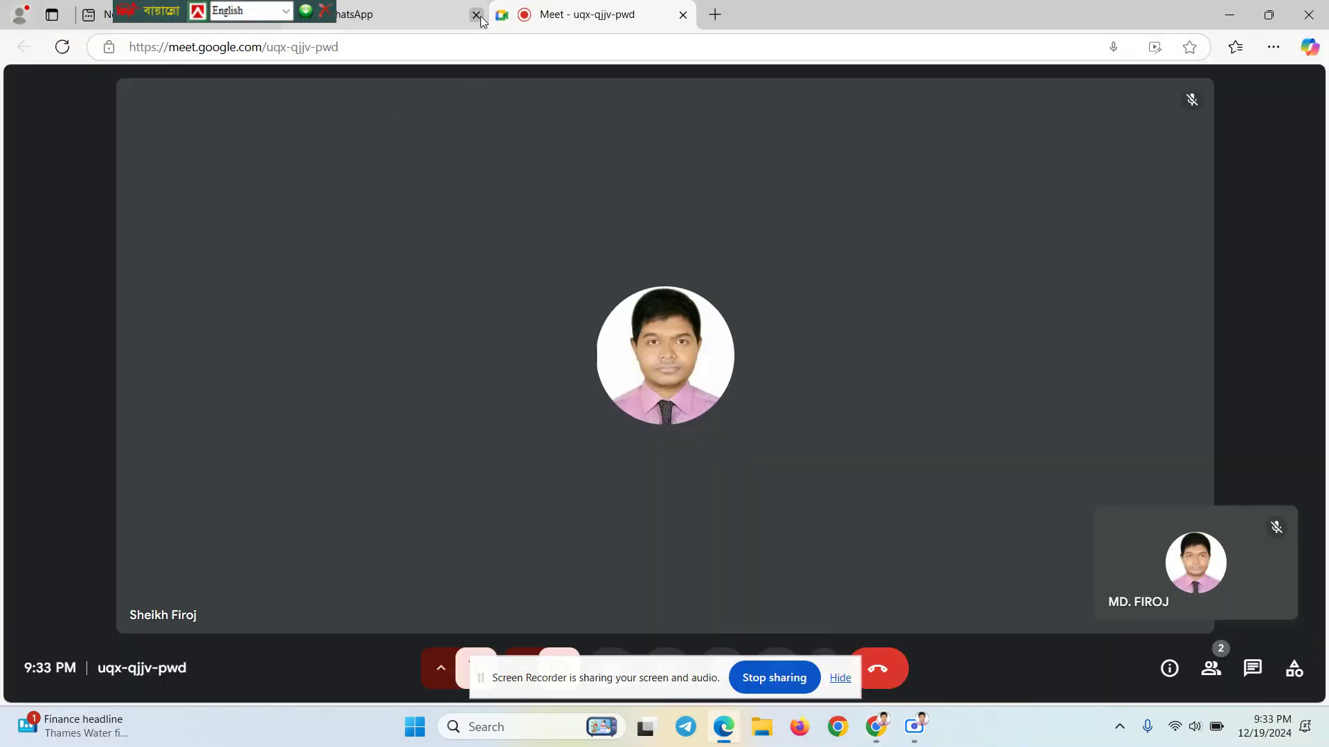
# Close the WhatsApp tab, and hide the screen-sharing notice in the Chrome window
pyautogui.click(477, 15)
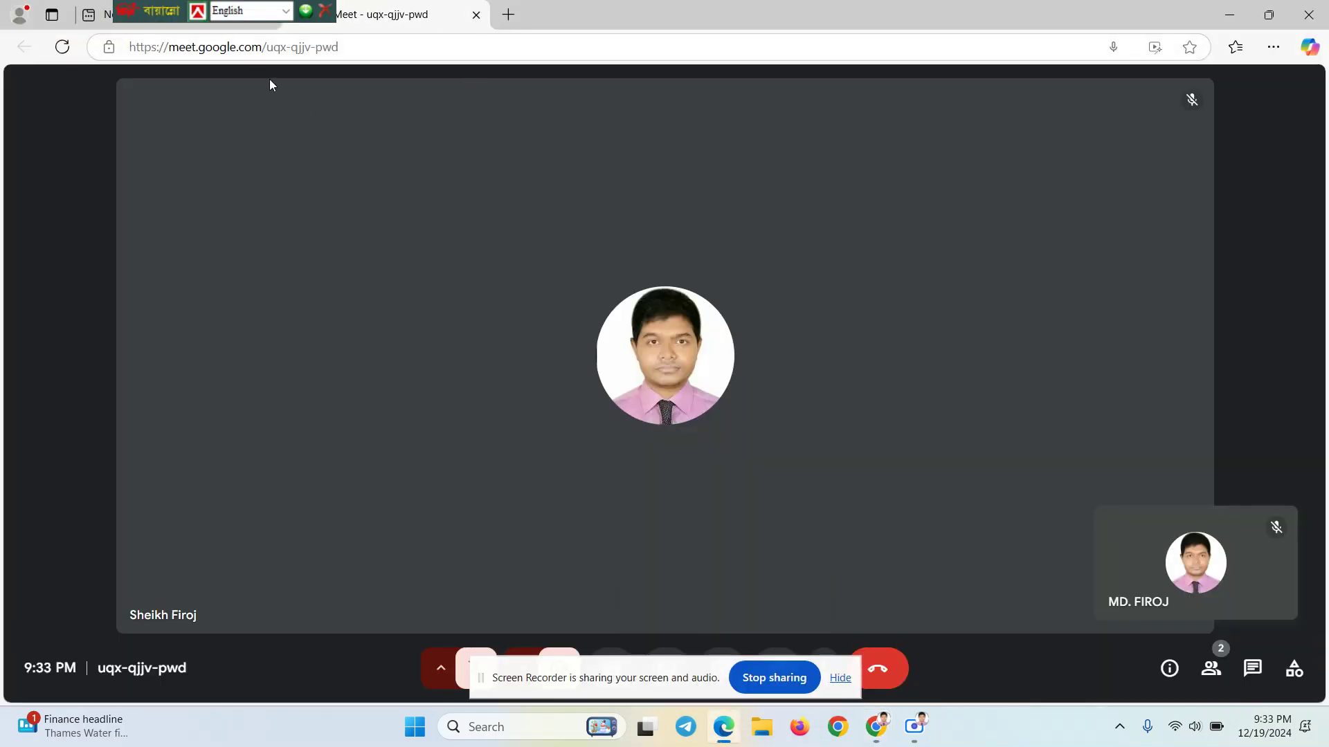
pyautogui.moveTo(886, 726)
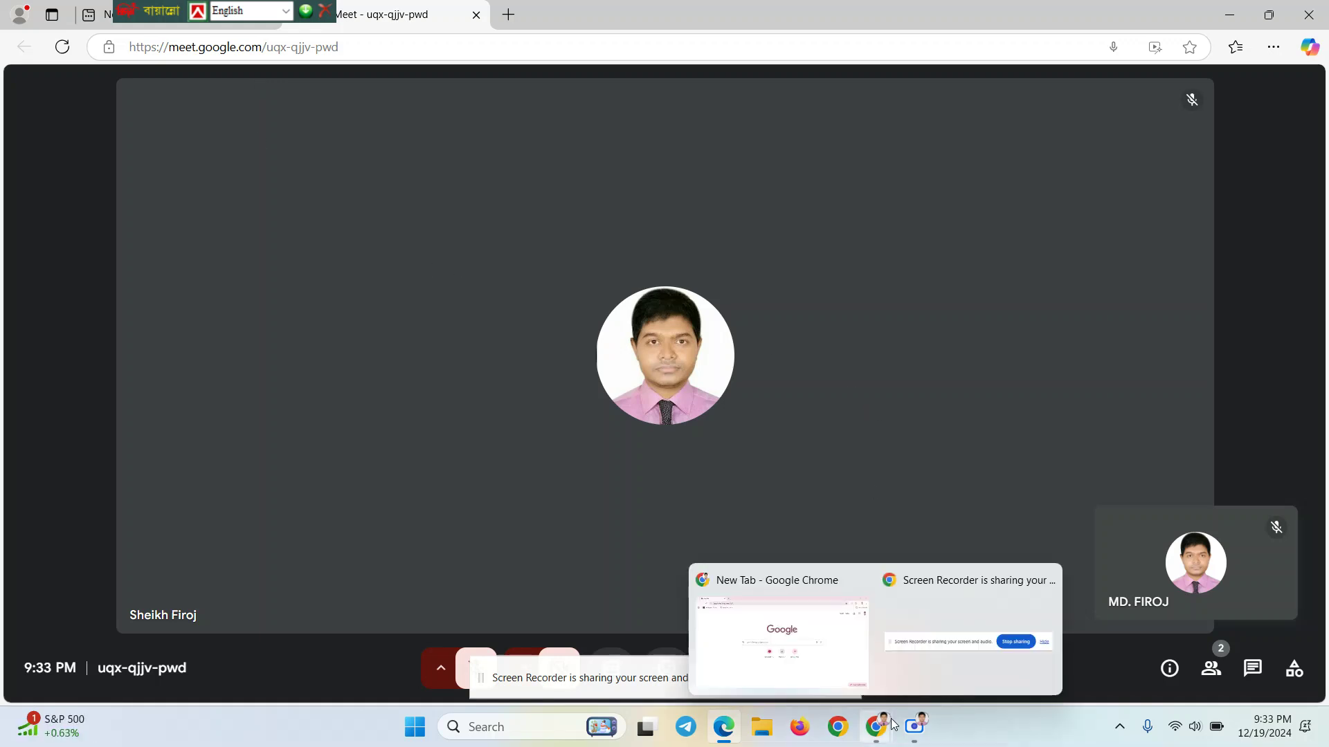
pyautogui.click(794, 662)
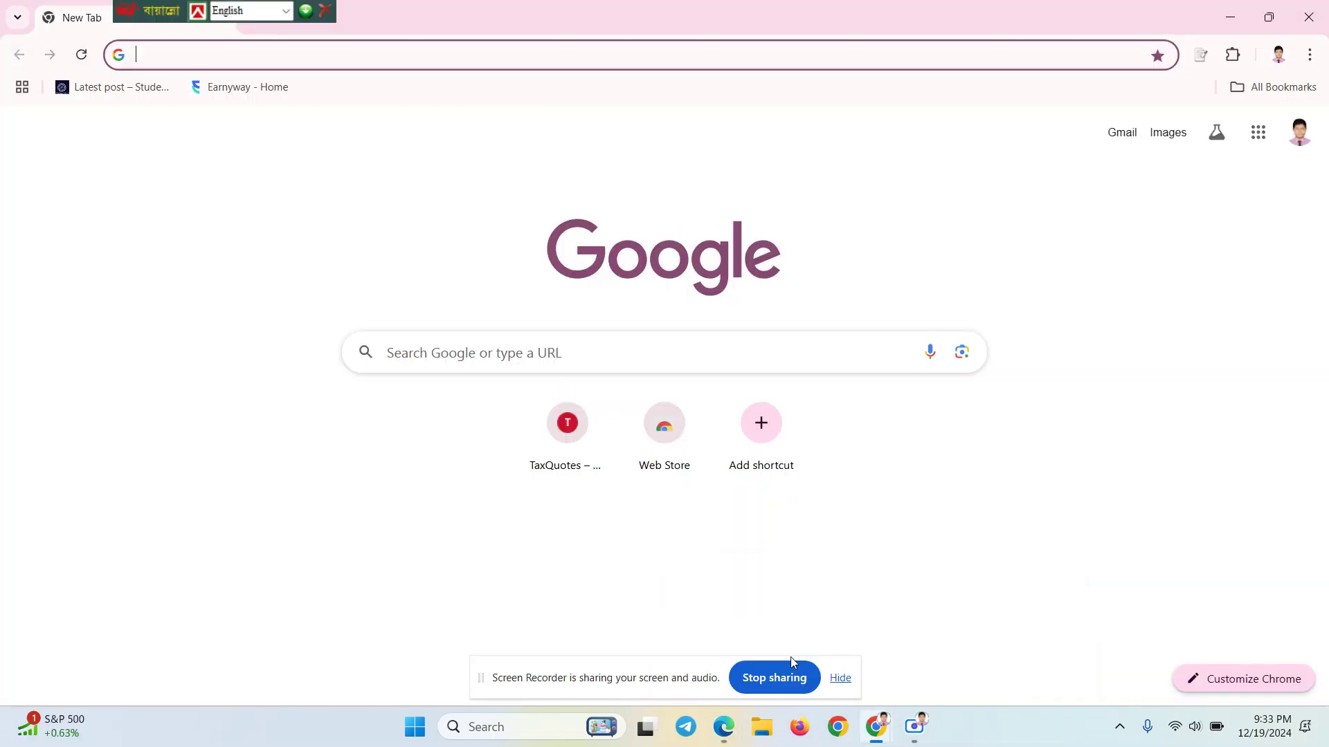
pyautogui.click(845, 679)
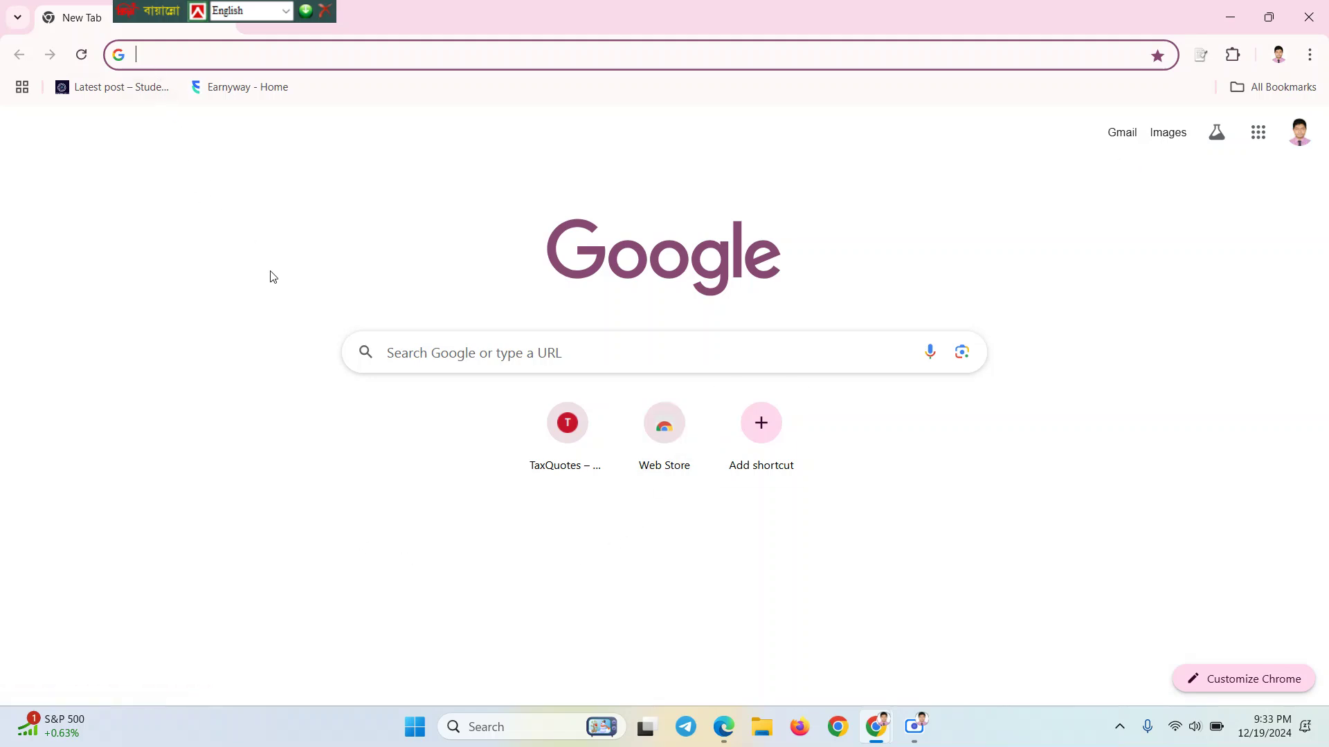
# Launch Word 2013 through the Windows search and bring its start window to the front
pyautogui.click(511, 726)
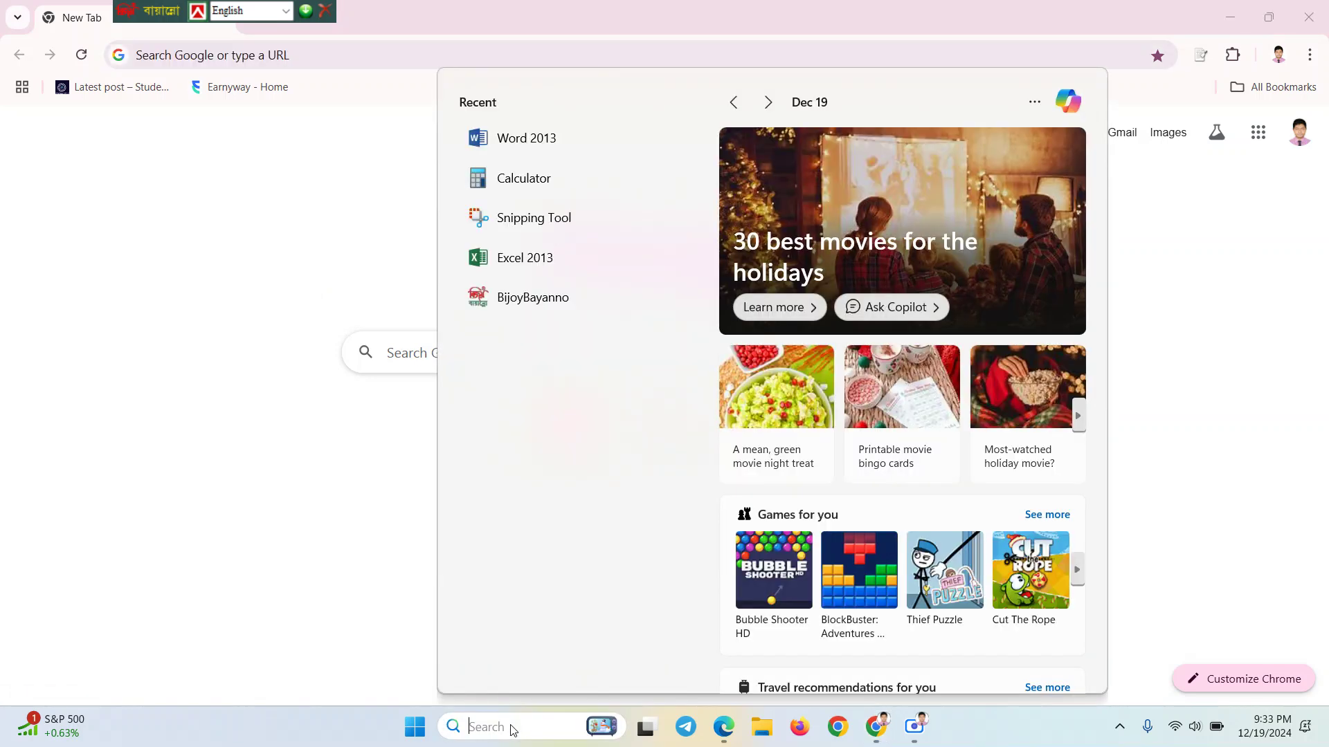
pyautogui.click(535, 150)
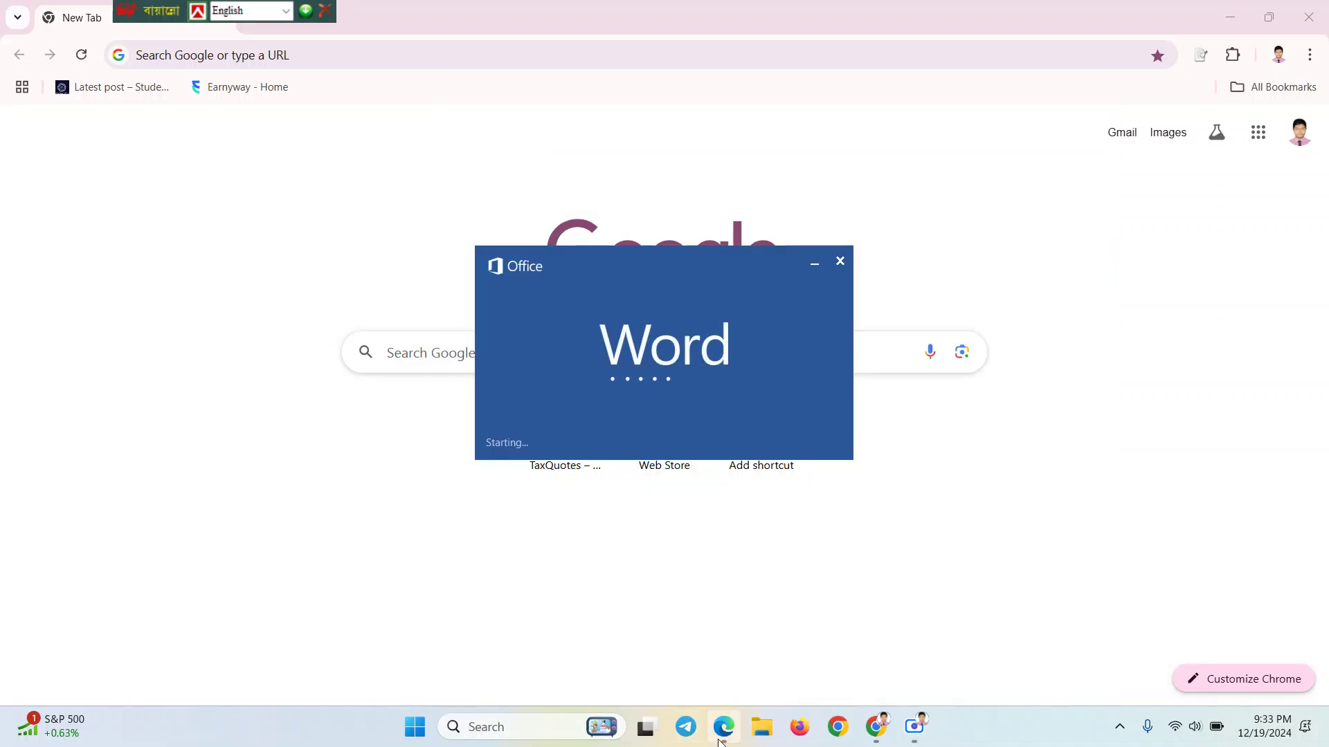
pyautogui.moveTo(719, 742)
pyautogui.click(690, 636)
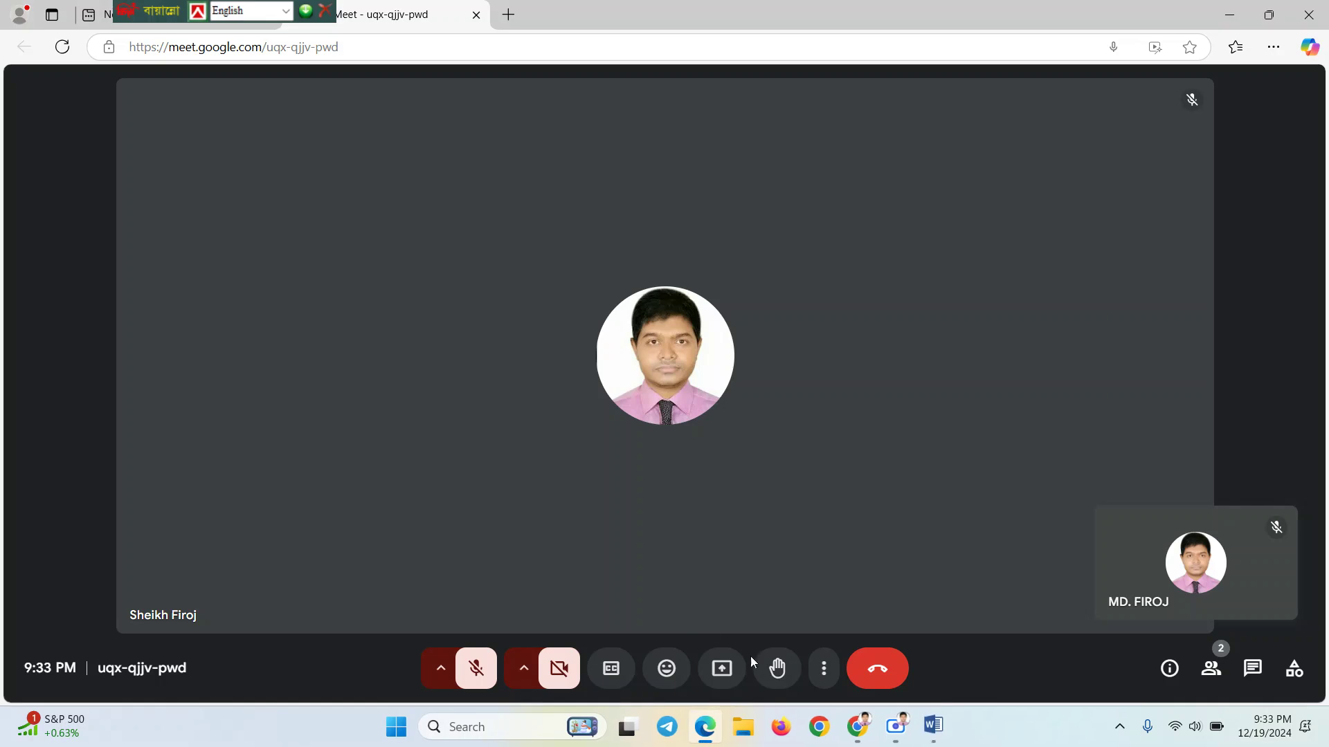
pyautogui.moveTo(933, 727)
pyautogui.click(905, 645)
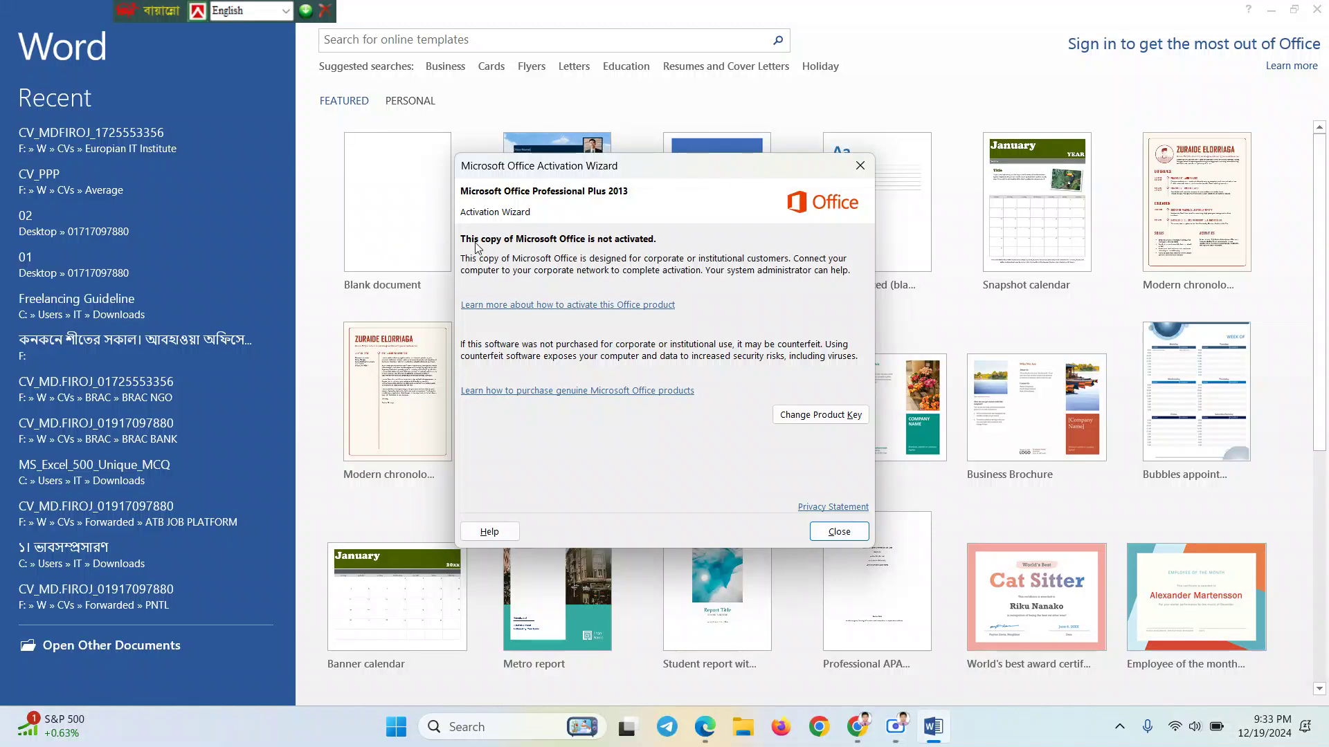
# Dismiss the Office activation wizard and create a blank document
pyautogui.click(870, 165)
pyautogui.click(411, 235)
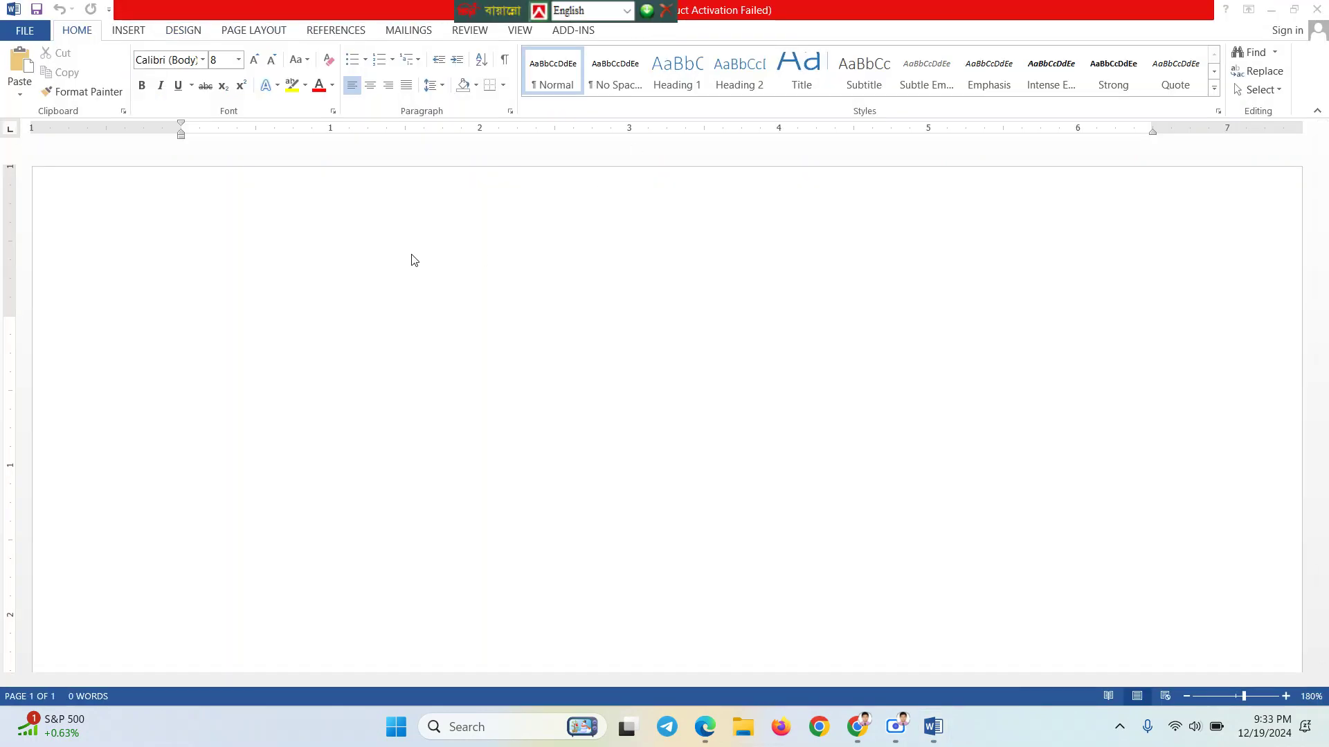
pyautogui.scroll(-1, 412, 254)
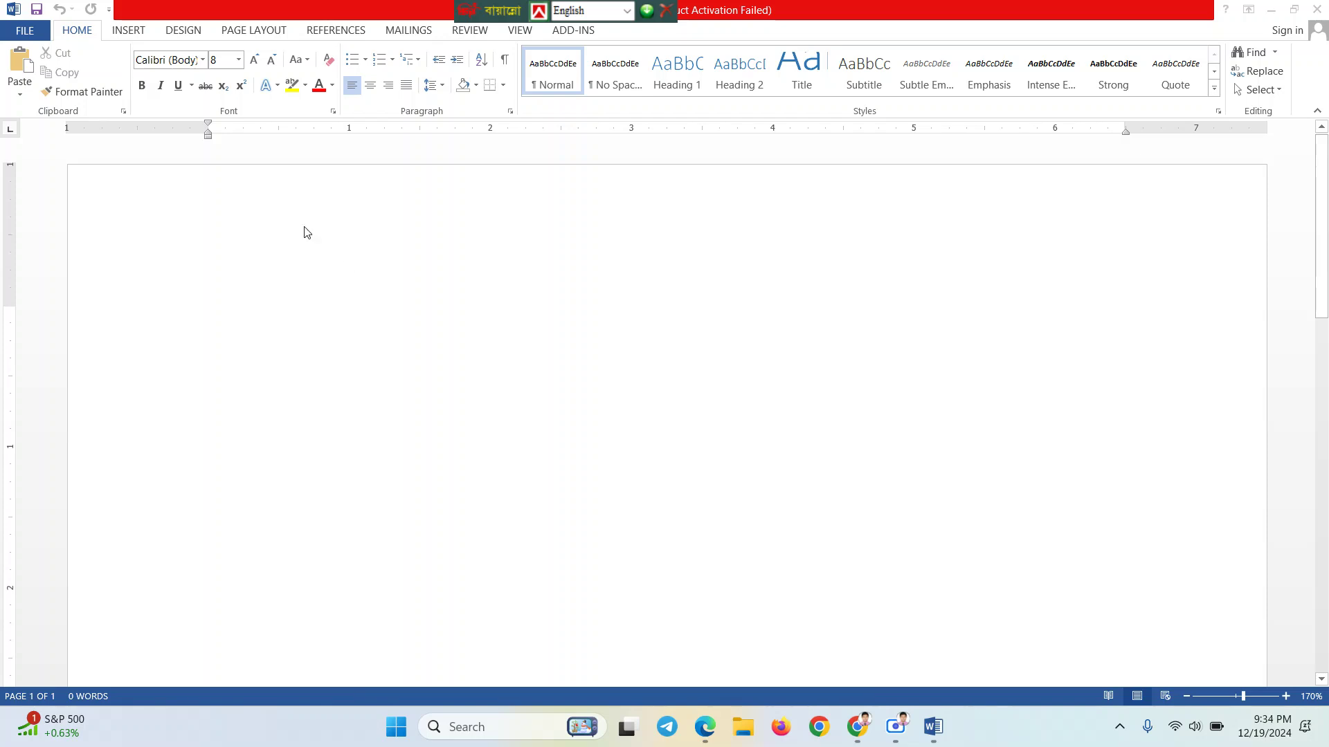
# Insert a table with four columns and four rows at the start of the document
pyautogui.click(129, 30)
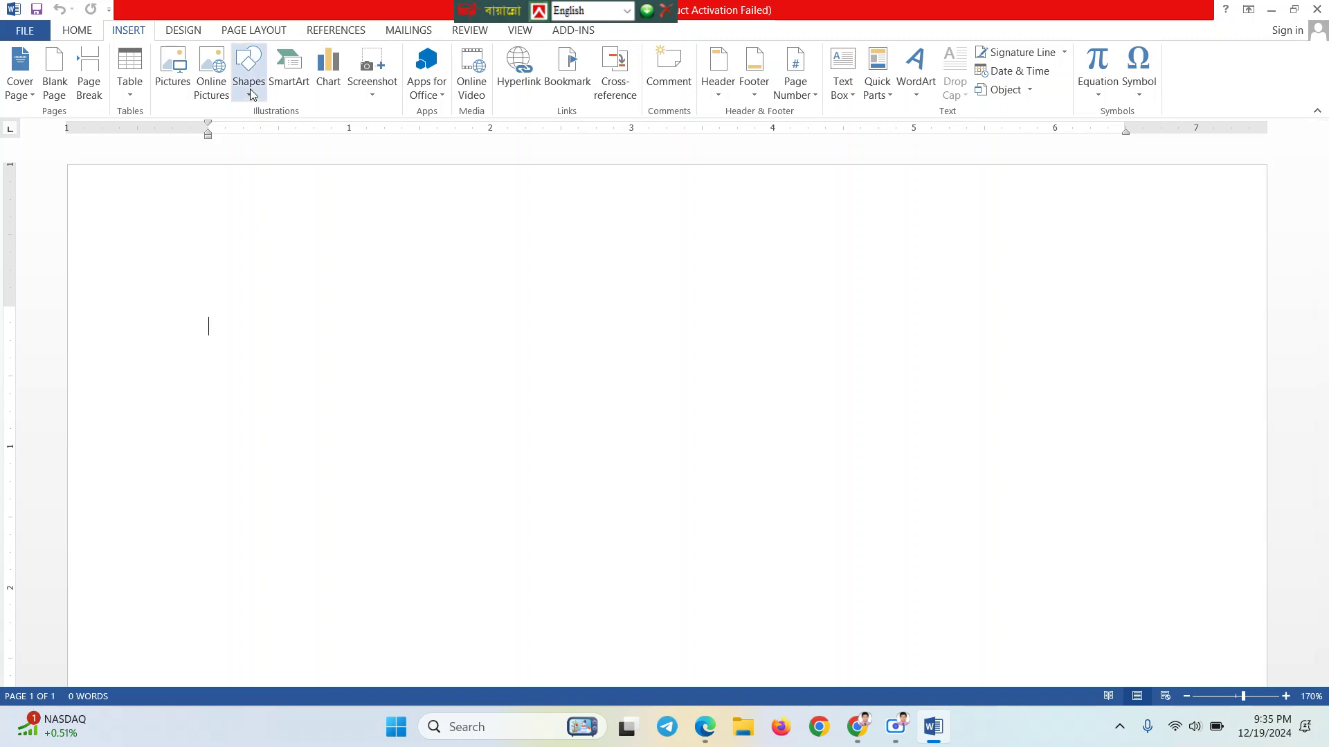
pyautogui.click(142, 99)
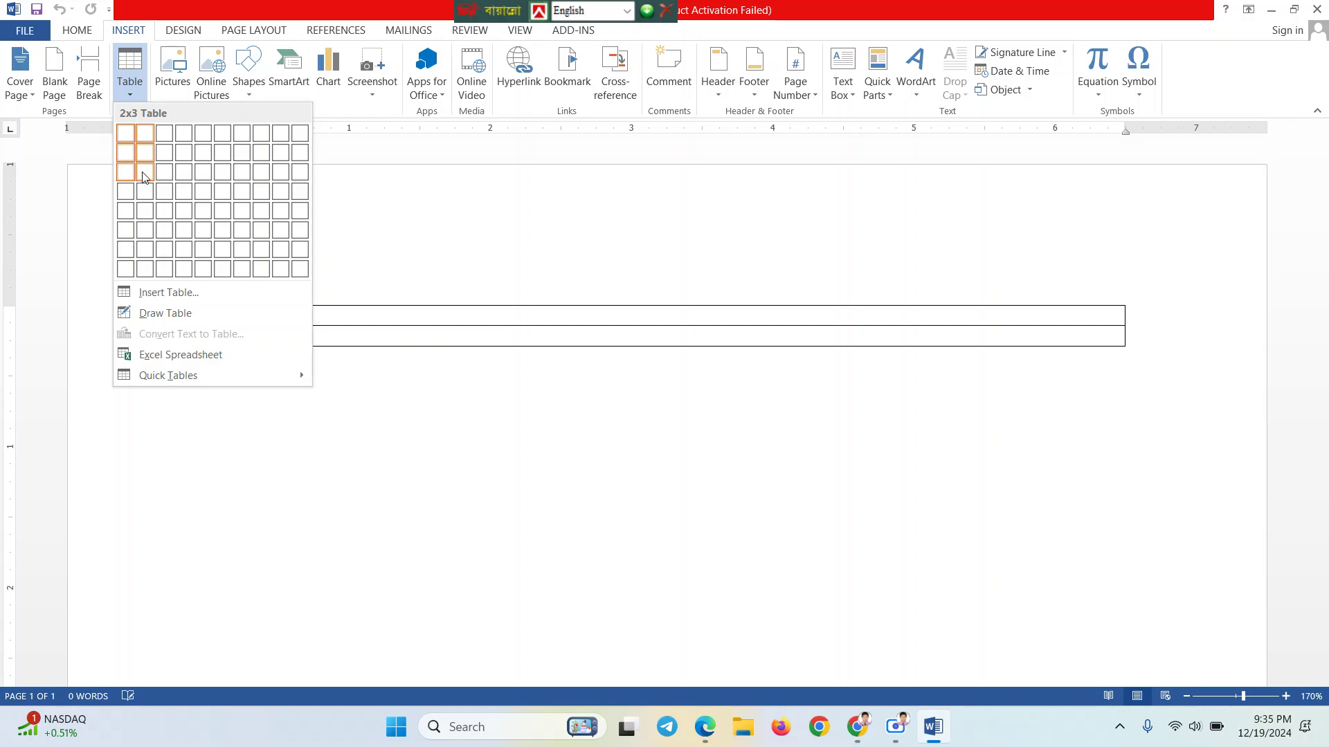
pyautogui.click(176, 198)
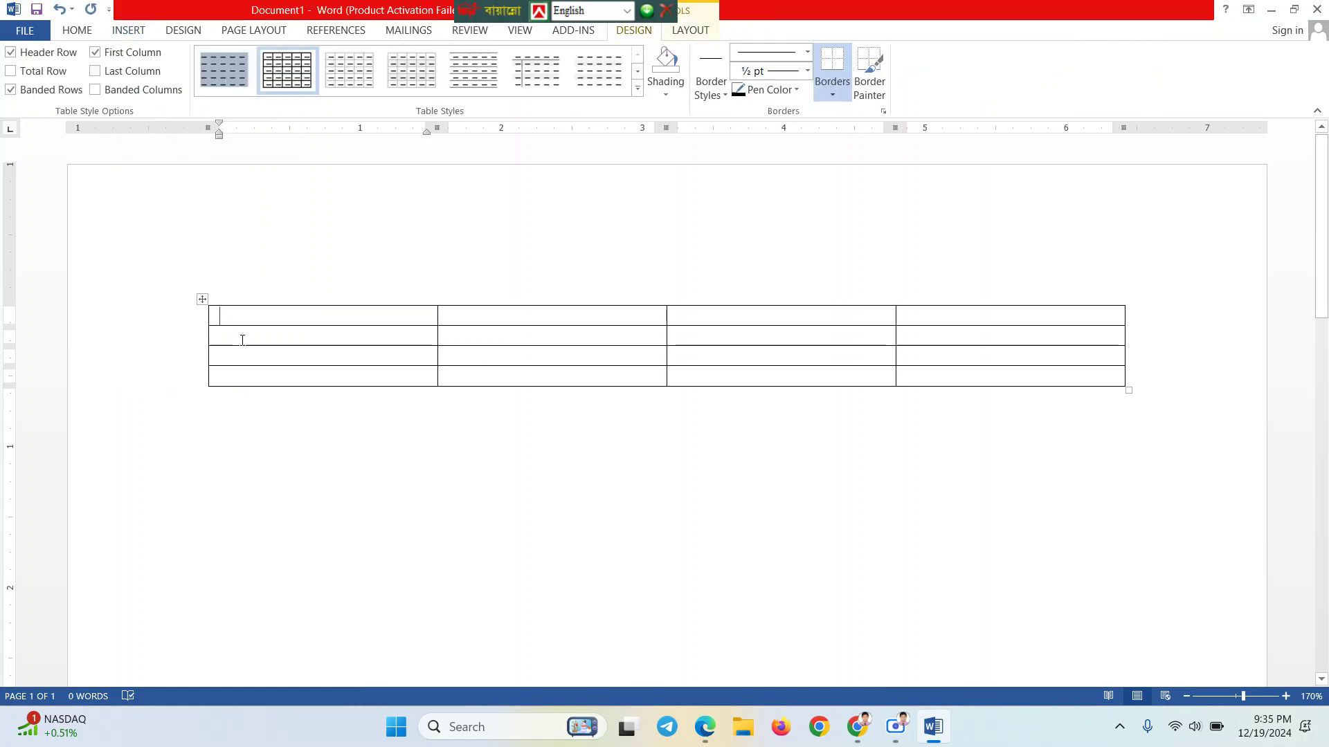
# Shrink the whole table to a small grid about 0.6 inch wide
pyautogui.click(204, 299)
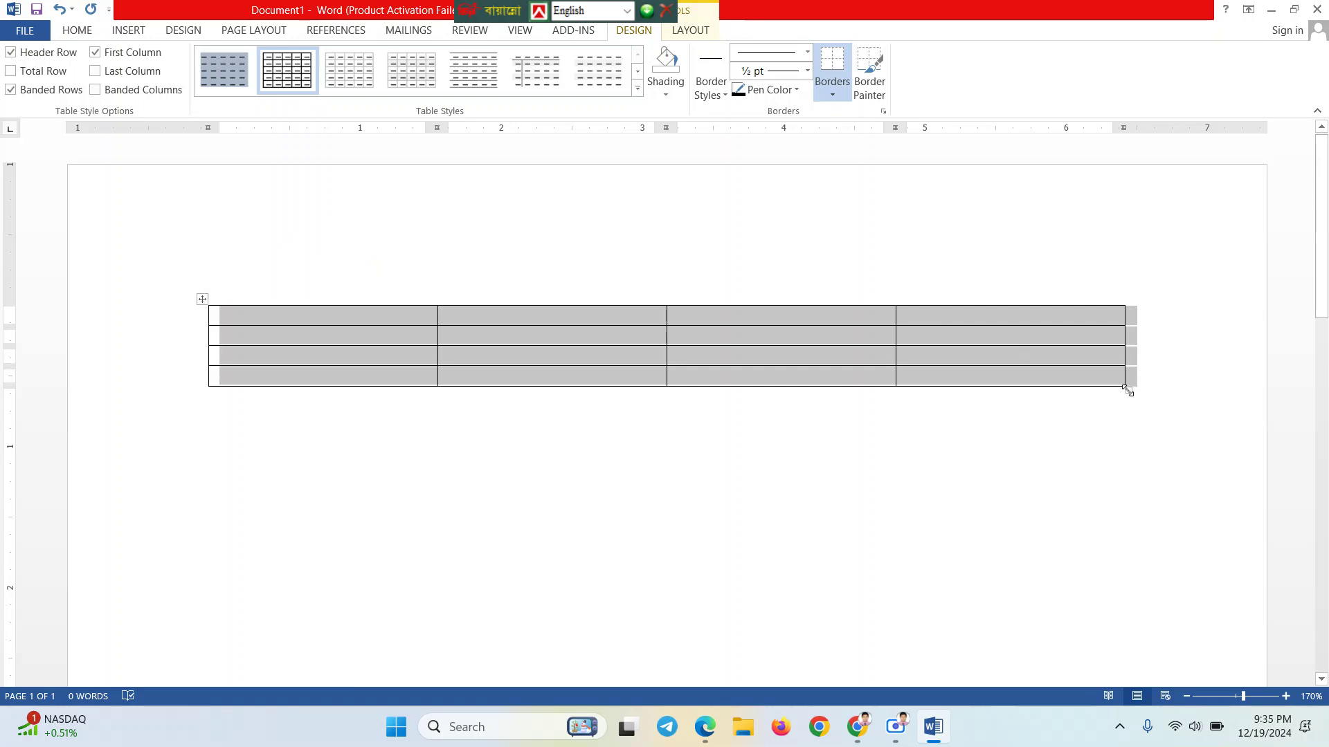
pyautogui.moveTo(1127, 392); pyautogui.dragTo(309, 331)
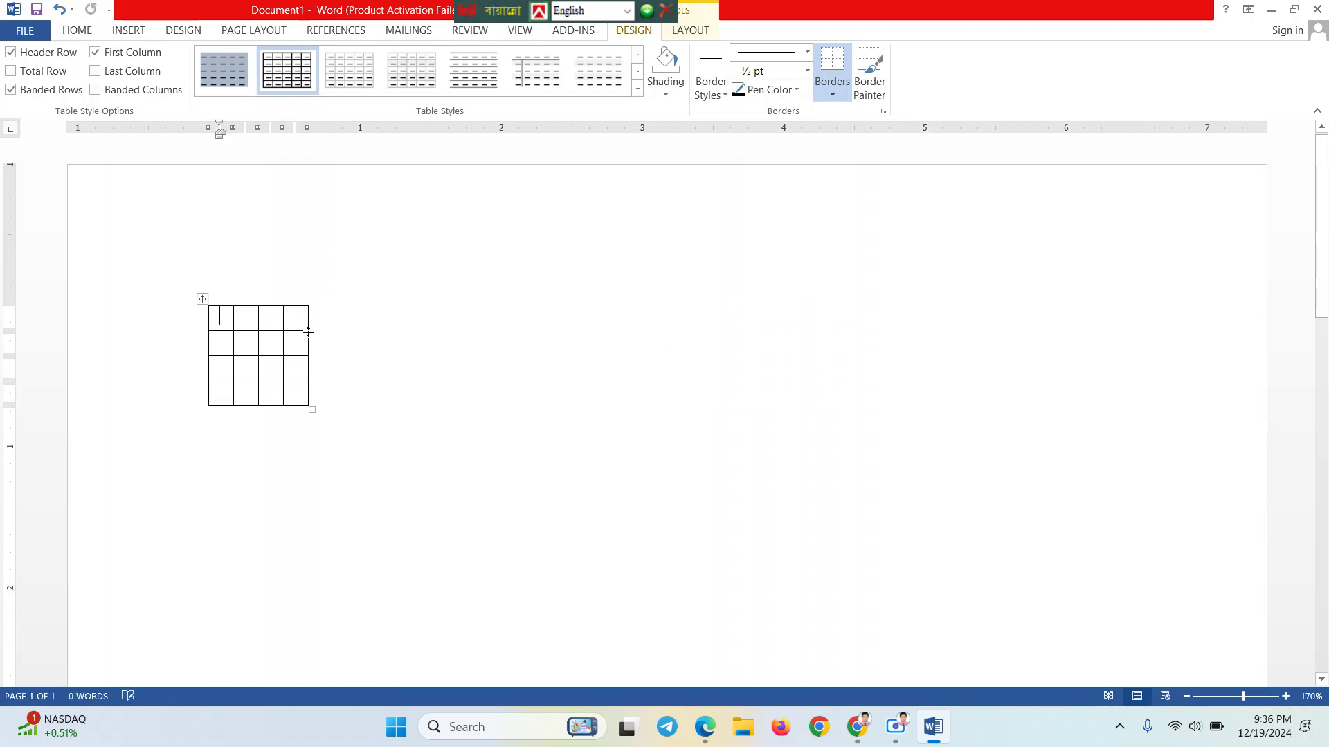
pyautogui.moveTo(313, 410); pyautogui.dragTo(255, 380)
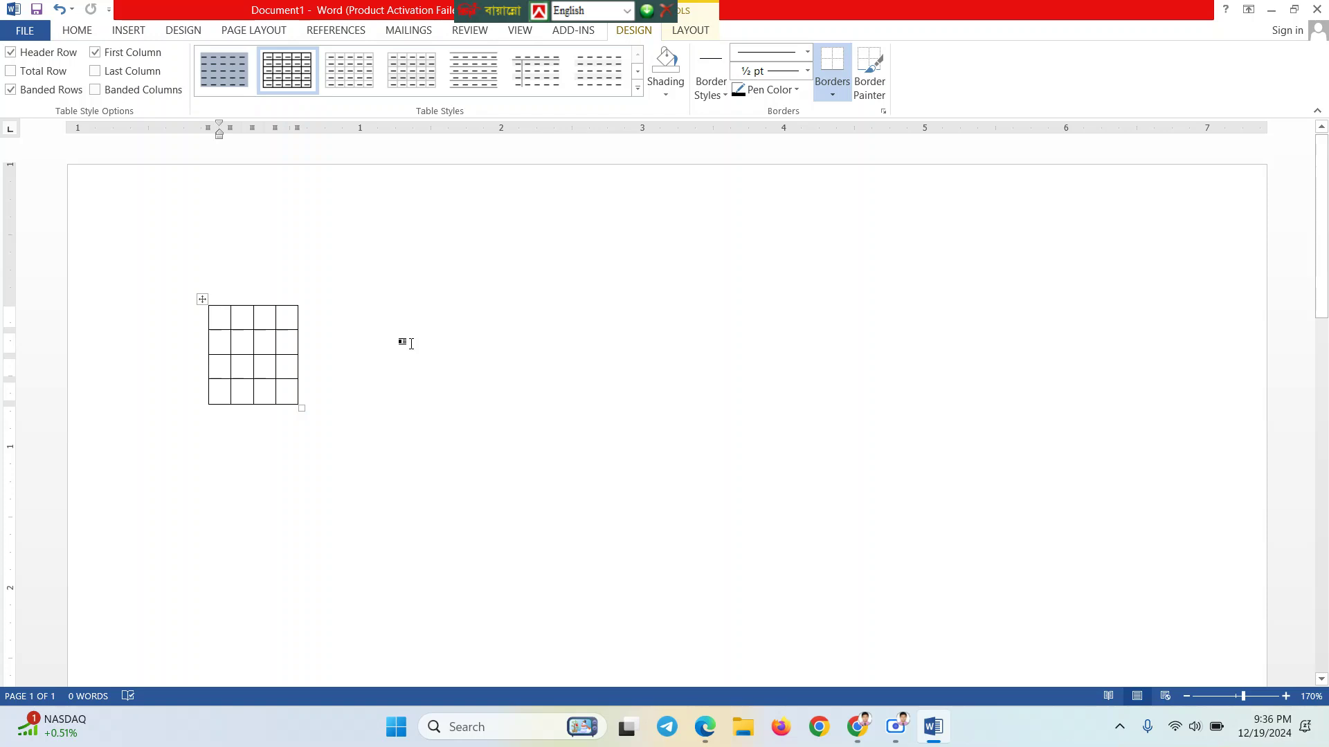
pyautogui.click(411, 343)
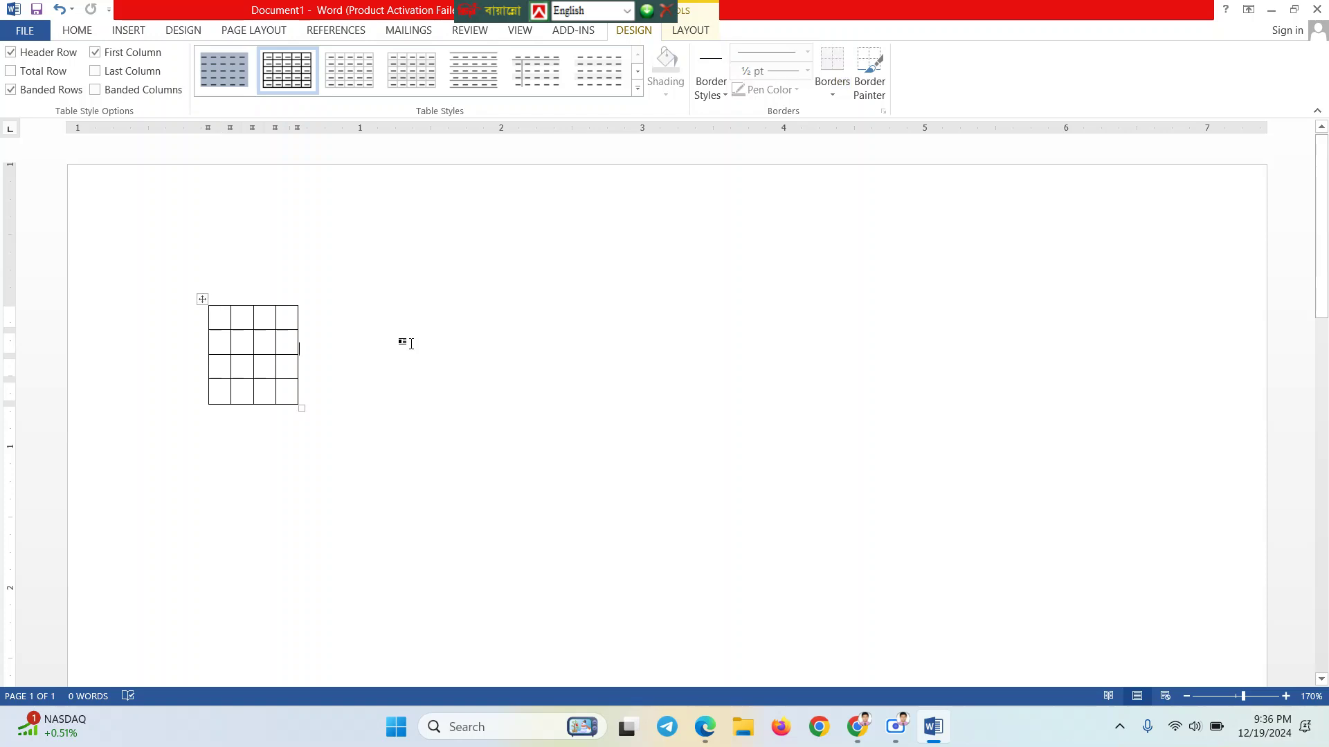
# Move the small table about 0.9 inch to the right and undo the move
pyautogui.click(206, 299)
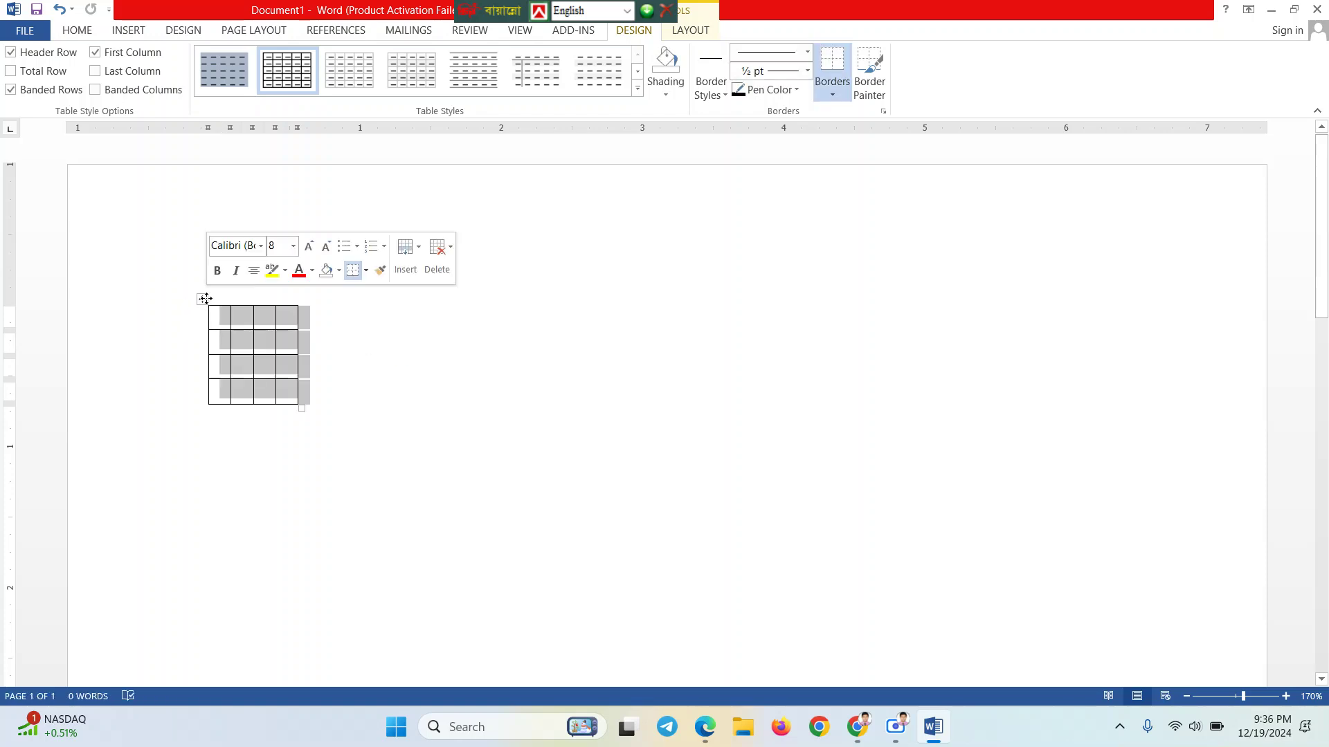
pyautogui.moveTo(205, 298); pyautogui.dragTo(337, 279)
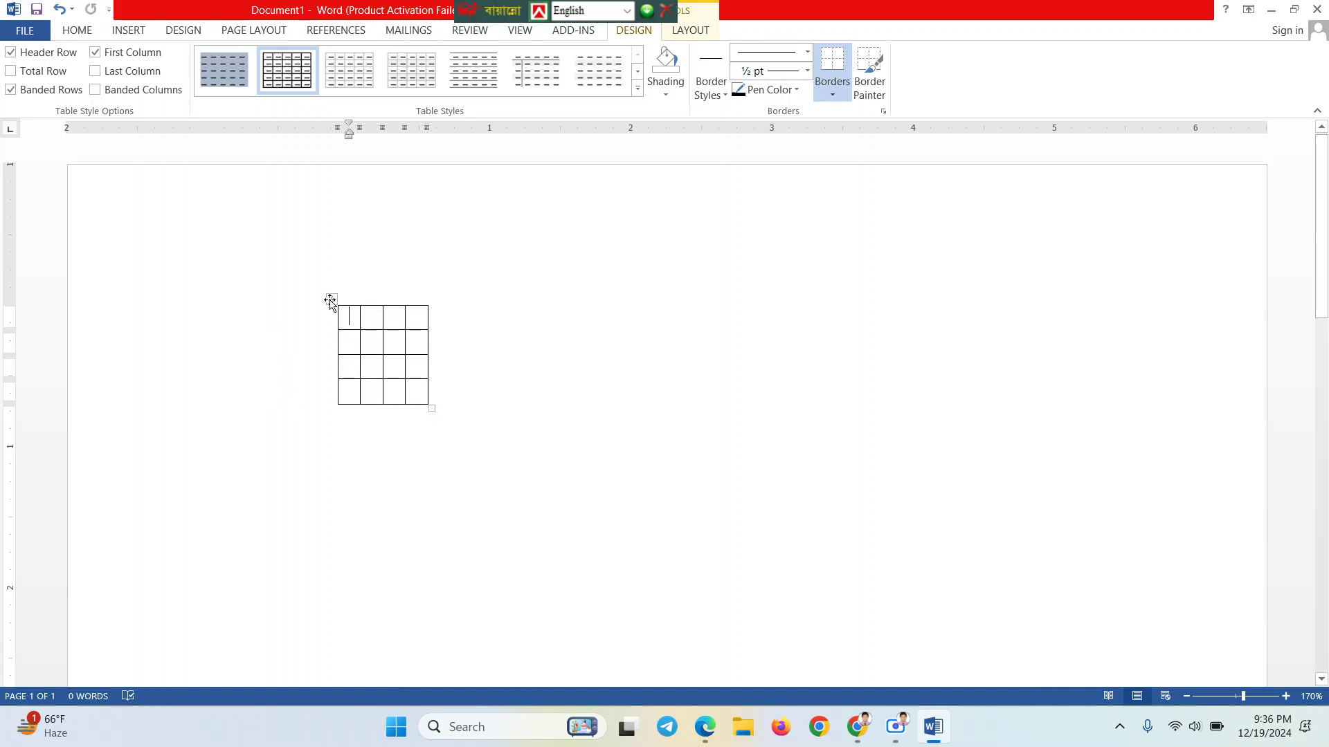
pyautogui.hotkey('ctrl', 'z')
pyautogui.click(483, 317)
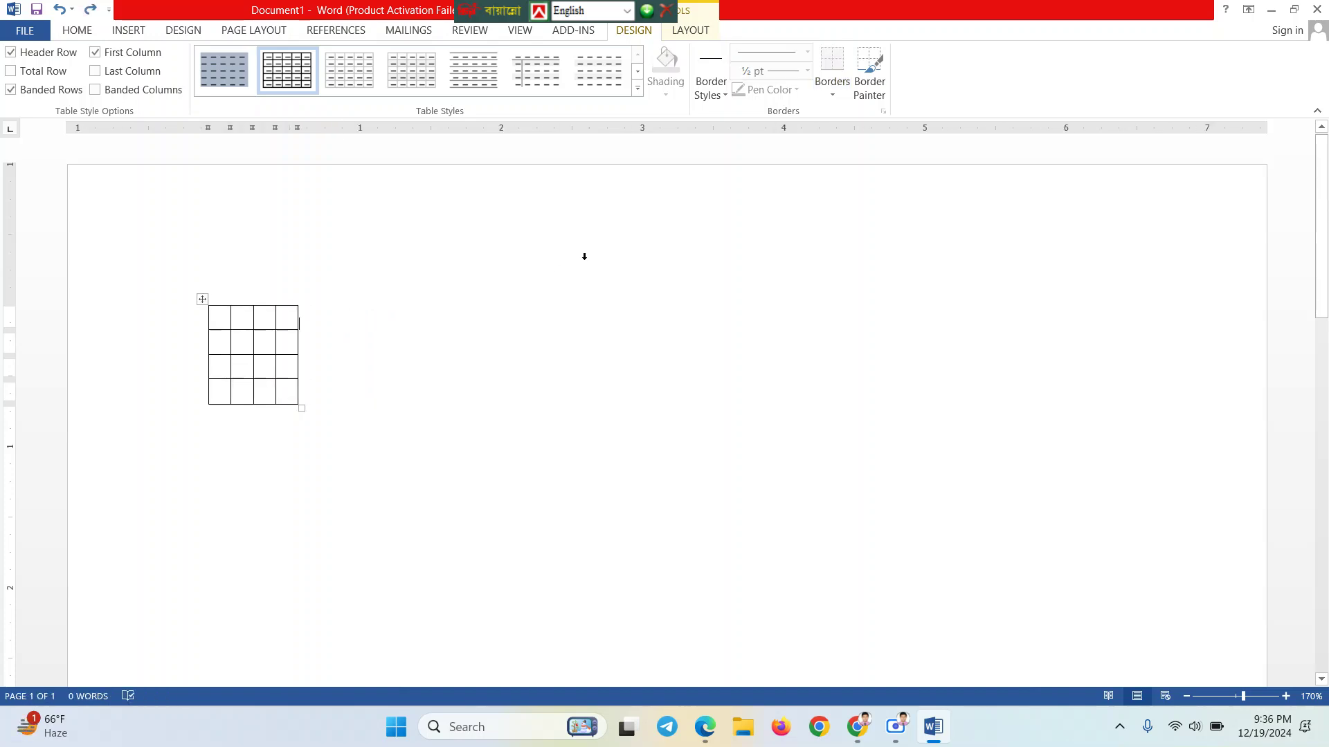
# Widen the table to about 7.3 inches and append many new rows below its last row
pyautogui.moveTo(302, 408); pyautogui.dragTo(1241, 313)
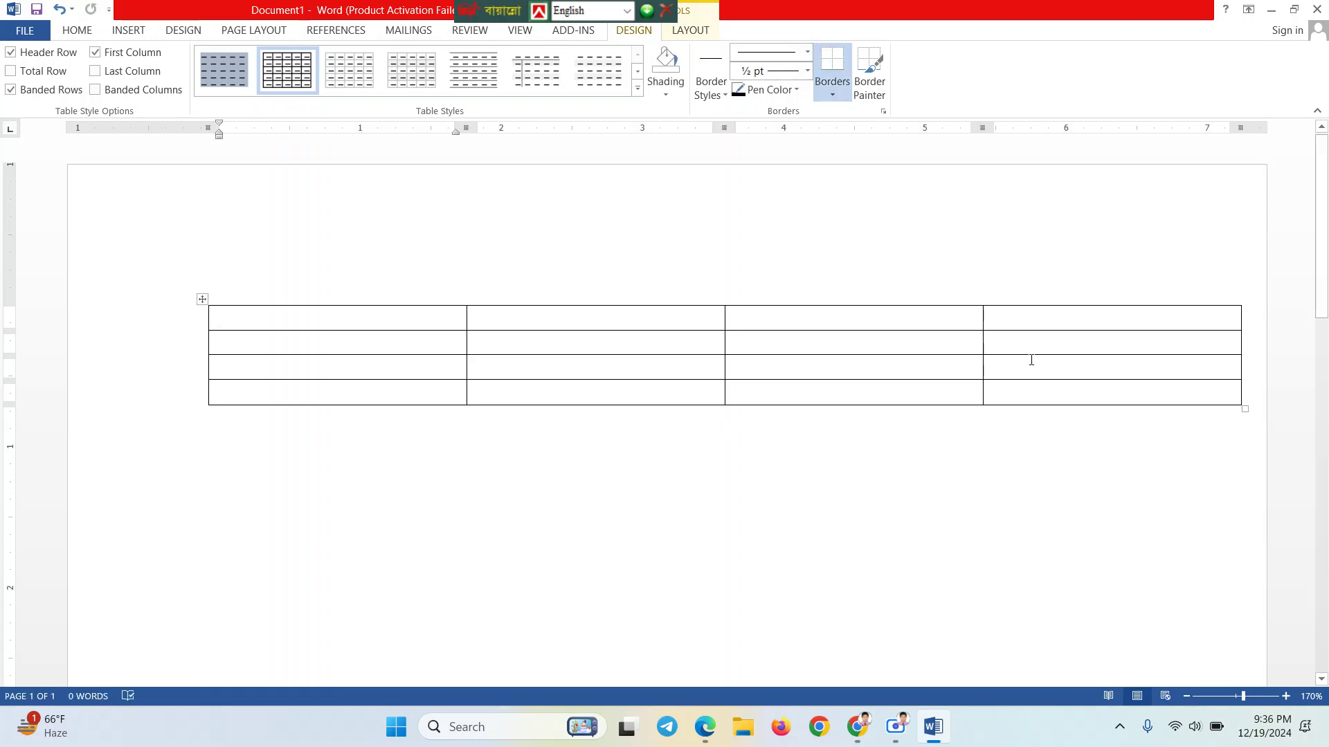
pyautogui.click(1037, 394)
pyautogui.press('Tab')
pyautogui.press('Tab')
pyautogui.press('Tab')
pyautogui.press('Tab')
pyautogui.press('Tab')
pyautogui.press('Tab')
pyautogui.press('Tab')
pyautogui.press('Tab')
pyautogui.press('Tab')
pyautogui.press('Tab')
pyautogui.press('Tab')
pyautogui.press('Tab')
pyautogui.press('Tab')
pyautogui.press('Tab')
pyautogui.press('Tab')
pyautogui.press('Tab')
pyautogui.press('Tab')
pyautogui.press('Tab')
pyautogui.press('Tab')
pyautogui.press('Tab')
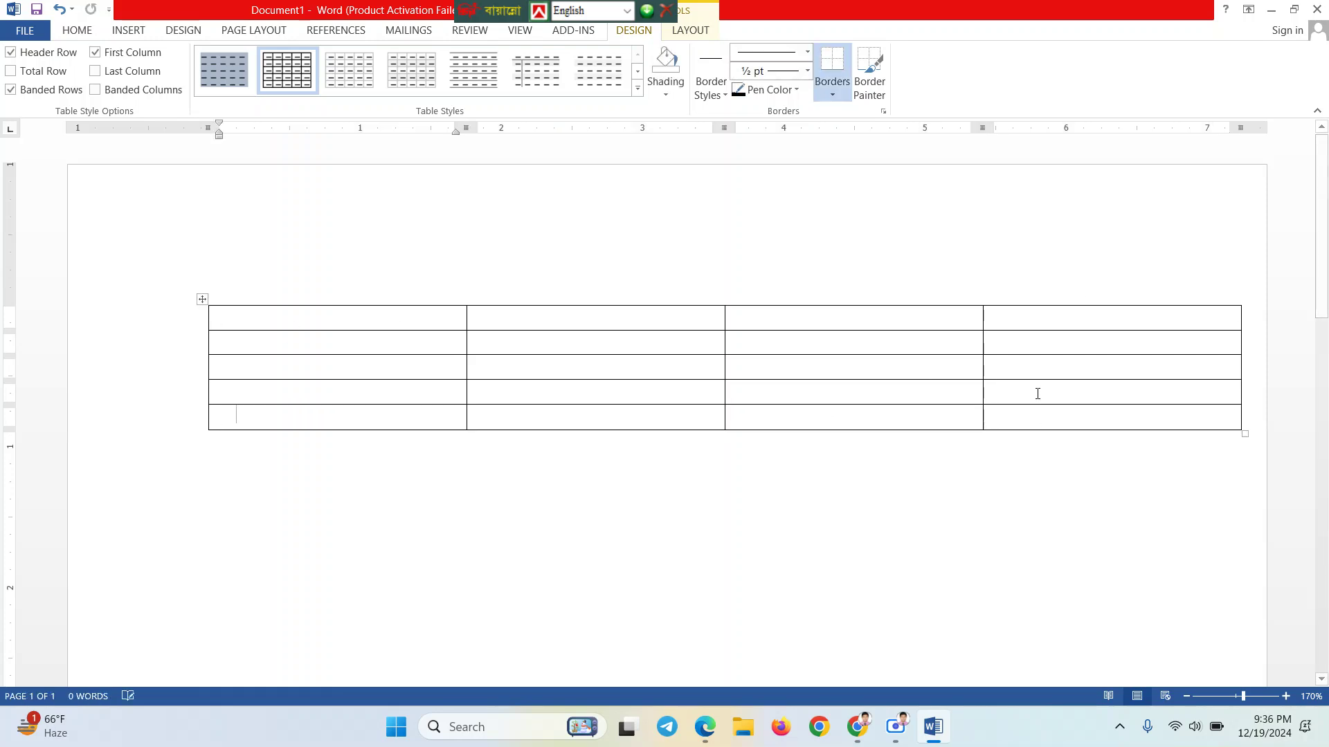
pyautogui.press('Tab')
pyautogui.press('Tab')
pyautogui.press('Tab')
pyautogui.press('Tab')
pyautogui.press('Tab')
pyautogui.press('Tab')
pyautogui.press('Tab')
pyautogui.press('Tab')
pyautogui.press('Tab')
pyautogui.press('Tab')
pyautogui.press('Tab')
pyautogui.press('Tab')
pyautogui.press('Tab')
pyautogui.press('Tab')
pyautogui.press('Tab')
pyautogui.press('Tab')
pyautogui.press('Tab')
pyautogui.press('Tab')
pyautogui.press('Tab')
pyautogui.press('Tab')
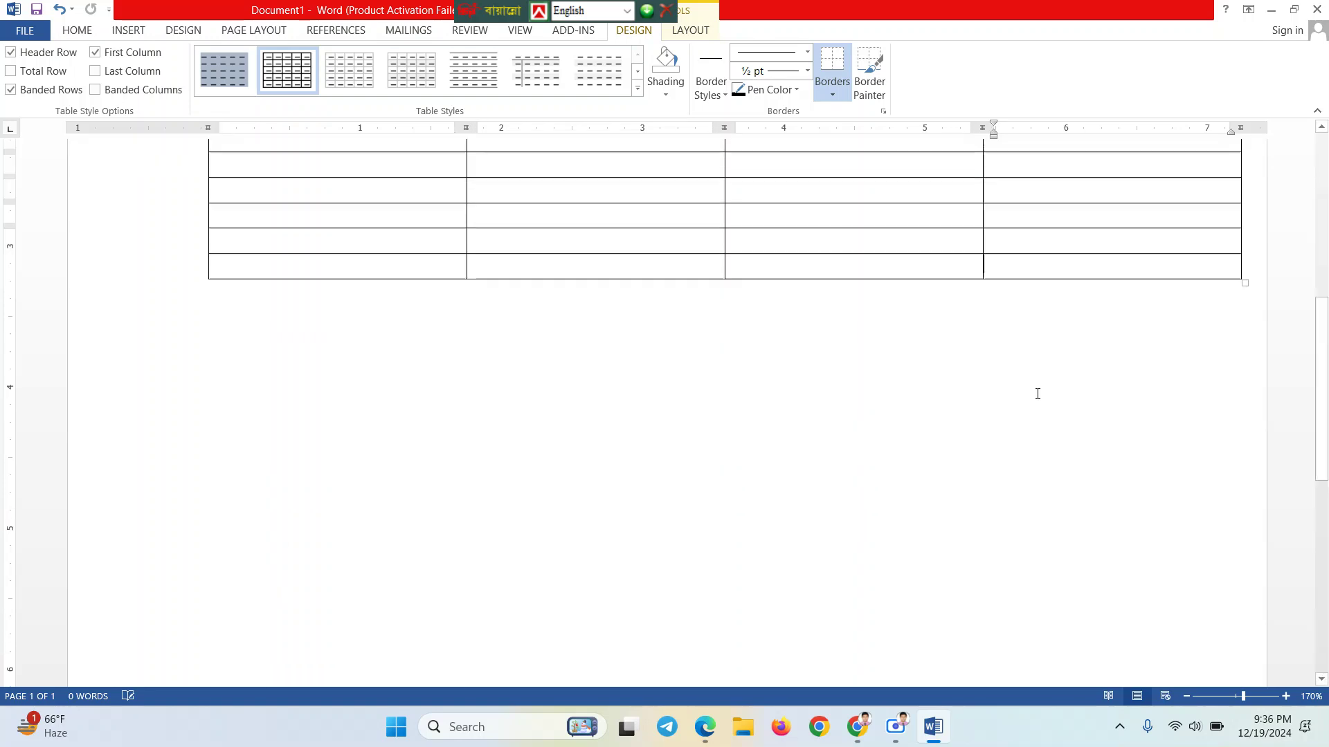
pyautogui.press('Tab')
pyautogui.press('Tab')
pyautogui.press('Tab')
pyautogui.press('Tab')
pyautogui.press('Tab')
pyautogui.press('Tab')
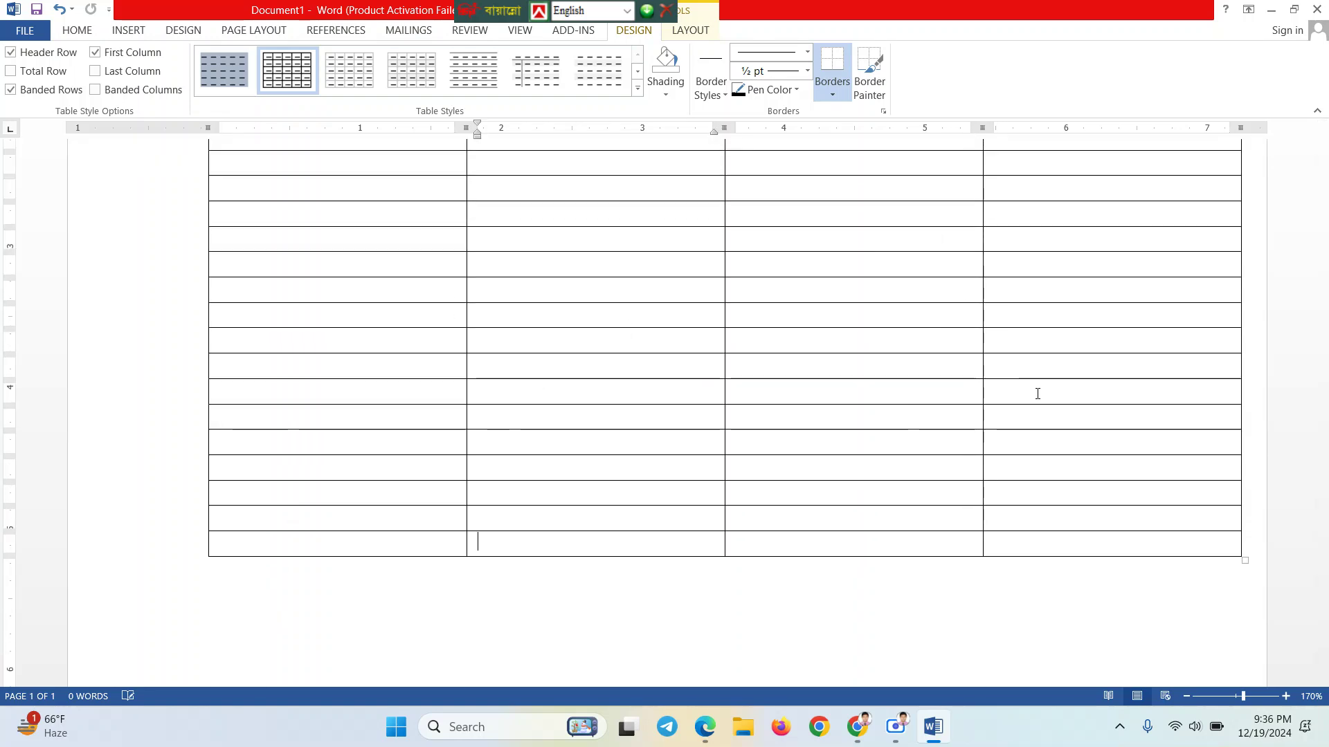
# Select the entire table, followed by its first row alone
pyautogui.scroll(-5, 803, 461)
pyautogui.scroll(10, 805, 461)
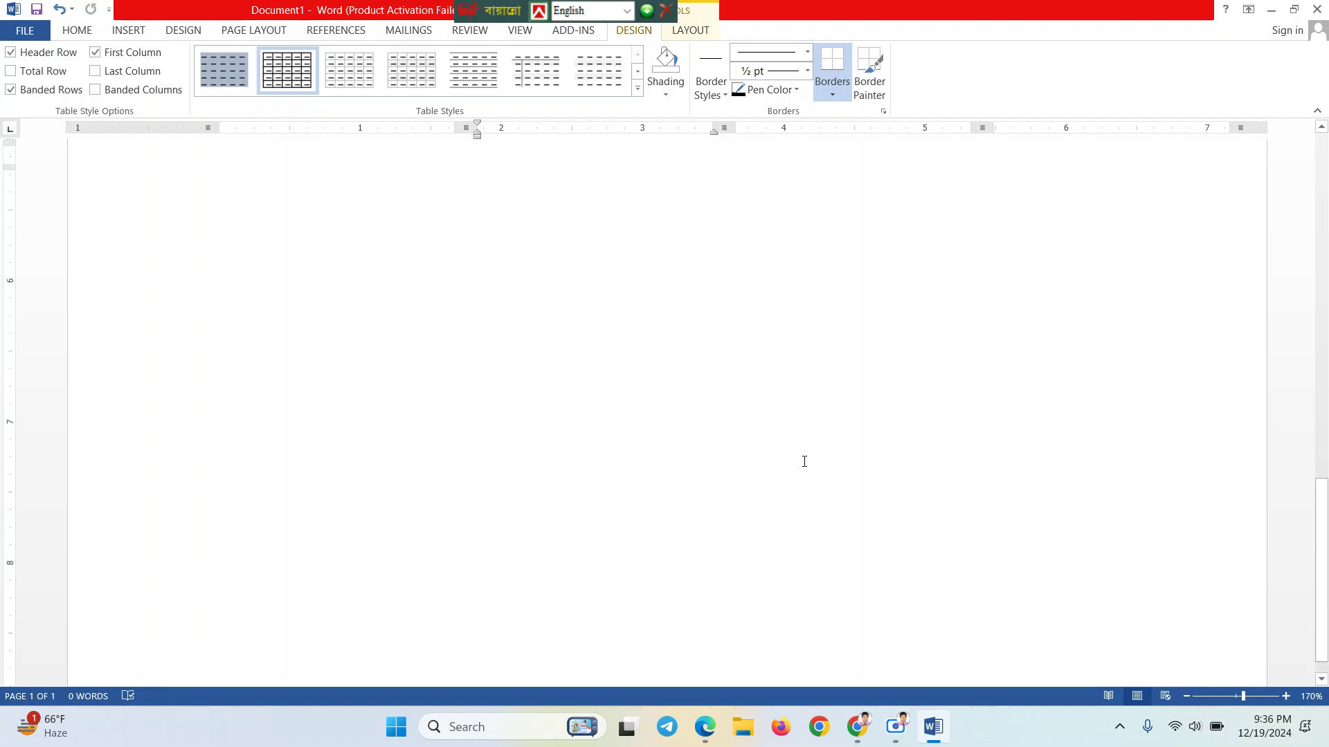
pyautogui.scroll(-4, 805, 461)
pyautogui.scroll(-1, 805, 461)
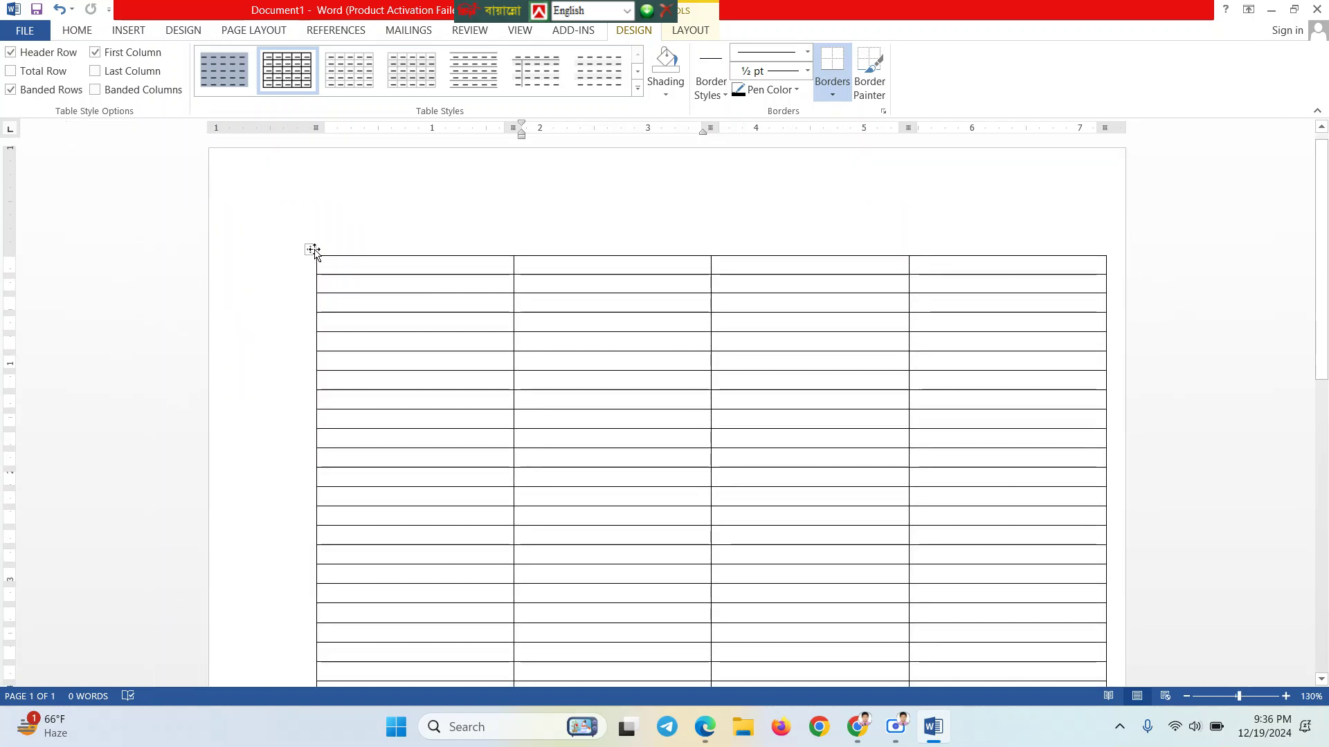
pyautogui.click(311, 249)
pyautogui.hotkey('ctrl', 'z')
pyautogui.click(312, 249)
pyautogui.click(312, 250)
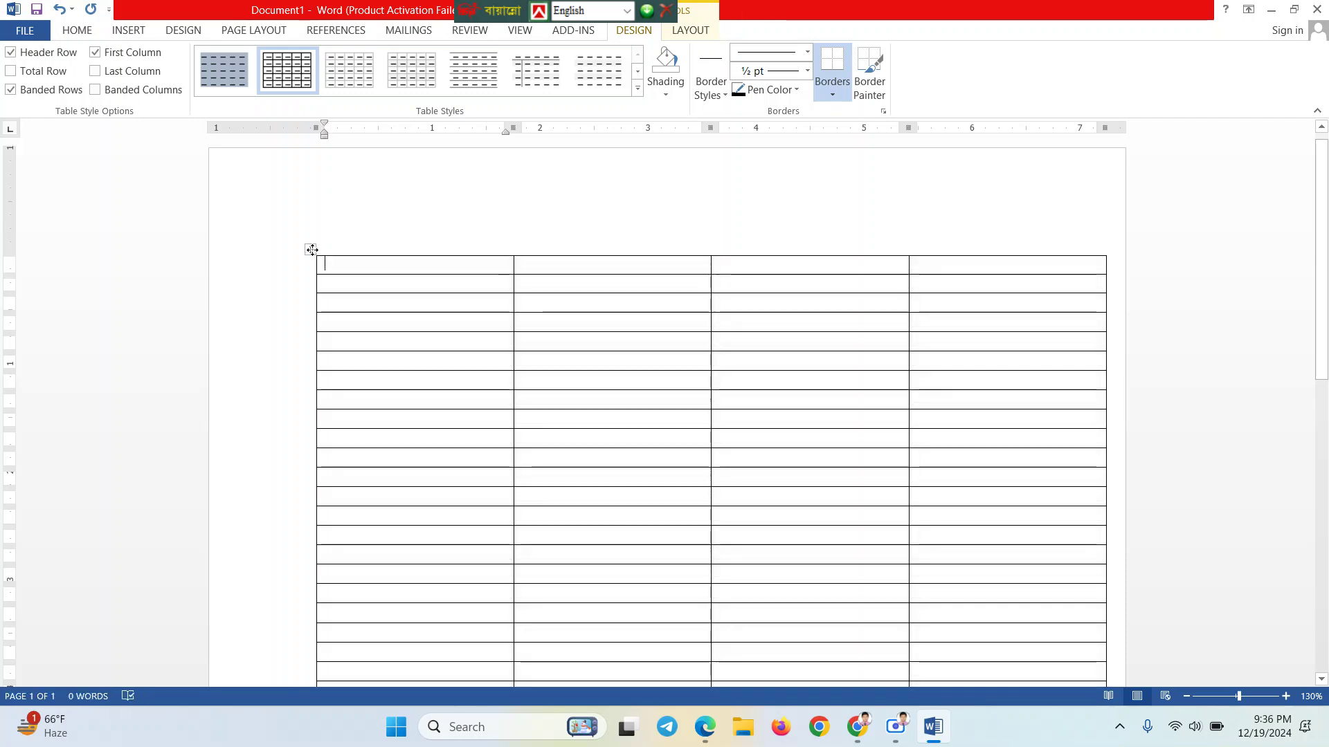
pyautogui.click(312, 250)
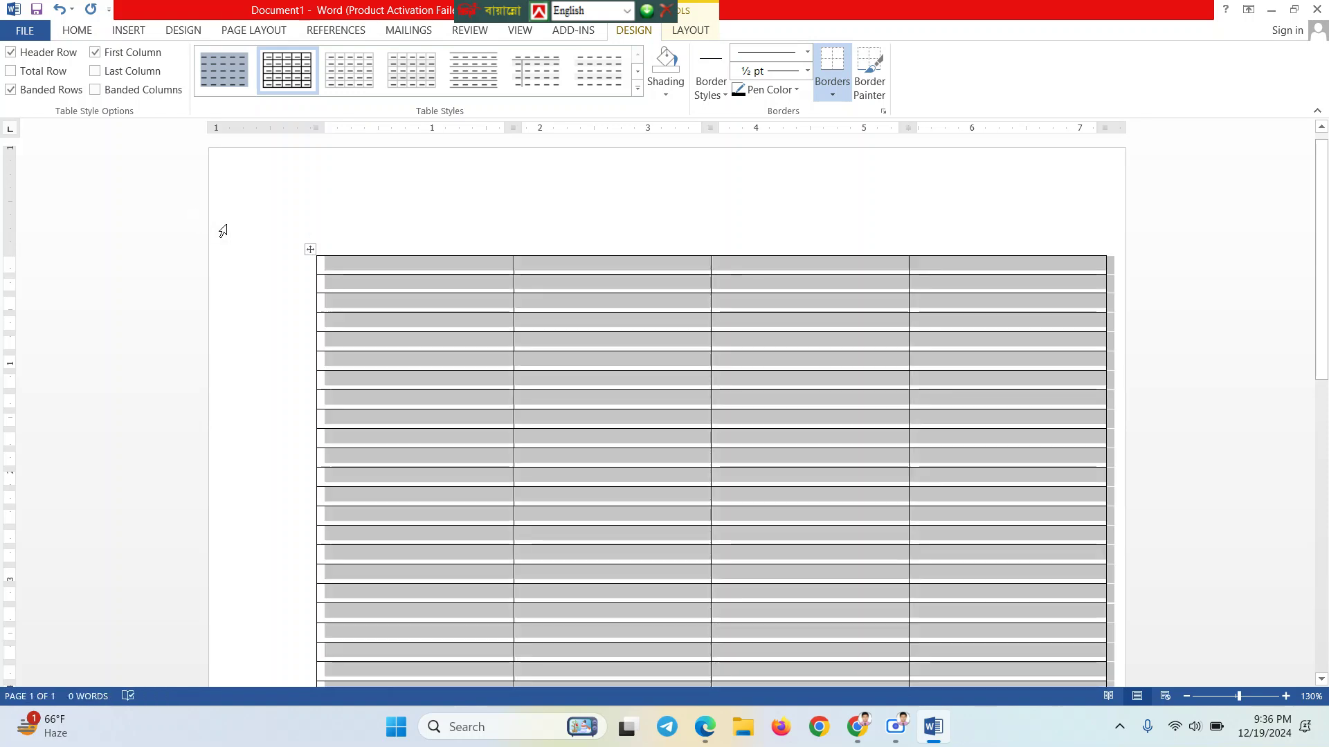
pyautogui.click(223, 230)
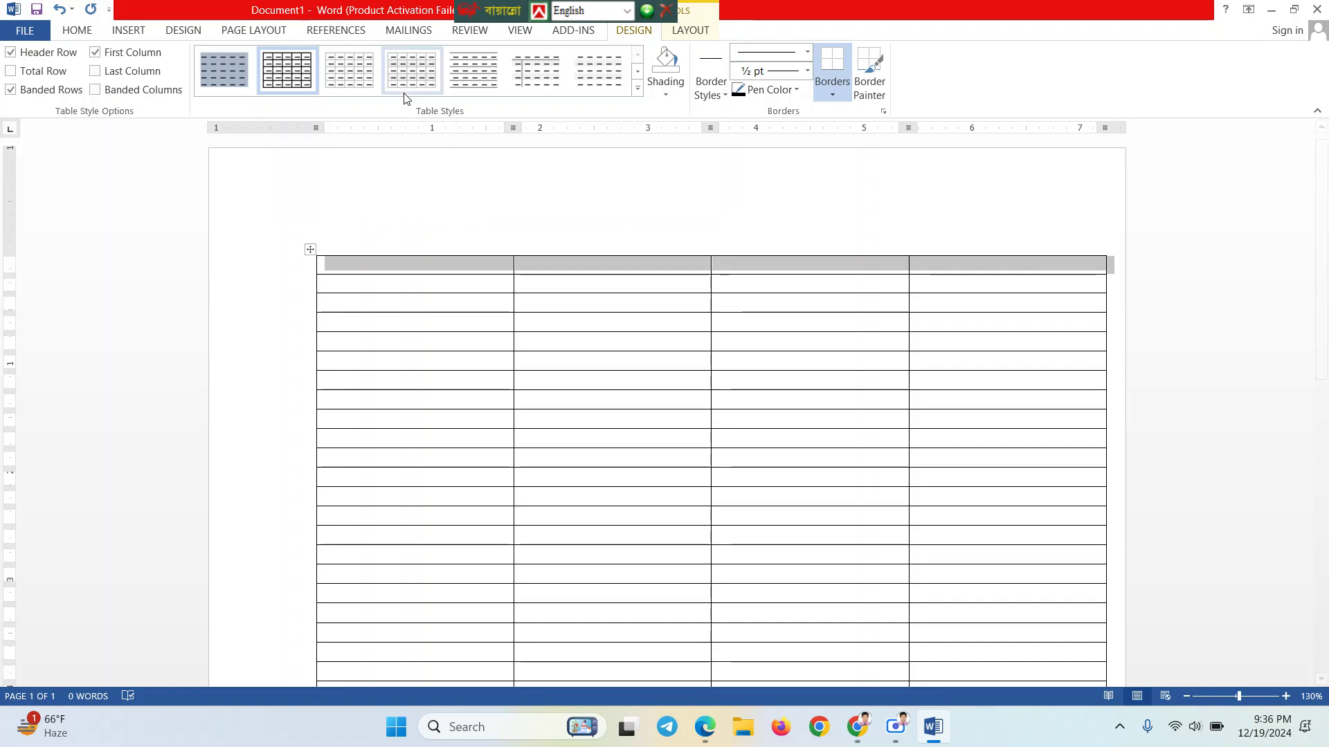
# Undo the table edits and the table's insertion until the document is blank
pyautogui.hotkey('ctrl', 'z')
pyautogui.hotkey('ctrl', 'z')
pyautogui.hotkey('ctrl', 'z')
pyautogui.hotkey('ctrl', 'z')
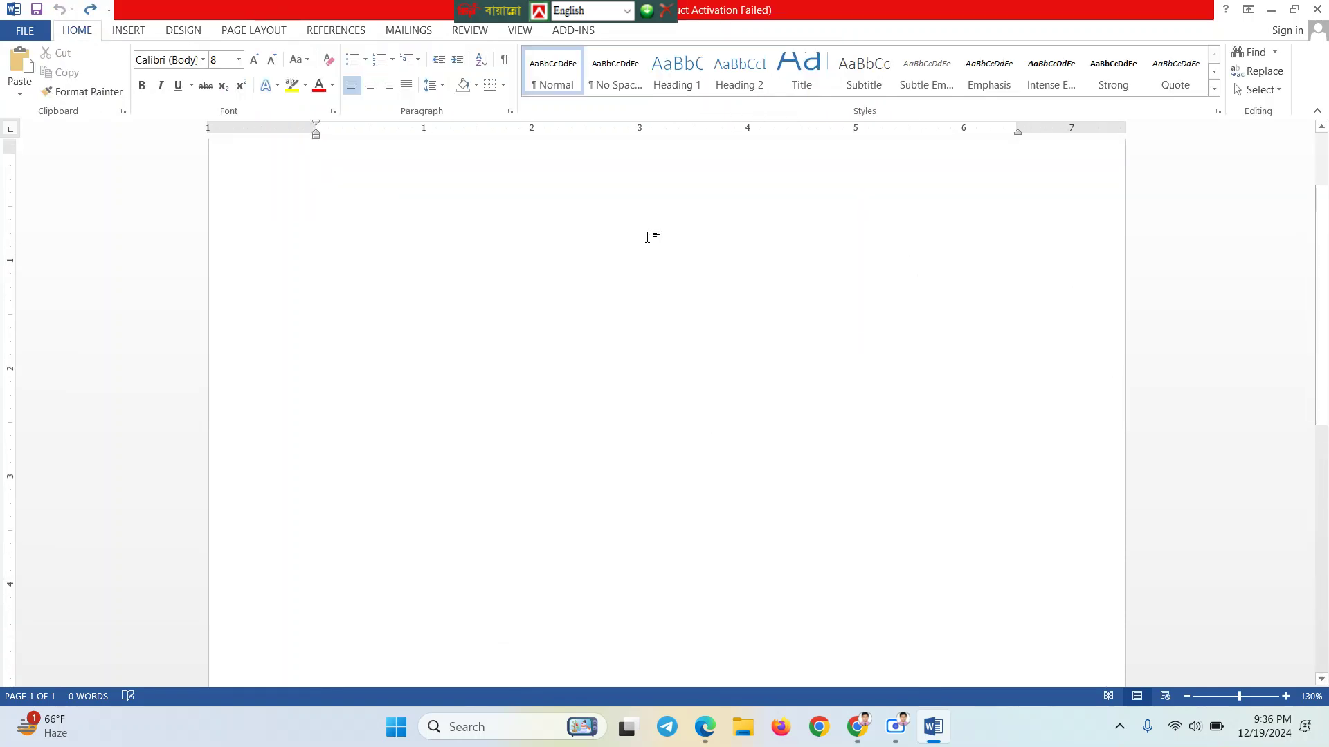
pyautogui.scroll(3, 510, 219)
pyautogui.scroll(1, 365, 329)
pyautogui.scroll(-2, 365, 330)
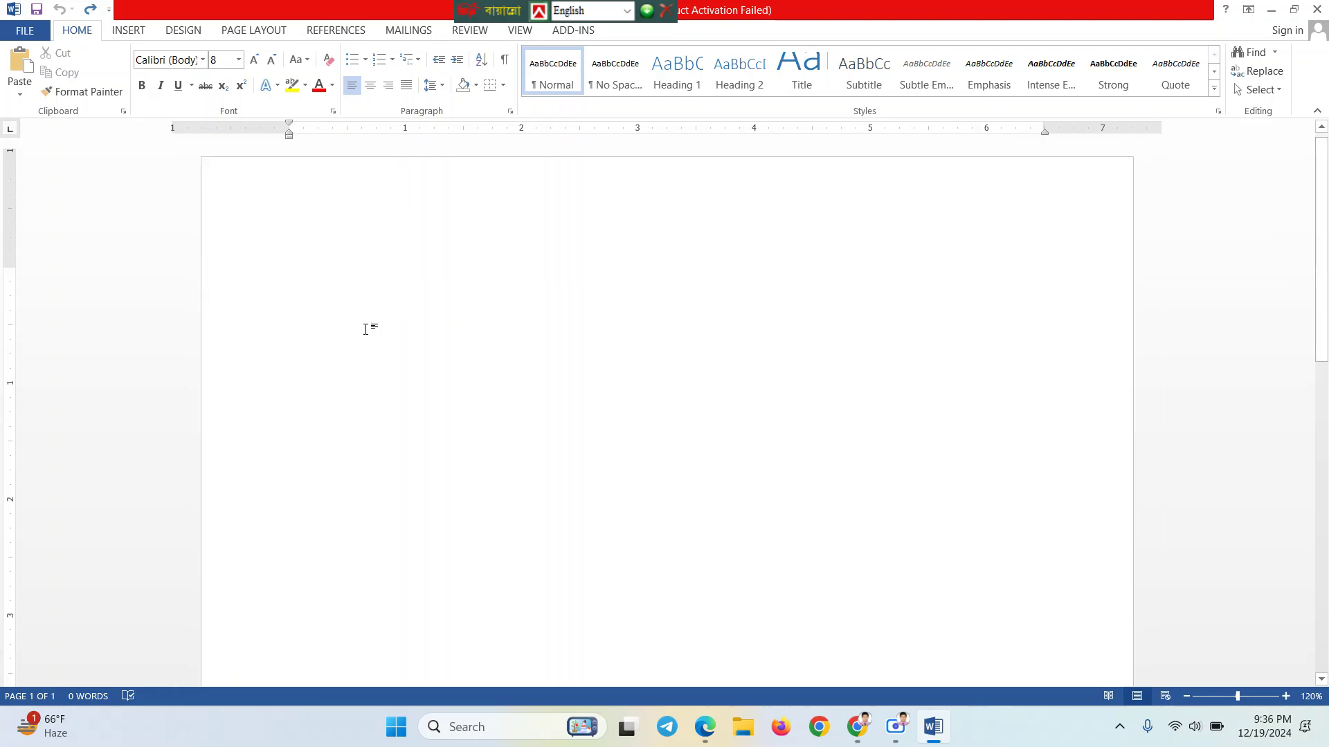
pyautogui.scroll(1, 404, 284)
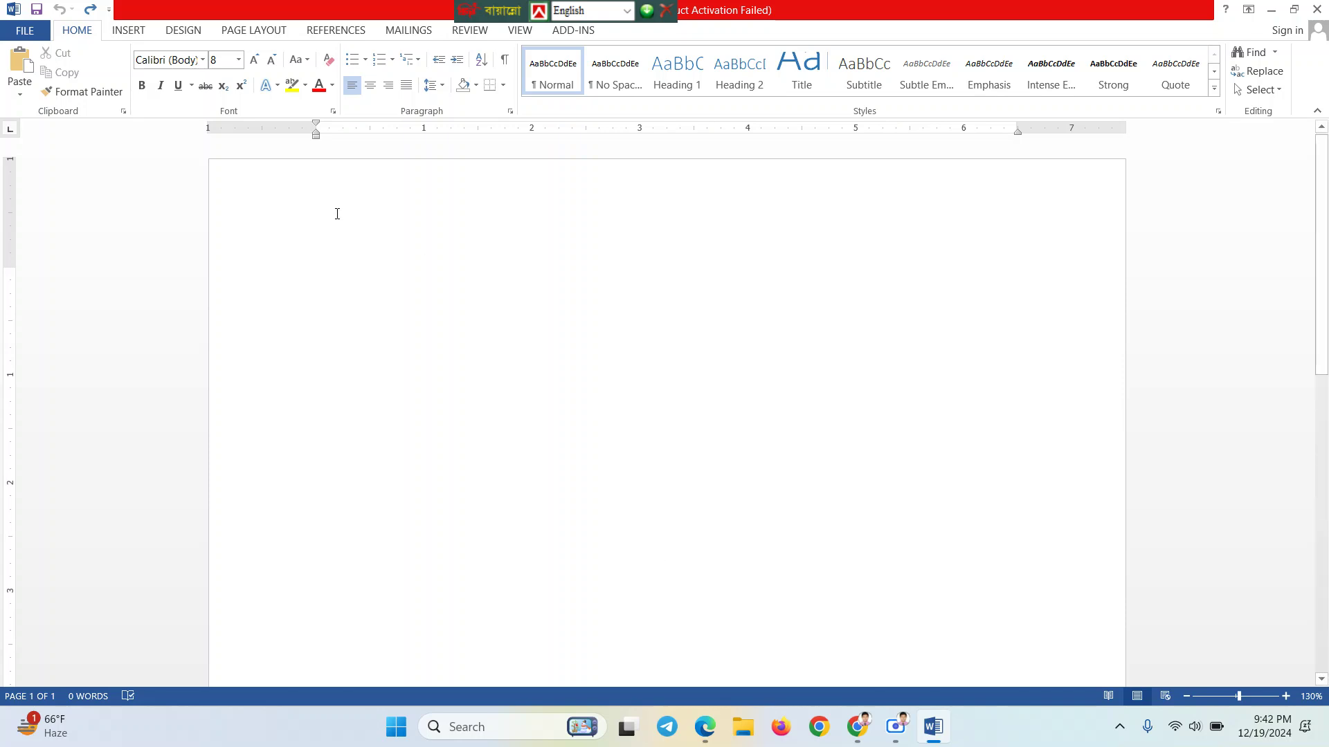
pyautogui.scroll(-1, 332, 315)
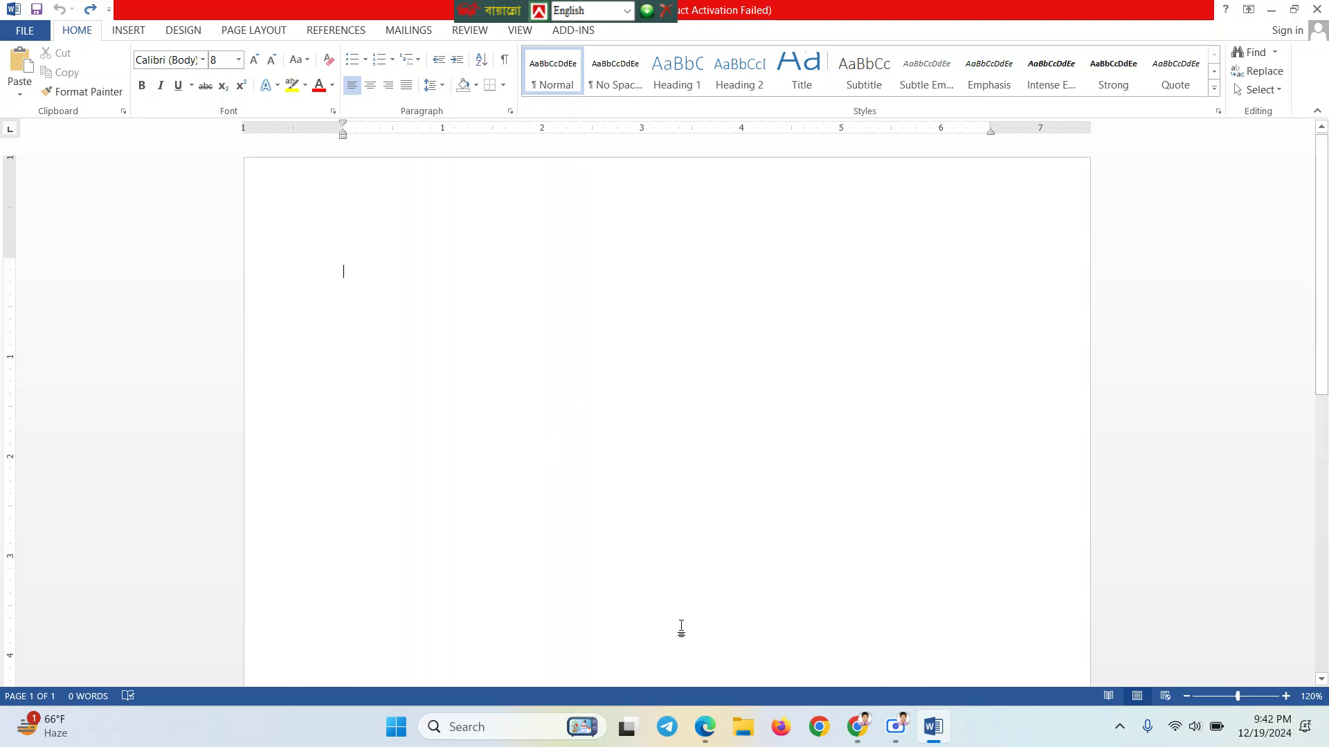
# Switch to the Google Meet call, unmute the microphone and return to the blank Word document
pyautogui.moveTo(719, 726)
pyautogui.click(699, 667)
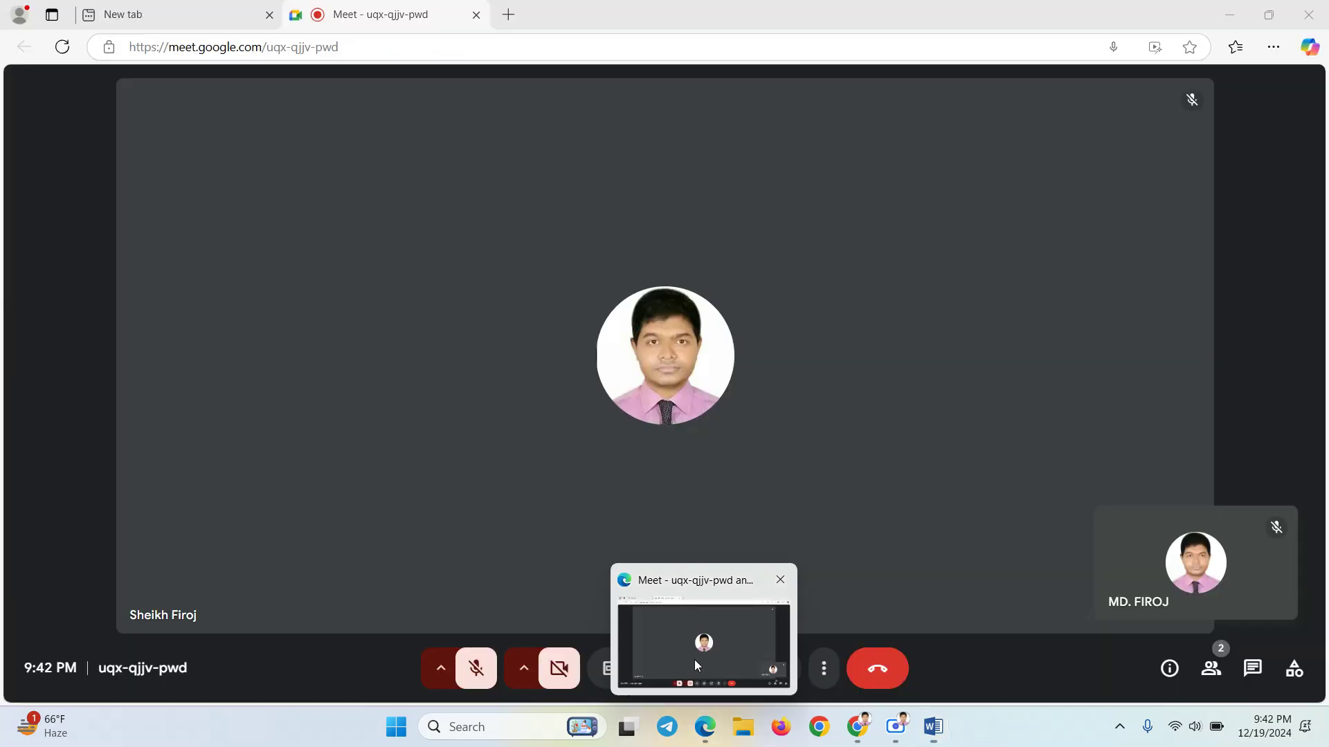
pyautogui.click(484, 676)
pyautogui.click(934, 726)
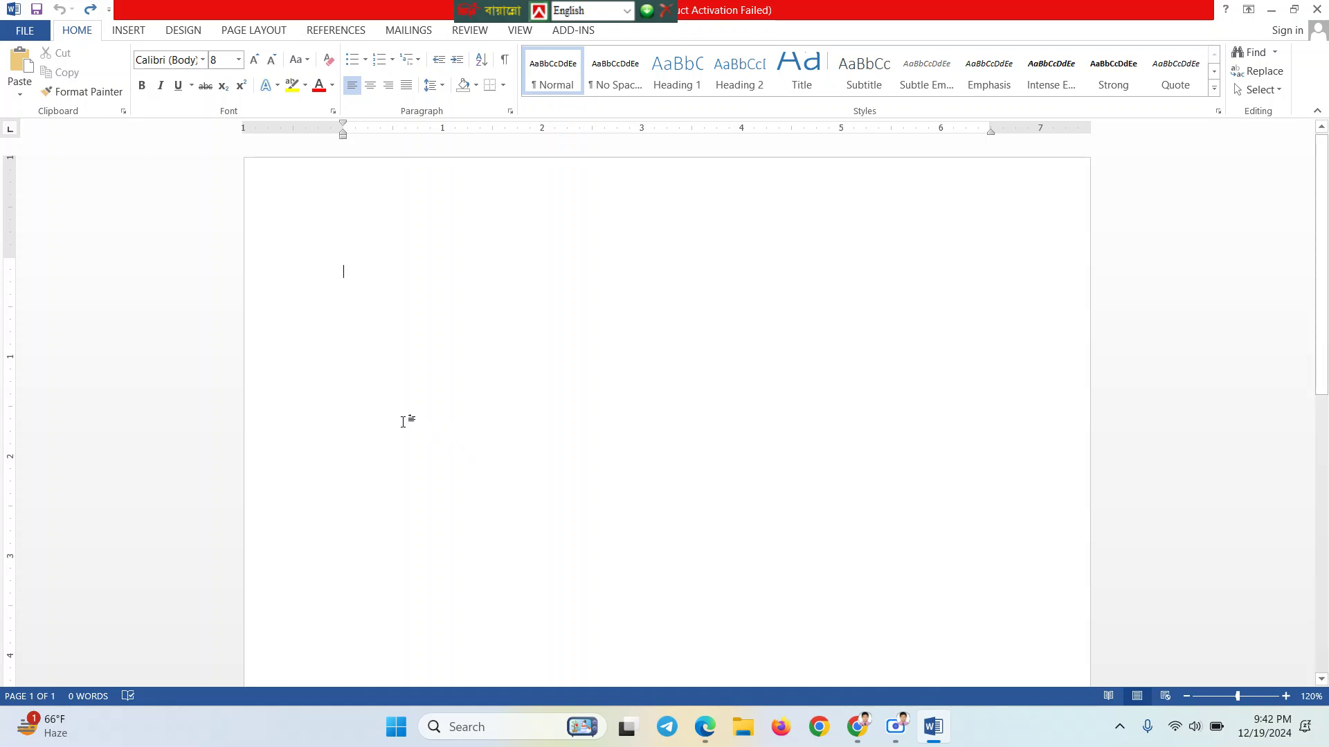
# Share the entire screen in the Google Meet call and return to the blank Word document
pyautogui.moveTo(706, 727)
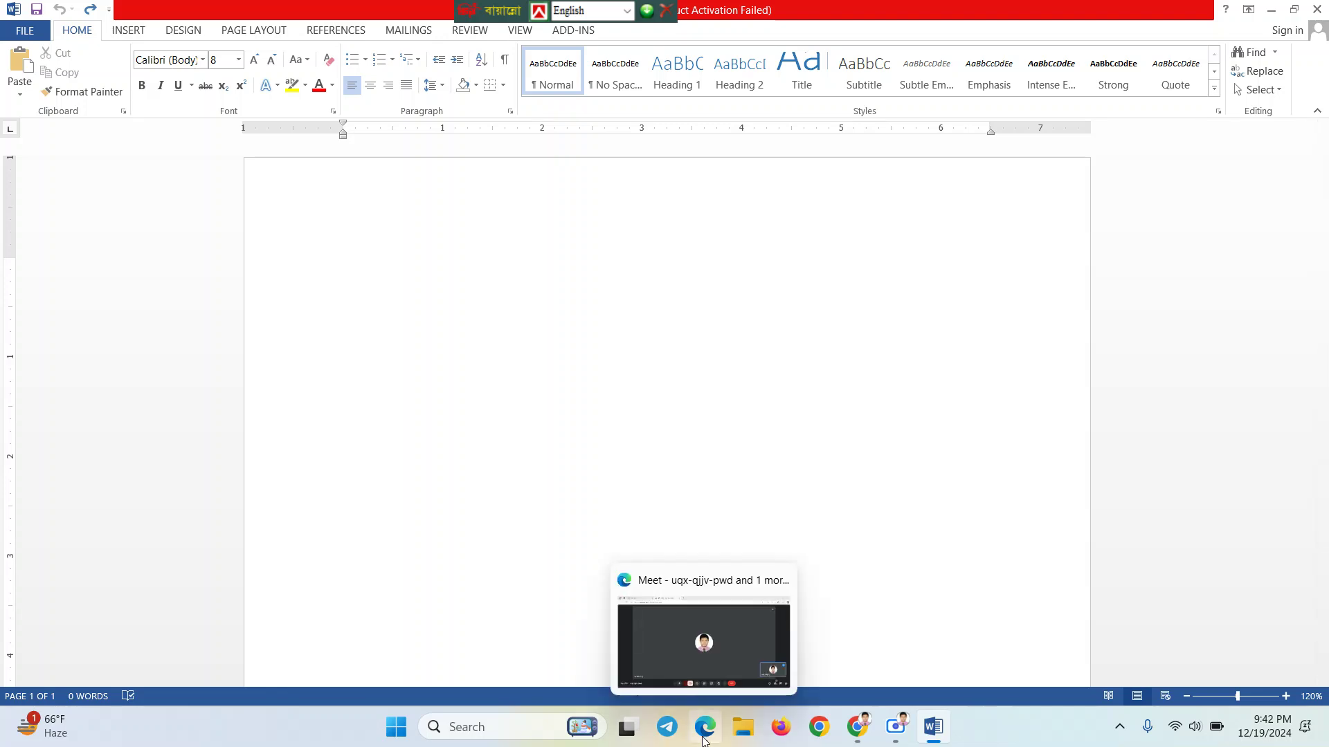
pyautogui.click(670, 653)
pyautogui.click(723, 671)
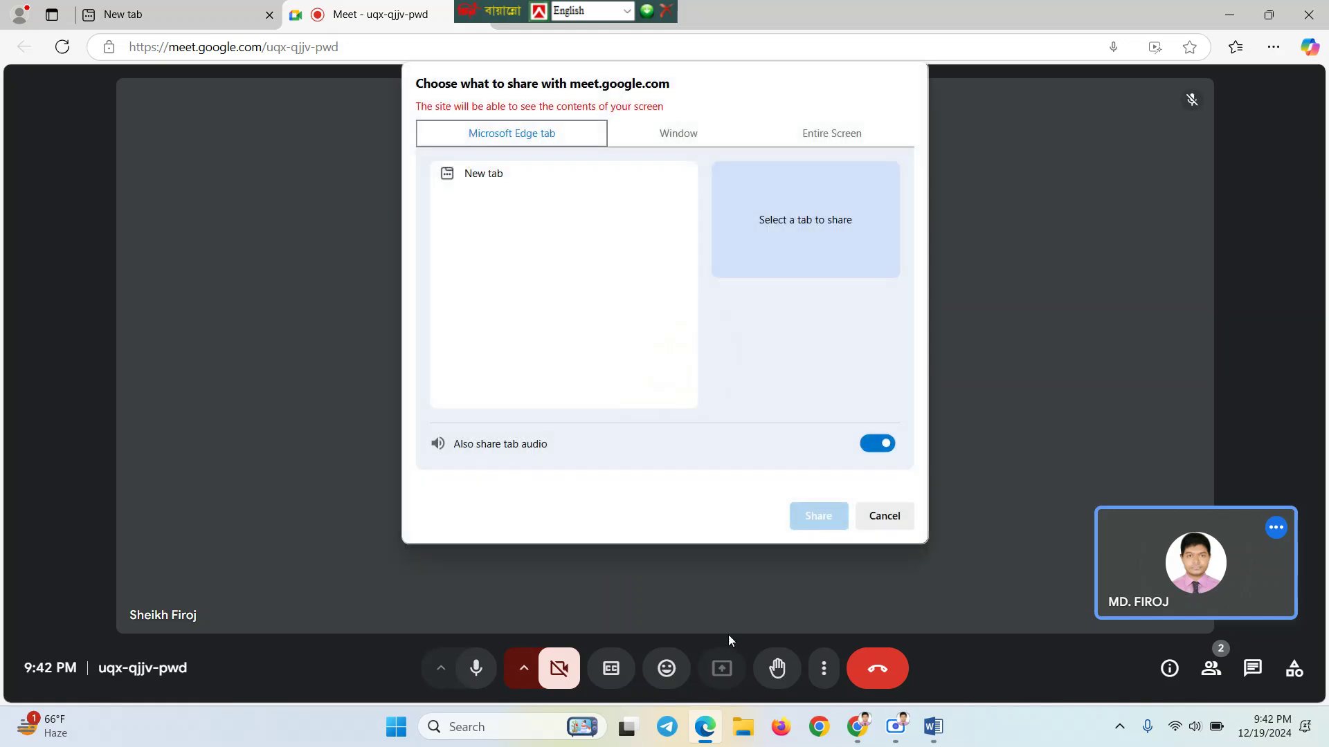
pyautogui.click(814, 133)
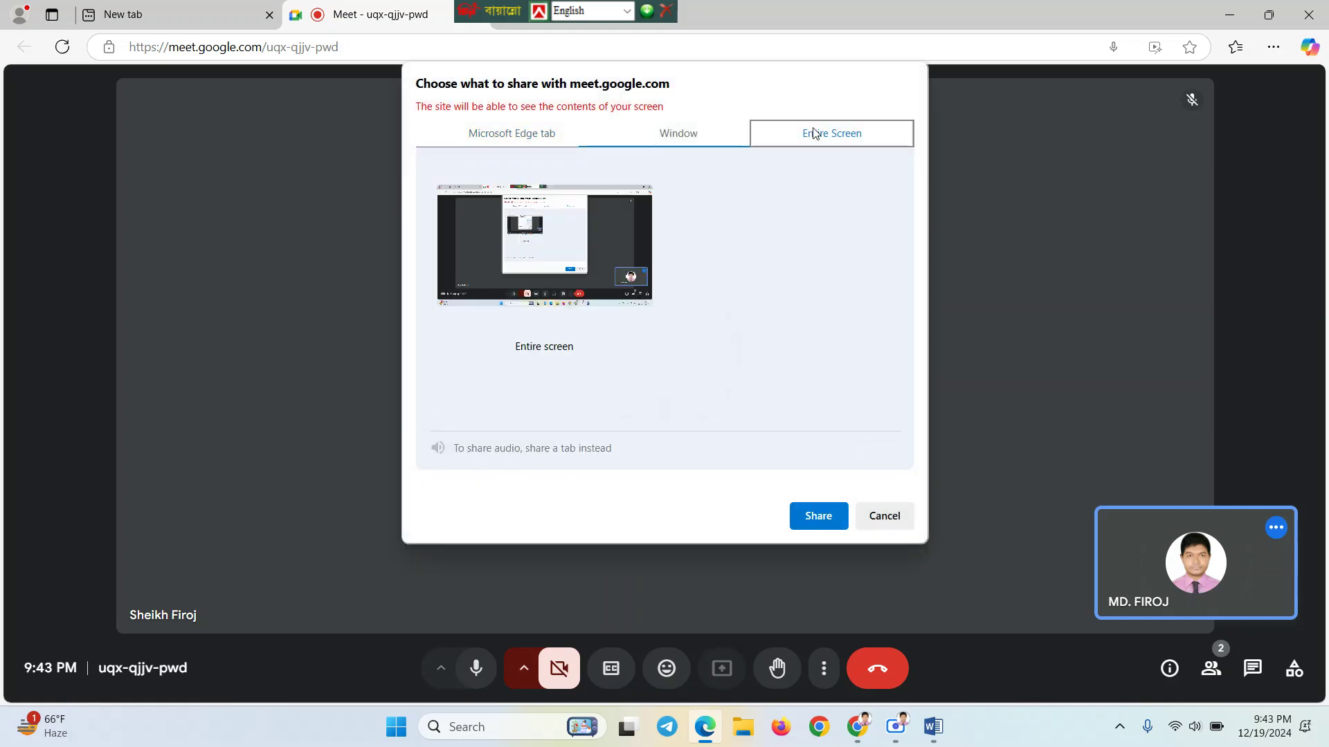
pyautogui.click(553, 246)
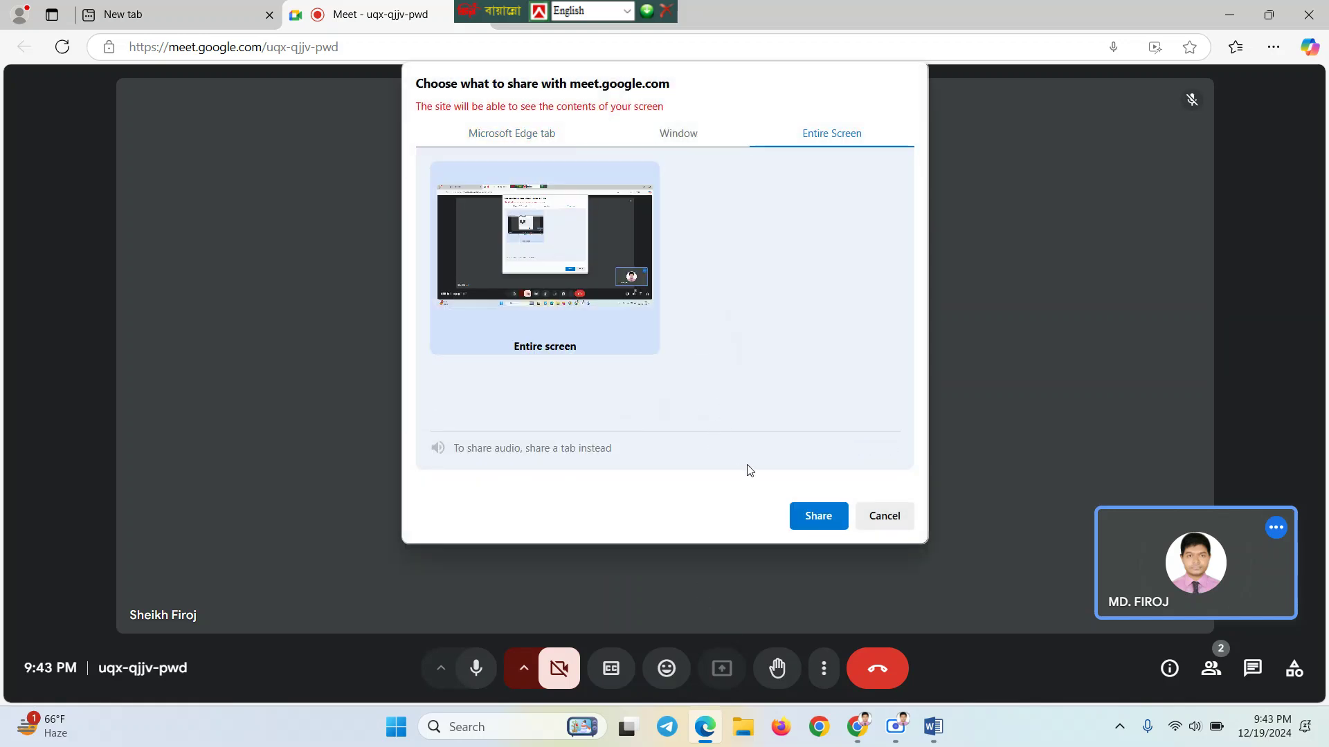
pyautogui.click(818, 516)
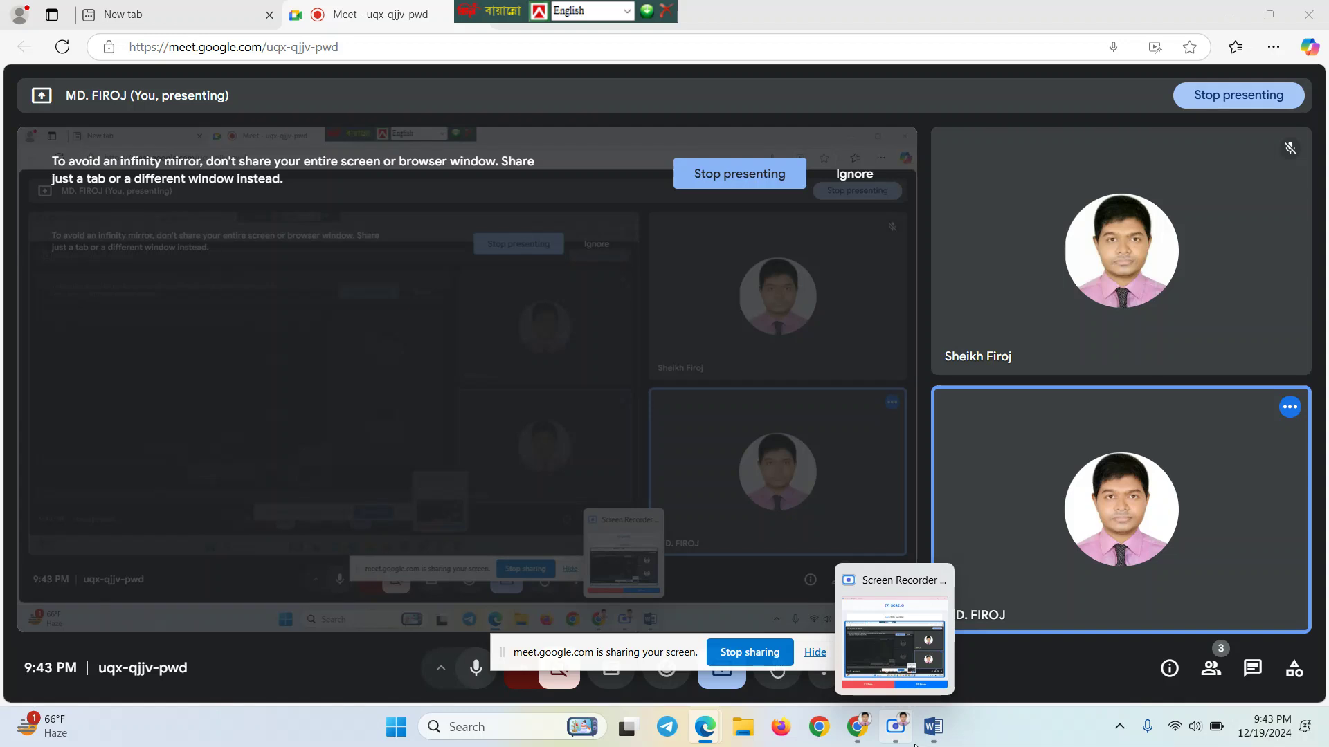
pyautogui.moveTo(935, 730)
pyautogui.click(932, 621)
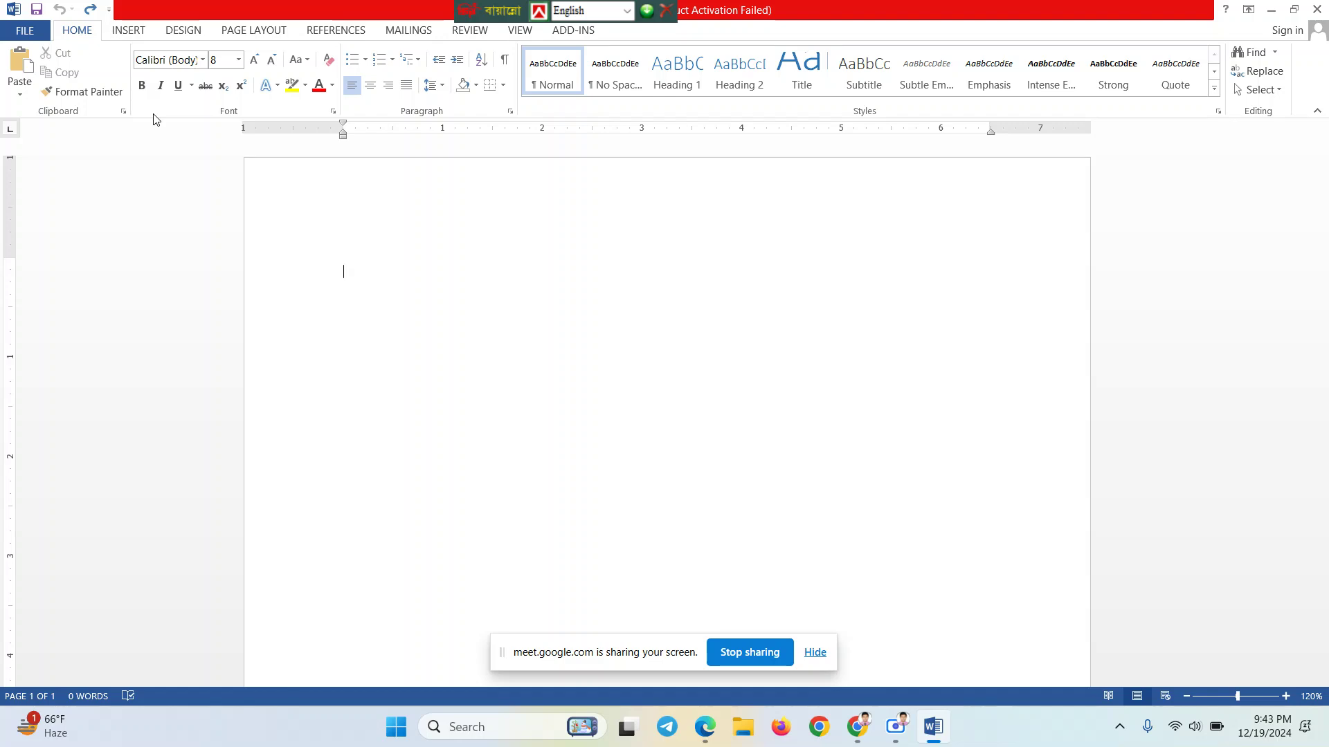
# Insert a table with 5 columns and 5 rows and hide the screen-sharing notice
pyautogui.click(122, 31)
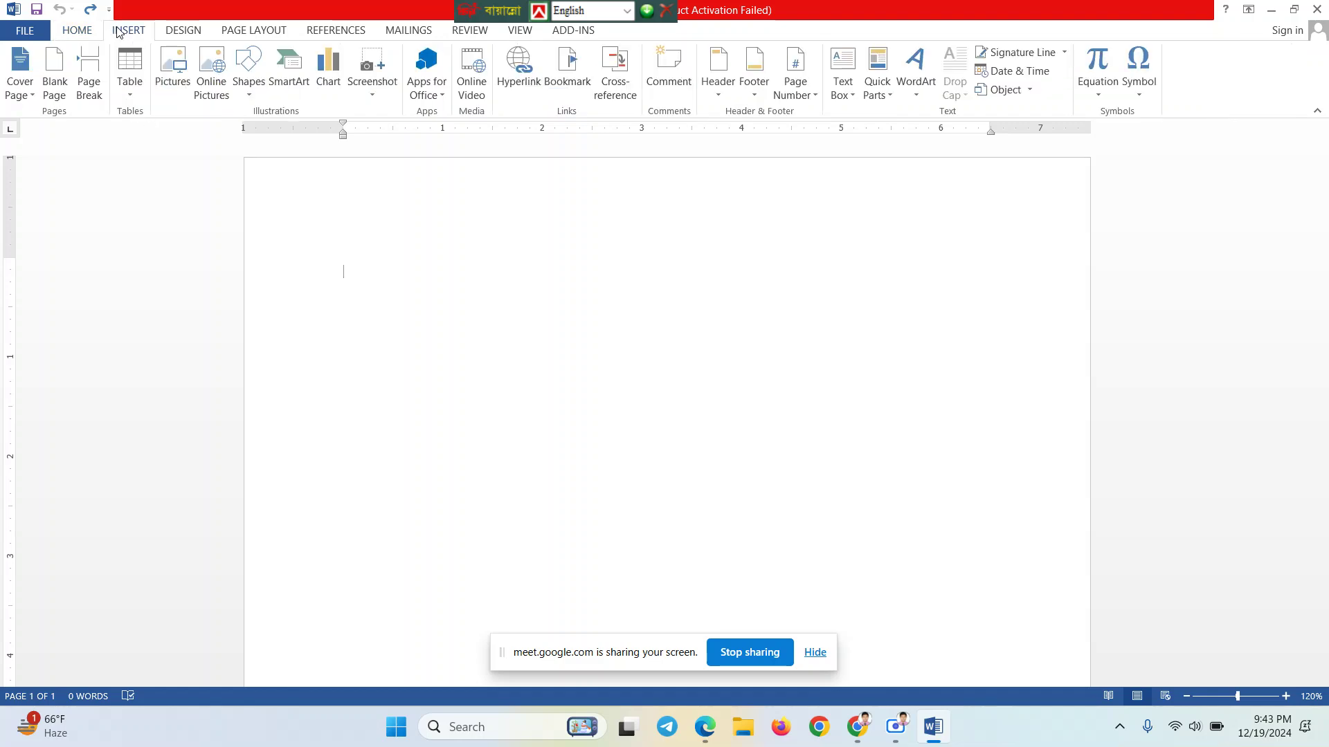
pyautogui.click(136, 102)
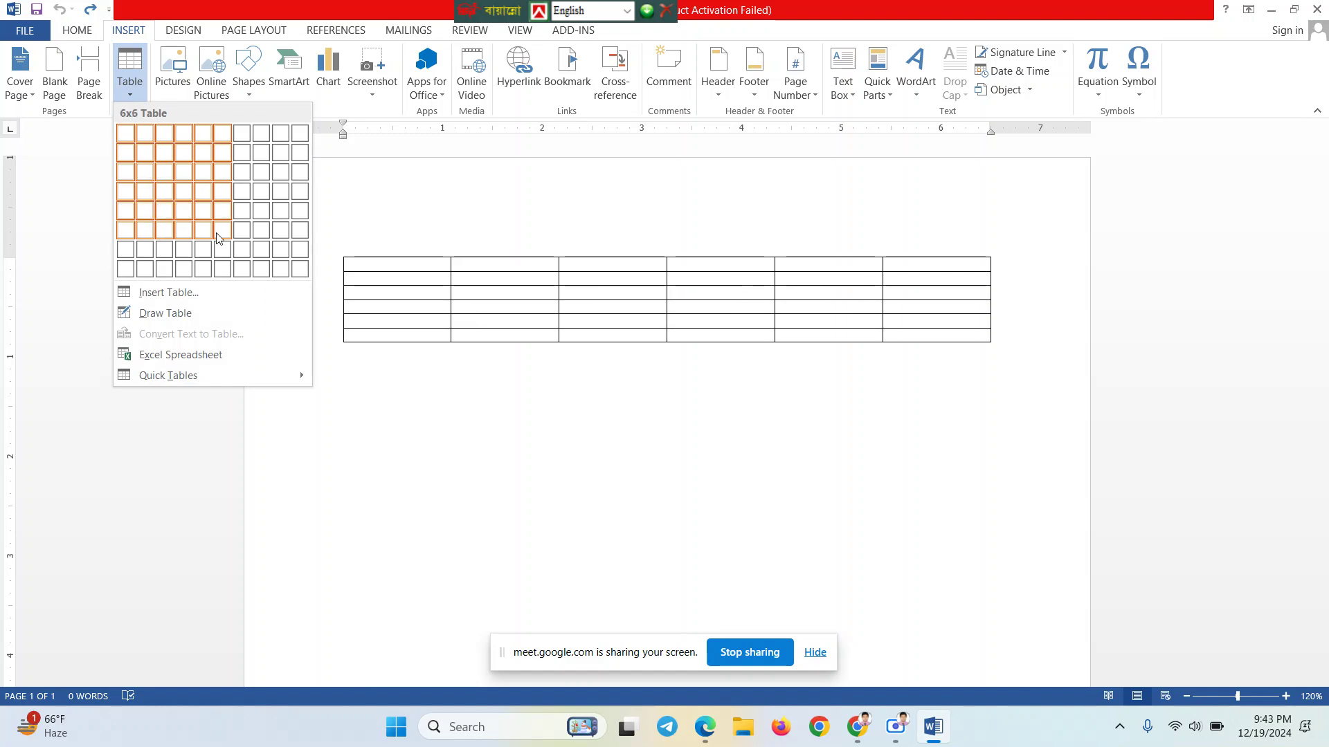
pyautogui.click(190, 292)
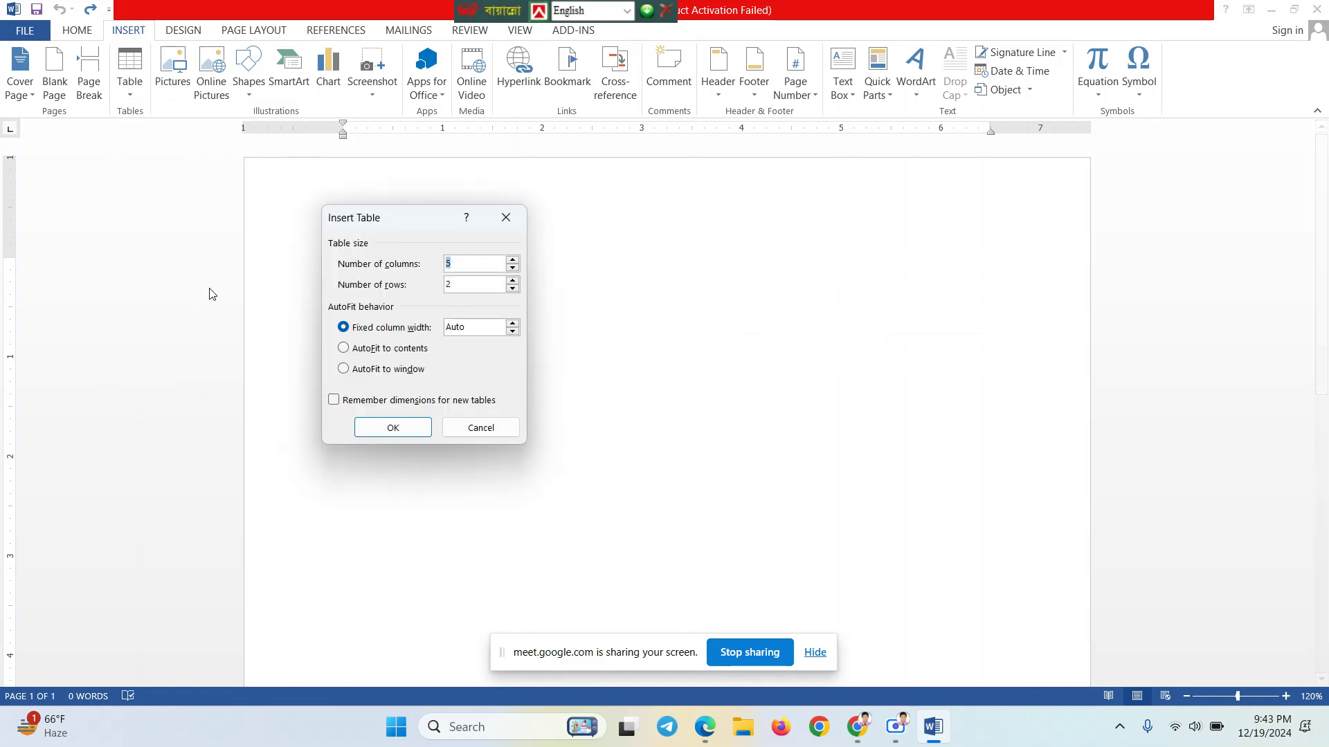
pyautogui.click(513, 281)
pyautogui.click(414, 427)
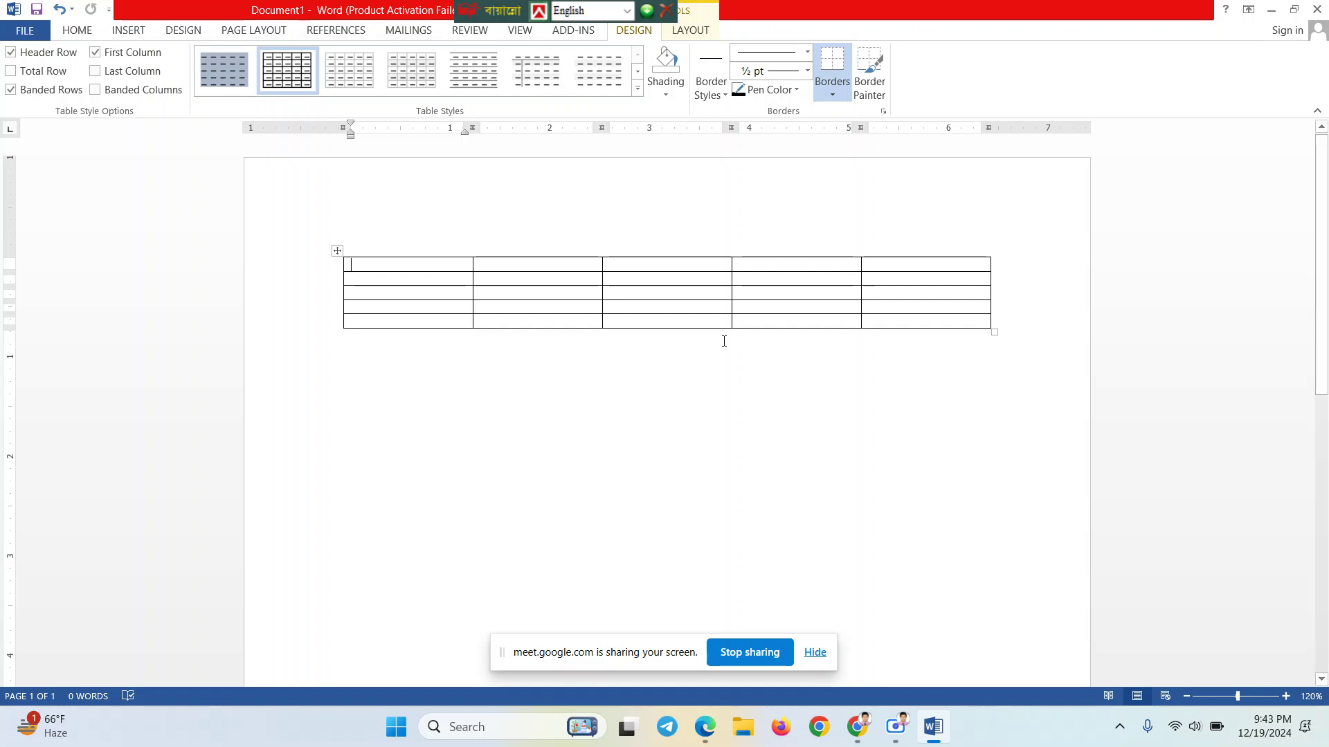
pyautogui.click(815, 652)
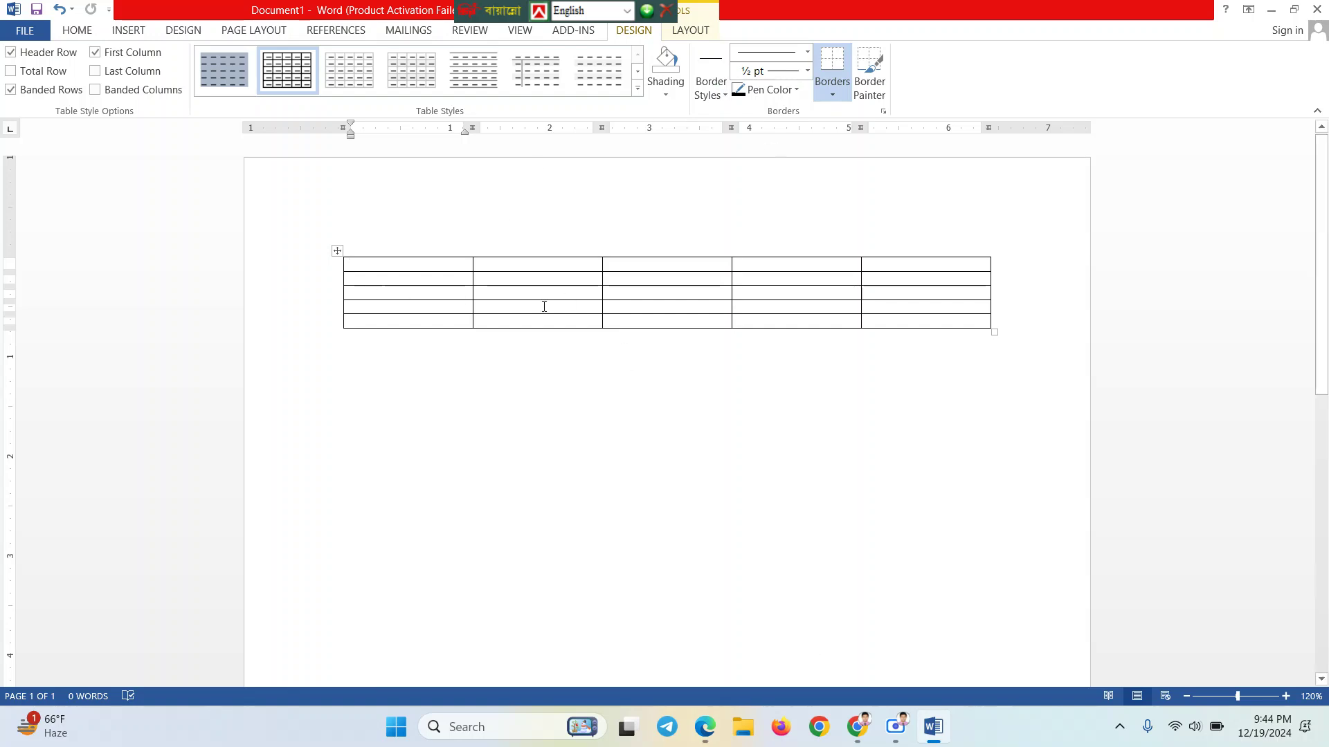
# Insert a new column to the left of the table's last column
pyautogui.click(985, 322)
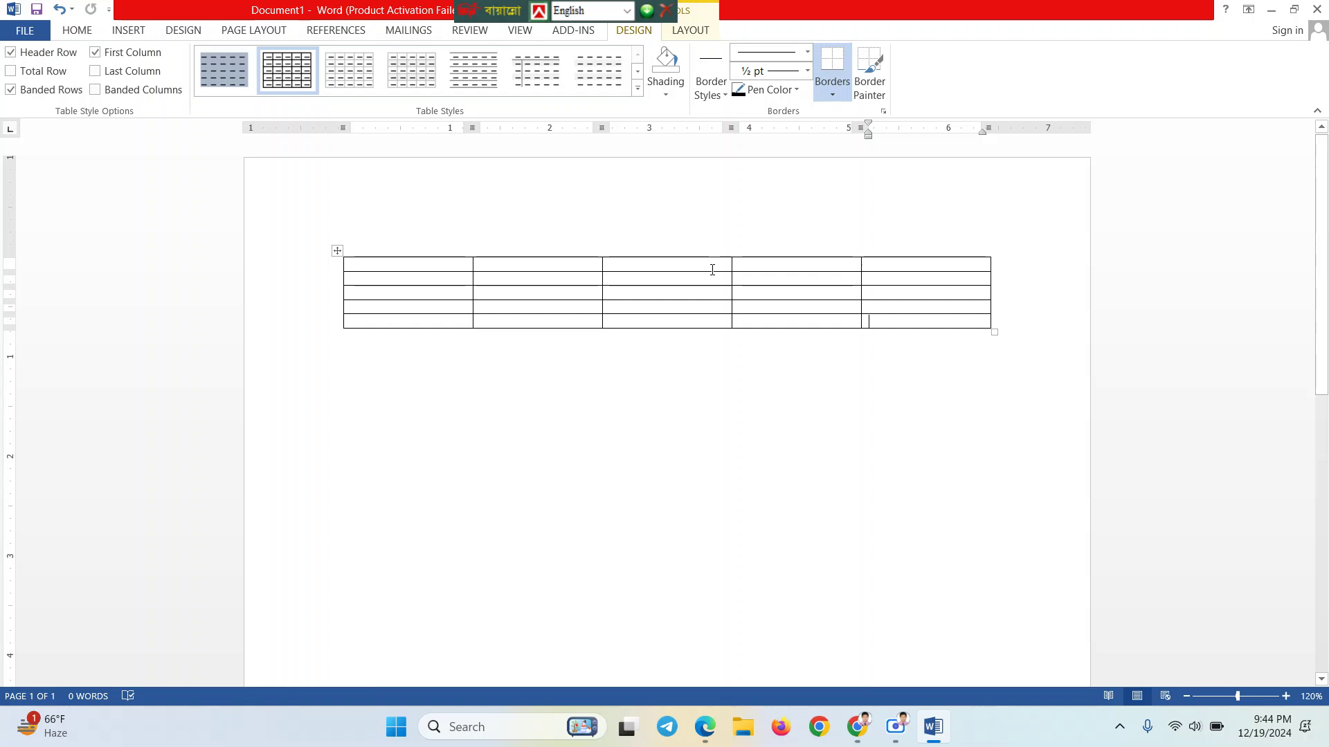
pyautogui.click(891, 296)
pyautogui.rightClick(913, 294)
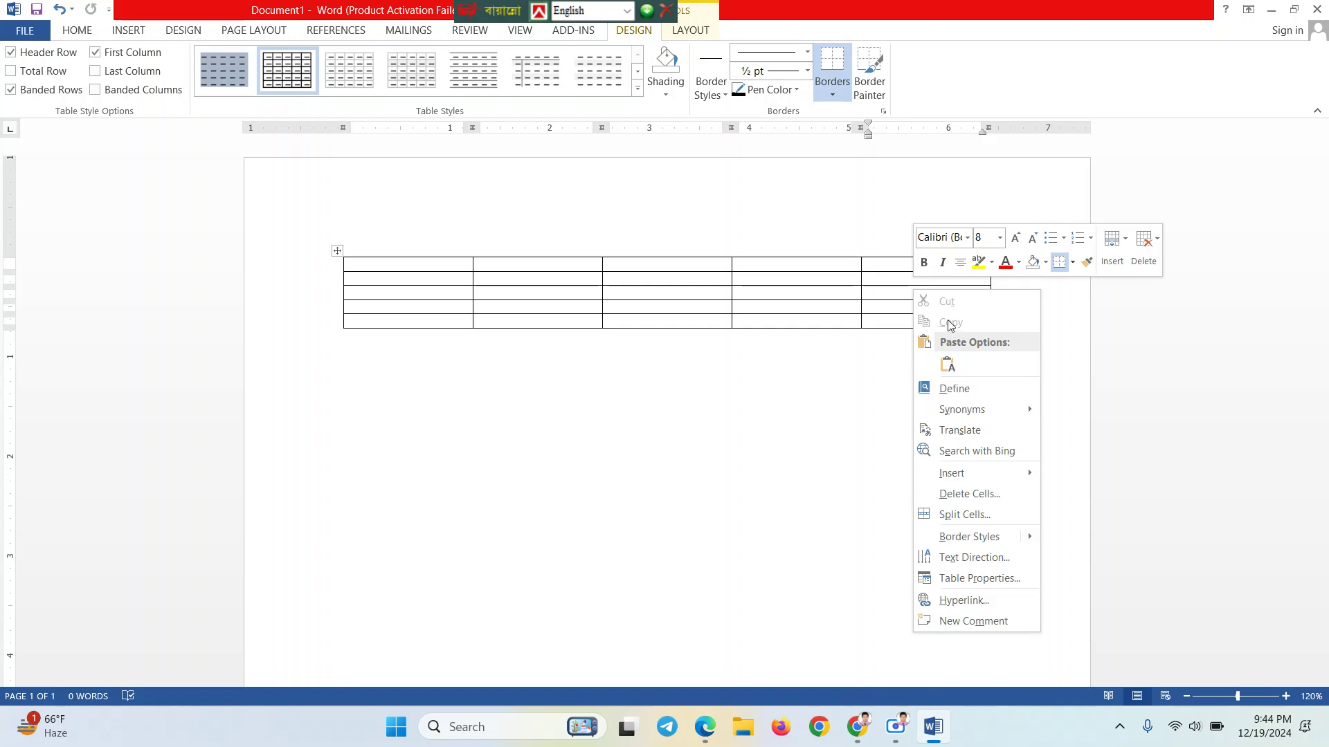
pyautogui.click(947, 365)
pyautogui.rightClick(870, 377)
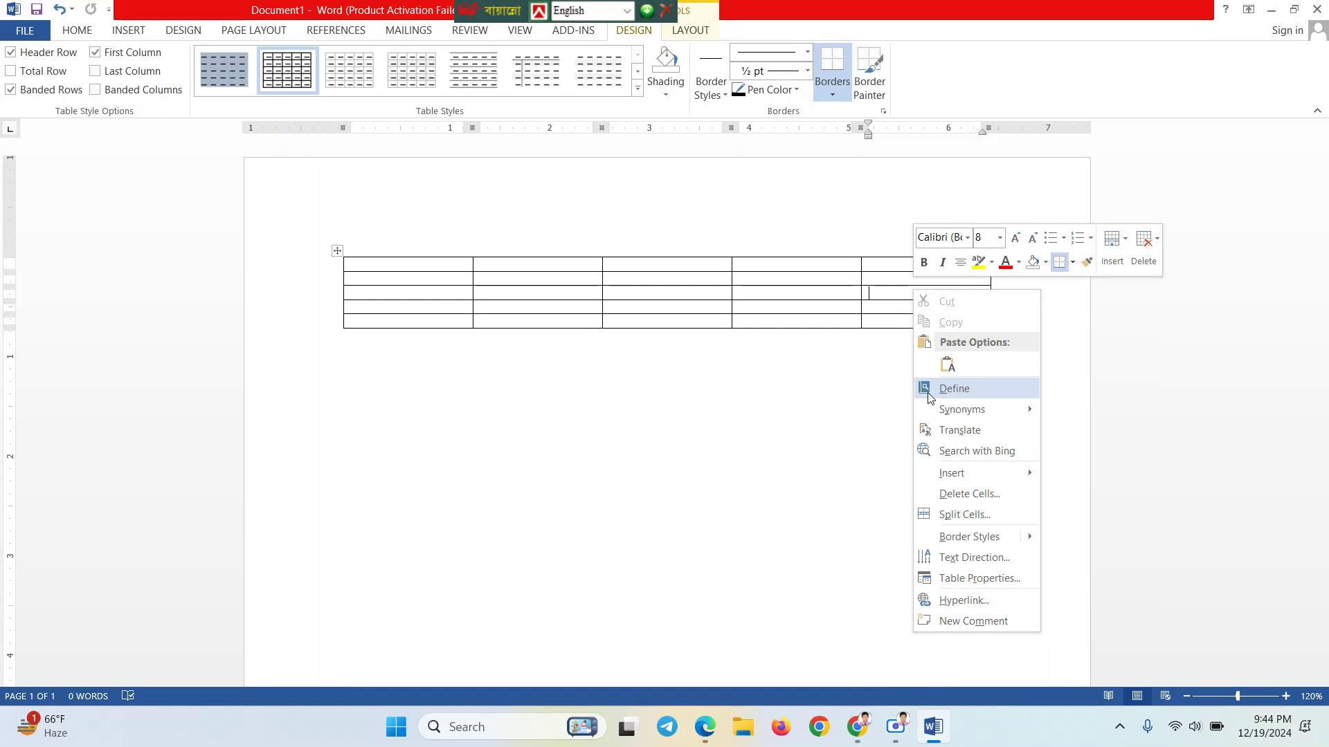
pyautogui.click(947, 366)
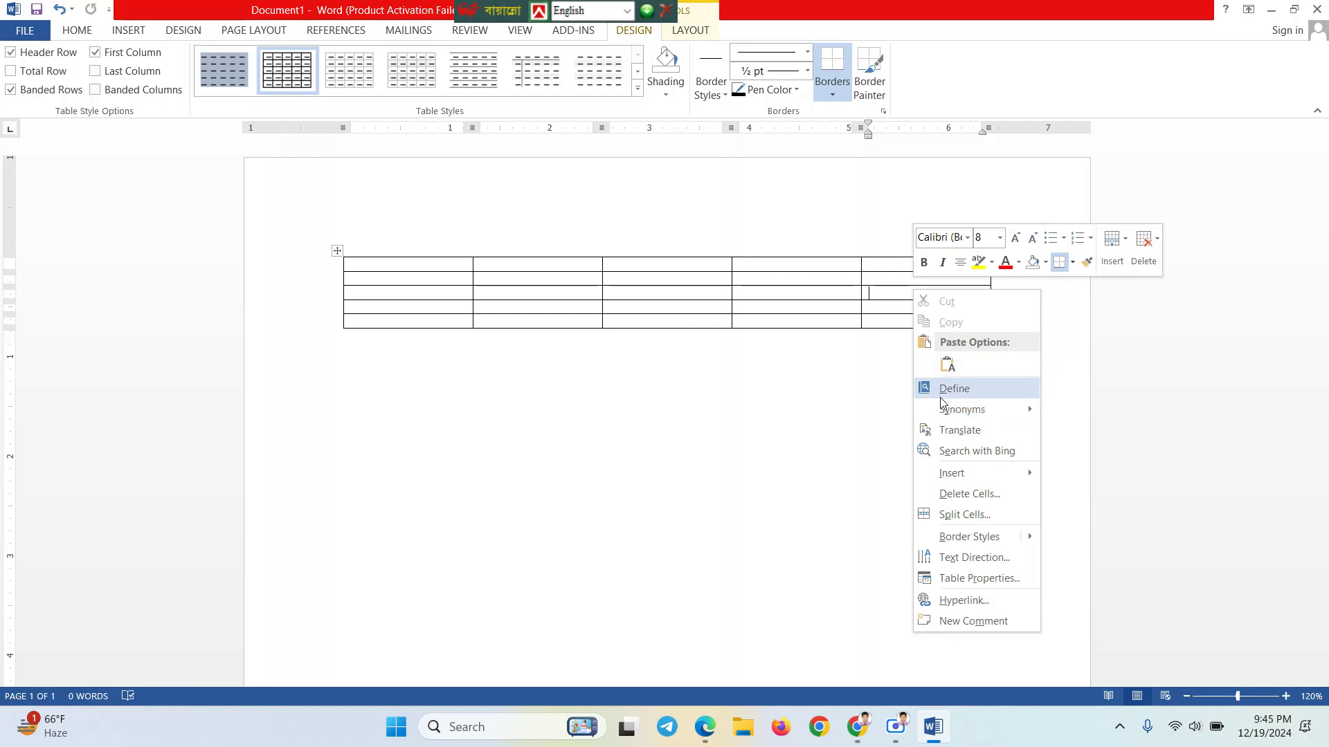
pyautogui.moveTo(962, 413)
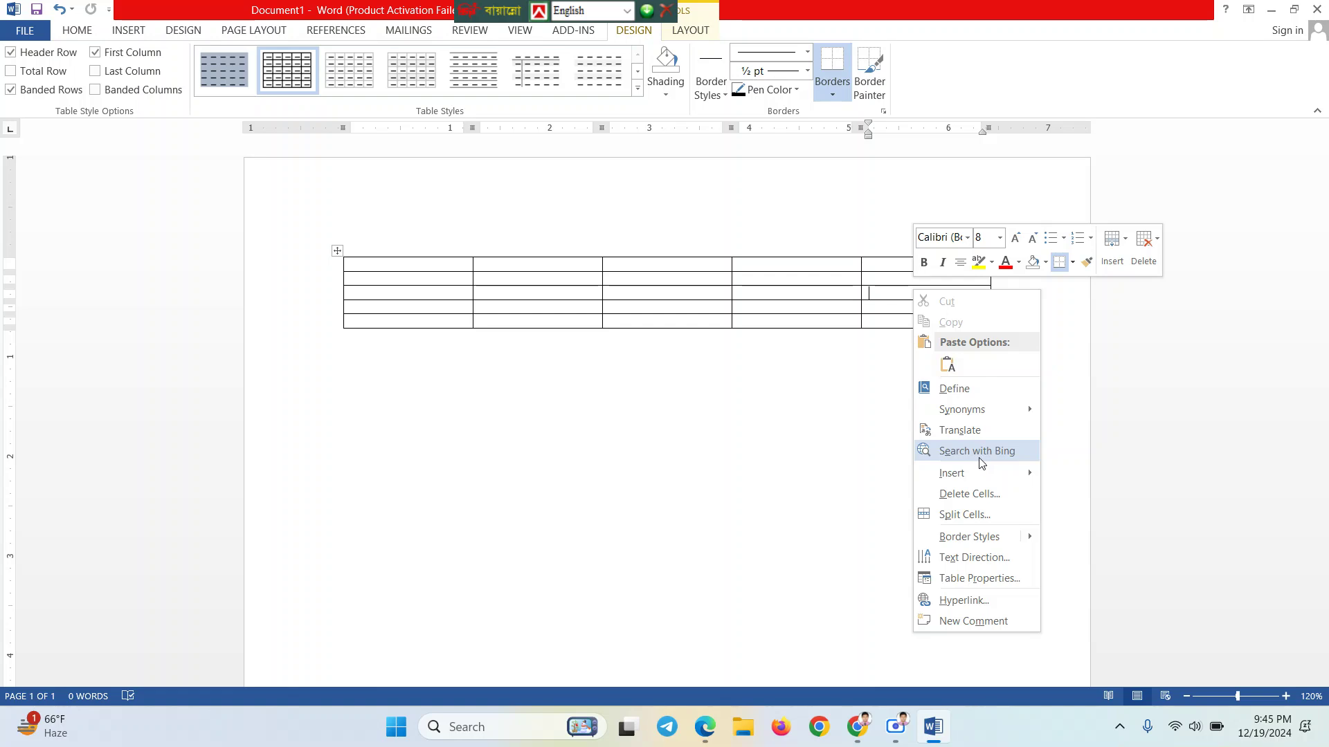
pyautogui.moveTo(975, 469)
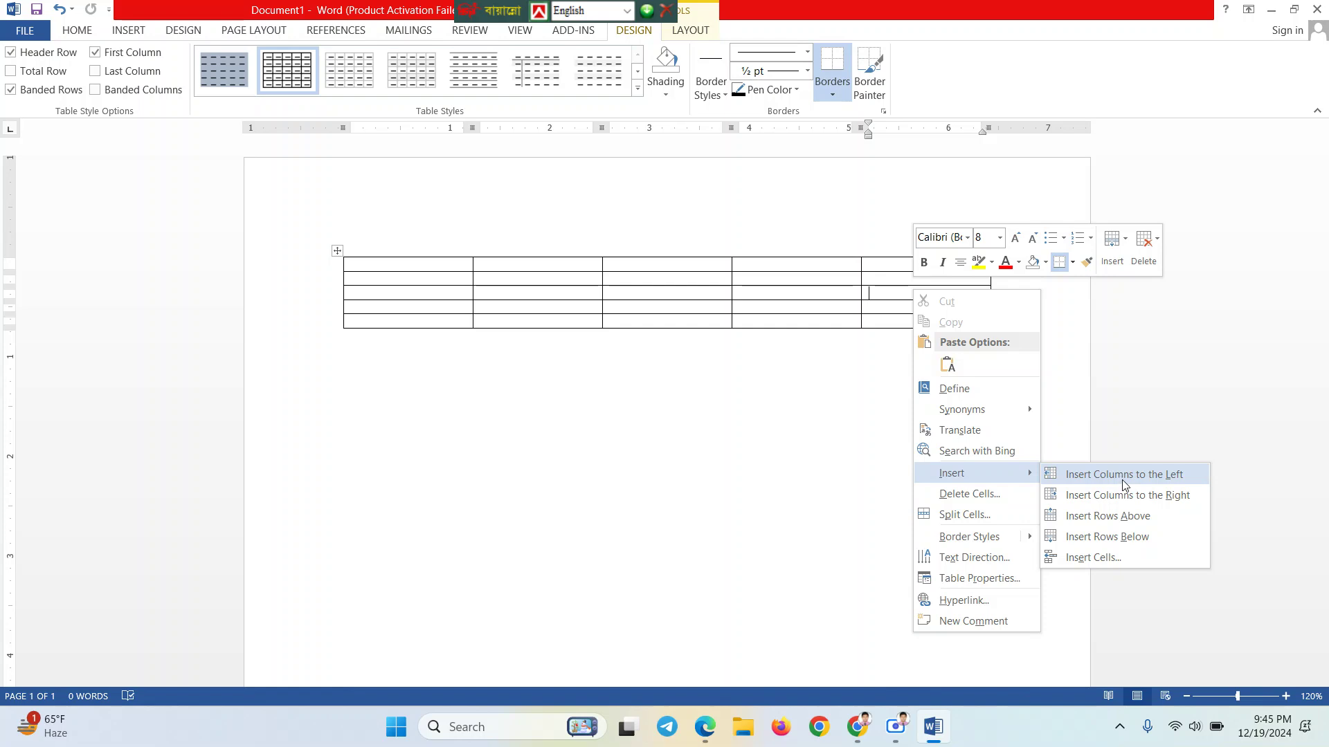
pyautogui.click(1132, 480)
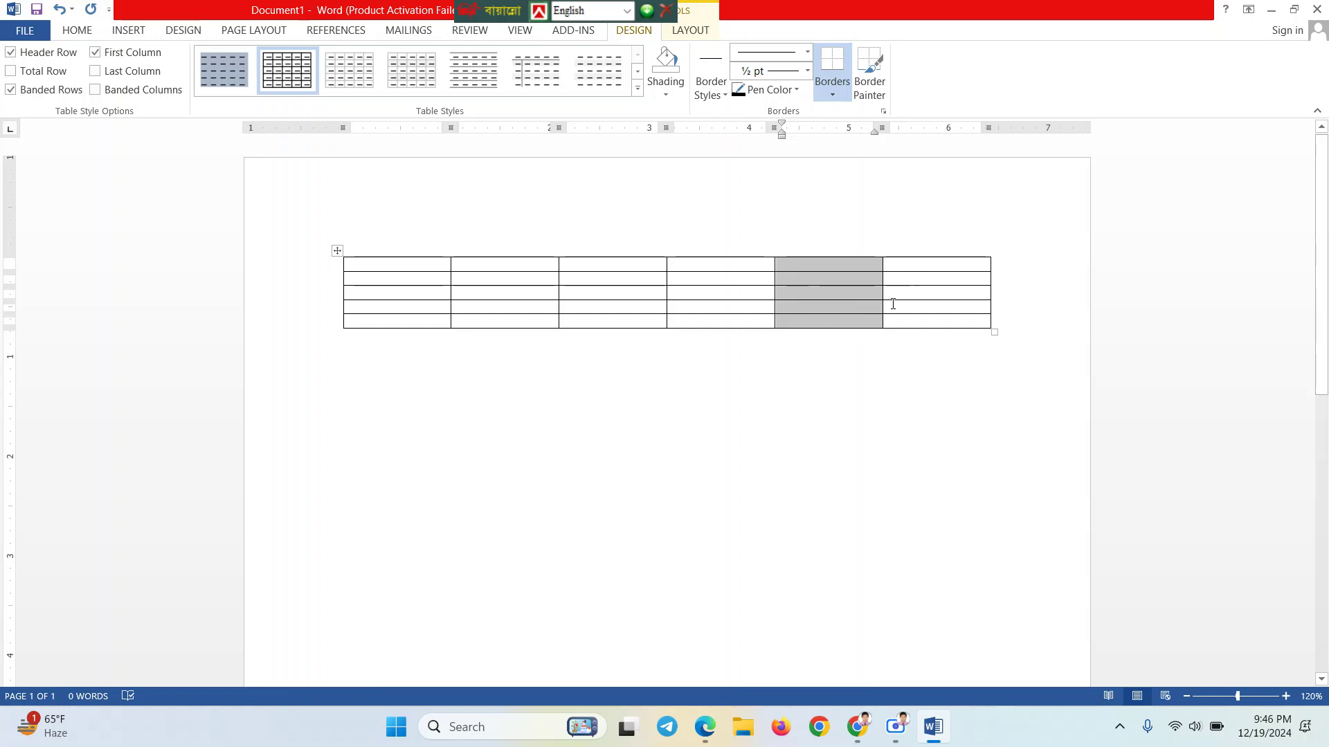
# Clear the new column's selection and select all of the table's columns
pyautogui.rightClick(866, 303)
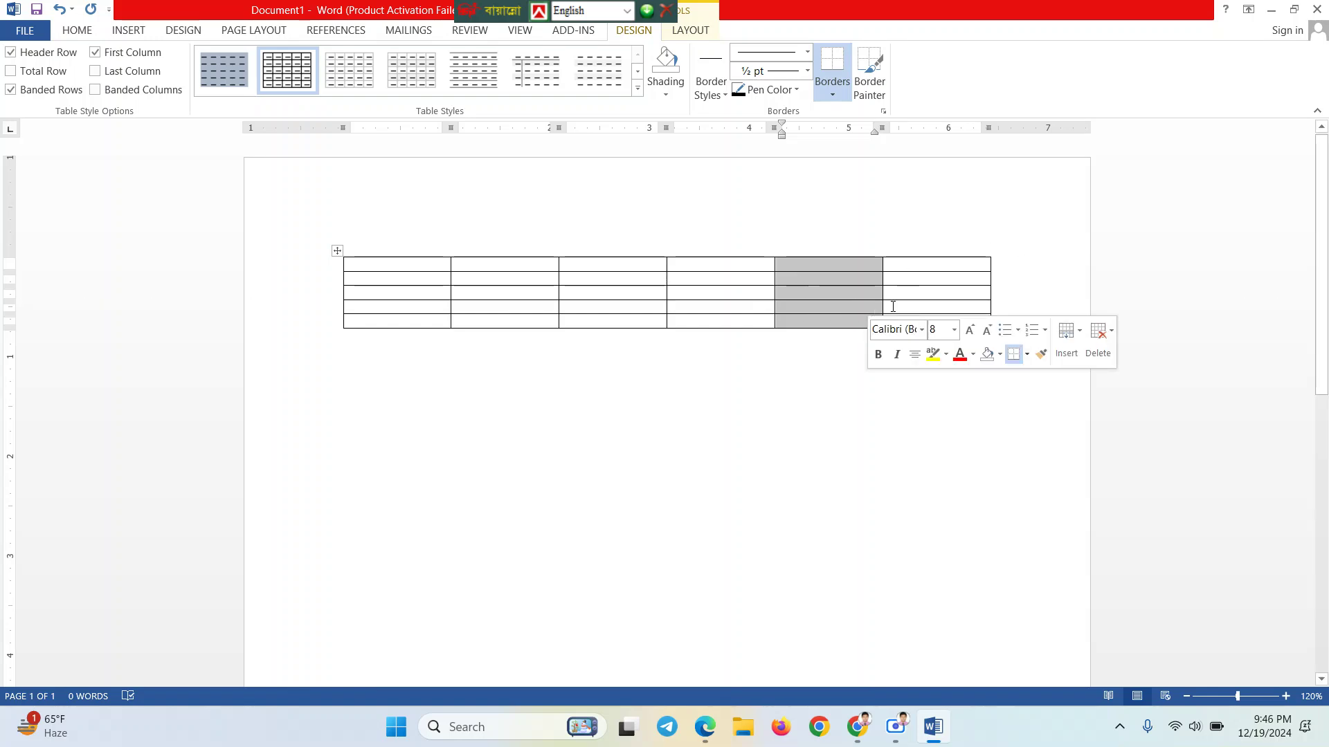
pyautogui.click(891, 307)
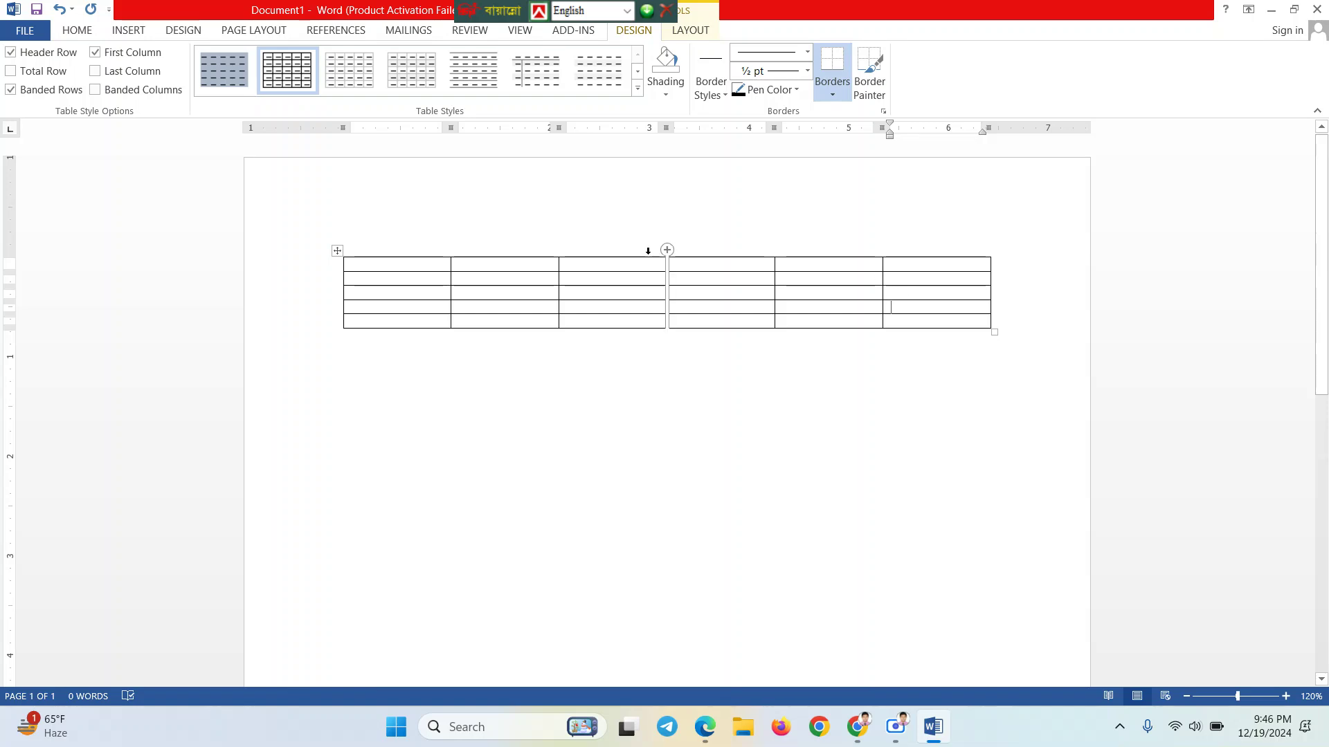
pyautogui.moveTo(365, 239)
pyautogui.mouseDown()
pyautogui.moveTo(489, 210)
pyautogui.moveTo(777, 247)
pyautogui.moveTo(953, 246)
pyautogui.moveTo(923, 251)
pyautogui.mouseUp()
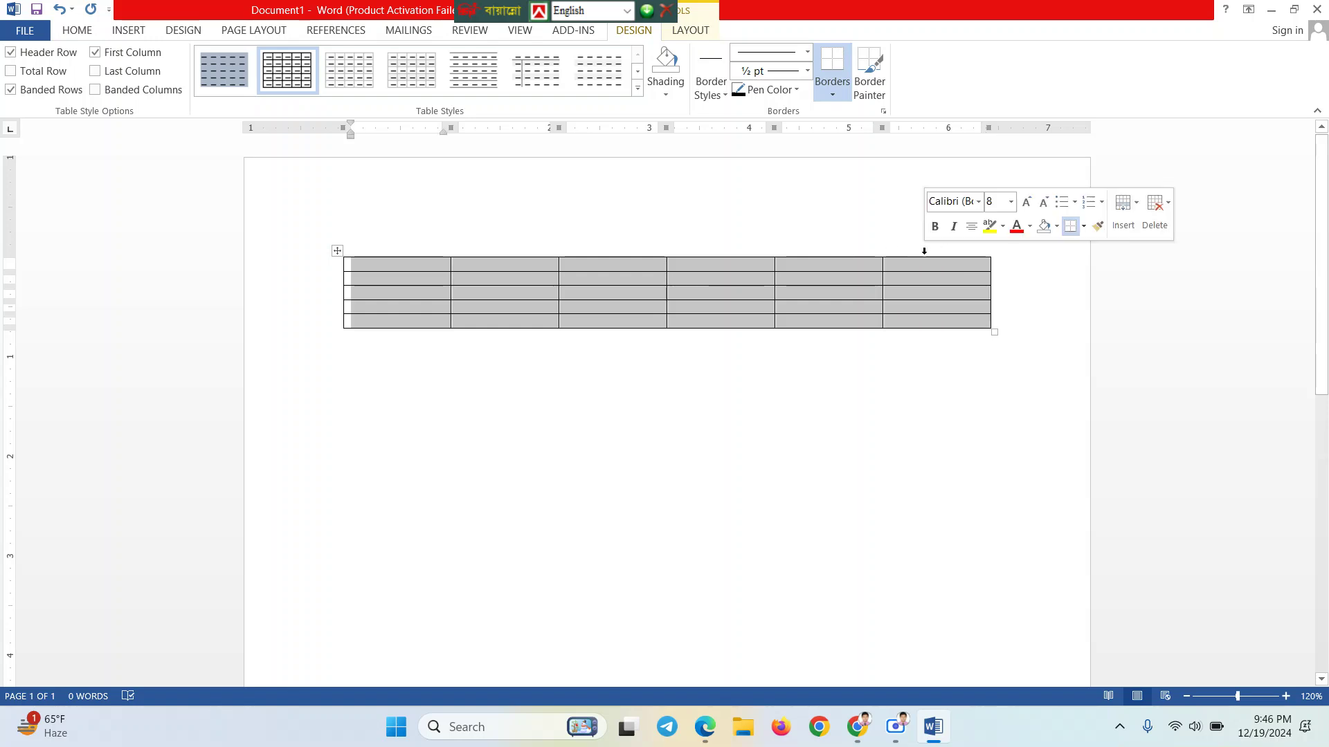
# Insert a new column to the right of the last column and select every column in the table
pyautogui.click(933, 324)
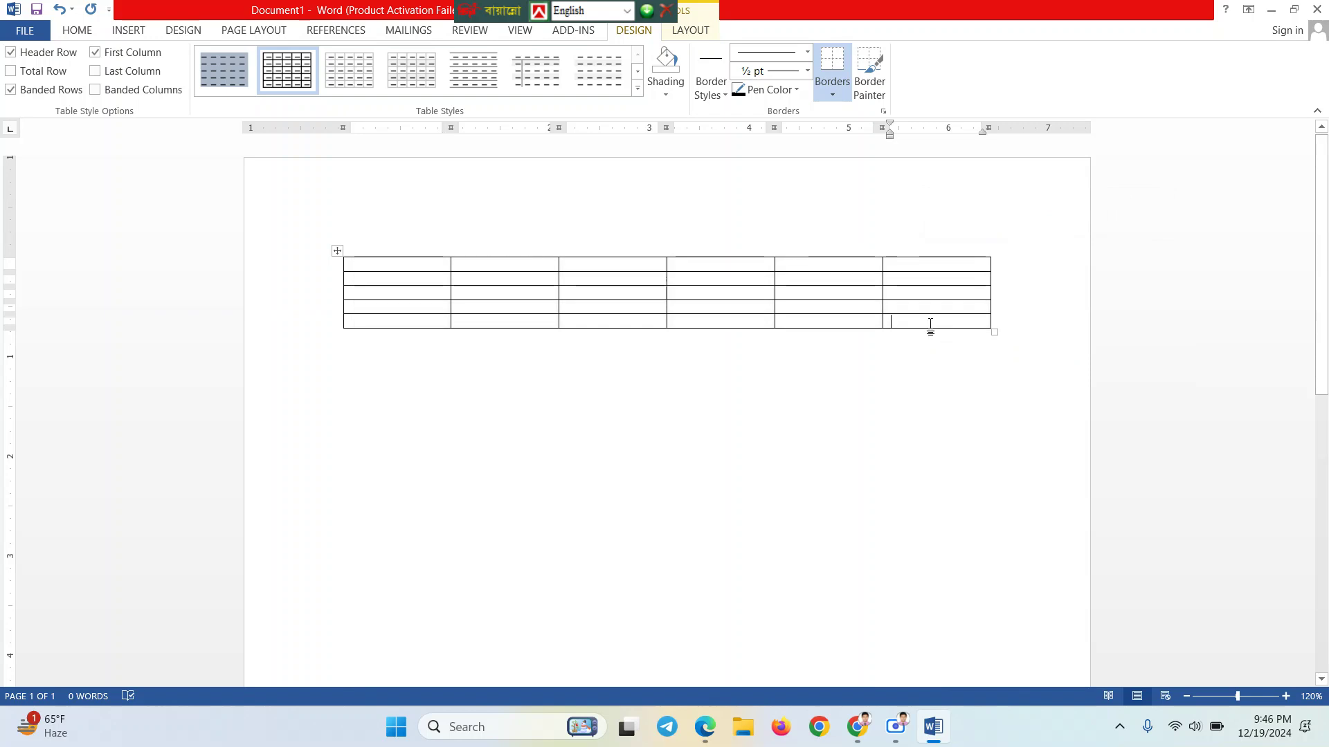
pyautogui.rightClick(930, 324)
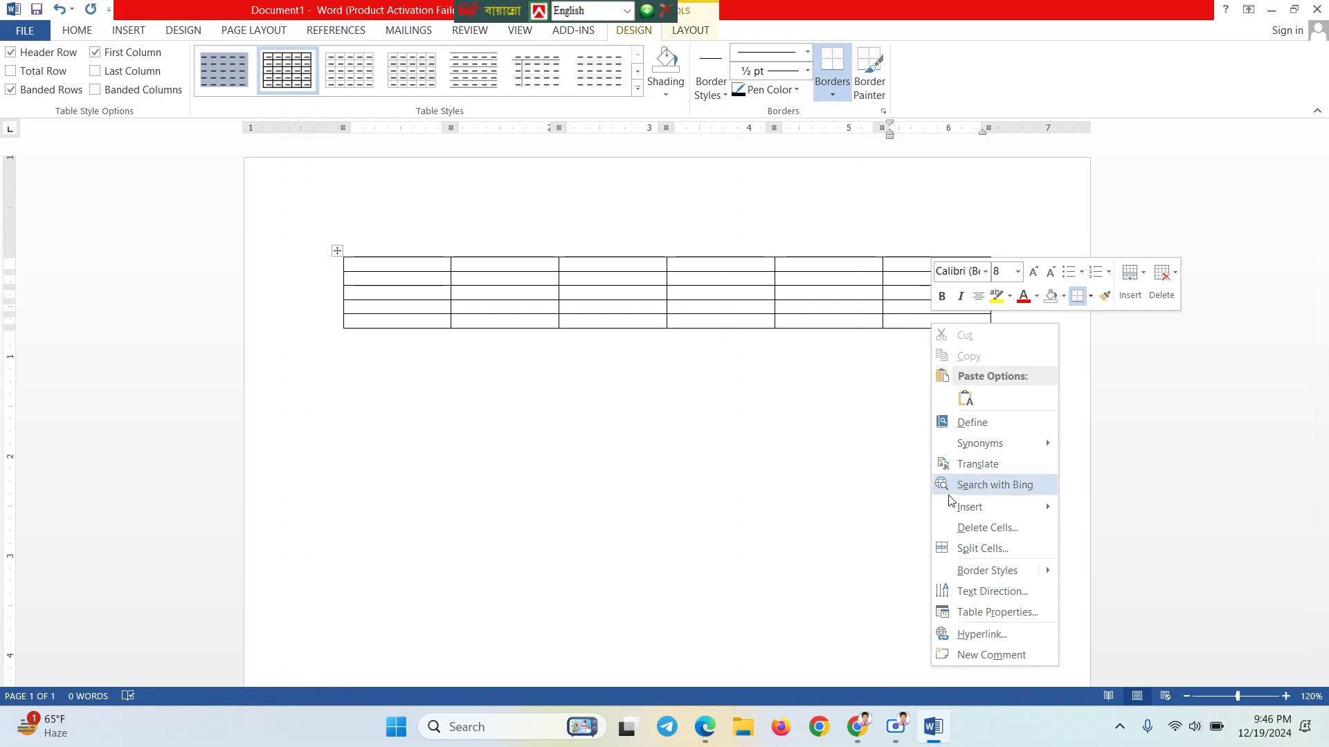
pyautogui.moveTo(1011, 512)
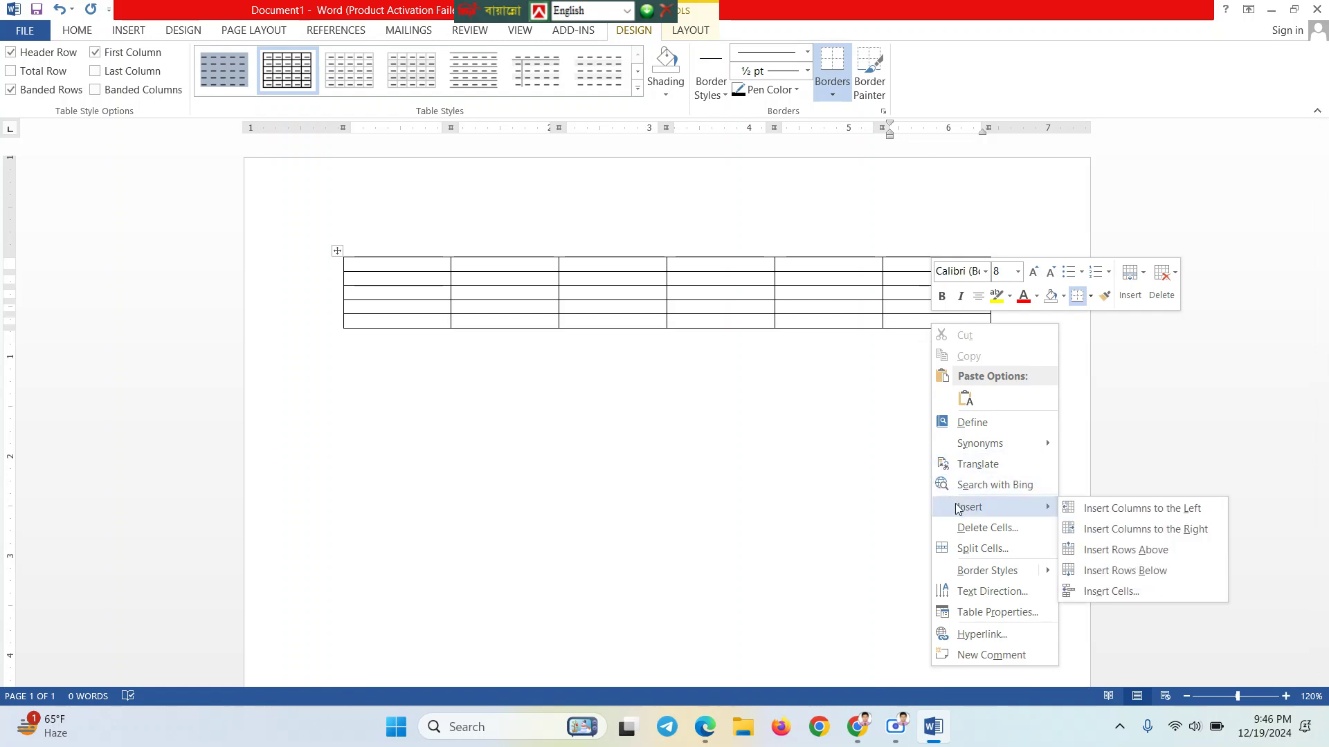
pyautogui.click(1087, 533)
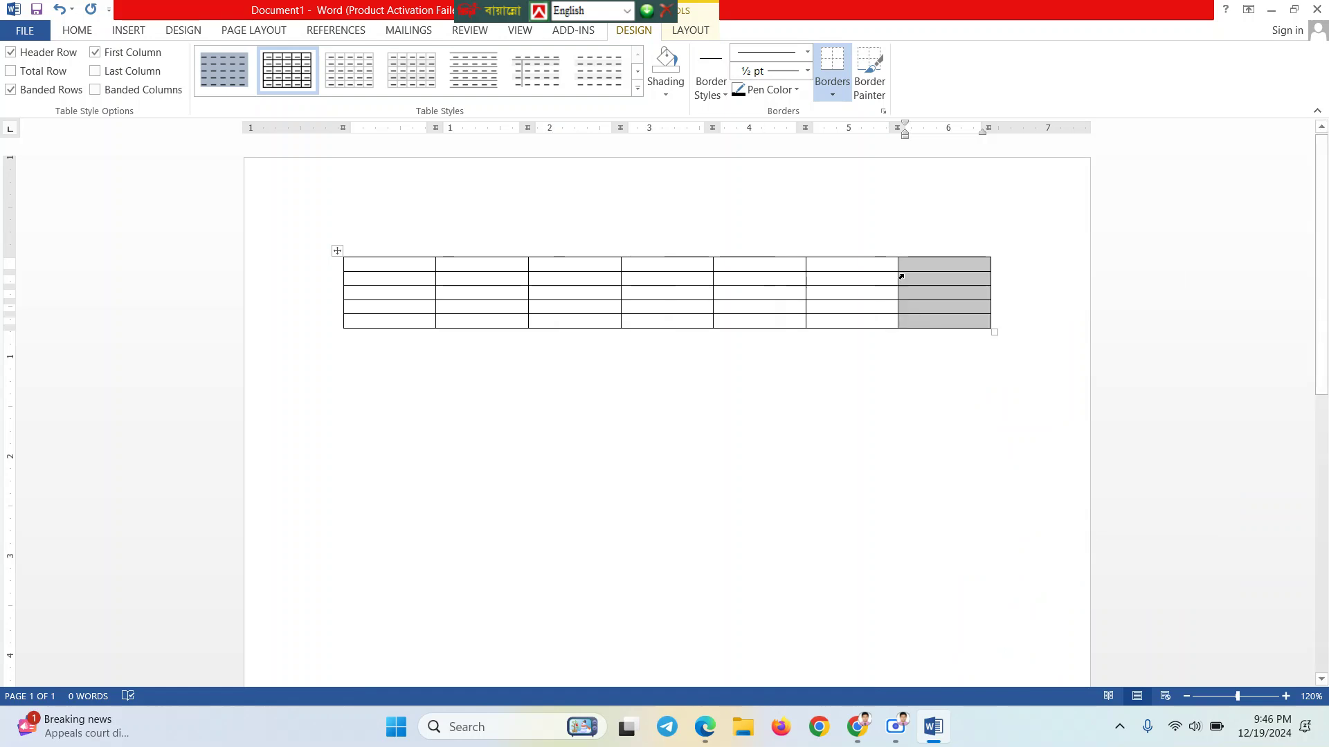
pyautogui.moveTo(918, 243)
pyautogui.mouseDown()
pyautogui.moveTo(765, 246)
pyautogui.moveTo(674, 221)
pyautogui.moveTo(551, 217)
pyautogui.moveTo(423, 226)
pyautogui.mouseUp()
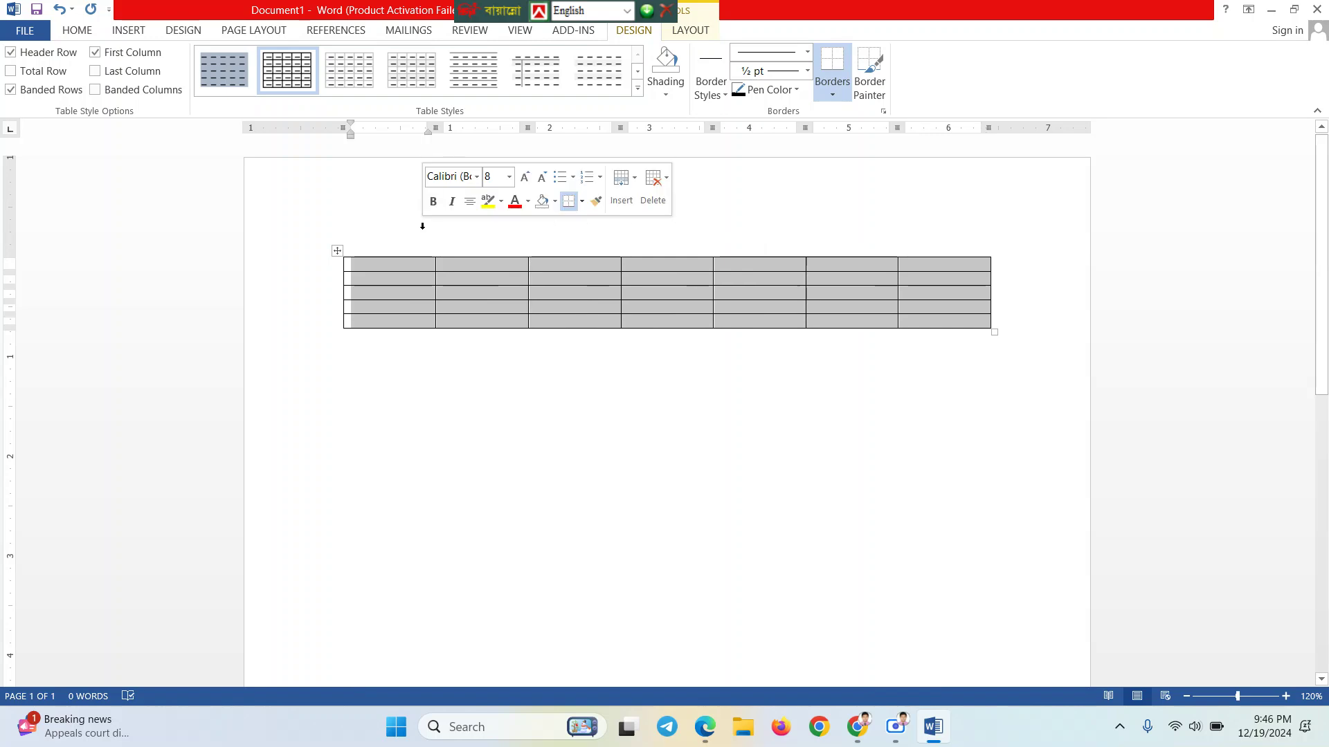
# Insert a new row above the table's last row
pyautogui.click(947, 321)
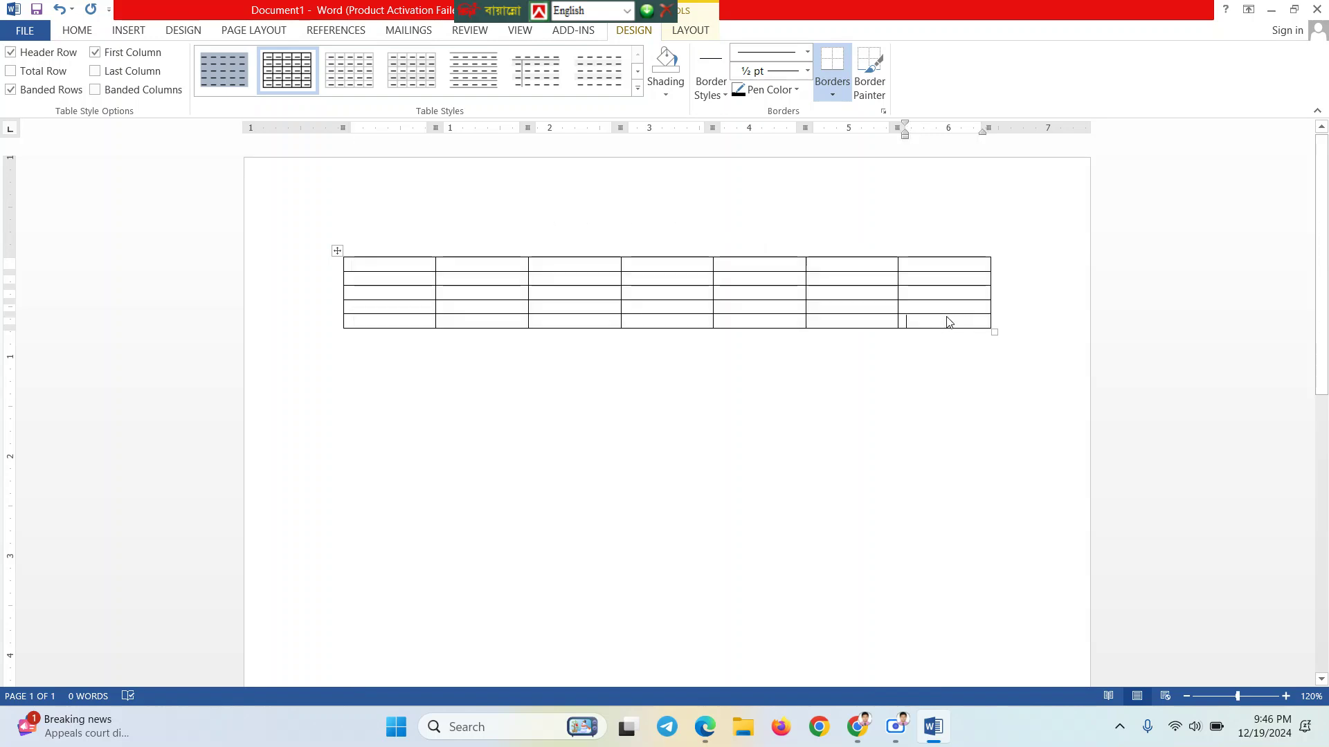
pyautogui.rightClick(946, 321)
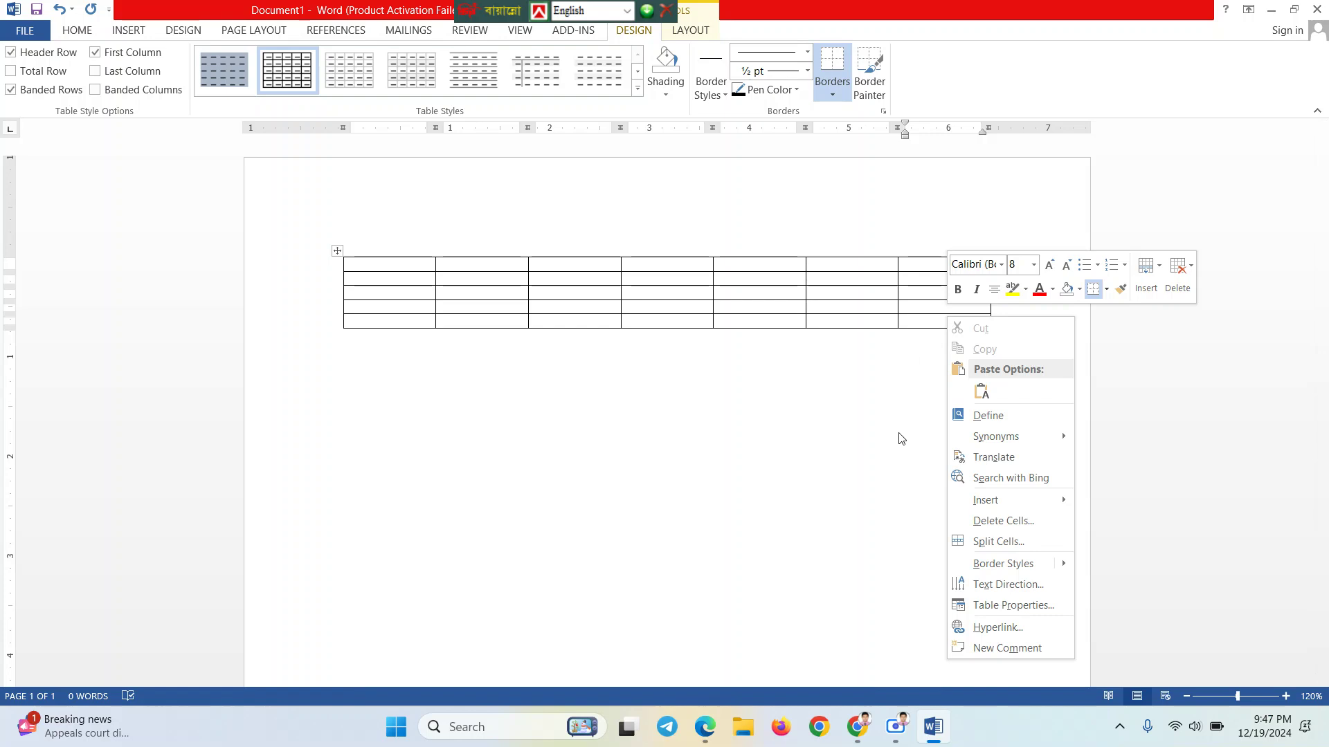
pyautogui.moveTo(990, 499)
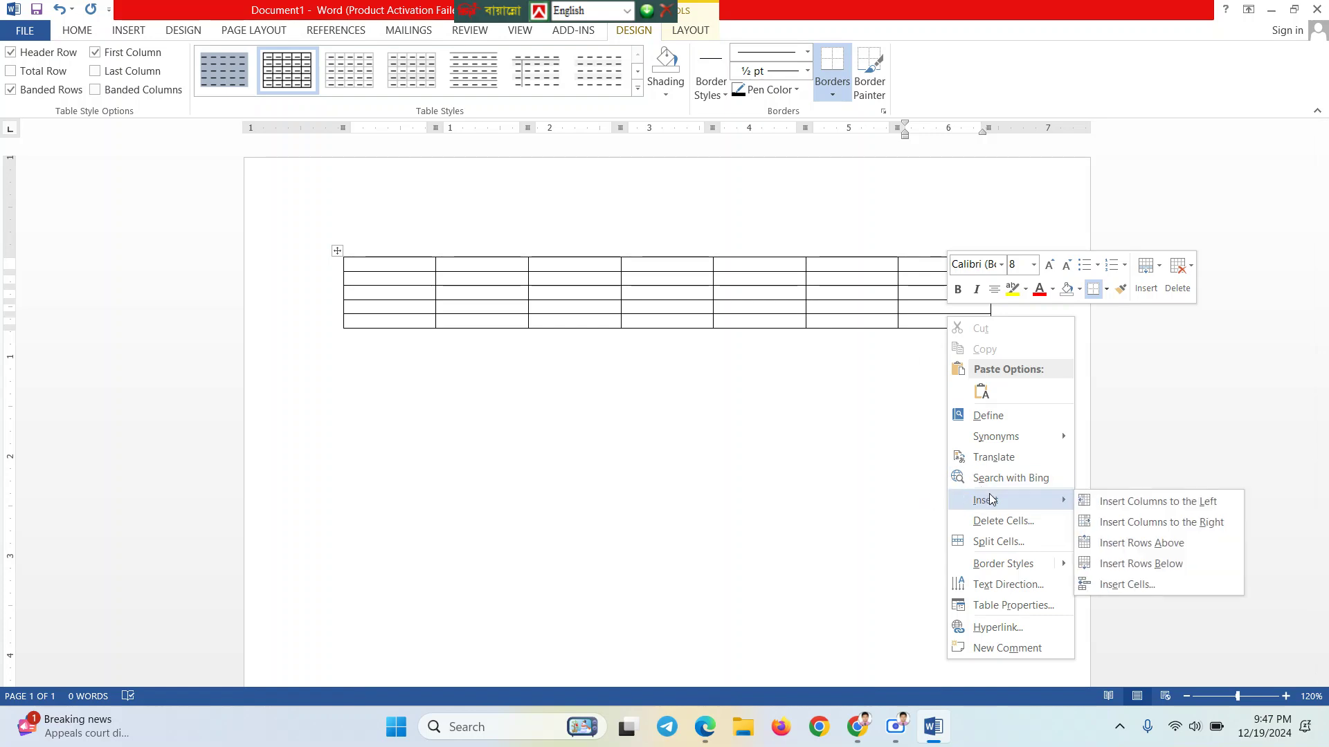
pyautogui.click(1176, 544)
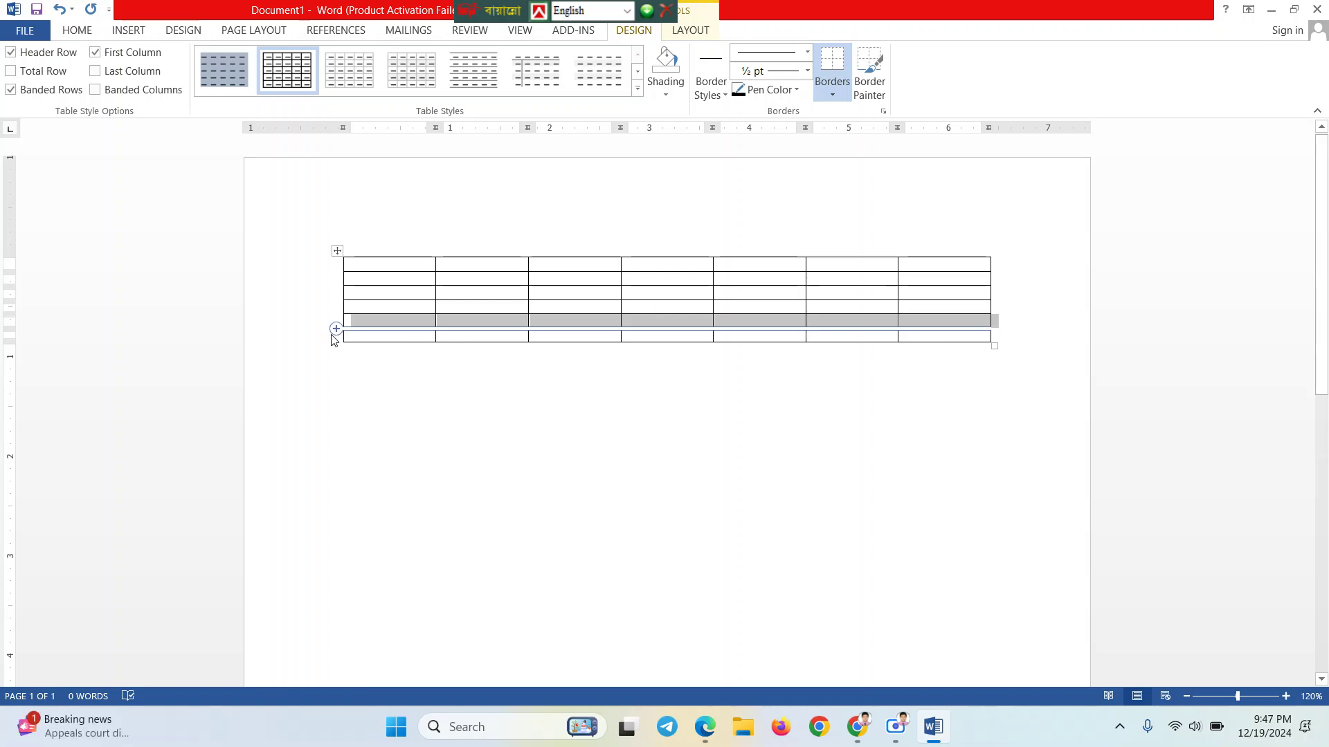
# Add another row directly above the last row, select all rows, and undo both row insertions
pyautogui.click(337, 328)
pyautogui.moveTo(300, 352); pyautogui.dragTo(324, 269)
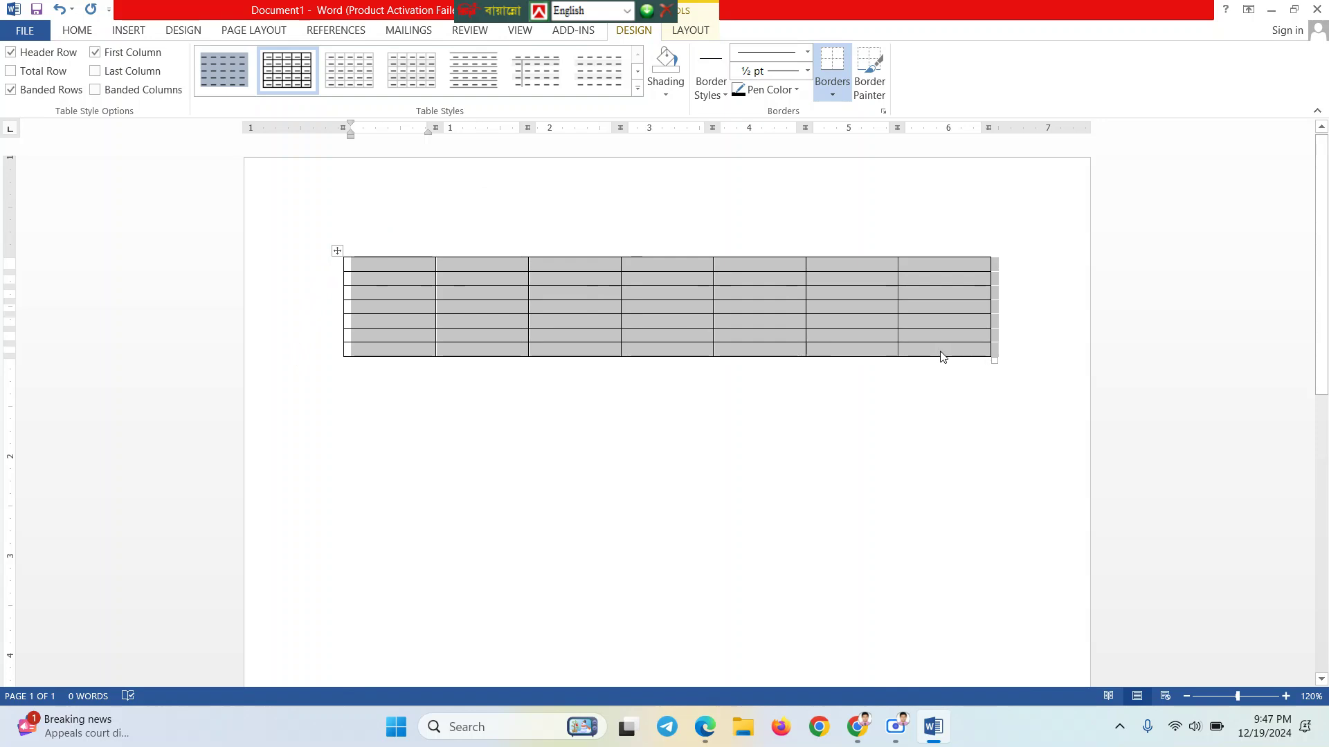
pyautogui.hotkey('ctrl', 'z')
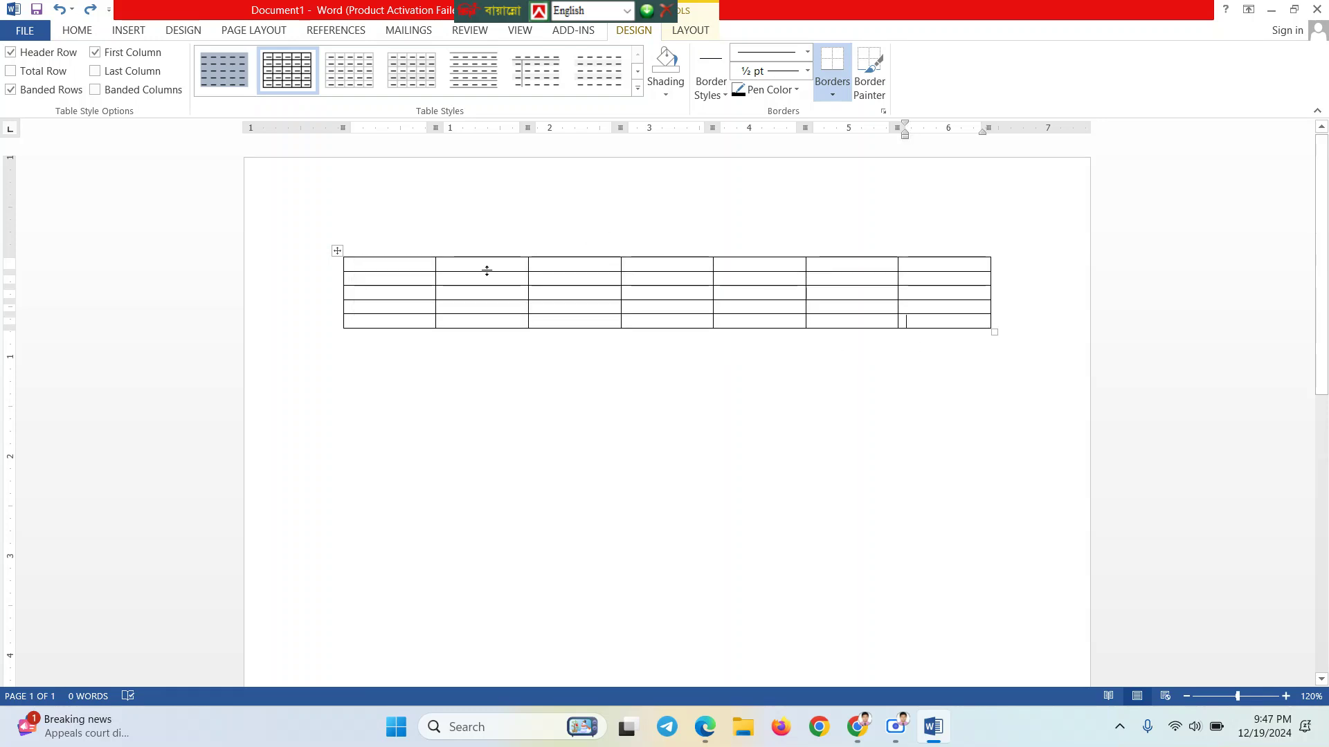
# Step down through the first column's cells, and insert a row above the table's last row
pyautogui.click(418, 267)
pyautogui.press('Down')
pyautogui.press('Down')
pyautogui.press('Down')
pyautogui.press('Down')
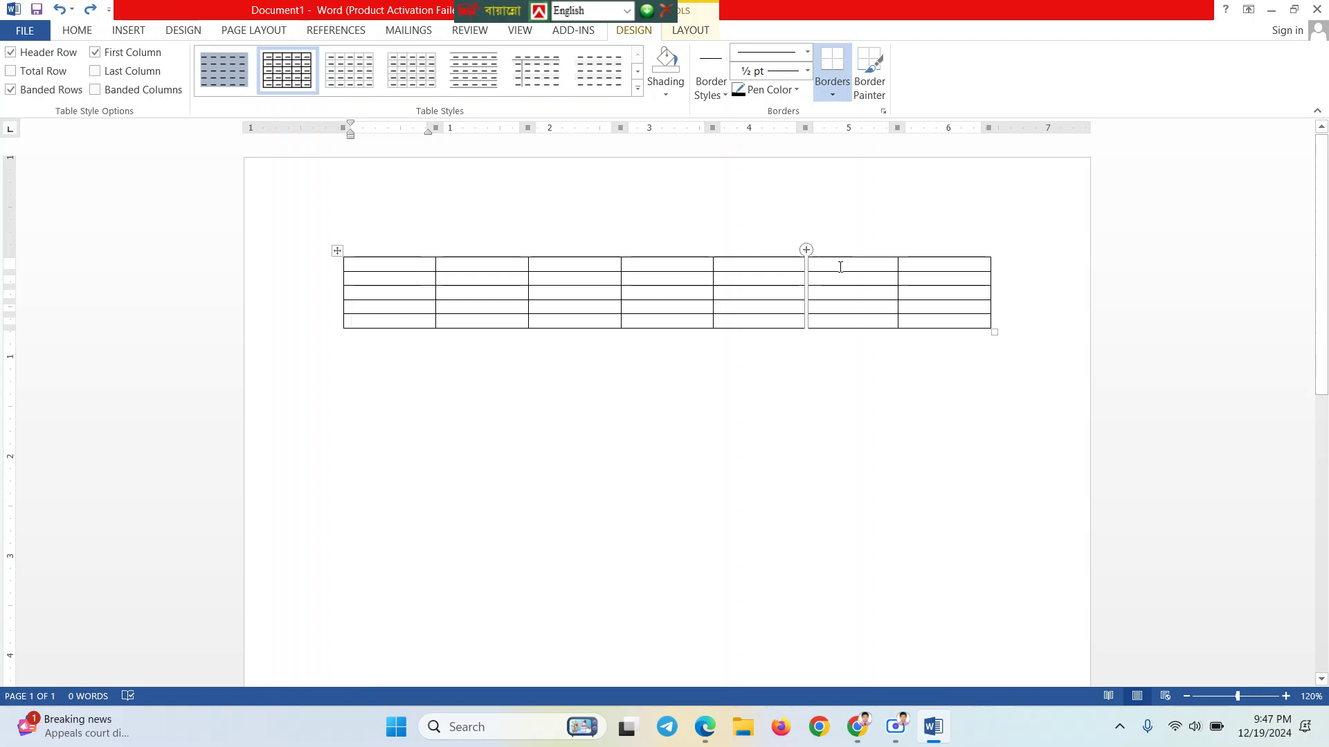
pyautogui.rightClick(930, 324)
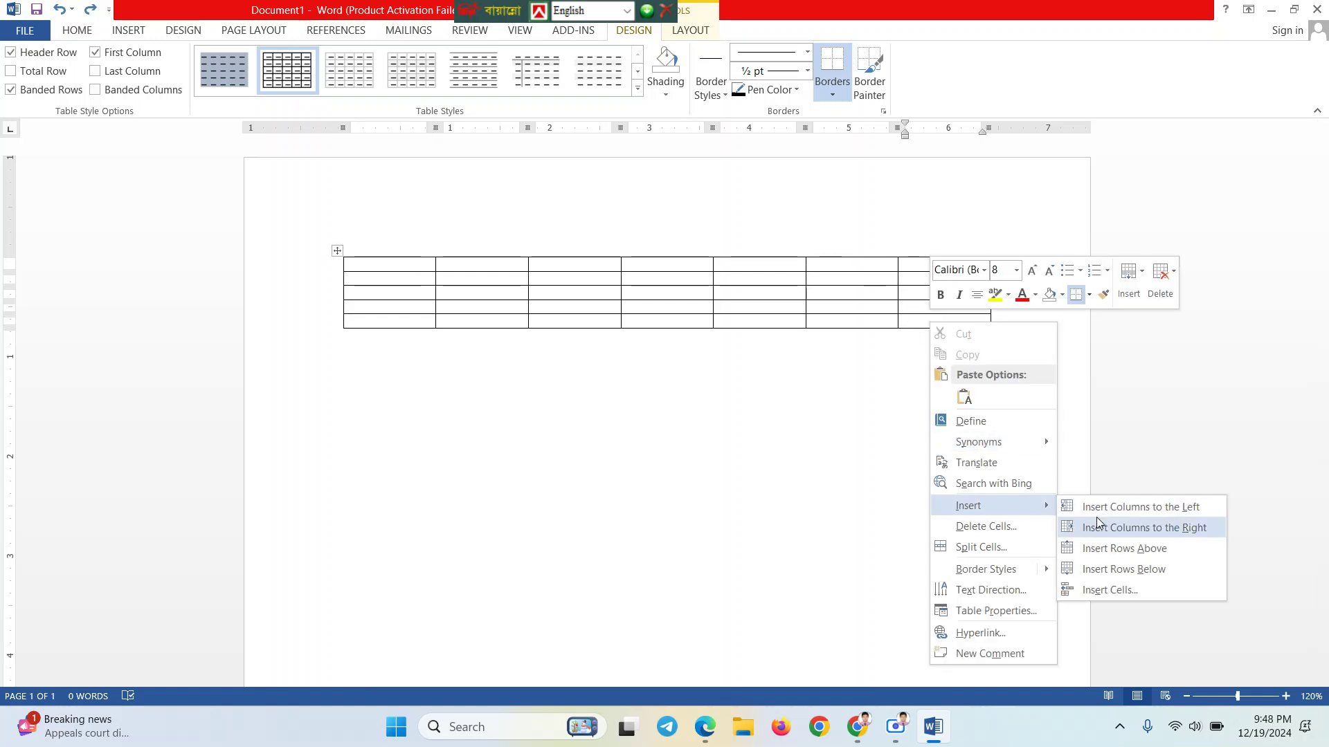
pyautogui.click(1125, 548)
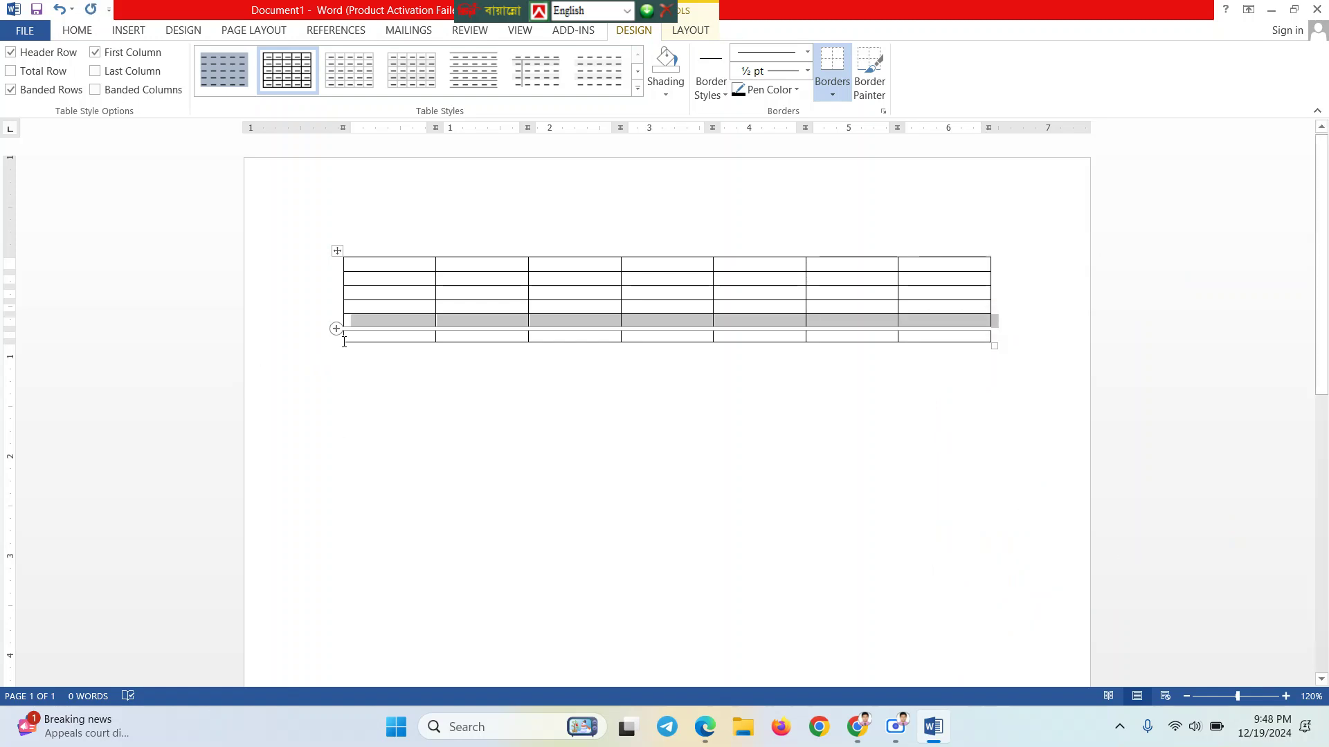
# Insert two rows between the table's fifth row and its last row, and clear the selection
pyautogui.moveTo(337, 334)
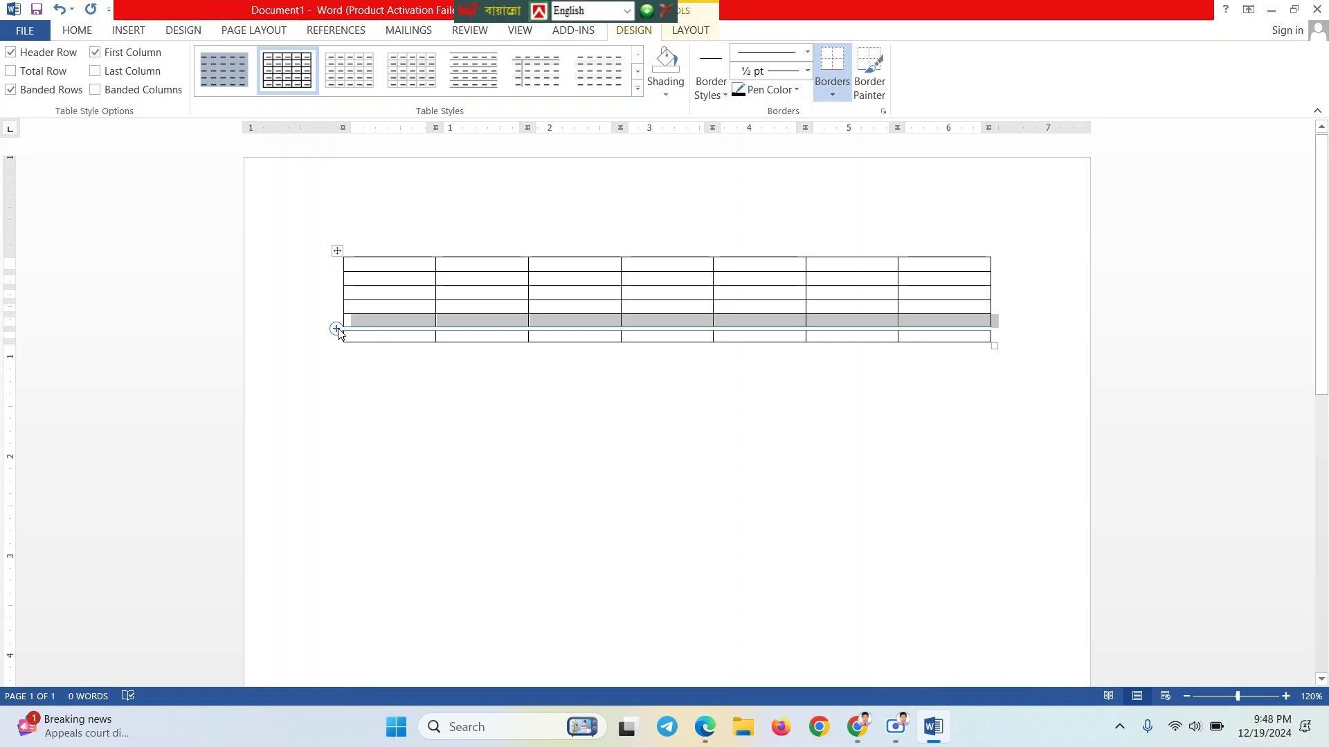
pyautogui.click(336, 330)
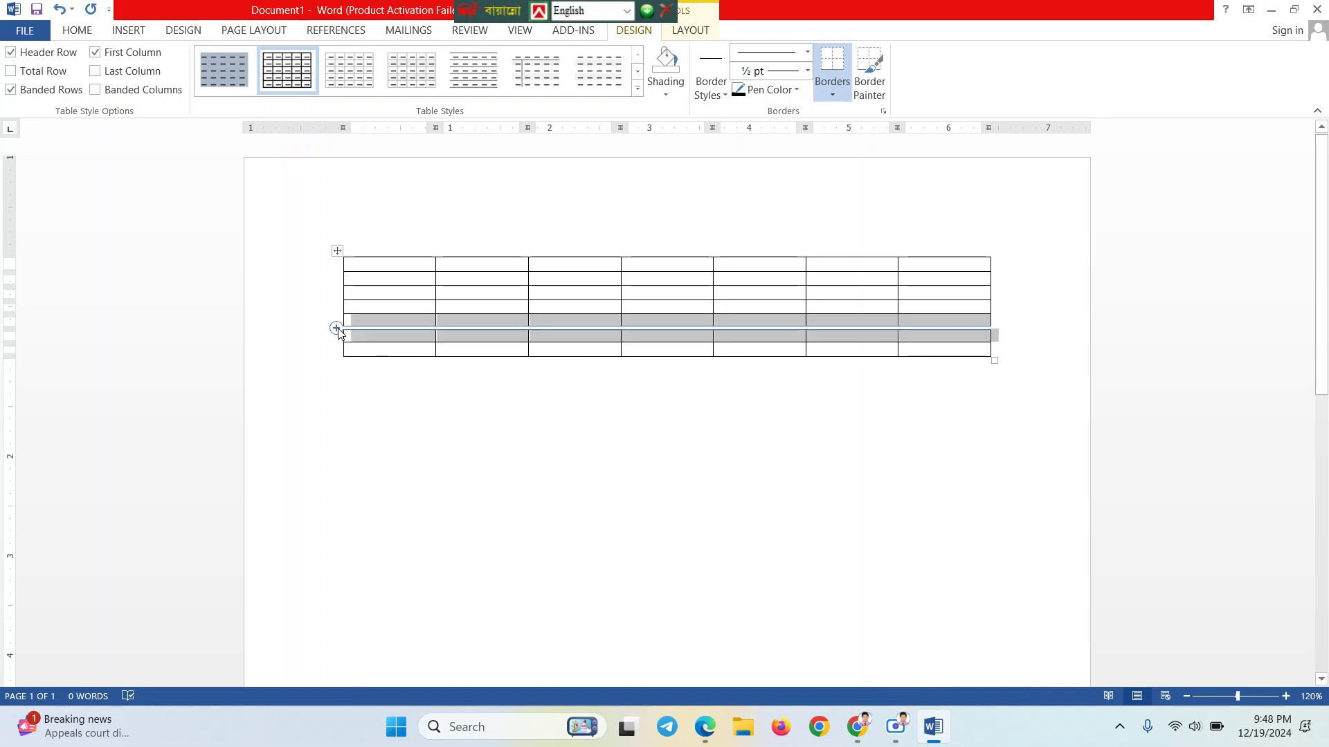
pyautogui.click(336, 329)
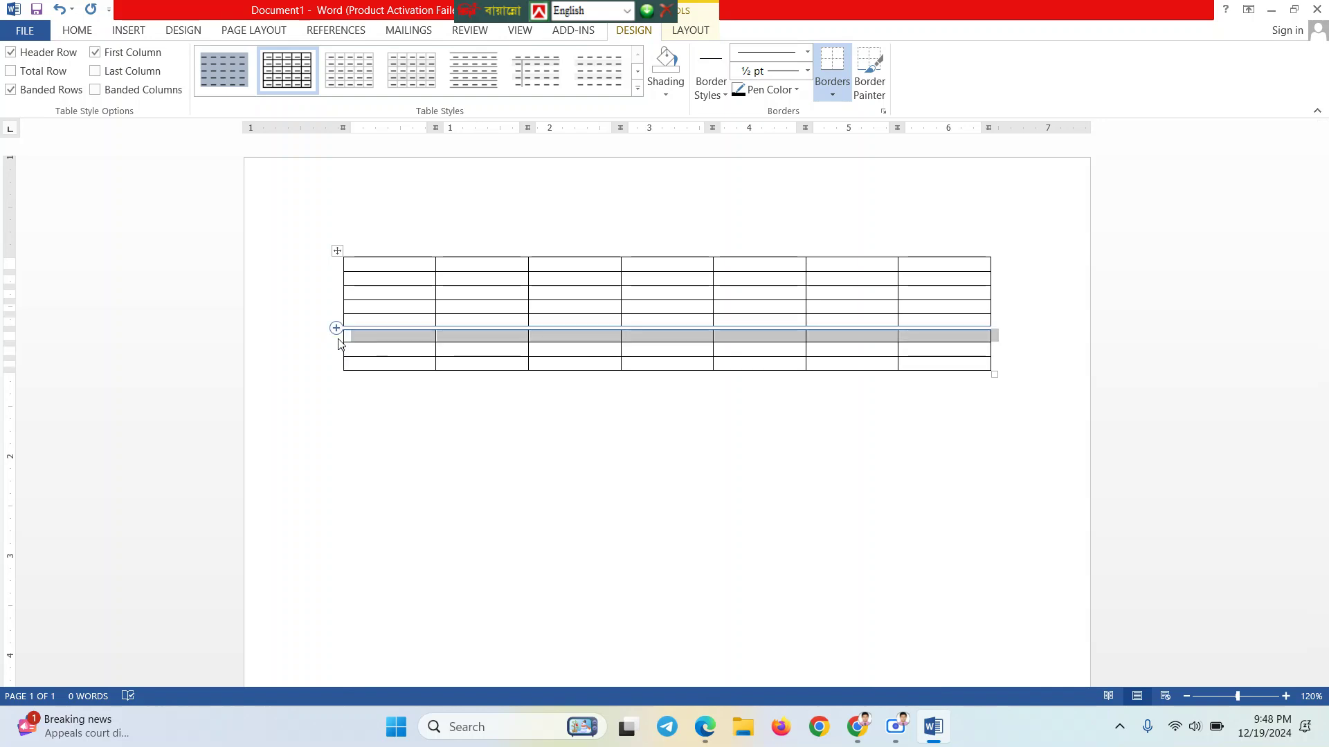
pyautogui.click(560, 460)
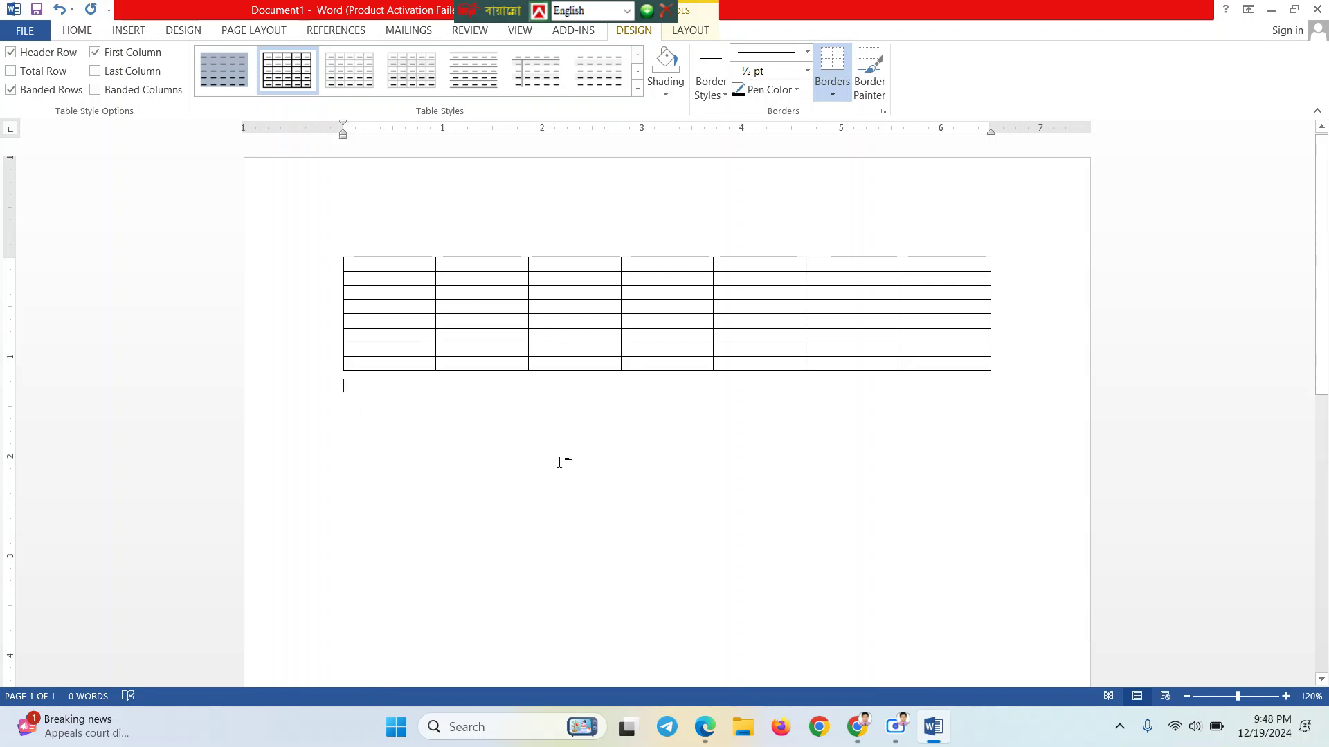
# Insert a row below the table's last row, starting from its last cell
pyautogui.click(954, 365)
pyautogui.rightClick(954, 365)
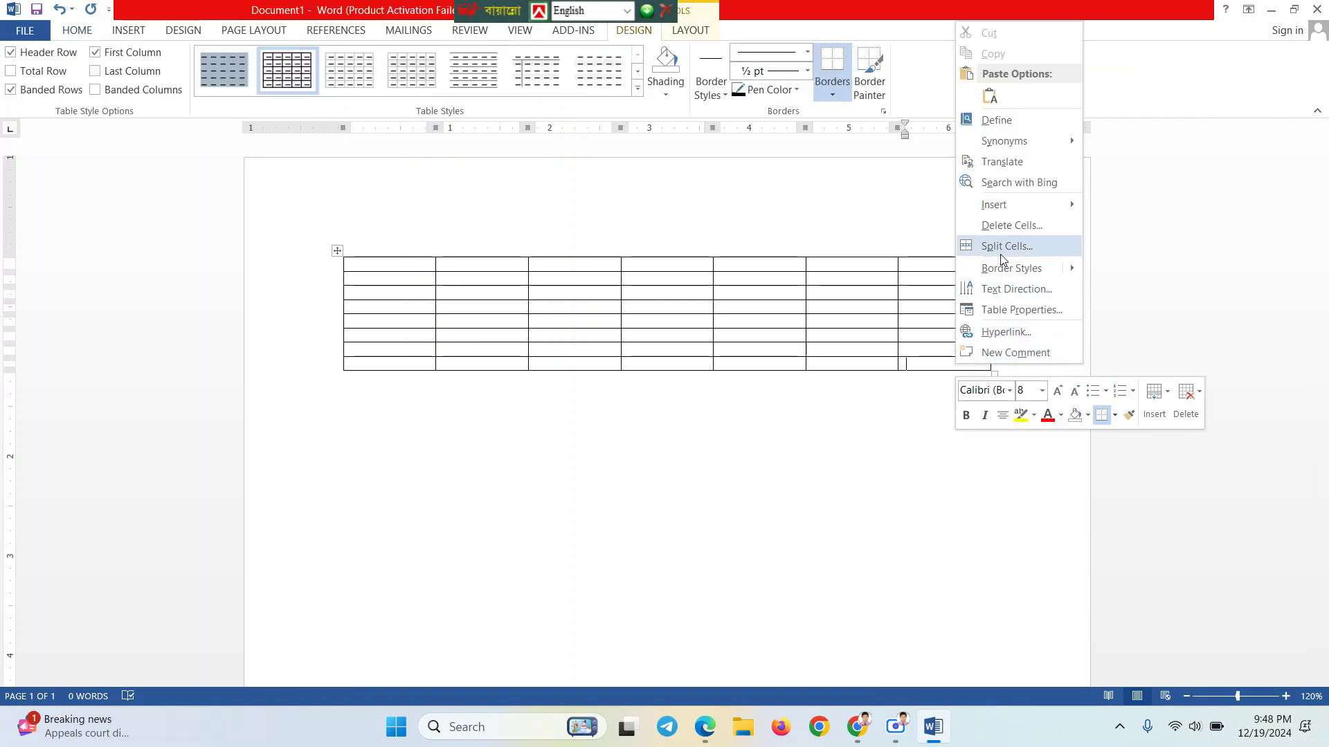
pyautogui.moveTo(1030, 201)
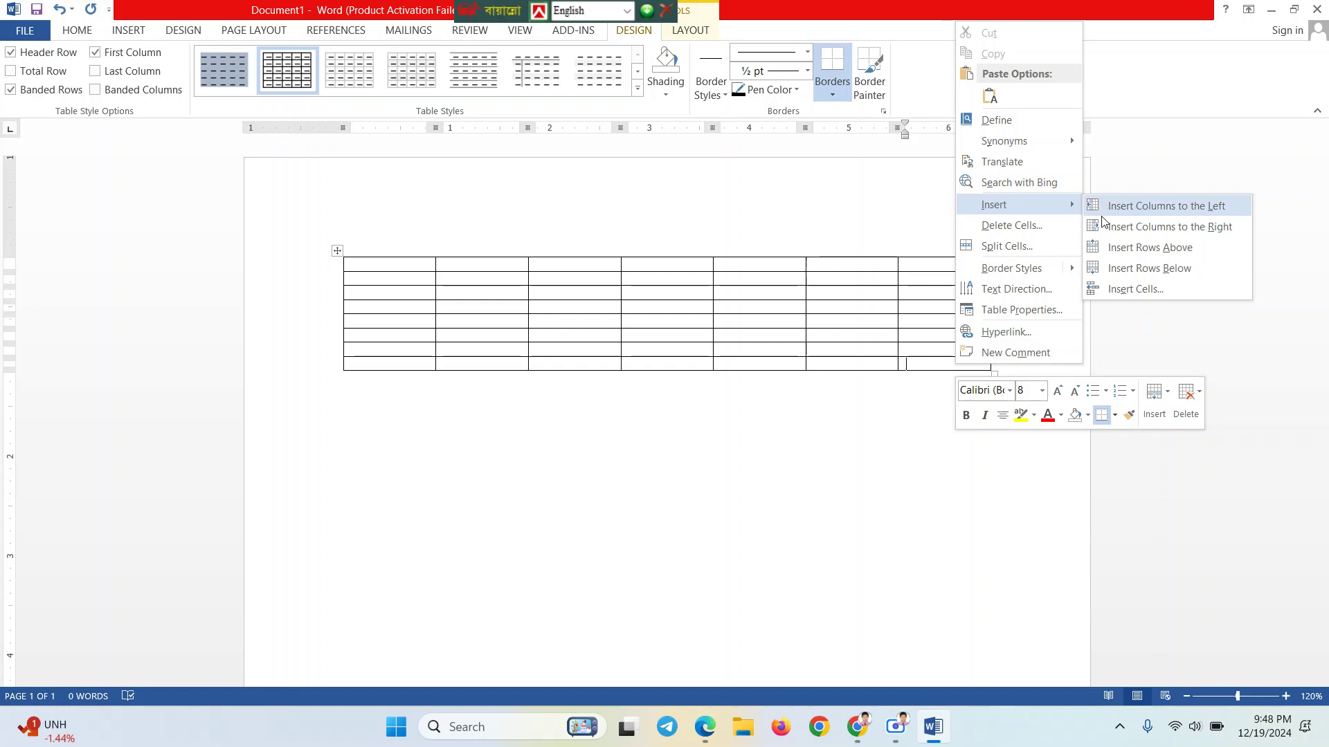
pyautogui.click(1174, 276)
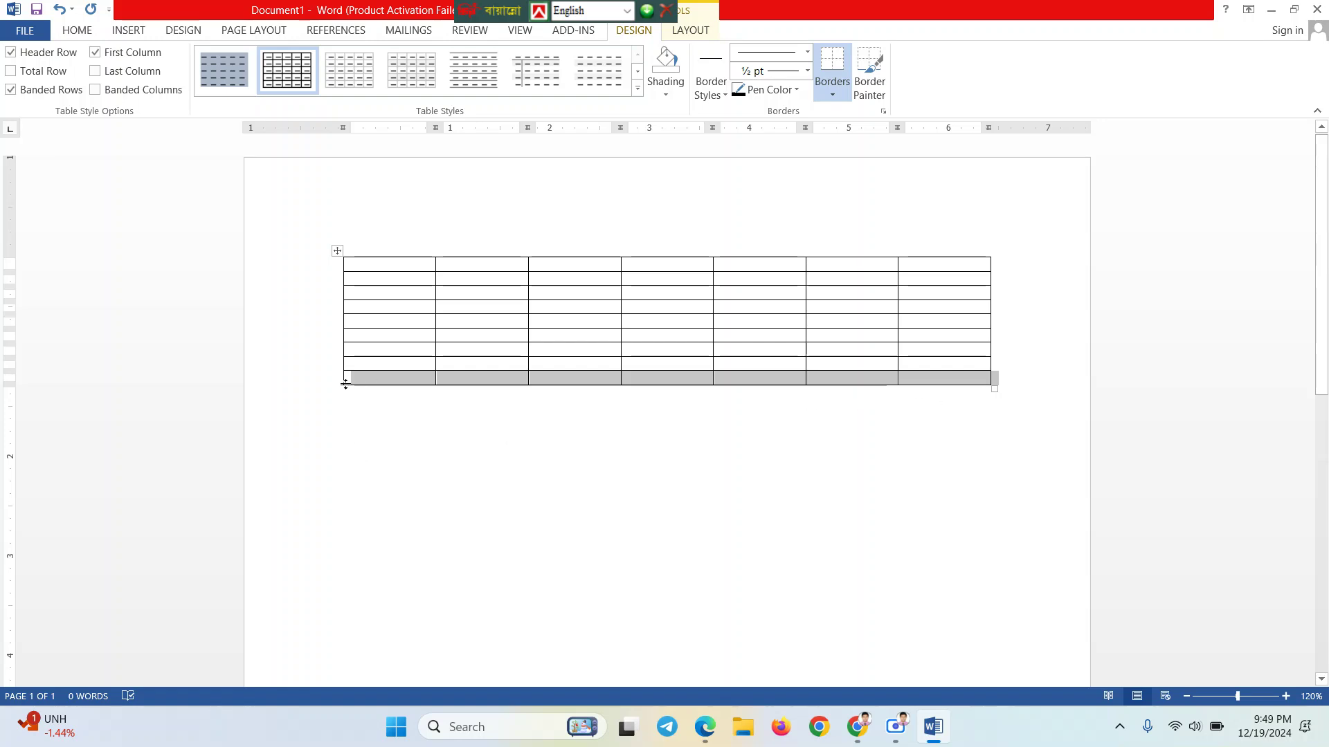
# Add 14 more rows directly below the table's ninth row
pyautogui.moveTo(343, 386)
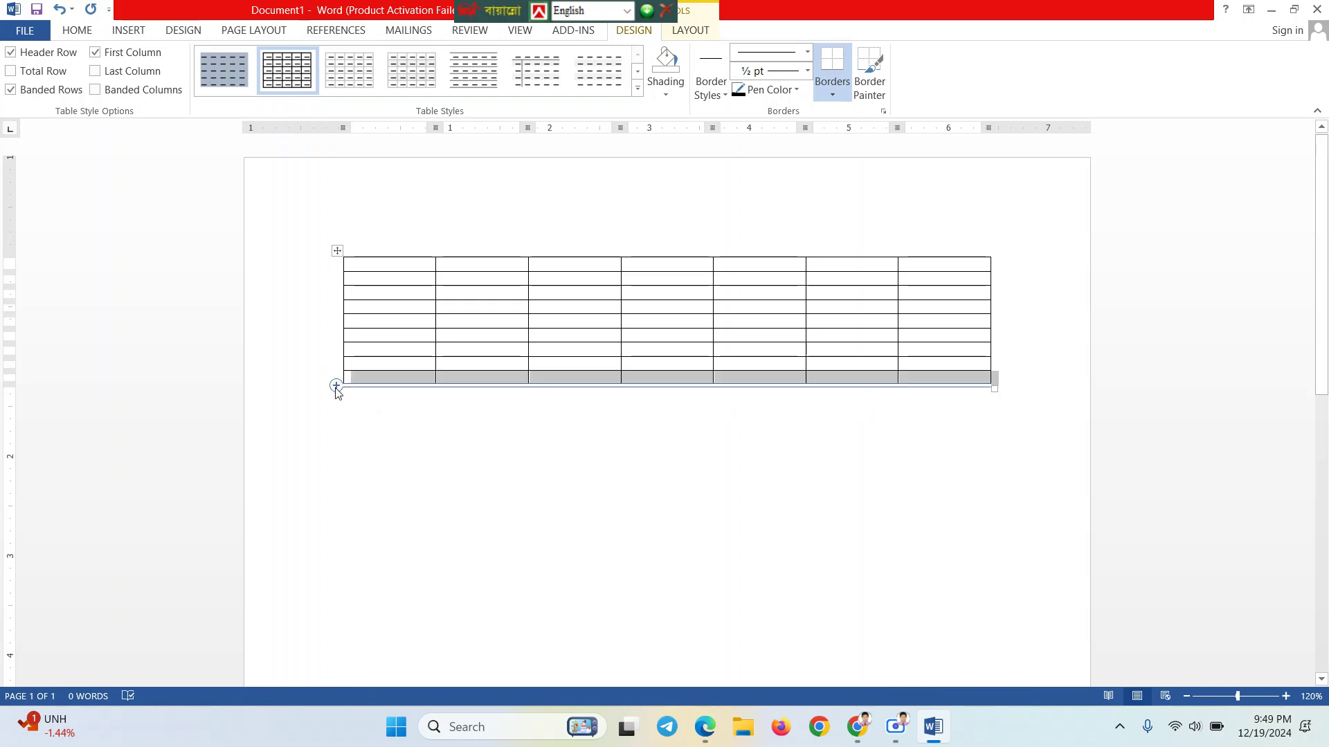
pyautogui.click(336, 386)
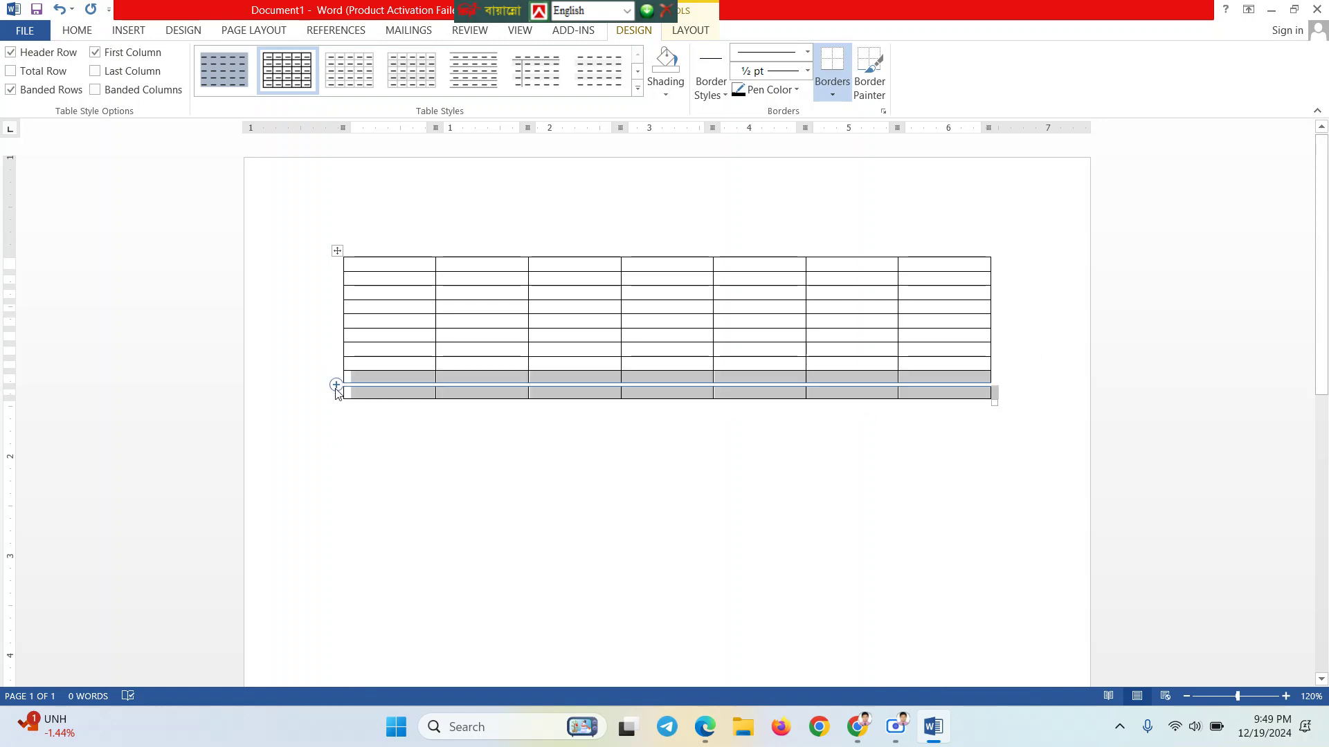
pyautogui.click(337, 386)
pyautogui.click(337, 386)
pyautogui.click(336, 386)
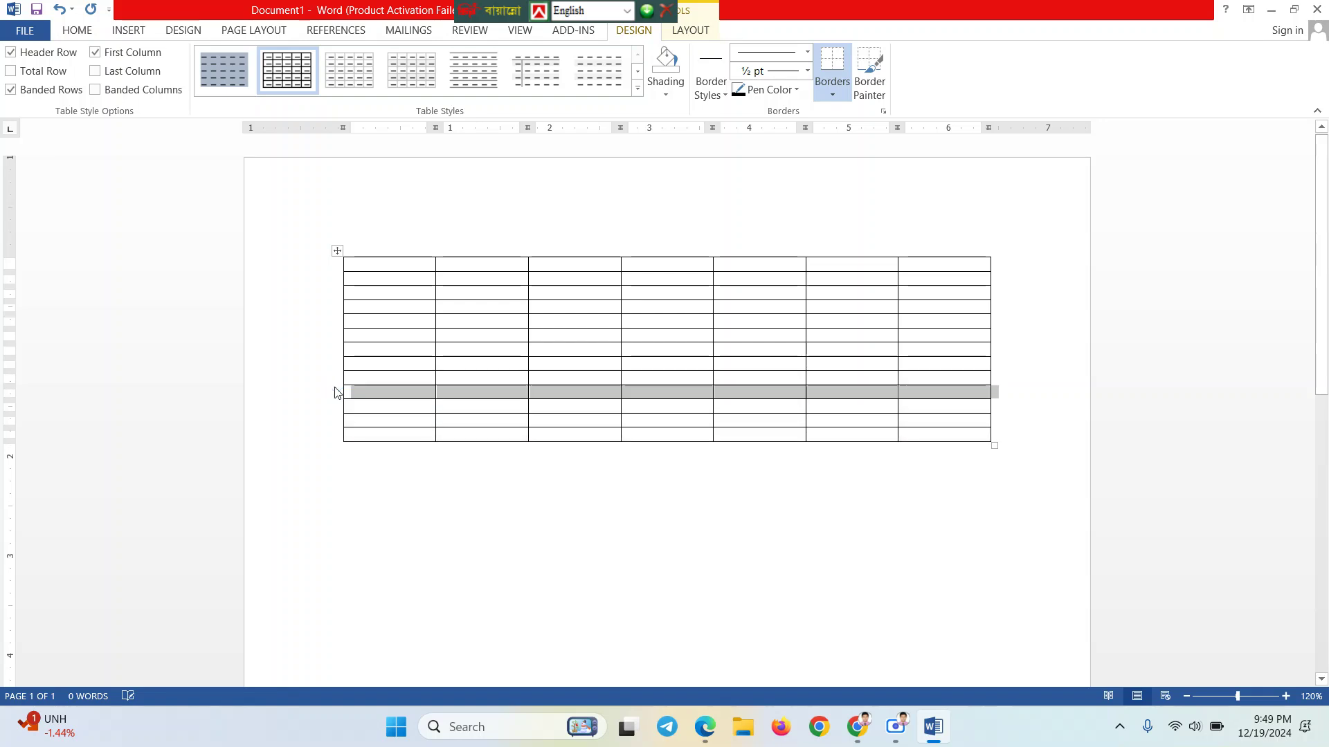
pyautogui.click(336, 386)
pyautogui.click(337, 386)
pyautogui.click(336, 386)
pyautogui.click(336, 386)
pyautogui.click(337, 386)
pyautogui.click(337, 386)
pyautogui.click(336, 387)
pyautogui.click(336, 386)
pyautogui.click(336, 386)
pyautogui.click(336, 386)
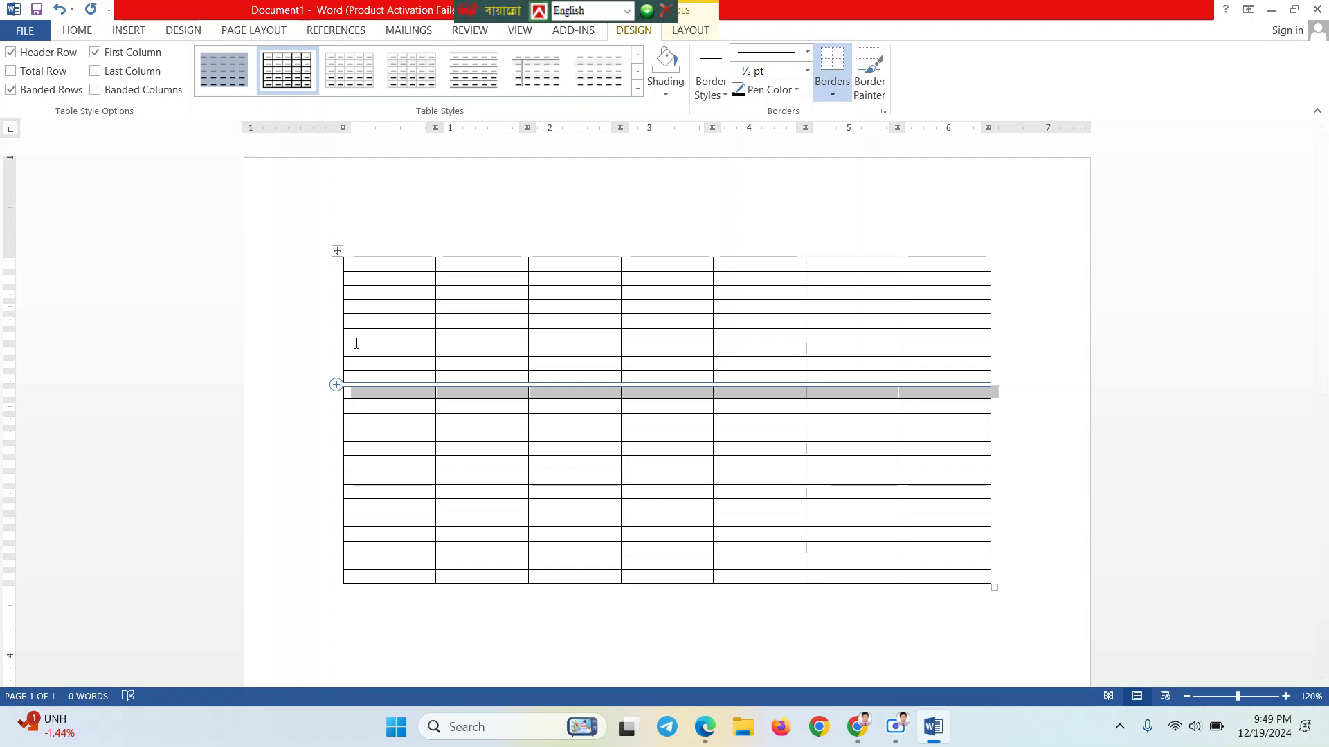
# Open the Insert Cells options for the last cell of the bottom row, and move the dialog over the table's first column
pyautogui.click(383, 252)
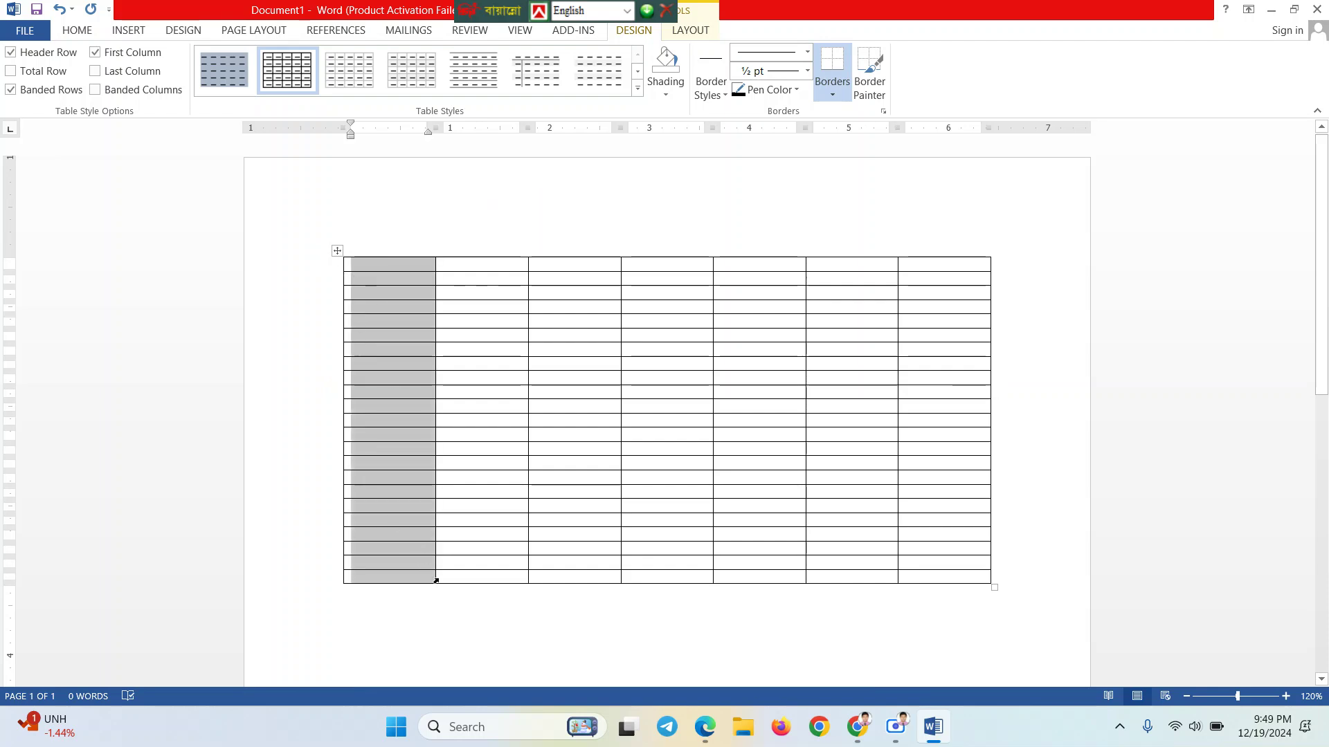
pyautogui.click(954, 578)
pyautogui.scroll(-1, 952, 575)
pyautogui.click(931, 538)
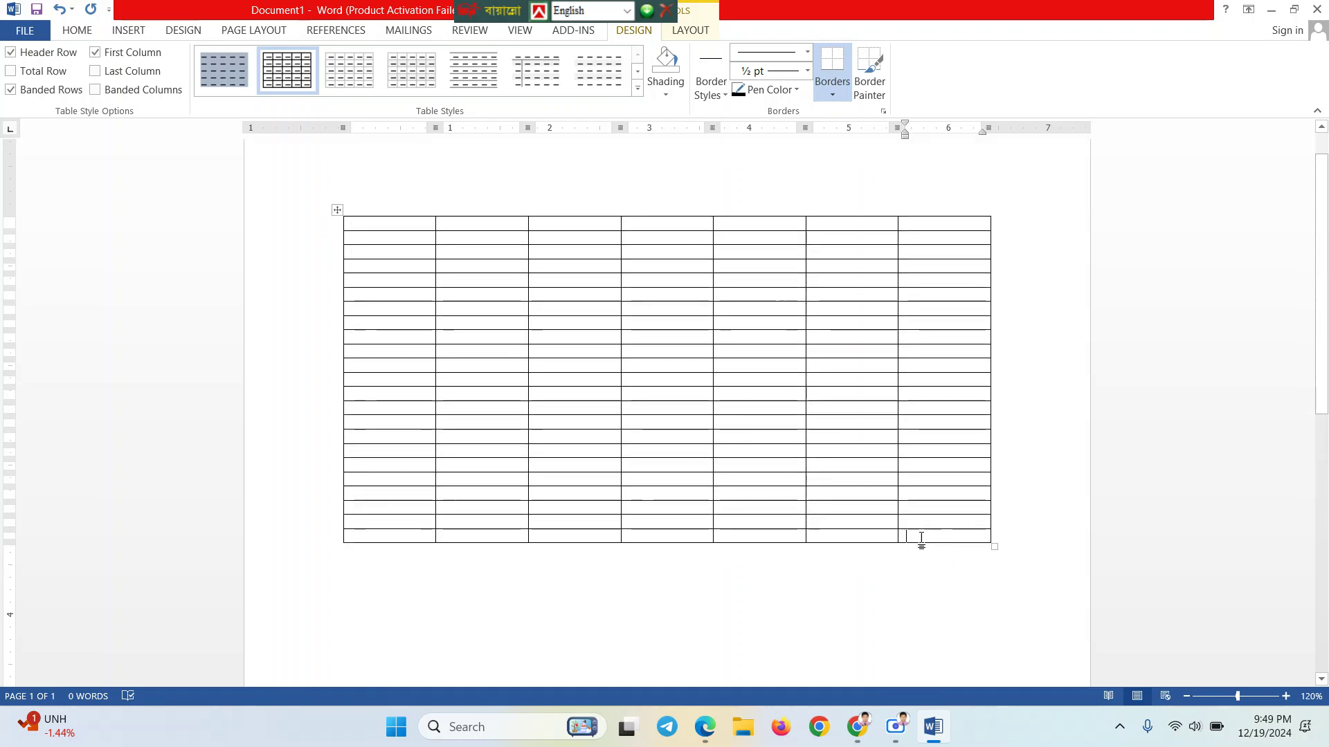
pyautogui.rightClick(922, 539)
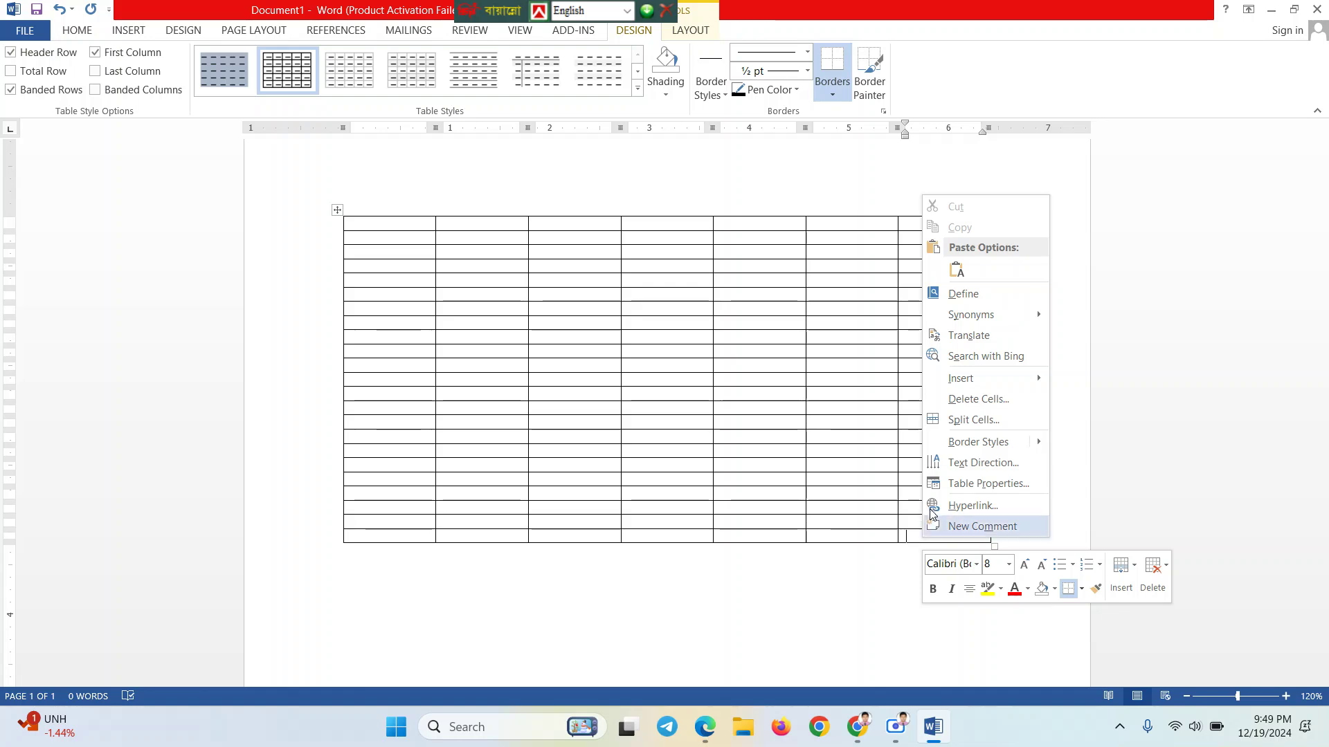
pyautogui.moveTo(968, 385)
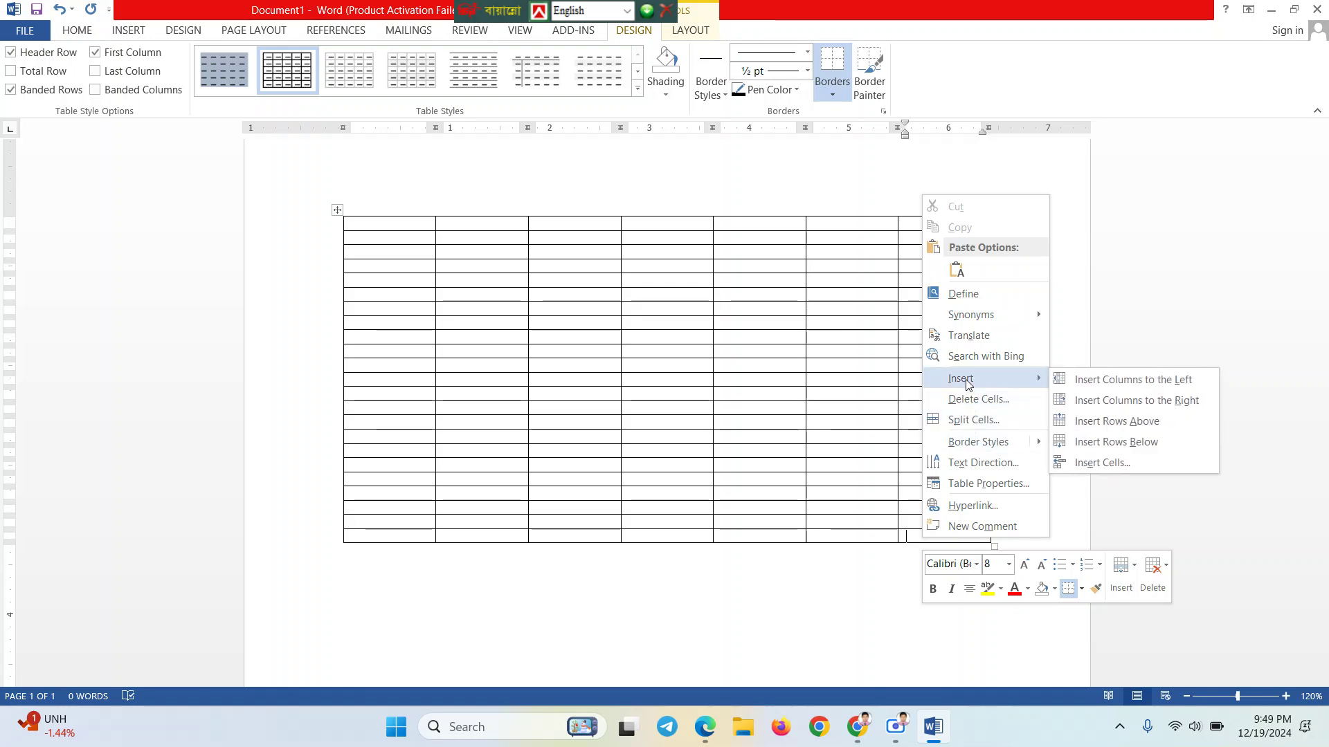
pyautogui.click(1118, 464)
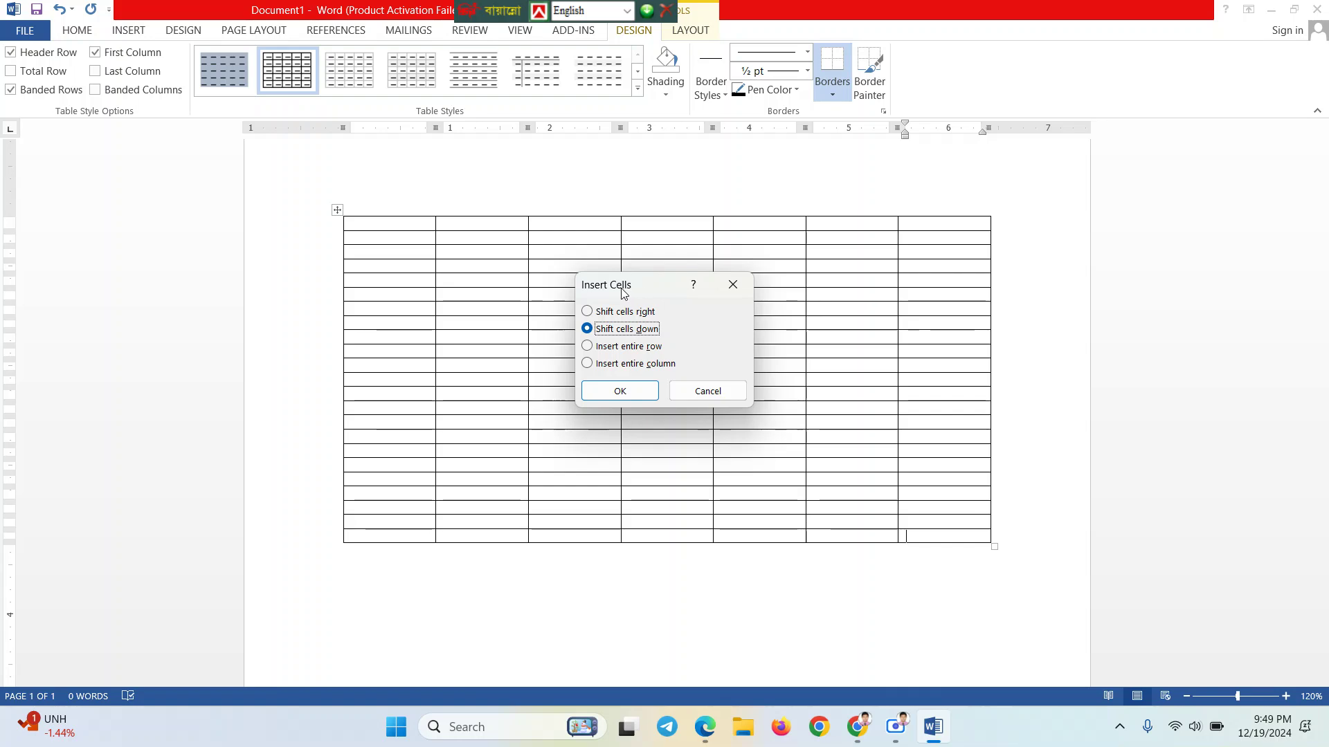
pyautogui.moveTo(629, 287); pyautogui.dragTo(355, 288)
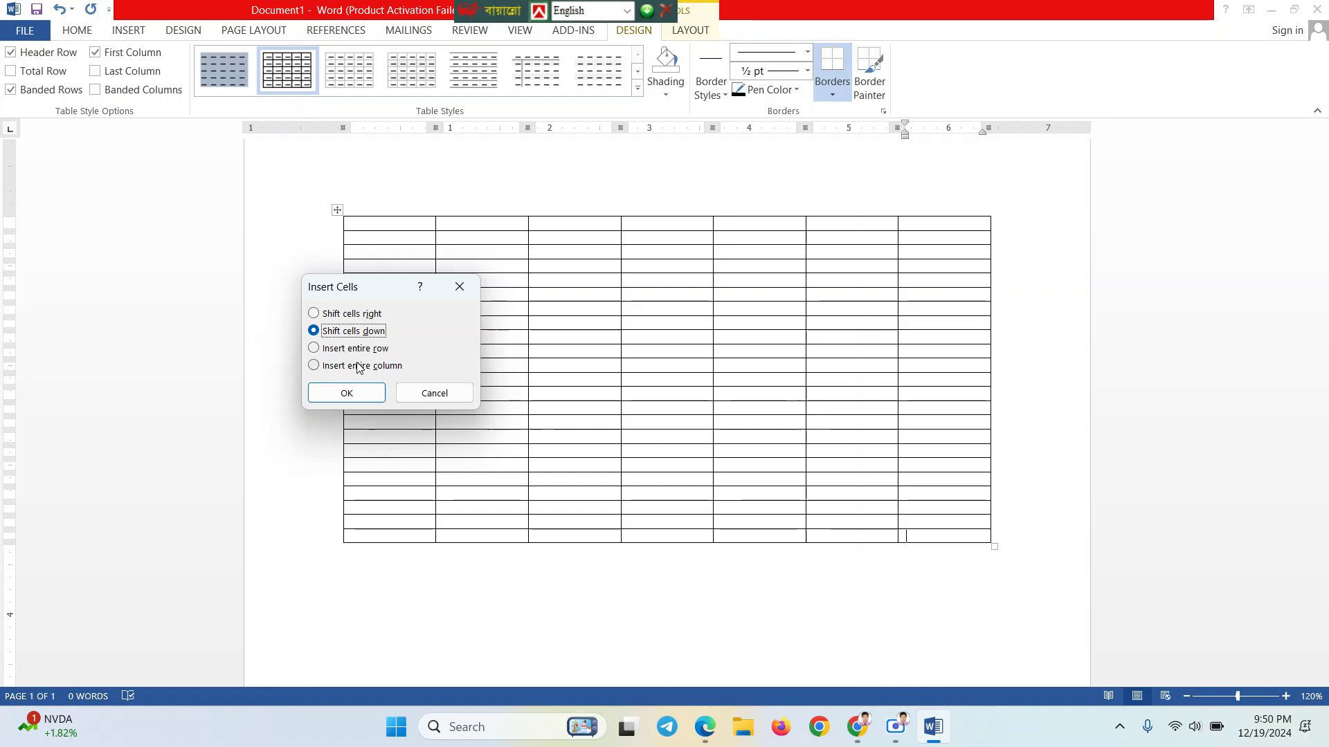
# Go through the four Insert Cells options and insert an entire column beside the last column
pyautogui.click(310, 317)
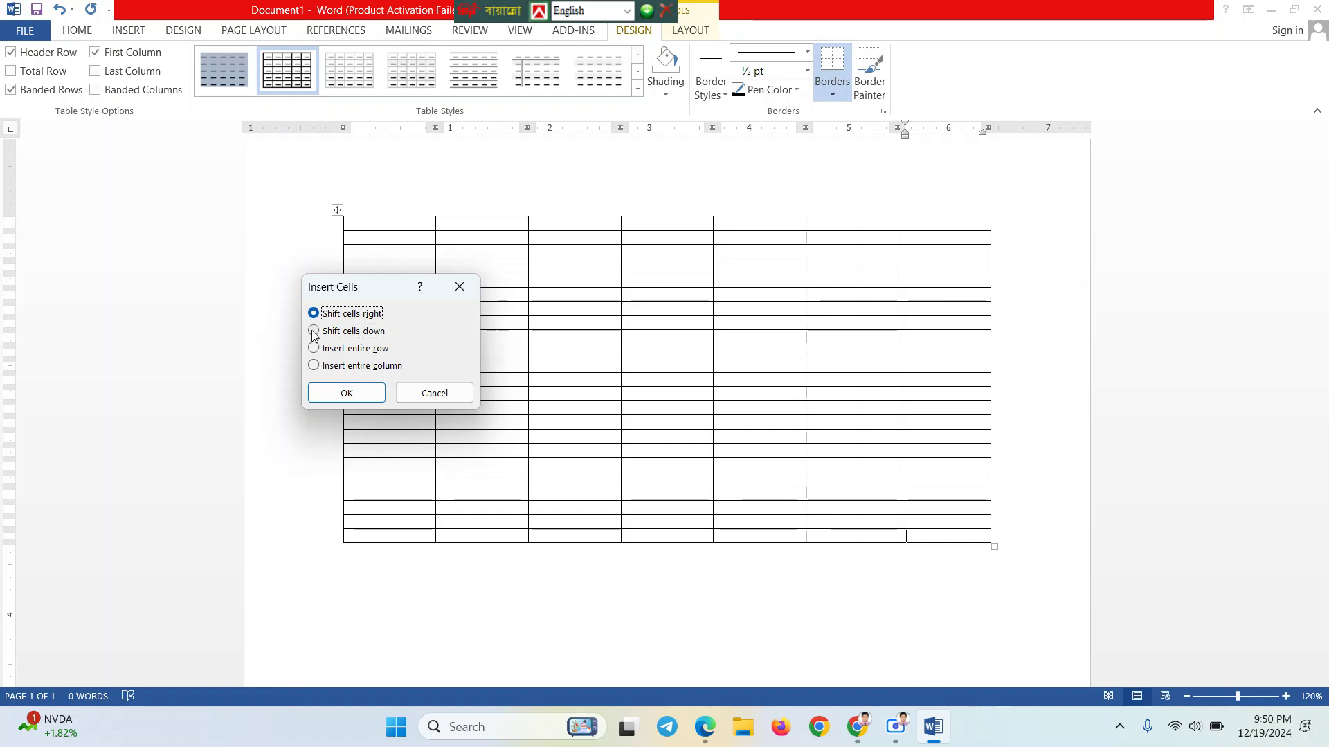
pyautogui.click(313, 332)
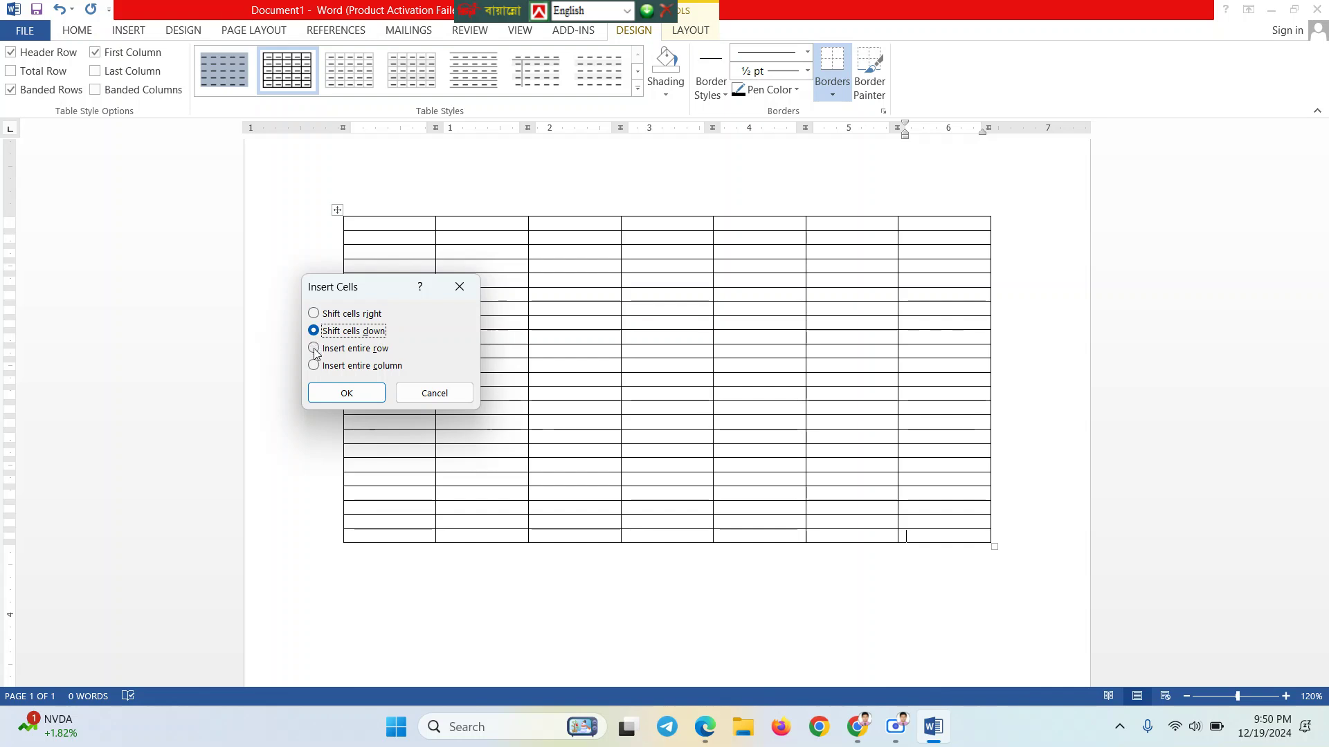
pyautogui.click(314, 349)
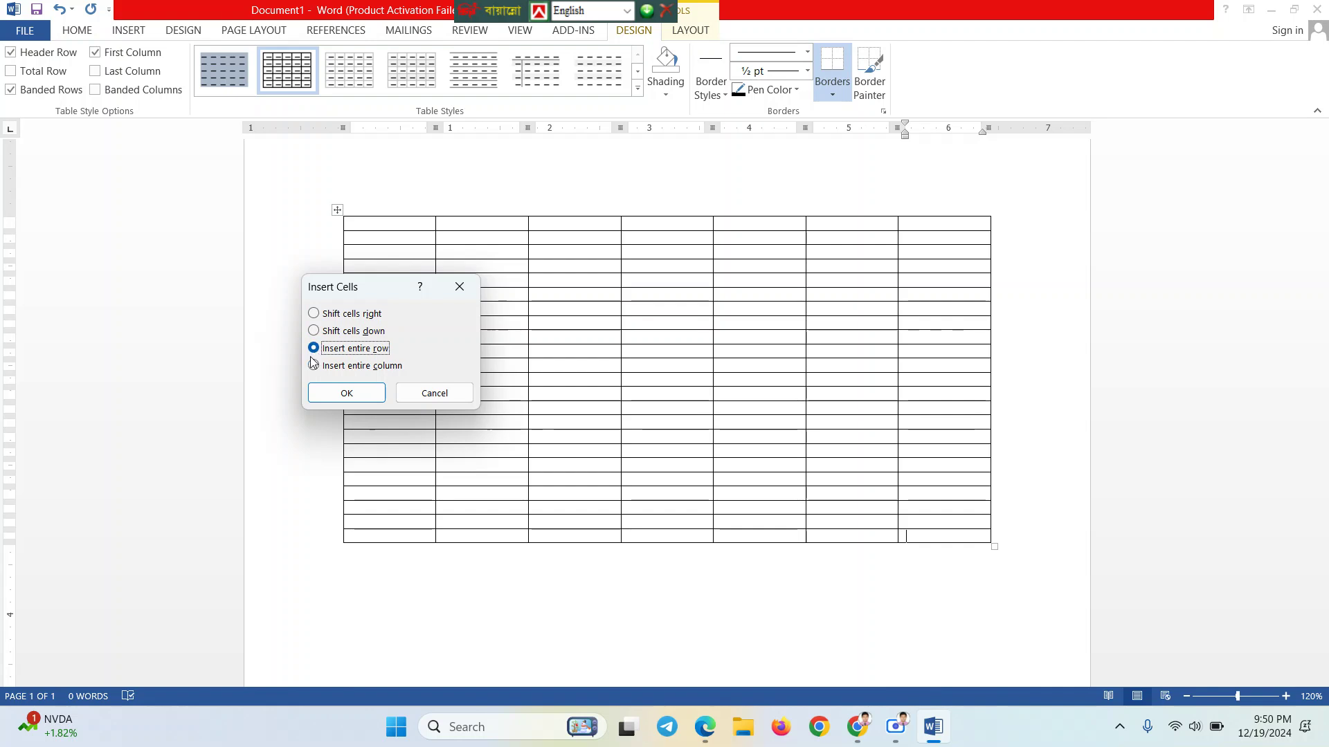
pyautogui.click(313, 367)
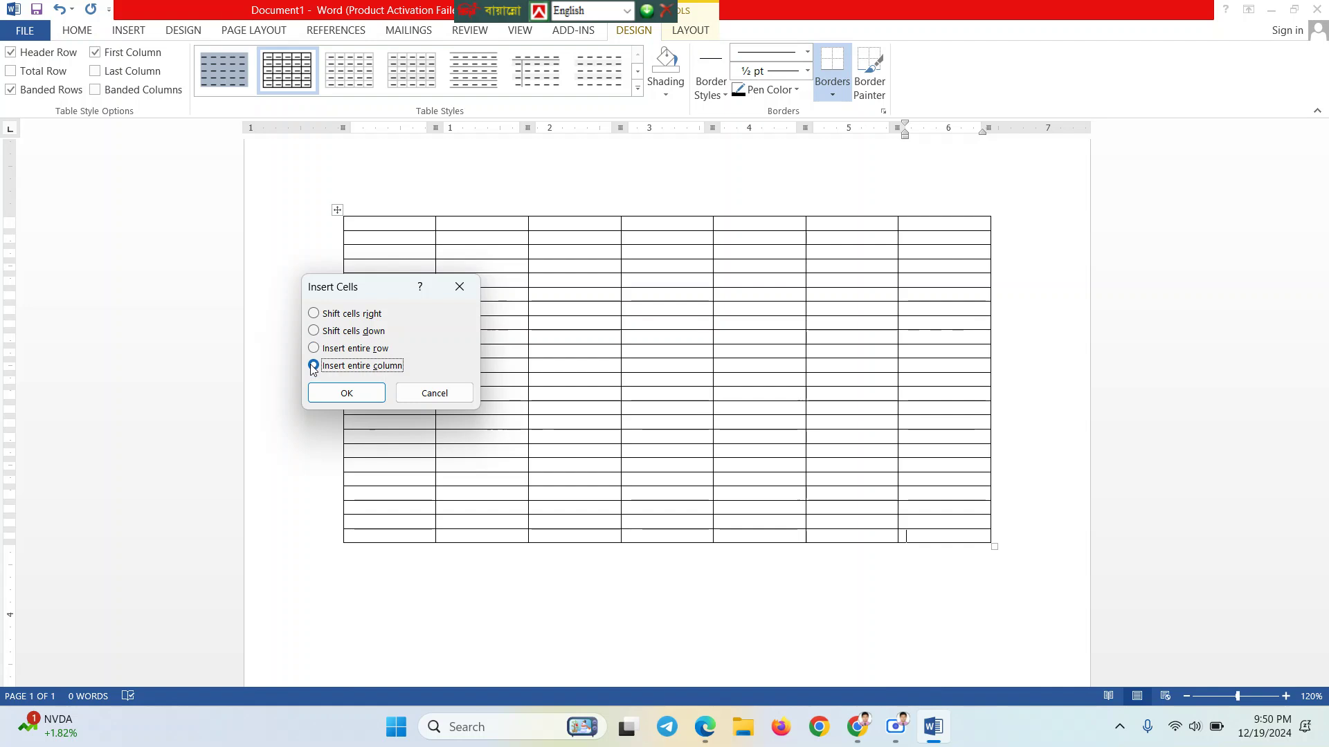
pyautogui.click(343, 392)
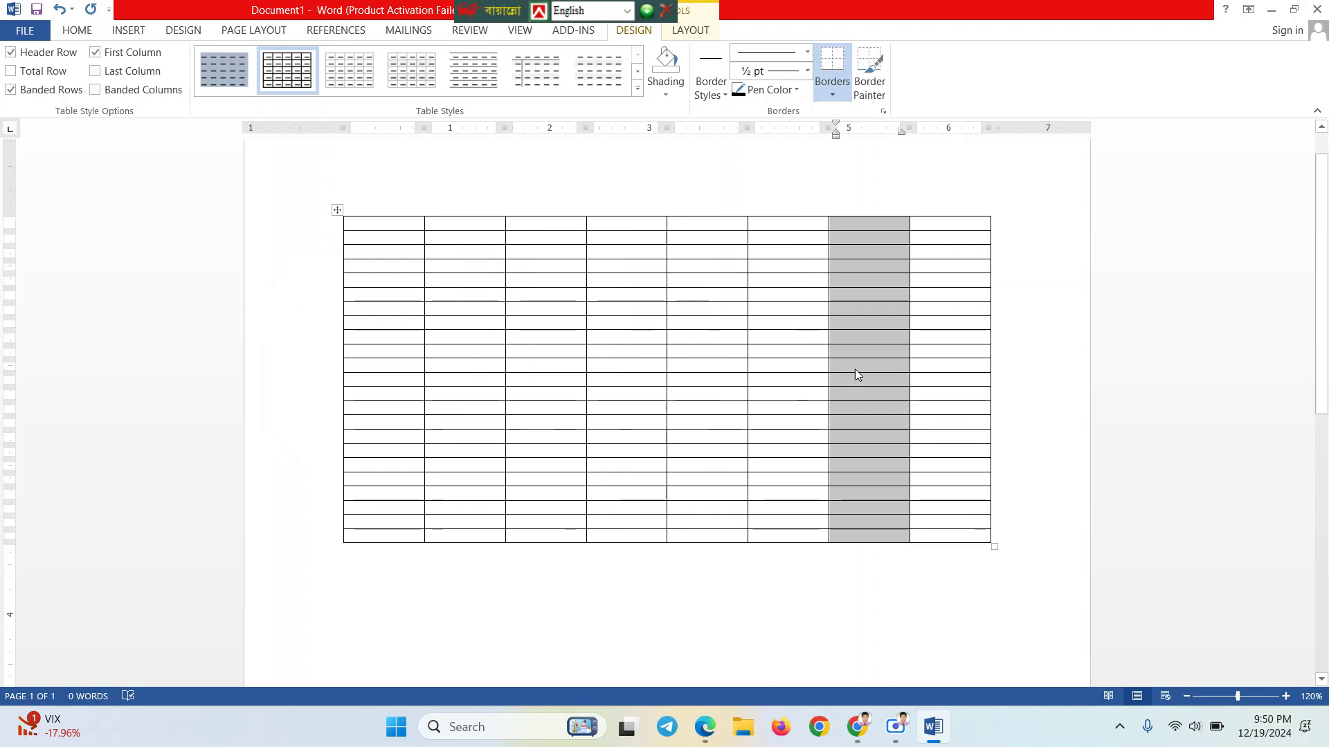
pyautogui.click(971, 532)
pyautogui.rightClick(969, 532)
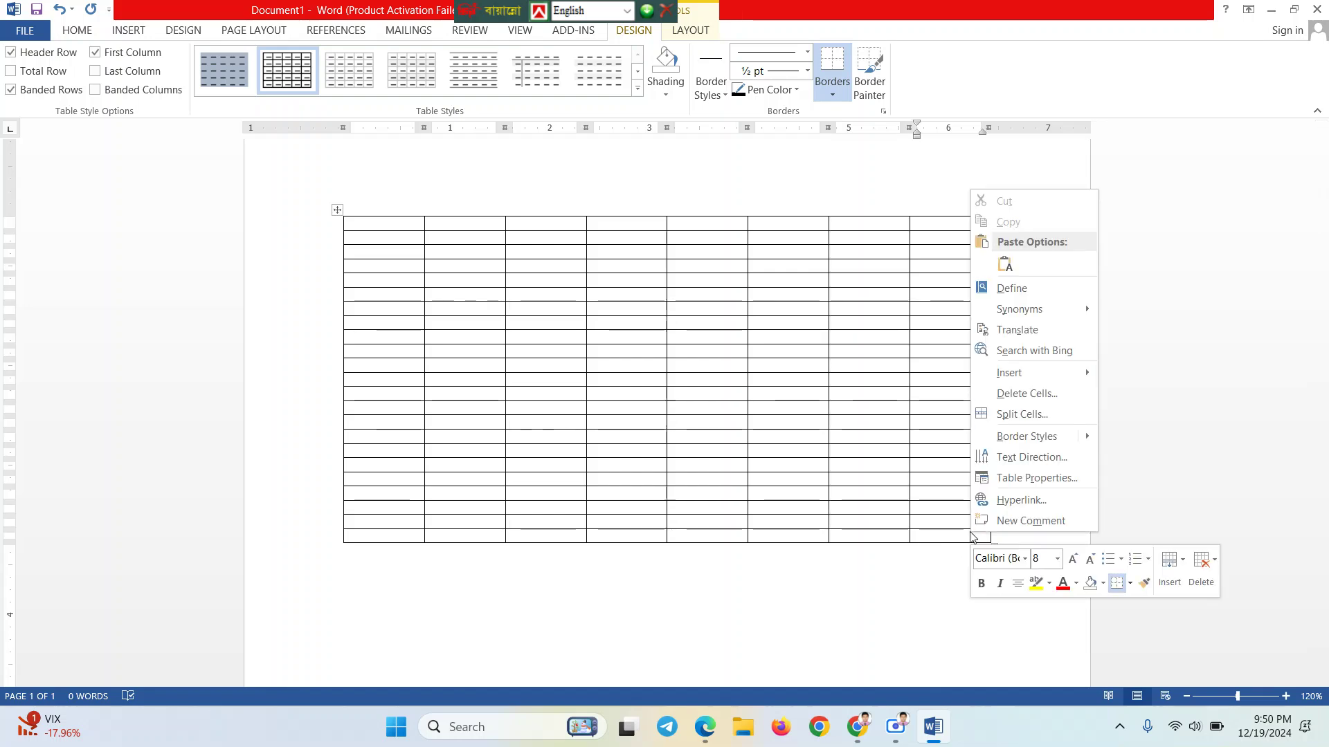
pyautogui.click(1004, 393)
pyautogui.click(713, 395)
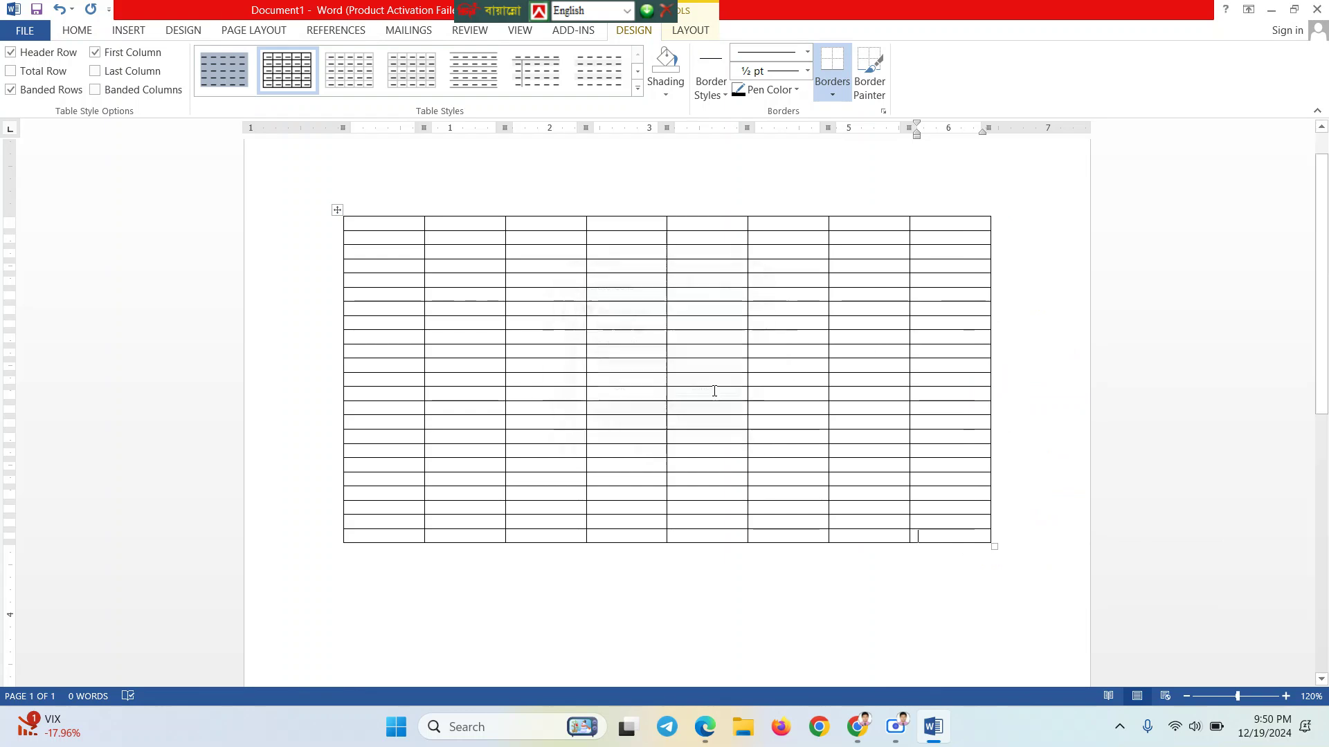
pyautogui.rightClick(895, 528)
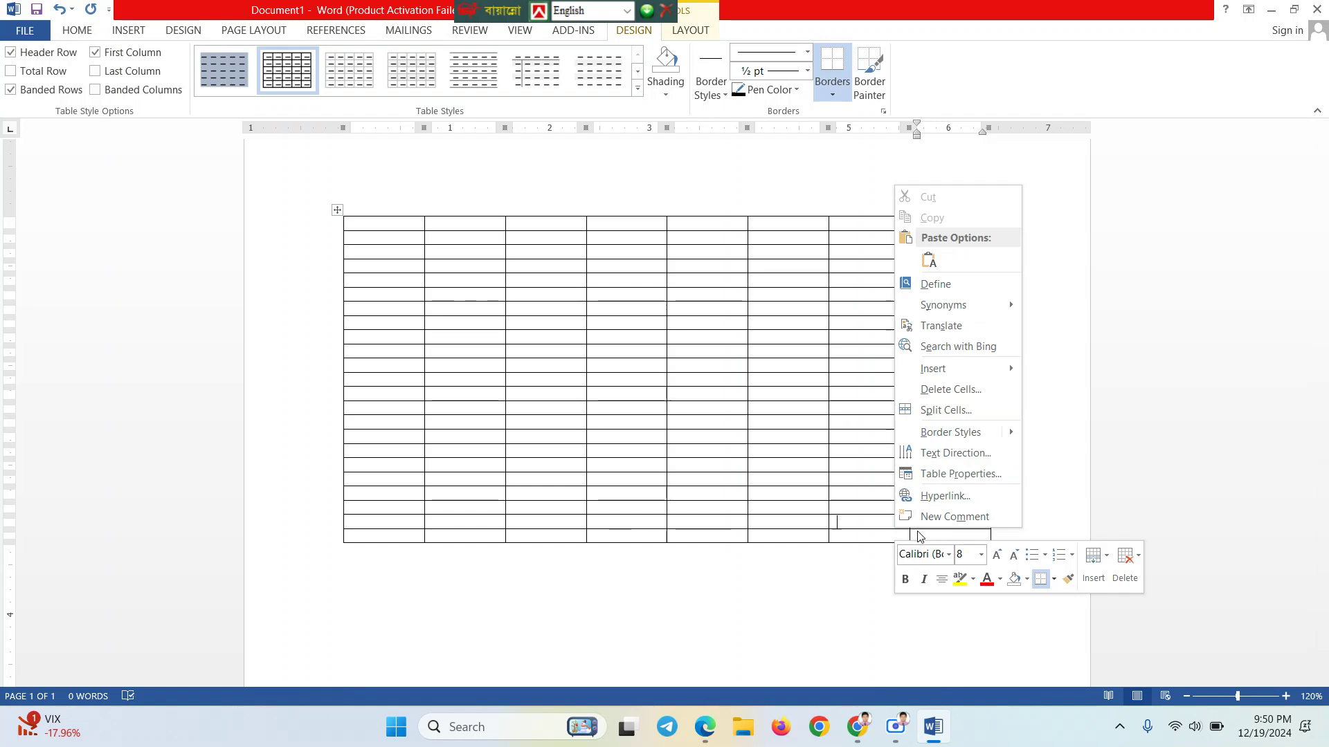
pyautogui.click(877, 528)
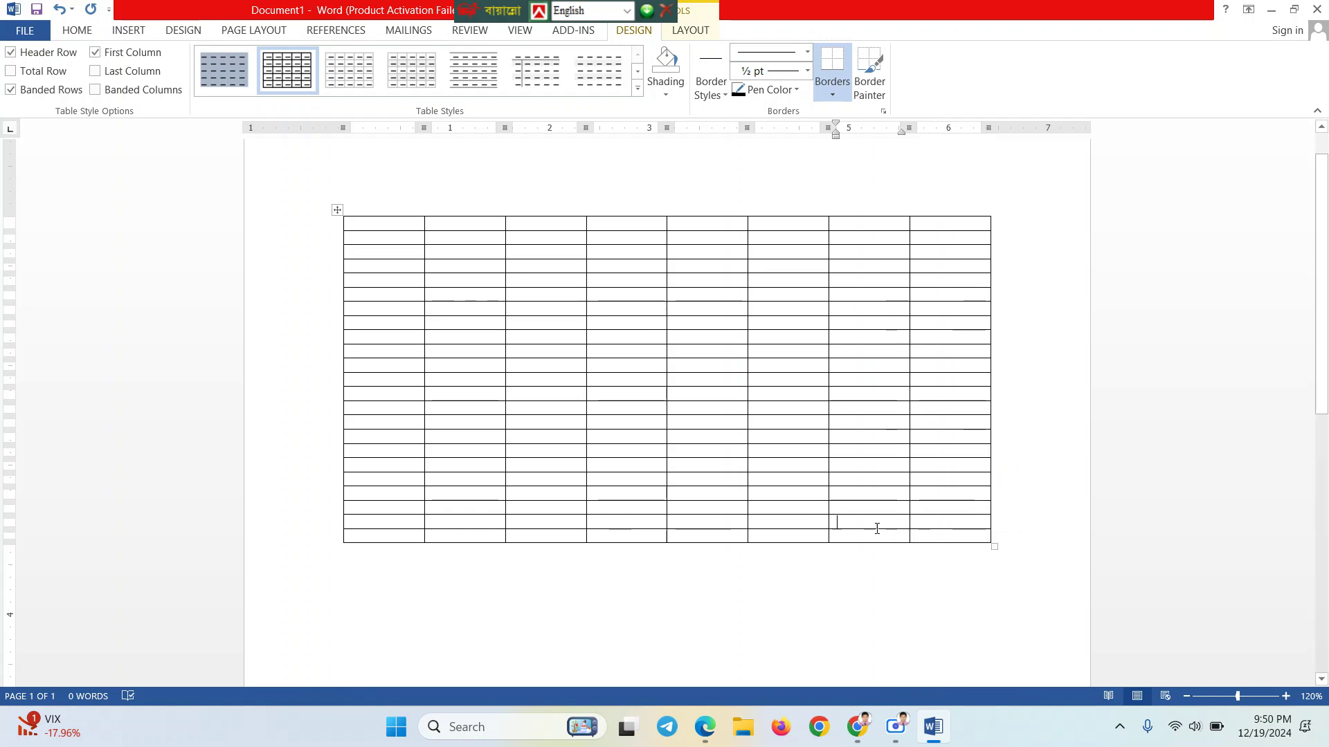
# Insert a cell at the last cell of the bottom row with Shift cells down, and deselect it
pyautogui.rightClick(920, 536)
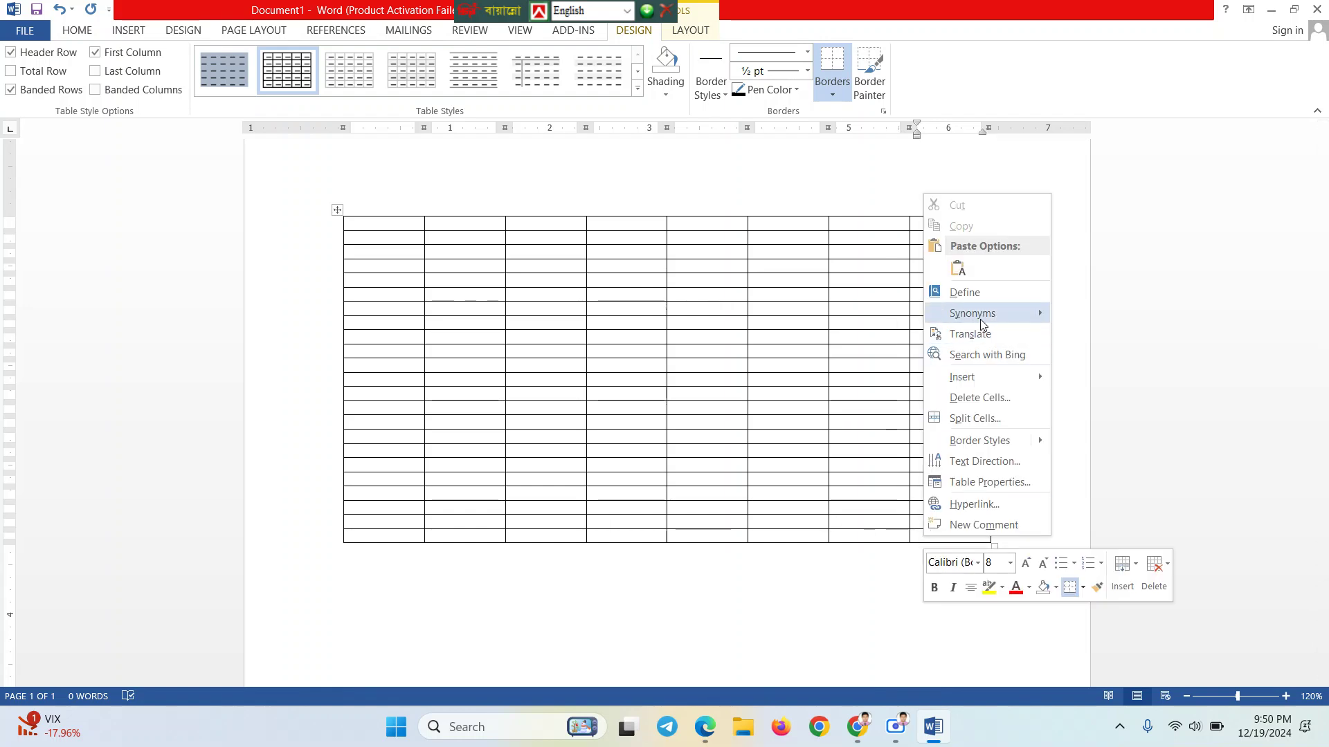
pyautogui.moveTo(977, 380)
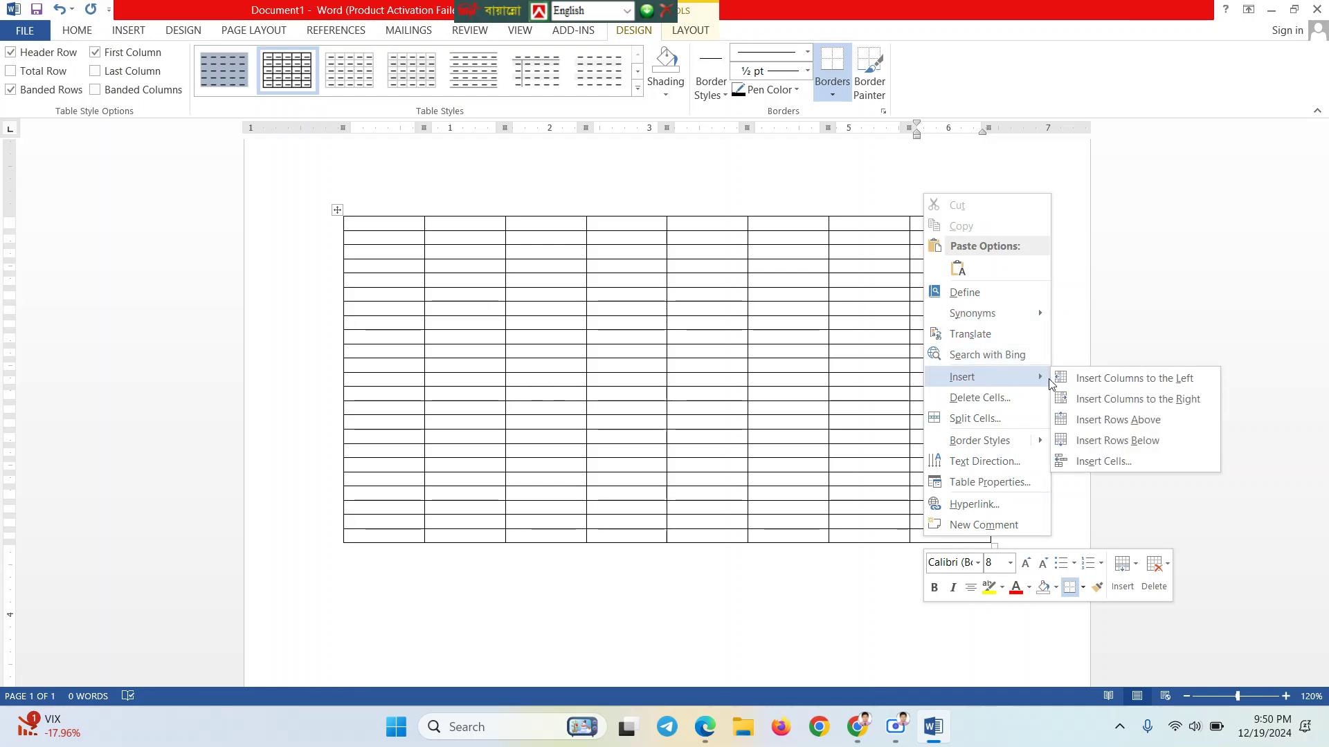
pyautogui.click(1132, 469)
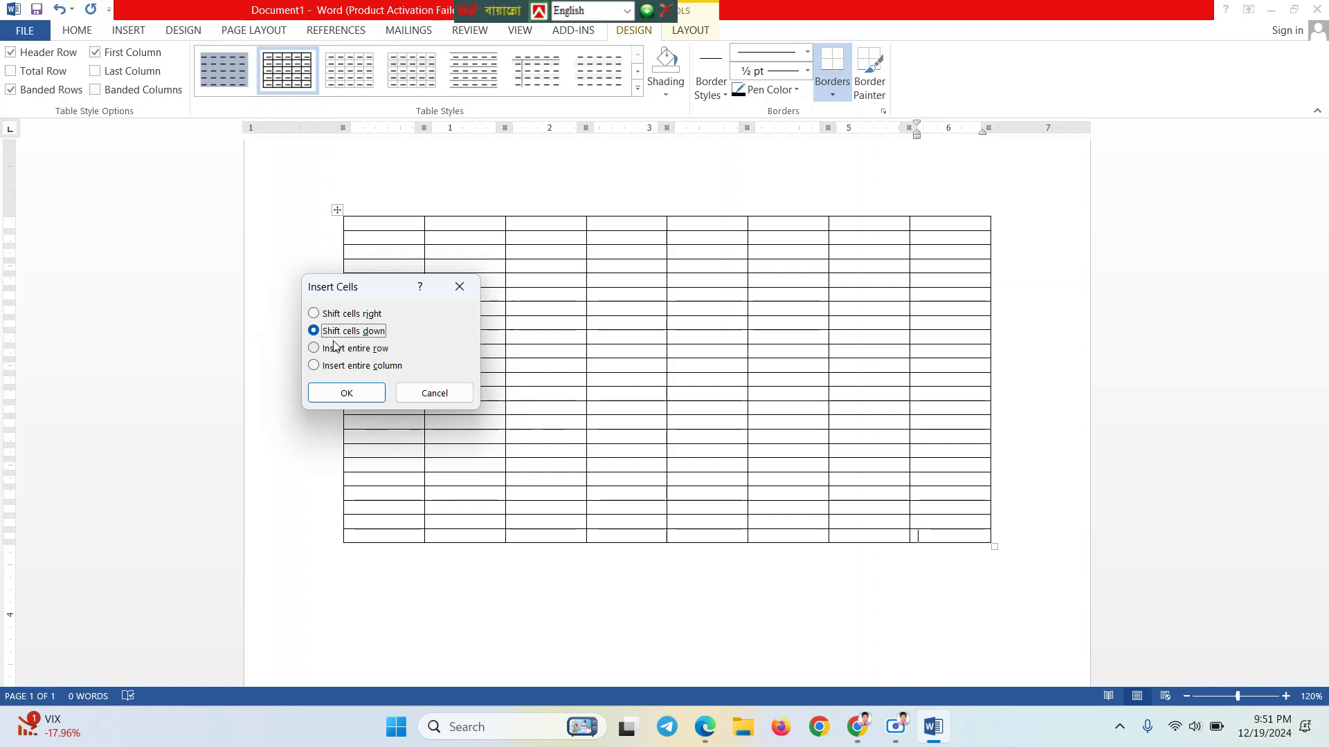
pyautogui.click(376, 399)
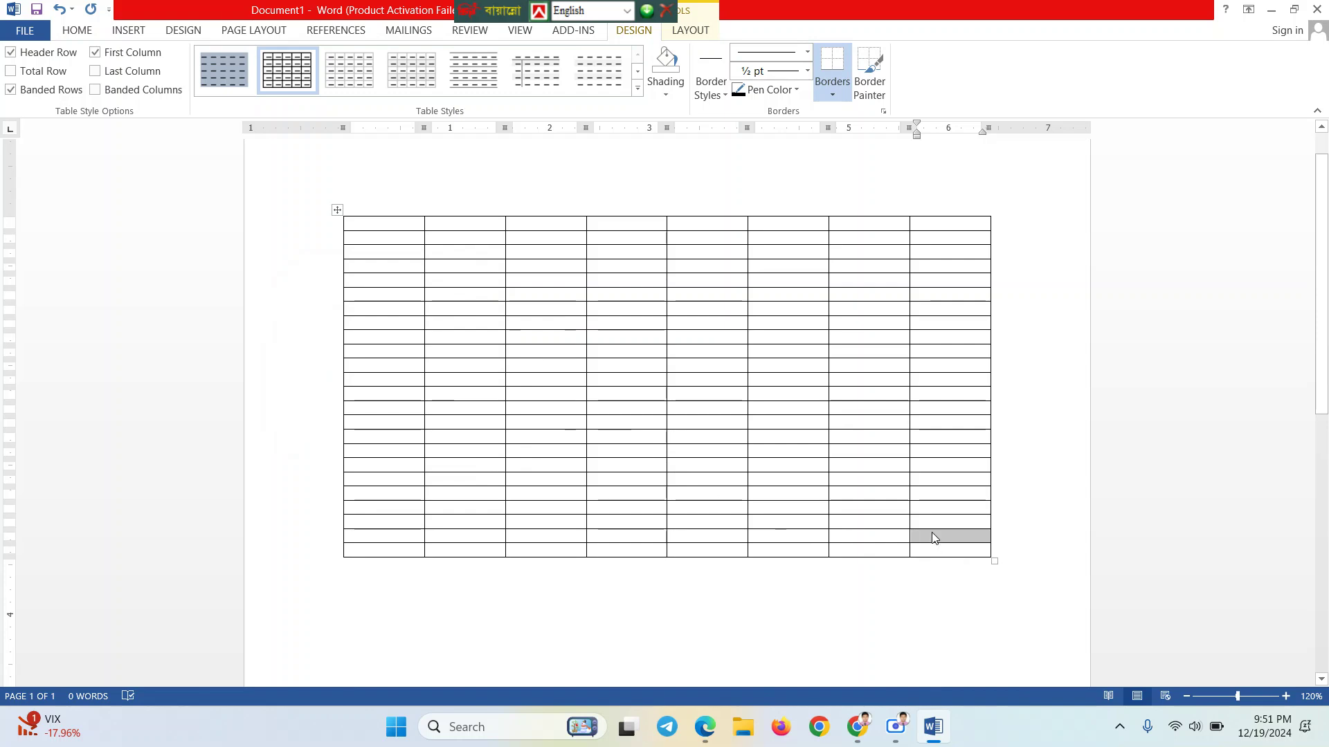
pyautogui.click(890, 594)
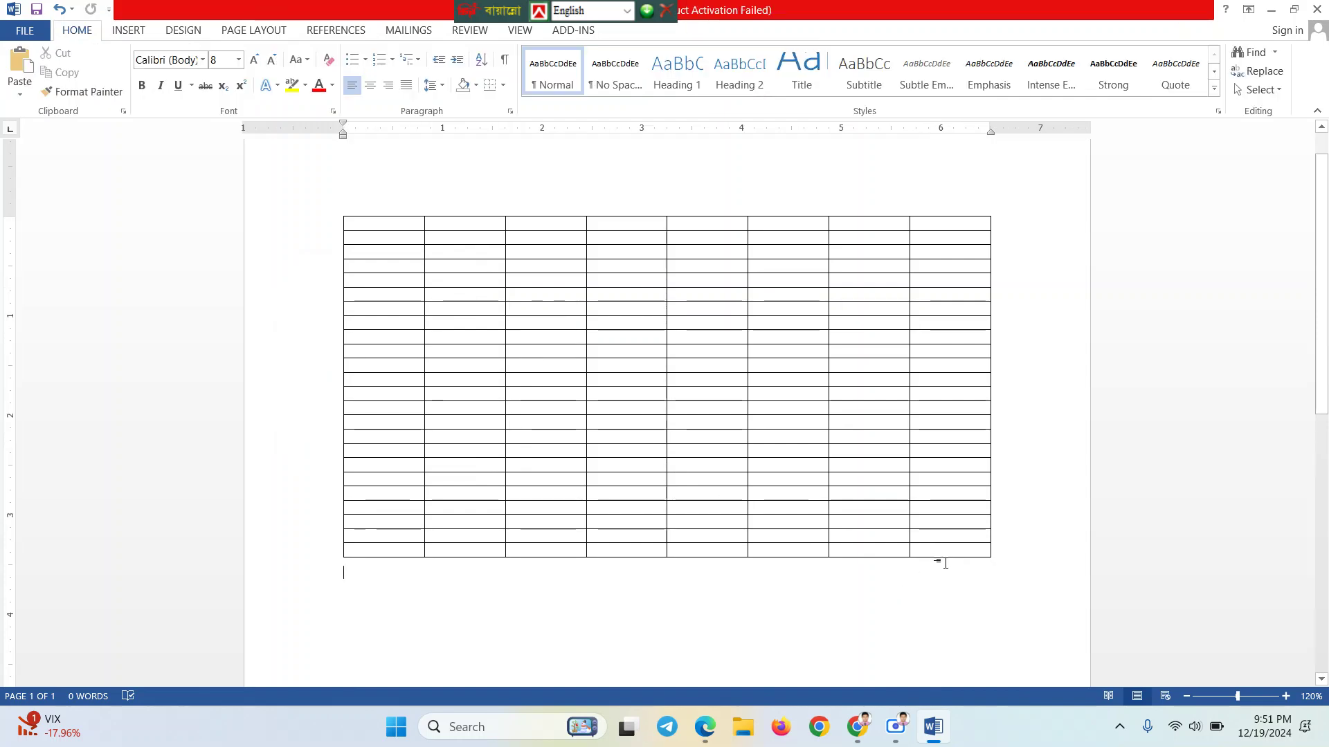
# Insert a cell in the seventh column of row 18 with Shift cells right
pyautogui.rightClick(857, 465)
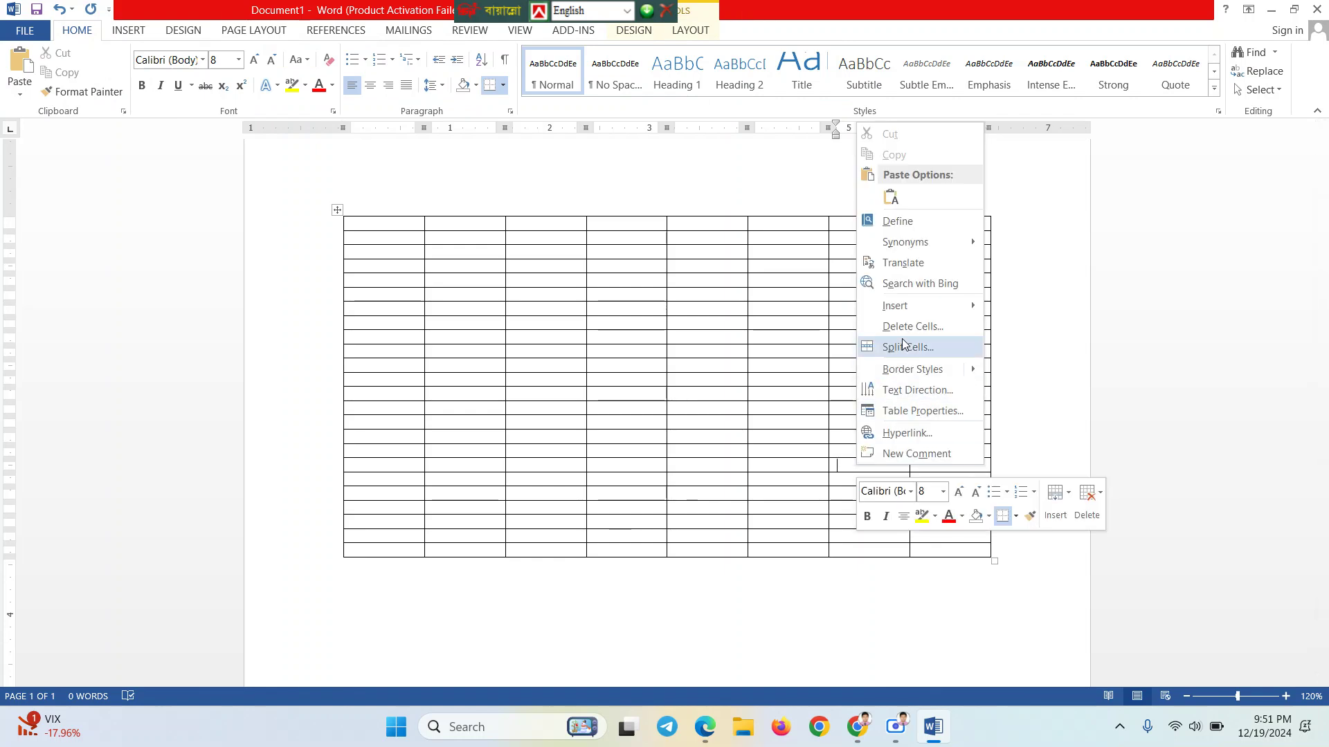
pyautogui.moveTo(902, 311)
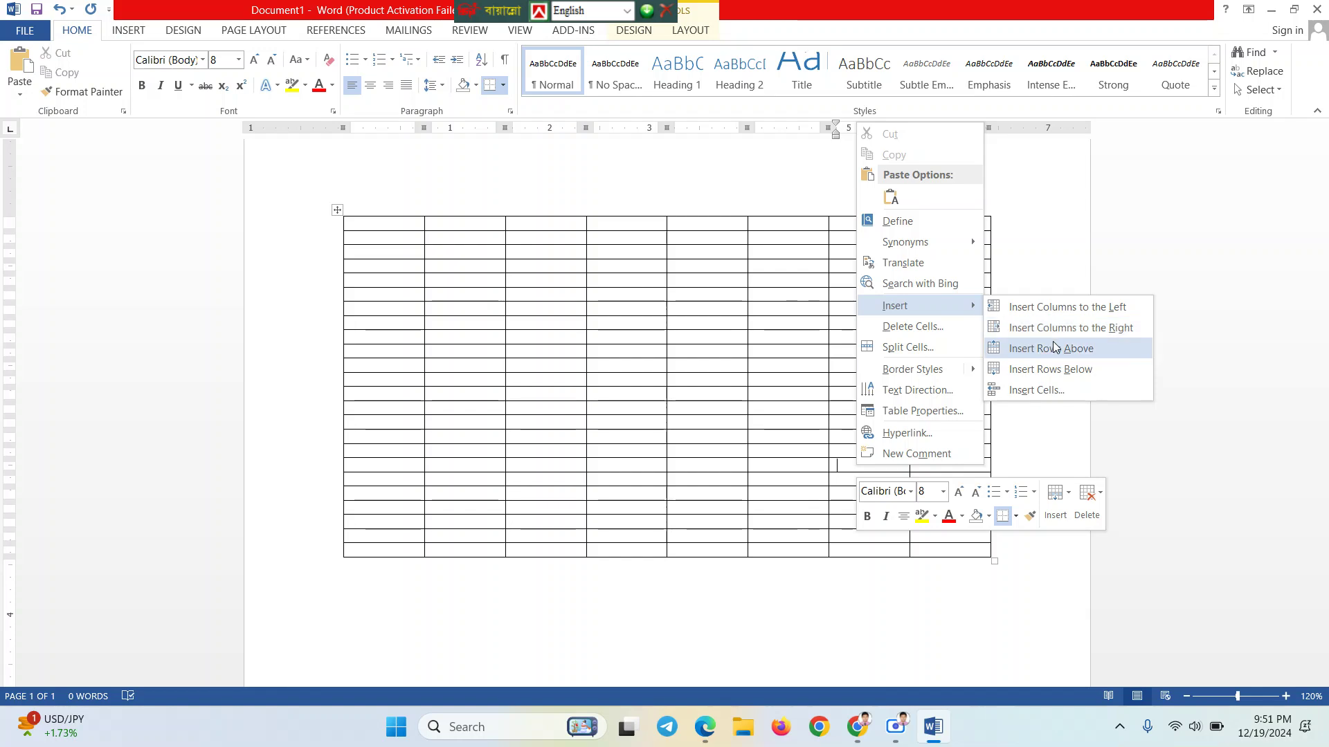
pyautogui.click(1033, 388)
pyautogui.click(365, 315)
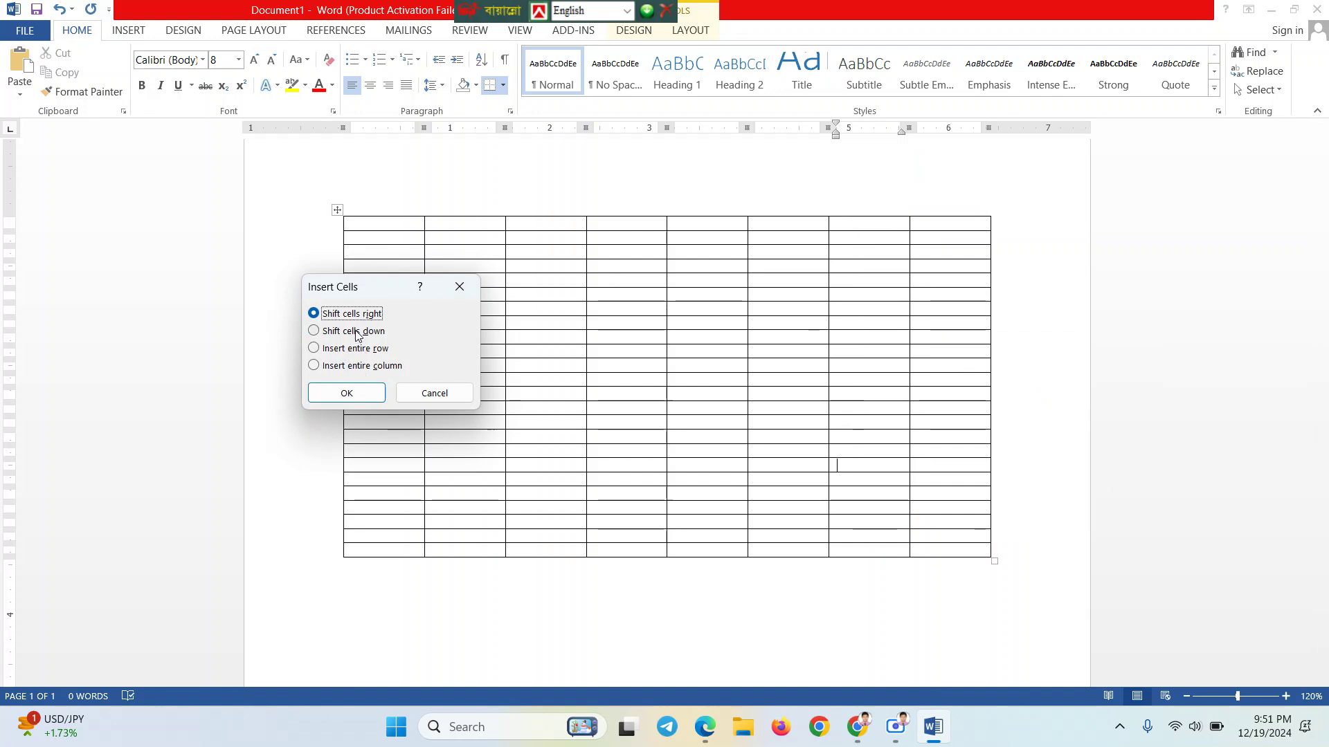
pyautogui.click(346, 395)
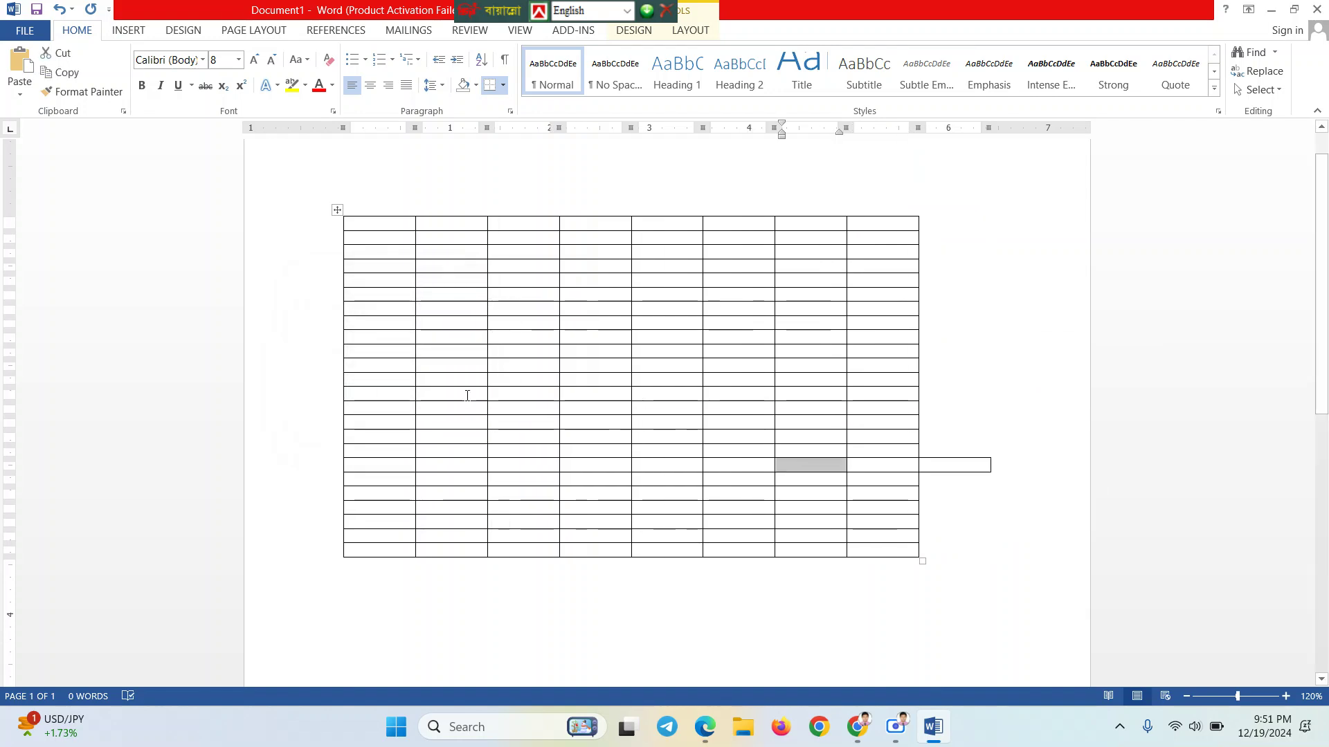
# Delete the extra cell sticking out at the end of row 18 with Shift cells left
pyautogui.click(998, 494)
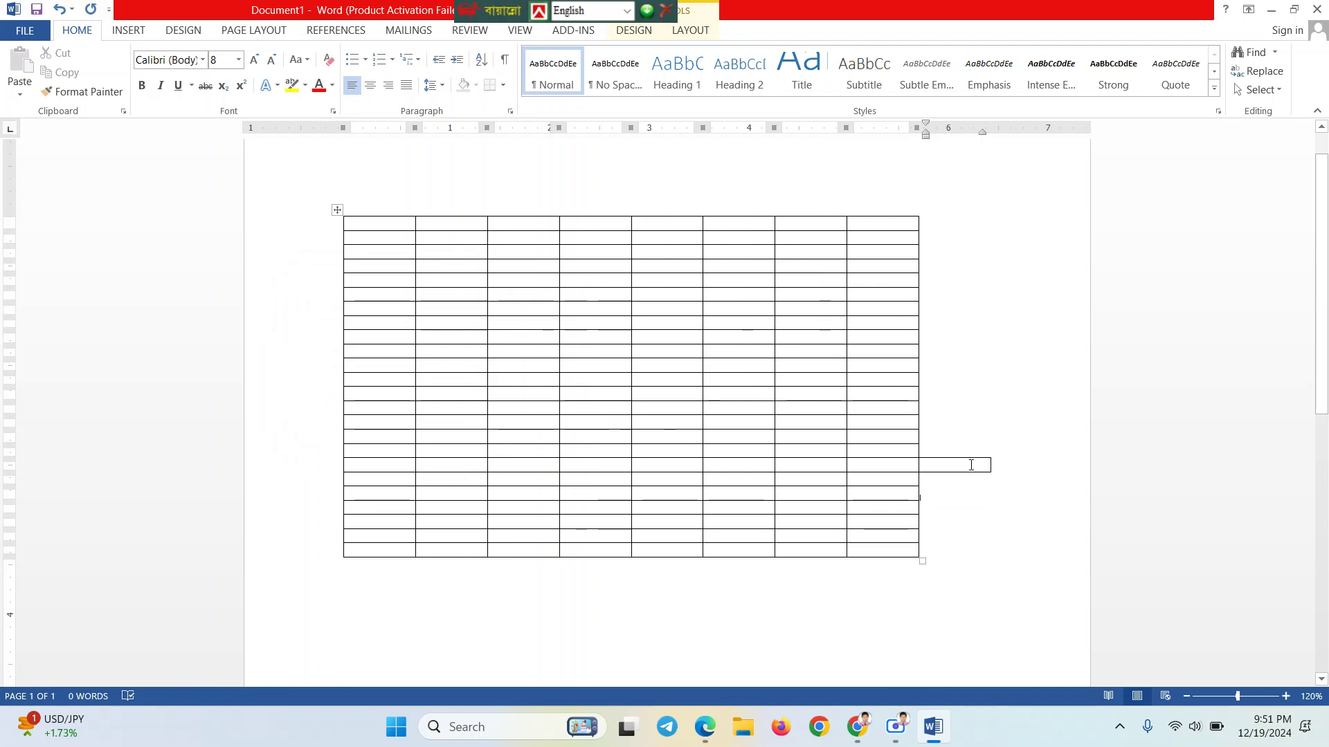
pyautogui.click(948, 461)
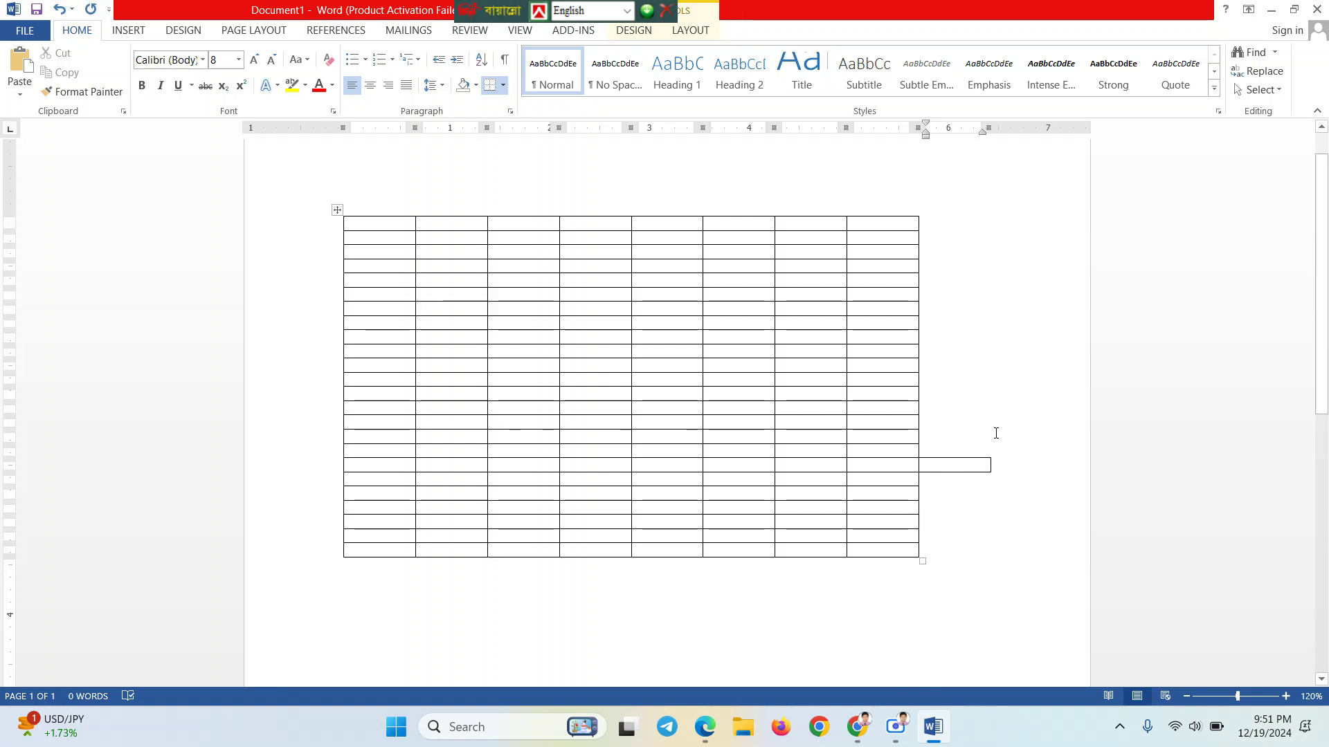
pyautogui.moveTo(987, 463)
pyautogui.mouseDown()
pyautogui.moveTo(998, 468)
pyautogui.moveTo(982, 466)
pyautogui.mouseUp()
pyautogui.click(999, 470)
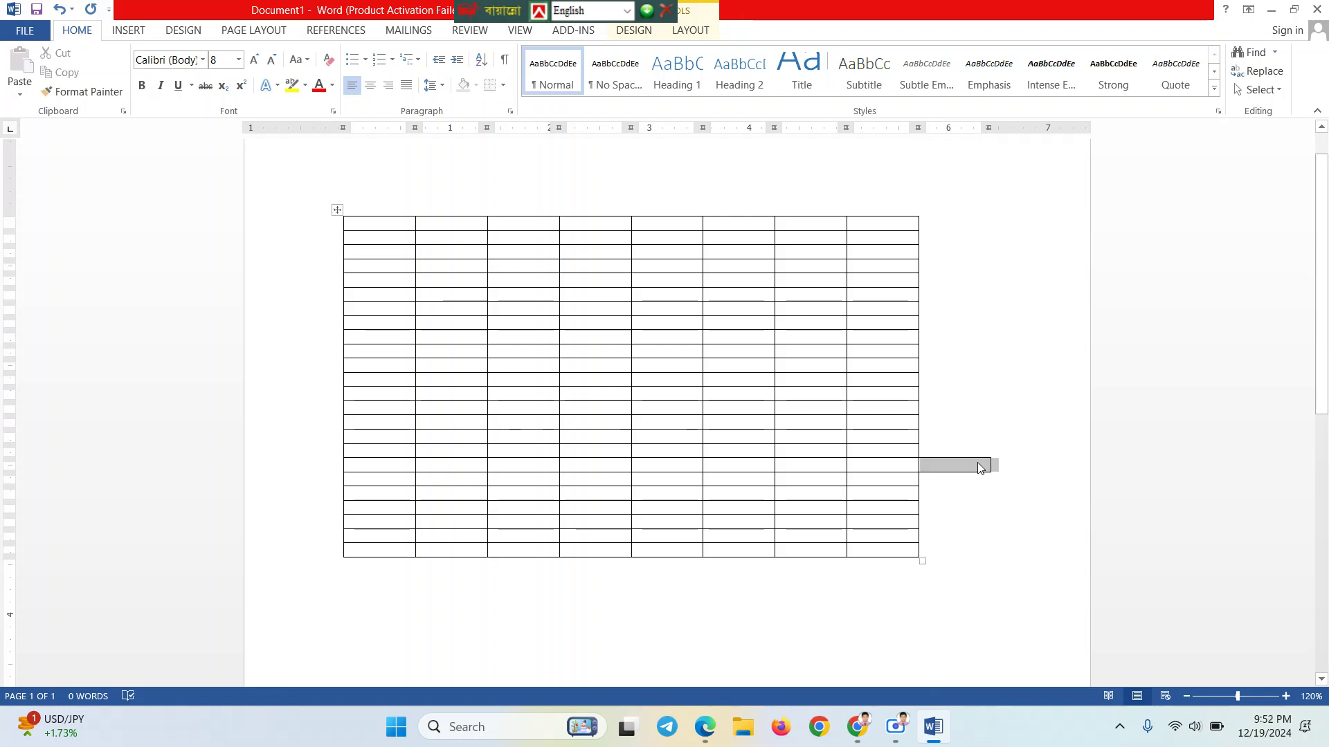
pyautogui.press('BackSpace')
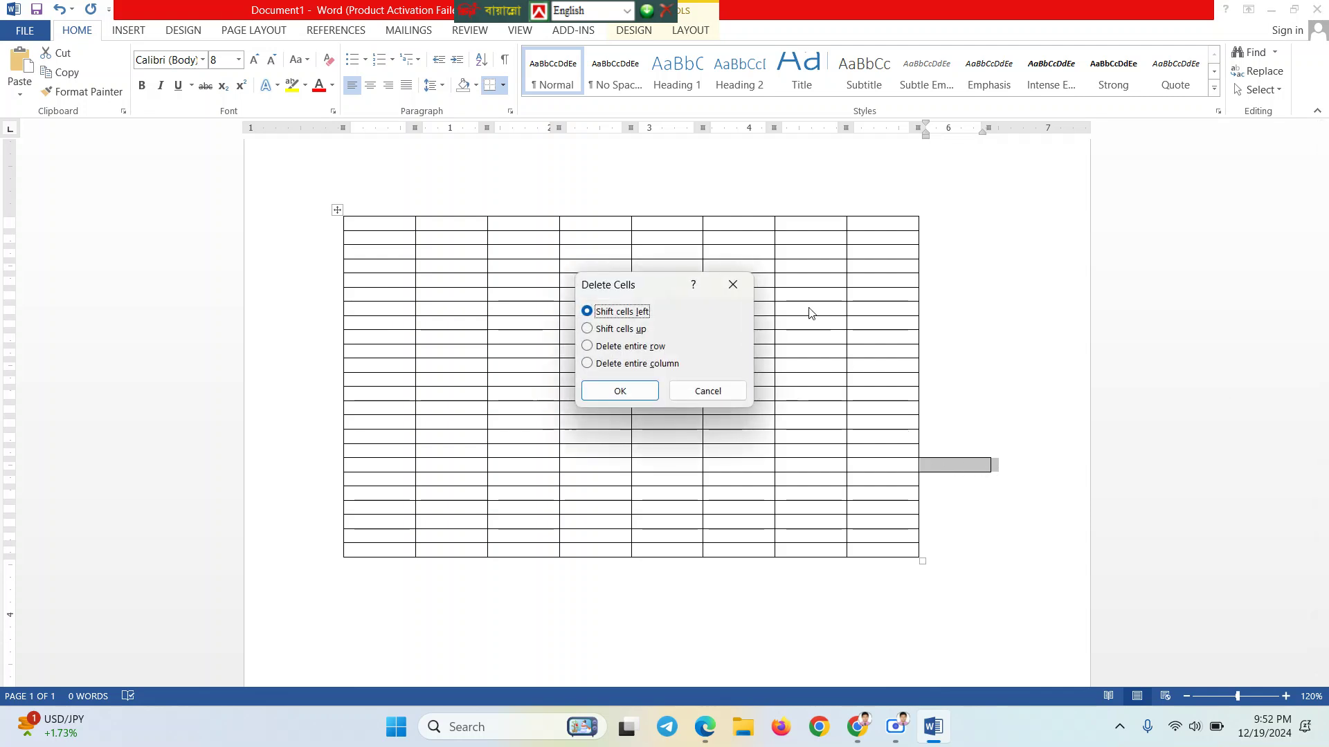
pyautogui.click(735, 286)
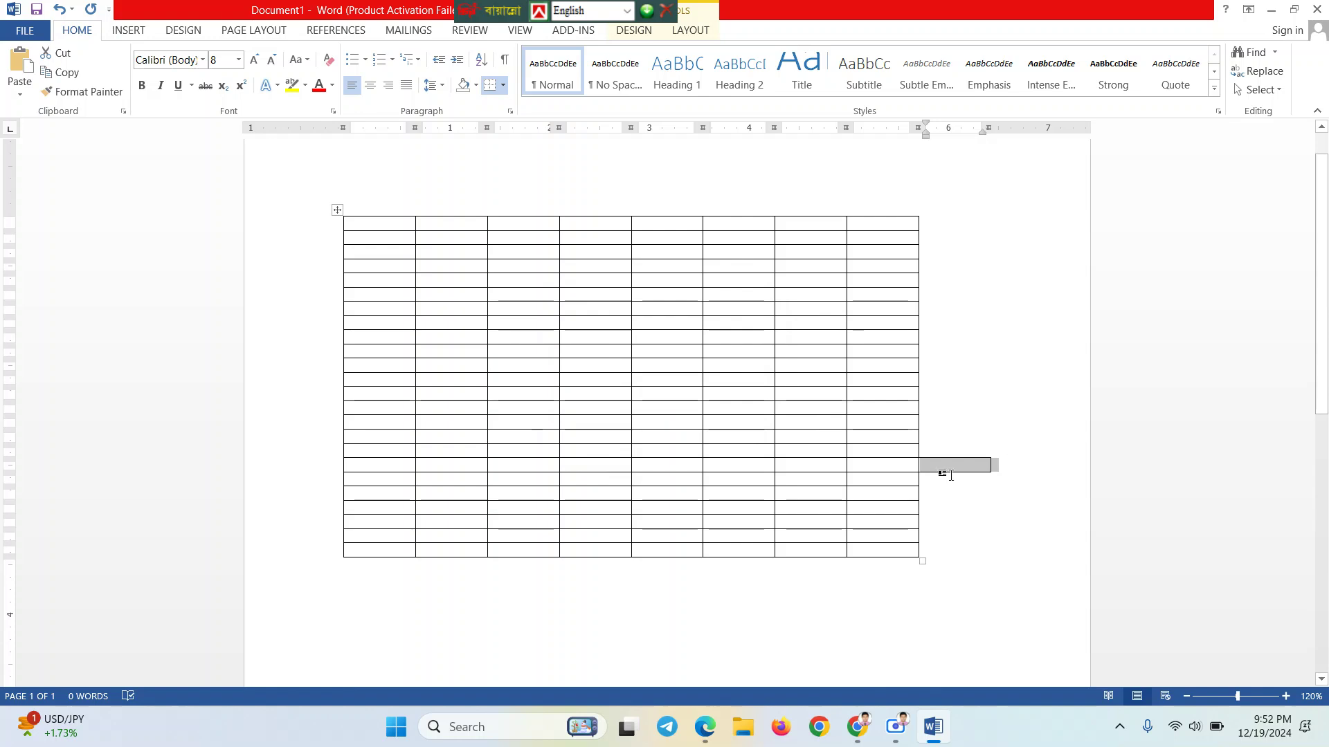
pyautogui.press('BackSpace')
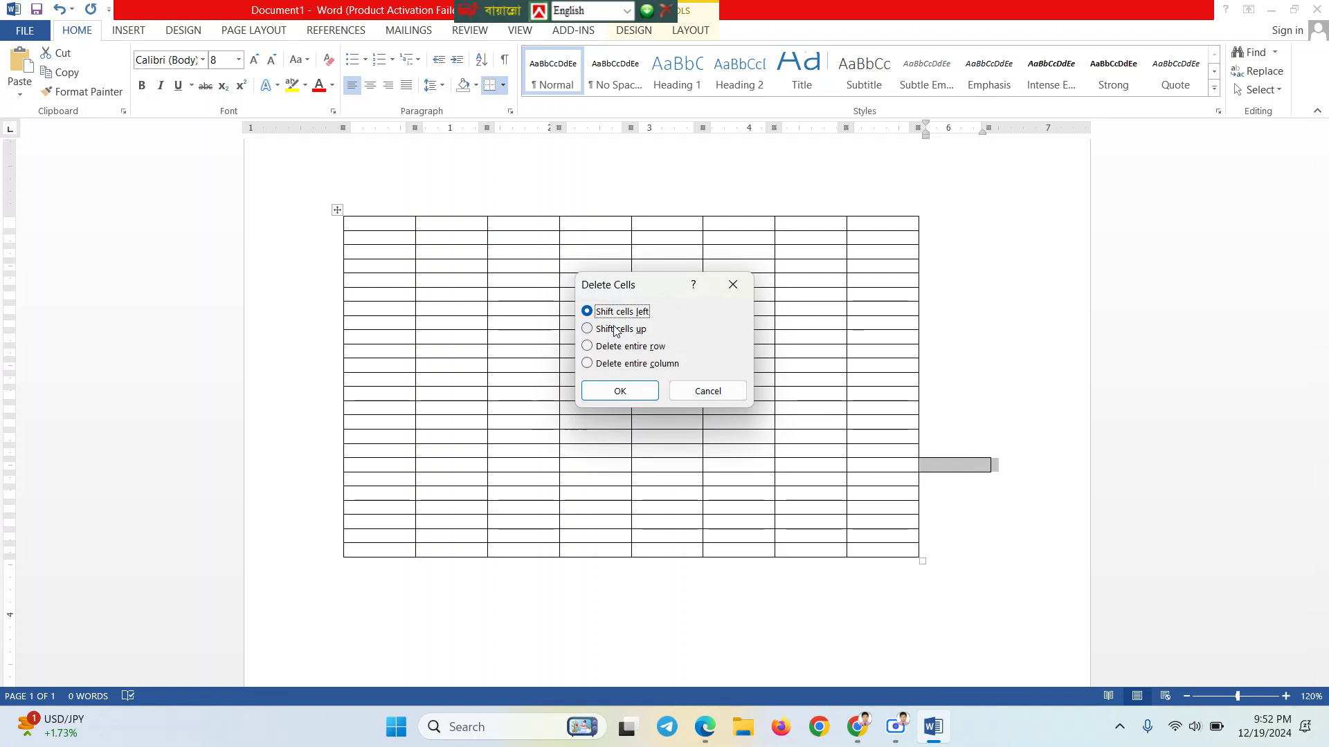
pyautogui.click(621, 391)
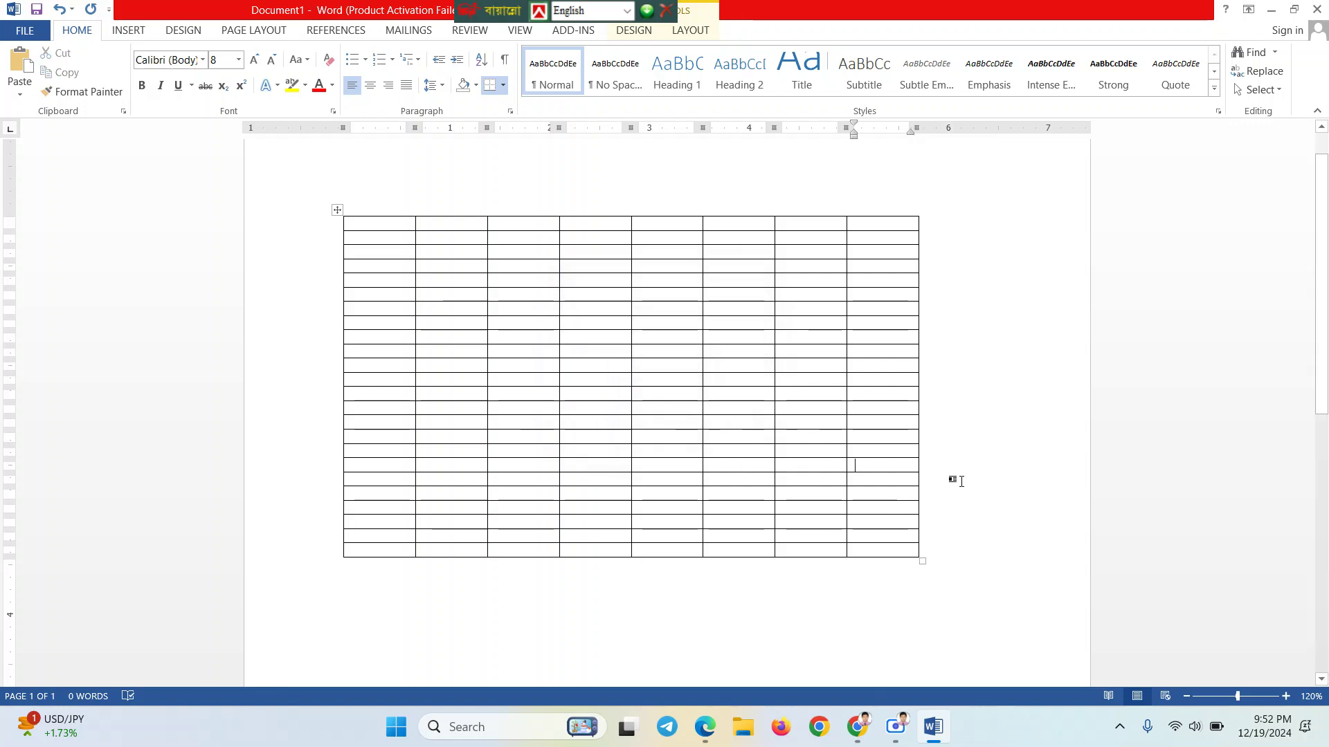
pyautogui.click(952, 454)
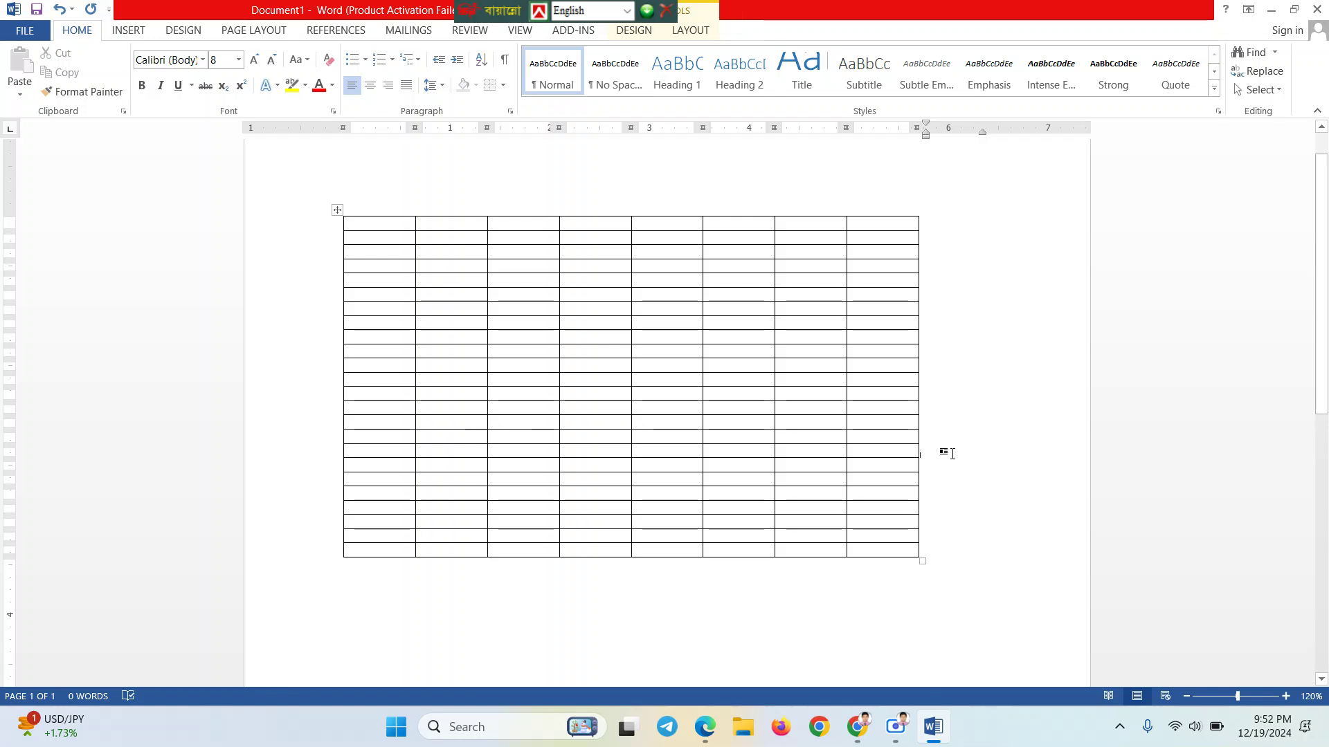
# Delete the last cell of row 13 with Shift cells left
pyautogui.click(857, 551)
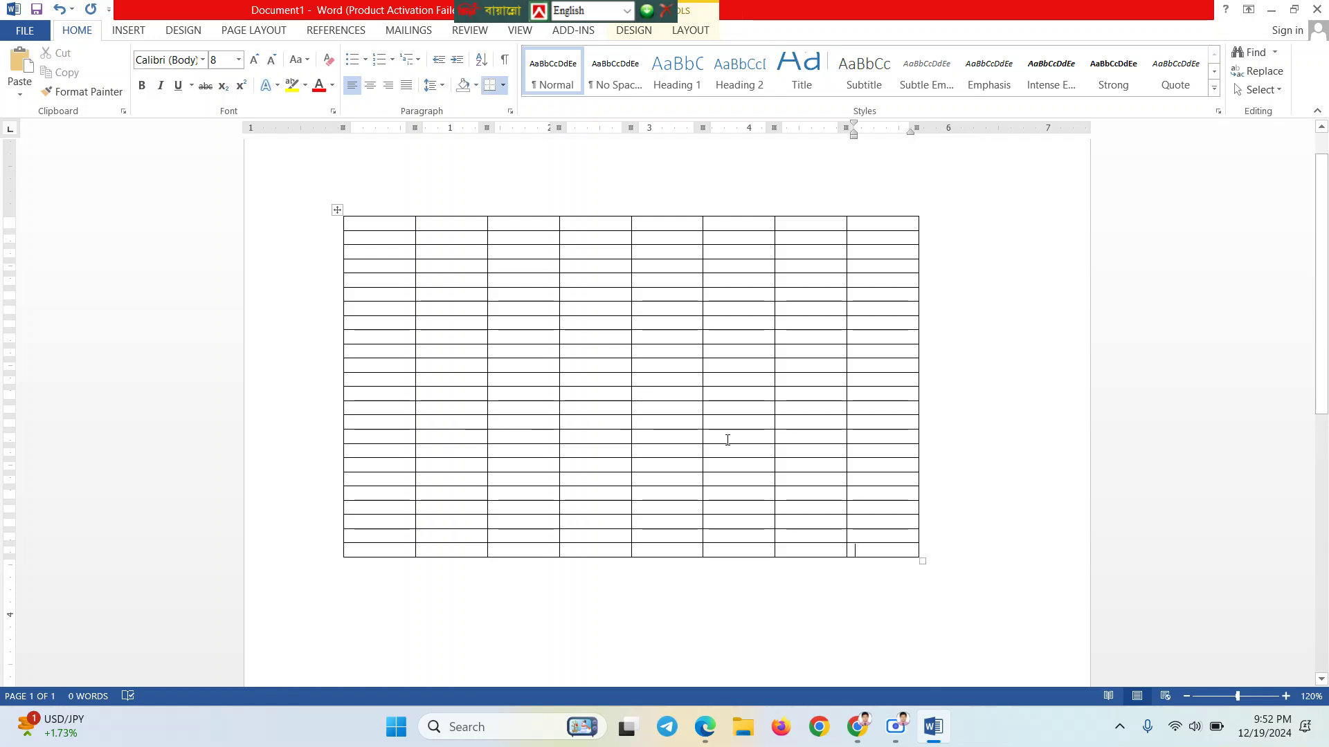
pyautogui.click(641, 407)
pyautogui.click(863, 407)
pyautogui.click(865, 395)
pyautogui.rightClick(864, 396)
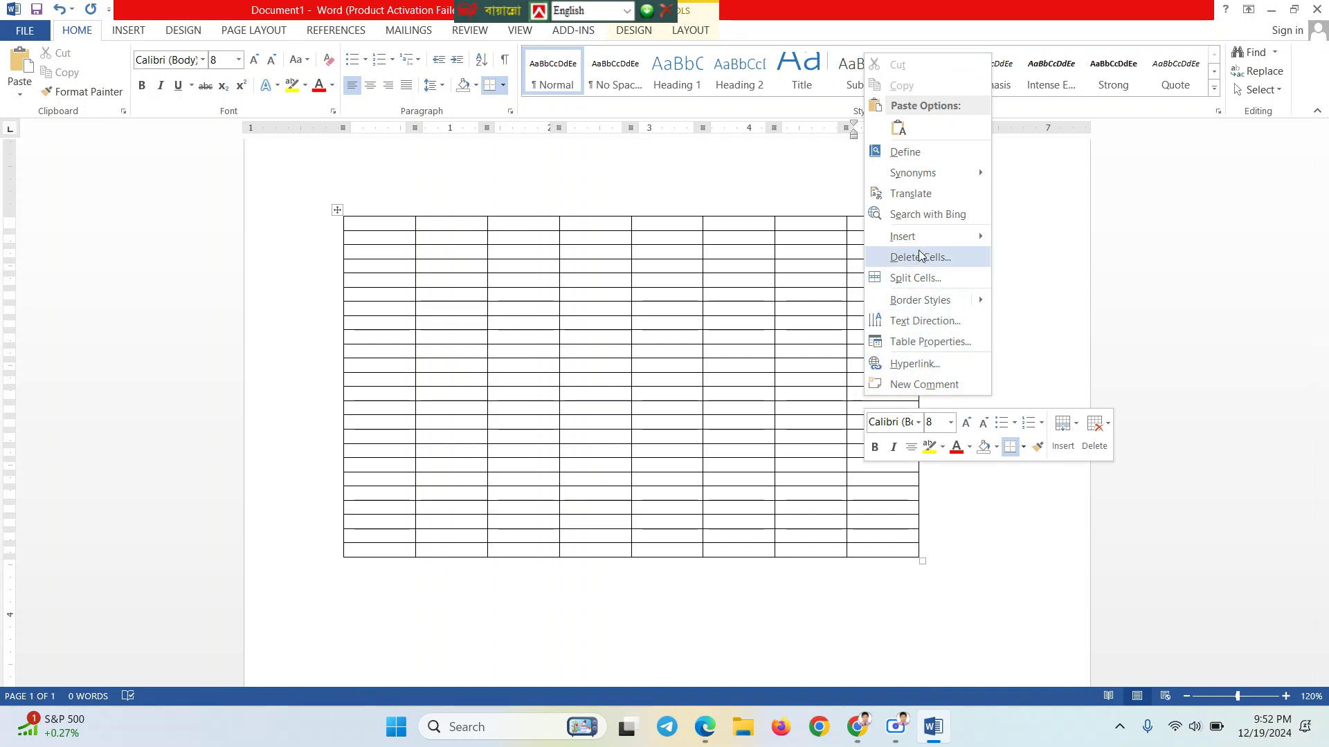
pyautogui.moveTo(917, 242)
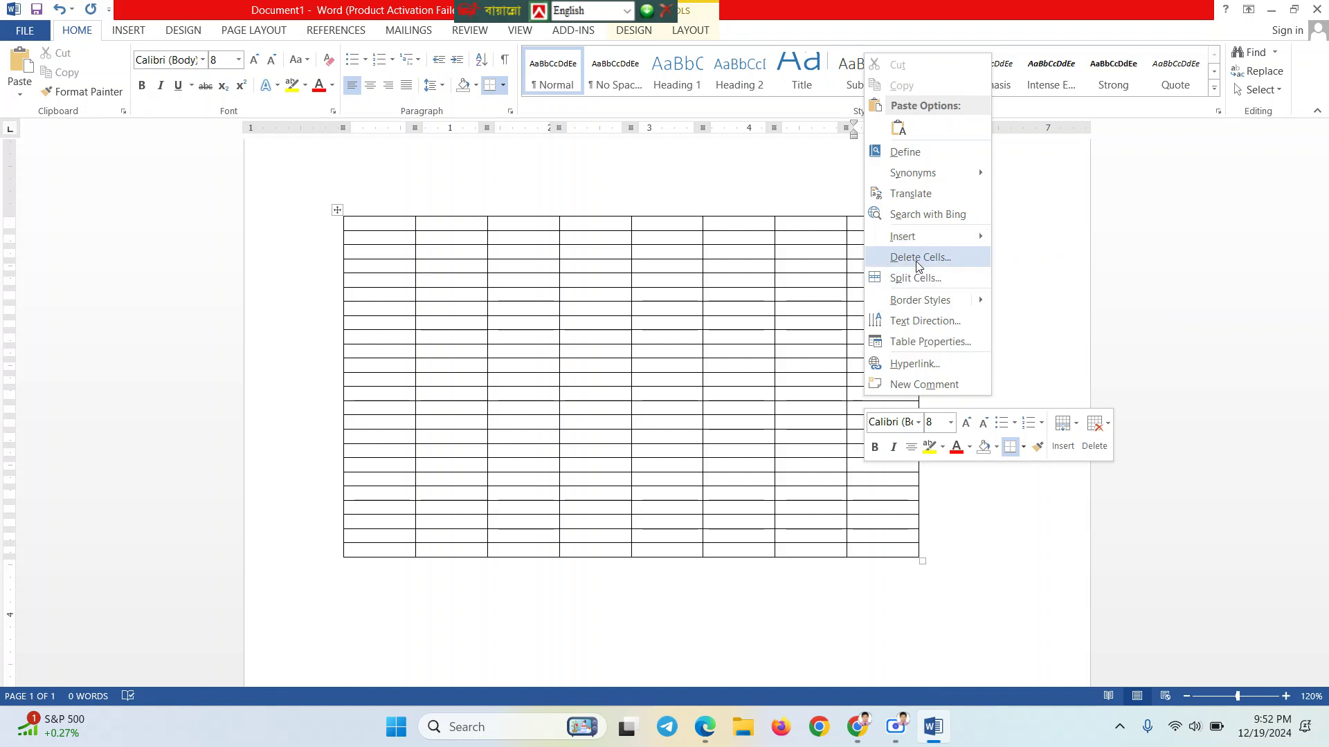
pyautogui.click(915, 260)
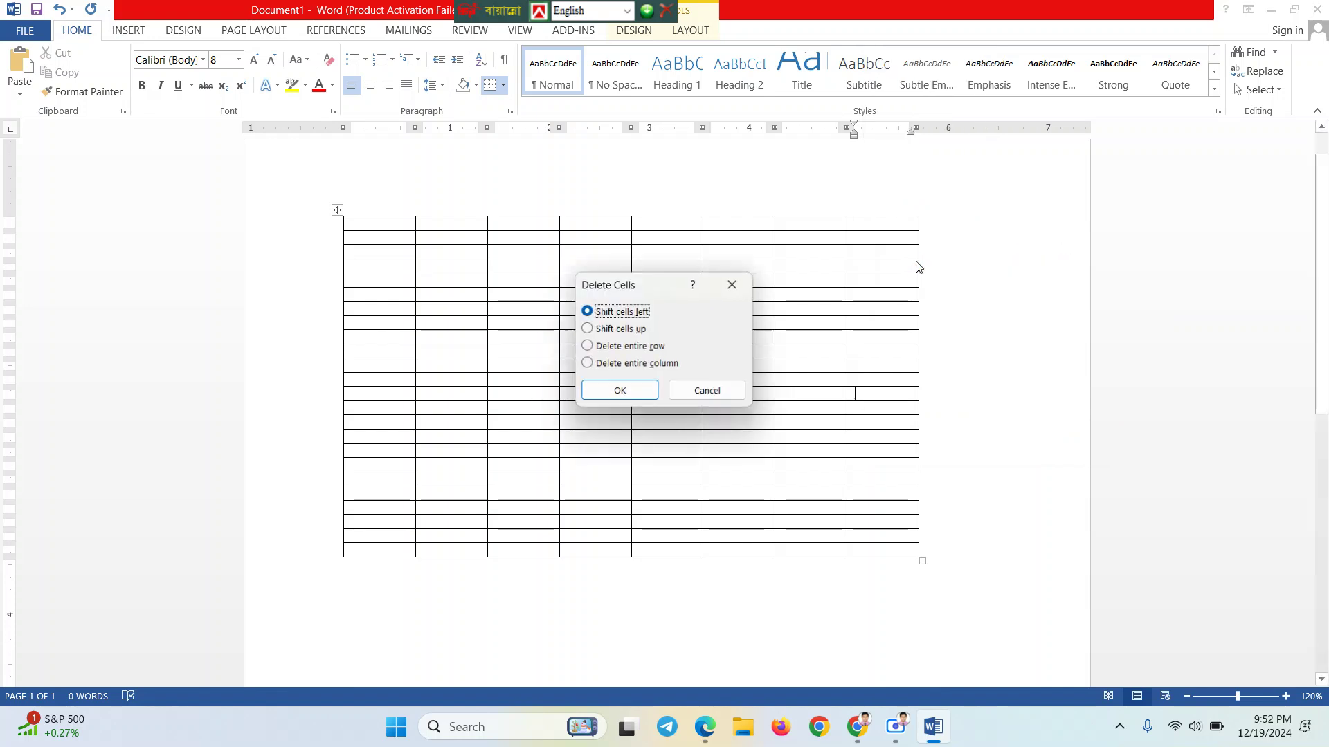
pyautogui.click(613, 392)
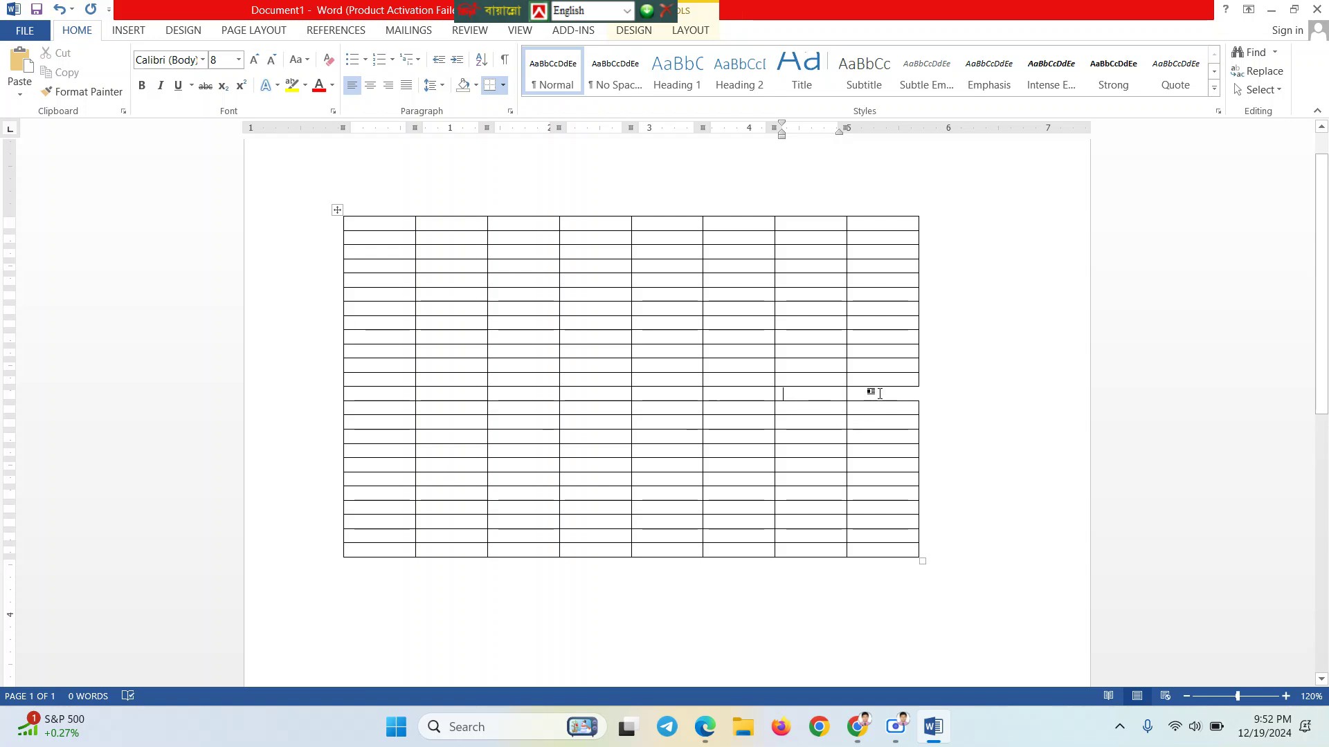
# Delete the fourth cell of row 12 with Shift cells left
pyautogui.keyDown('ctrl'); pyautogui.scroll(4, 920, 387); pyautogui.keyUp('ctrl')
pyautogui.keyDown('ctrl'); pyautogui.scroll(4, 925, 387); pyautogui.keyUp('ctrl')
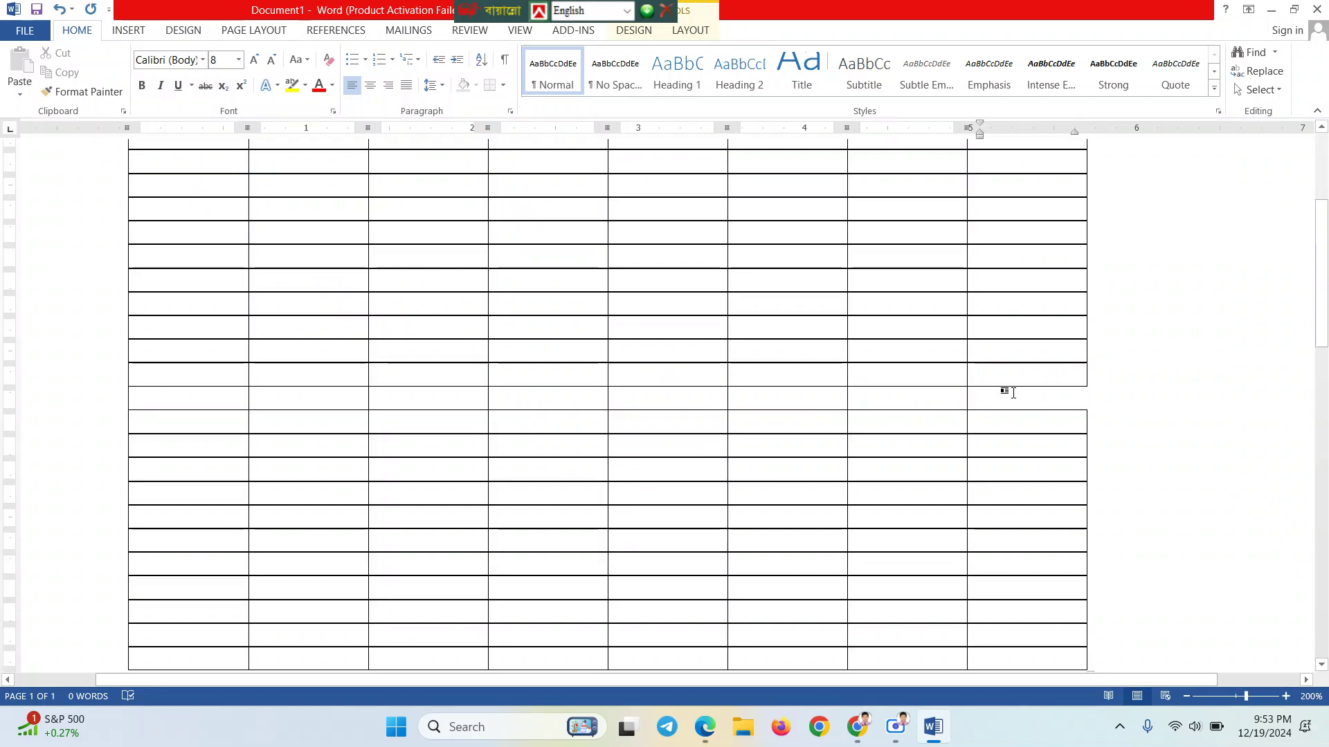
pyautogui.rightClick(522, 372)
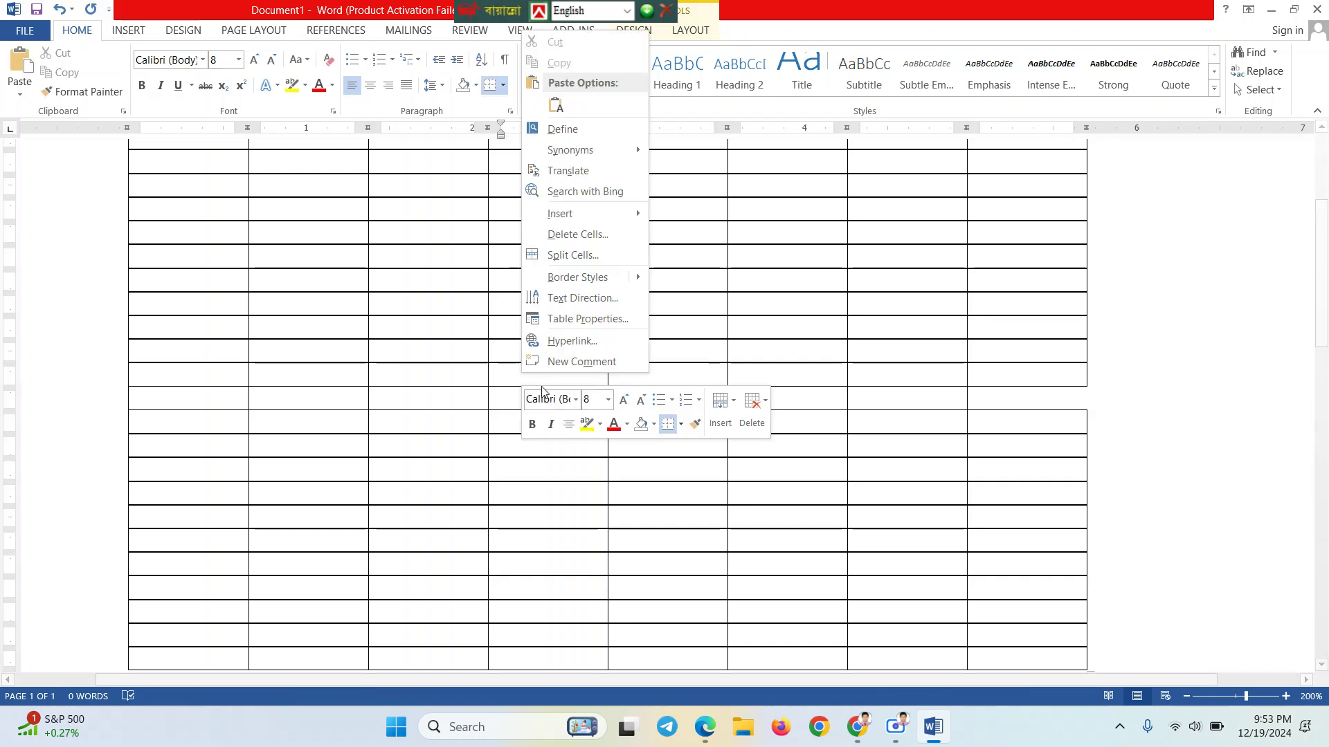
pyautogui.click(597, 236)
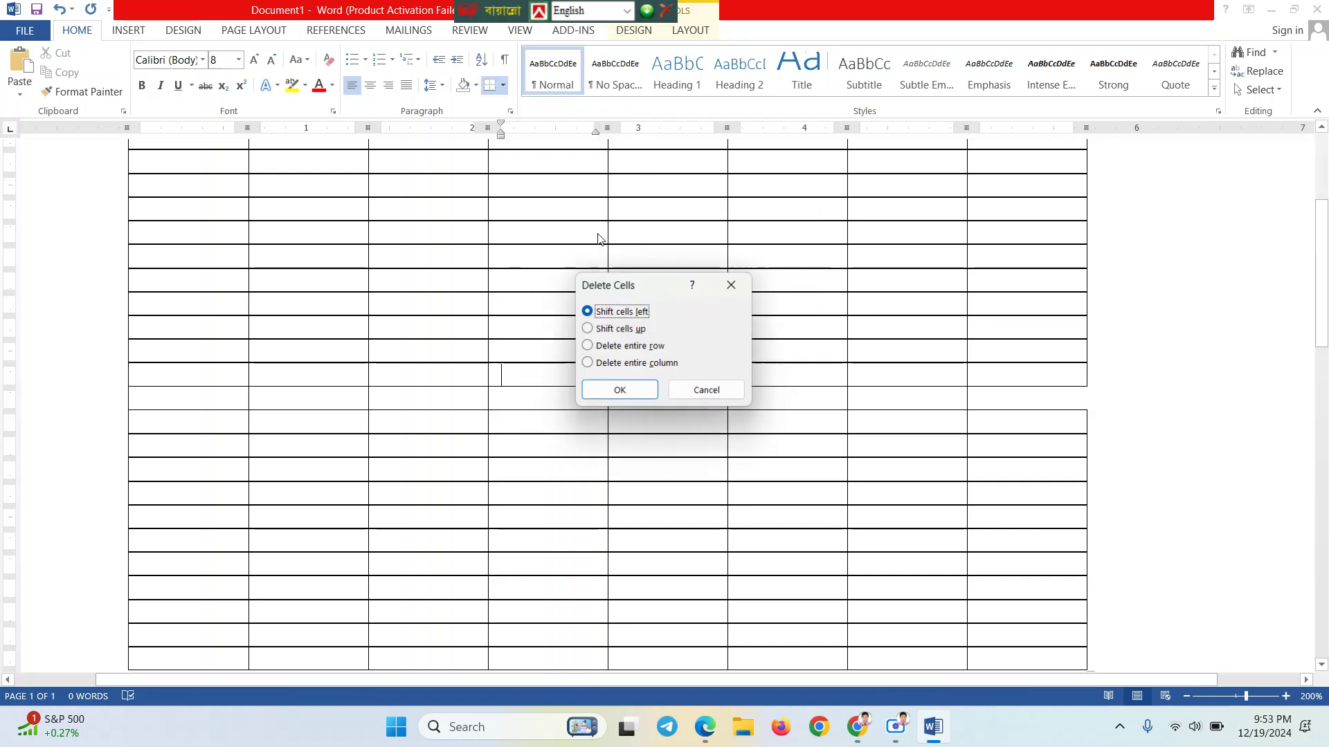
pyautogui.click(592, 393)
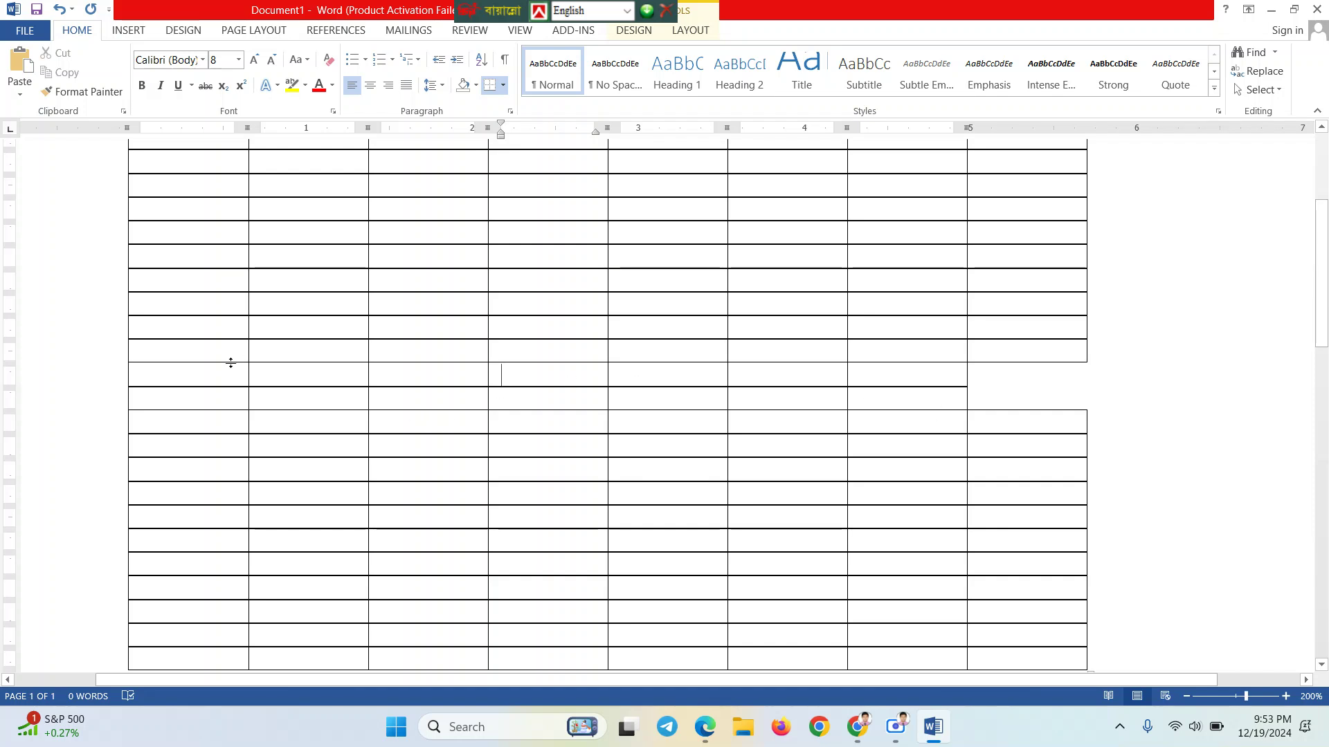
# Delete the third cell of row 10 with Shift cells up, and check the lower part of the table
pyautogui.click(437, 326)
pyautogui.rightClick(437, 326)
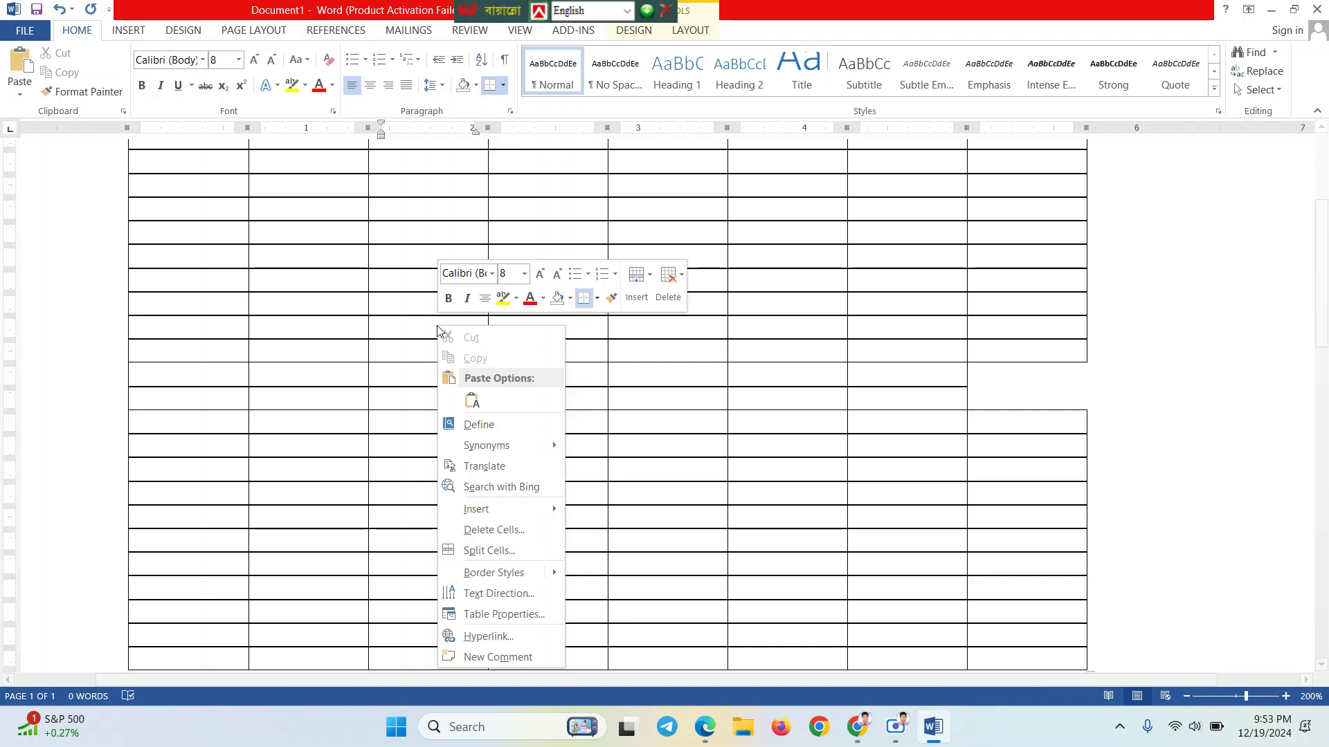
pyautogui.click(490, 532)
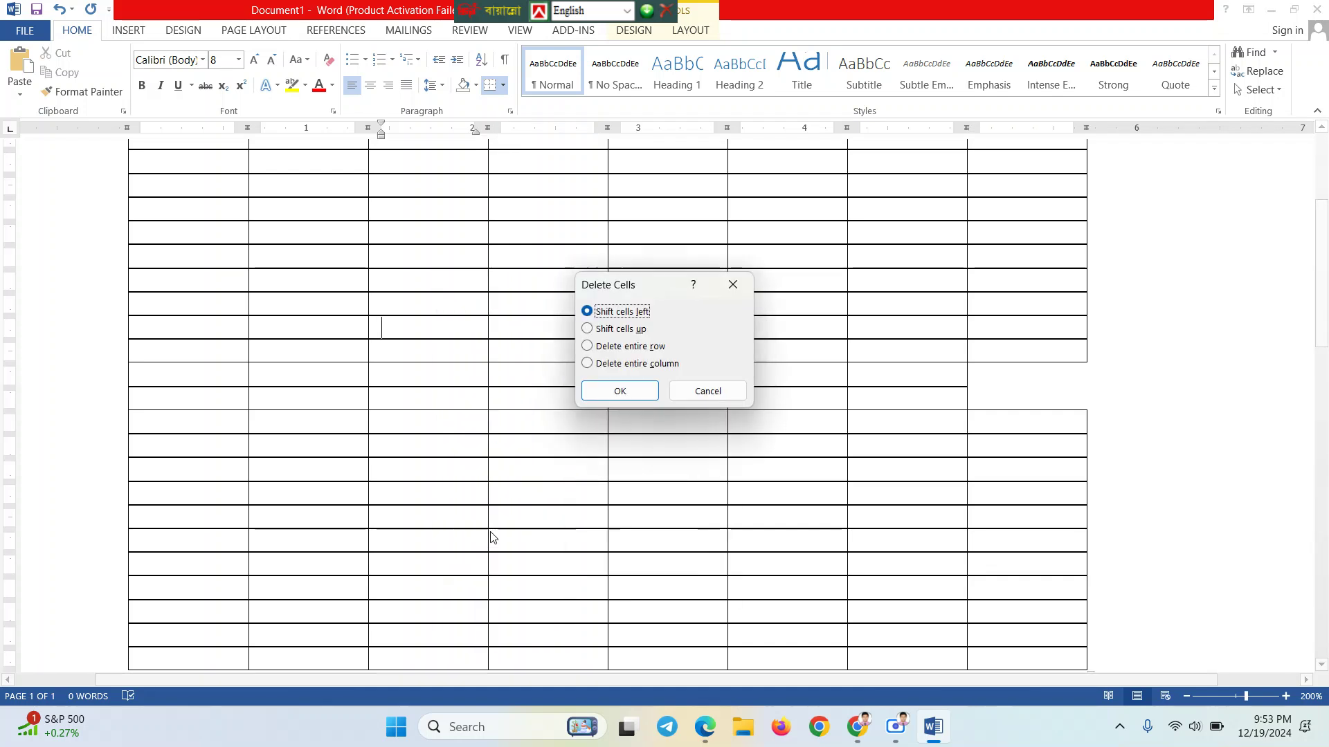
pyautogui.click(587, 330)
pyautogui.click(619, 393)
pyautogui.scroll(-3, 454, 520)
pyautogui.hotkey('ctrl', 'z')
pyautogui.hotkey('ctrl', 'z')
pyautogui.hotkey('ctrl', 'z')
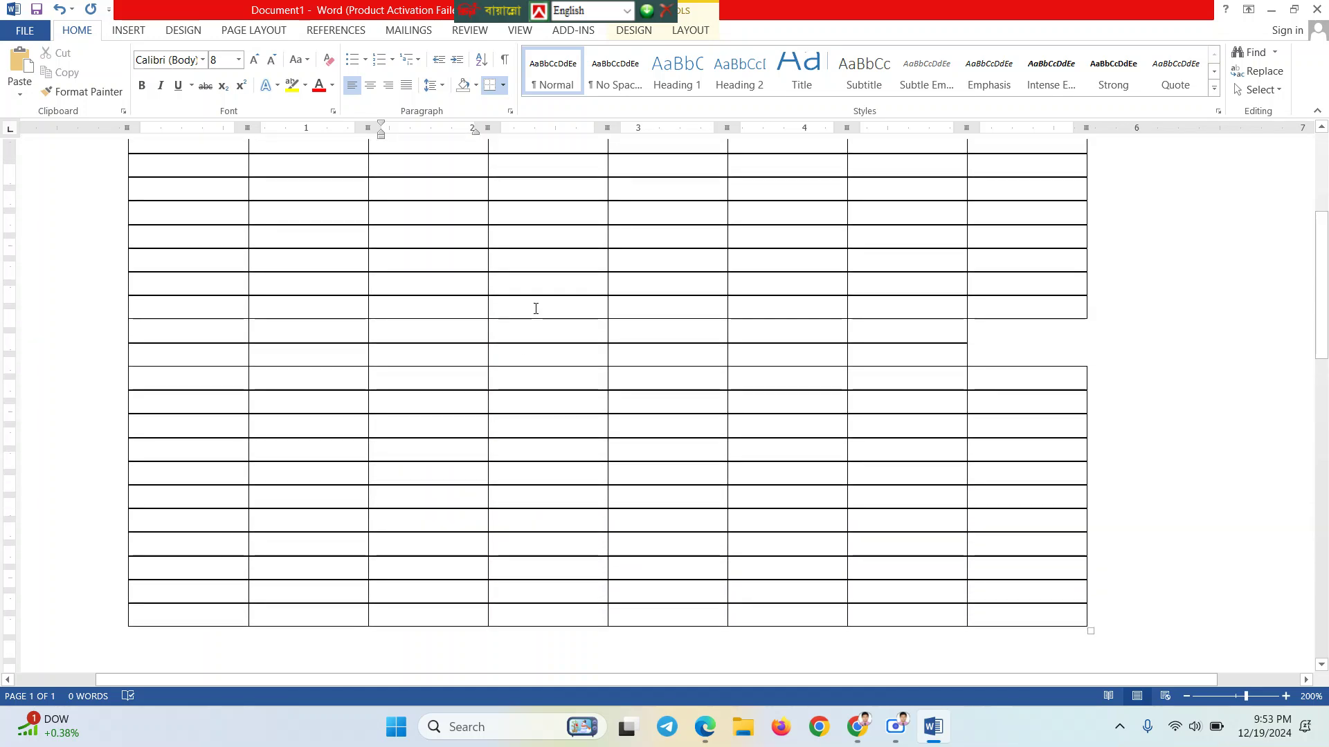
pyautogui.scroll(3, 535, 308)
pyautogui.scroll(-2, 534, 306)
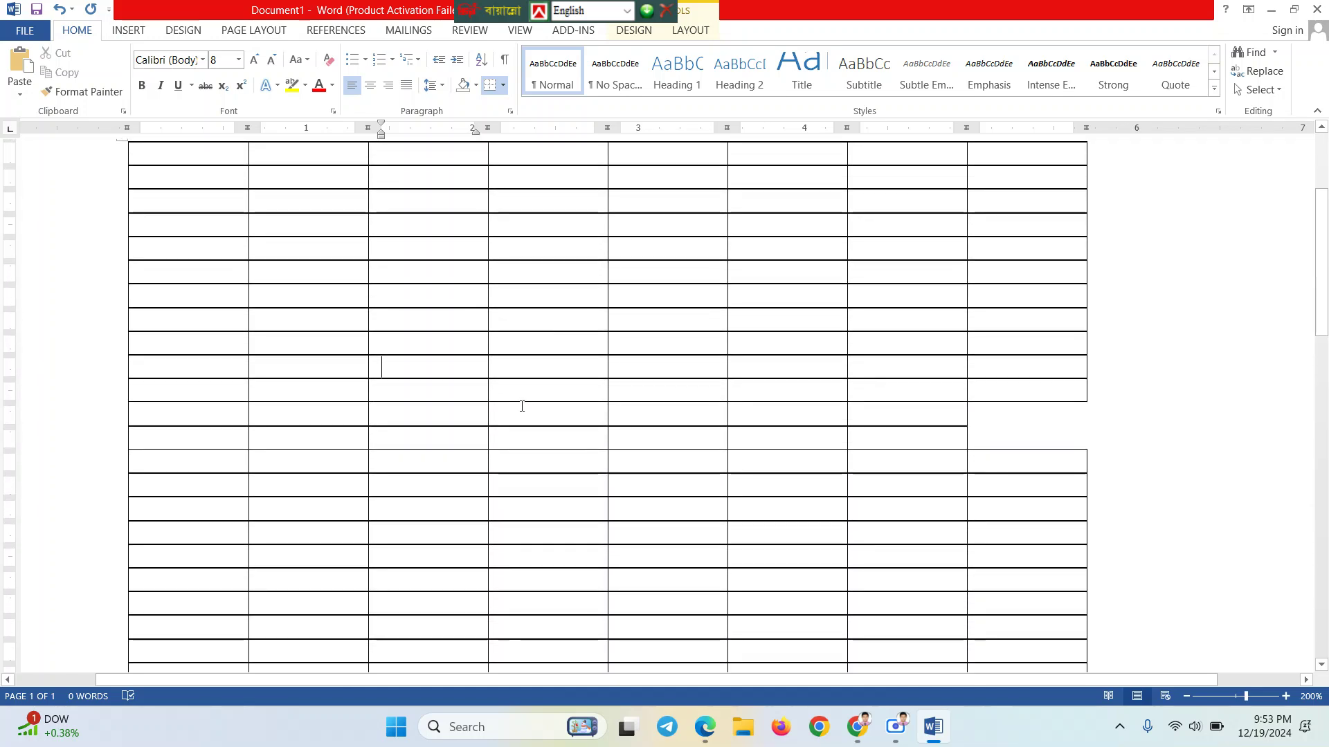
# Delete the fourth cell of row 12 with Shift cells up, and inspect the table's bottom rows
pyautogui.click(522, 406)
pyautogui.rightClick(522, 406)
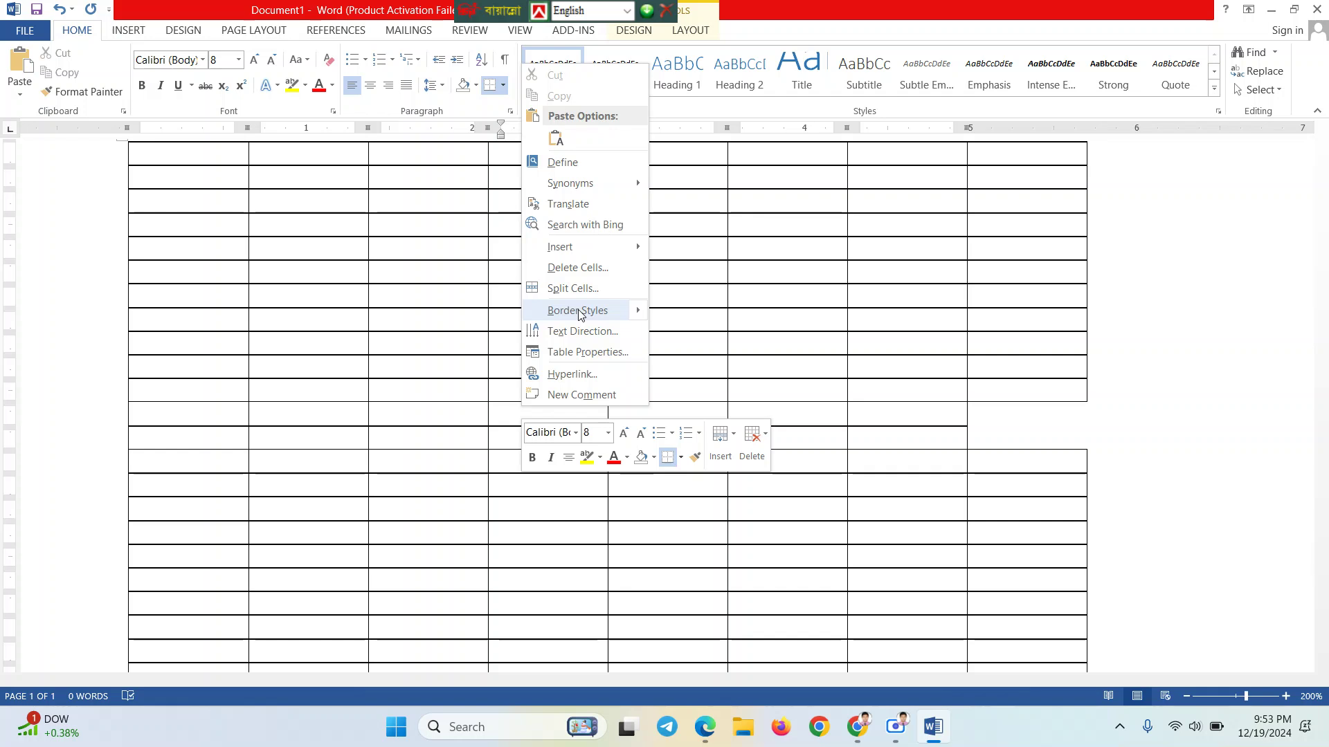
pyautogui.click(581, 269)
pyautogui.click(607, 329)
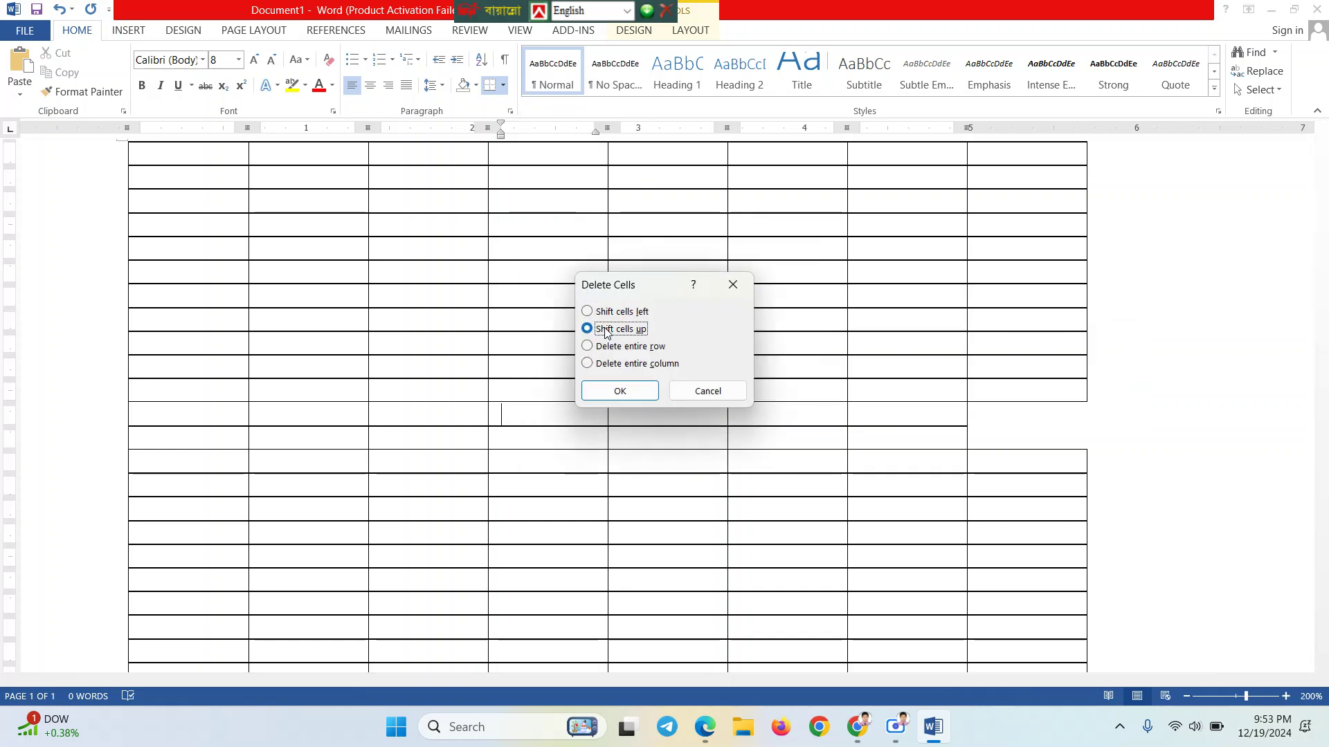
pyautogui.click(621, 392)
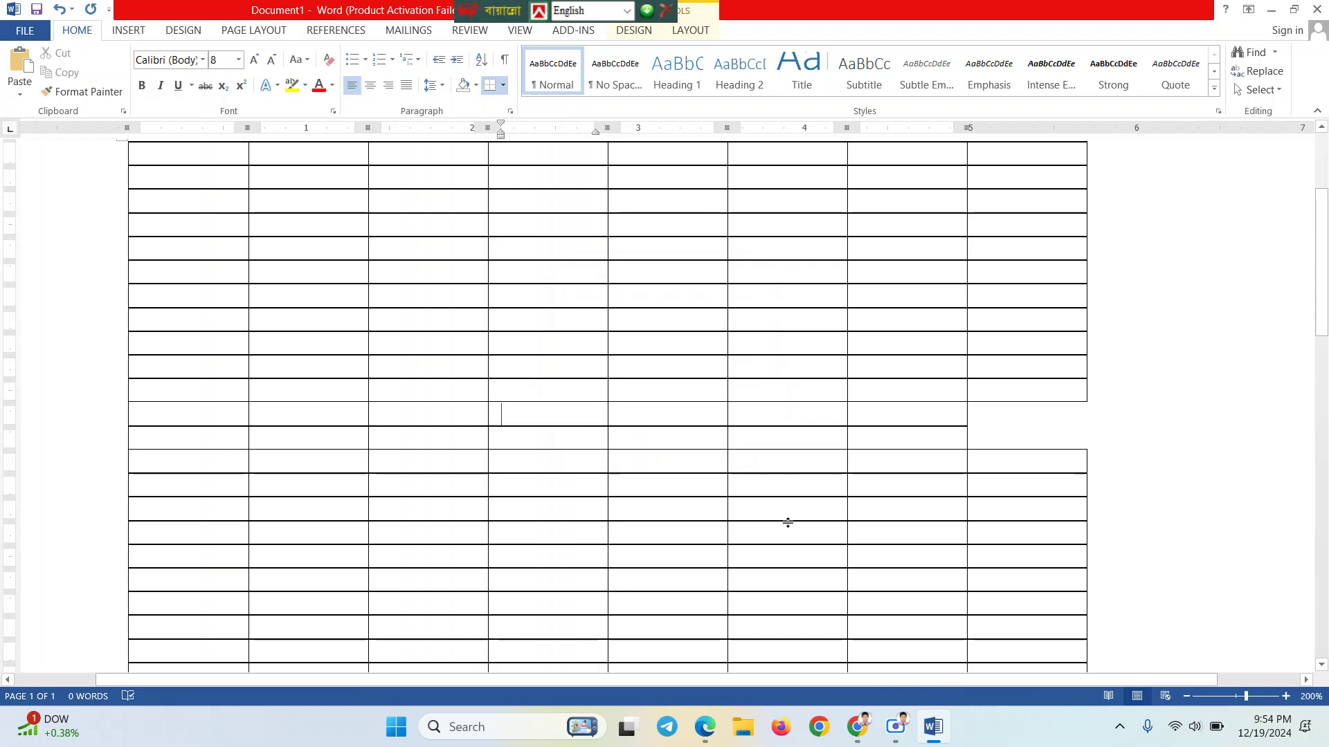
pyautogui.scroll(-3, 788, 523)
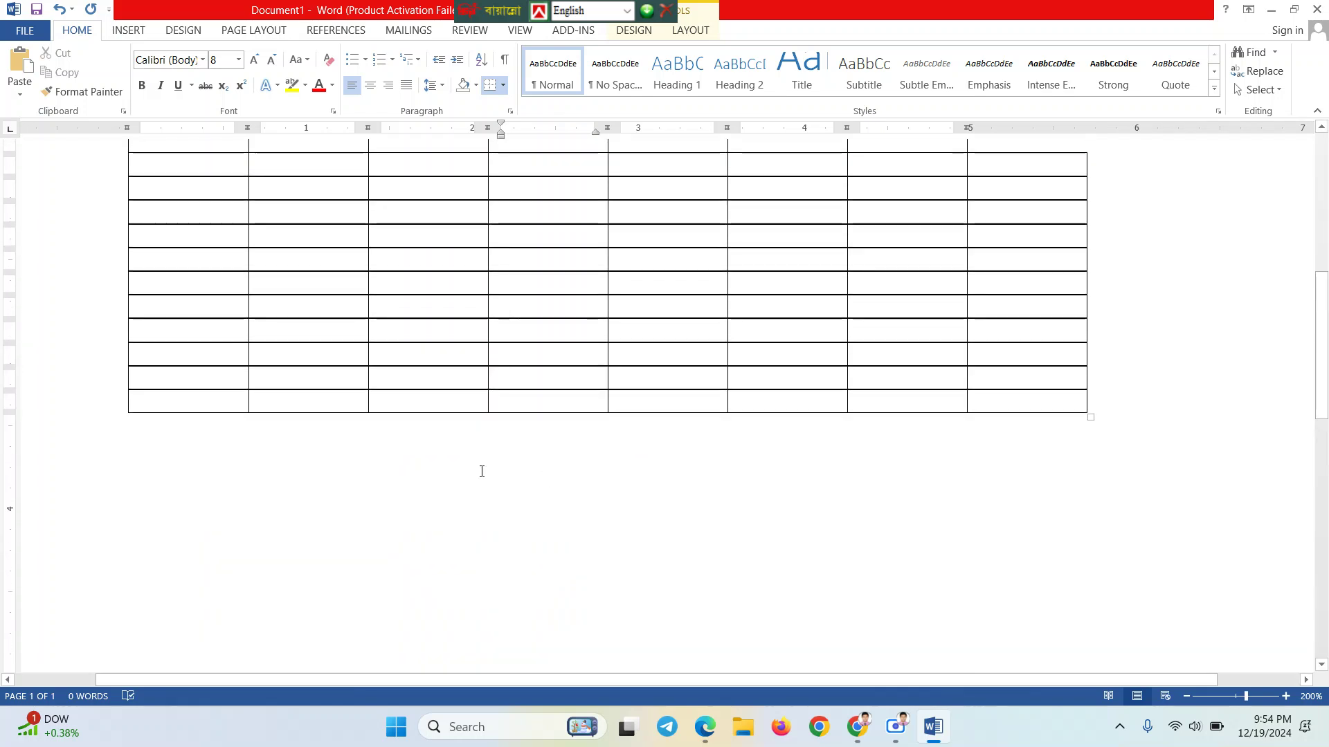
pyautogui.scroll(2, 305, 425)
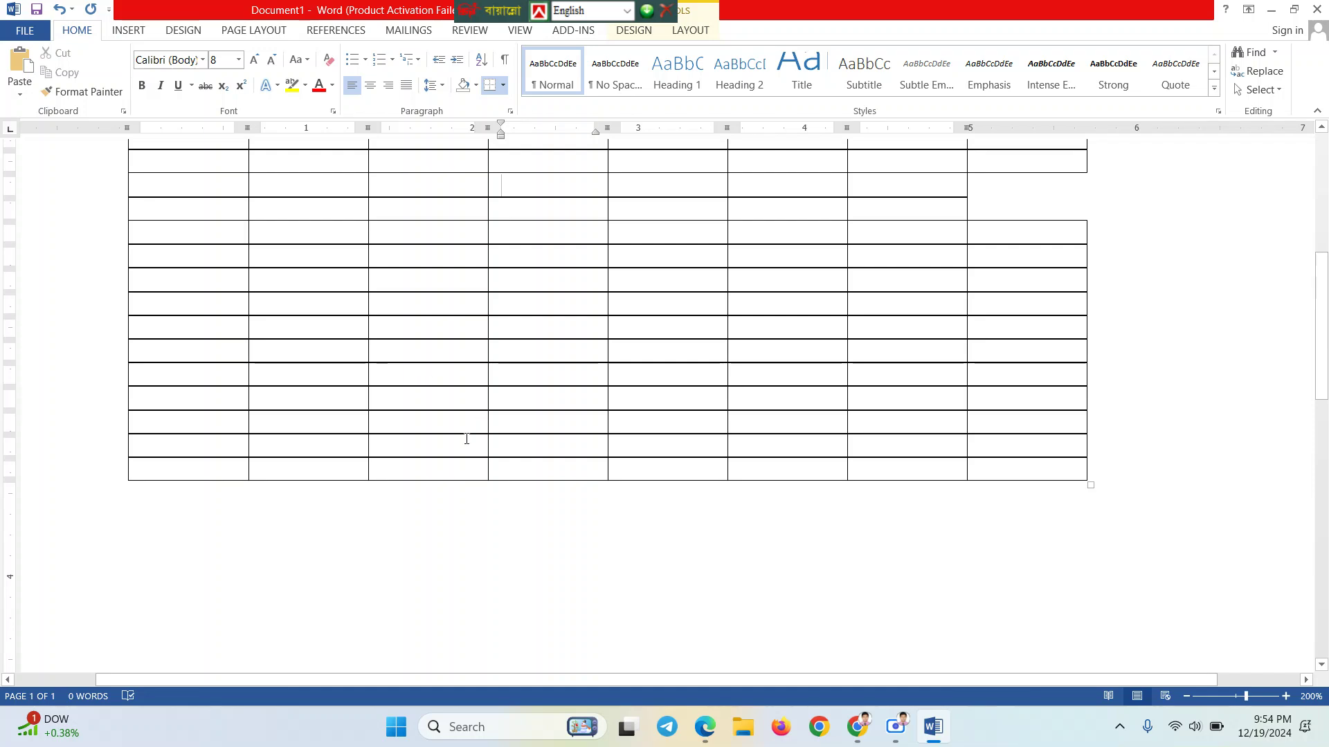
# View the Split Cells options for the last cell of the bottom row, and close them without splitting
pyautogui.click(1006, 475)
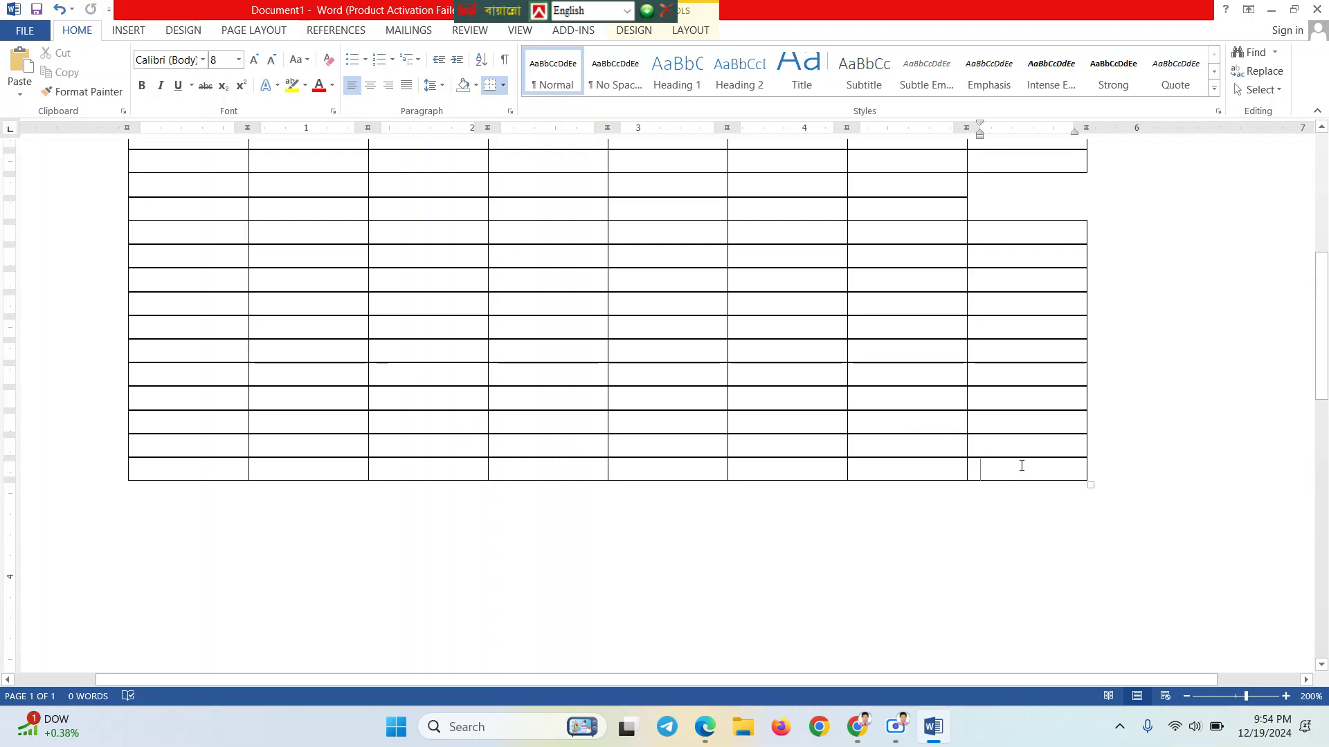
pyautogui.rightClick(1011, 468)
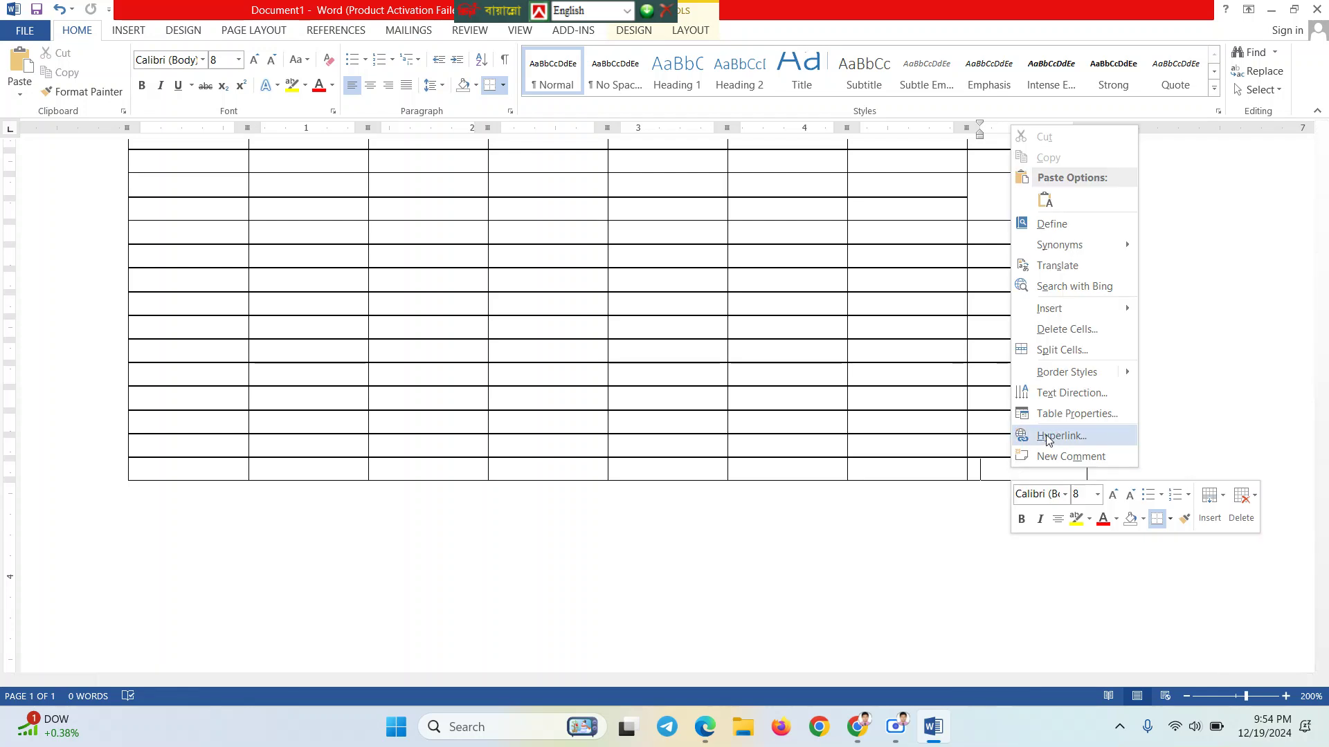
pyautogui.click(1083, 351)
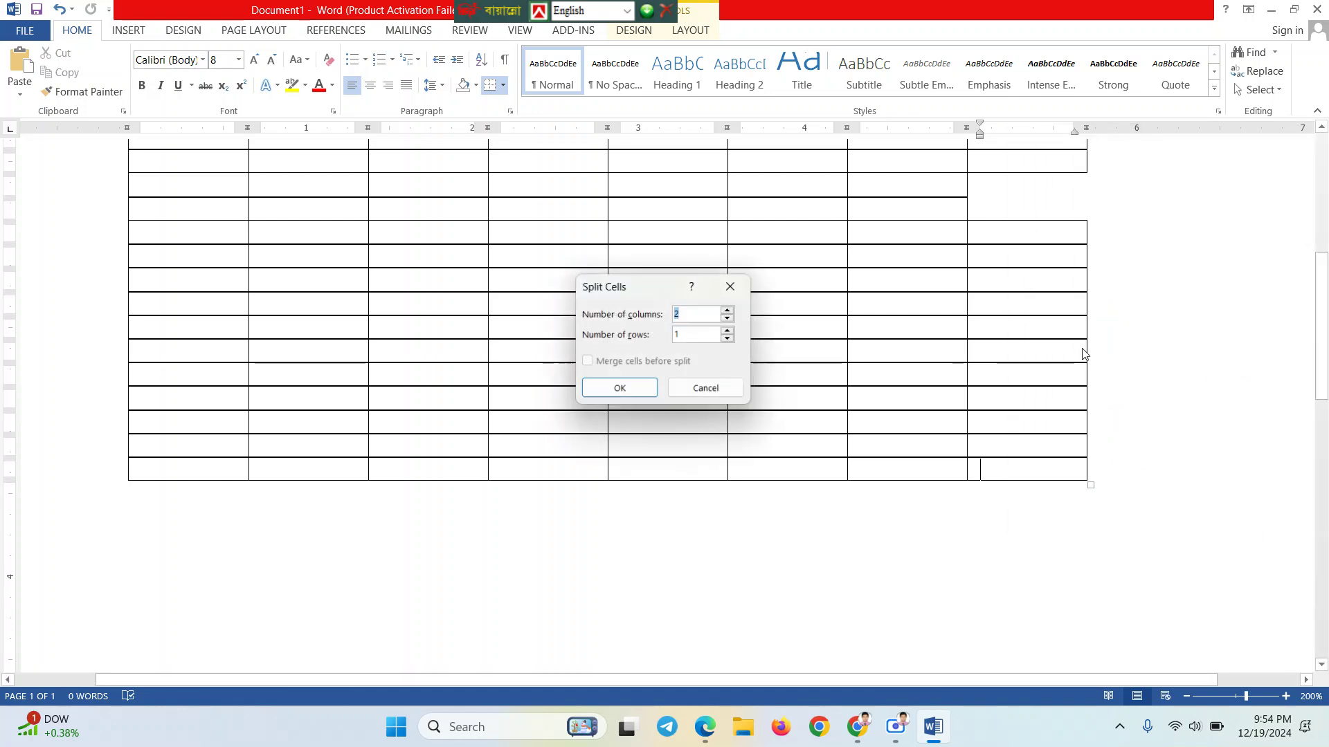
pyautogui.click(733, 285)
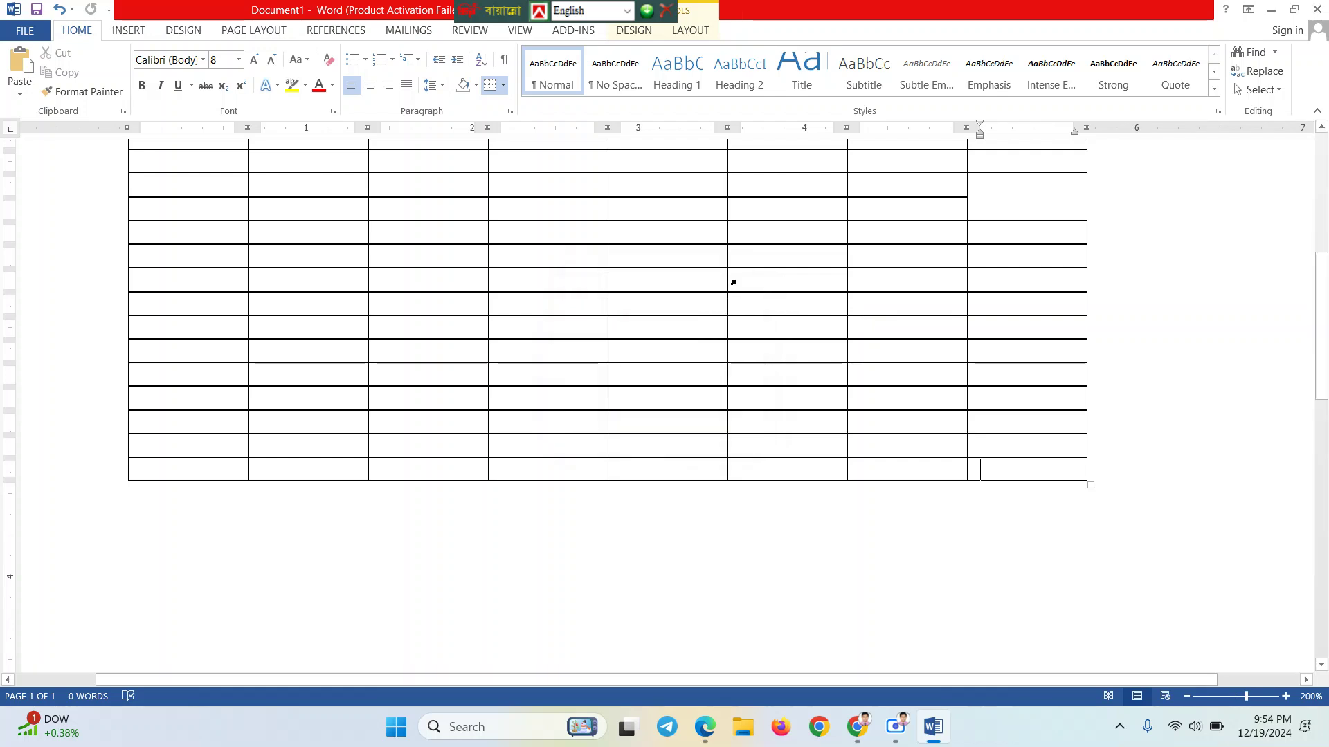
# Undo the table insertions and deletions back to the table of seven columns and ten rows
pyautogui.scroll(5, 752, 337)
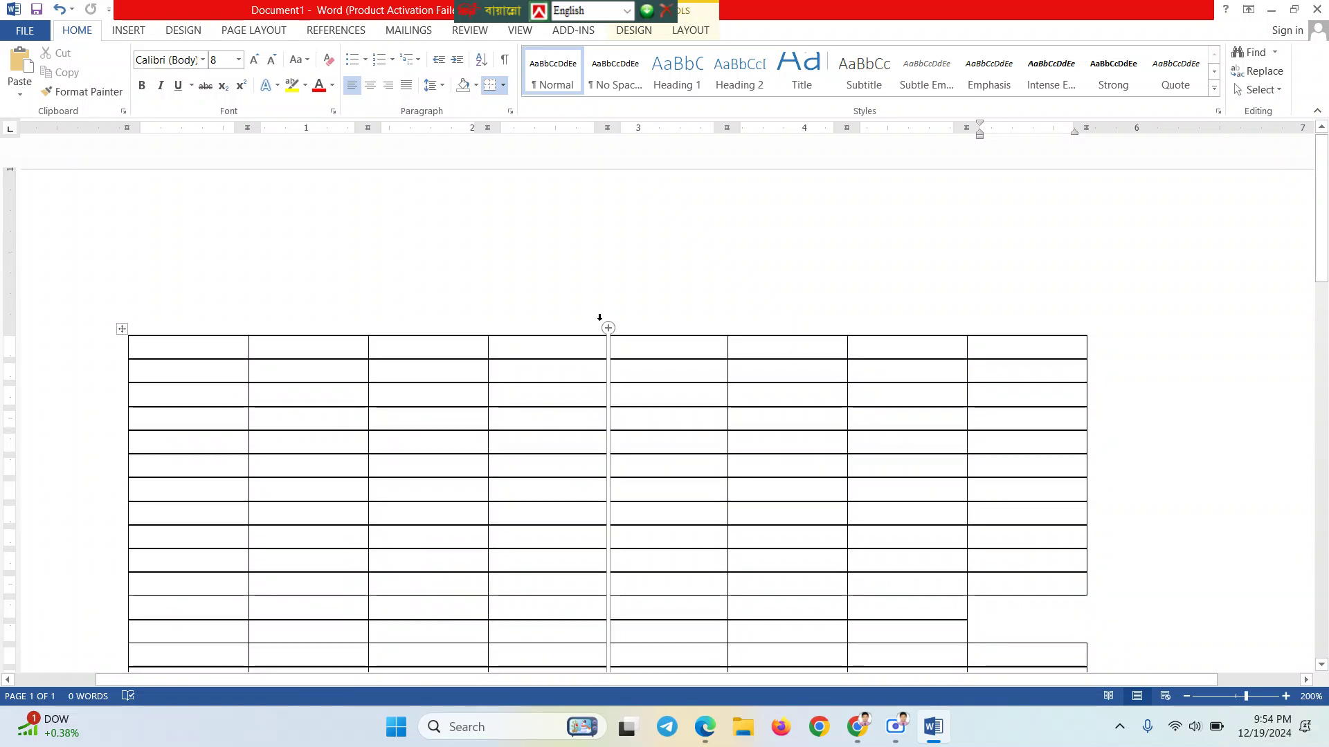
pyautogui.hotkey('ctrl', 'z')
pyautogui.hotkey('ctrl', 'z')
pyautogui.hotkey('ctrl', 'z')
pyautogui.hotkey('ctrl', 'z')
pyautogui.hotkey('ctrl', 'z')
pyautogui.hotkey('ctrl', 'z')
pyautogui.hotkey('ctrl', 'z')
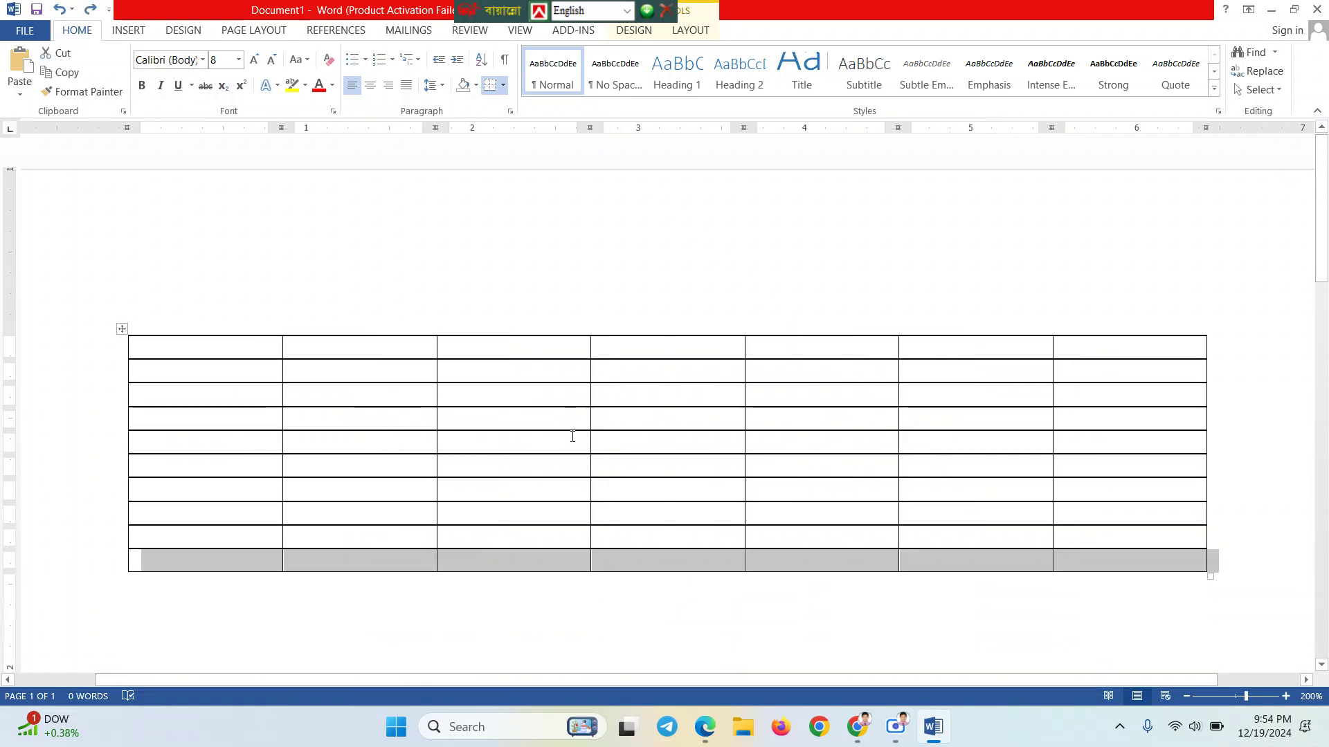
# Split the last cell of row 5 into 2 columns and 1 row, and check the two resulting cells
pyautogui.scroll(-1, 572, 437)
pyautogui.click(498, 424)
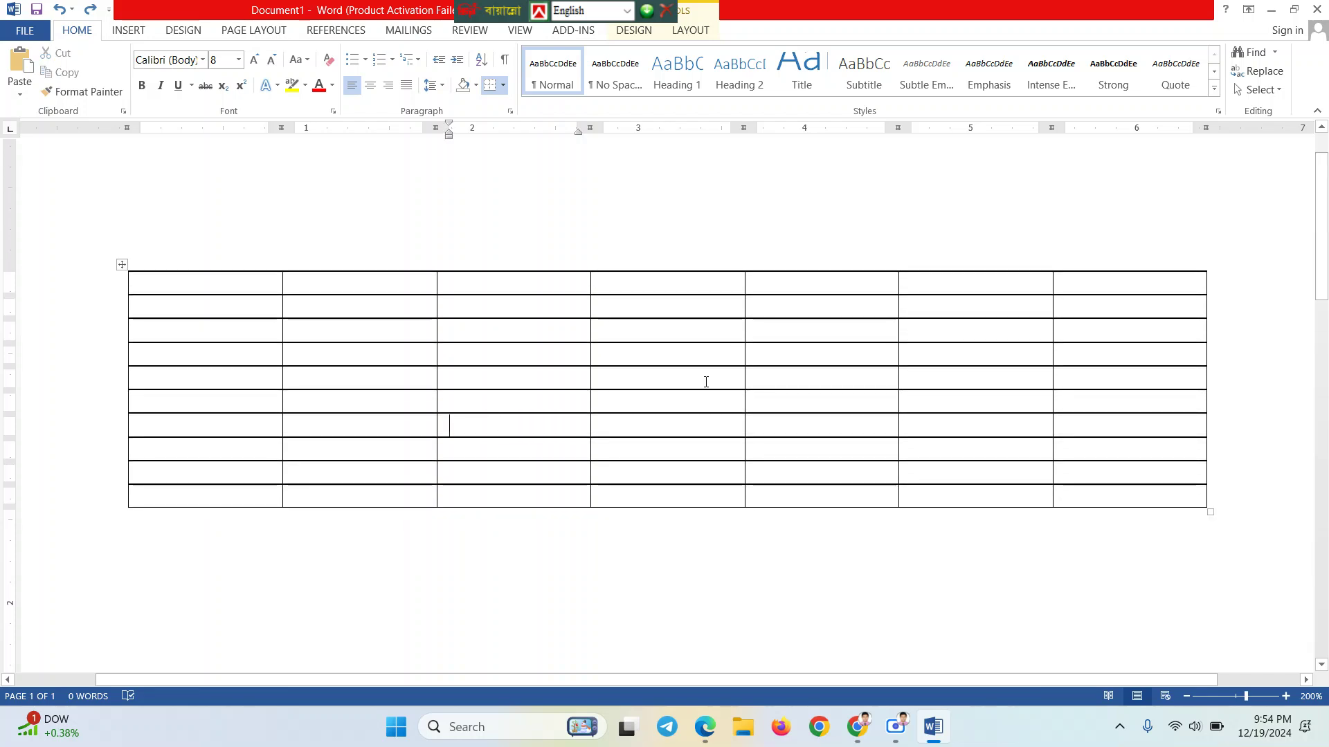
pyautogui.click(1105, 375)
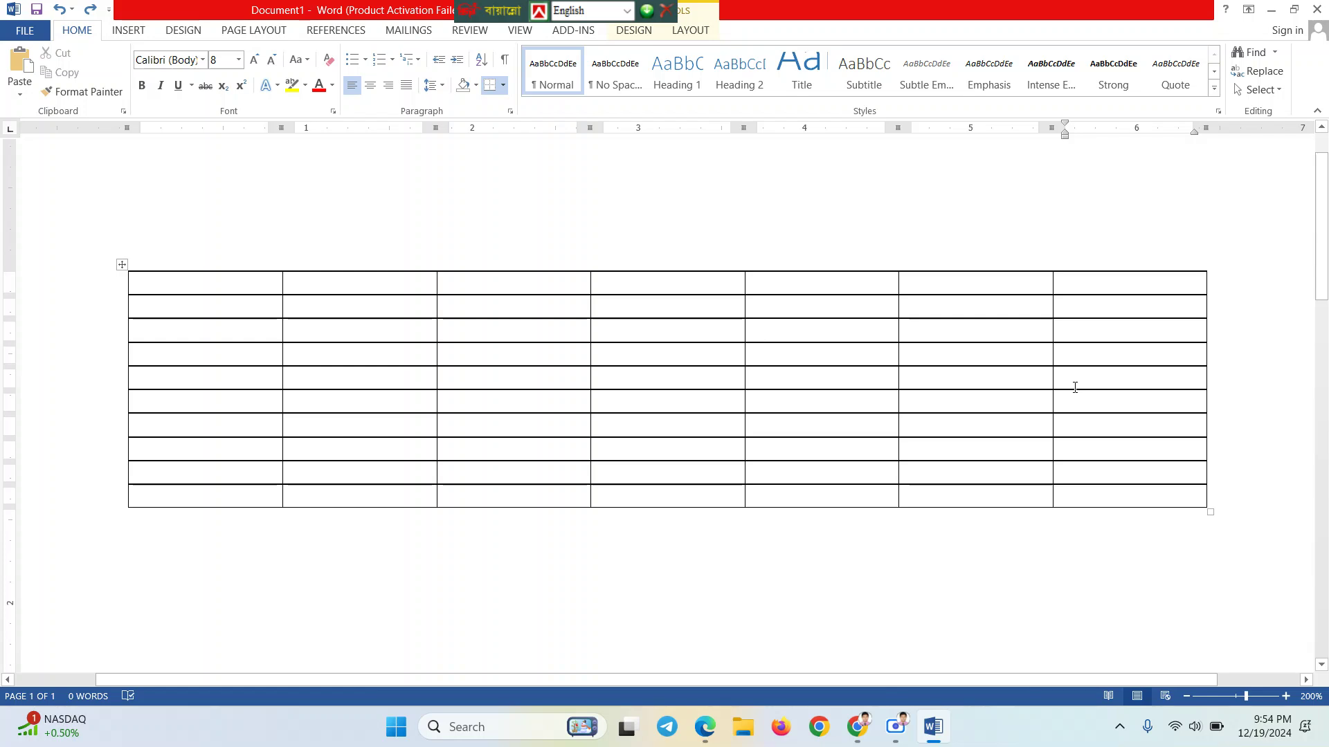
pyautogui.rightClick(1072, 366)
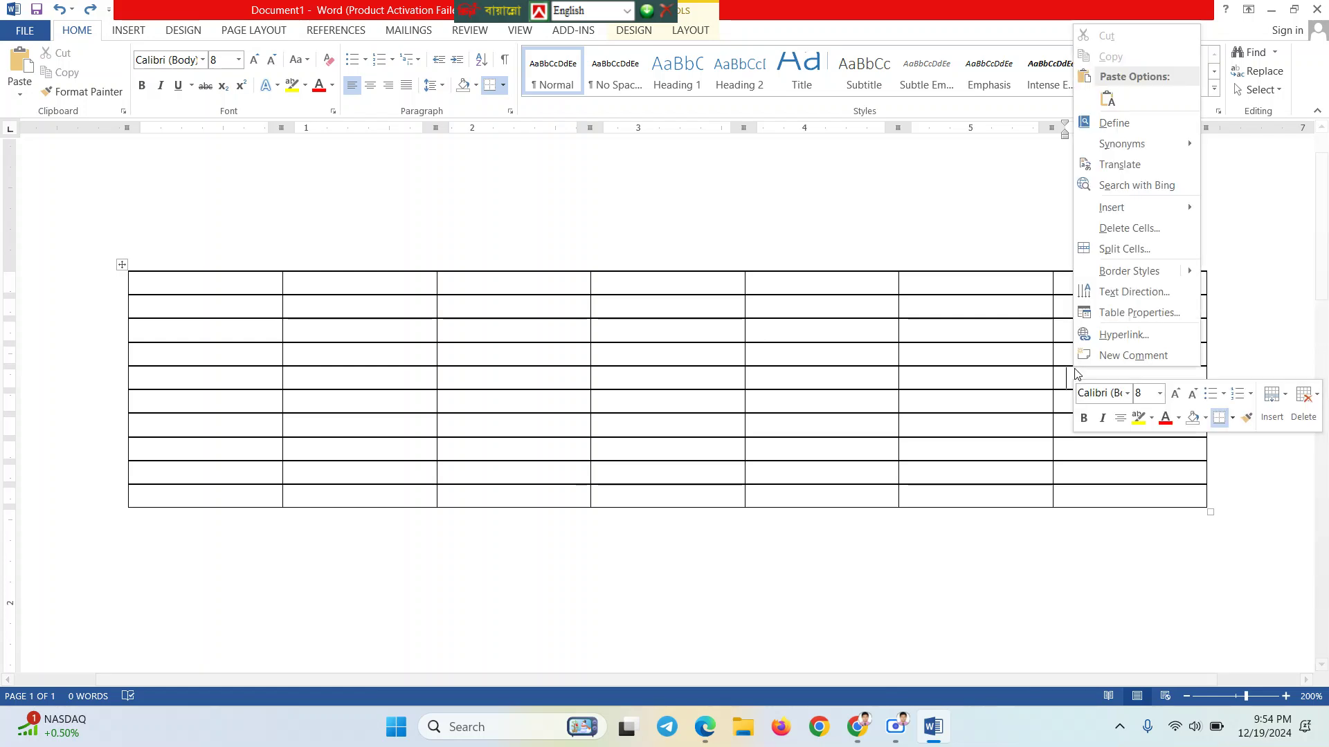
pyautogui.click(1131, 256)
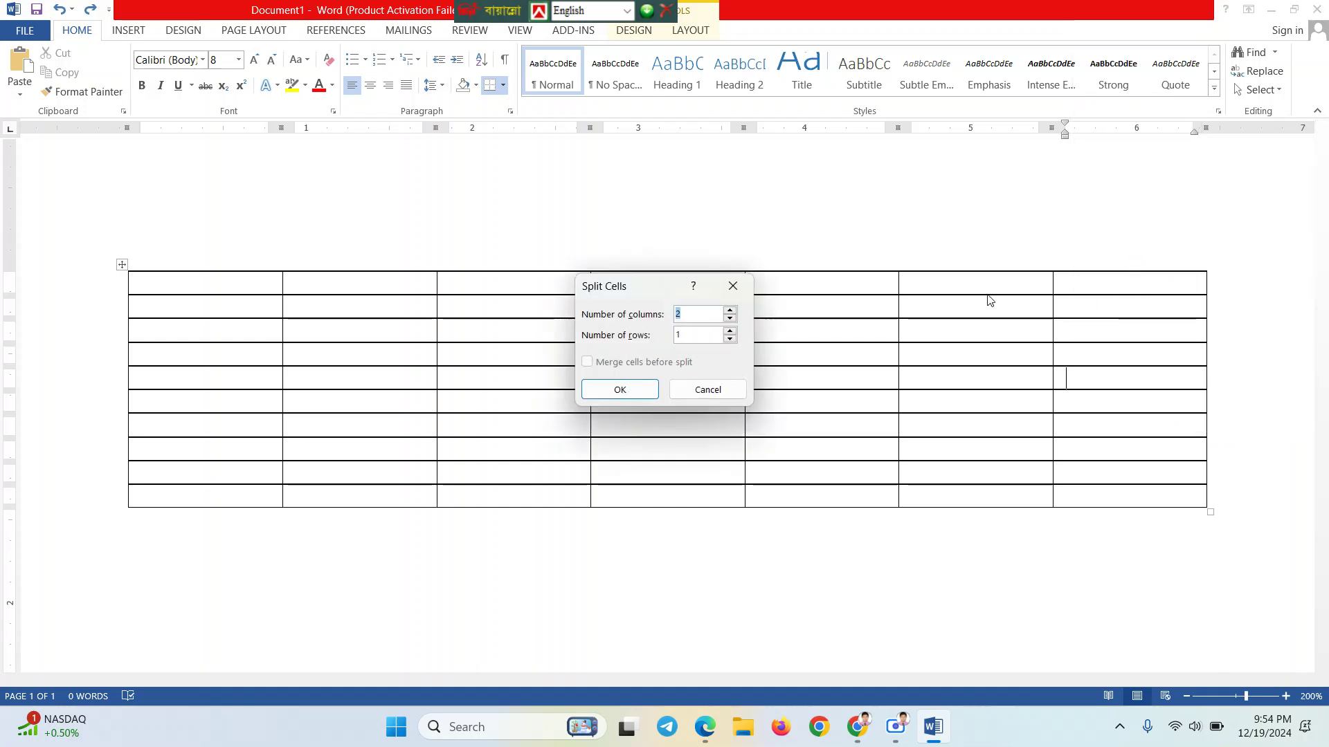
pyautogui.moveTo(623, 295); pyautogui.dragTo(481, 280)
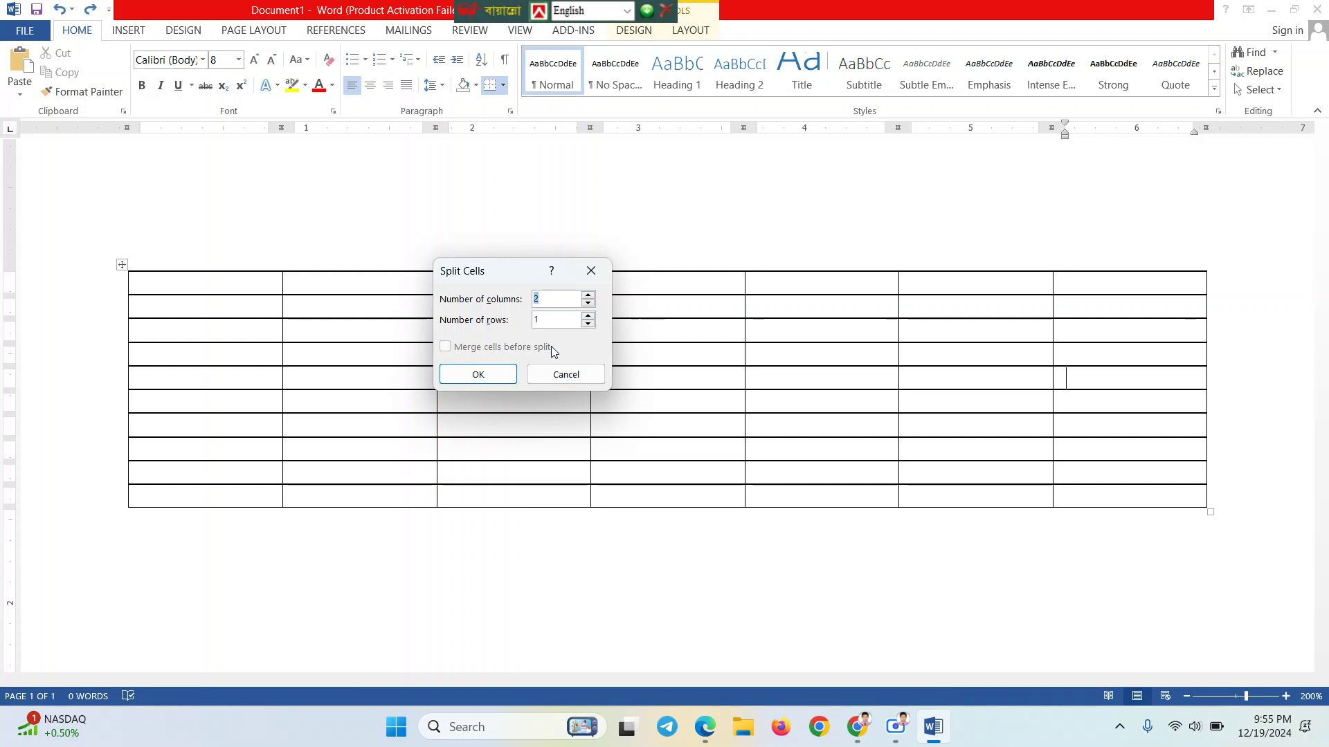
pyautogui.click(501, 373)
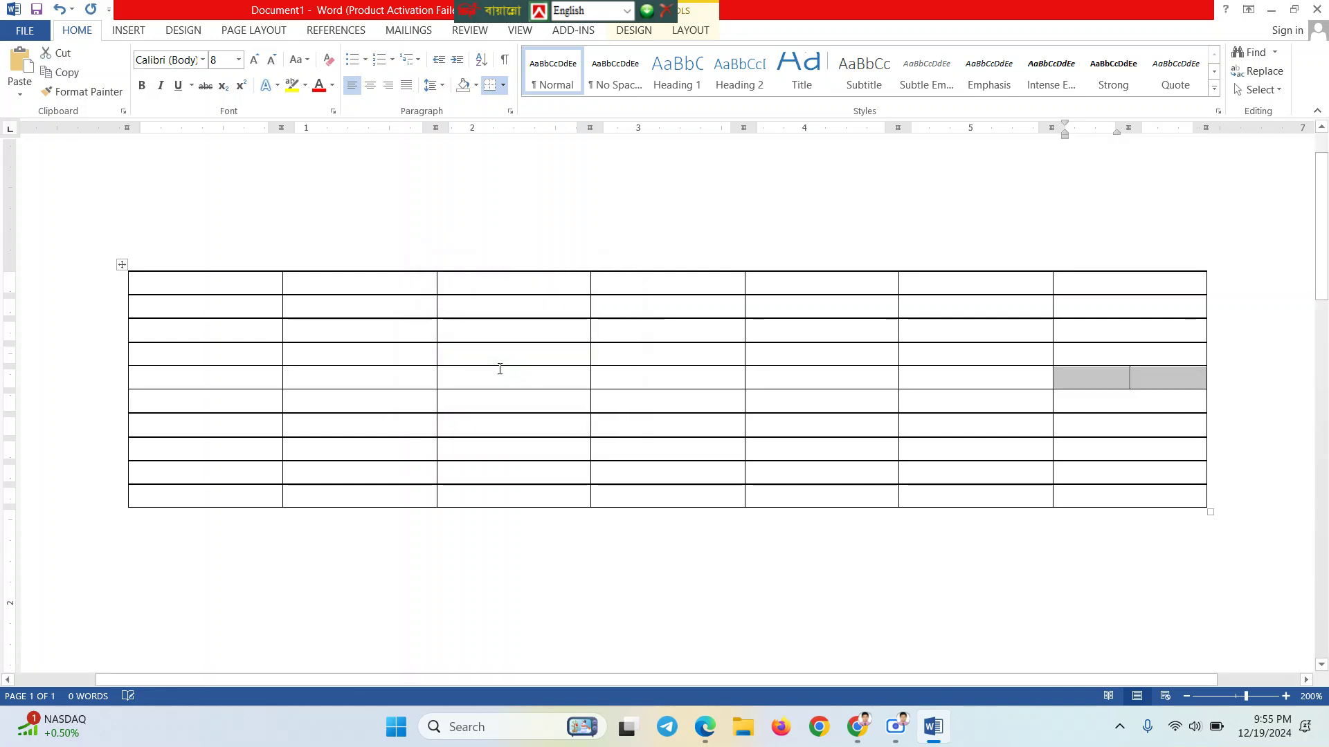
pyautogui.click(1088, 382)
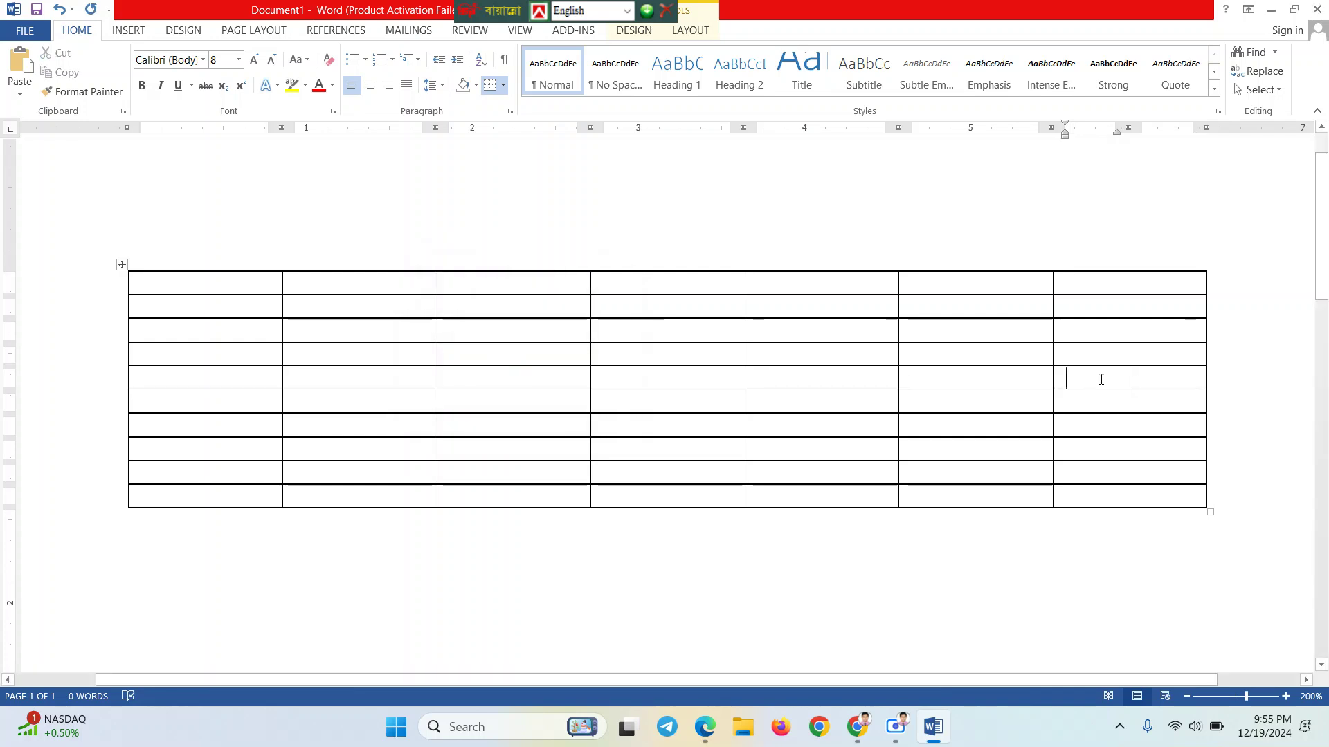
pyautogui.moveTo(1126, 374); pyautogui.dragTo(1157, 376)
pyautogui.click(1116, 374)
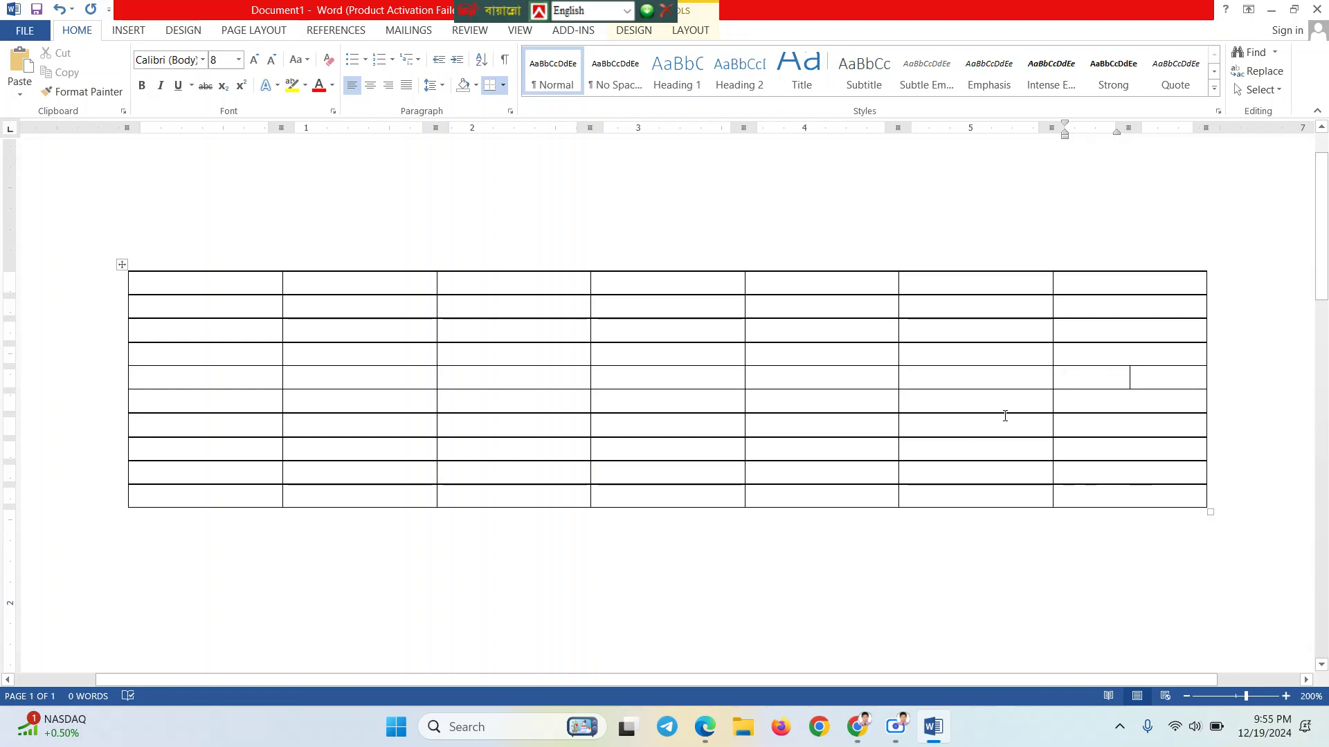
# Split the last cell of the bottom row into 3 columns and 3 rows
pyautogui.click(1088, 500)
pyautogui.rightClick(1093, 502)
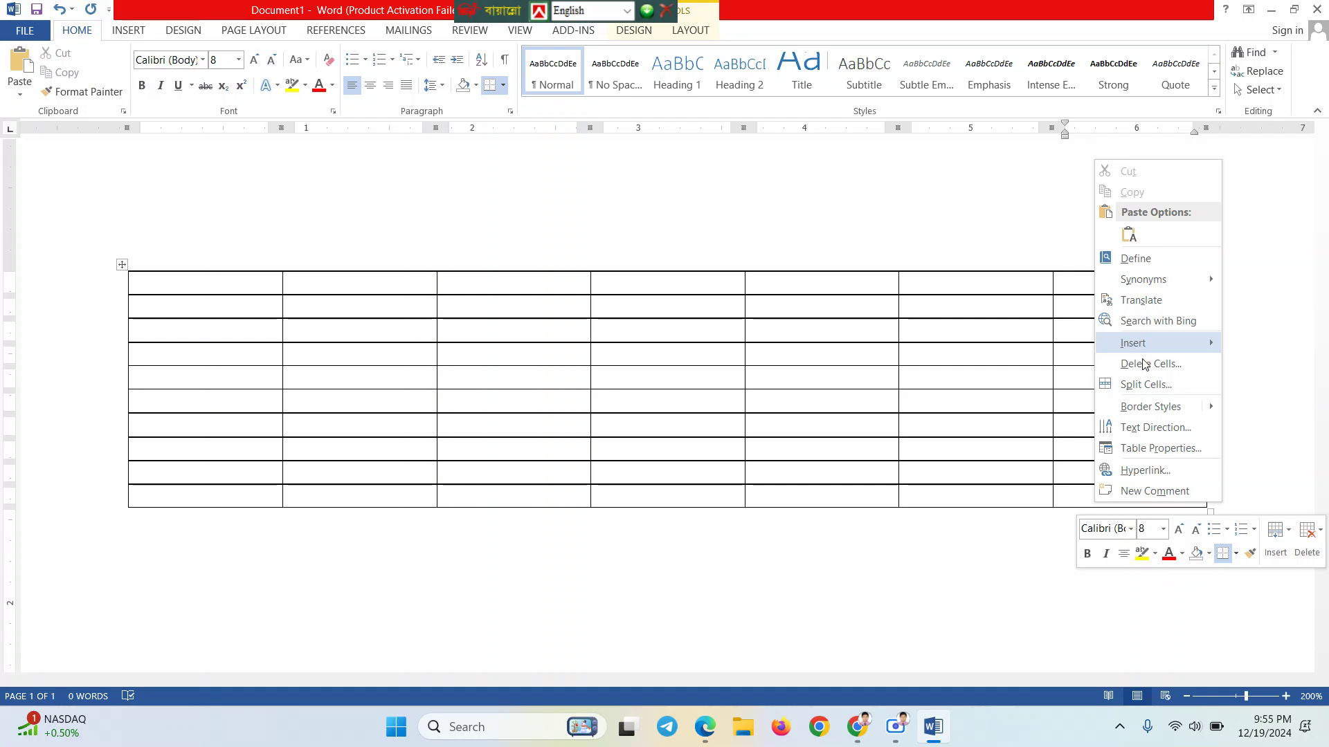
pyautogui.click(1145, 385)
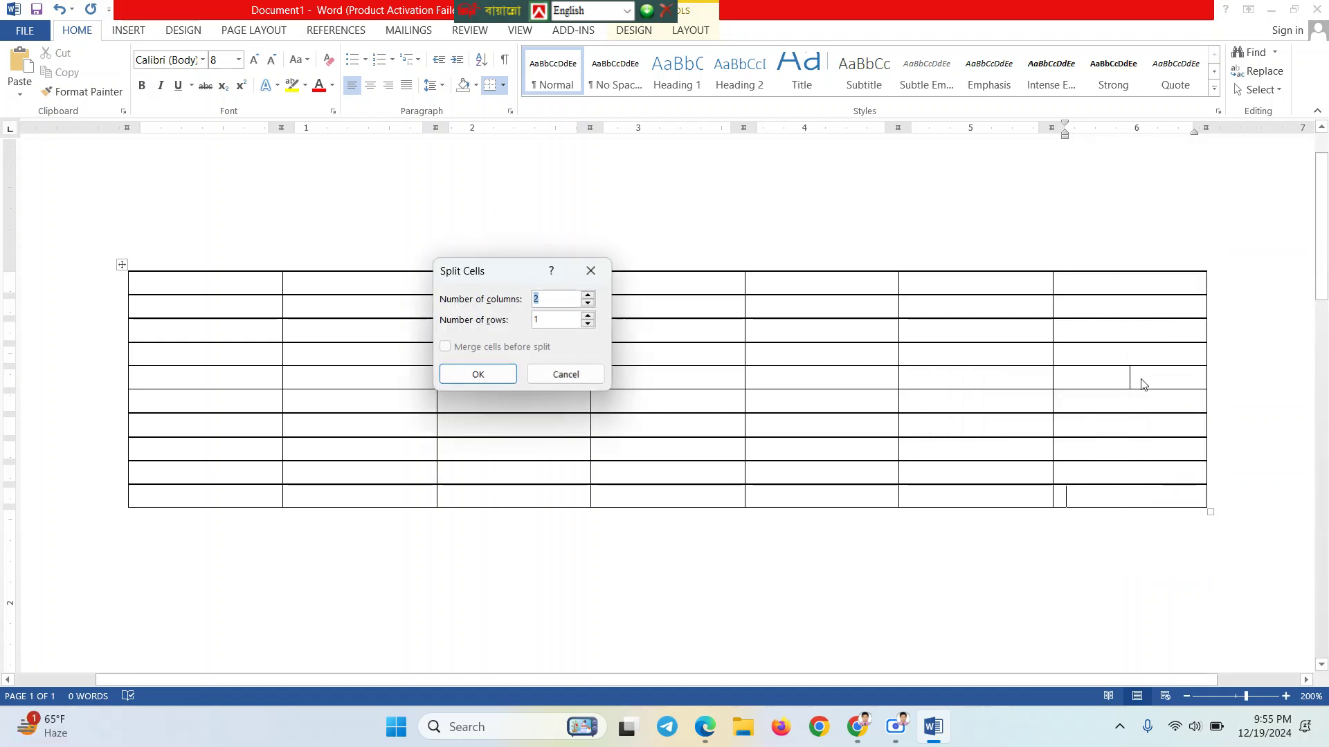
pyautogui.click(589, 303)
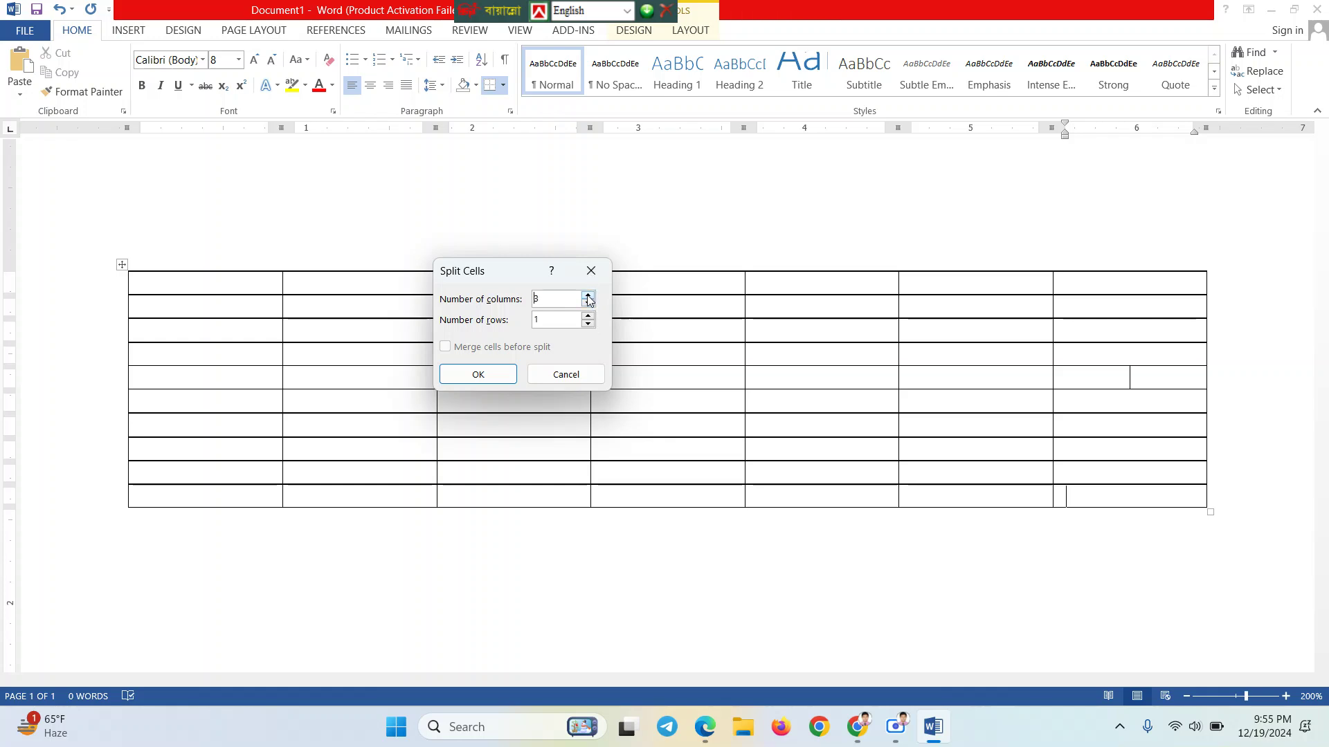
pyautogui.click(589, 317)
pyautogui.click(589, 317)
pyautogui.click(493, 374)
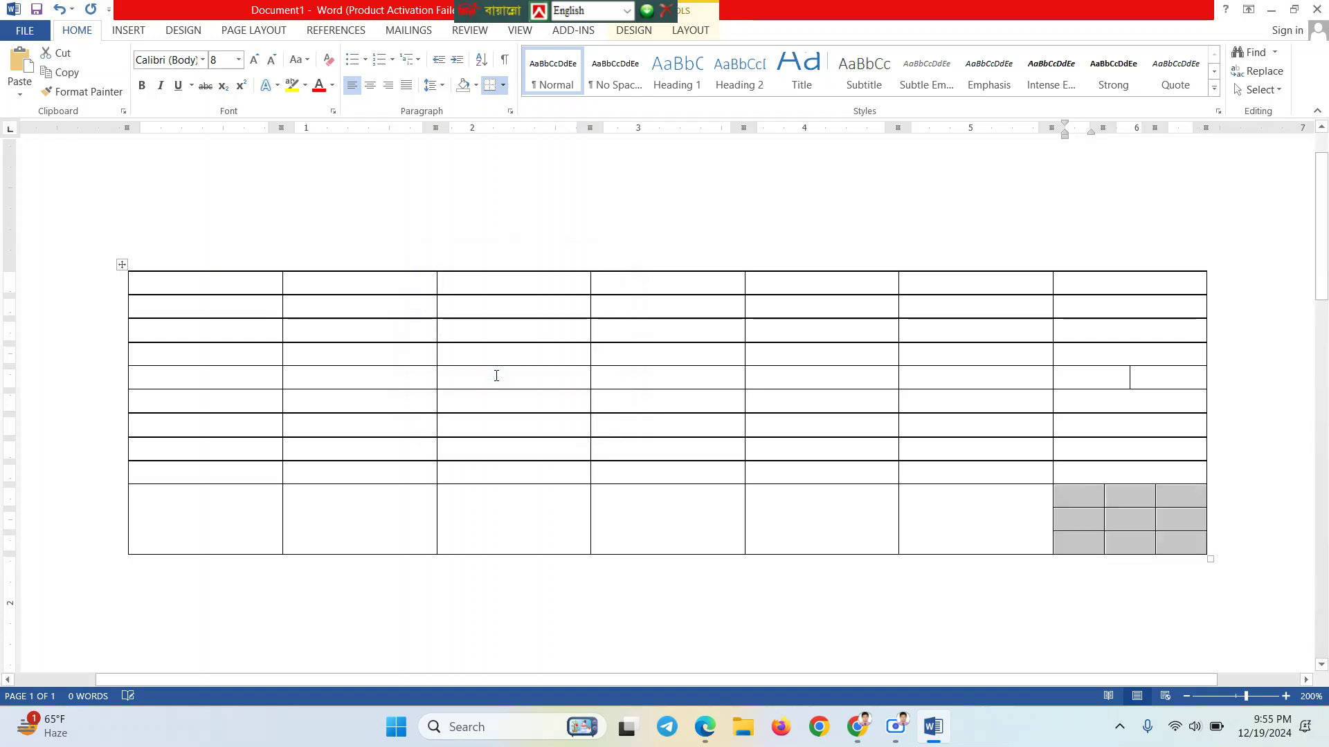
pyautogui.click(1143, 551)
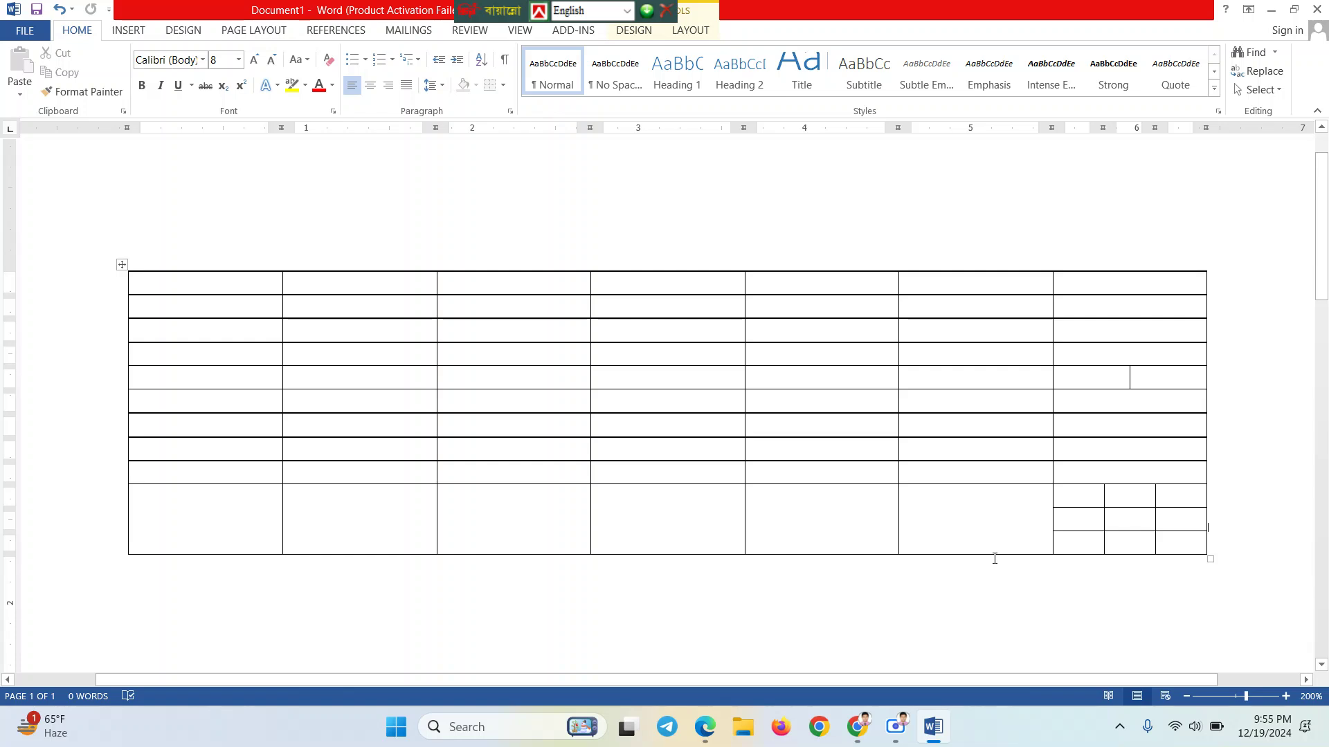
# Undo both cell splits and the row insertion made before them
pyautogui.hotkey('ctrl', 'z')
pyautogui.hotkey('ctrl', 'z')
pyautogui.hotkey('ctrl', 'z')
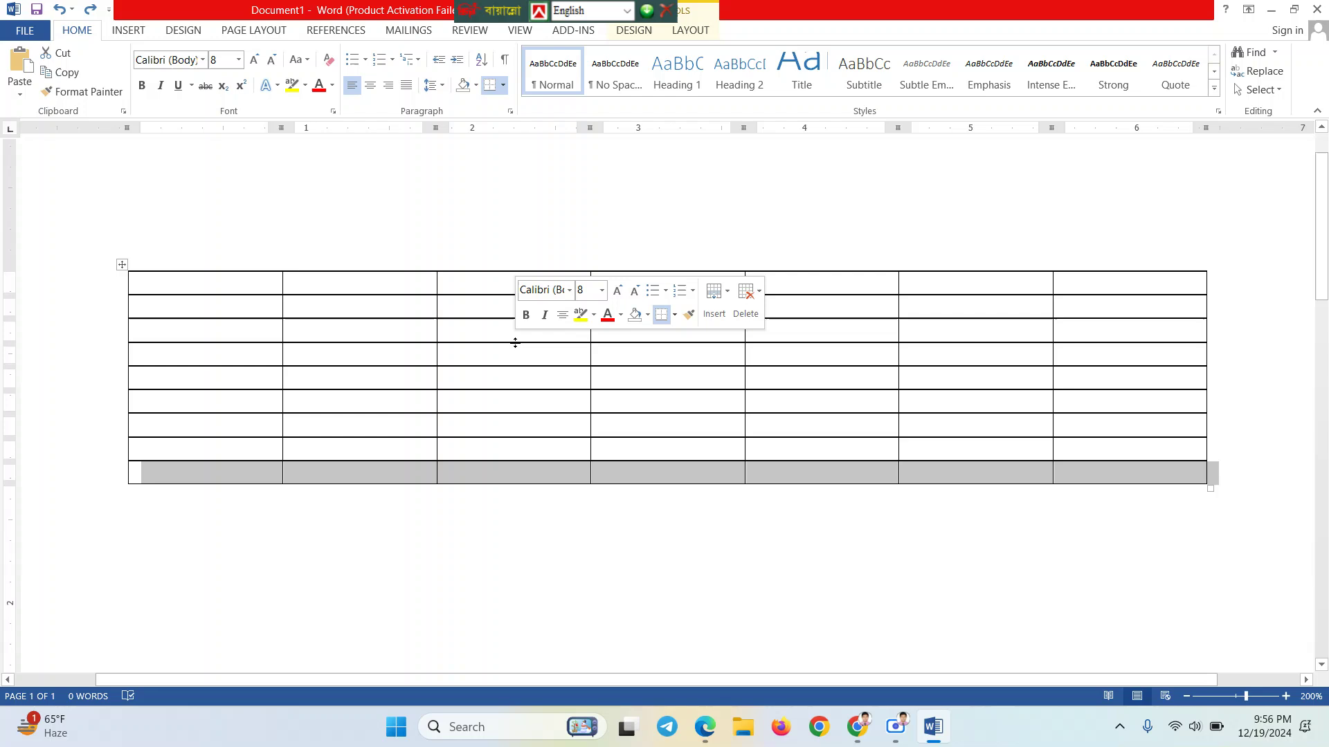
pyautogui.click(505, 360)
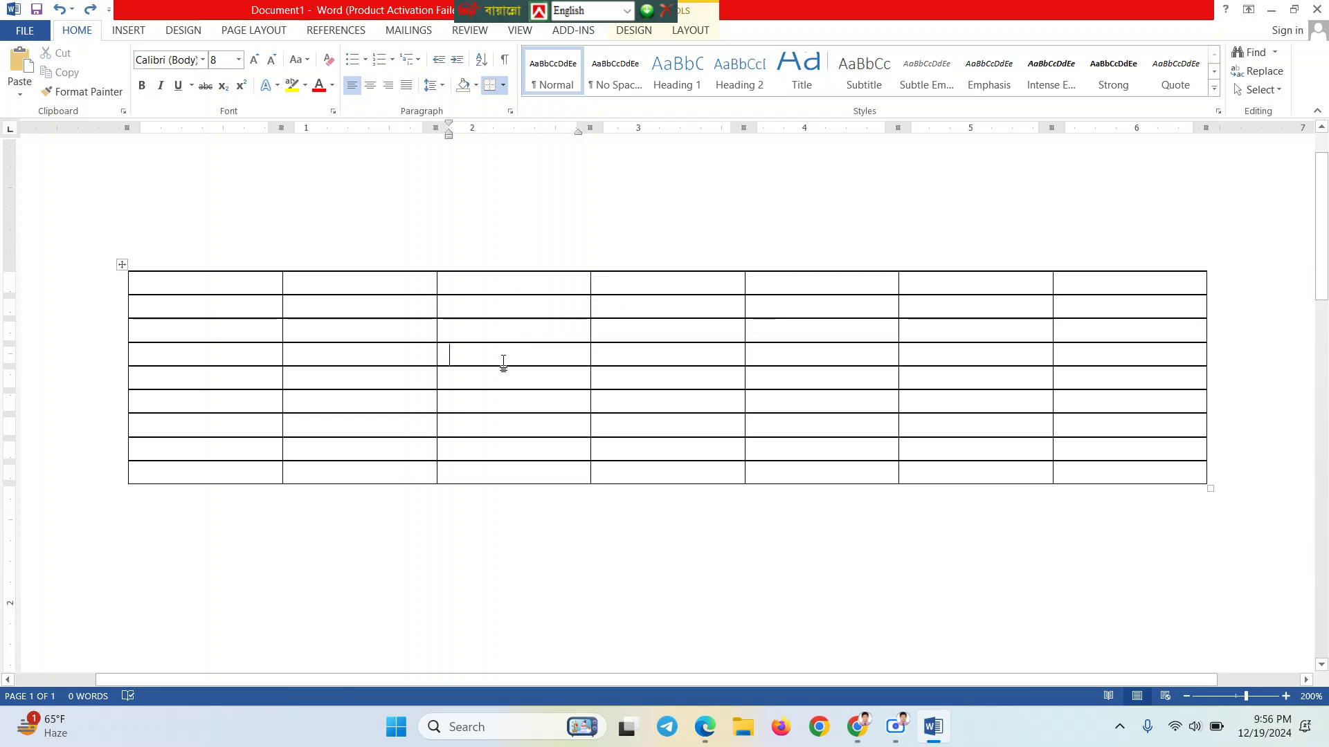
pyautogui.rightClick(503, 360)
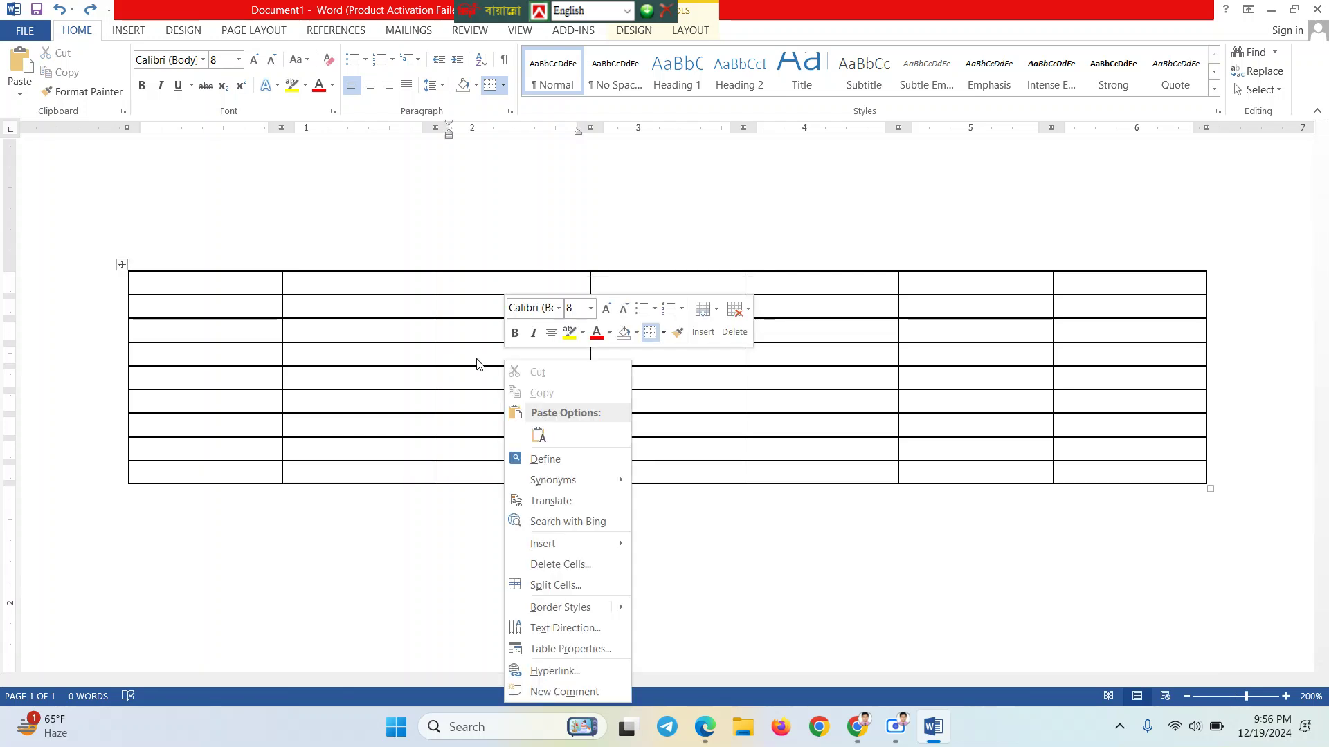
pyautogui.click(465, 538)
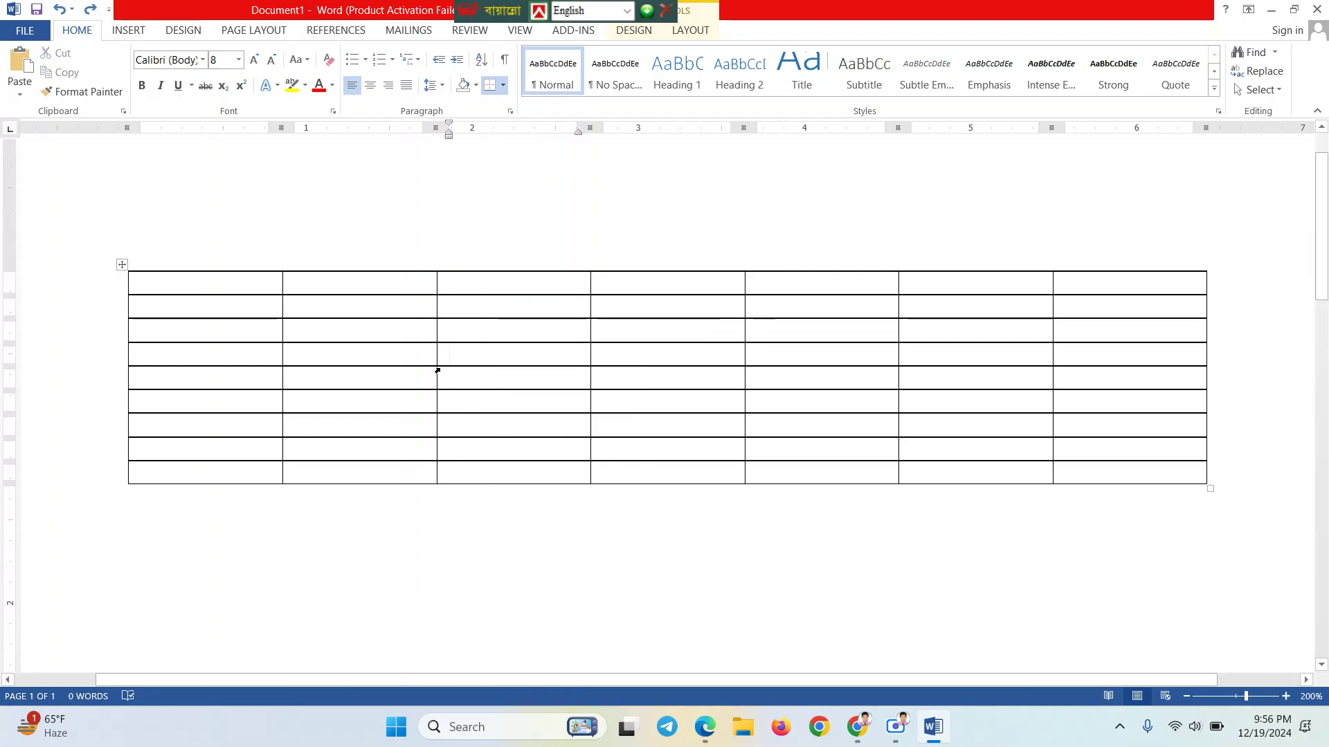
pyautogui.click(122, 265)
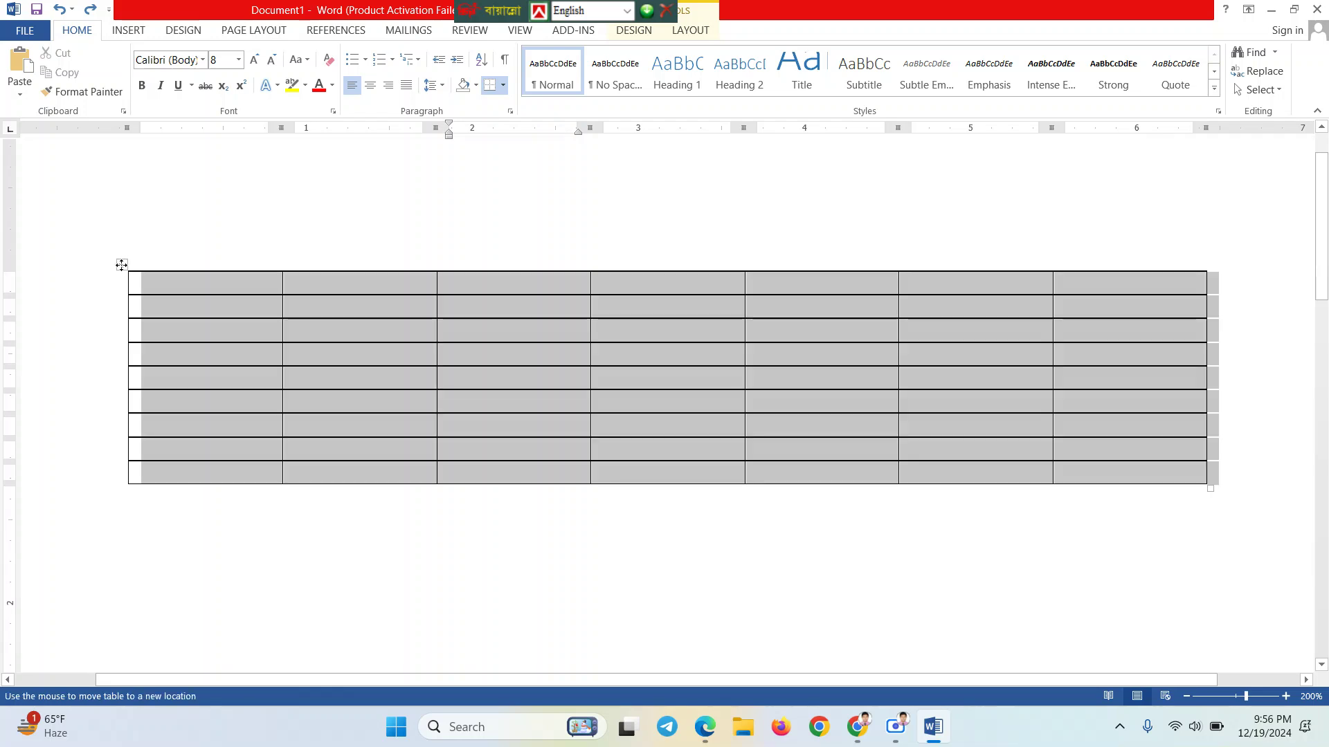
pyautogui.click(622, 351)
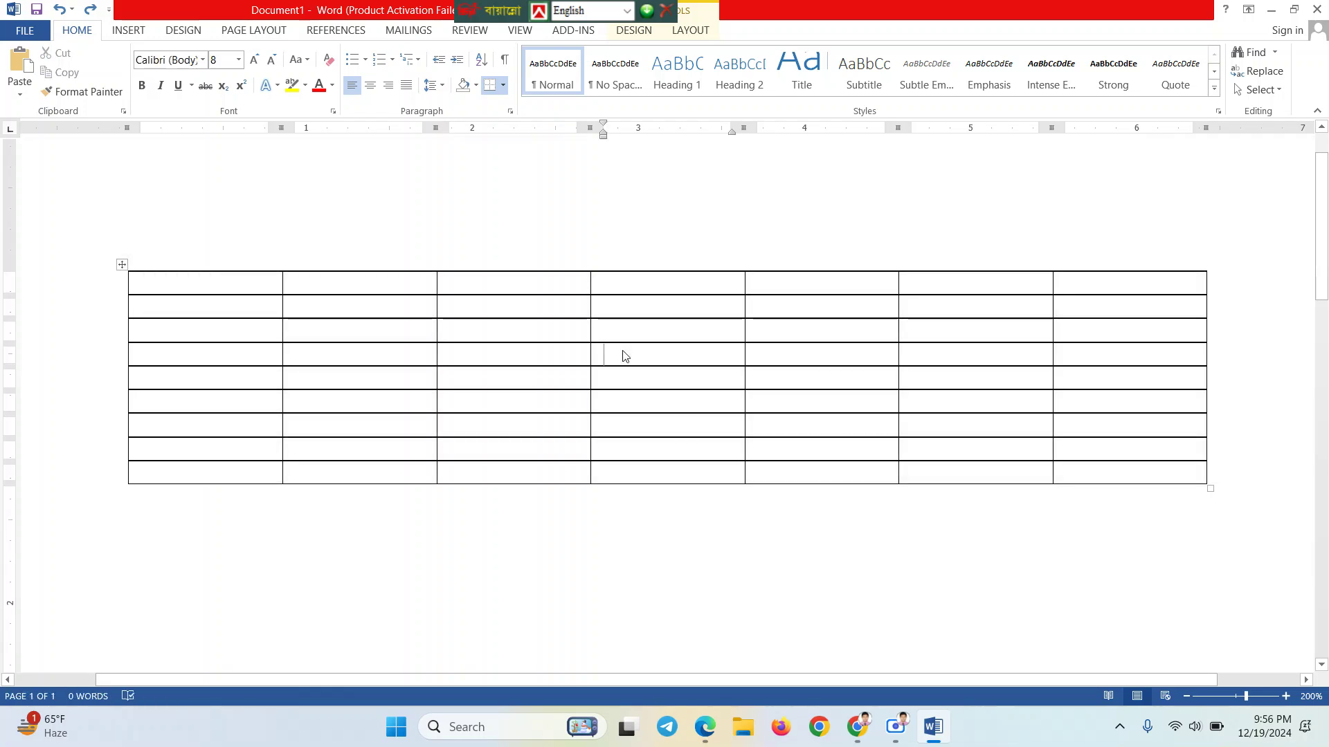
# Split the fourth cell of row 4 into 2 columns and 3 rows, with Merge cells before split enabled
pyautogui.rightClick(622, 356)
pyautogui.click(589, 353)
pyautogui.click(588, 355)
pyautogui.click(594, 359)
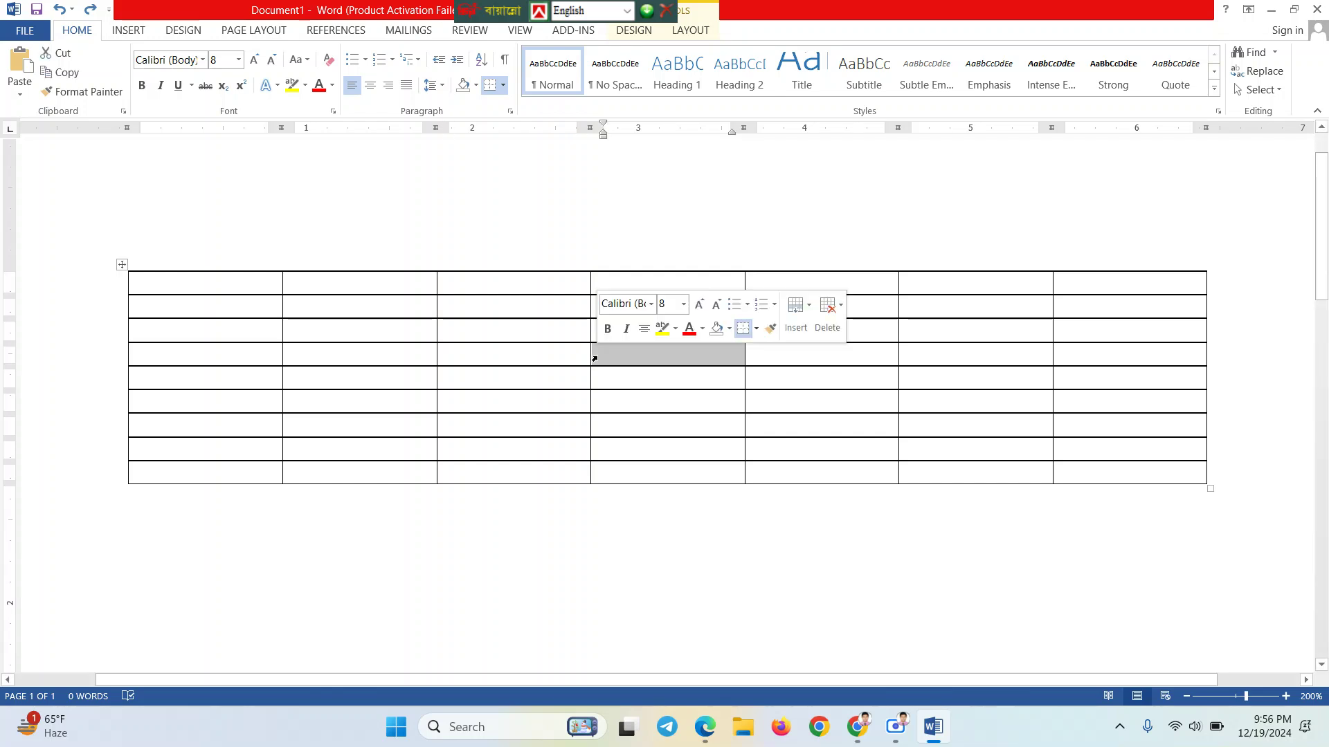
pyautogui.rightClick(593, 362)
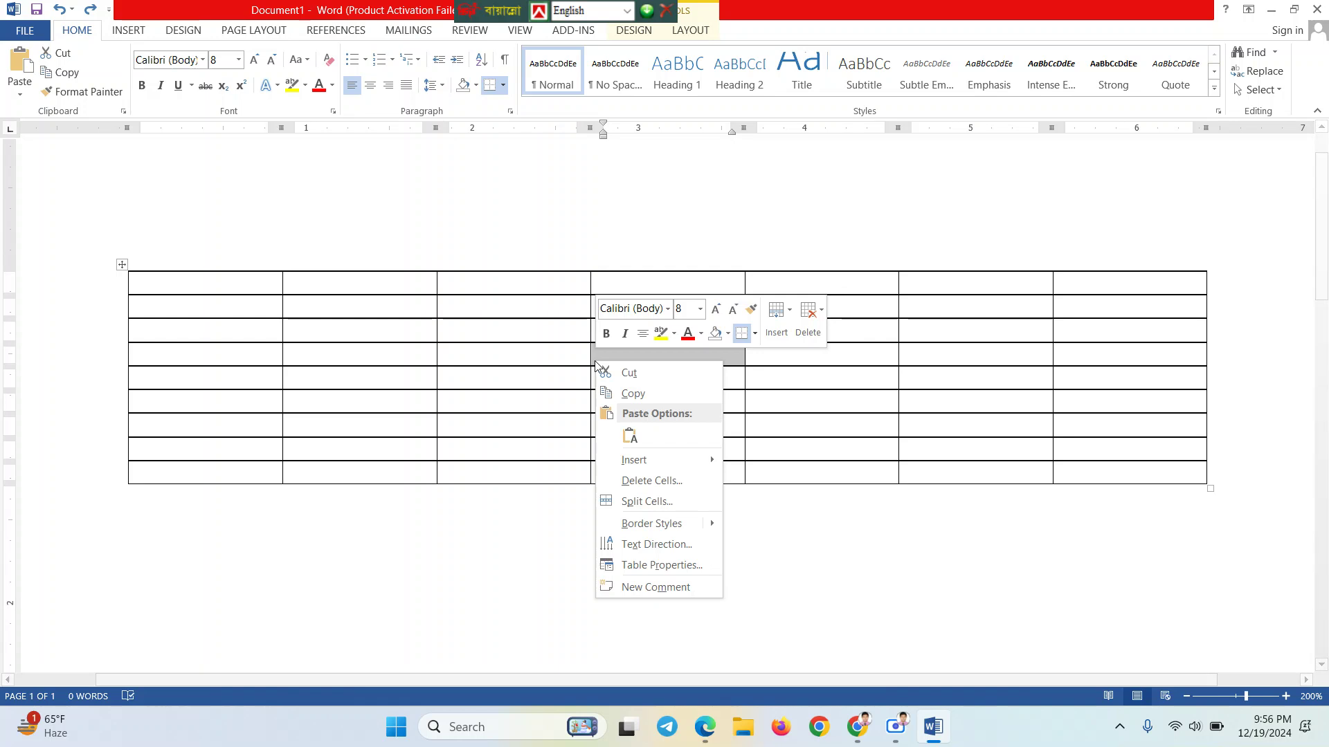
pyautogui.moveTo(621, 461)
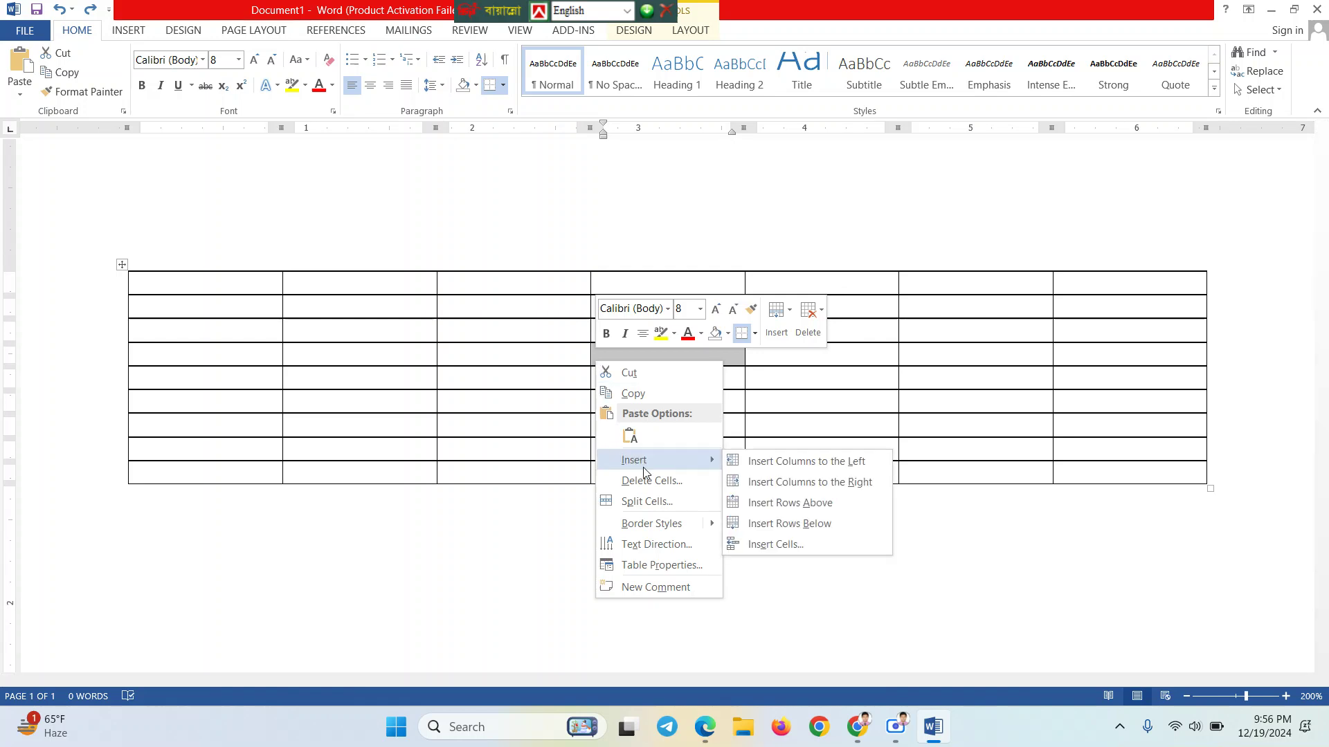
pyautogui.click(646, 502)
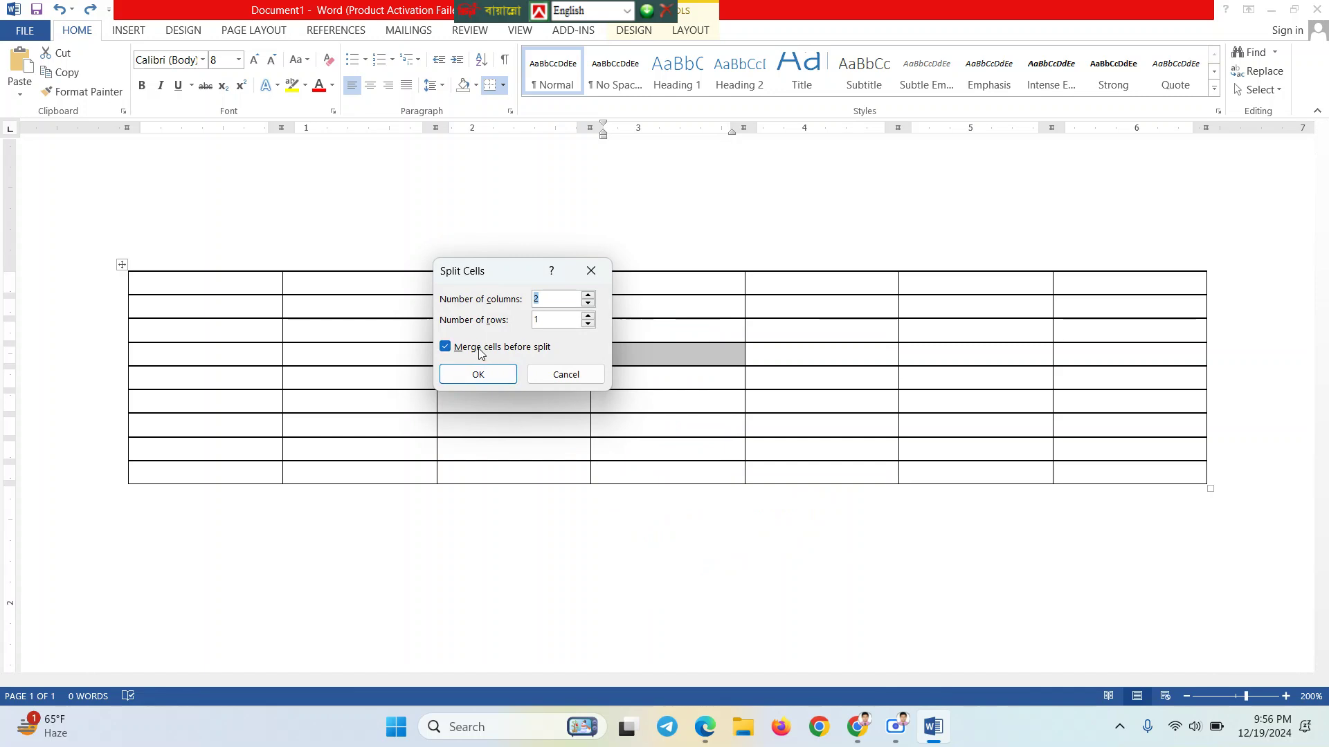
pyautogui.click(457, 348)
pyautogui.click(456, 348)
pyautogui.click(456, 348)
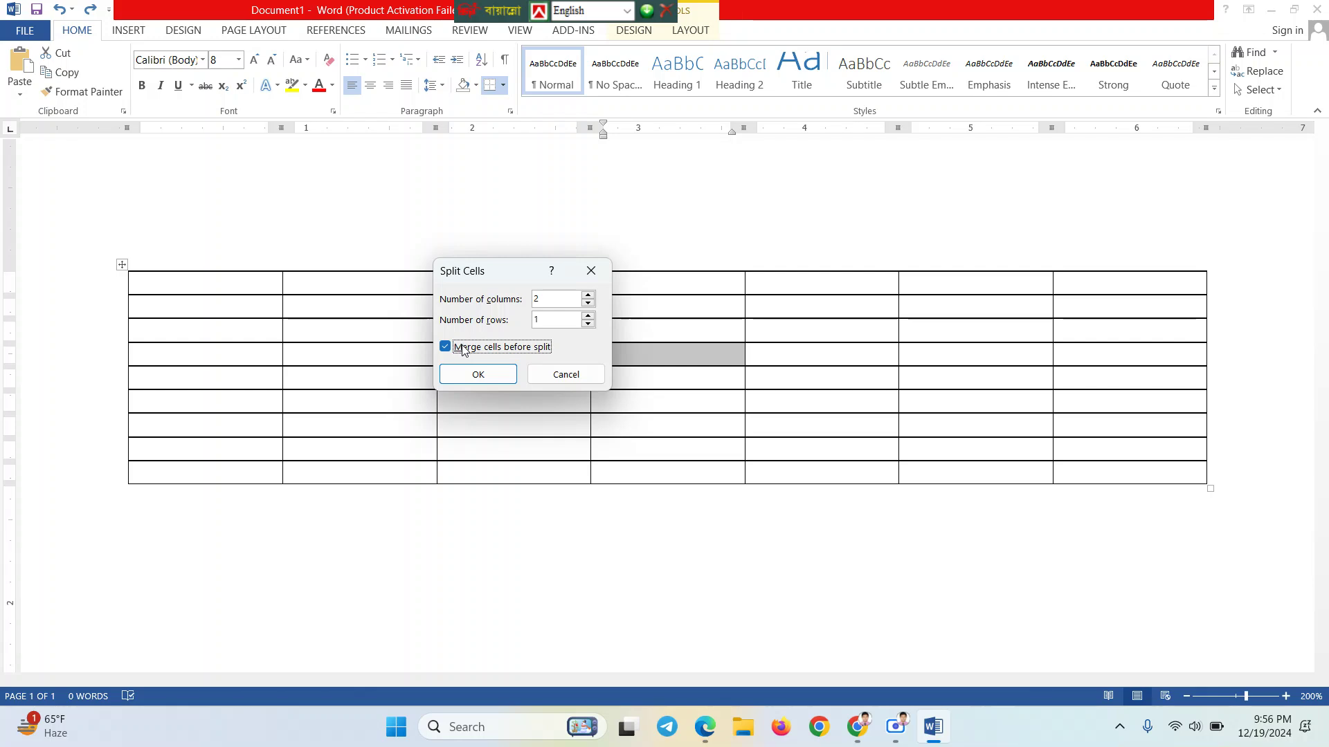
pyautogui.click(588, 317)
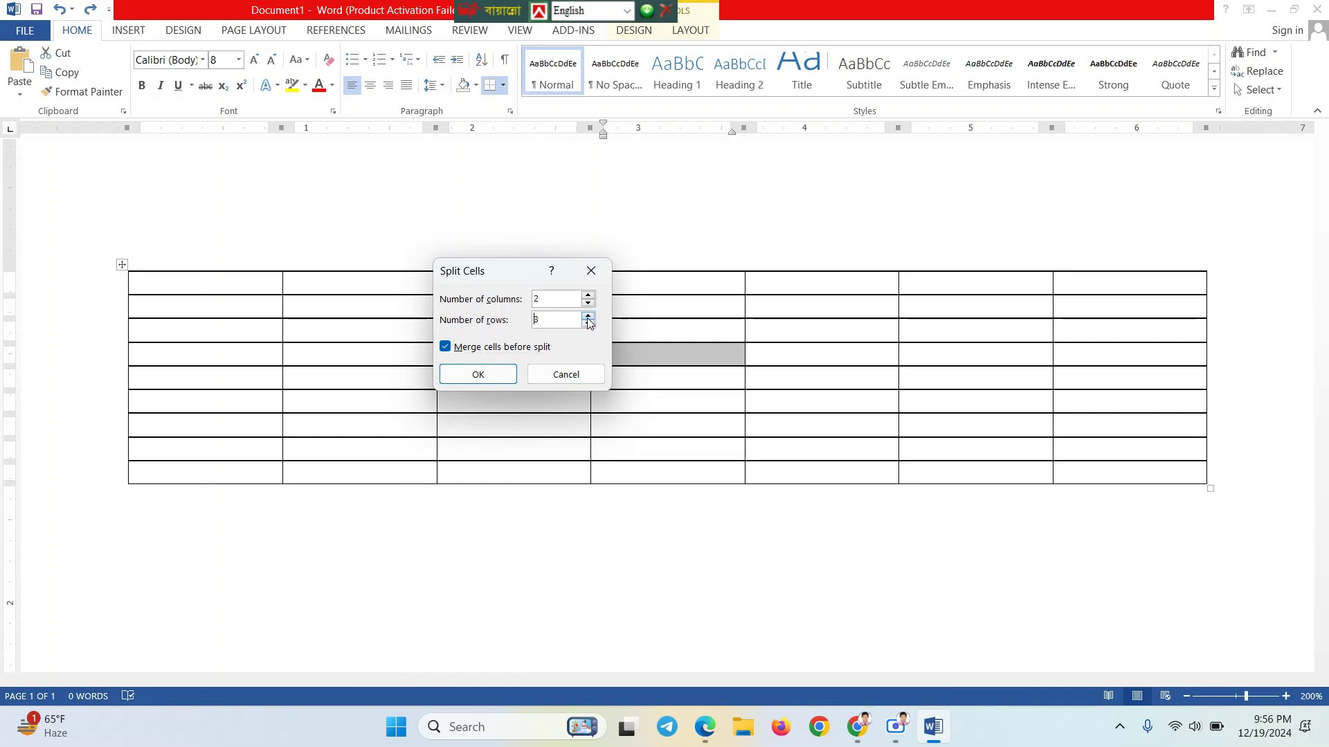
pyautogui.click(499, 376)
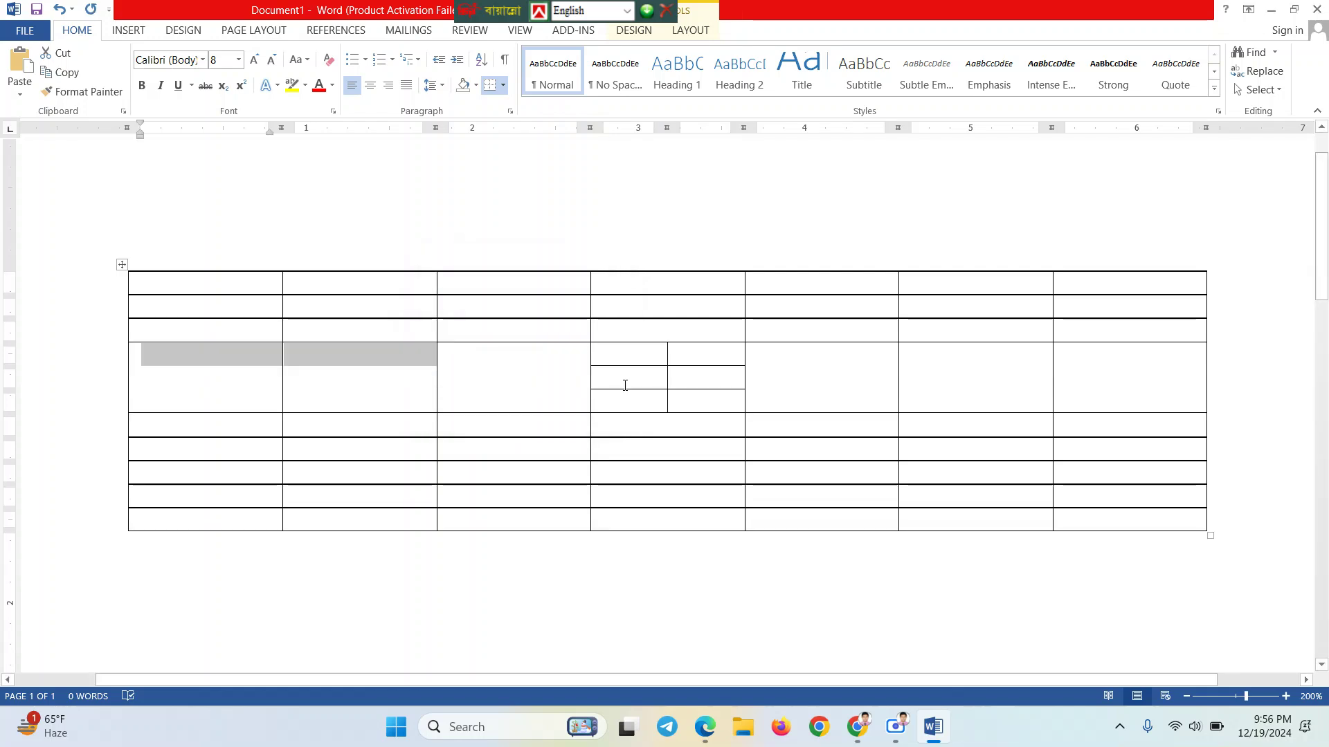
# Highlight the cells created by the split in row 4 to examine them, and clear the selection
pyautogui.click(748, 375)
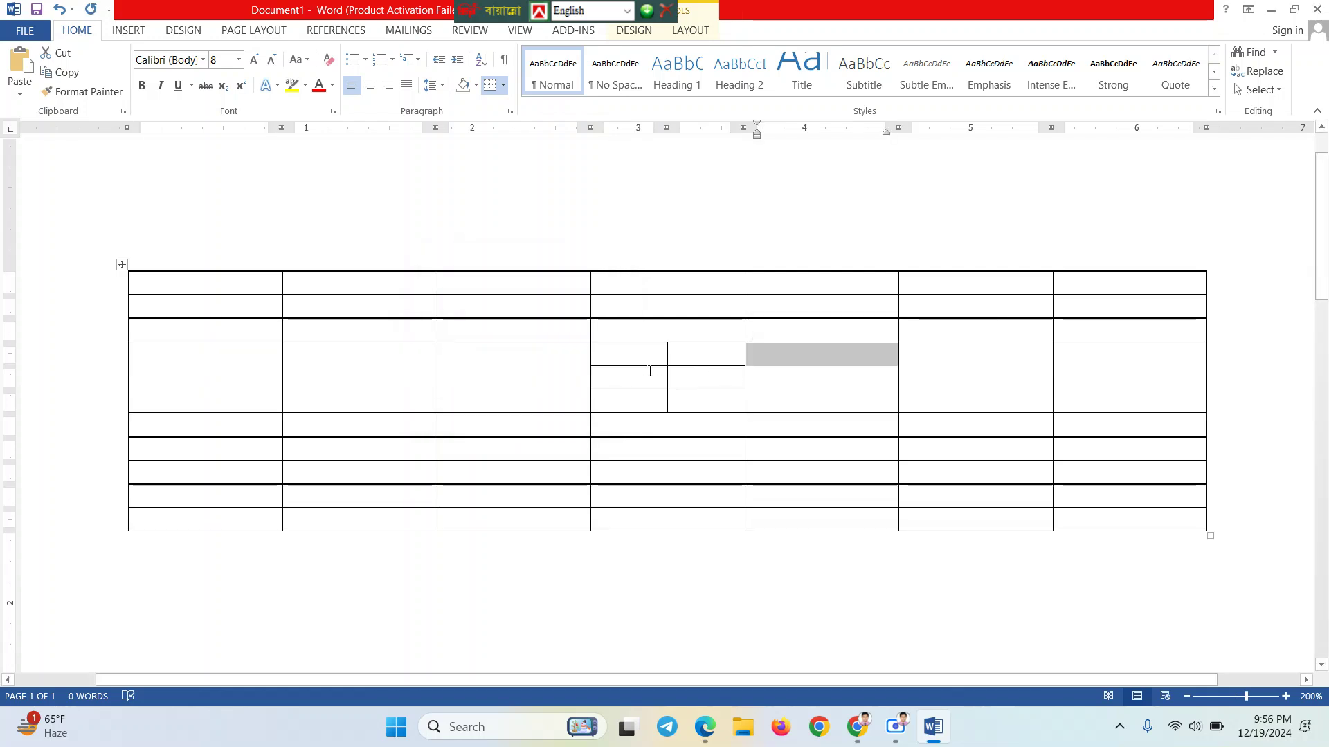
pyautogui.moveTo(634, 360); pyautogui.dragTo(706, 398)
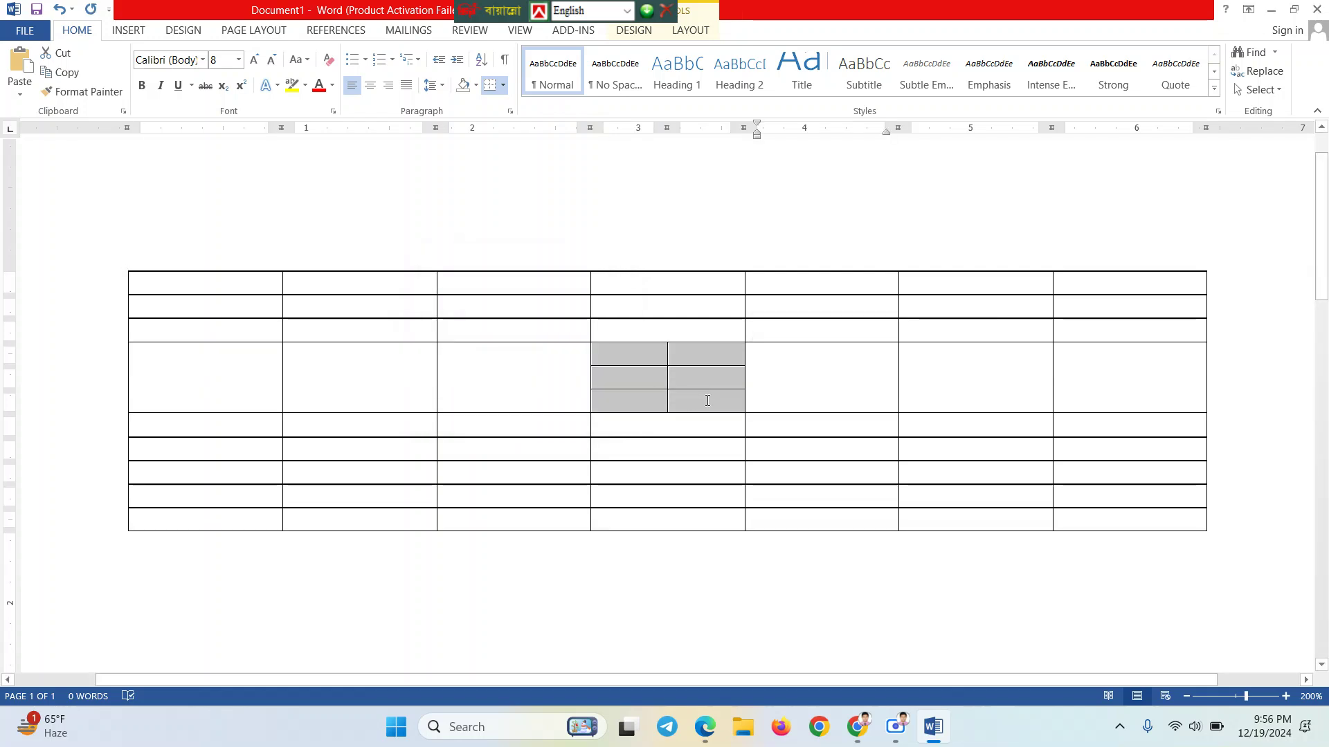
pyautogui.click(678, 396)
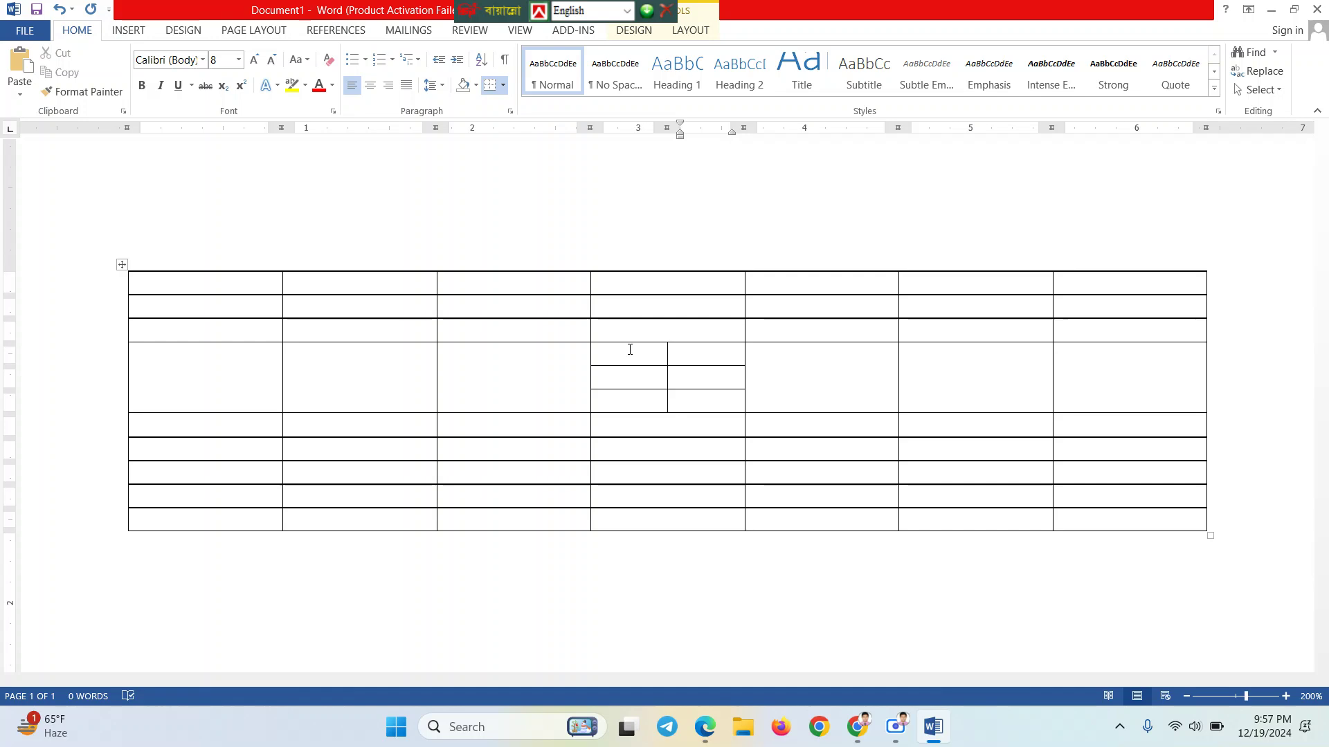
# View the Split Cells options for the fourth cell of row 6, and close them without splitting
pyautogui.click(638, 444)
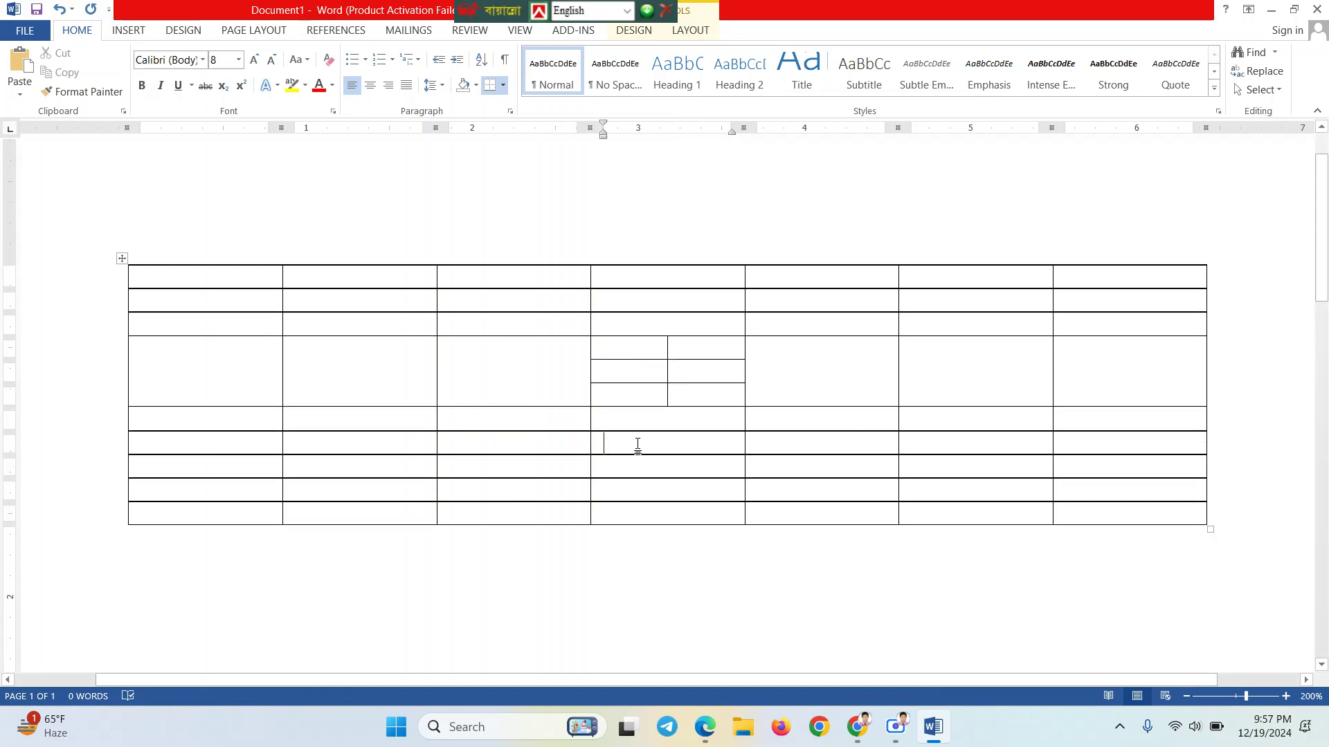
pyautogui.rightClick(638, 444)
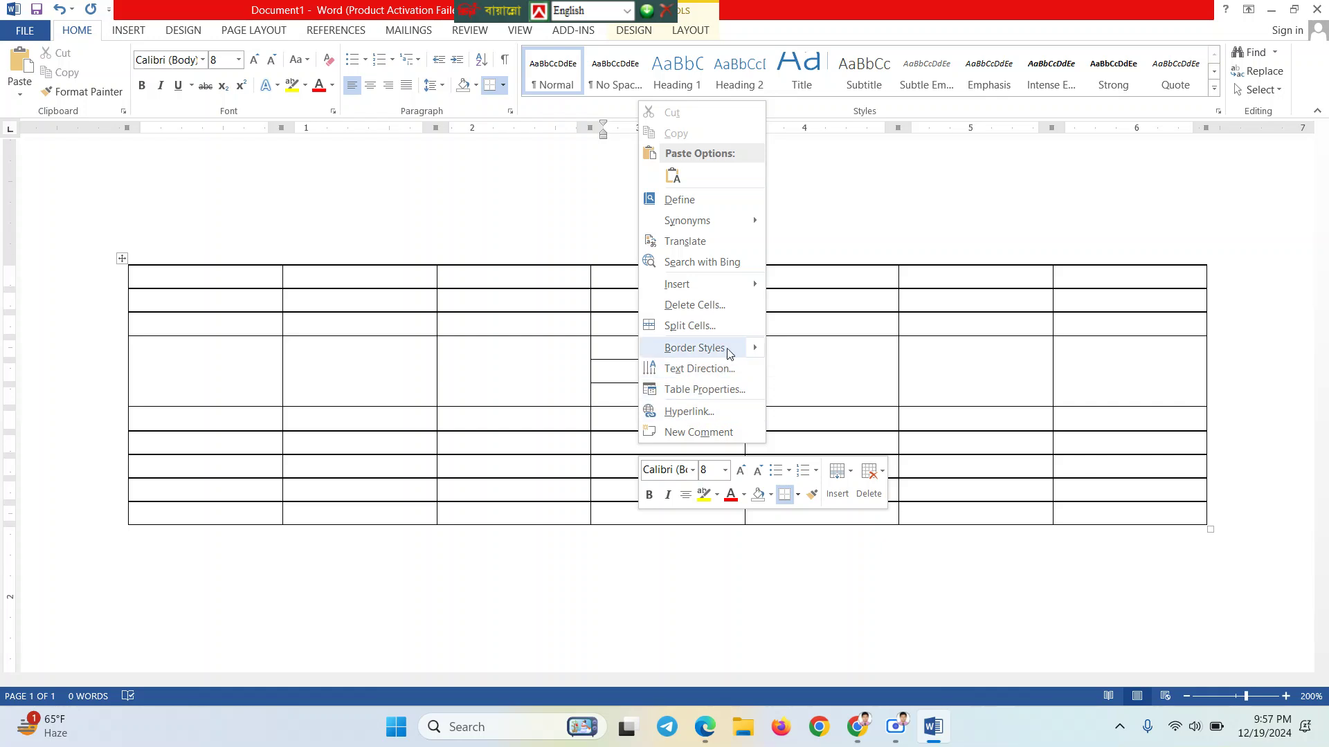
pyautogui.moveTo(710, 335)
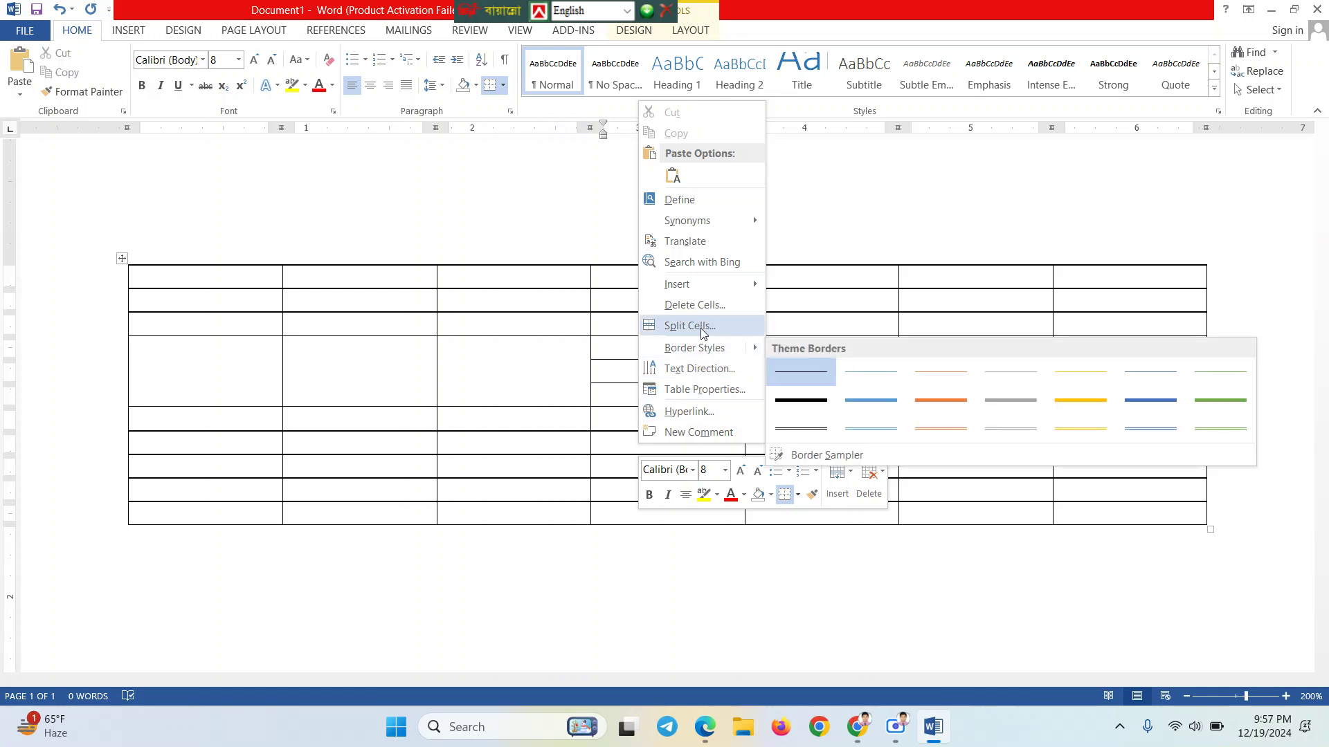
pyautogui.click(701, 326)
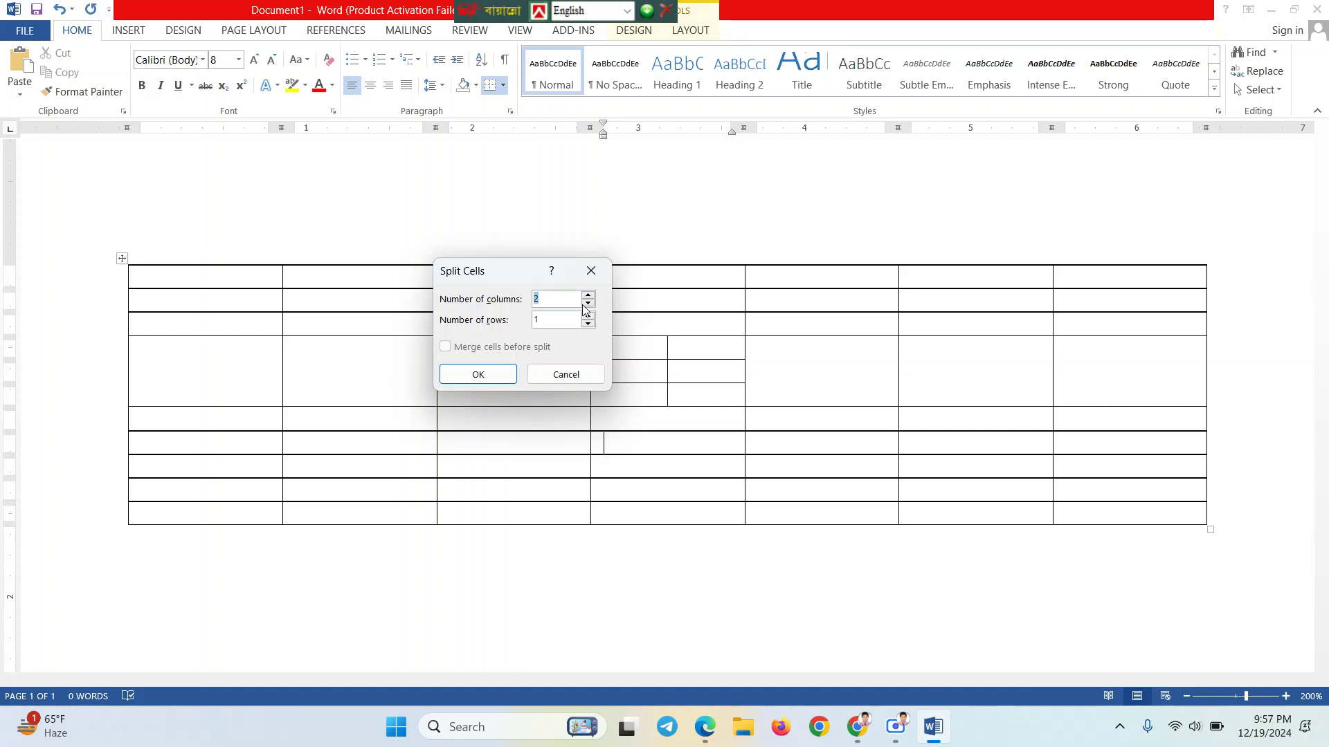
pyautogui.click(591, 270)
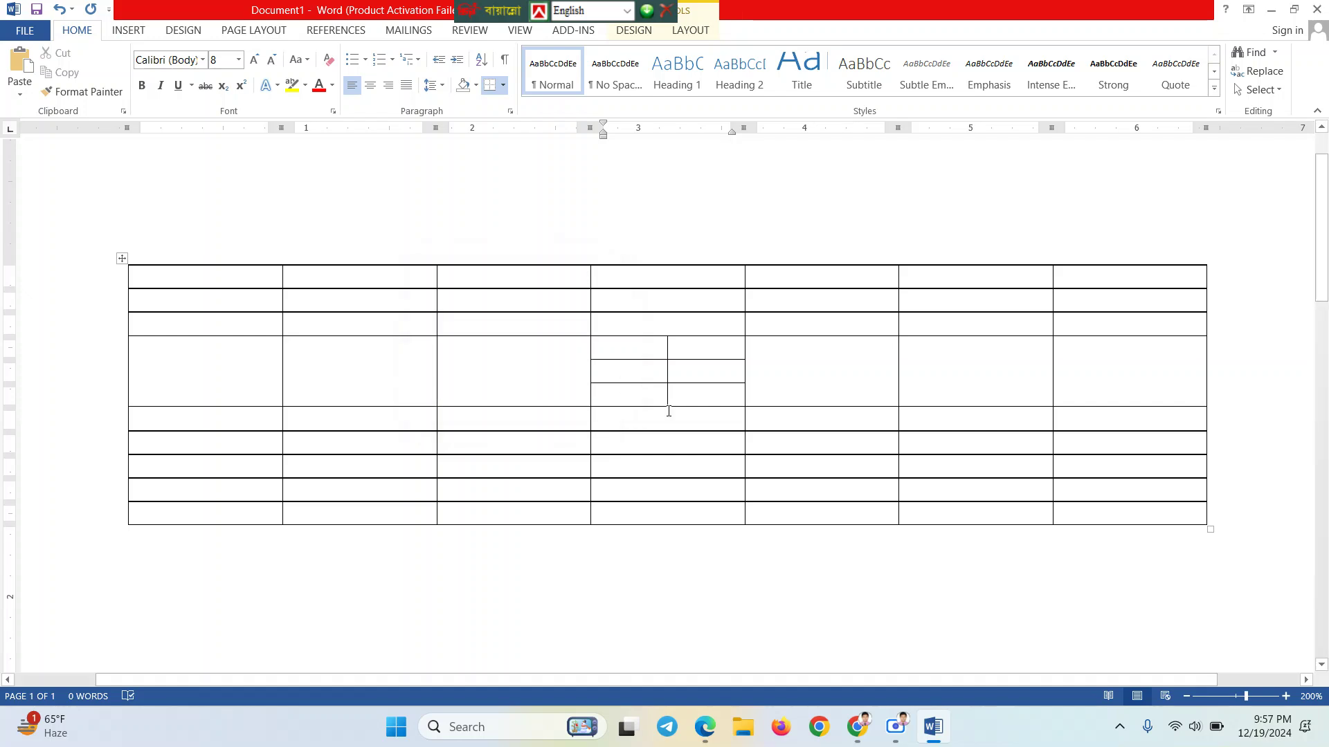
# Apply the blue 1 ½ pt border style to row 4's top edge over three cells, the third cell's left edge, and the table's left edge below
pyautogui.rightClick(692, 476)
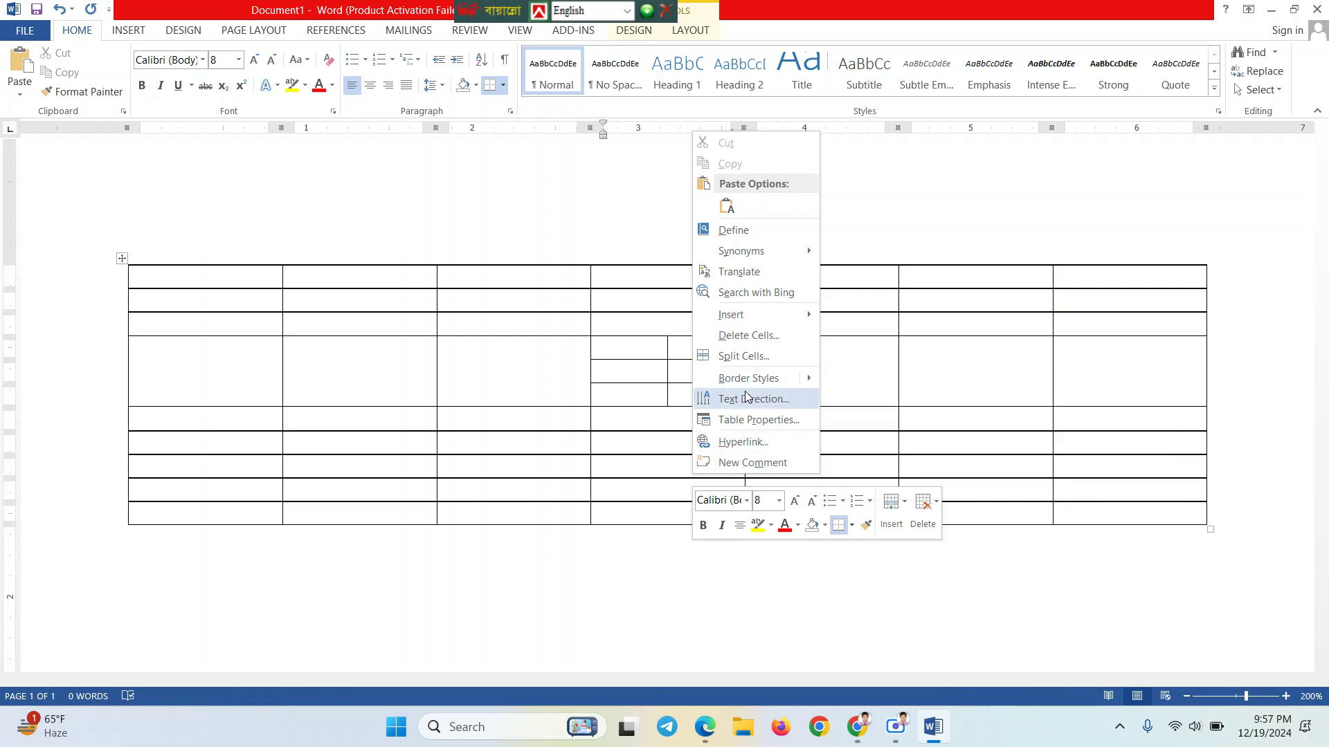
pyautogui.moveTo(740, 373)
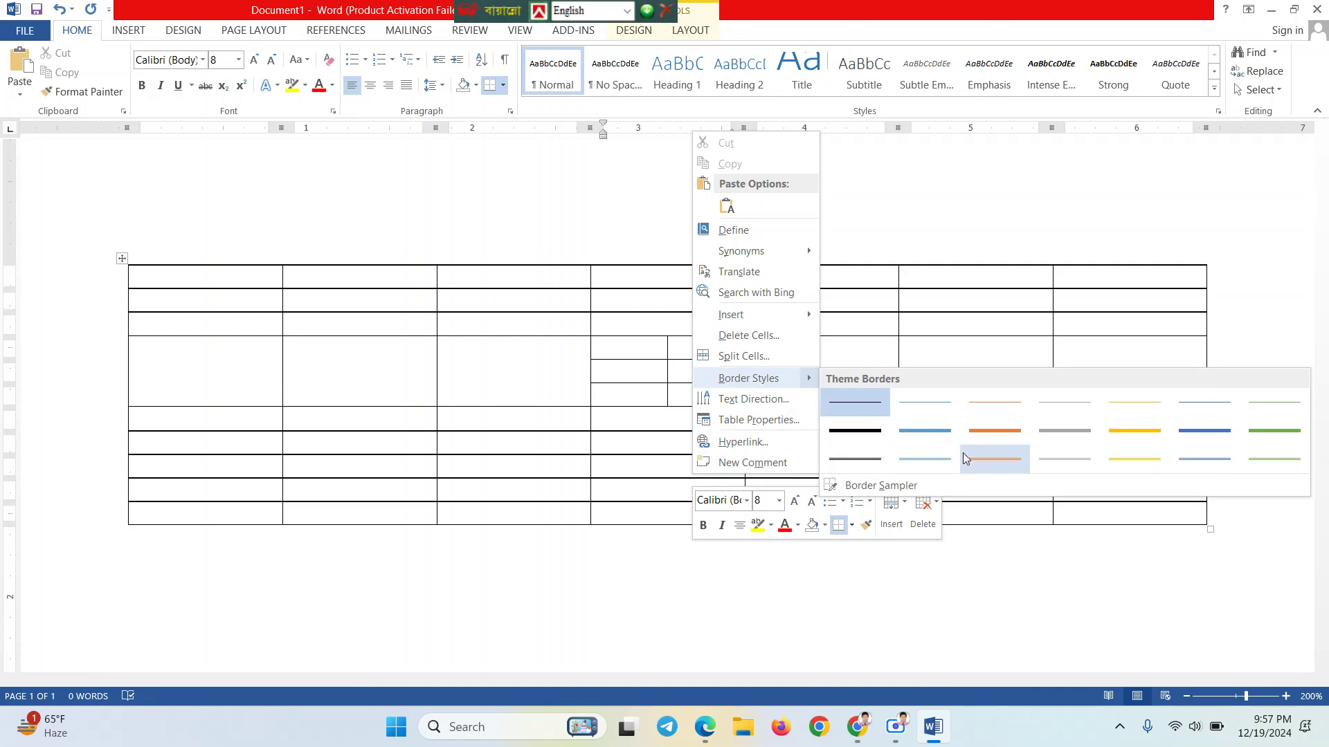
pyautogui.click(921, 430)
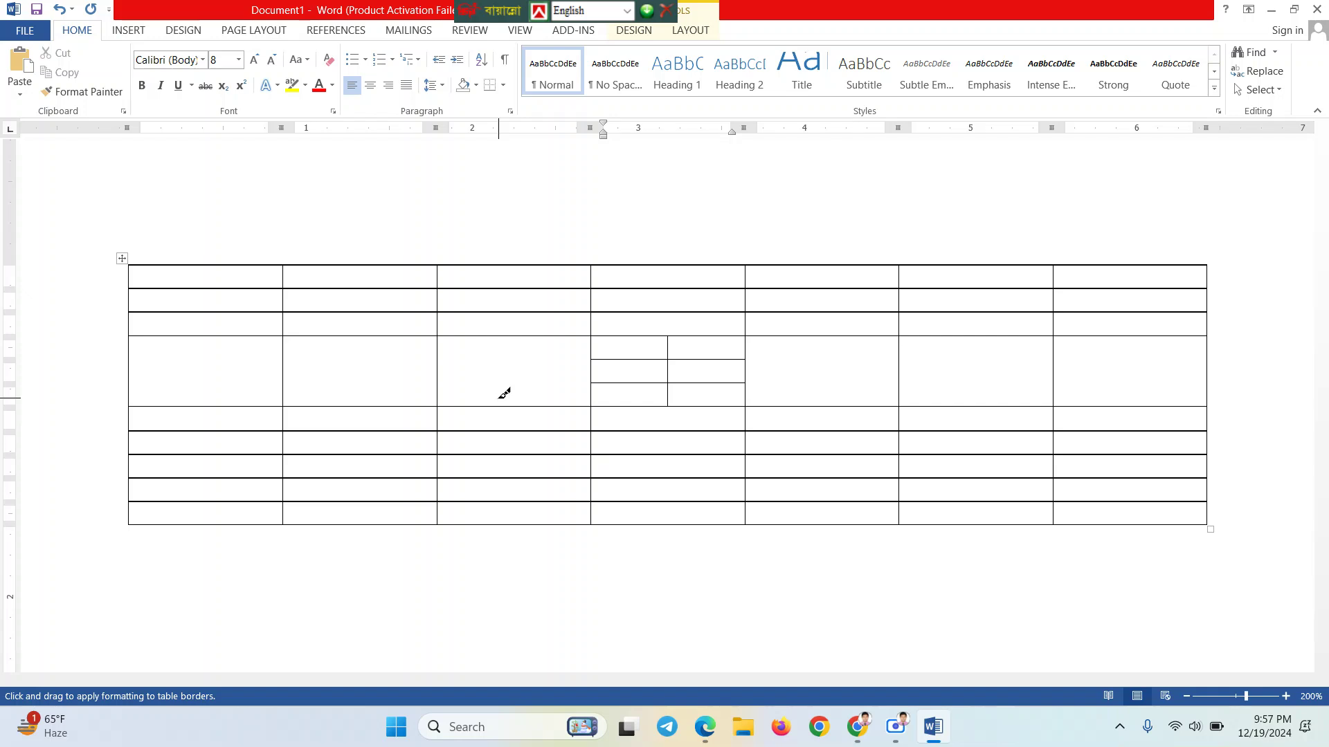
pyautogui.click(439, 356)
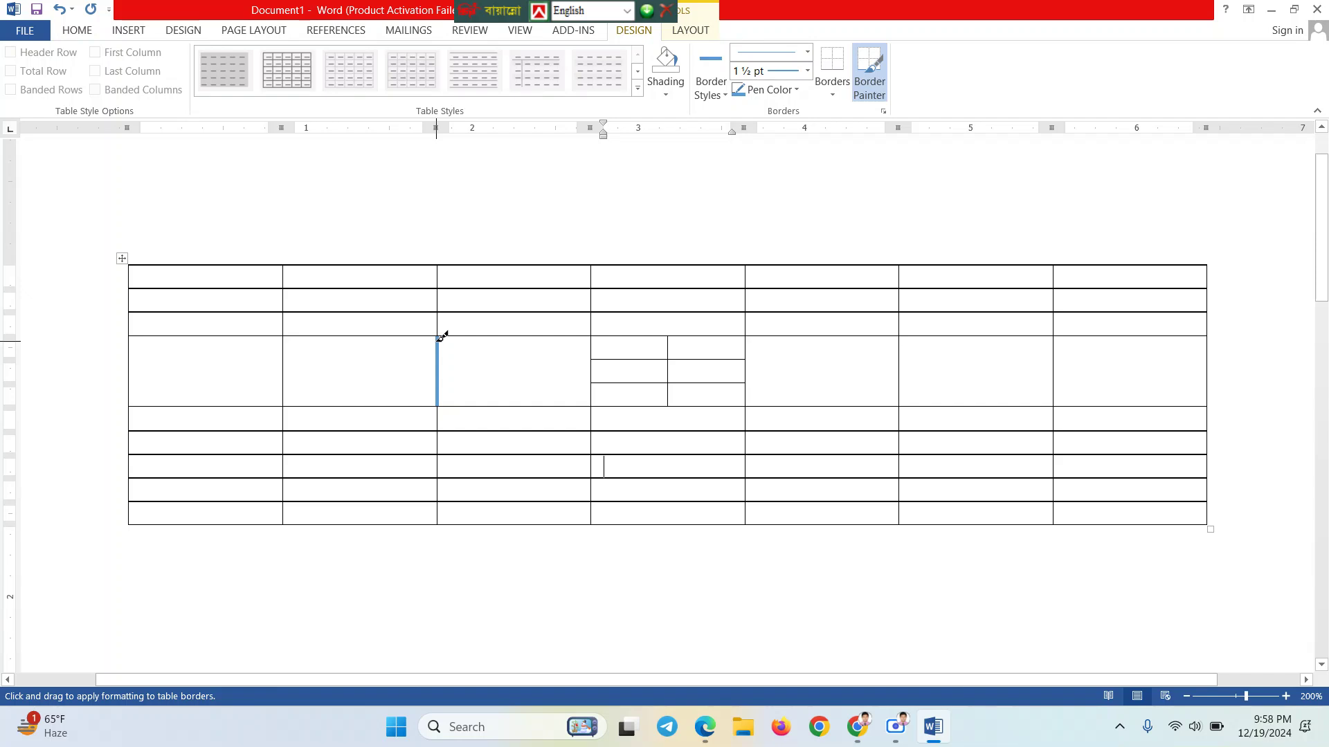
pyautogui.moveTo(440, 338); pyautogui.dragTo(546, 317)
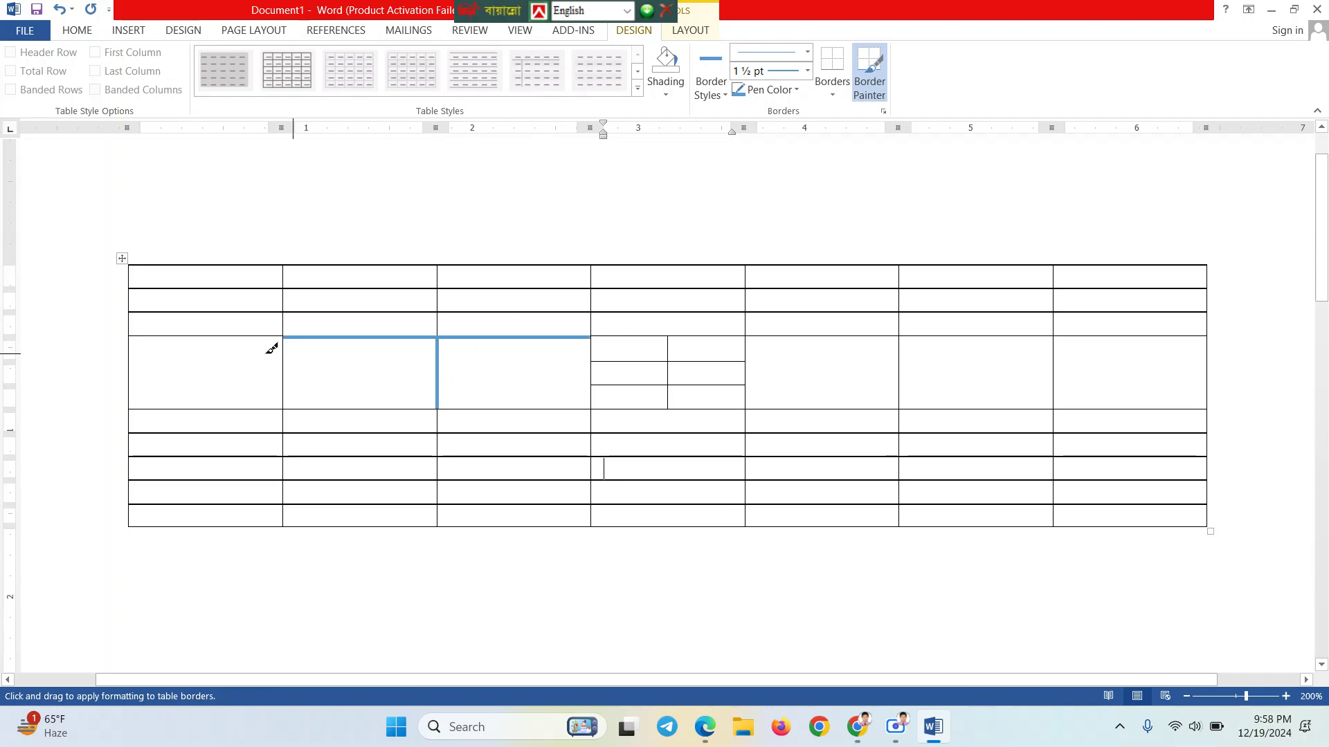
pyautogui.moveTo(130, 336); pyautogui.dragTo(140, 336)
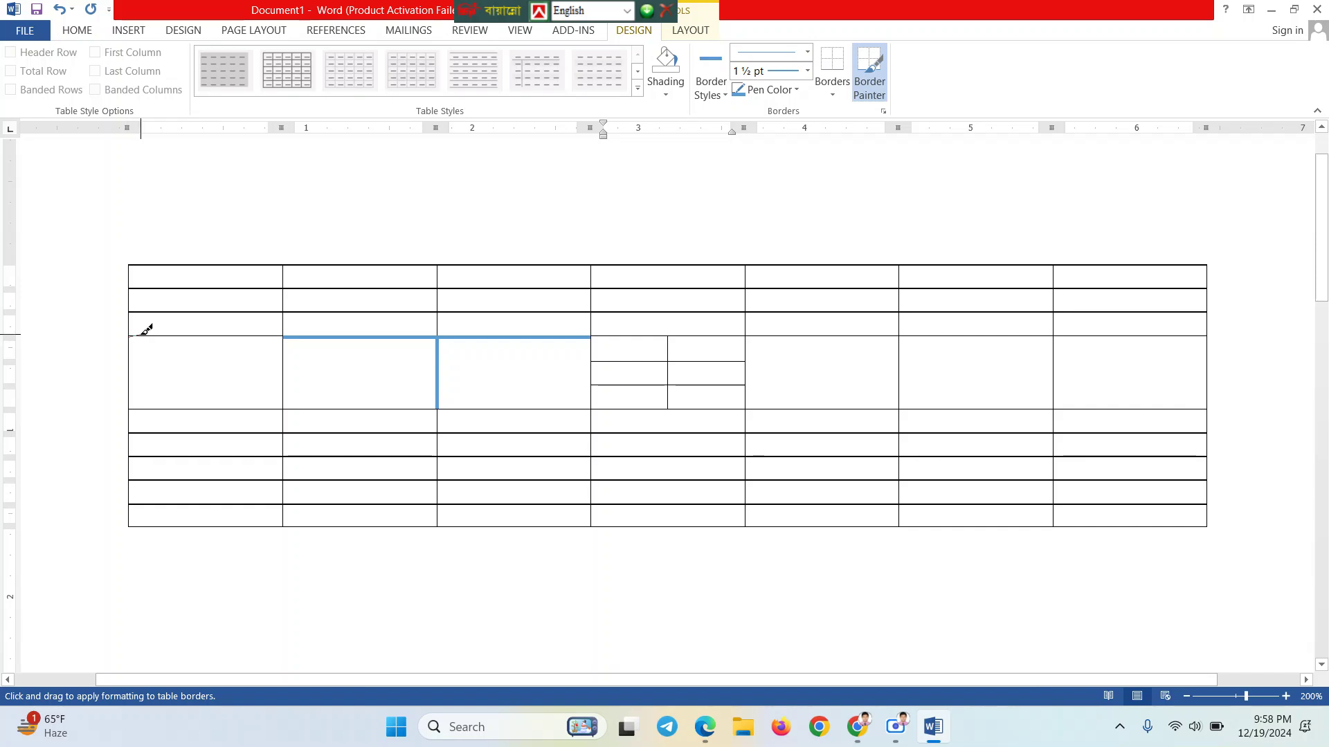
pyautogui.click(139, 337)
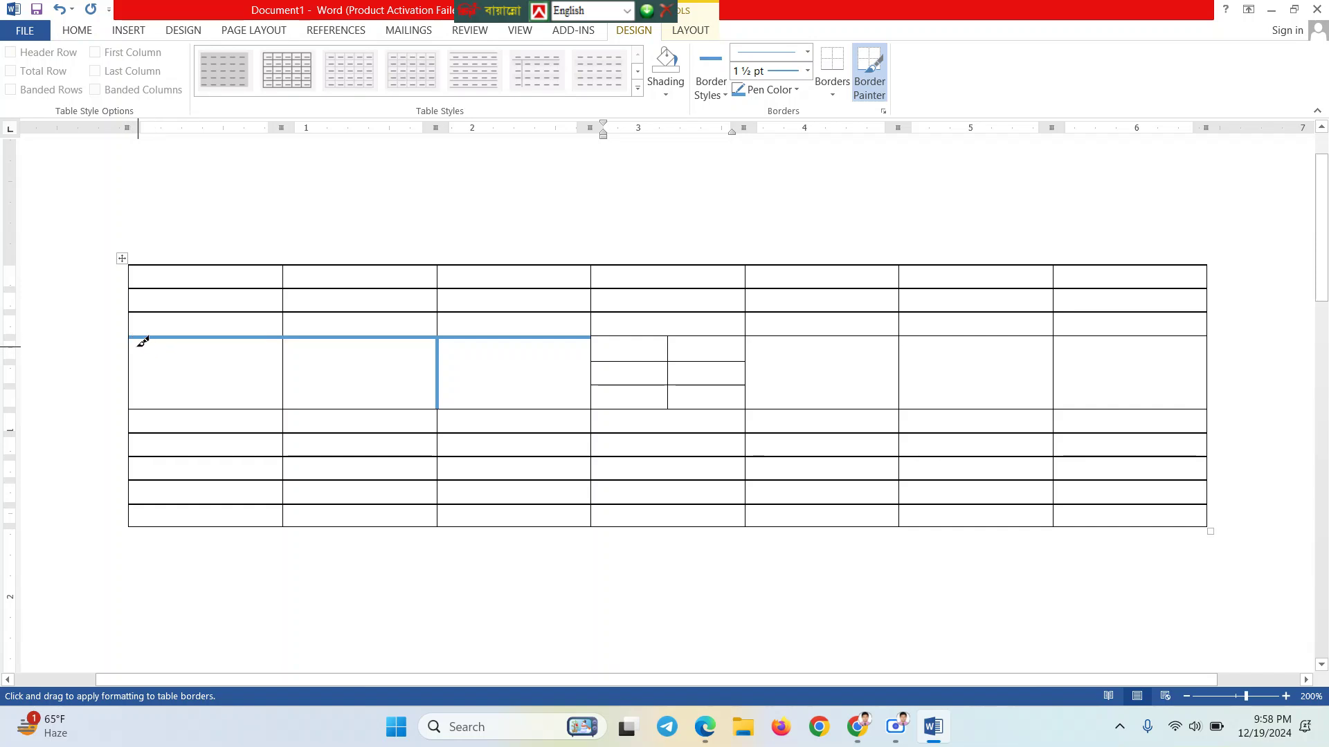
pyautogui.moveTo(131, 331)
pyautogui.mouseDown()
pyautogui.moveTo(133, 513)
pyautogui.moveTo(288, 522)
pyautogui.mouseUp()
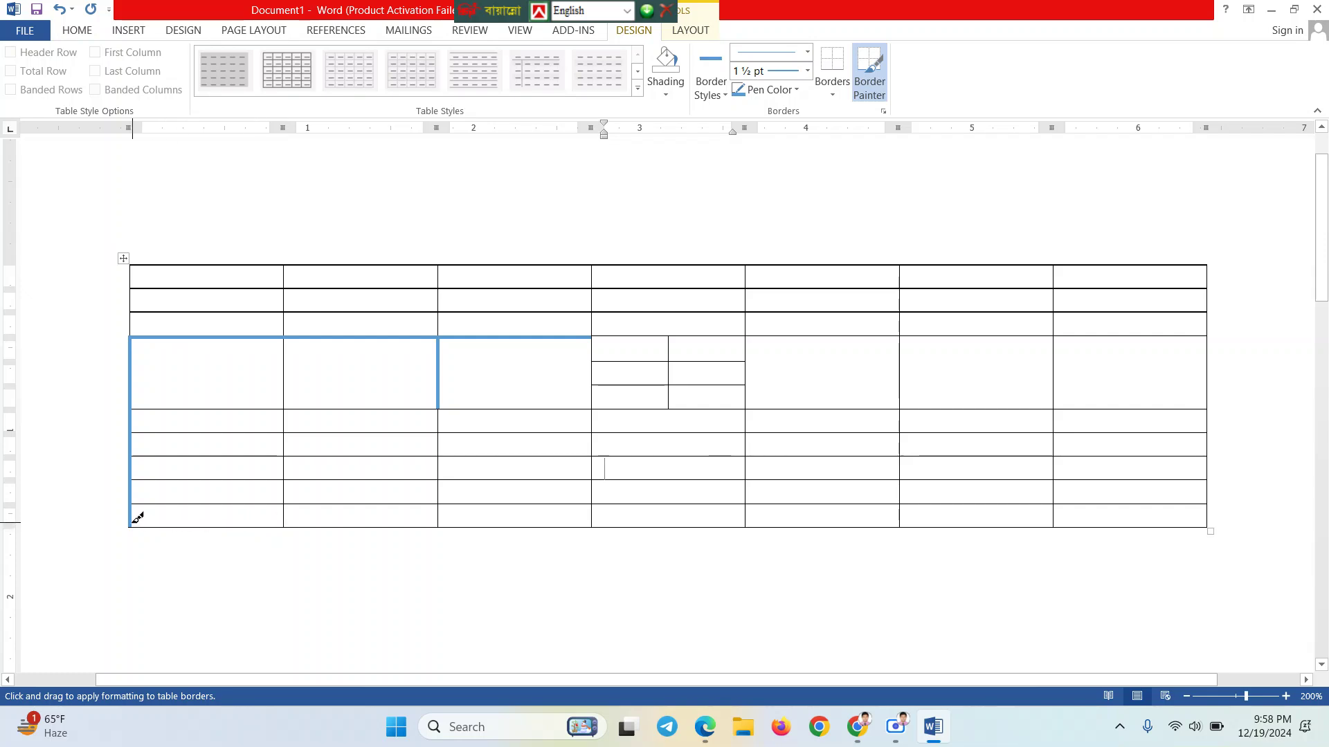
# Paint the table's bottom border blue under the first four columns, and turn off Border Painter
pyautogui.moveTo(154, 519)
pyautogui.mouseDown()
pyautogui.moveTo(620, 507)
pyautogui.moveTo(607, 518)
pyautogui.mouseUp()
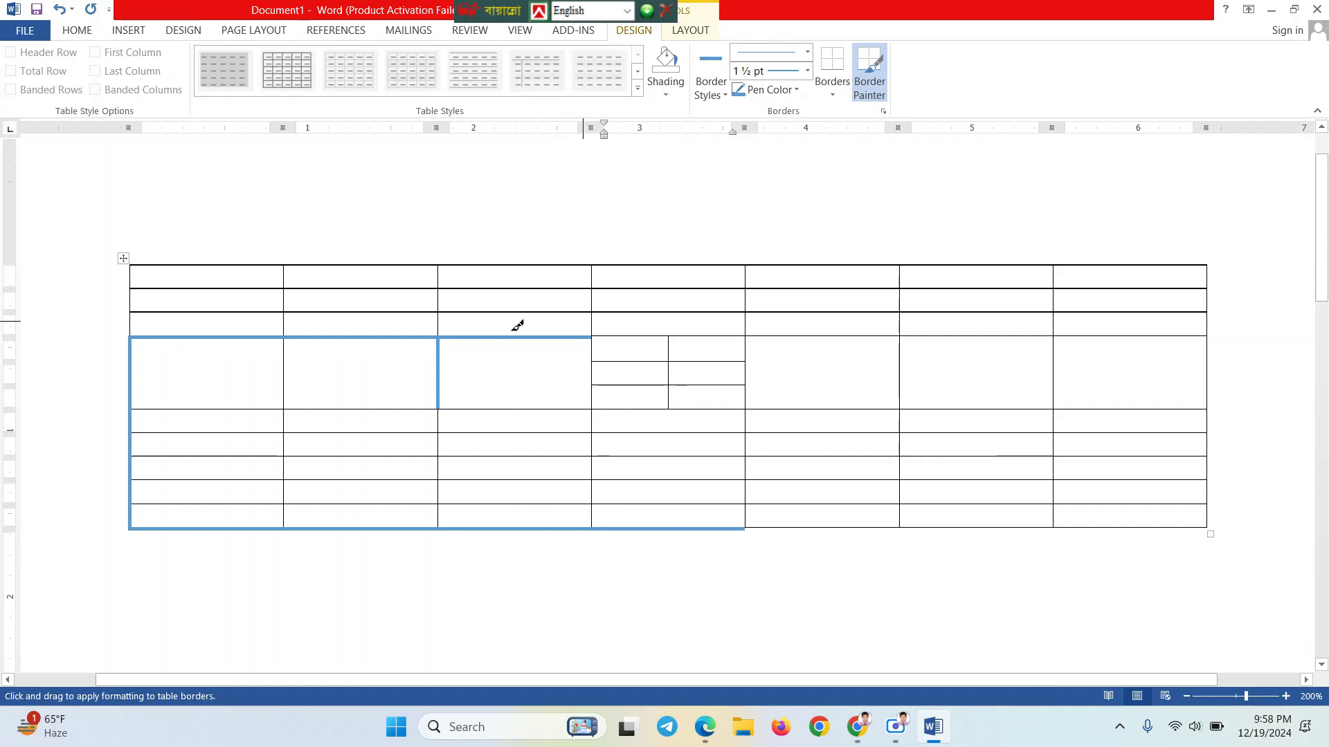
pyautogui.click(867, 77)
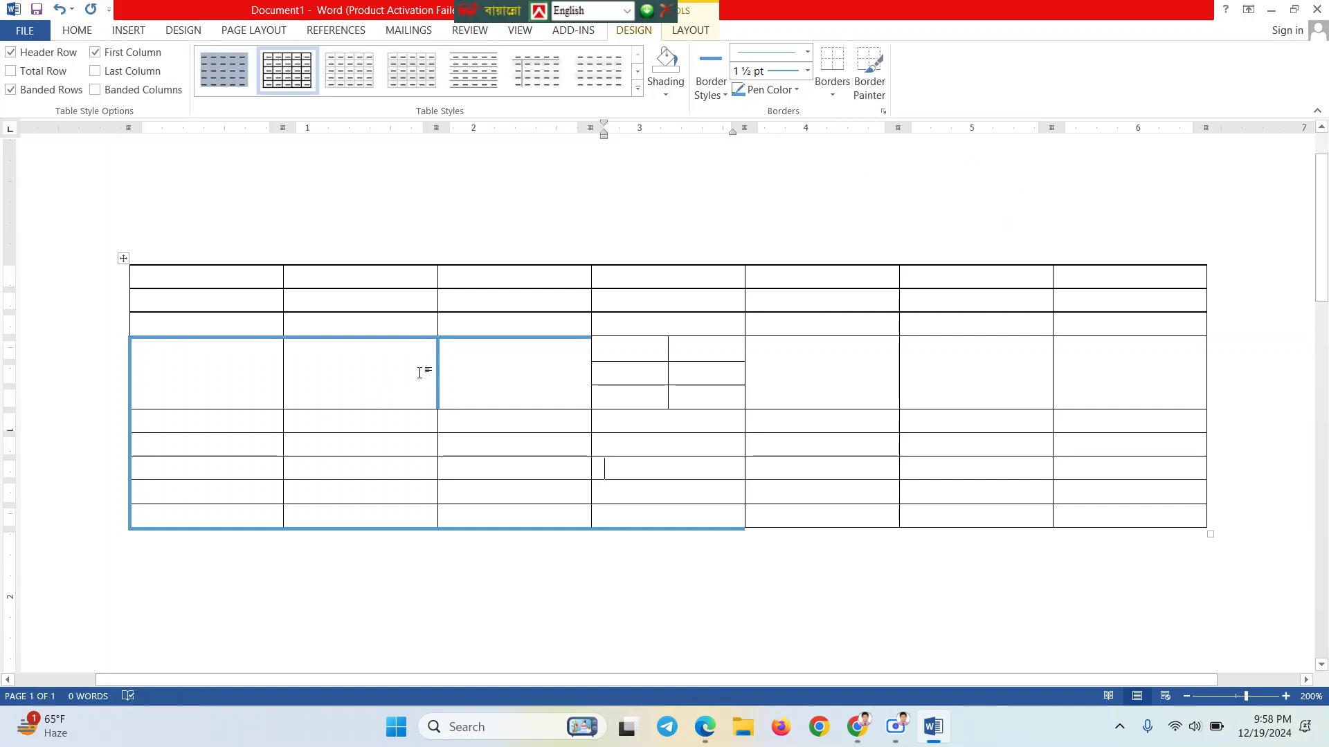
pyautogui.click(657, 391)
pyautogui.click(792, 394)
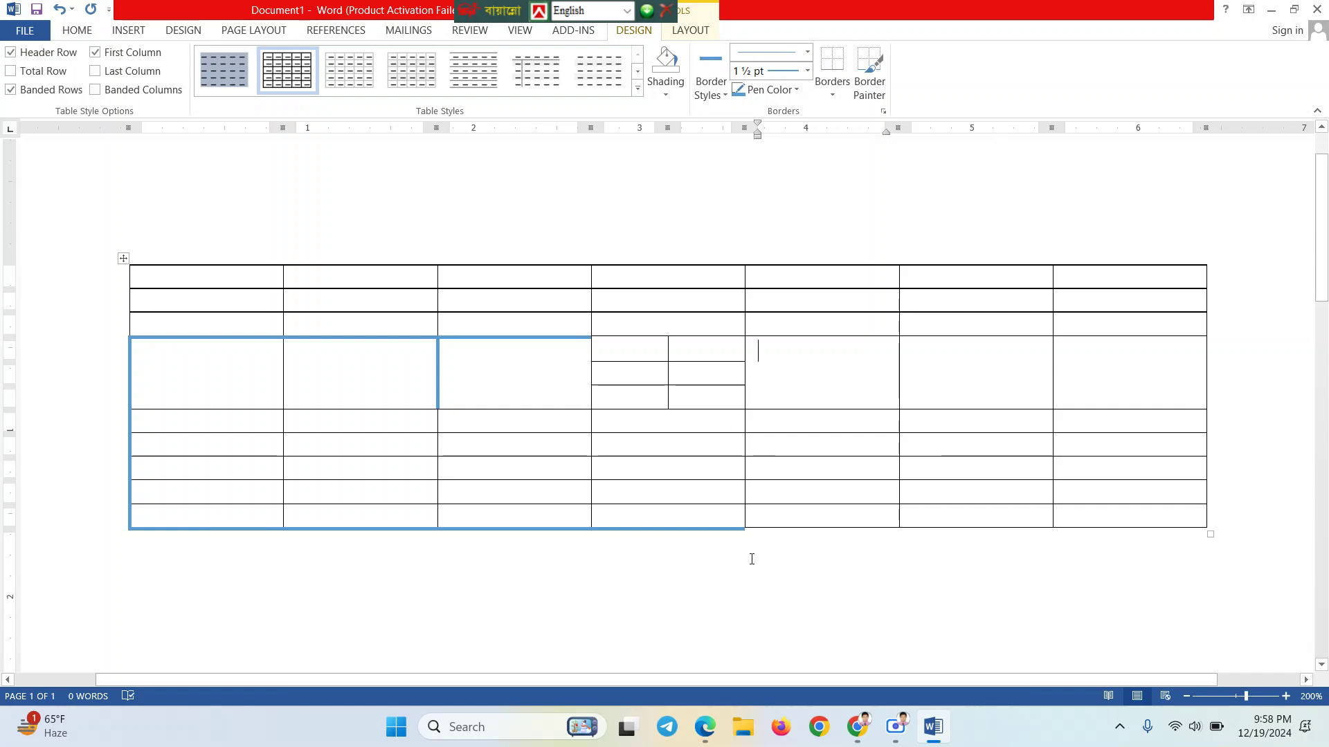
pyautogui.click(727, 532)
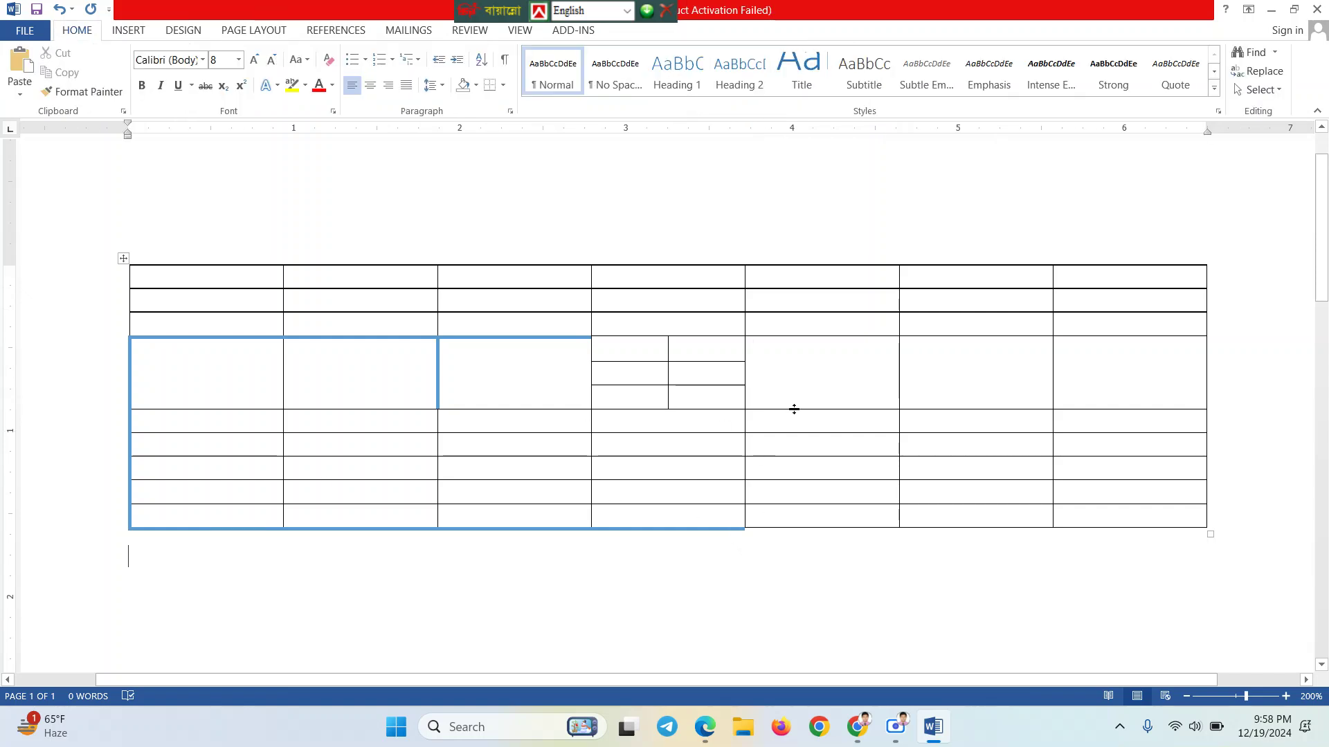
# View the Border Styles gallery for the sixth cell of row 7, and turn Border Painter back off
pyautogui.click(938, 470)
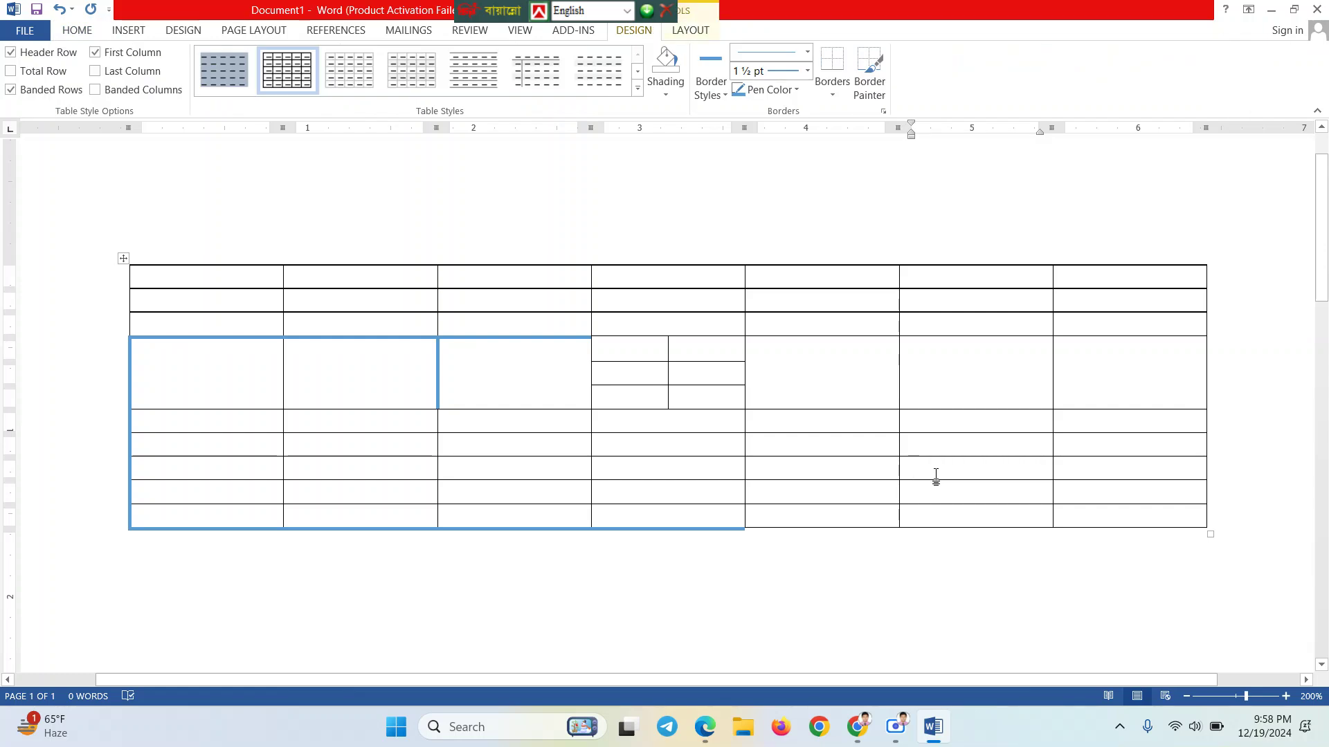
pyautogui.rightClick(918, 476)
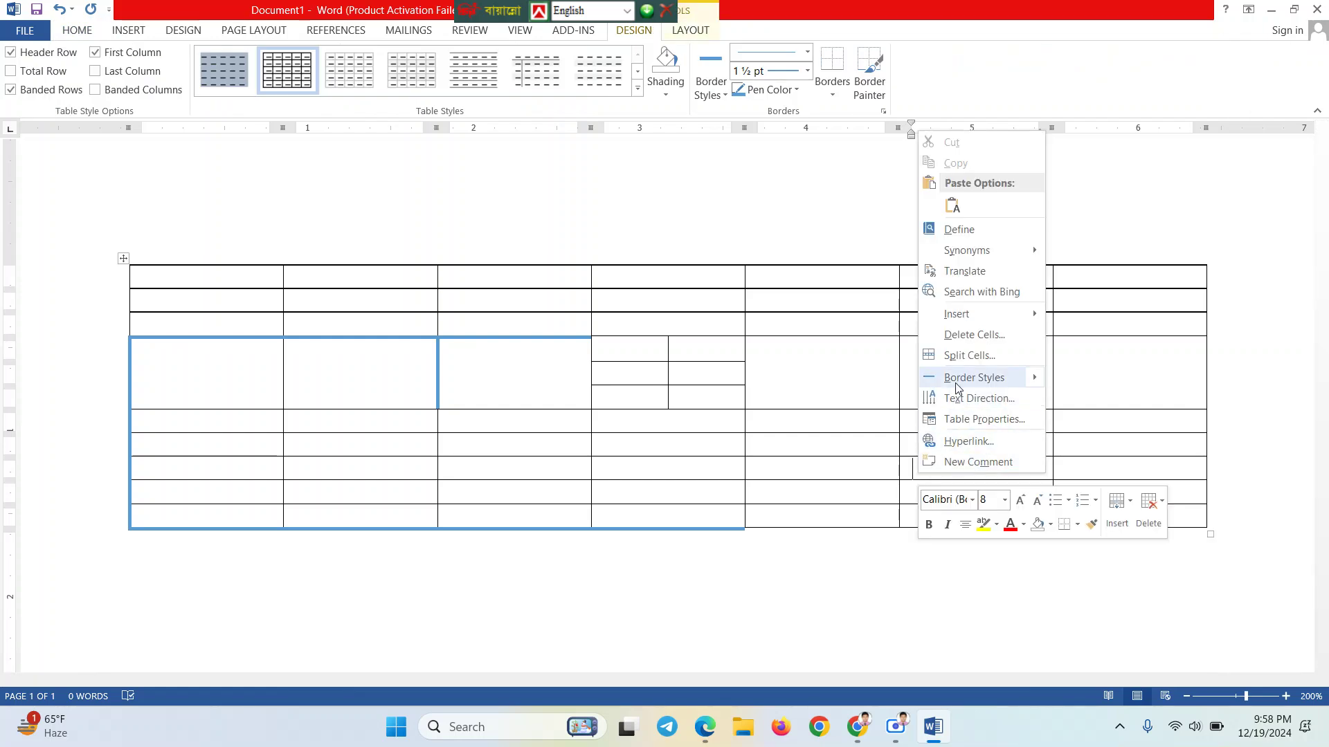
pyautogui.moveTo(968, 385)
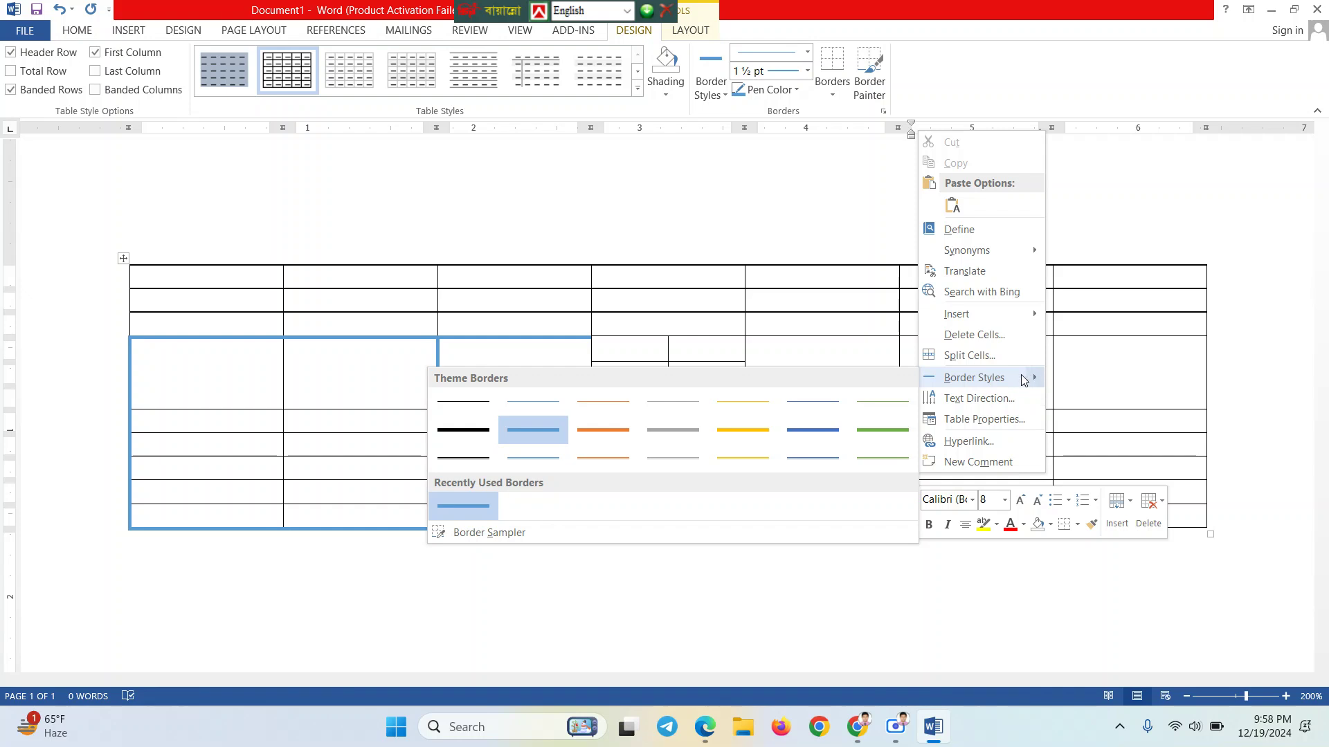
pyautogui.click(1001, 377)
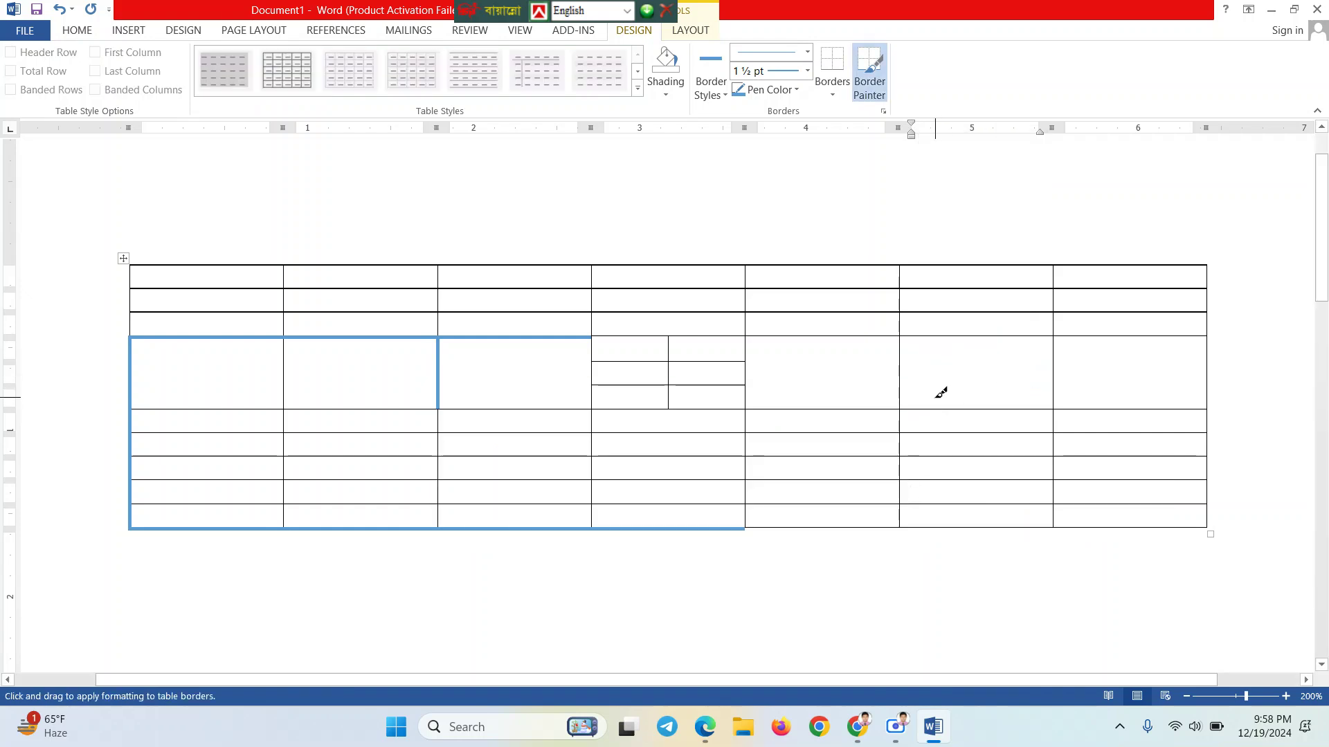
pyautogui.click(874, 85)
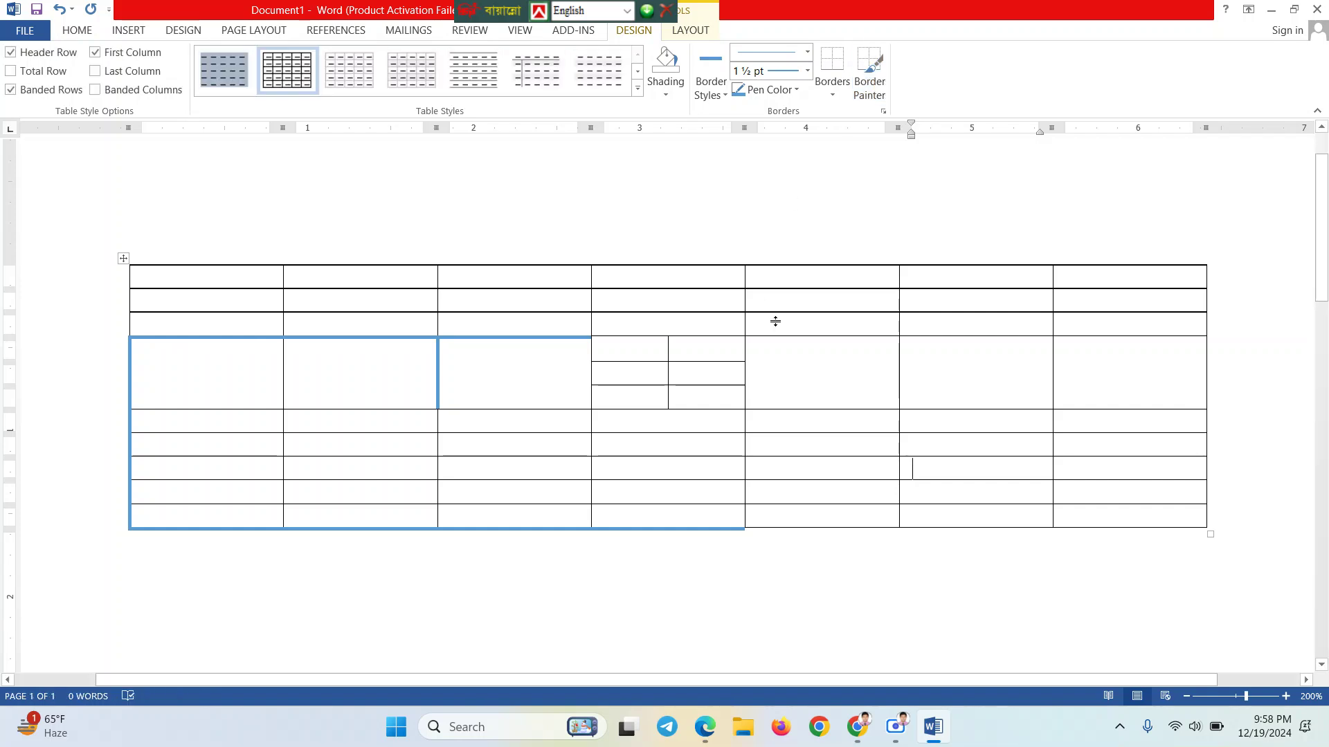
# View the Text Direction options for the fifth cell of row 7, and close them without changes
pyautogui.rightClick(779, 470)
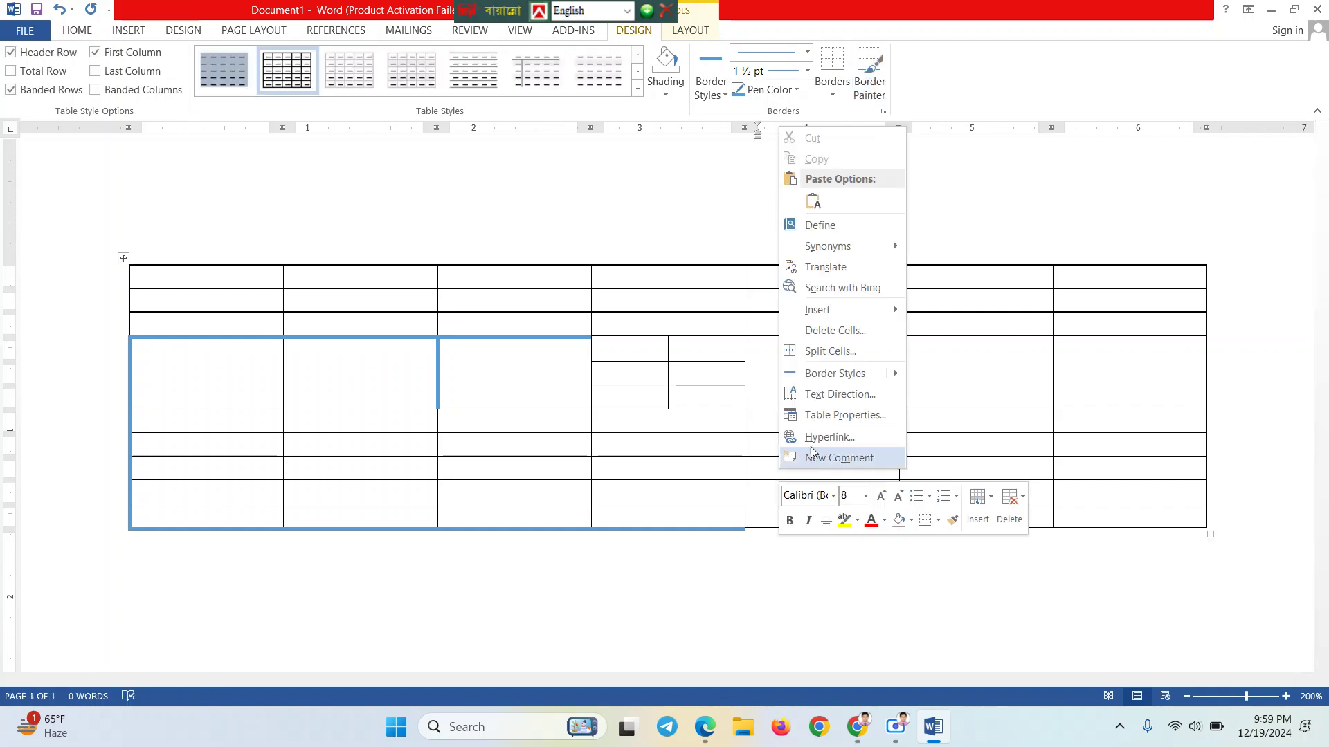
pyautogui.click(834, 396)
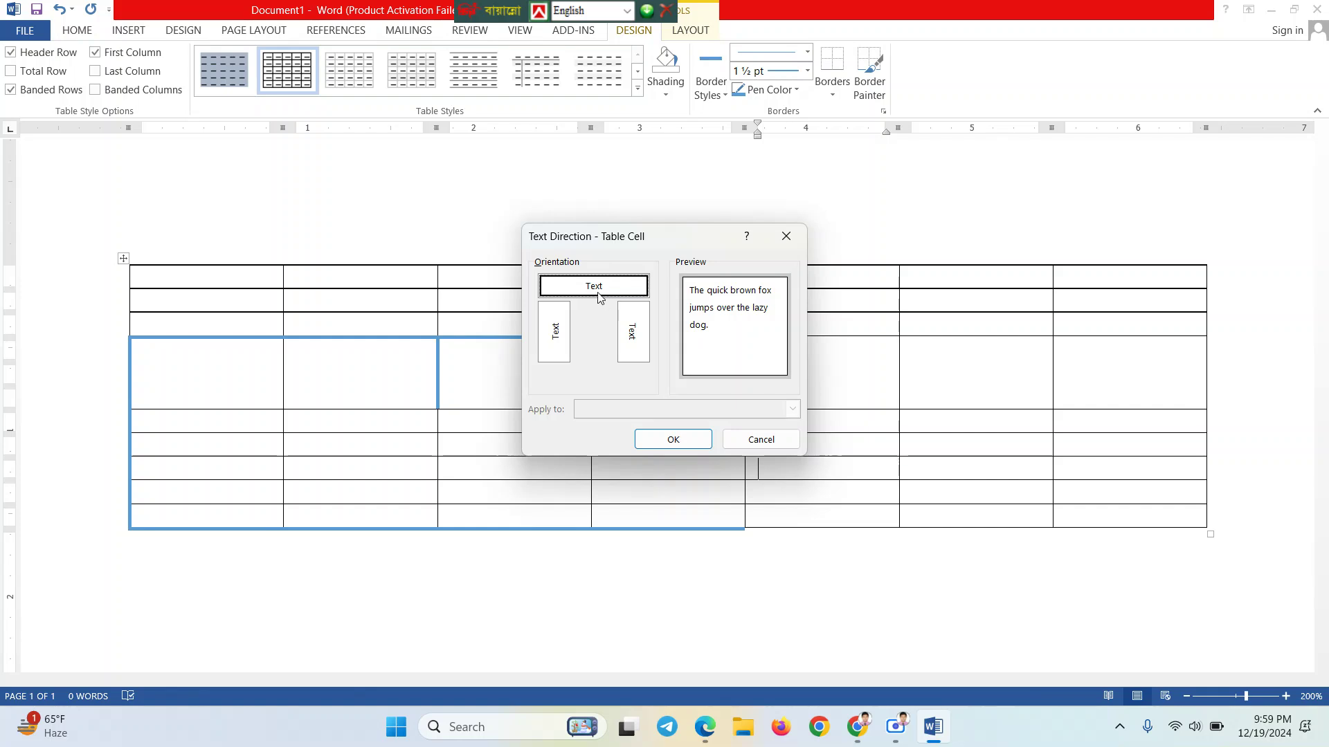
pyautogui.click(782, 249)
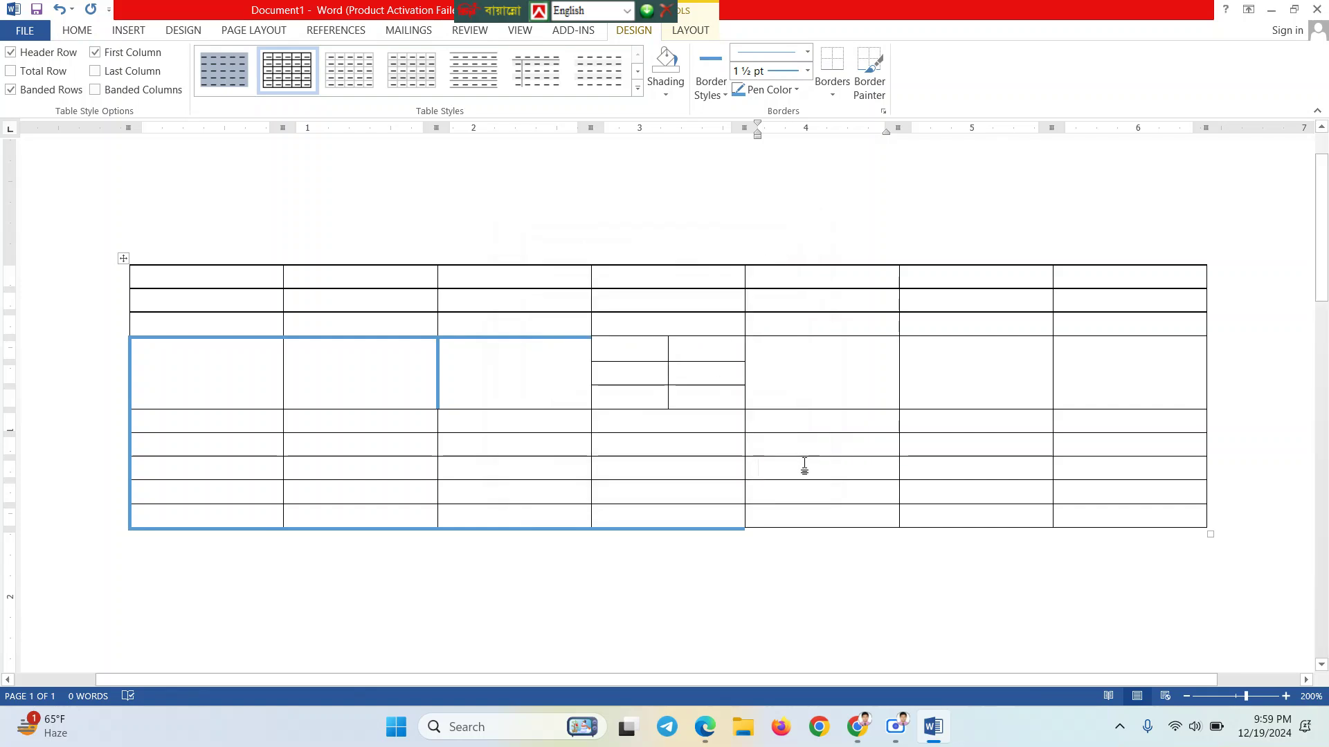
# Set the text direction of the whole first column to vertical, reading from bottom to top
pyautogui.click(123, 258)
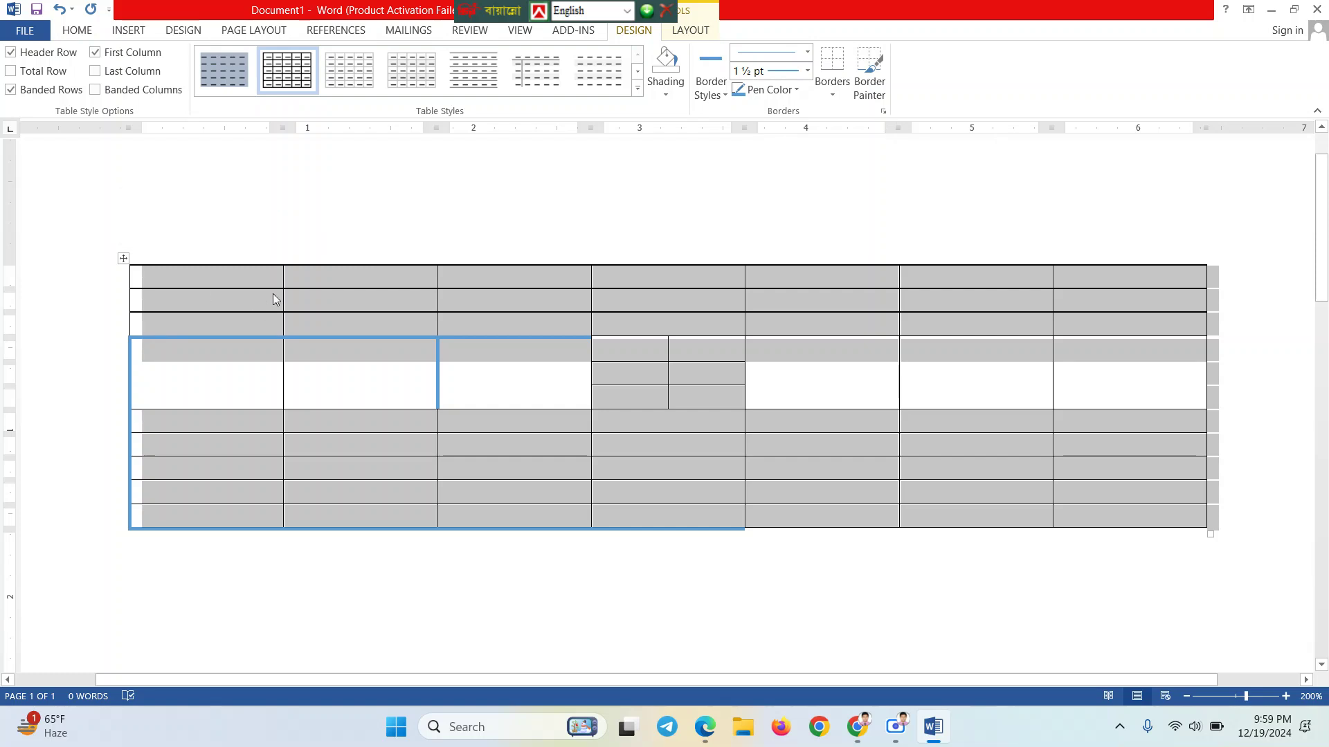
pyautogui.click(272, 273)
pyautogui.click(267, 263)
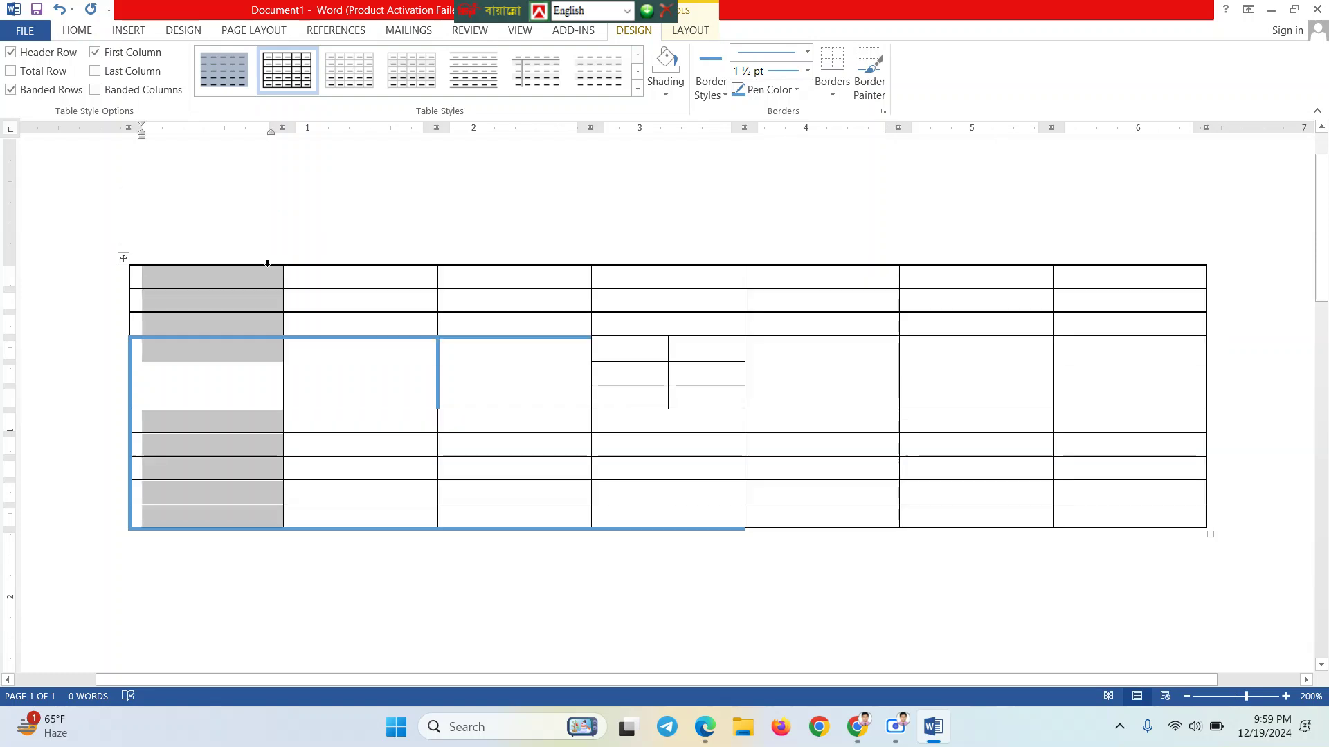
pyautogui.rightClick(268, 286)
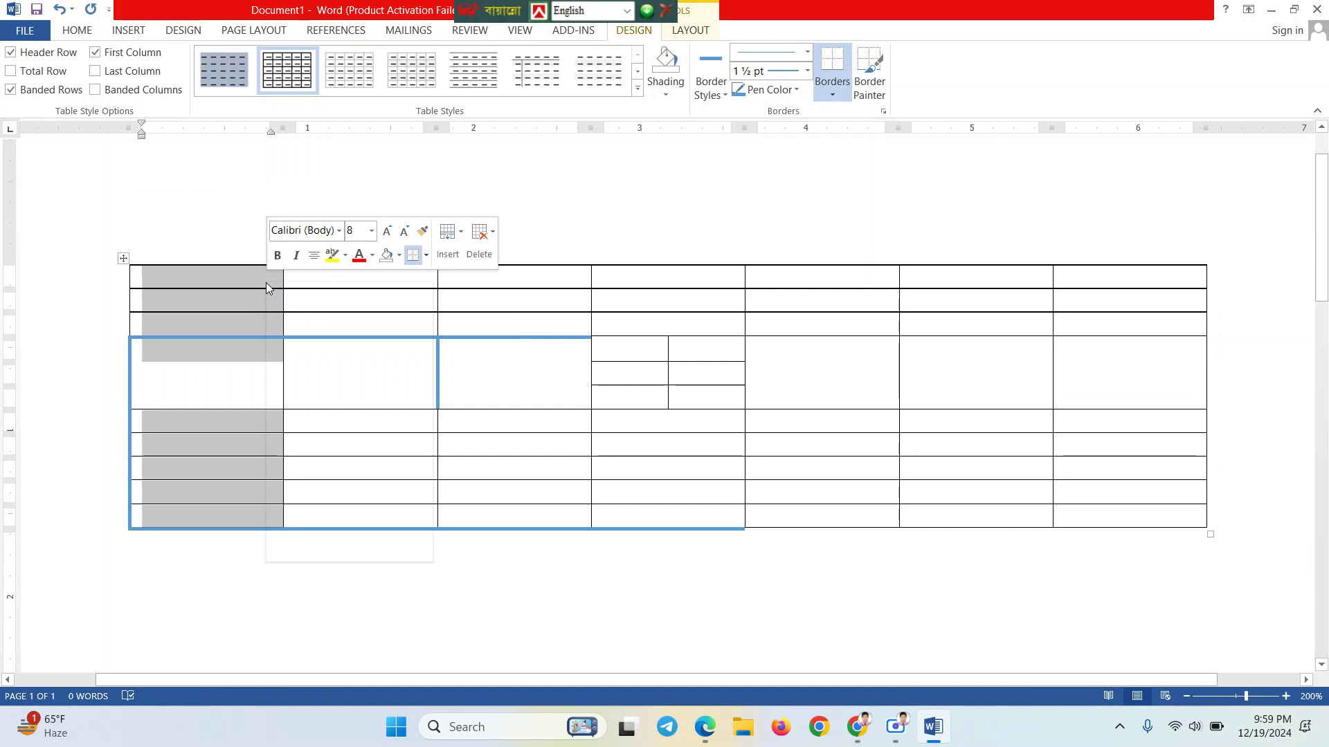
pyautogui.click(309, 509)
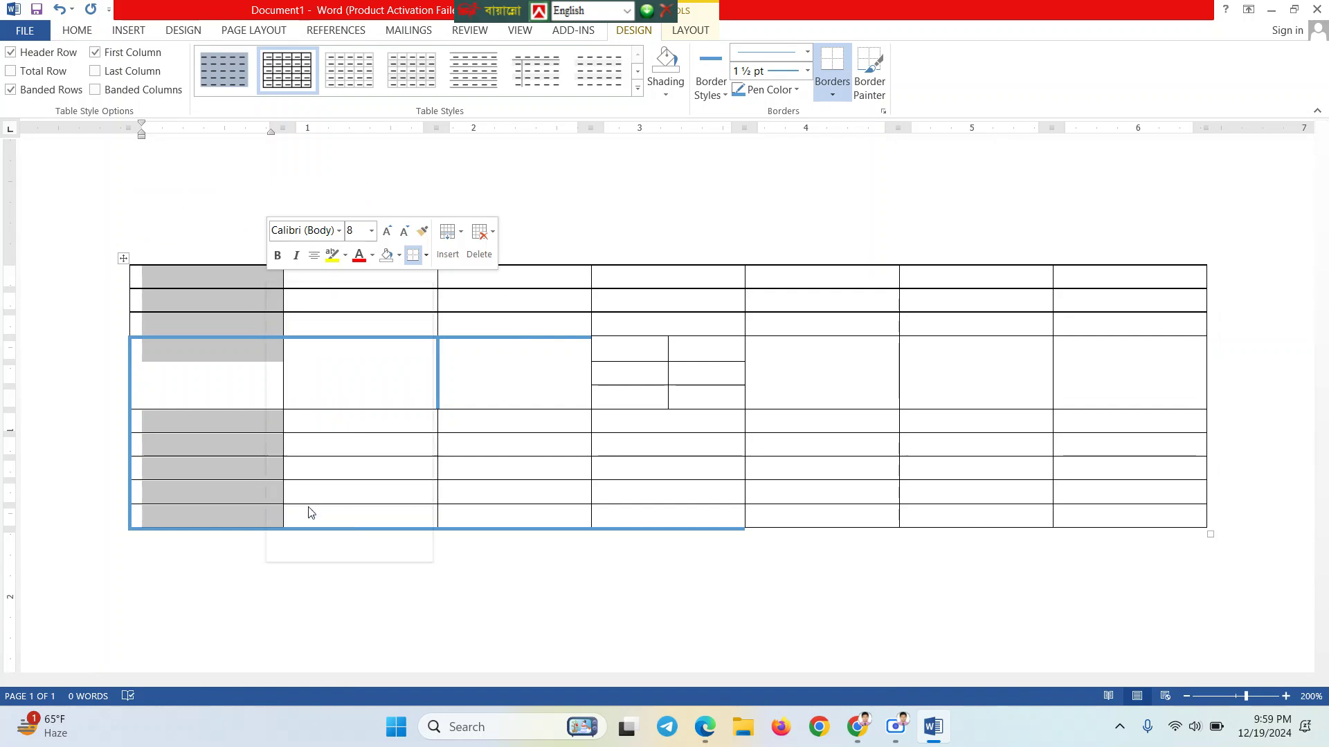
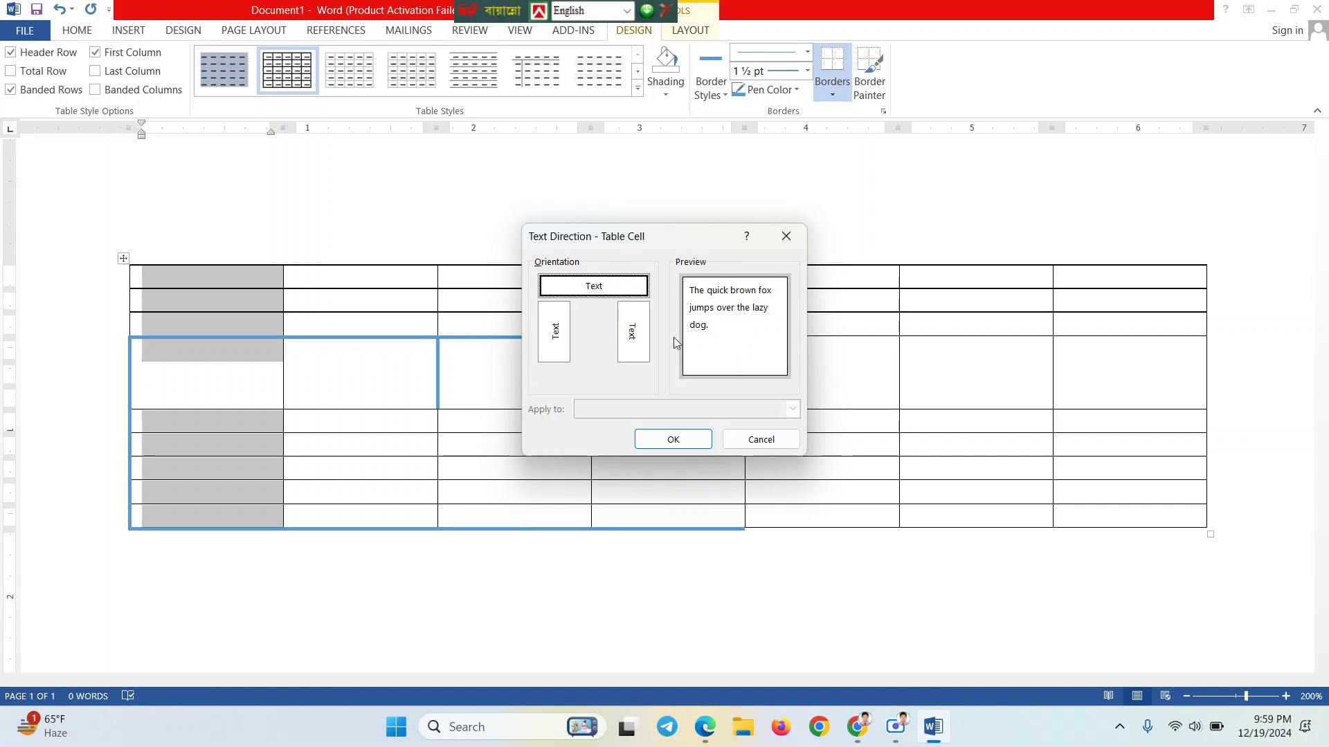
pyautogui.click(564, 342)
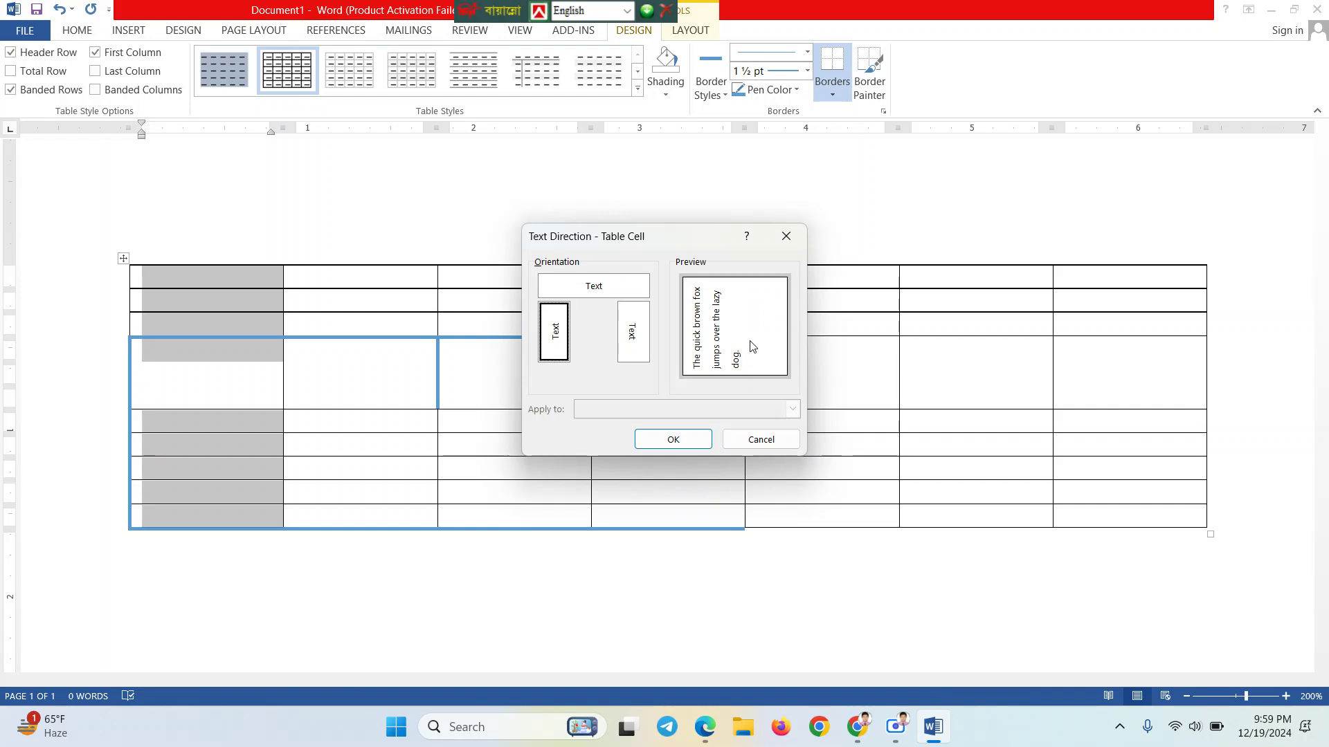
pyautogui.click(670, 445)
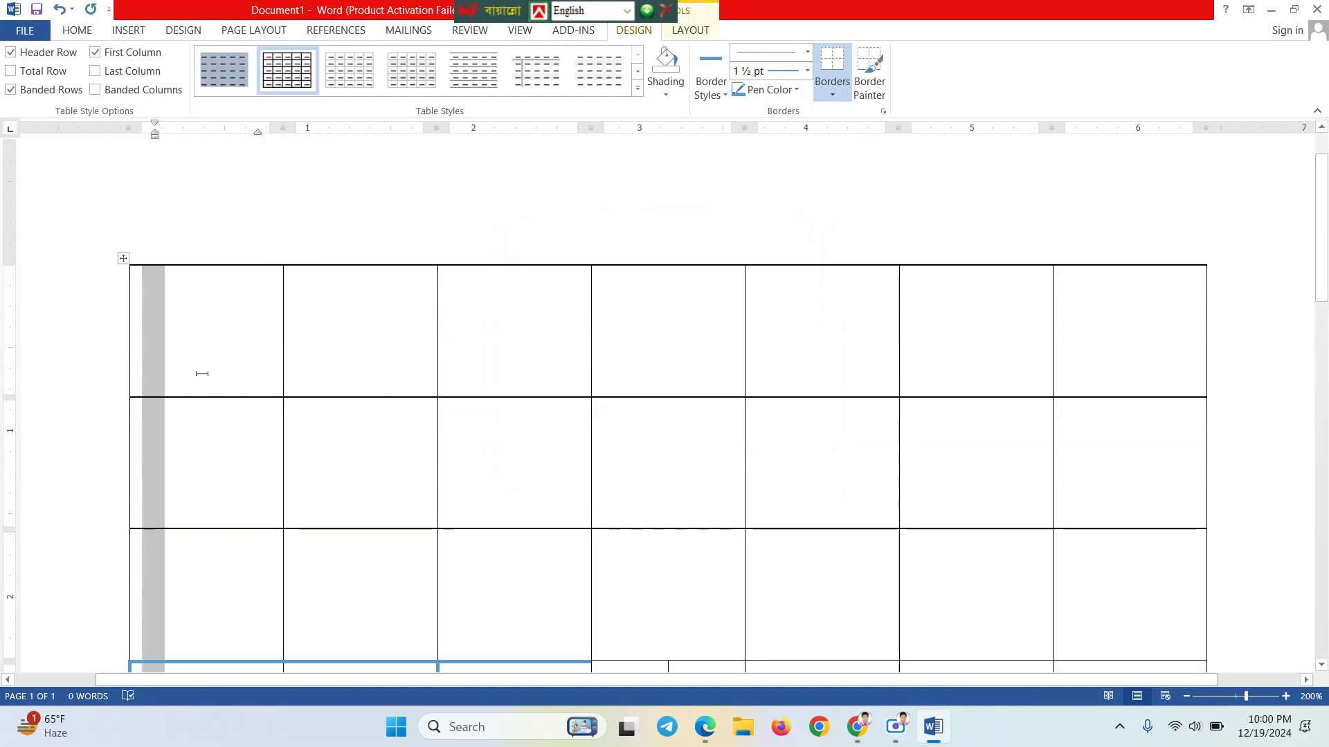
# Enter the vertical text "Amar Sonar Bangla" in the first cell of row 1
pyautogui.click(202, 373)
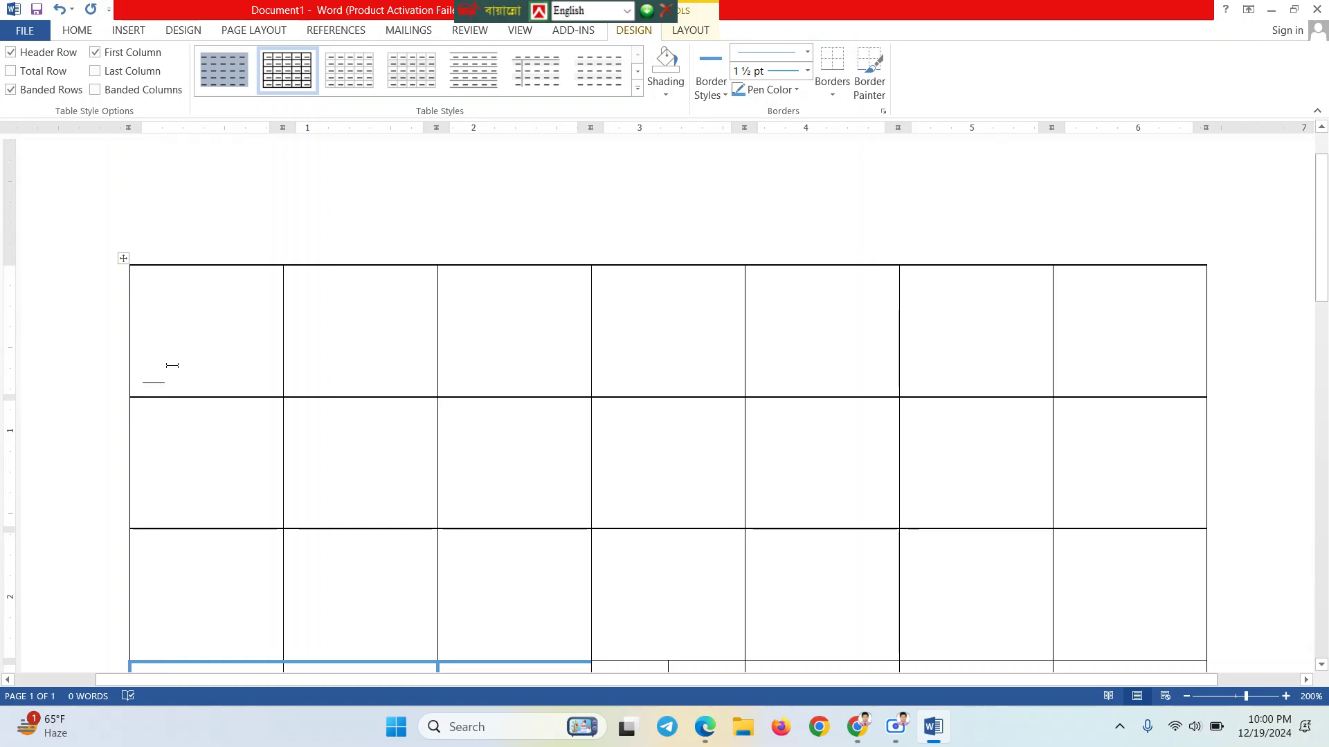
pyautogui.write('Amar A')
pyautogui.press('BackSpace')
pyautogui.press('BackSpace')
pyautogui.write('Sonar')
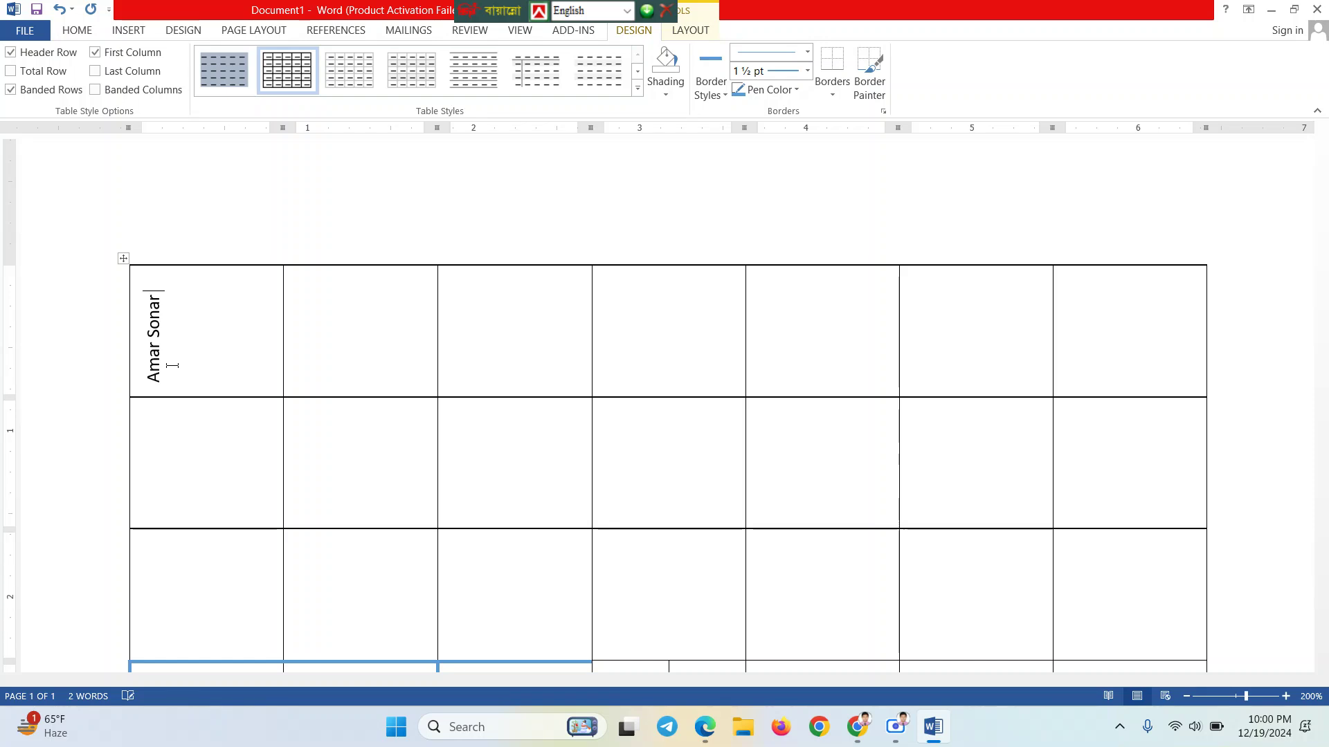
pyautogui.write(' Bangla')
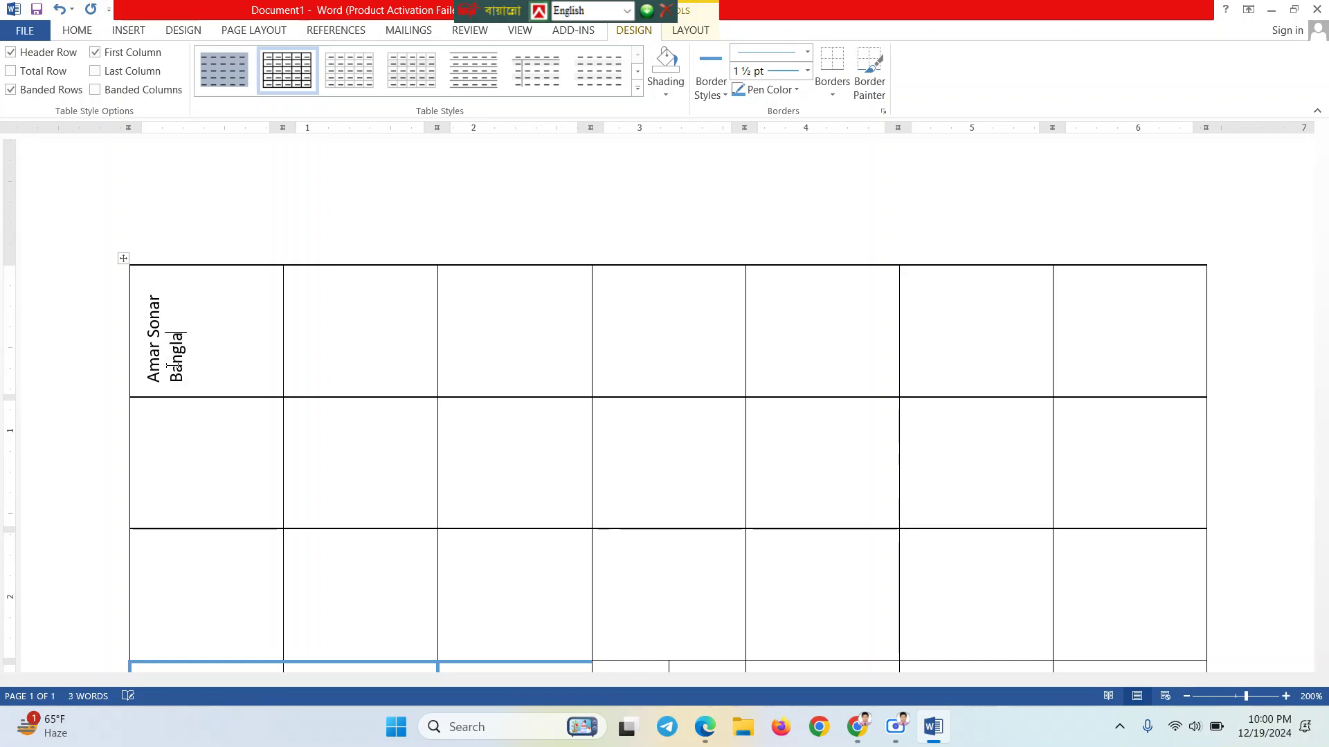
# Delete the sample text from the first cell of row 1
pyautogui.press('Return')
pyautogui.press('BackSpace')
pyautogui.press('BackSpace')
pyautogui.press('BackSpace')
pyautogui.press('BackSpace')
pyautogui.press('BackSpace')
pyautogui.press('BackSpace')
pyautogui.press('BackSpace')
pyautogui.press('BackSpace')
pyautogui.press('BackSpace')
pyautogui.press('BackSpace')
pyautogui.press('BackSpace')
pyautogui.press('BackSpace')
pyautogui.press('BackSpace')
pyautogui.press('BackSpace')
pyautogui.press('BackSpace')
pyautogui.press('BackSpace')
pyautogui.press('BackSpace')
# Undo the sample text edits, the first column's text direction change, and the blue border painting along the table's bottom
pyautogui.hotkey('ctrl', 'z')
pyautogui.hotkey('ctrl', 'z')
pyautogui.hotkey('ctrl', 'z')
pyautogui.hotkey('ctrl', 'z')
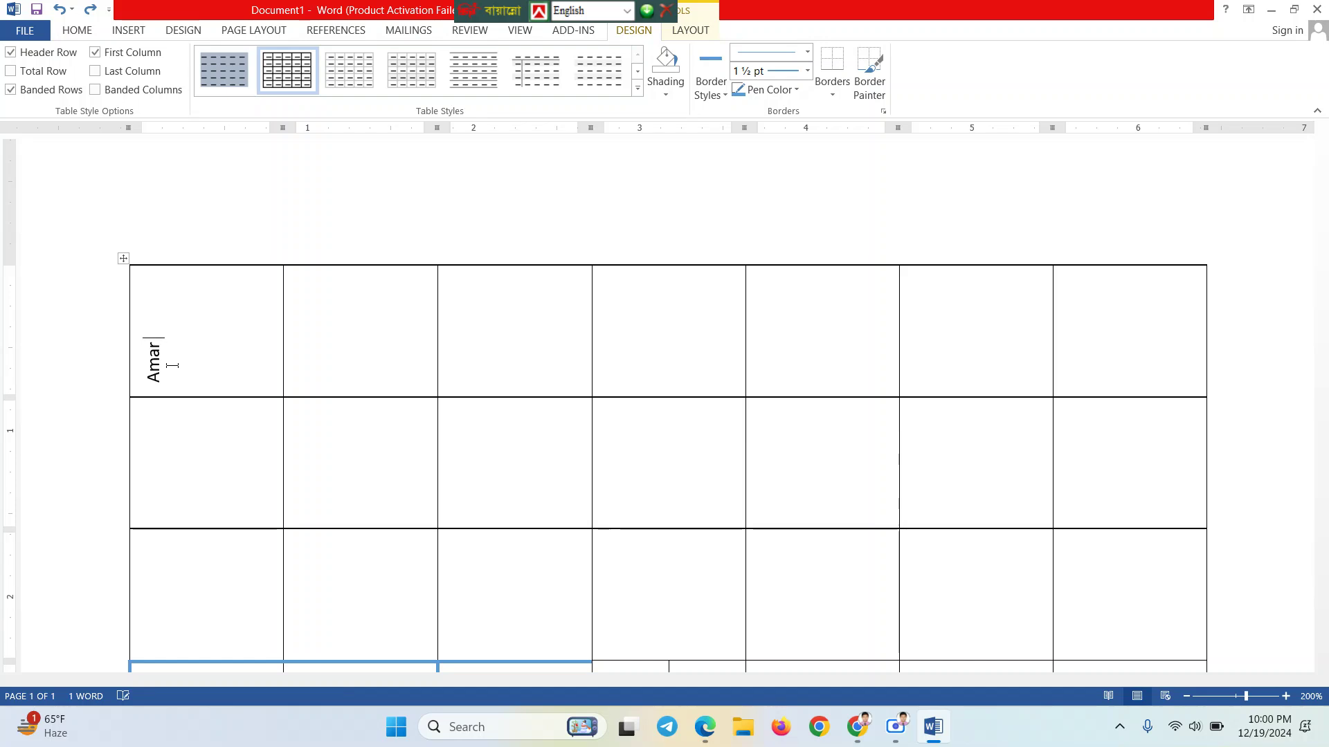
pyautogui.hotkey('ctrl', 'z')
pyautogui.hotkey('ctrl', 'z')
pyautogui.hotkey('ctrl', 'z')
pyautogui.hotkey('ctrl', 'z')
pyautogui.hotkey('ctrl', 'z')
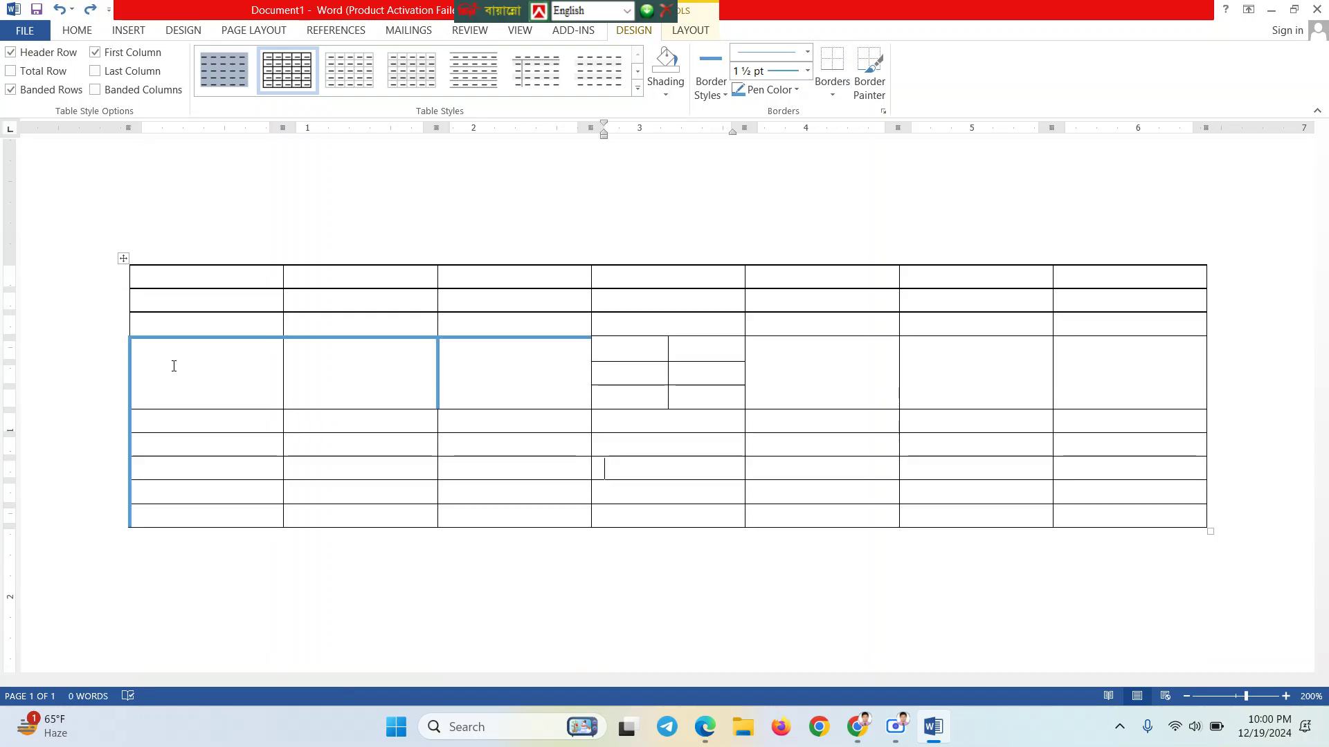
# Set the text direction of the whole first column to vertical, reading from top to bottom
pyautogui.click(151, 255)
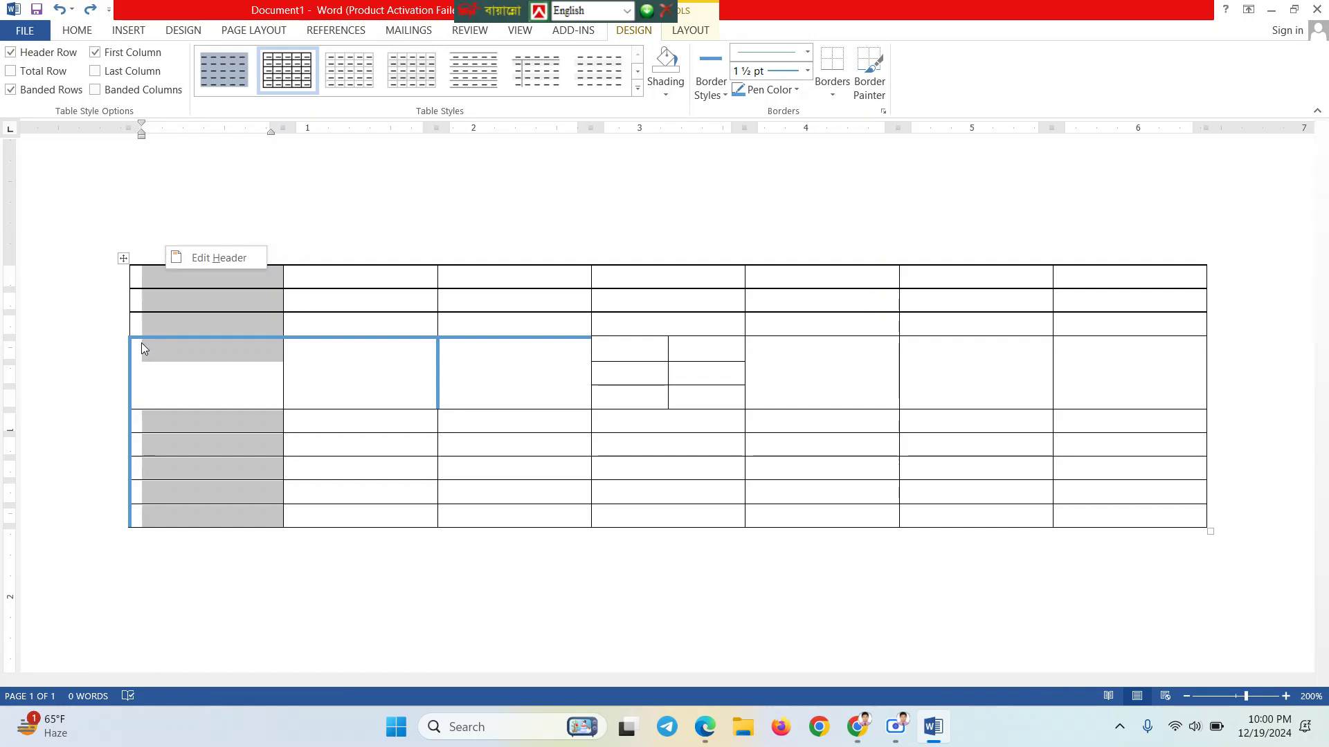
pyautogui.rightClick(151, 285)
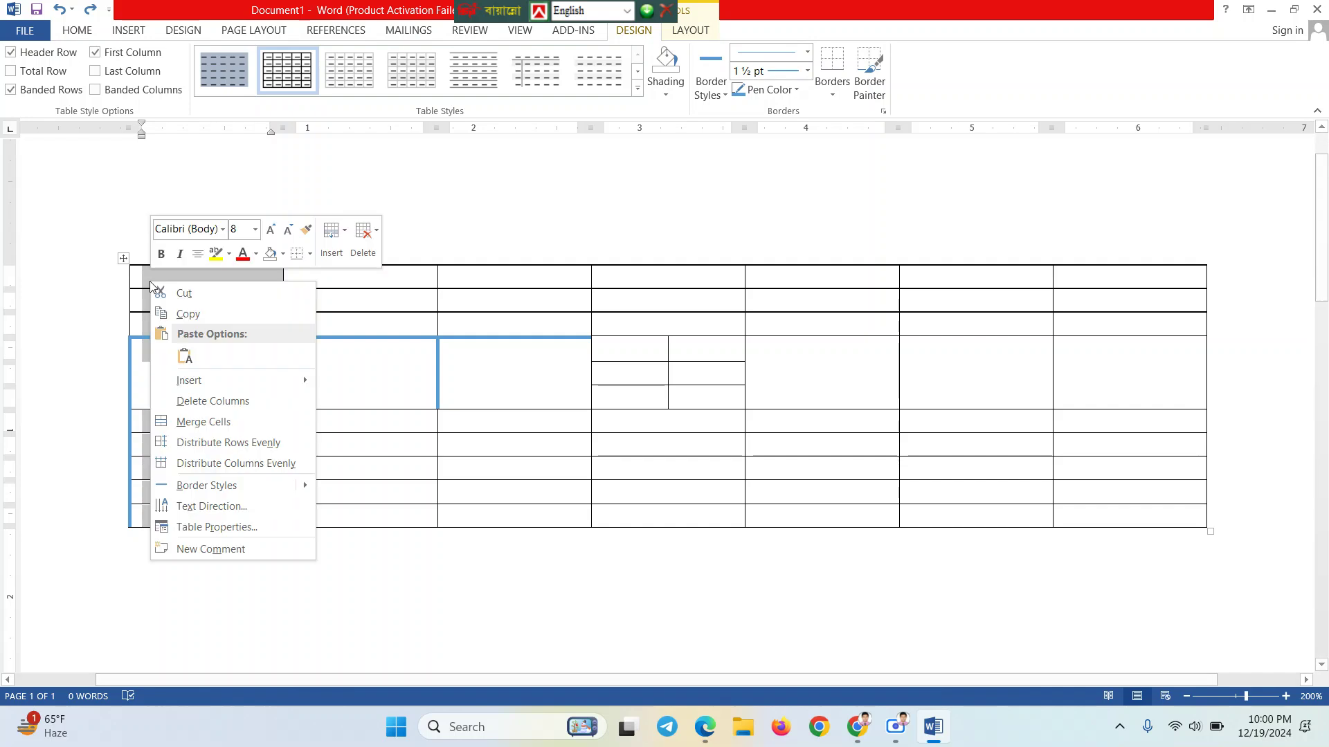
pyautogui.click(191, 507)
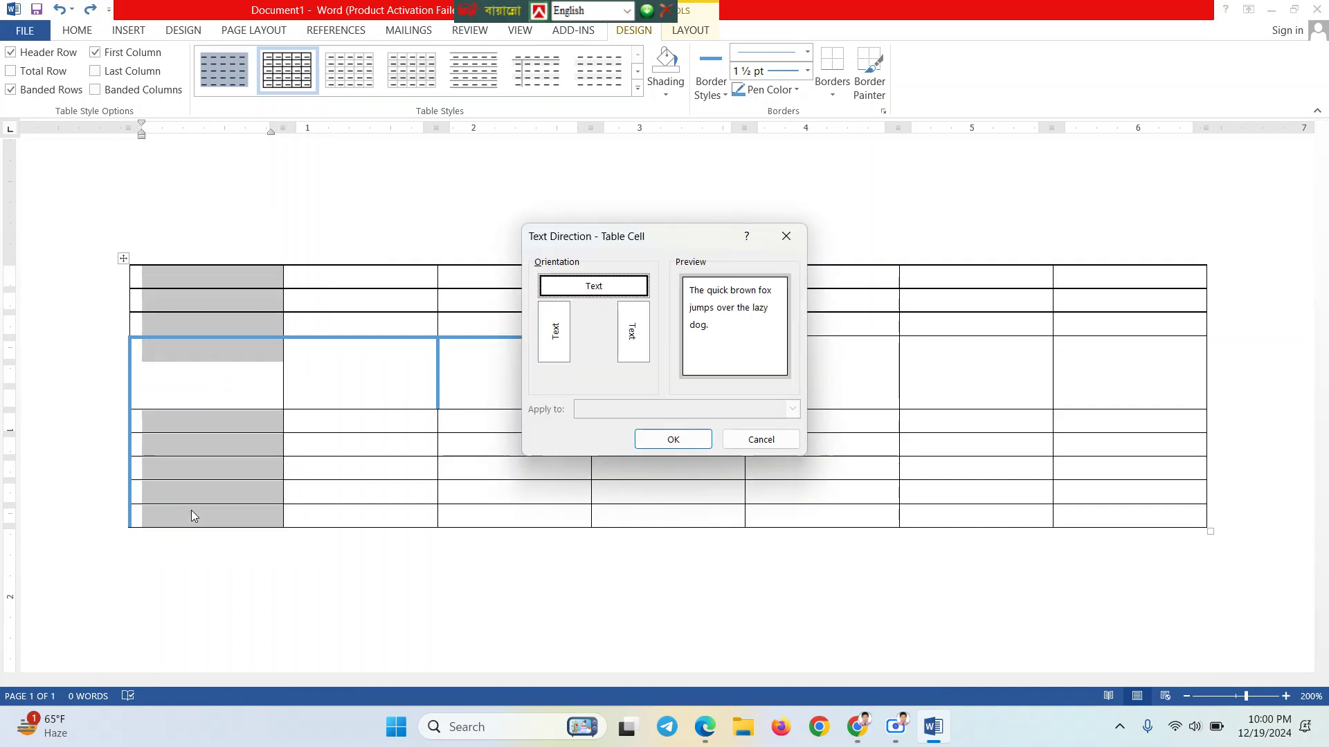
pyautogui.click(567, 339)
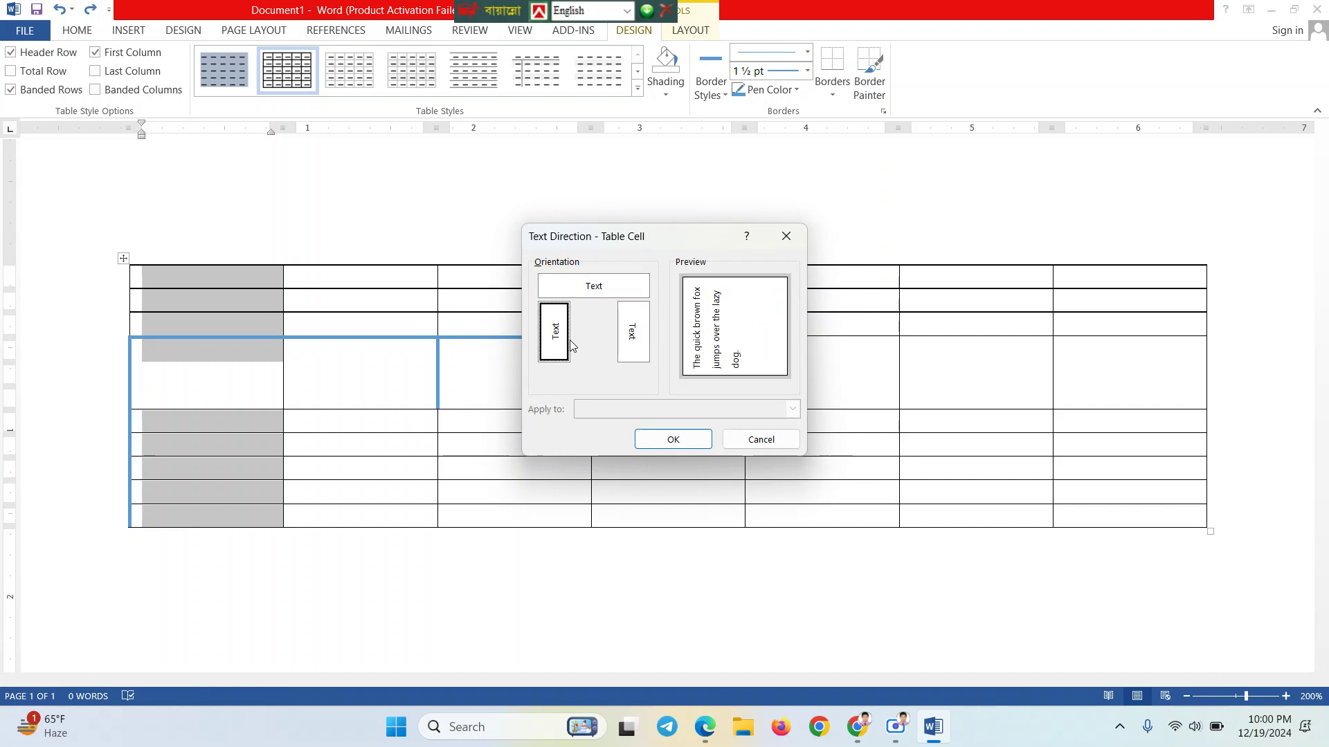
pyautogui.click(639, 343)
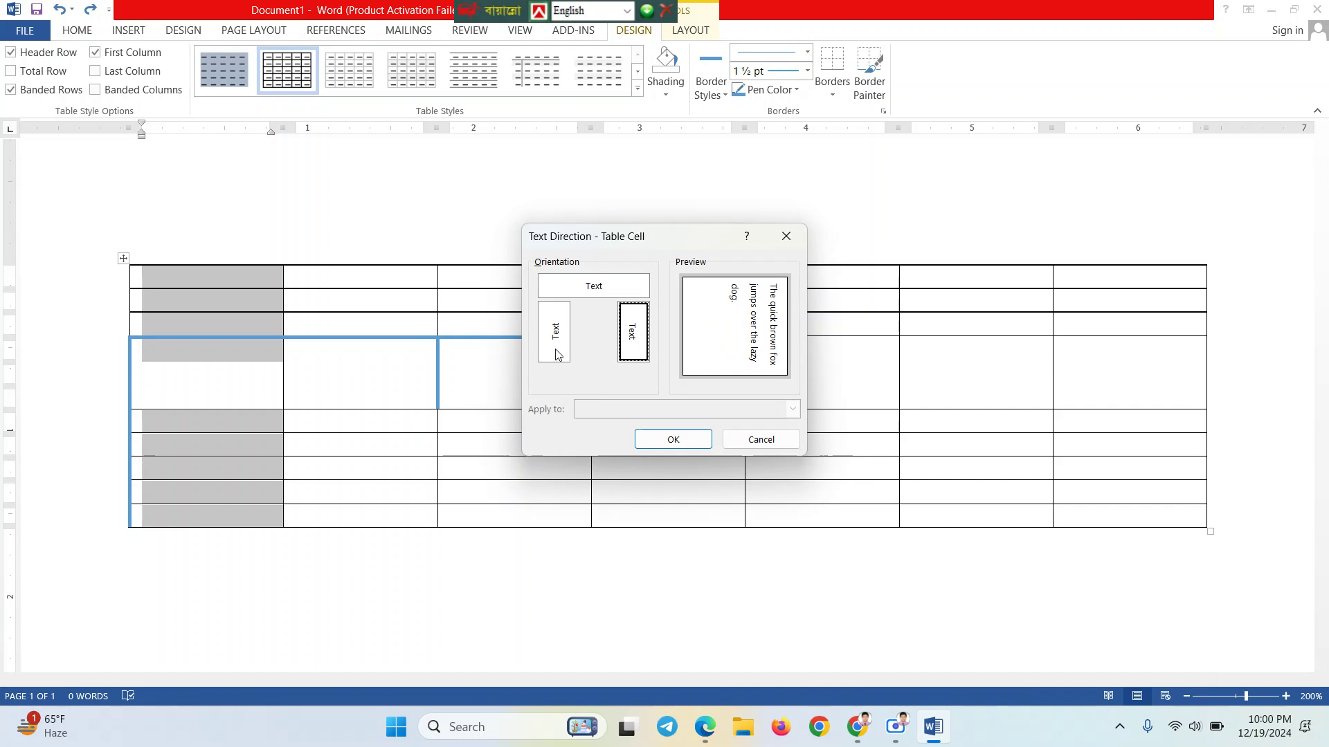
pyautogui.click(557, 354)
pyautogui.click(638, 346)
pyautogui.click(682, 443)
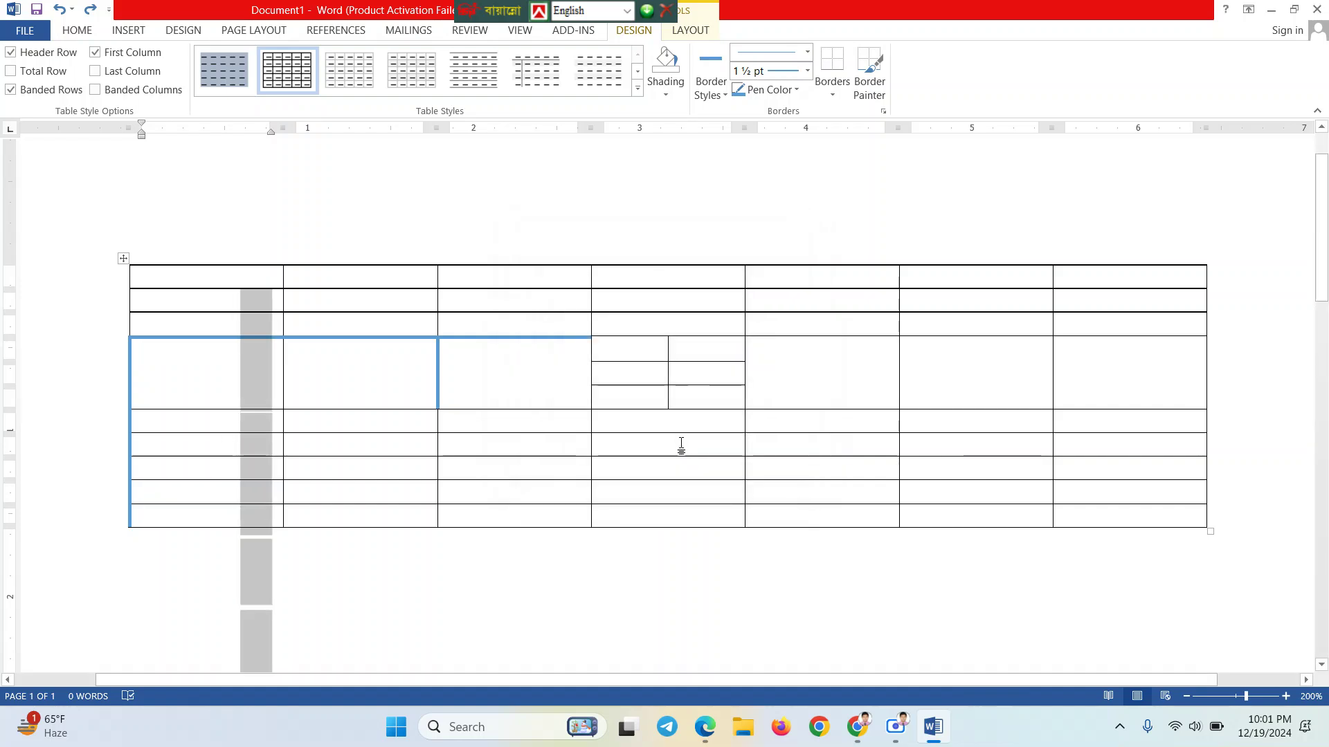
# Enter the vertical sample text "ASDFG LKJHG" in the first cell of row 1
pyautogui.click(232, 365)
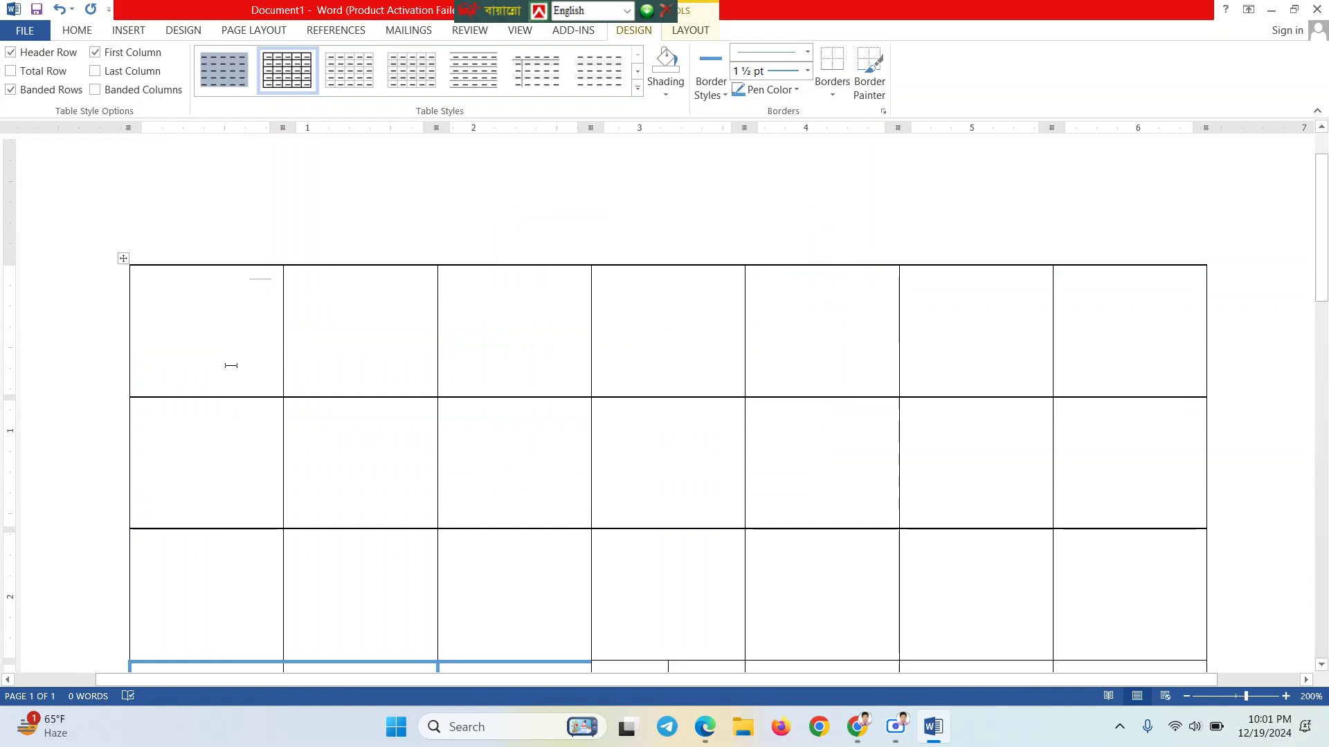
pyautogui.write('ASDFG')
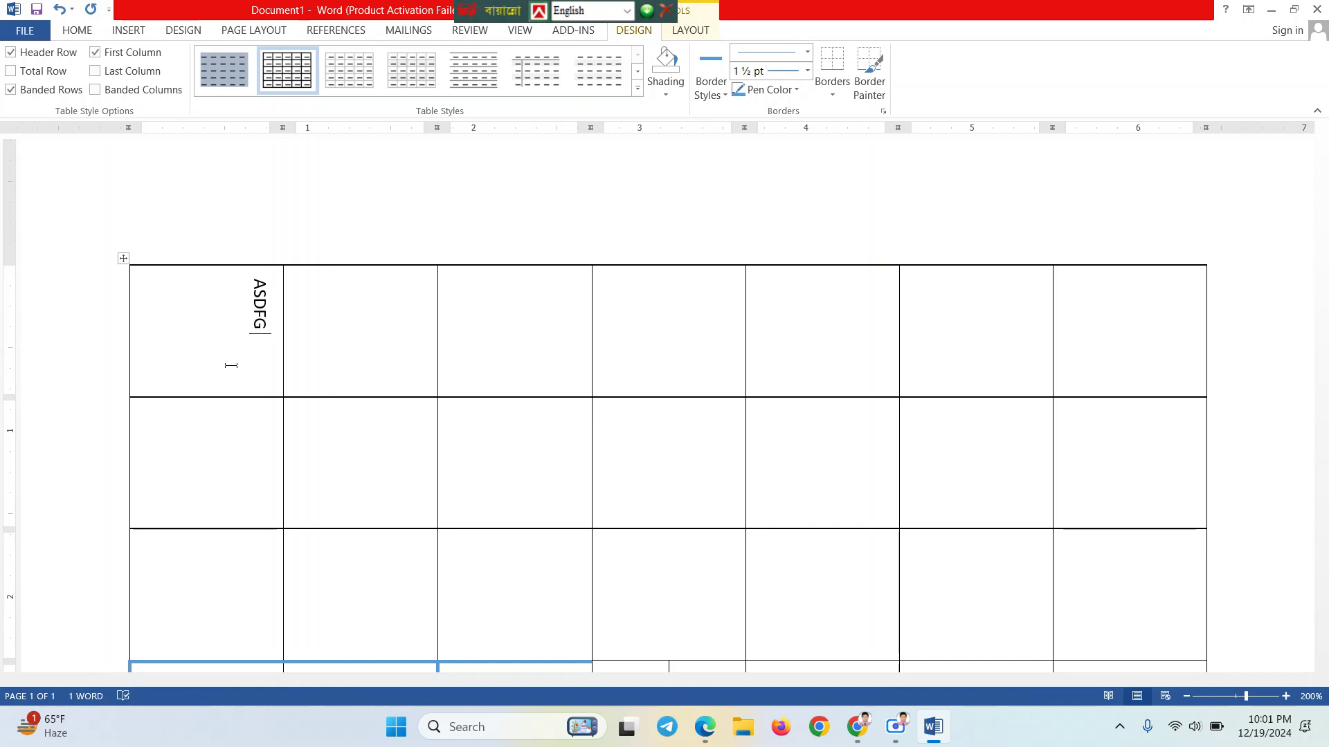
pyautogui.write(' LKJHG')
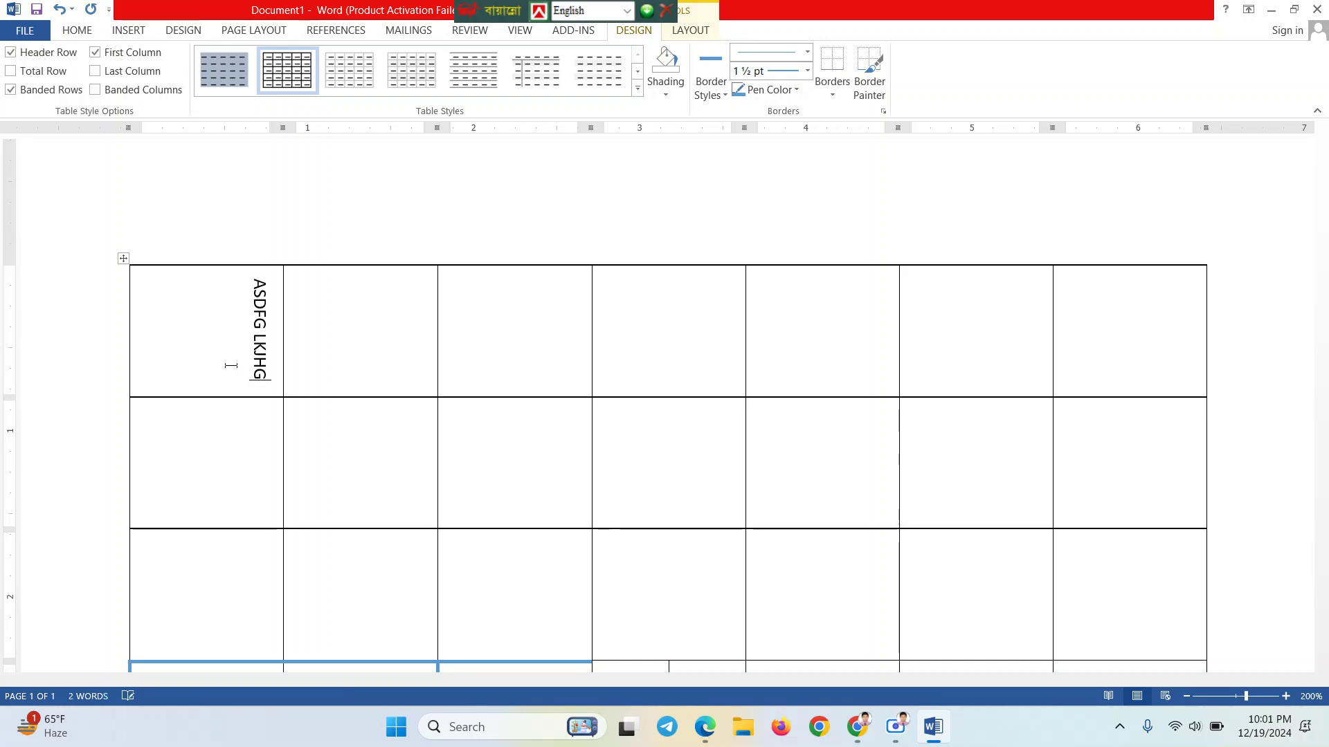
# Delete the entire document content, including the table, and undo that deletion
pyautogui.hotkey('ctrl', 'a')
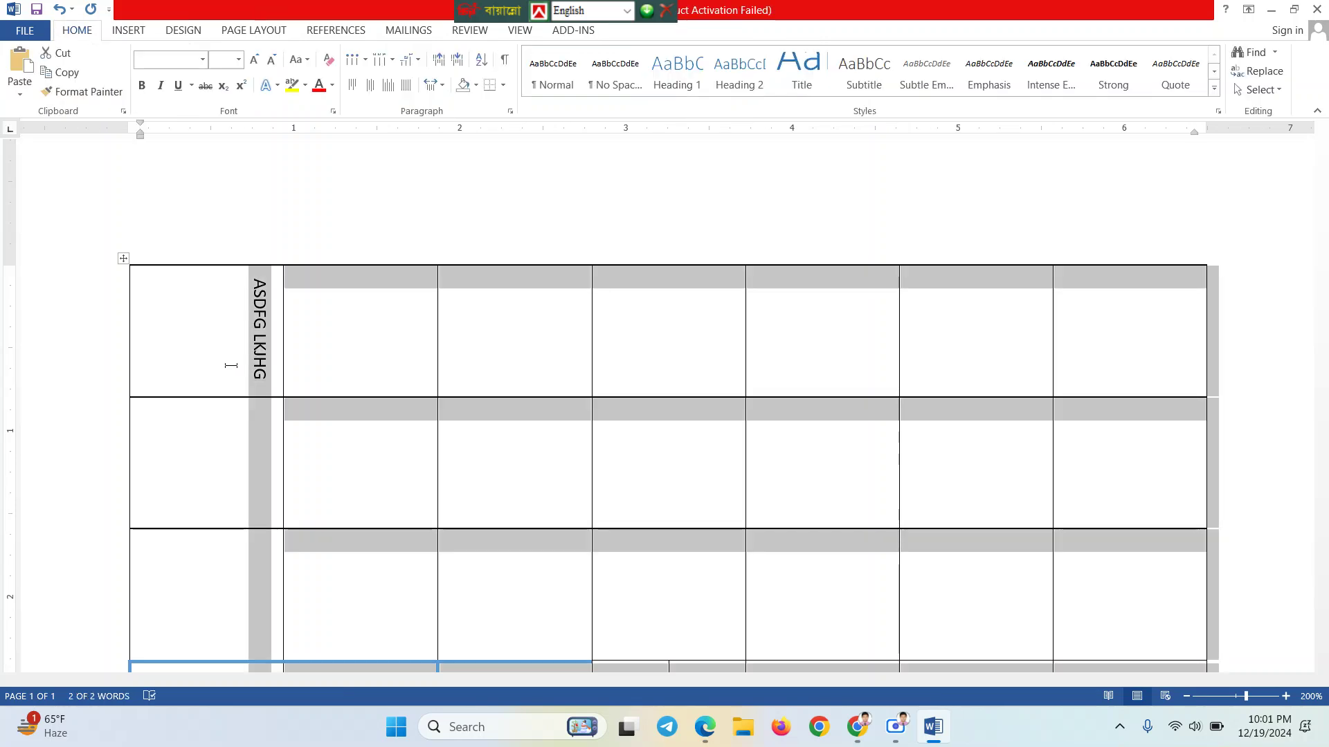
pyautogui.press('Delete')
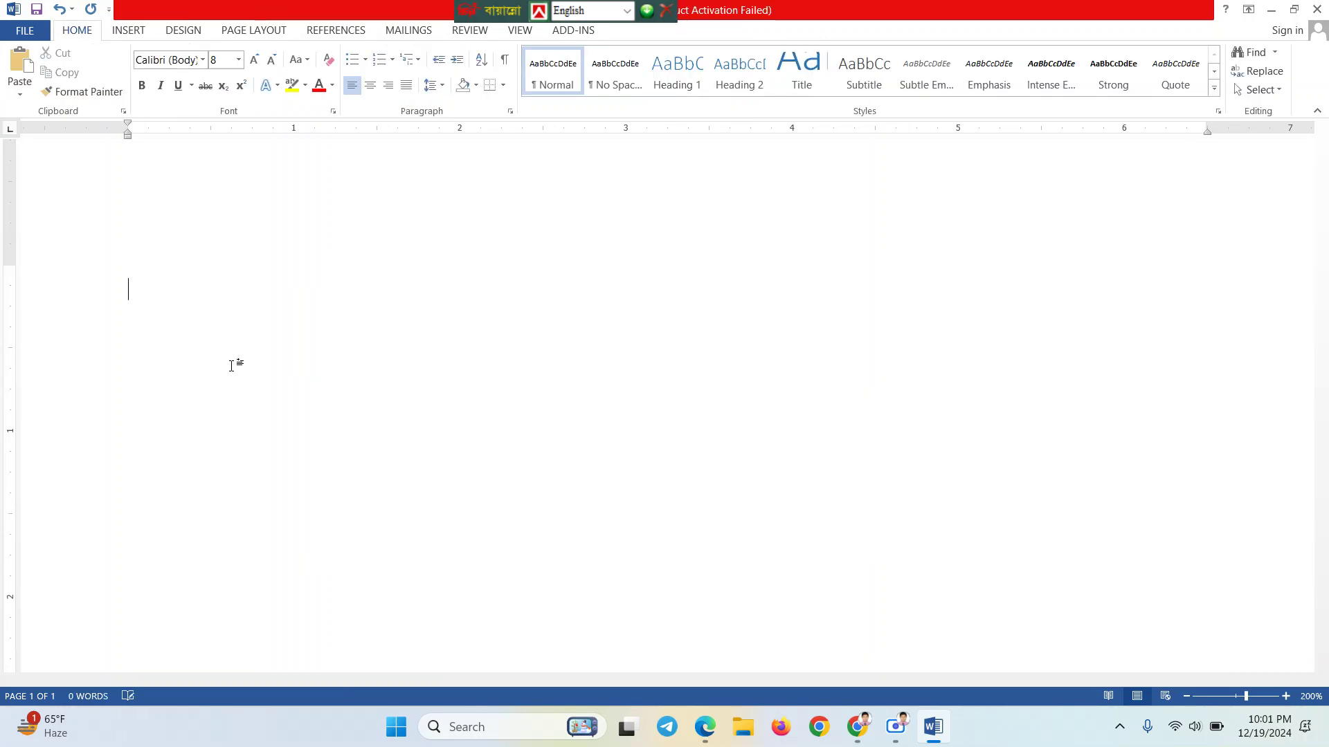
pyautogui.hotkey('ctrl', 'z')
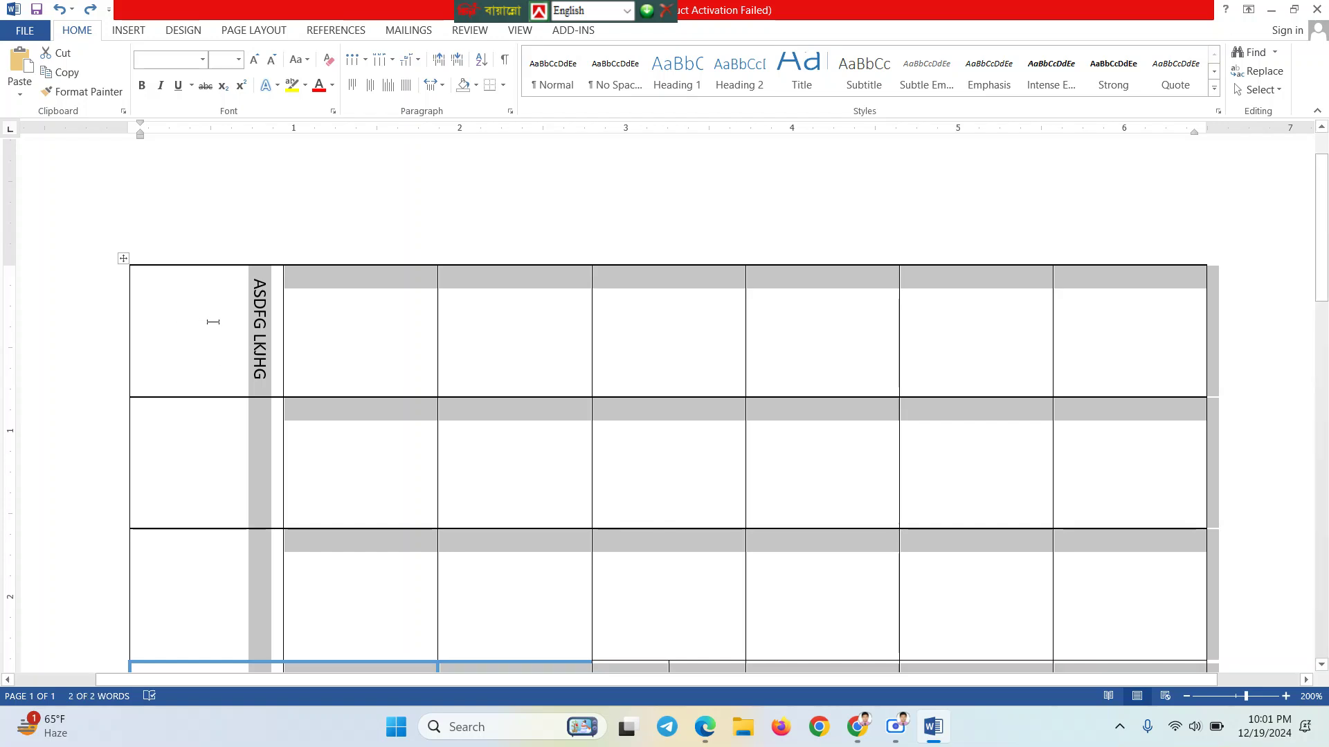
# Undo the sample text, text direction, border, cell split, and row and column edits back to the plain table of five rows and six columns
pyautogui.hotkey('ctrl', 'z')
pyautogui.hotkey('ctrl', 'z')
pyautogui.hotkey('ctrl', 'z')
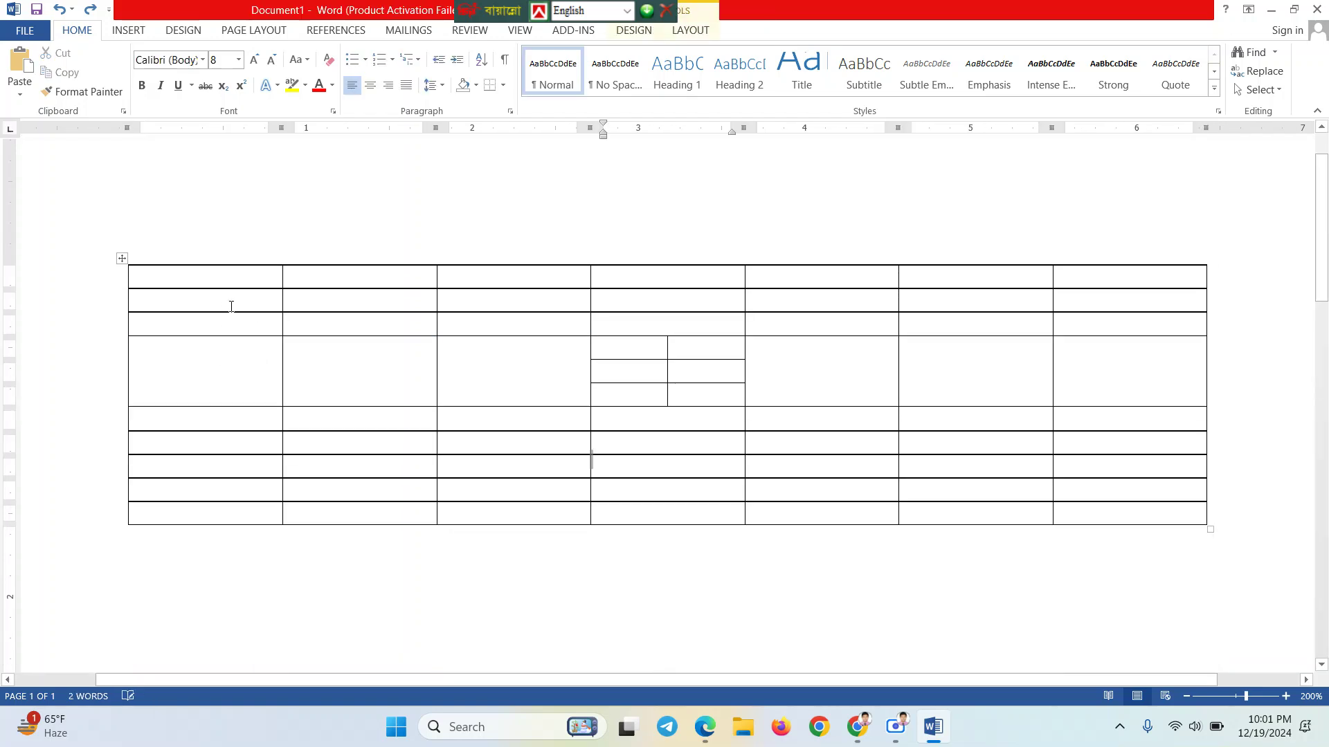
pyautogui.hotkey('ctrl', 'z')
pyautogui.hotkey('ctrl', 'z')
pyautogui.hotkey('ctrl', 'z')
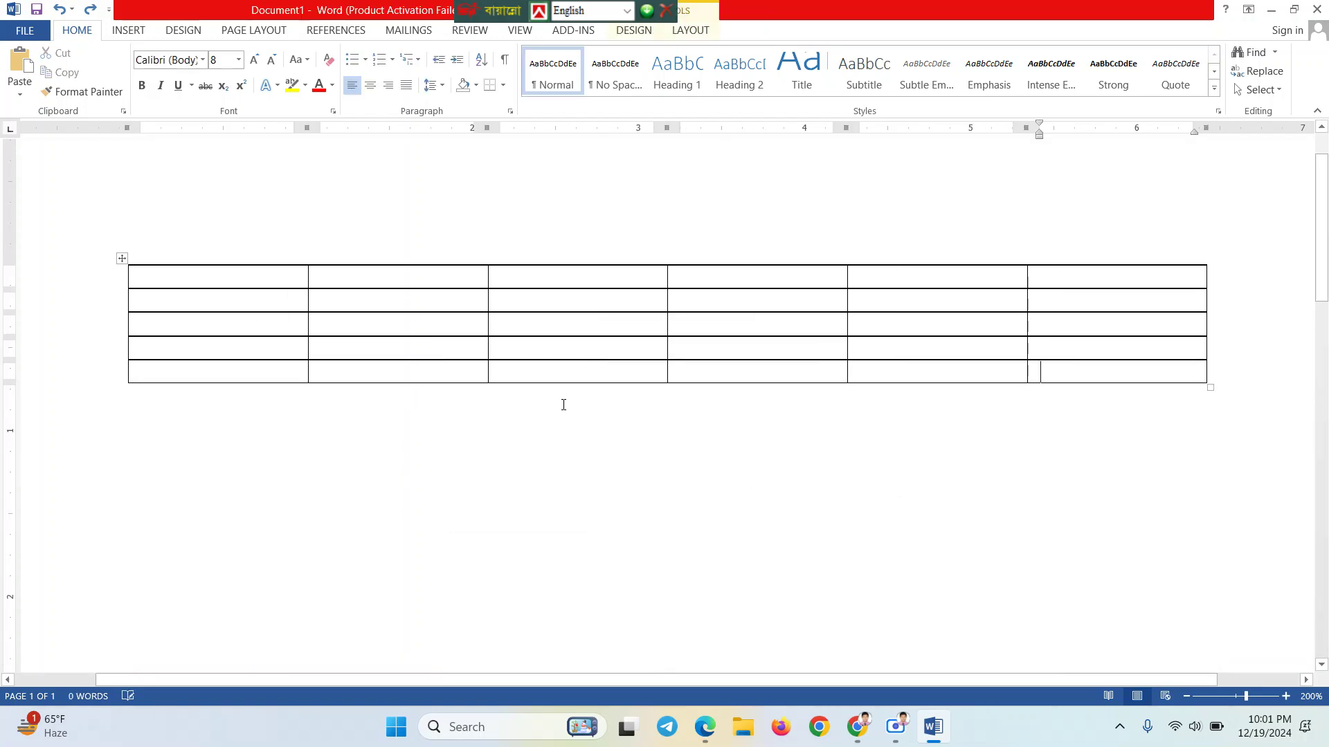
pyautogui.scroll(1, 702, 389)
pyautogui.hotkey('ctrl', 'z')
# View the text direction options for the cell in row 4, column 3, and close them
pyautogui.click(579, 390)
pyautogui.rightClick(535, 423)
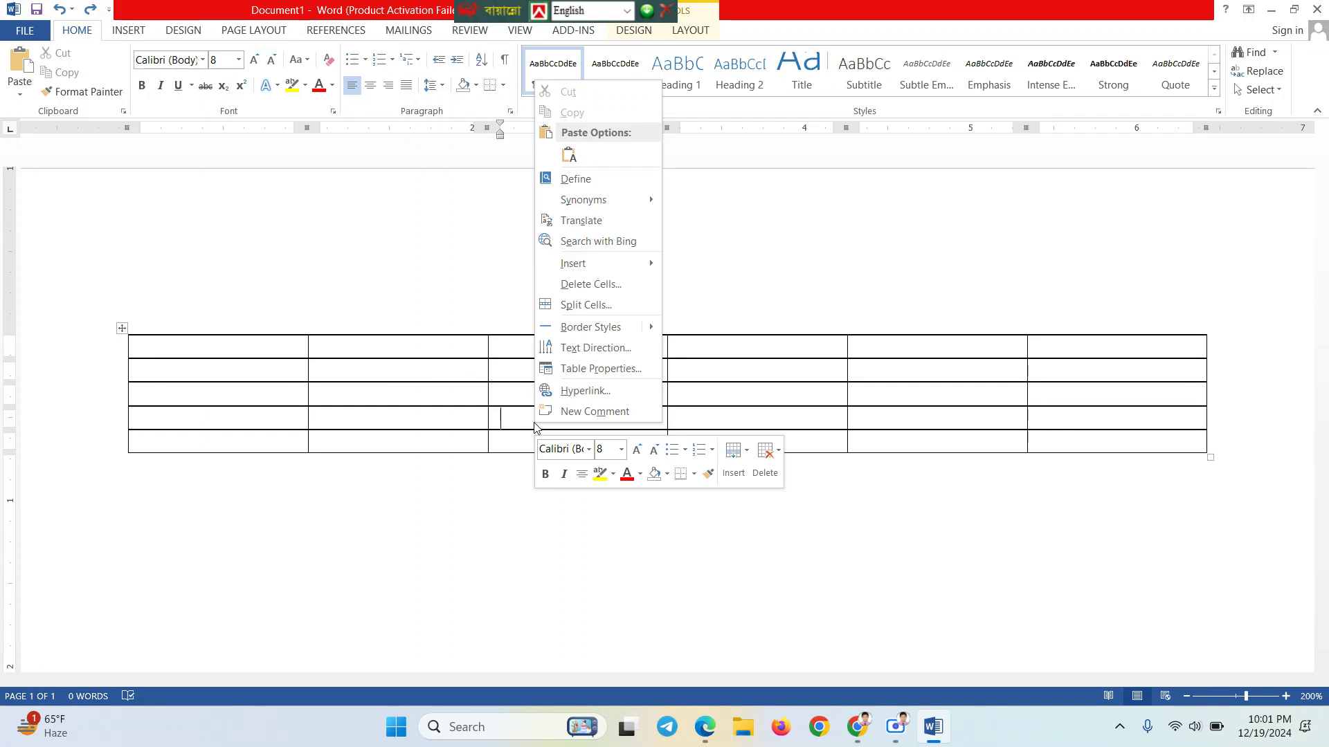
pyautogui.click(624, 356)
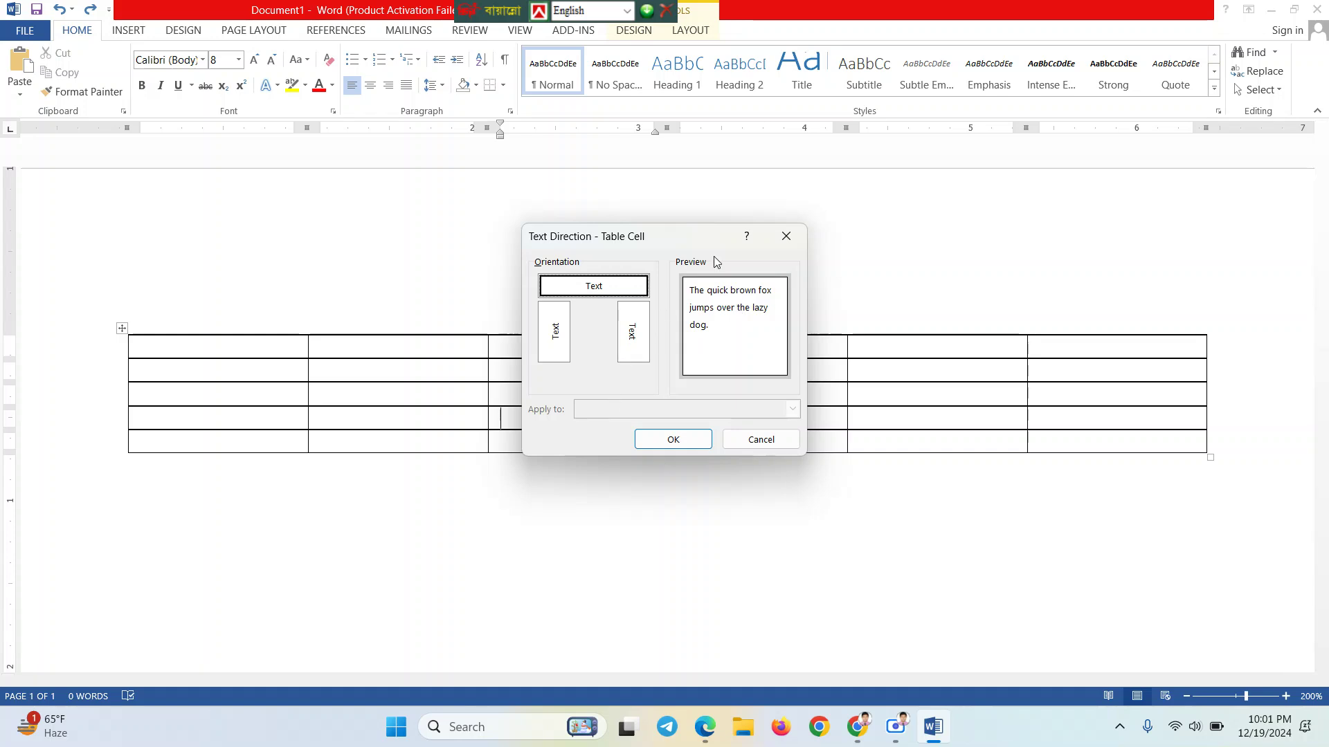
pyautogui.click(787, 235)
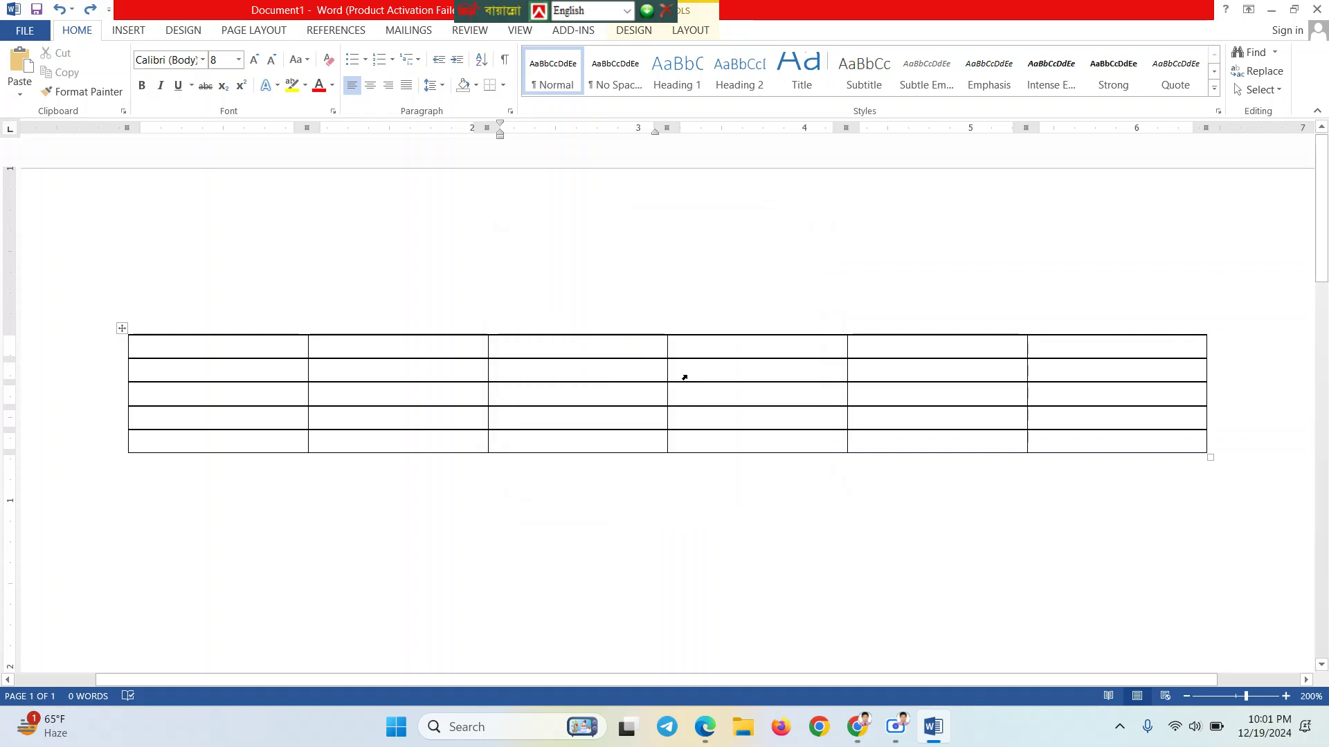
pyautogui.rightClick(599, 413)
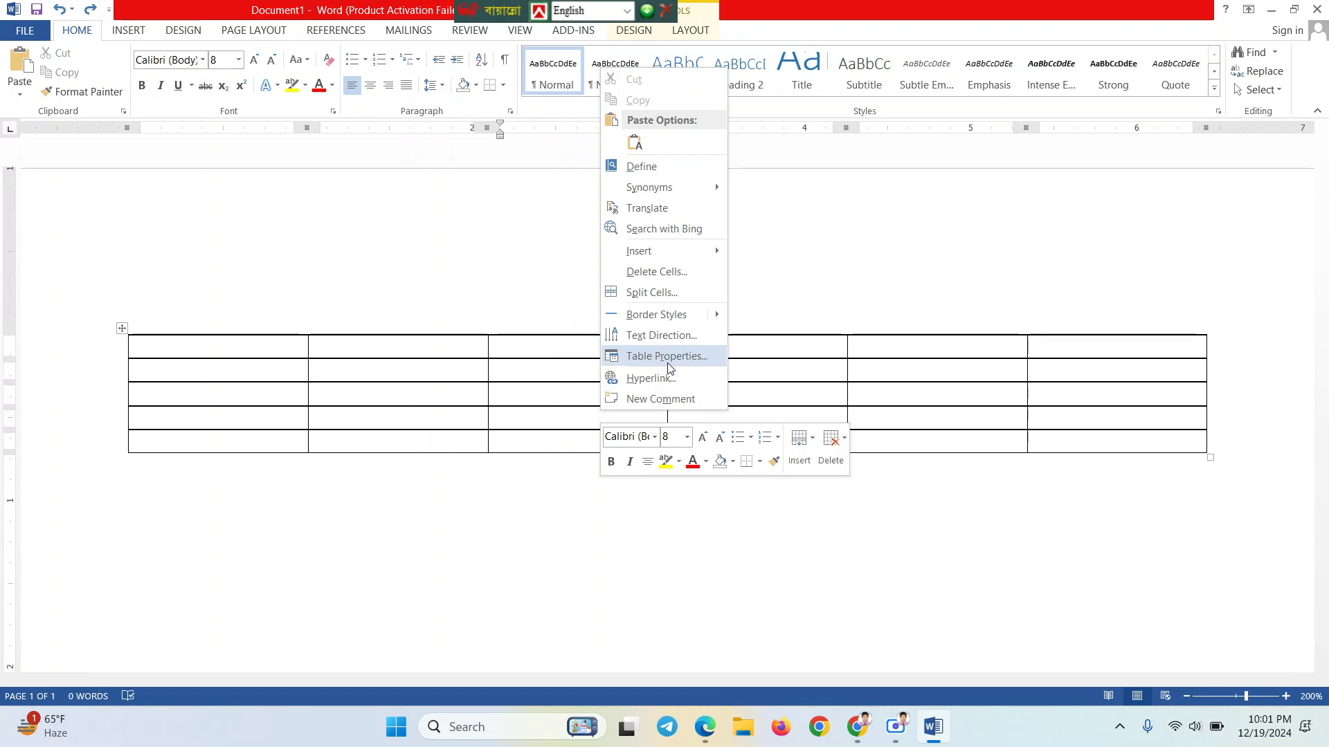
pyautogui.click(528, 328)
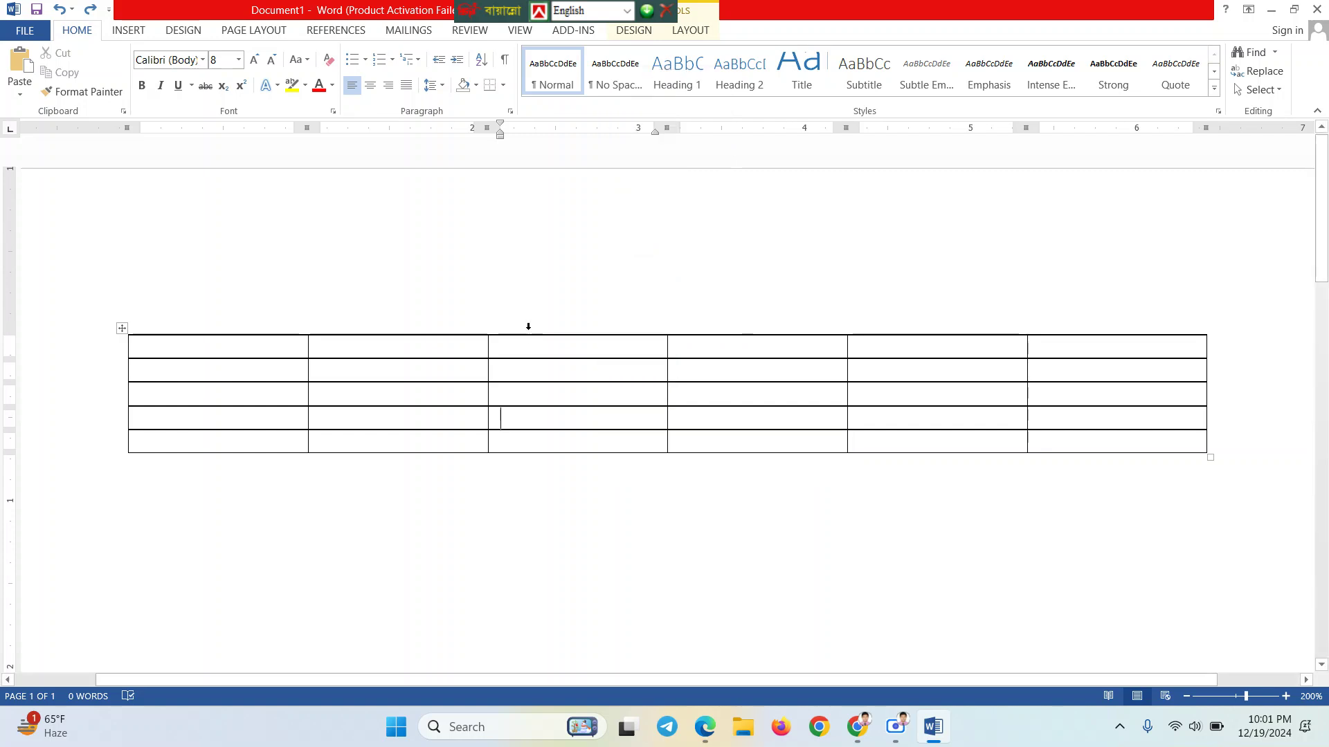
# Open the table properties for the entire table
pyautogui.click(122, 328)
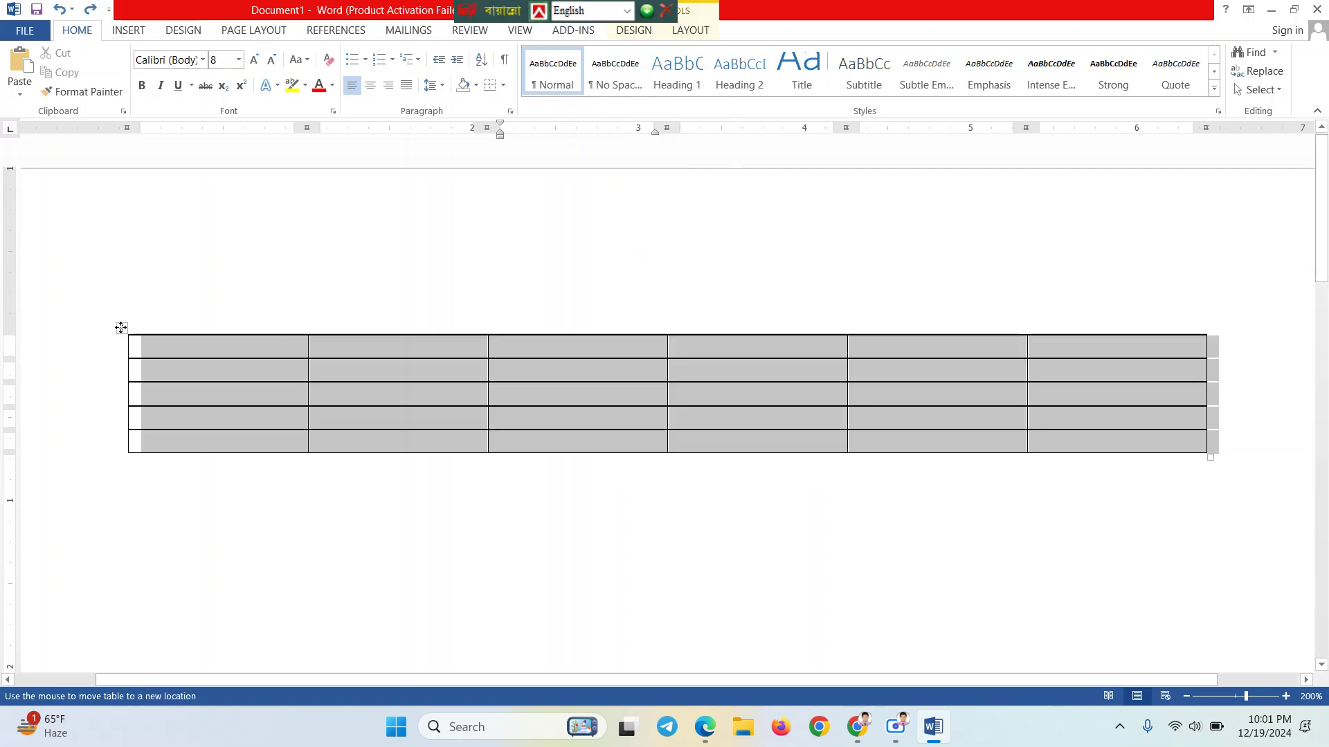
pyautogui.scroll(-3, 445, 300)
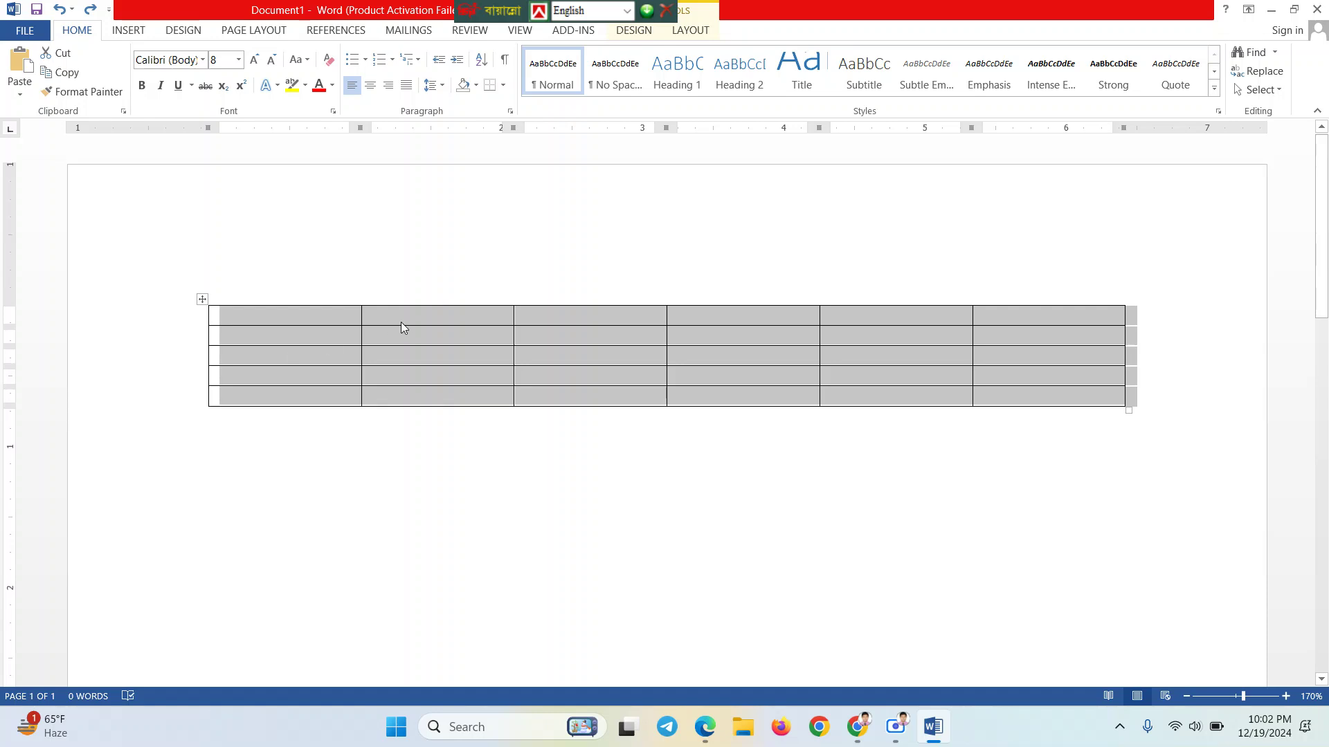
pyautogui.rightClick(289, 312)
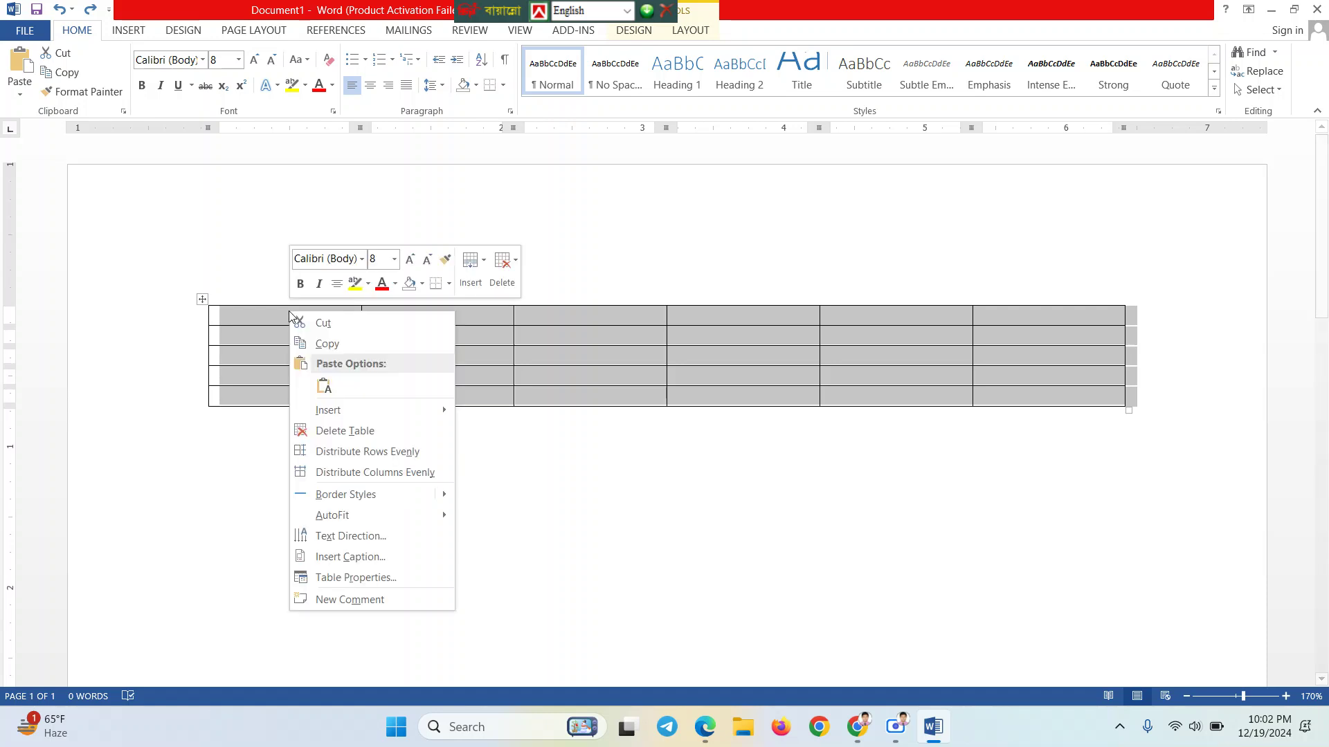
pyautogui.click(328, 578)
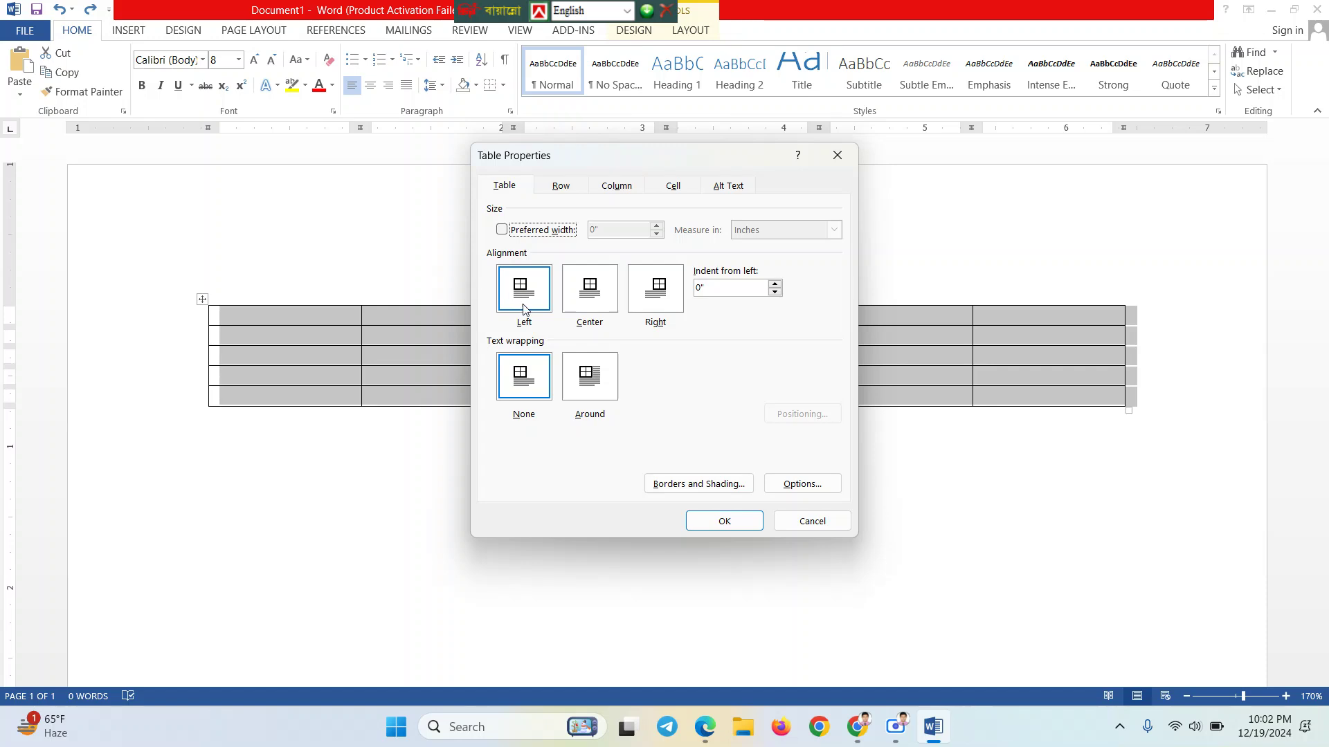
pyautogui.moveTo(588, 156)
pyautogui.mouseDown()
pyautogui.moveTo(616, 152)
pyautogui.moveTo(590, 157)
pyautogui.mouseUp()
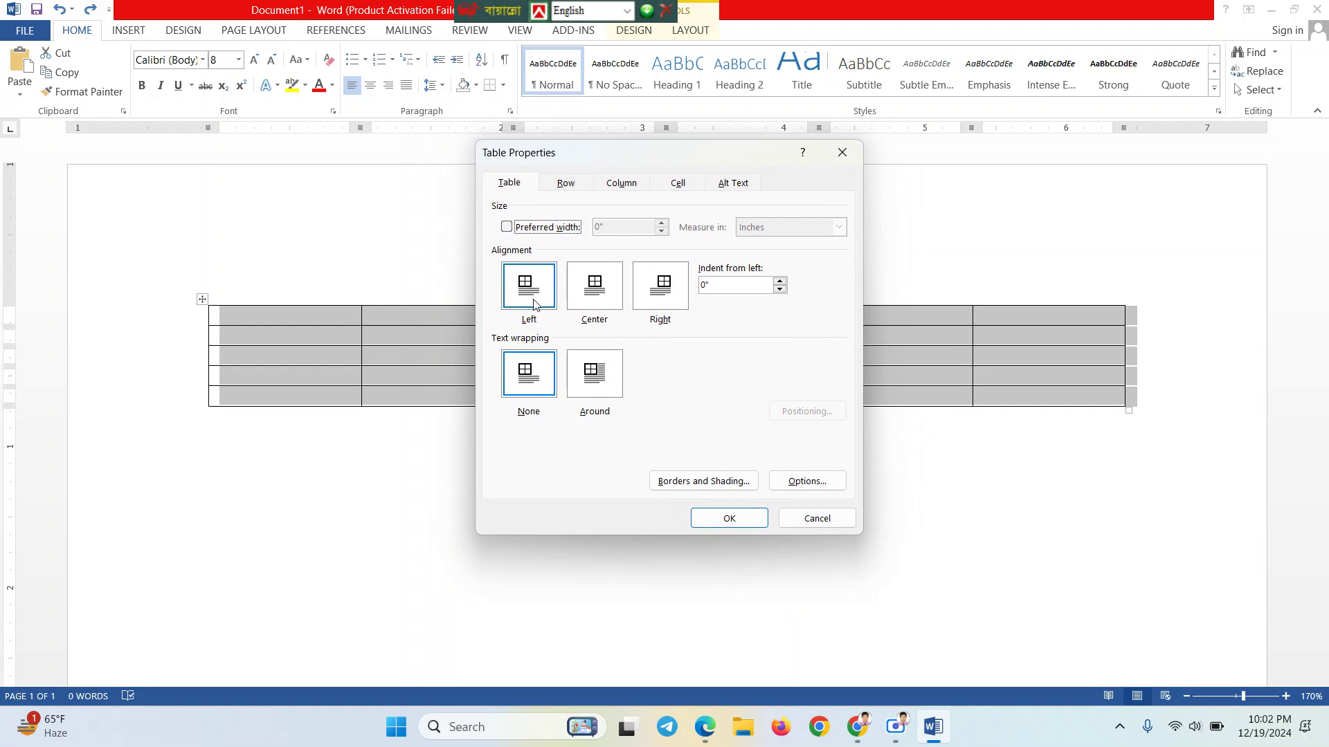
# Try the Center table alignment and switch back to Left
pyautogui.click(598, 298)
pyautogui.click(516, 191)
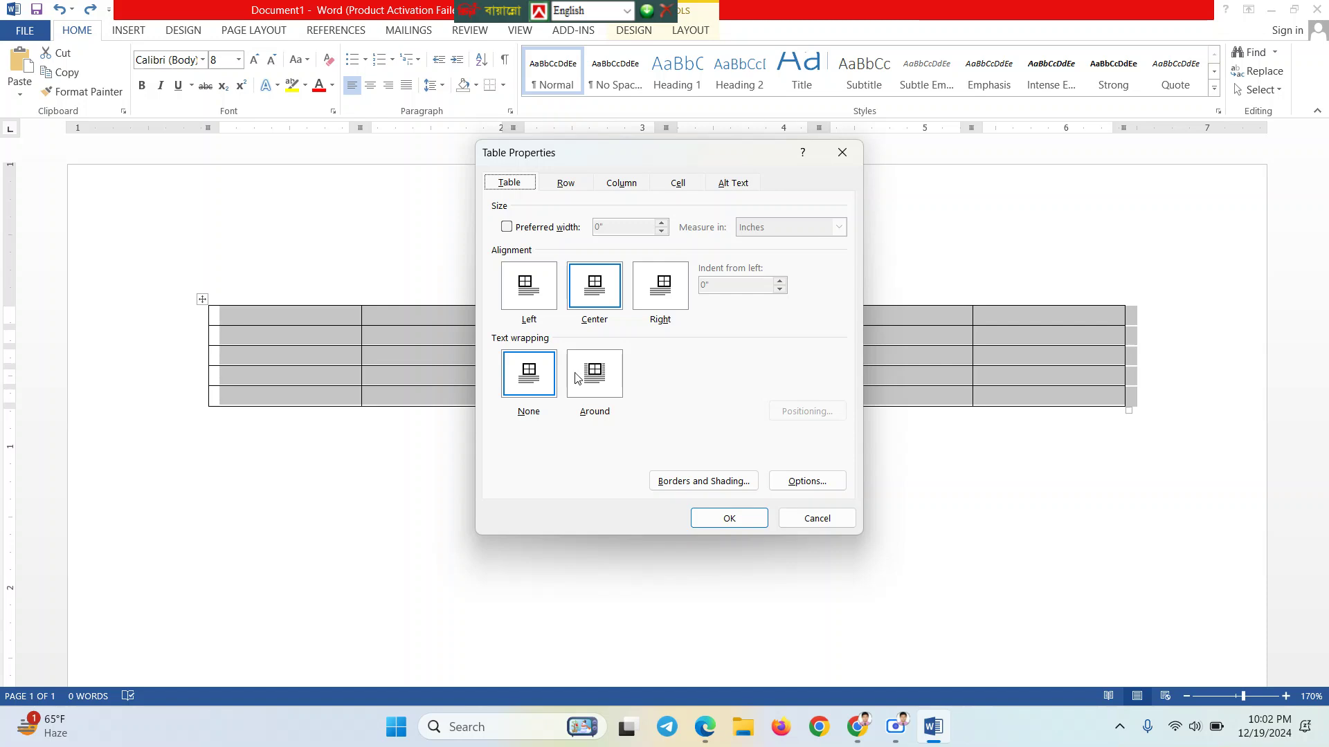
pyautogui.click(534, 299)
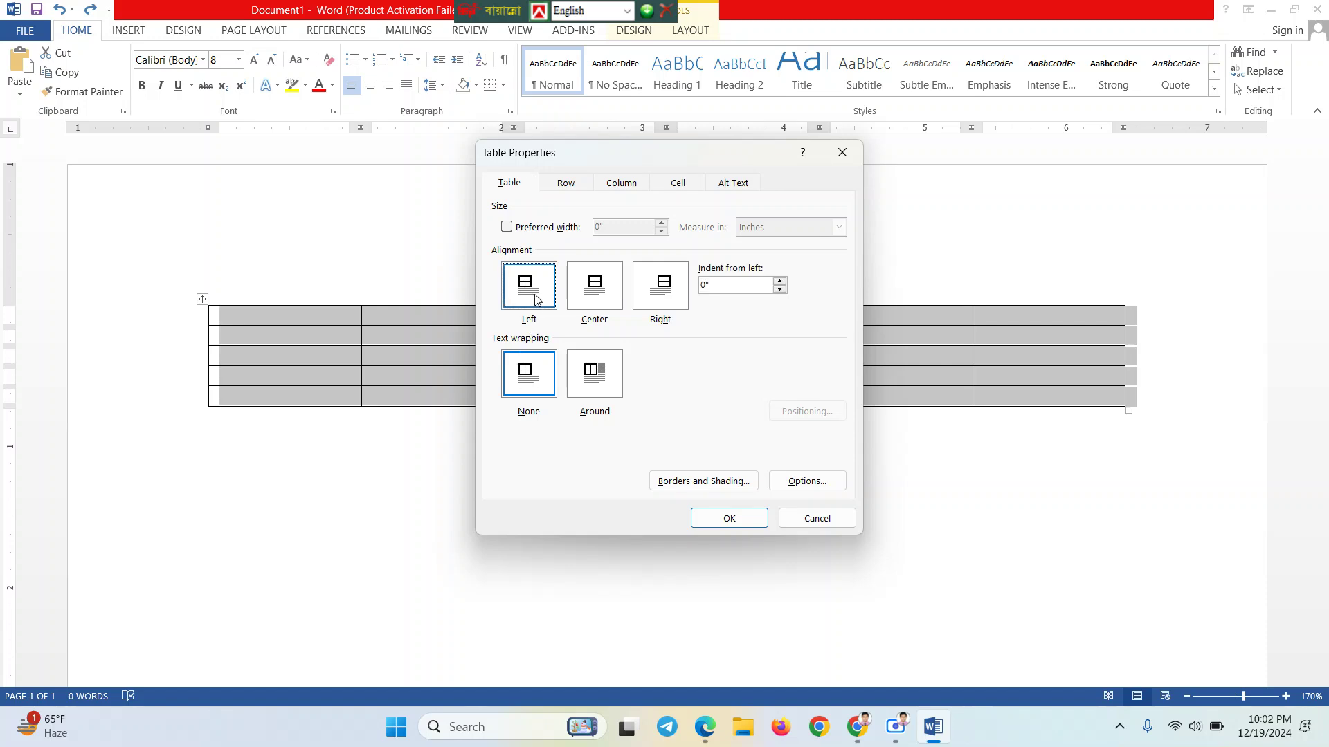
# Enable the table's preferred width and set it to 5, measured in inches
pyautogui.click(506, 228)
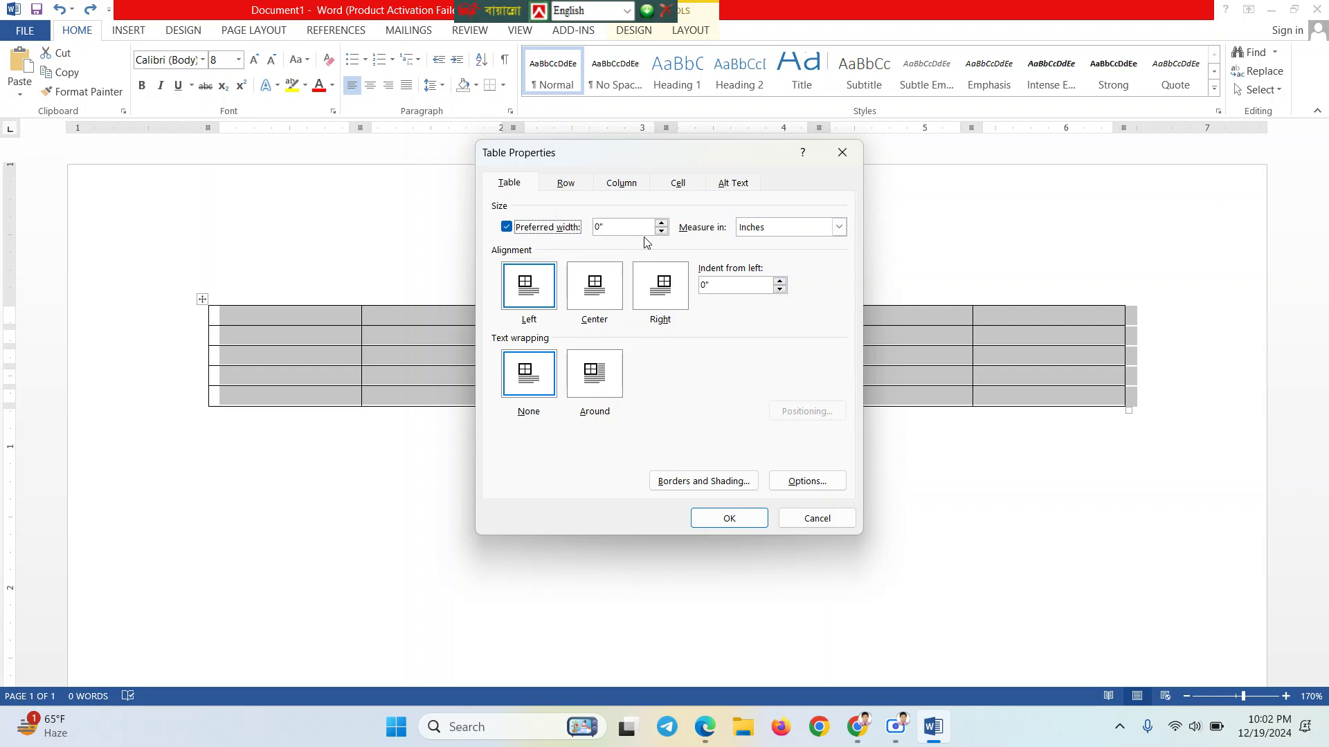
pyautogui.click(665, 223)
pyautogui.moveTo(666, 222); pyautogui.dragTo(634, 232)
pyautogui.doubleClick(633, 231)
pyautogui.press('BackSpace')
pyautogui.write('5')
pyautogui.press('Tab')
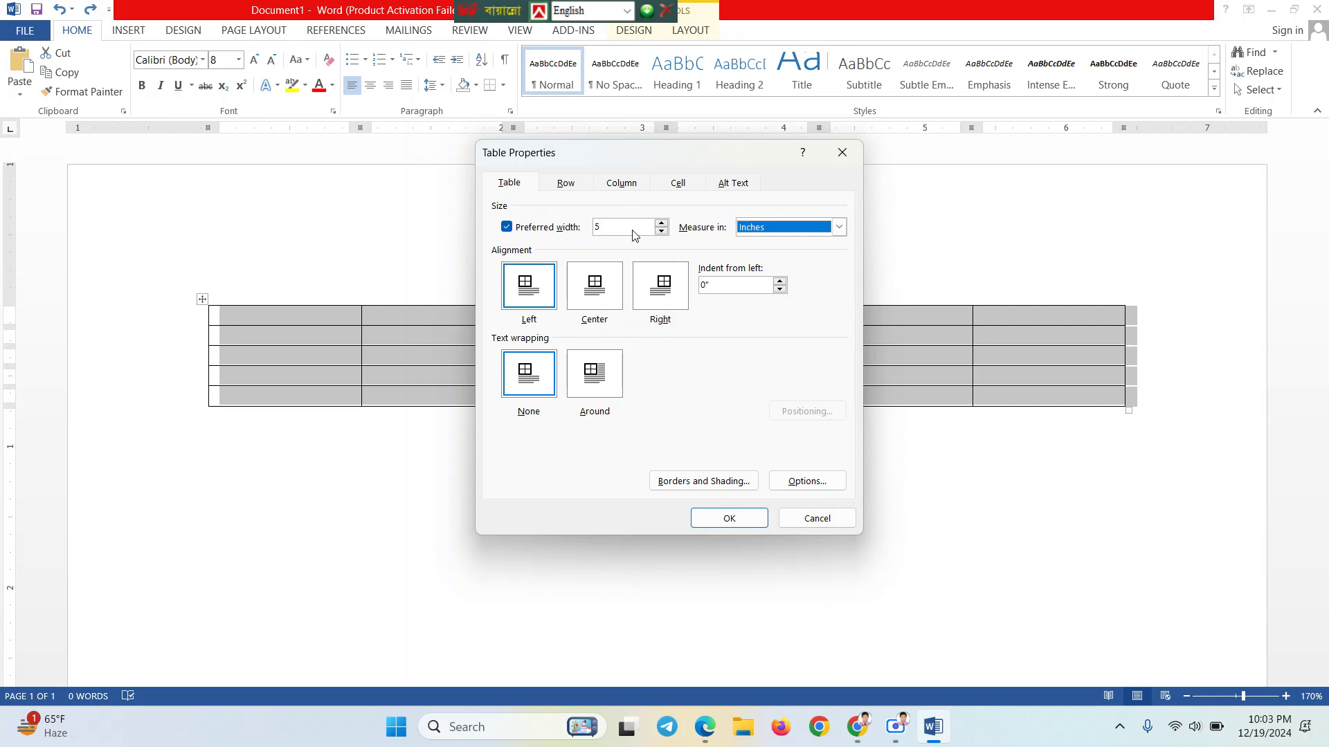
pyautogui.click(805, 233)
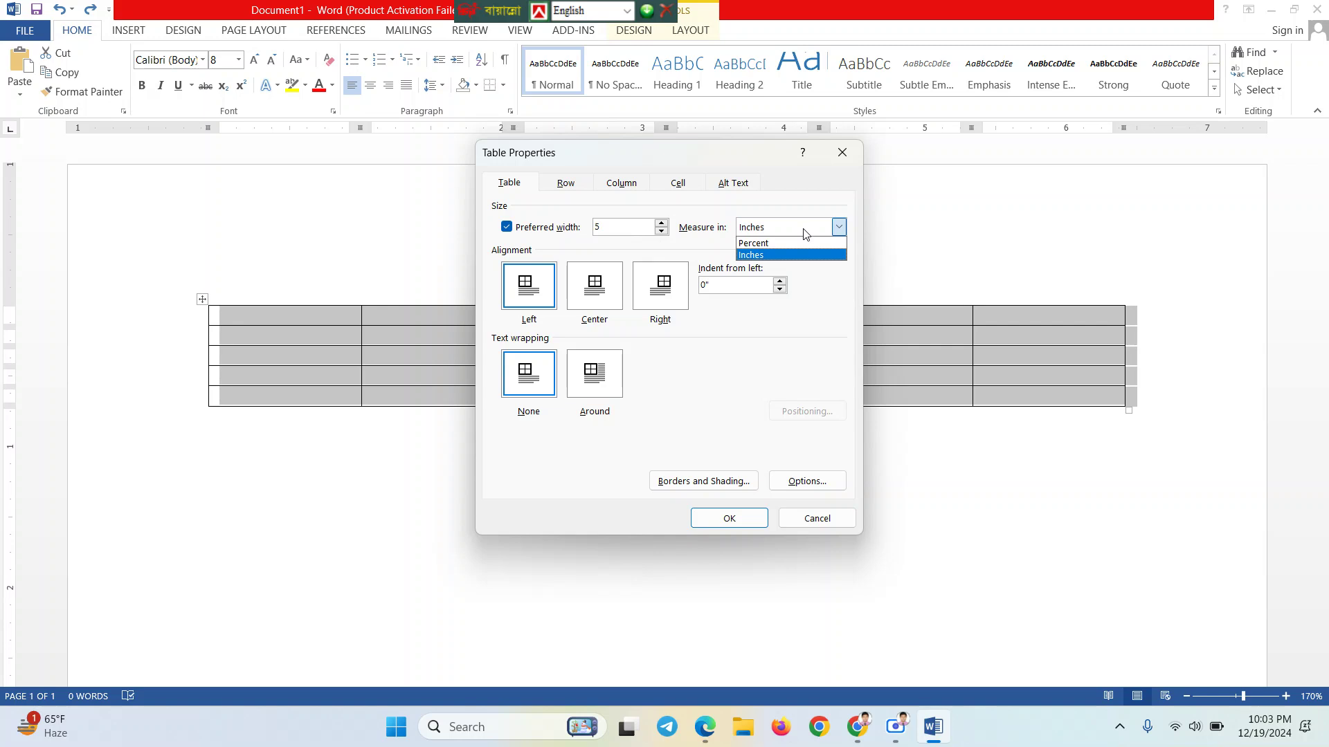
pyautogui.click(766, 256)
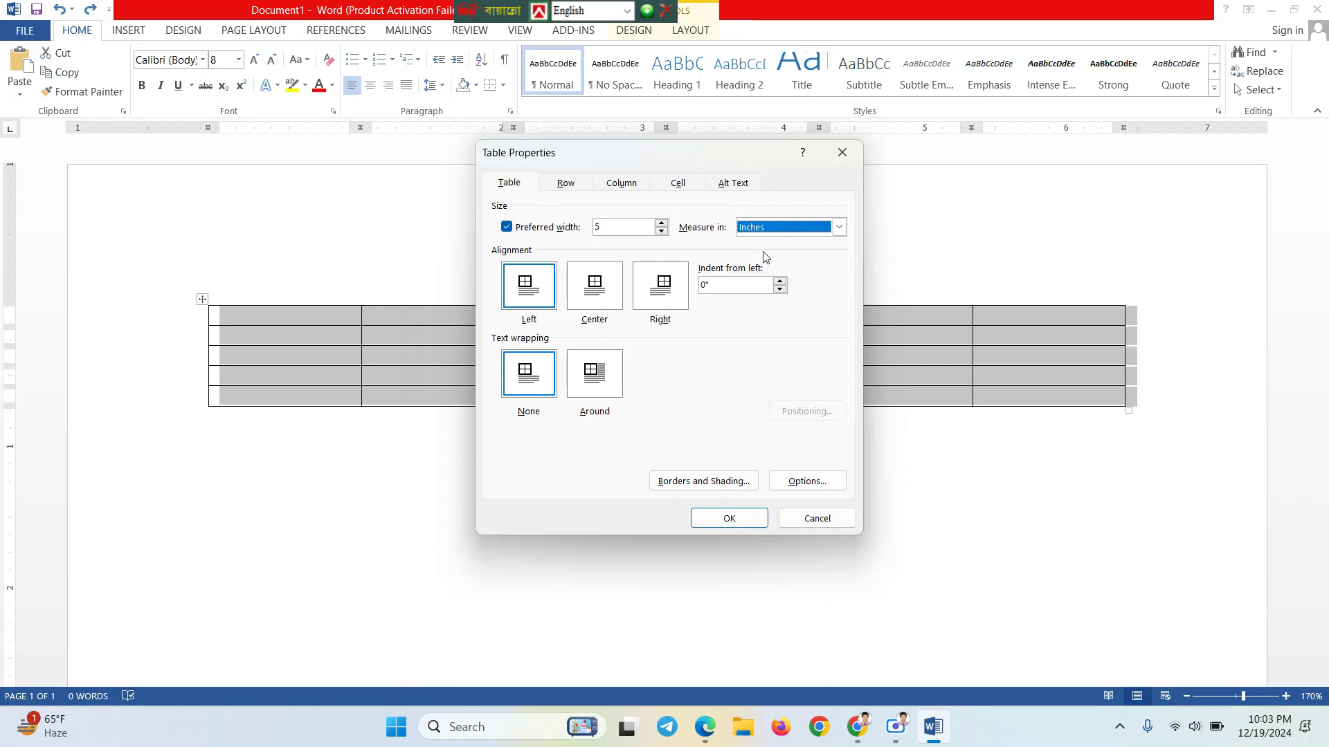
# Set the table's alignment to Right
pyautogui.click(721, 288)
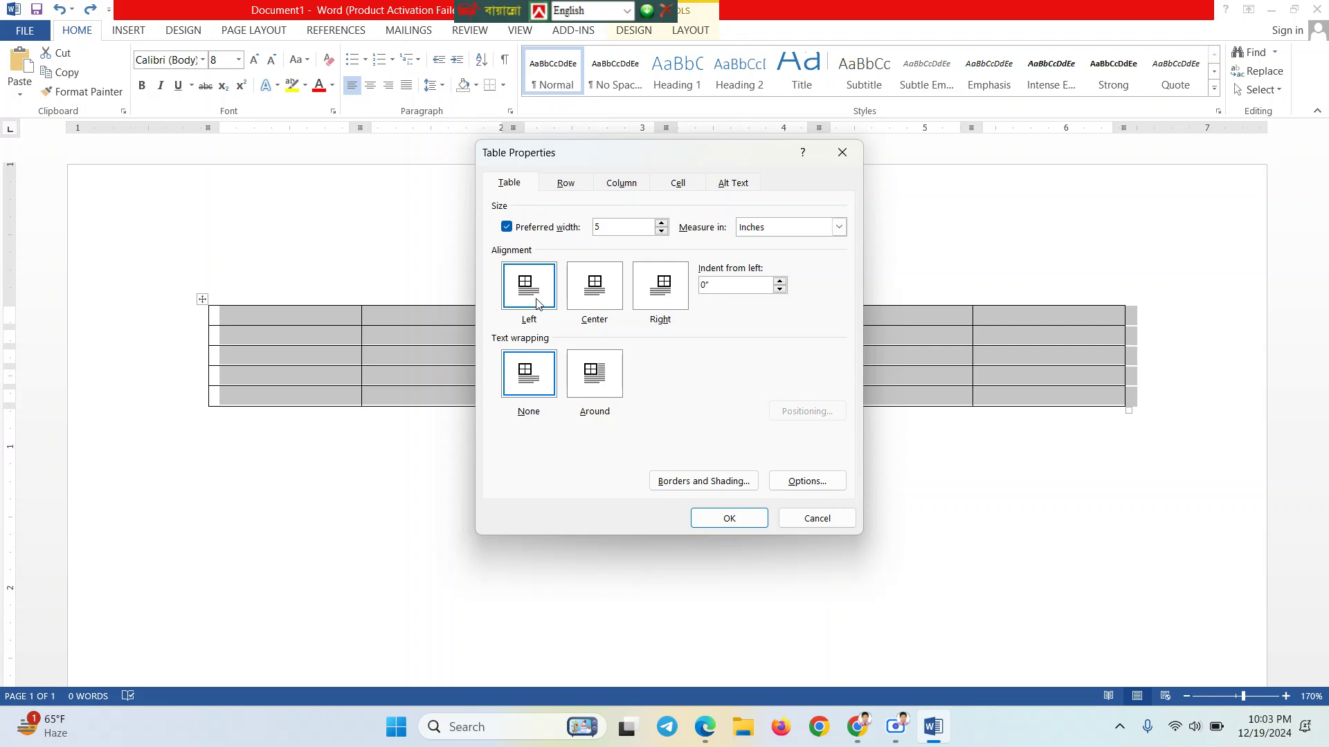
pyautogui.click(516, 304)
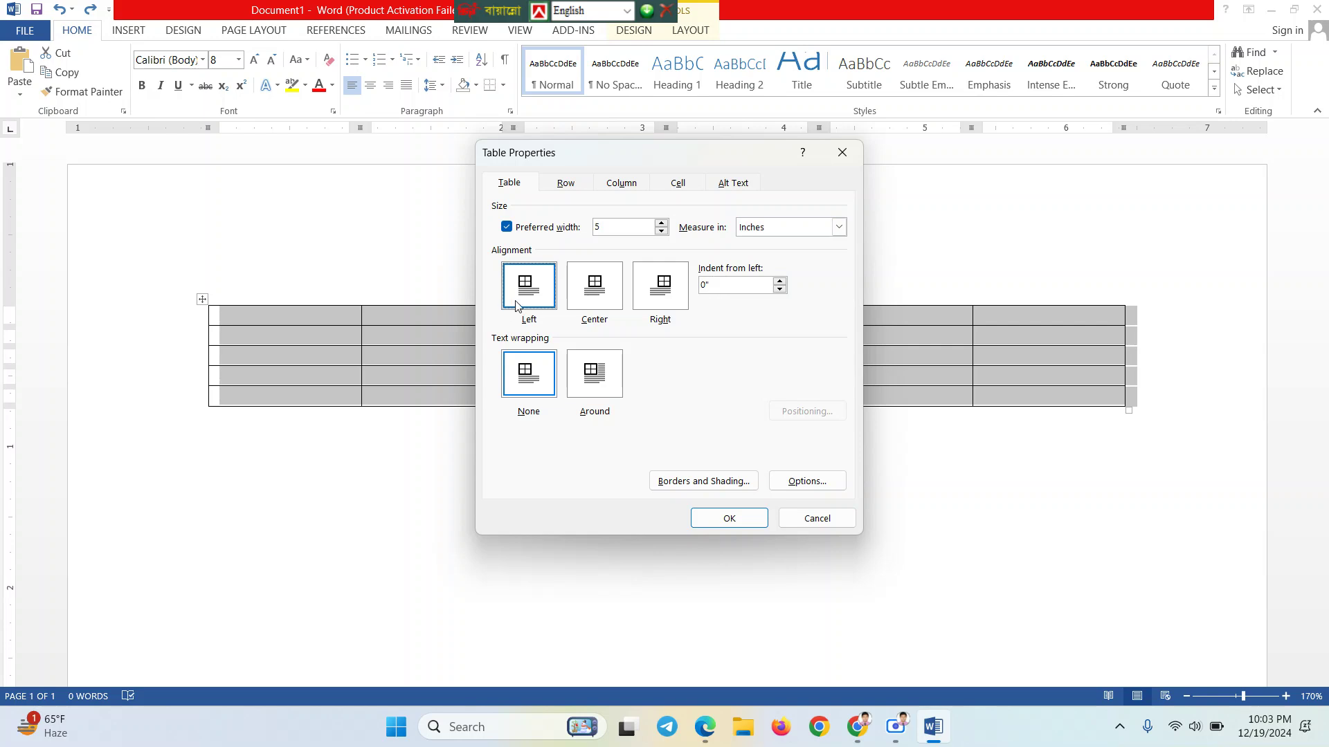
pyautogui.click(684, 291)
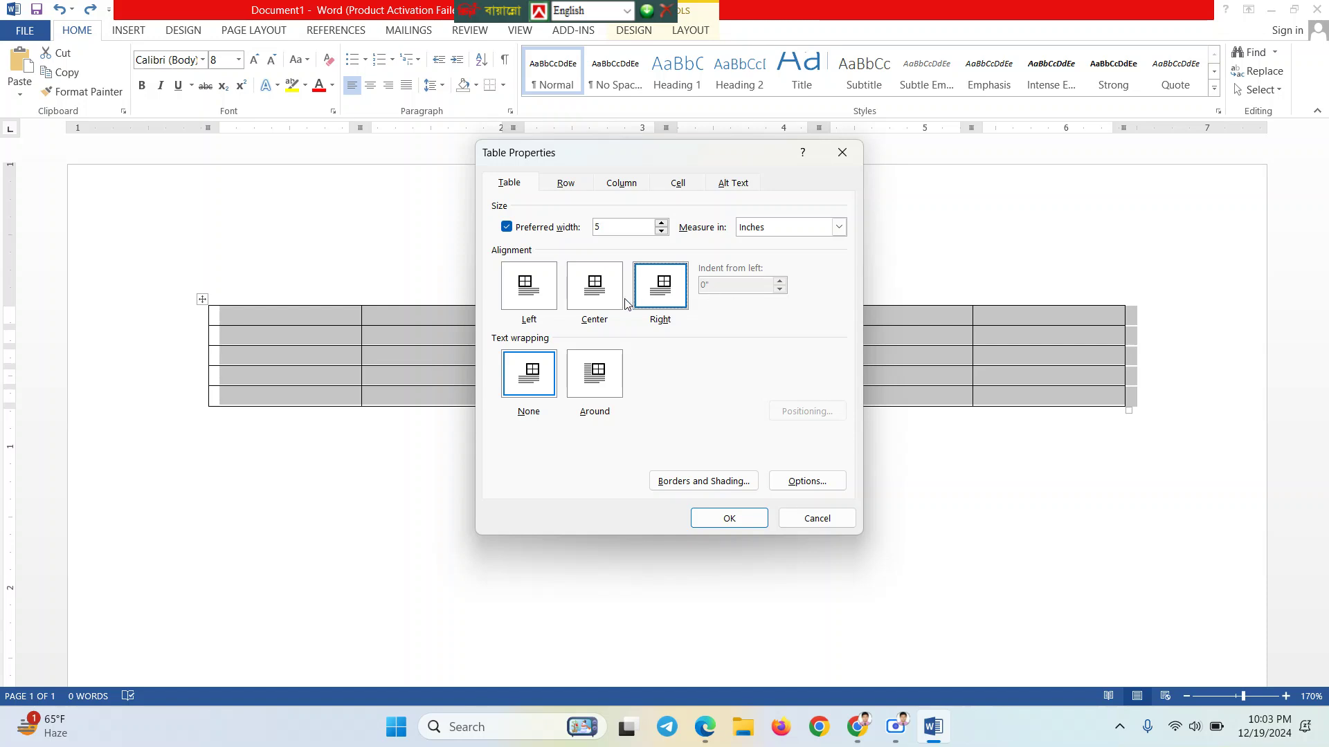
# Try the centre and right alignment options for the table, leaving its alignment set to Left
pyautogui.click(549, 305)
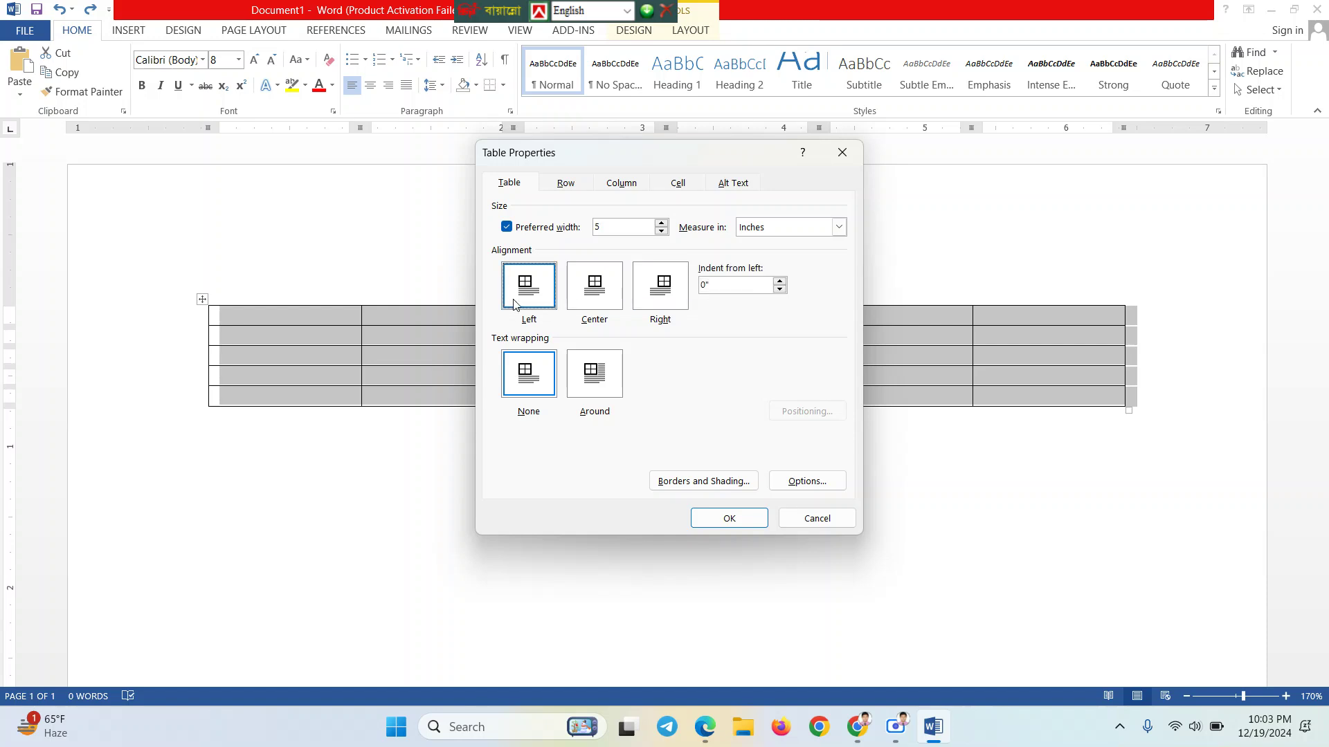
pyautogui.click(595, 296)
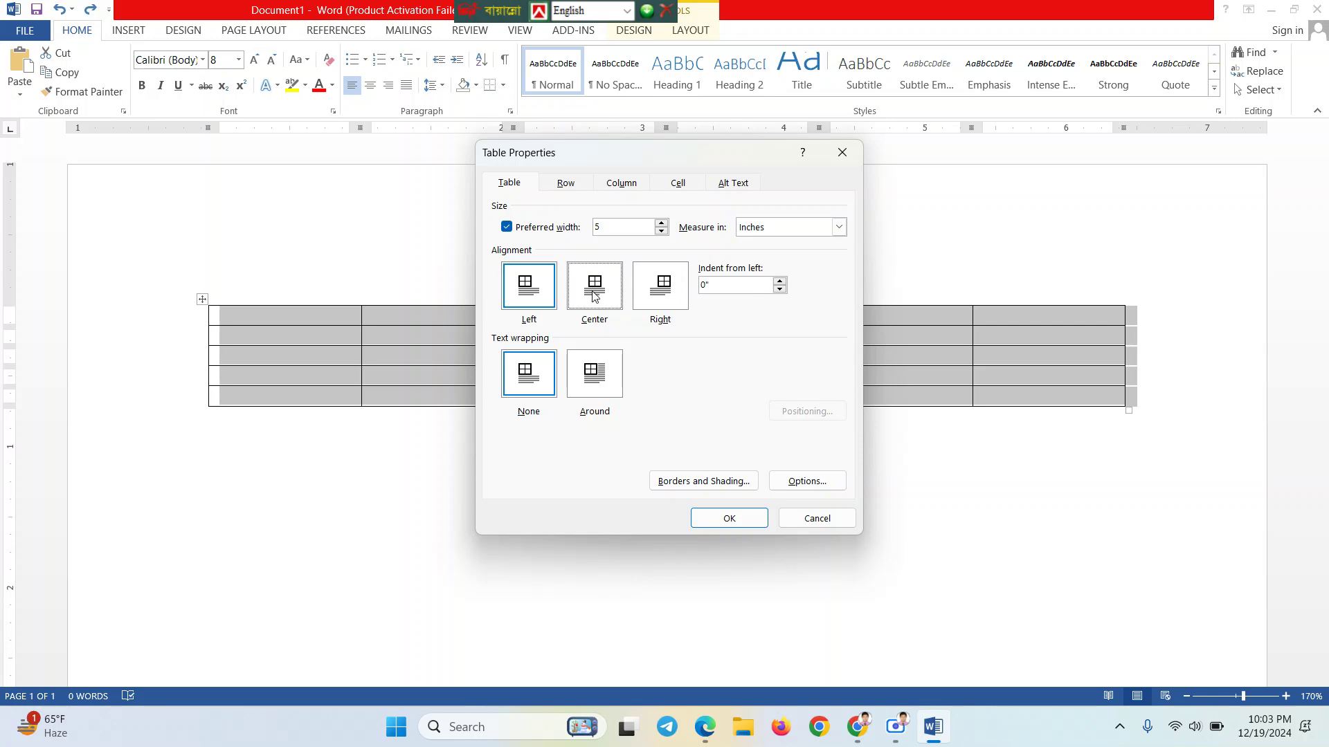
pyautogui.click(536, 294)
pyautogui.click(578, 290)
pyautogui.click(664, 291)
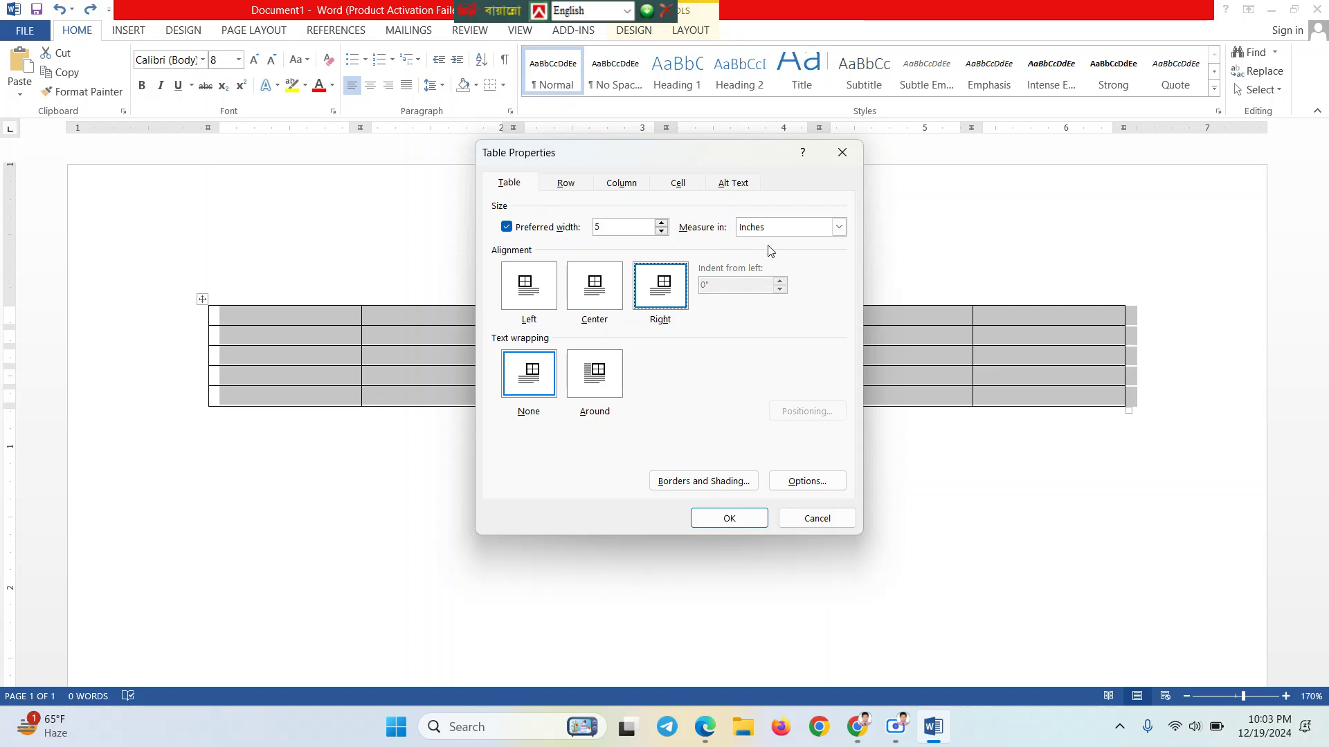
pyautogui.click(595, 298)
pyautogui.click(541, 298)
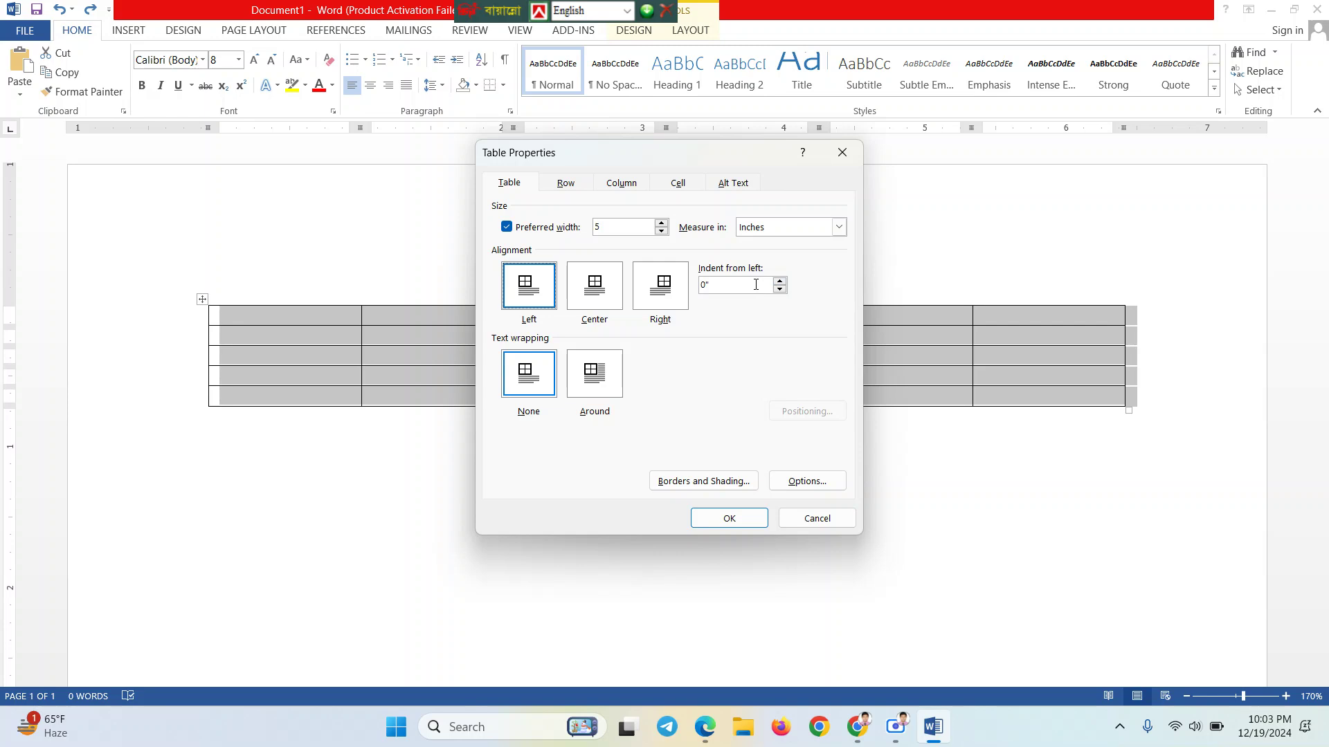
# Set the table's indent from left to 0.5" and its text wrapping to Around, and apply the table properties
pyautogui.click(747, 292)
pyautogui.doubleClick(747, 292)
pyautogui.click(779, 282)
pyautogui.click(592, 385)
pyautogui.click(544, 387)
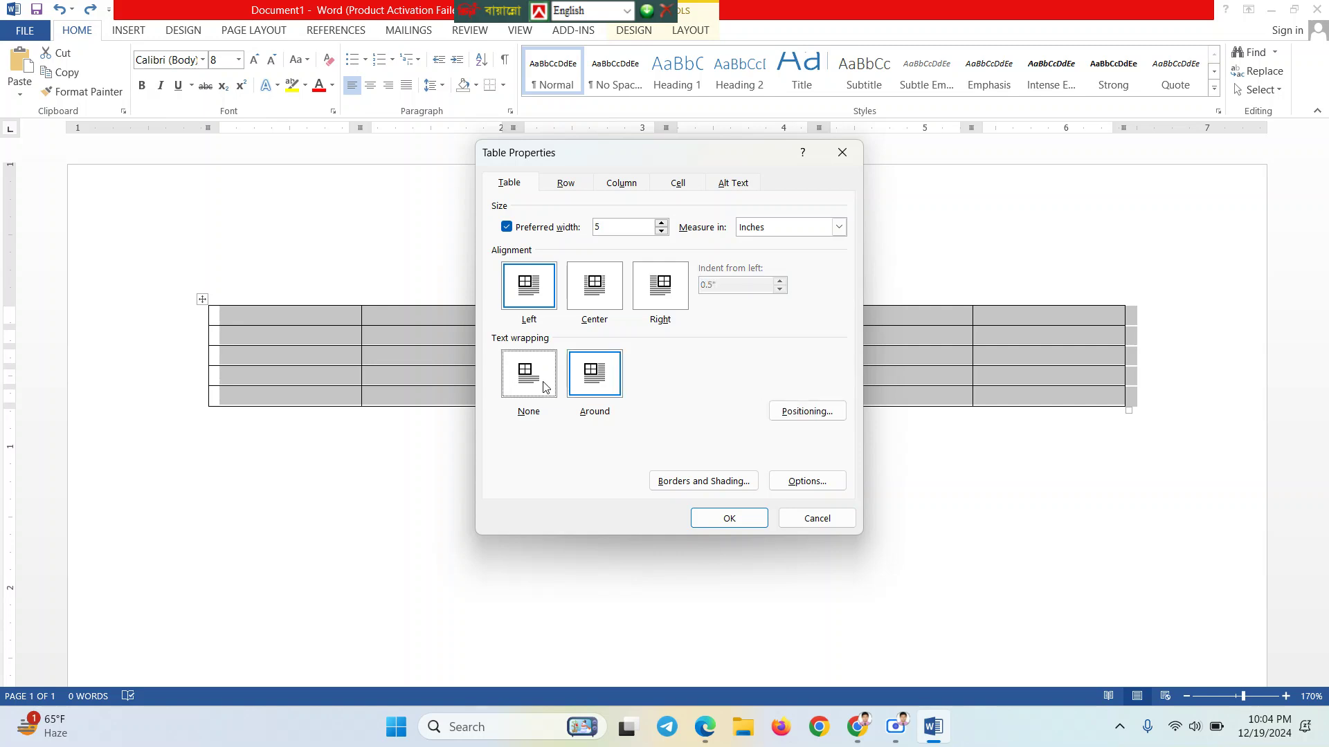
pyautogui.click(608, 380)
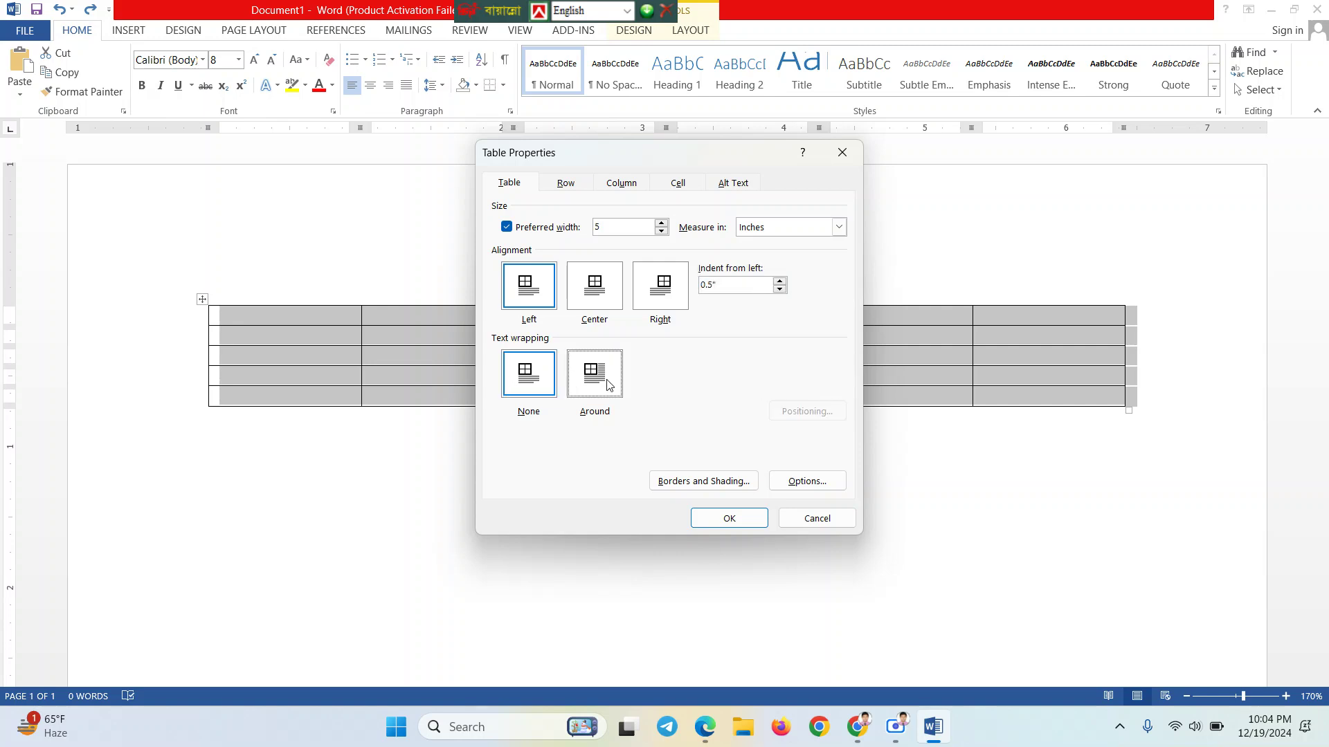
pyautogui.click(746, 522)
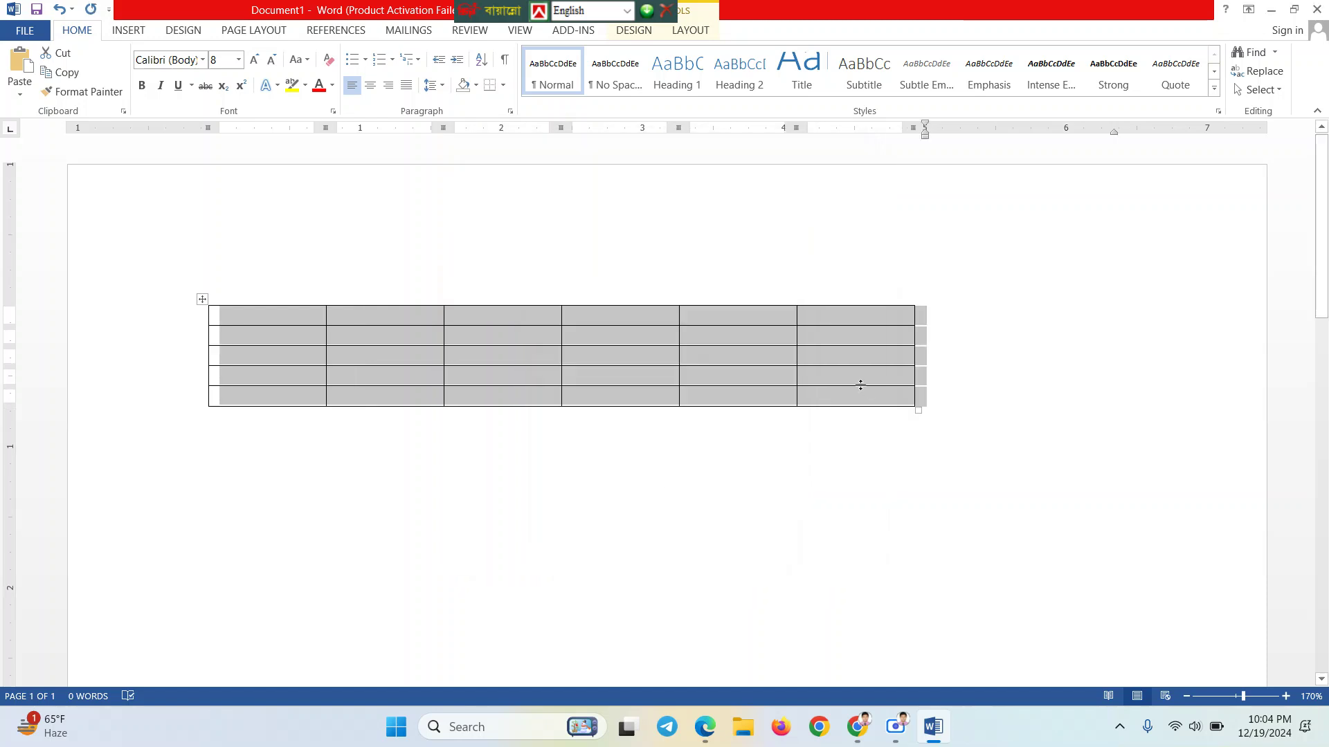
# Apply AutoFit to Window to the entire table
pyautogui.click(457, 361)
pyautogui.click(265, 314)
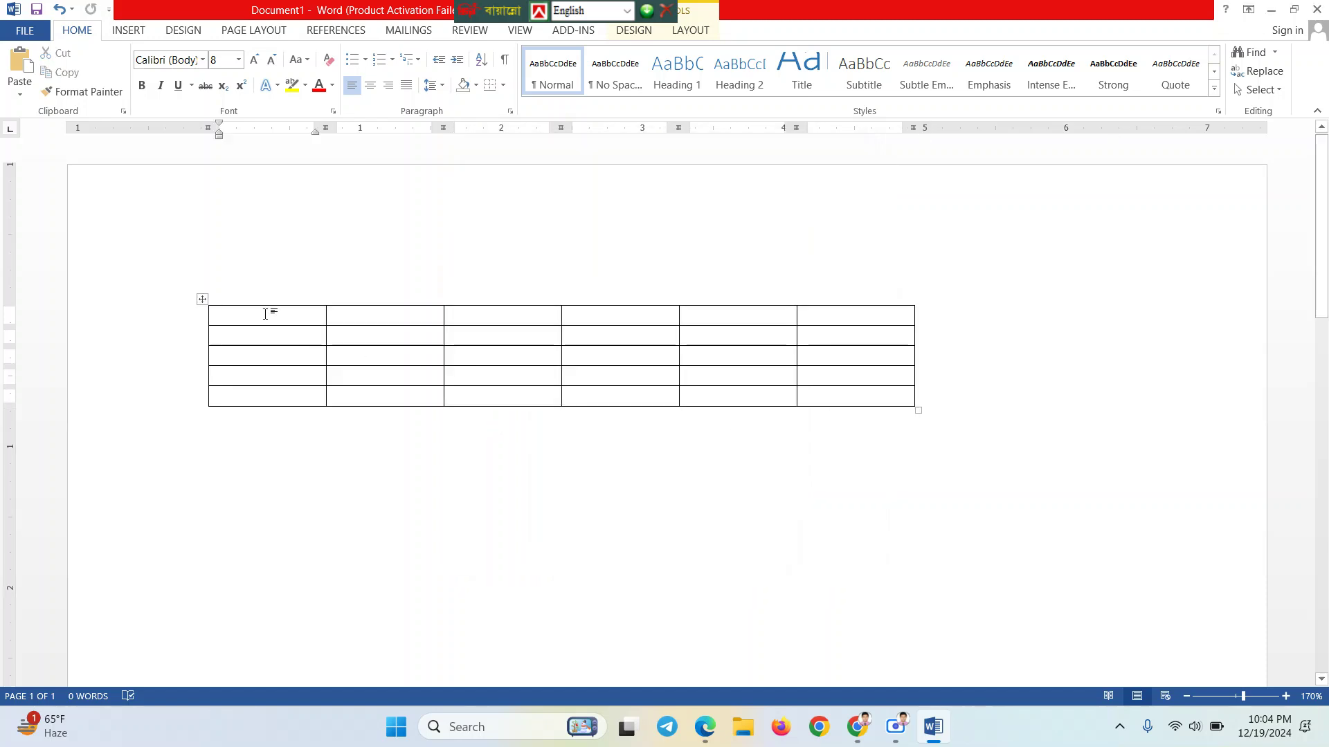
pyautogui.scroll(2, 320, 450)
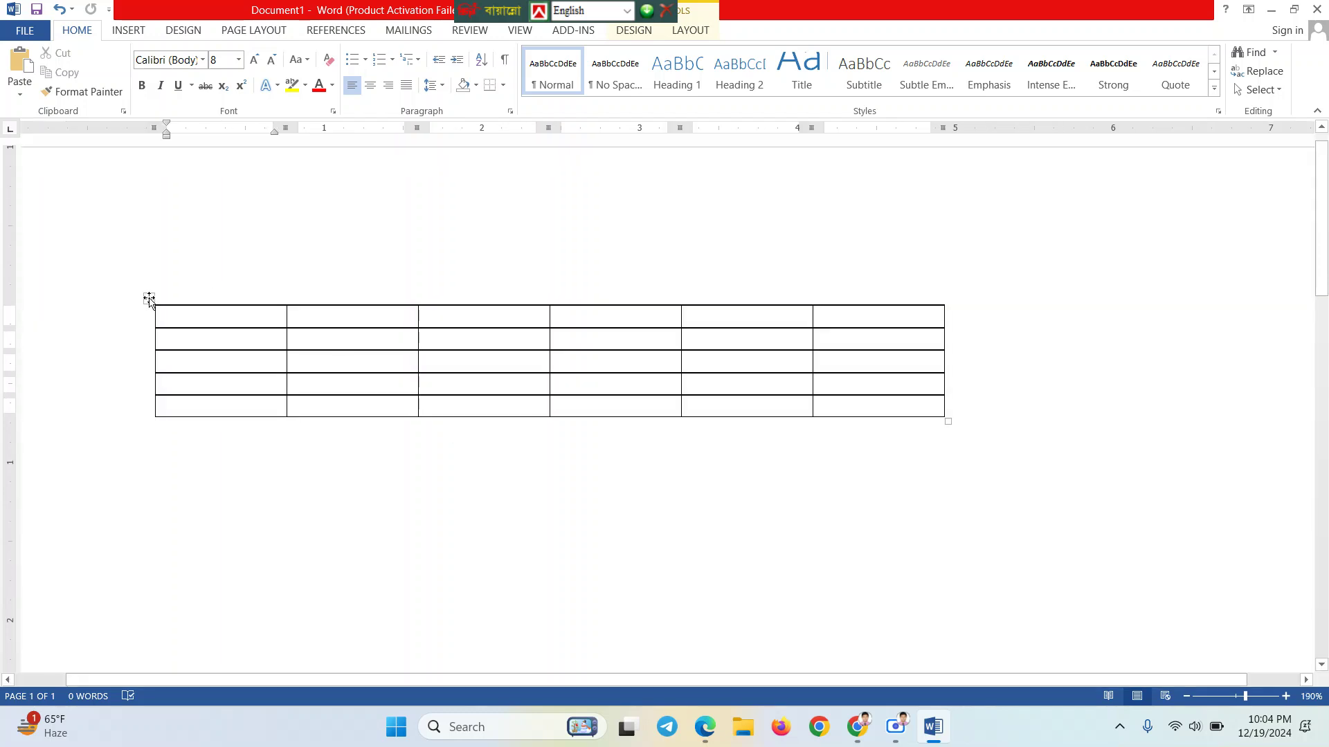
pyautogui.click(148, 298)
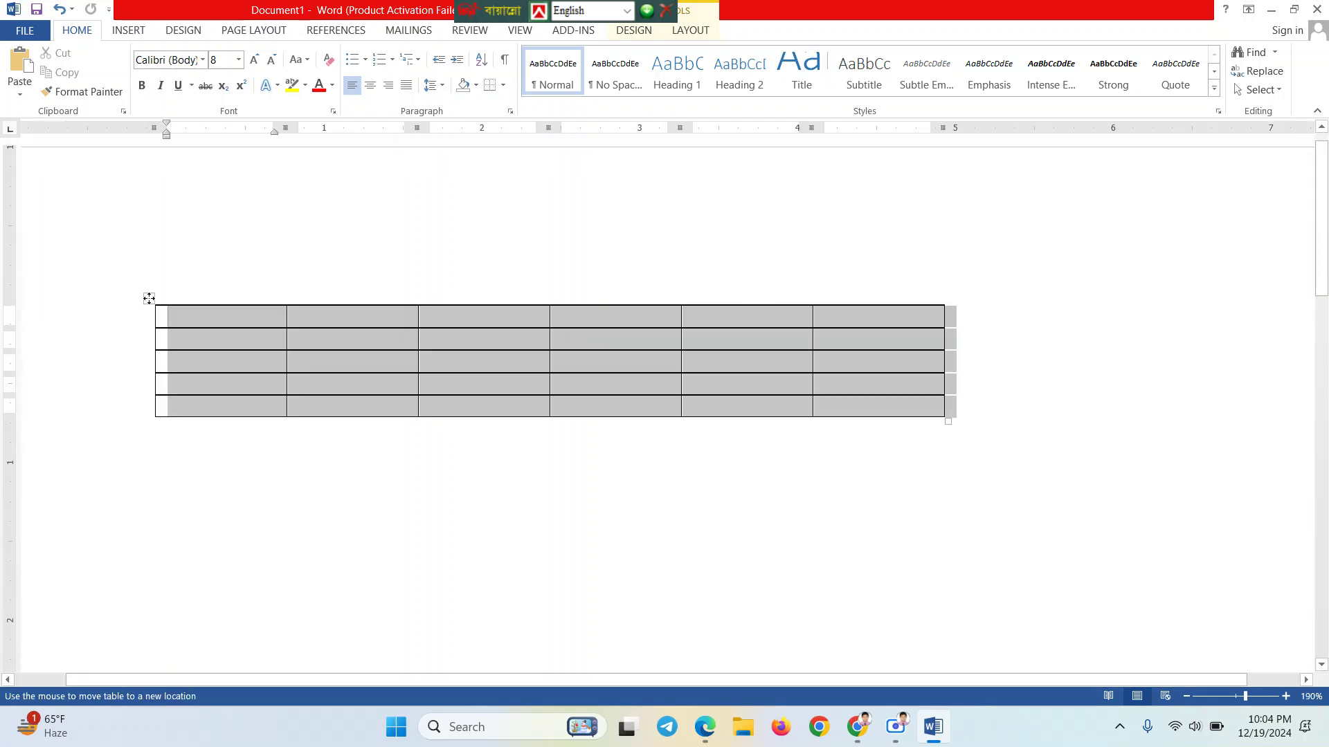
pyautogui.rightClick(238, 339)
pyautogui.moveTo(267, 553)
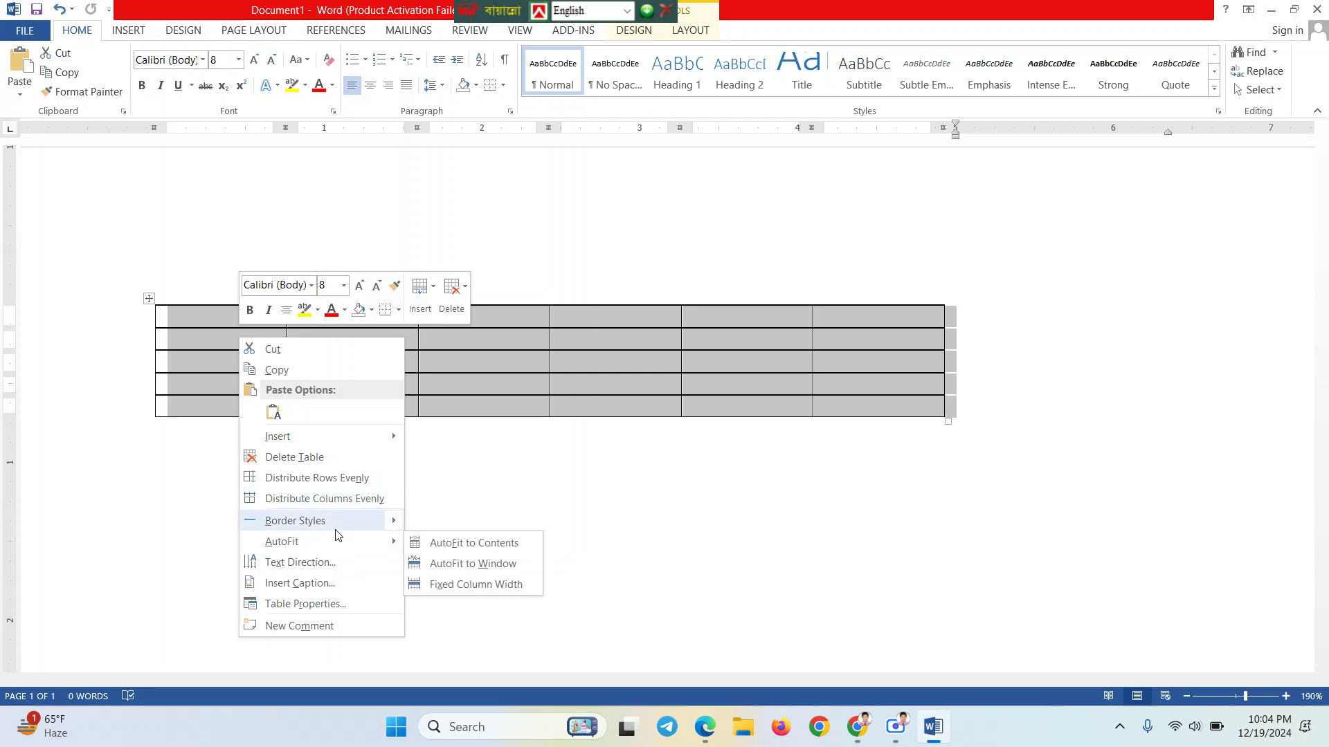
pyautogui.moveTo(312, 542)
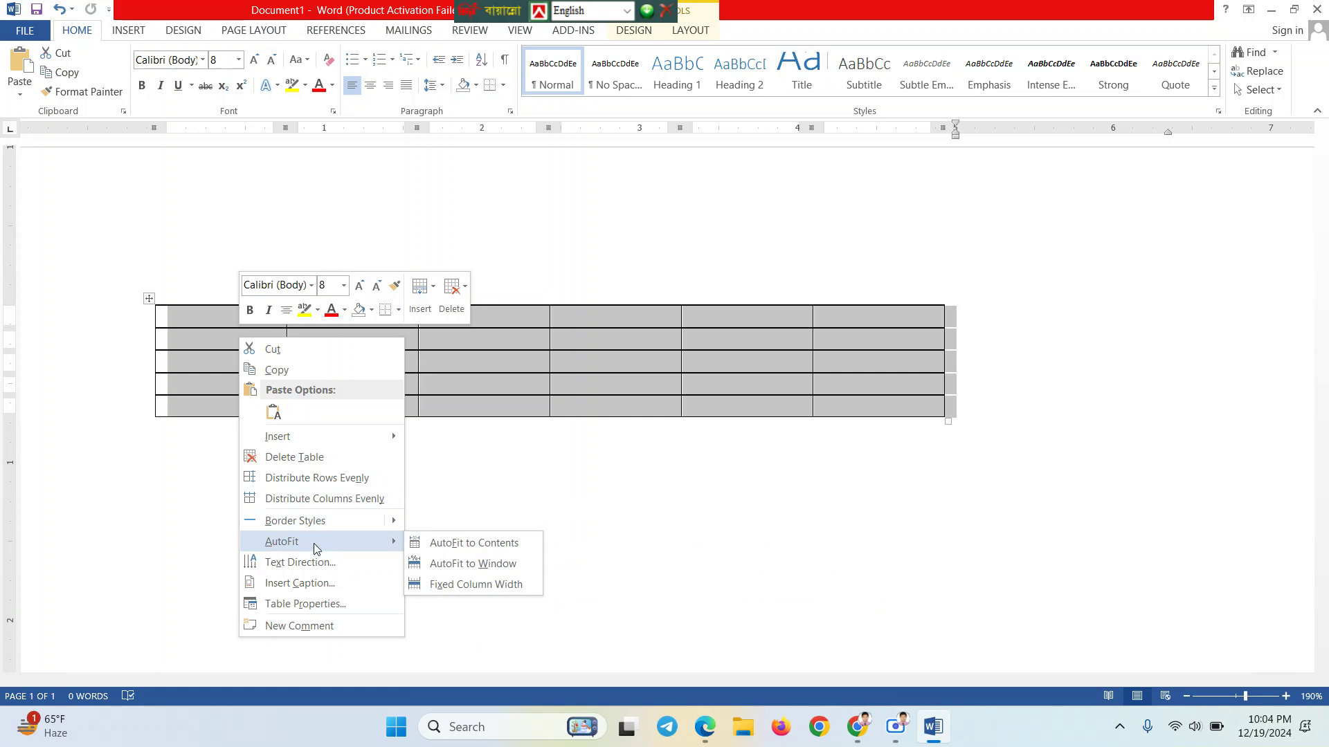
pyautogui.click(524, 564)
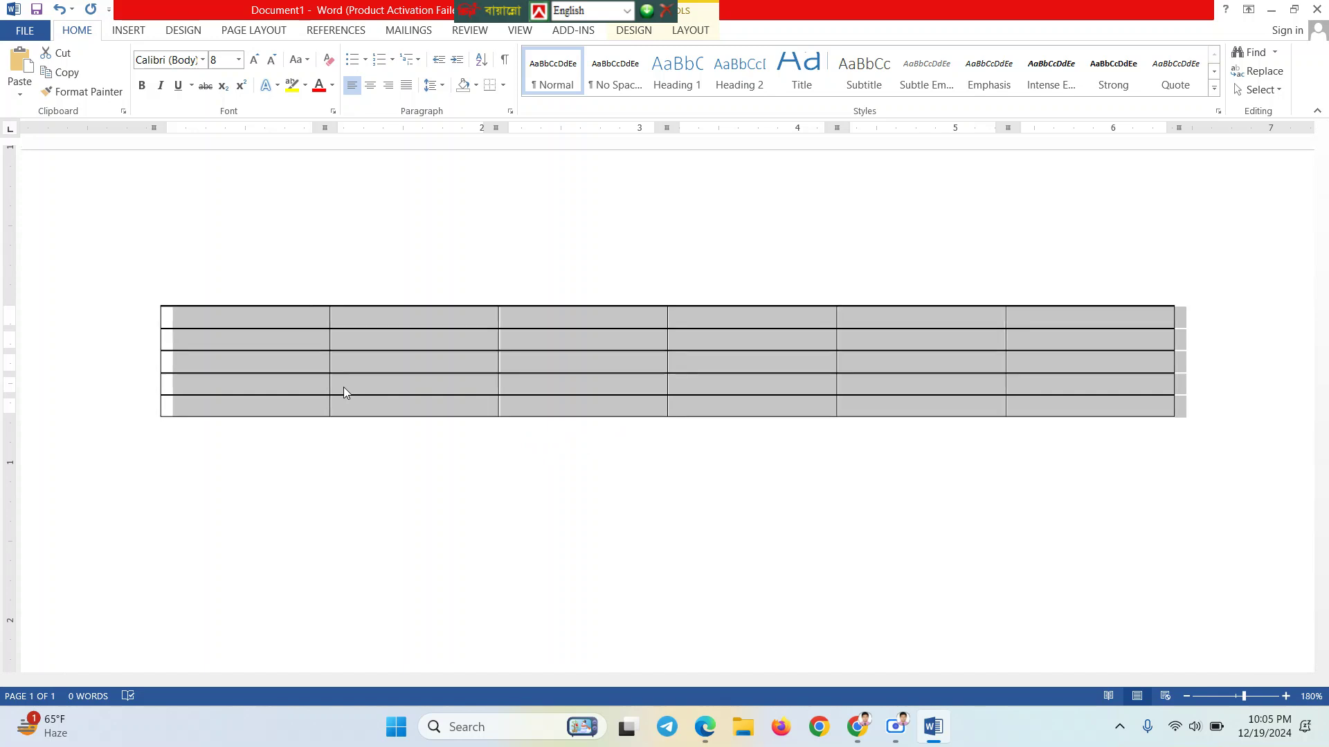
# Apply the Fixed Column Width option to the entire table
pyautogui.keyDown('ctrl'); pyautogui.scroll(-4, 343, 387); pyautogui.keyUp('ctrl')
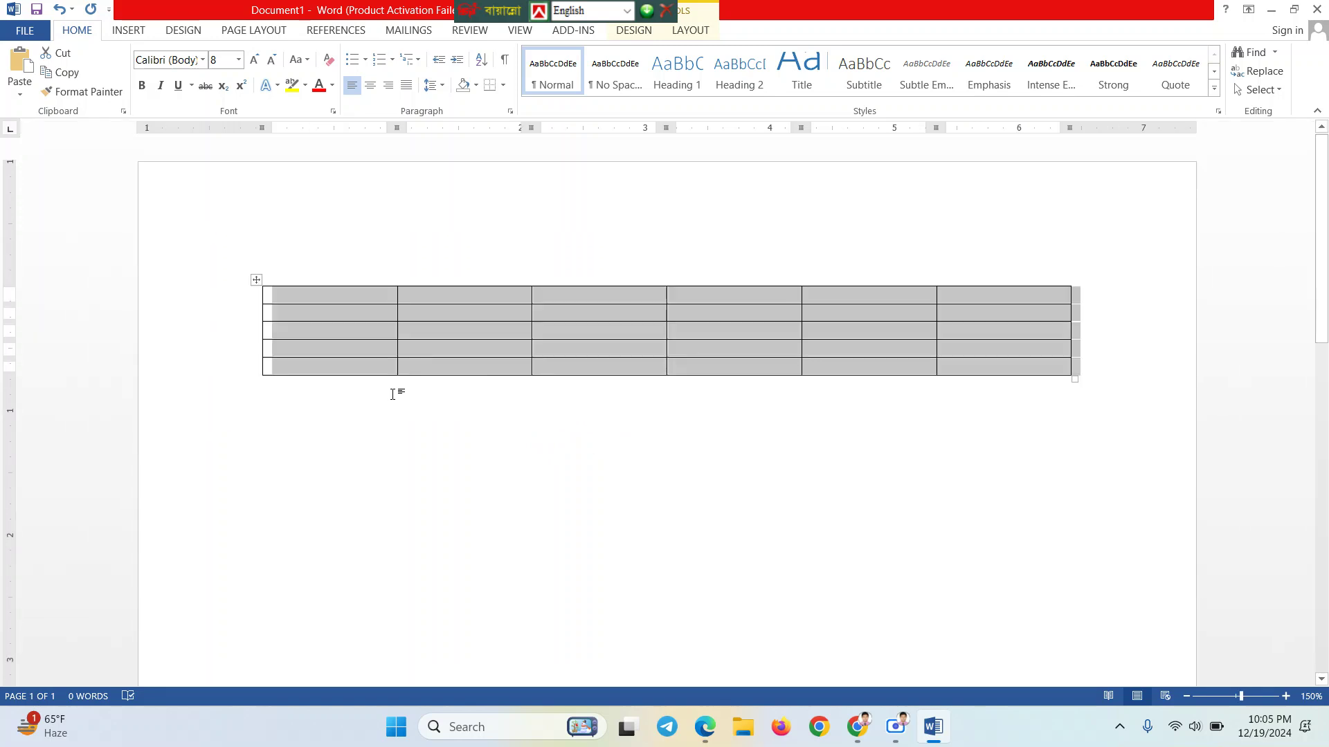
pyautogui.click(1008, 368)
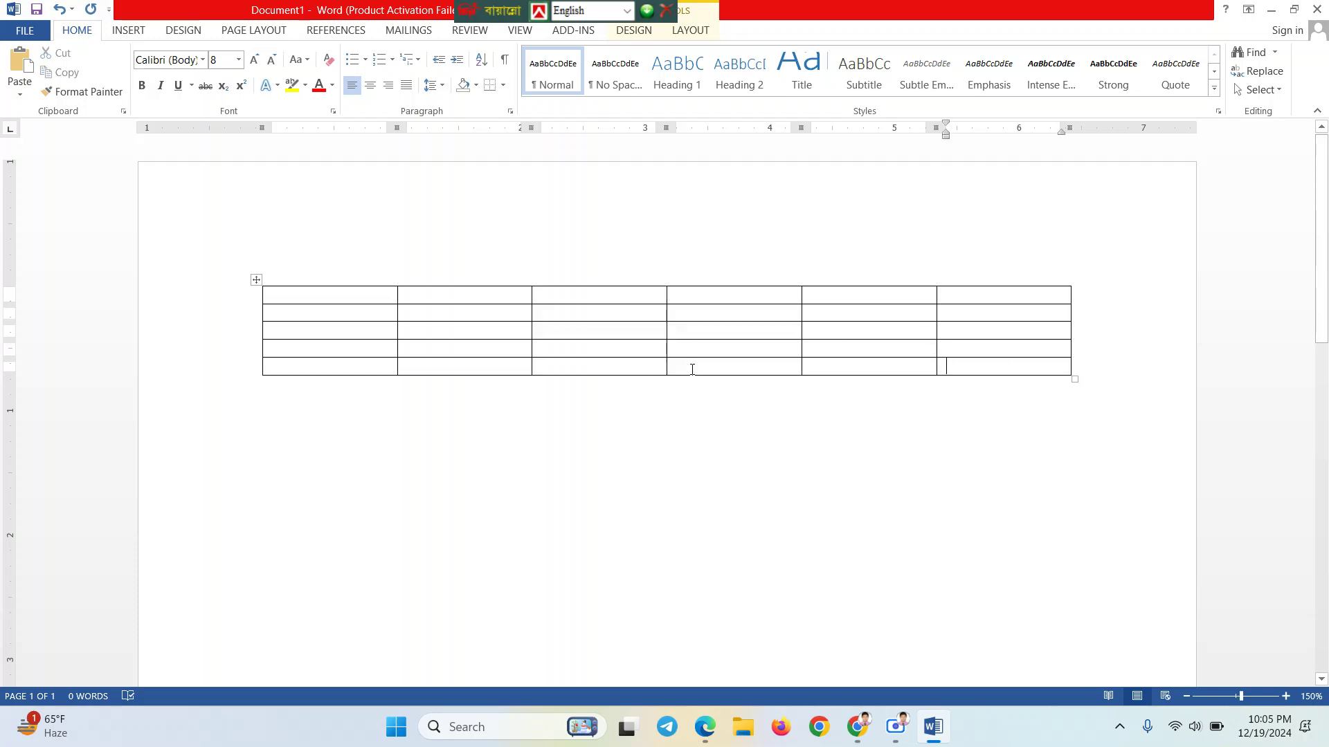
pyautogui.hotkey('ctrl', 'a')
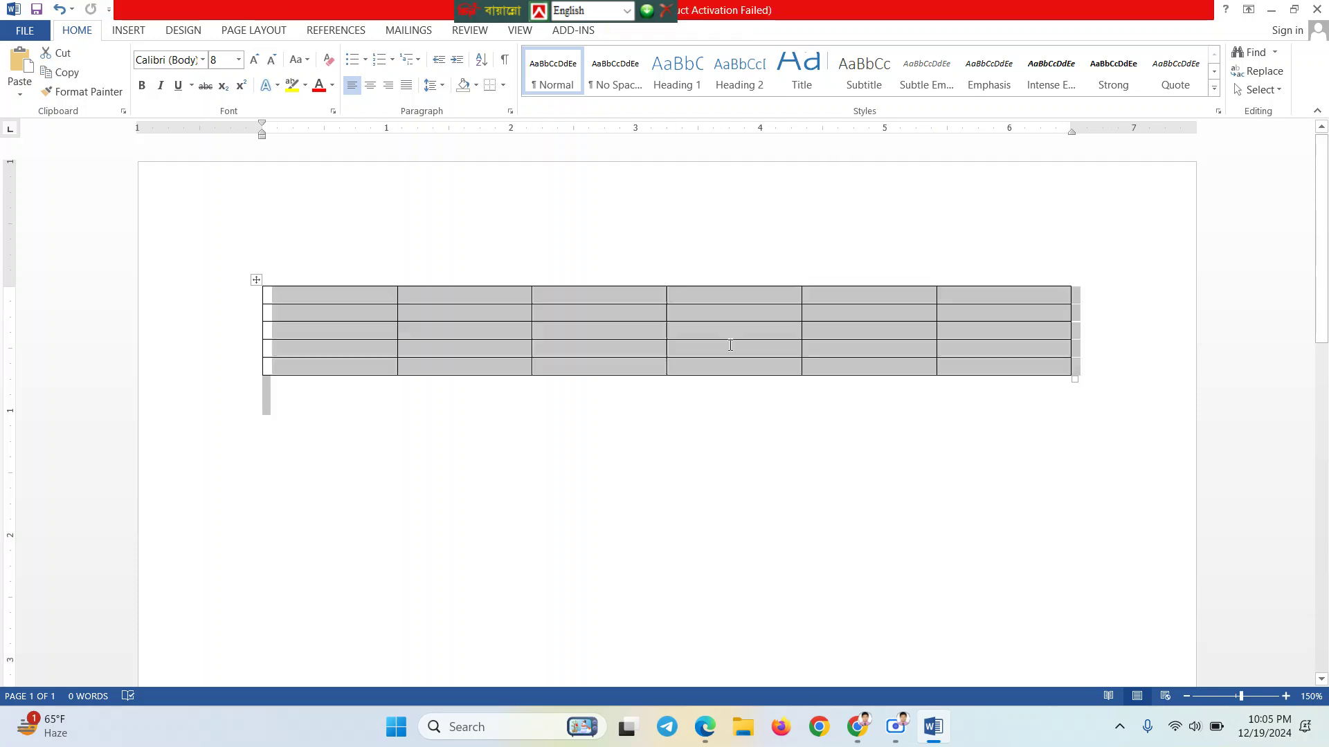
pyautogui.click(324, 356)
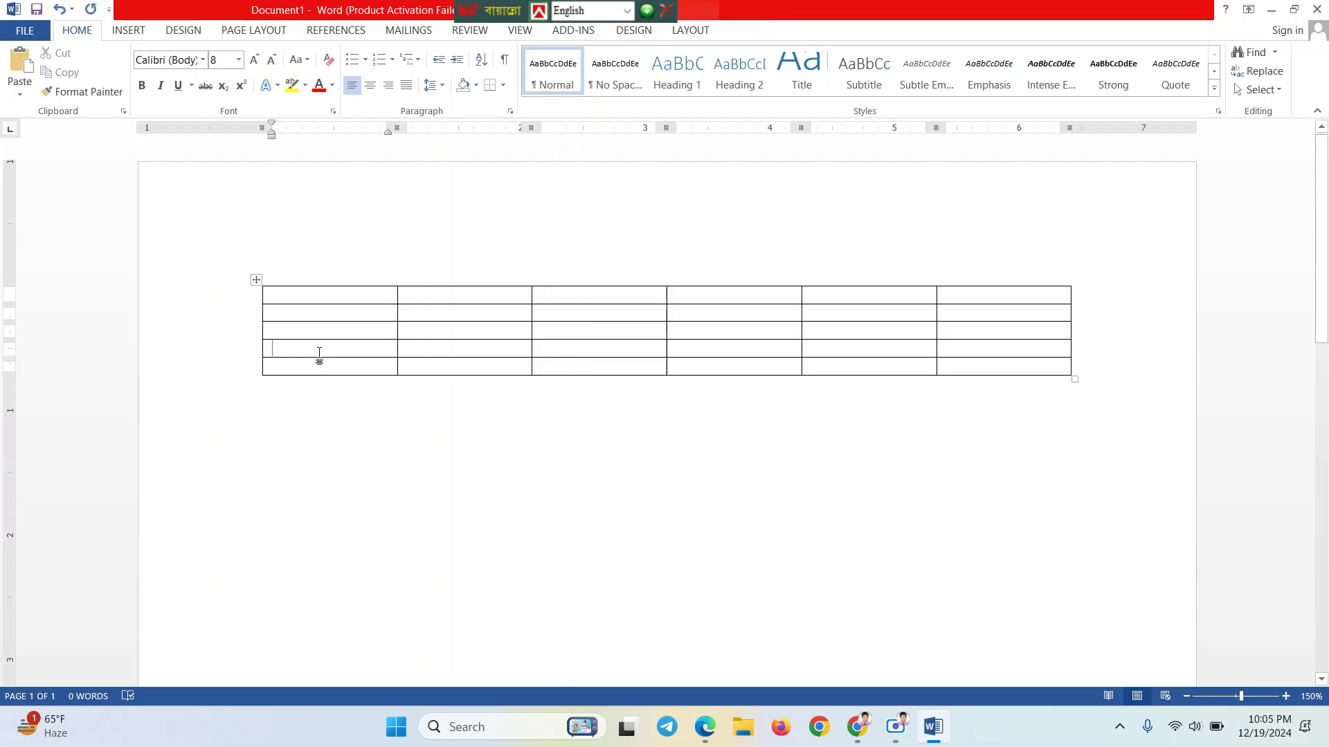
pyautogui.click(255, 280)
pyautogui.rightClick(255, 279)
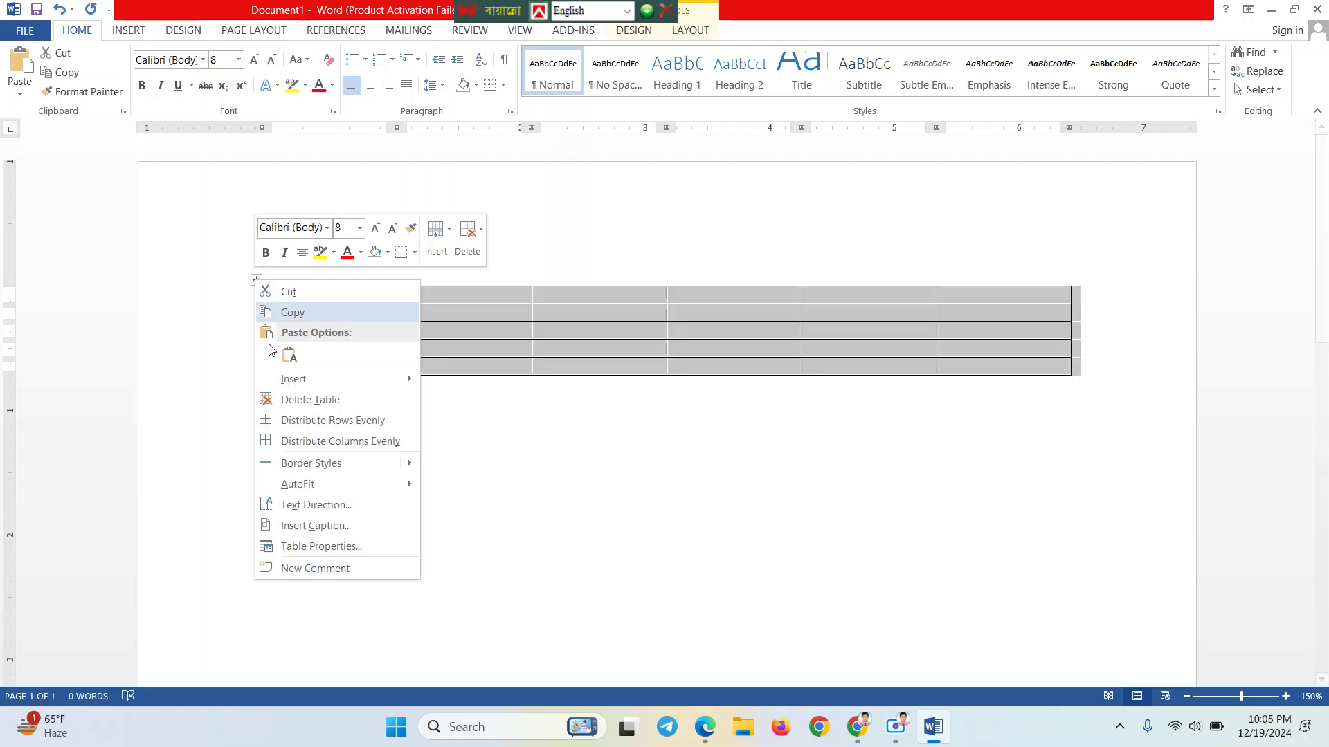
pyautogui.moveTo(304, 485)
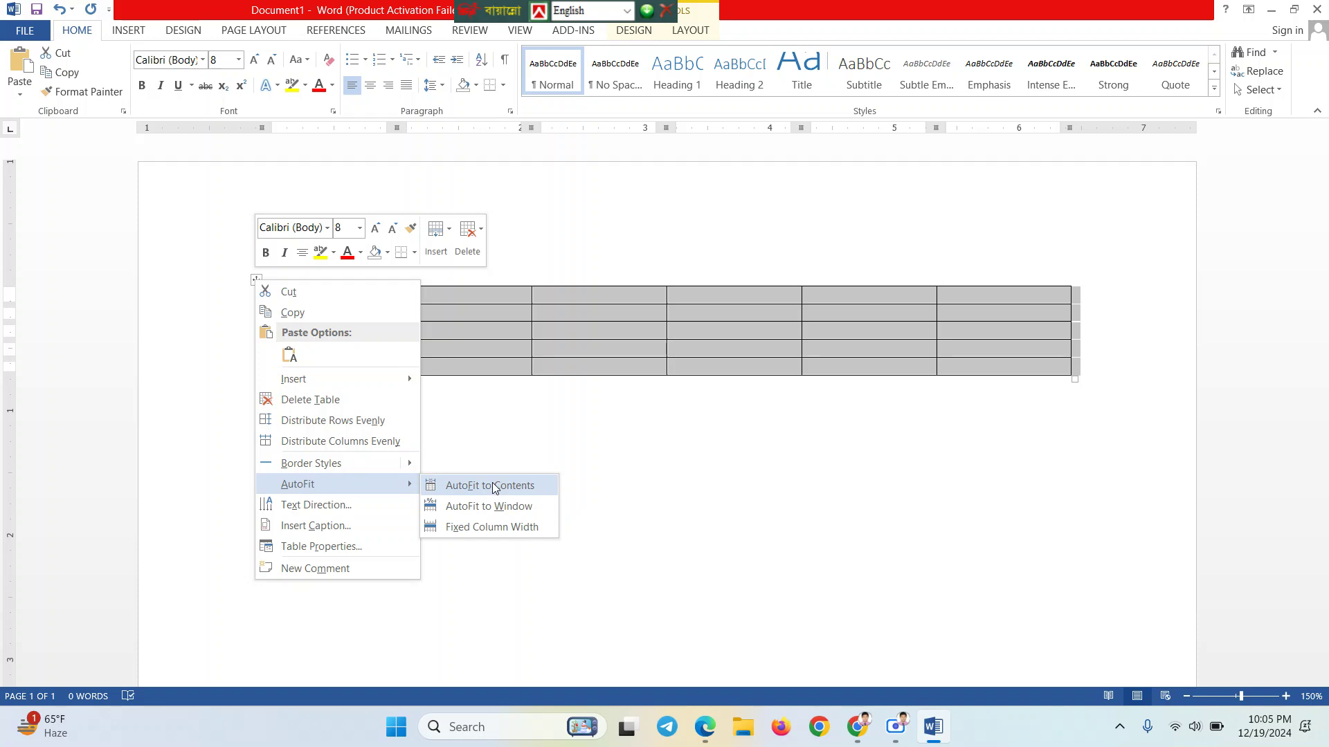
pyautogui.click(512, 534)
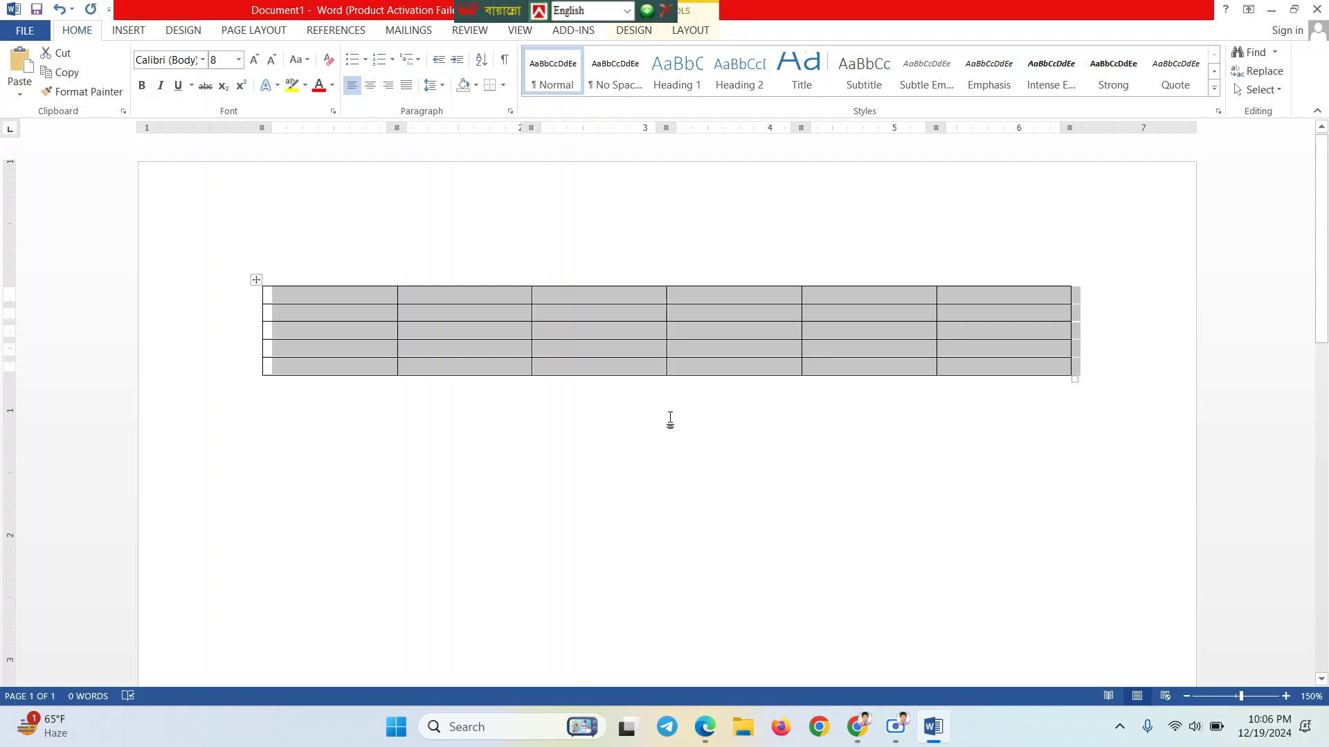
pyautogui.click(1077, 360)
pyautogui.click(297, 301)
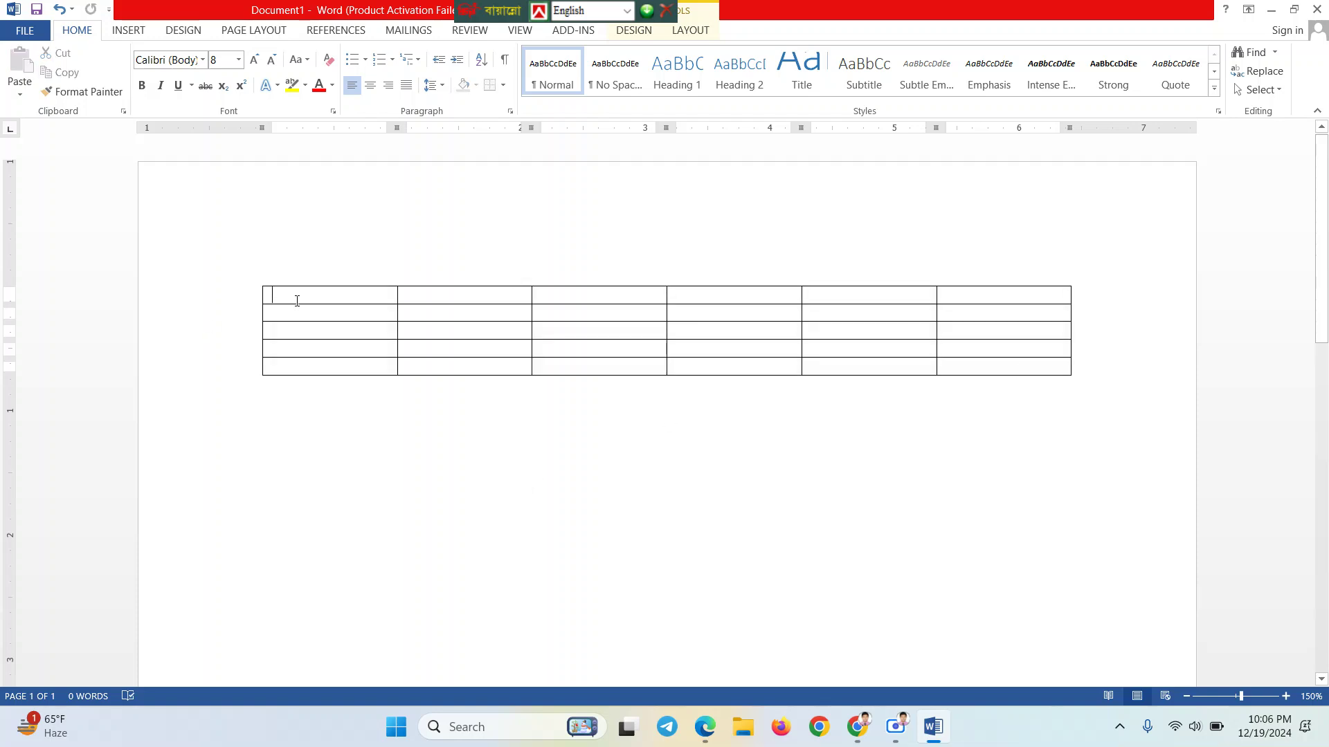
pyautogui.moveTo(393, 283); pyautogui.dragTo(976, 300)
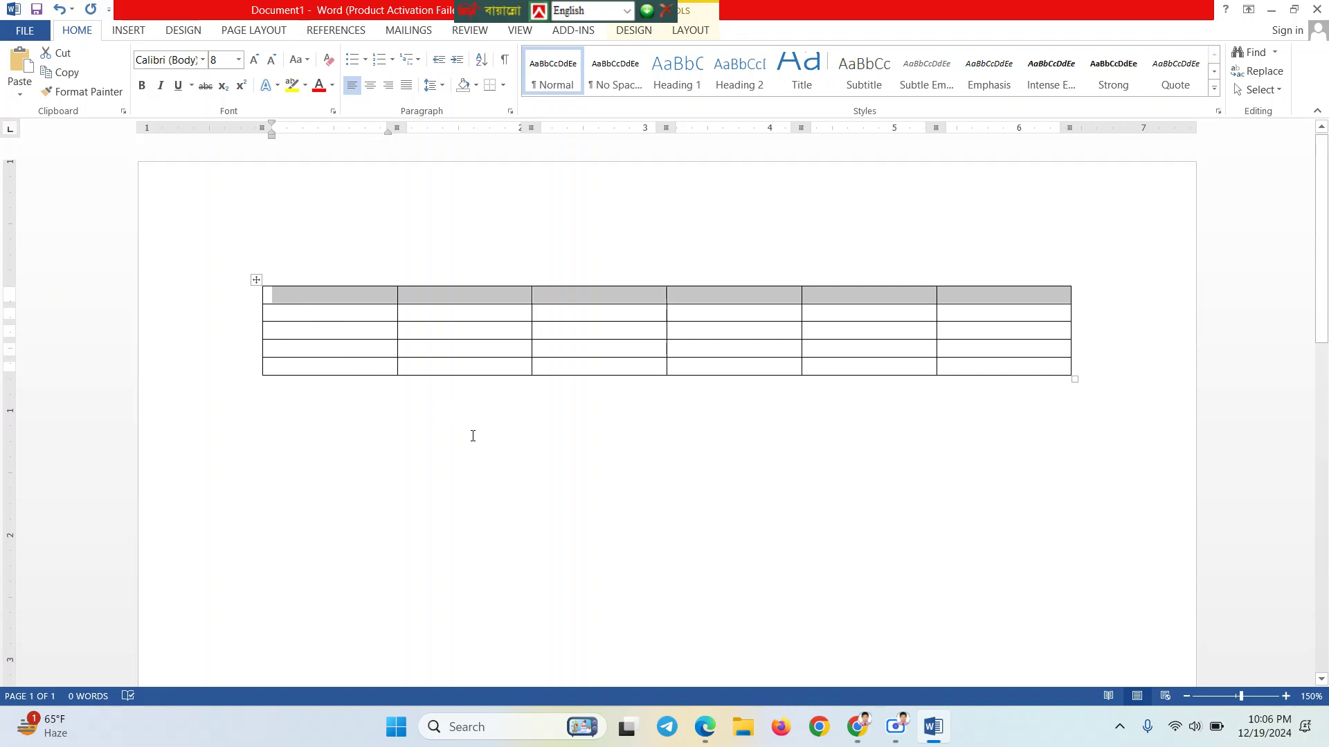
pyautogui.rightClick(473, 435)
pyautogui.click(350, 392)
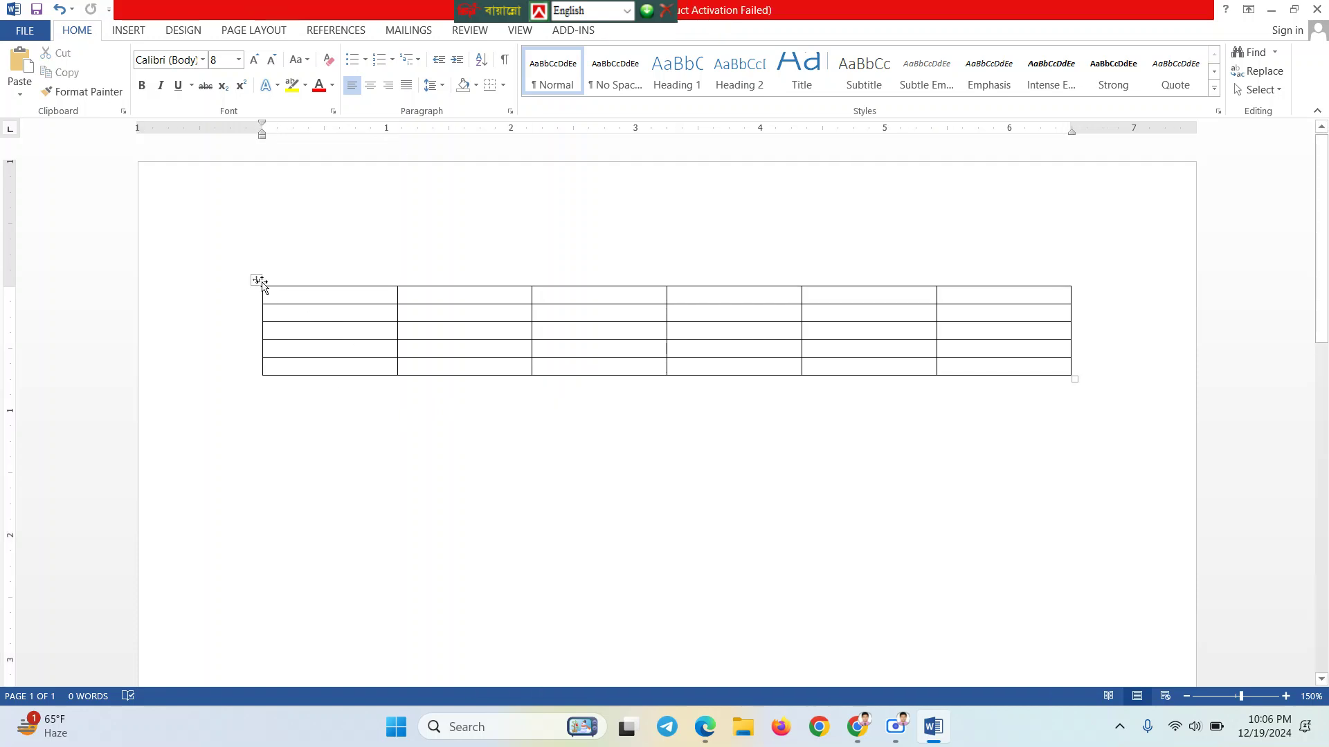
pyautogui.click(257, 280)
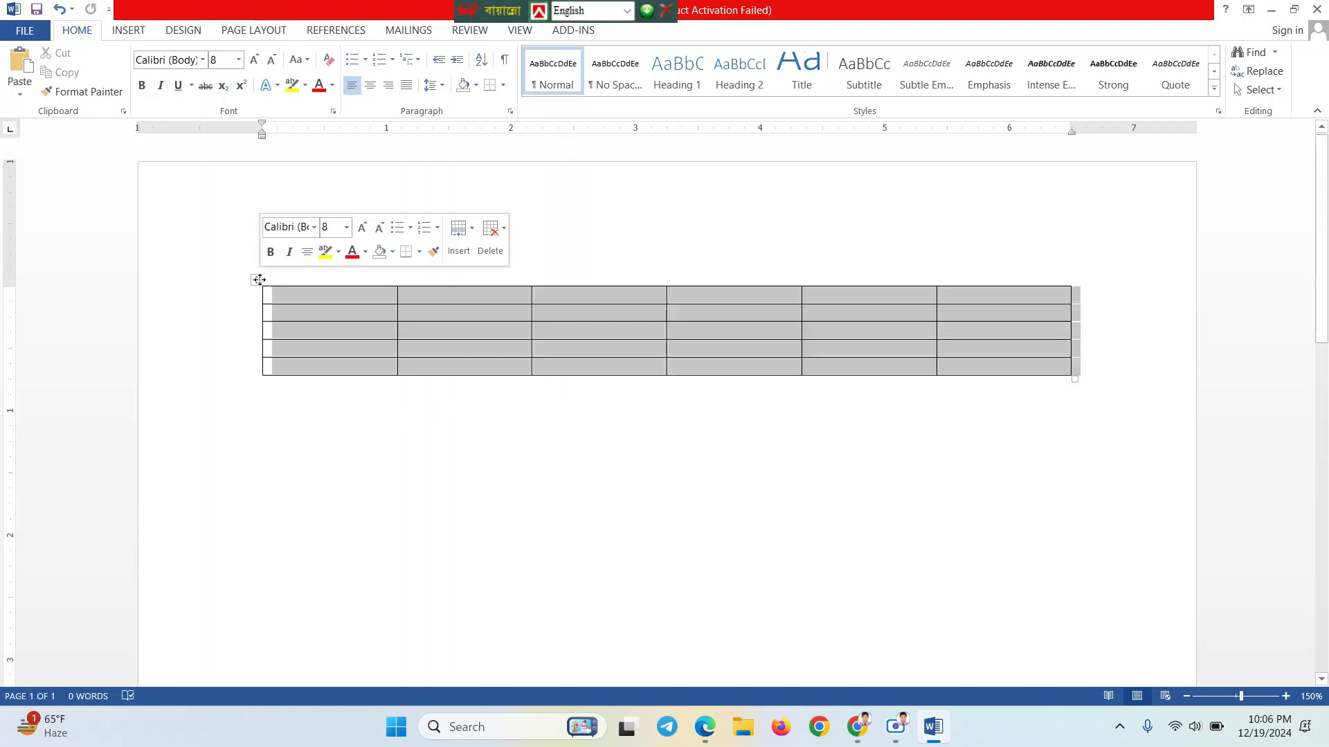
pyautogui.rightClick(350, 457)
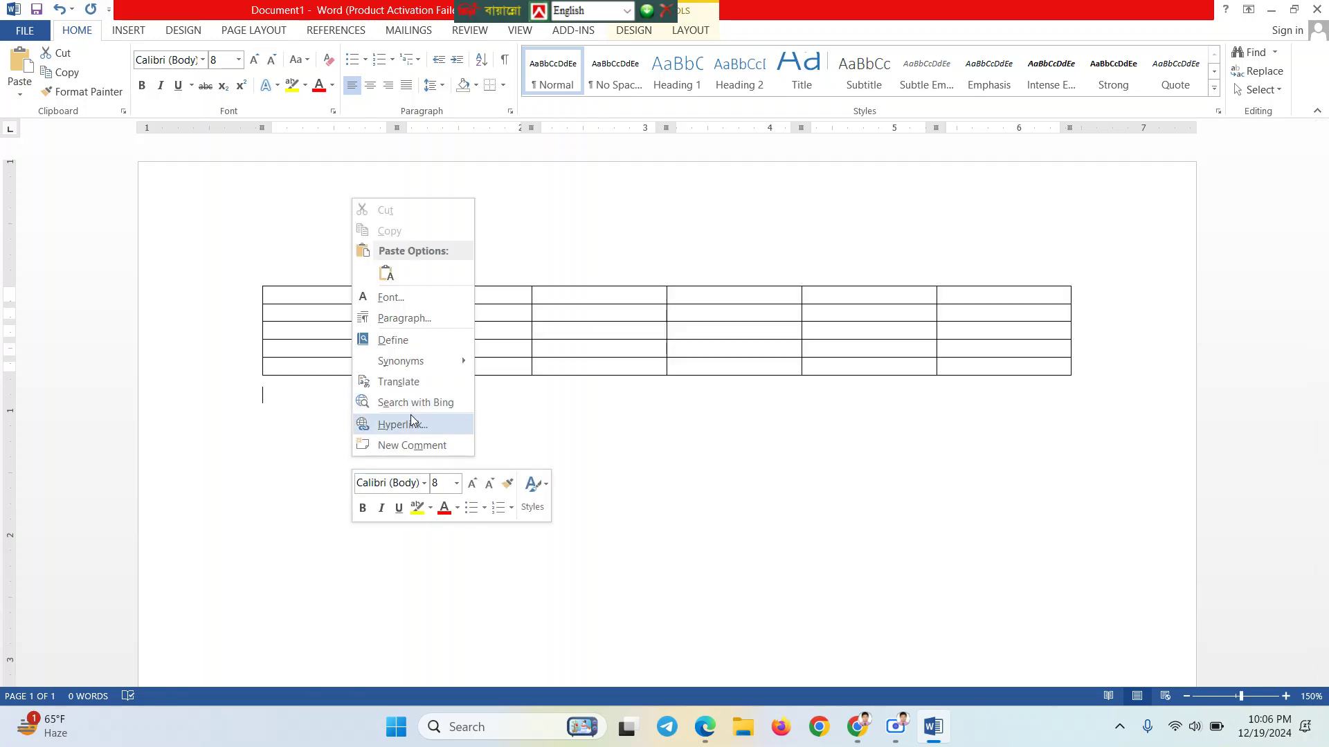
pyautogui.click(649, 418)
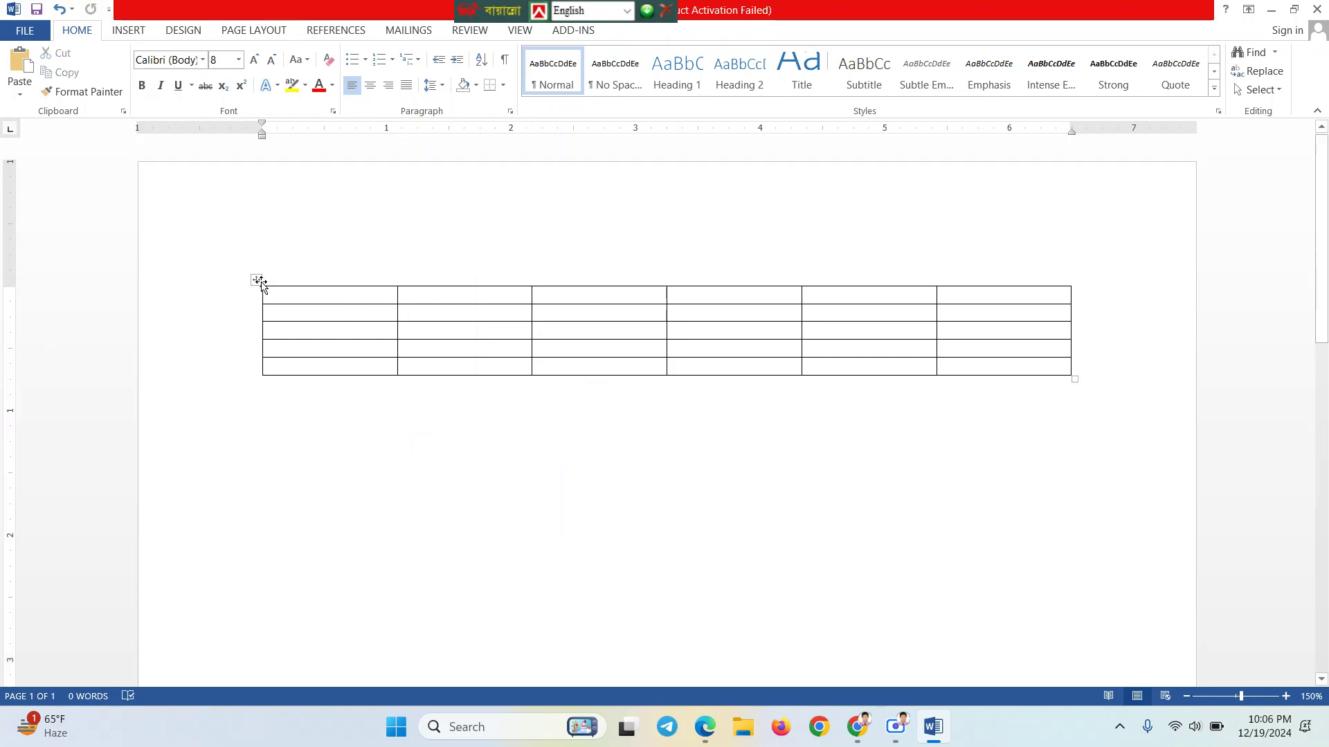
# Start inserting a caption for the entire table and move the language toolbar clear of the document title
pyautogui.click(257, 281)
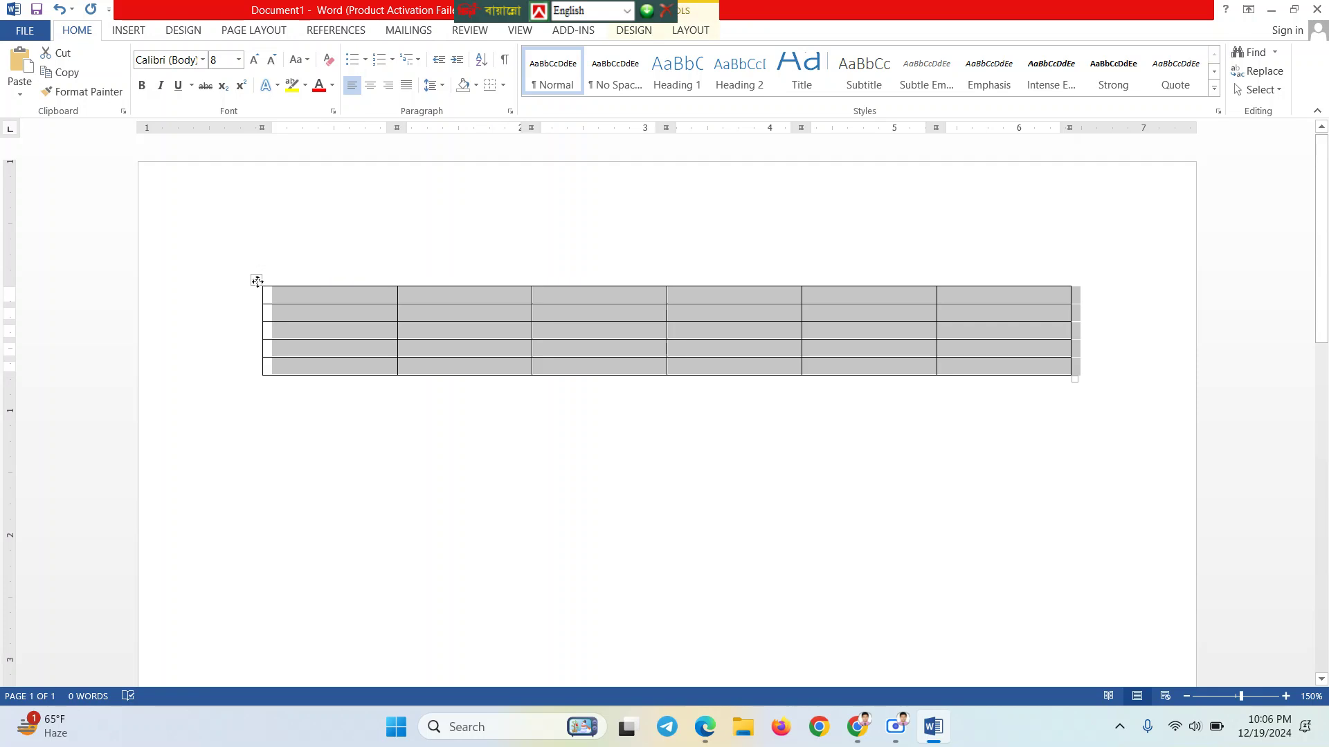
pyautogui.rightClick(257, 281)
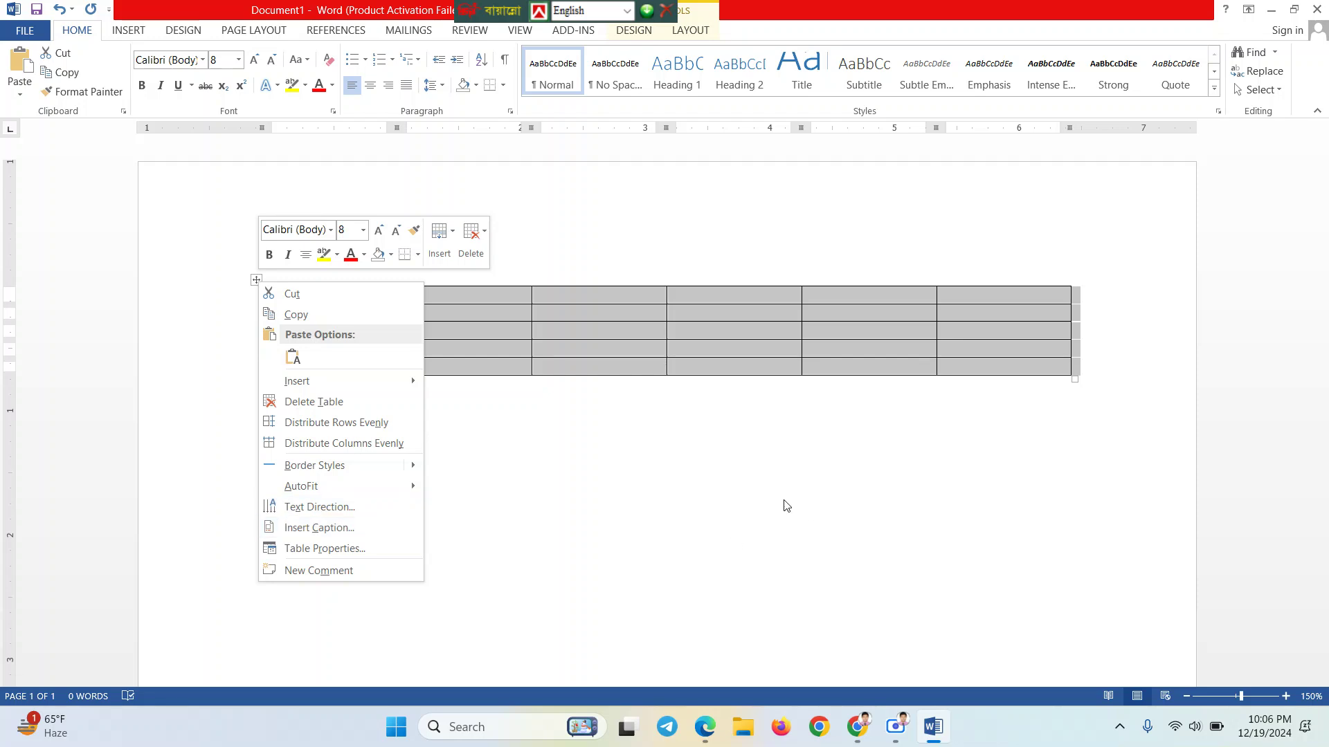
pyautogui.click(347, 529)
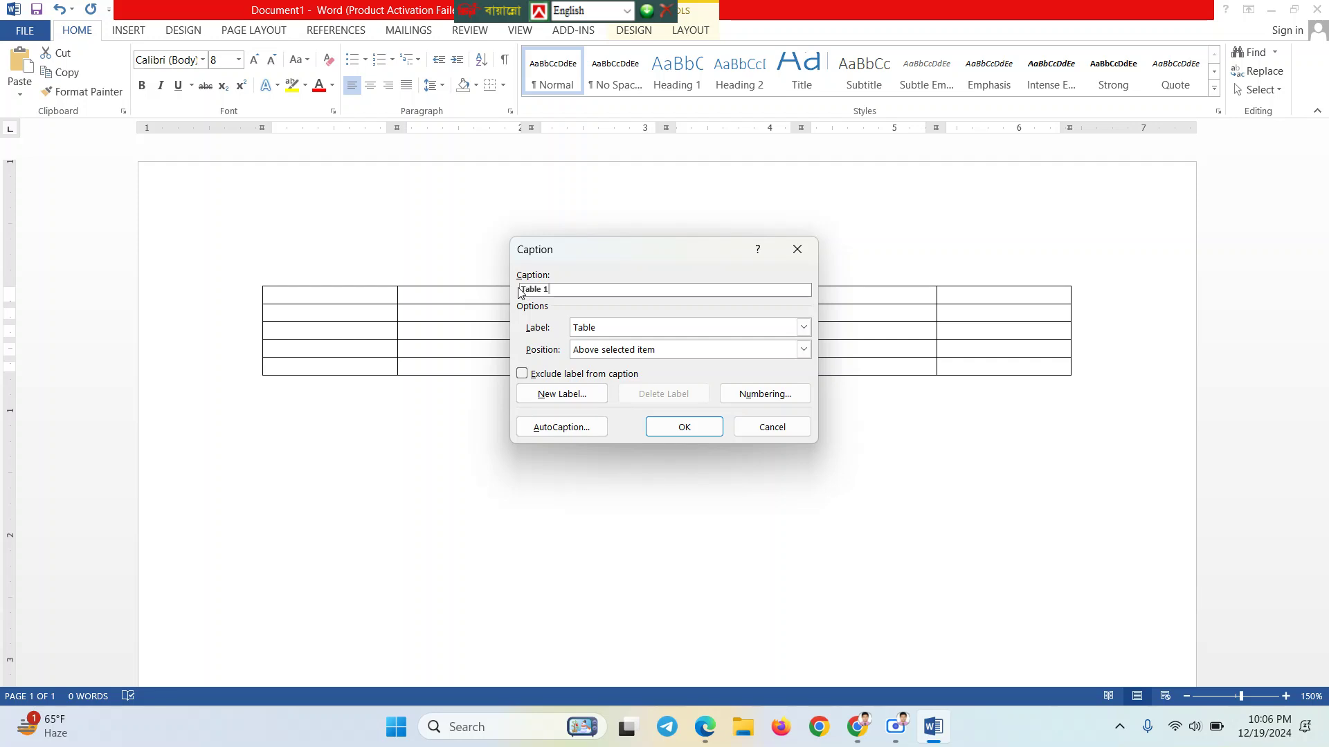
pyautogui.doubleClick(542, 290)
pyautogui.click(552, 292)
pyautogui.moveTo(476, 7); pyautogui.dragTo(894, 8)
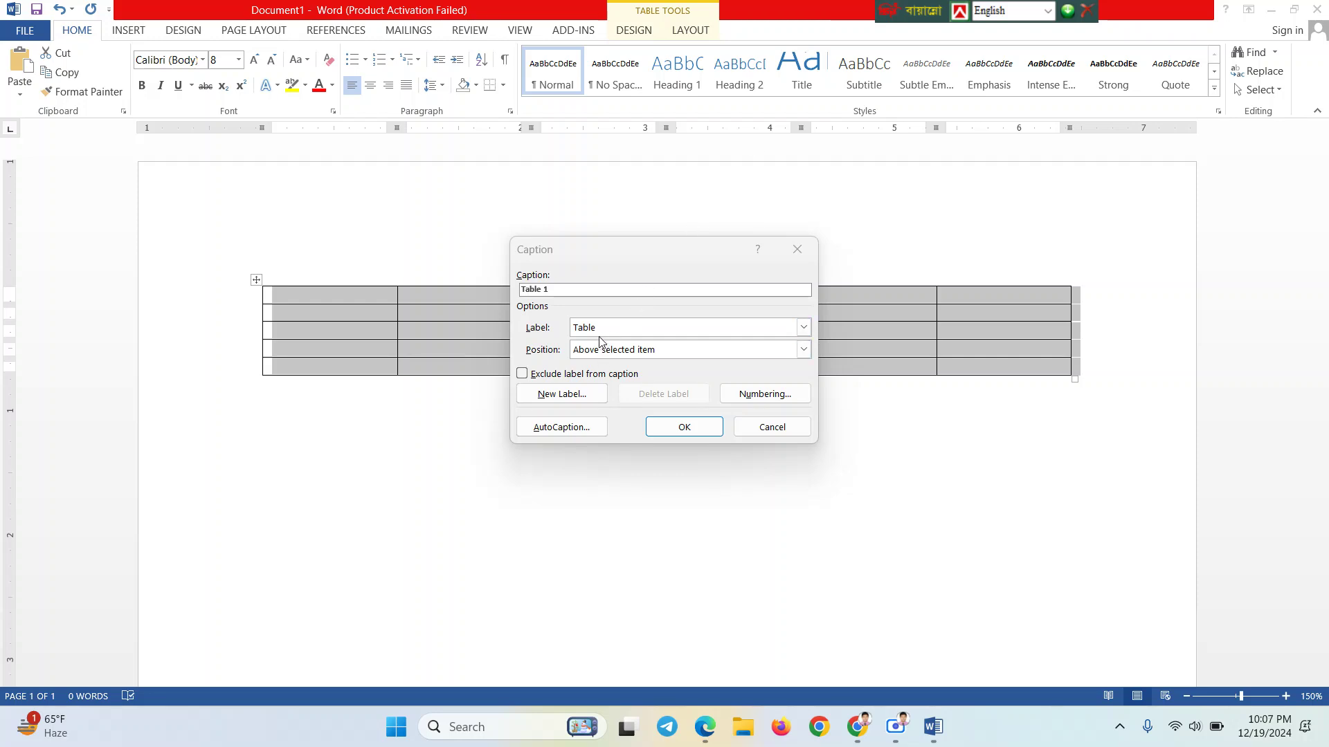
pyautogui.click(565, 299)
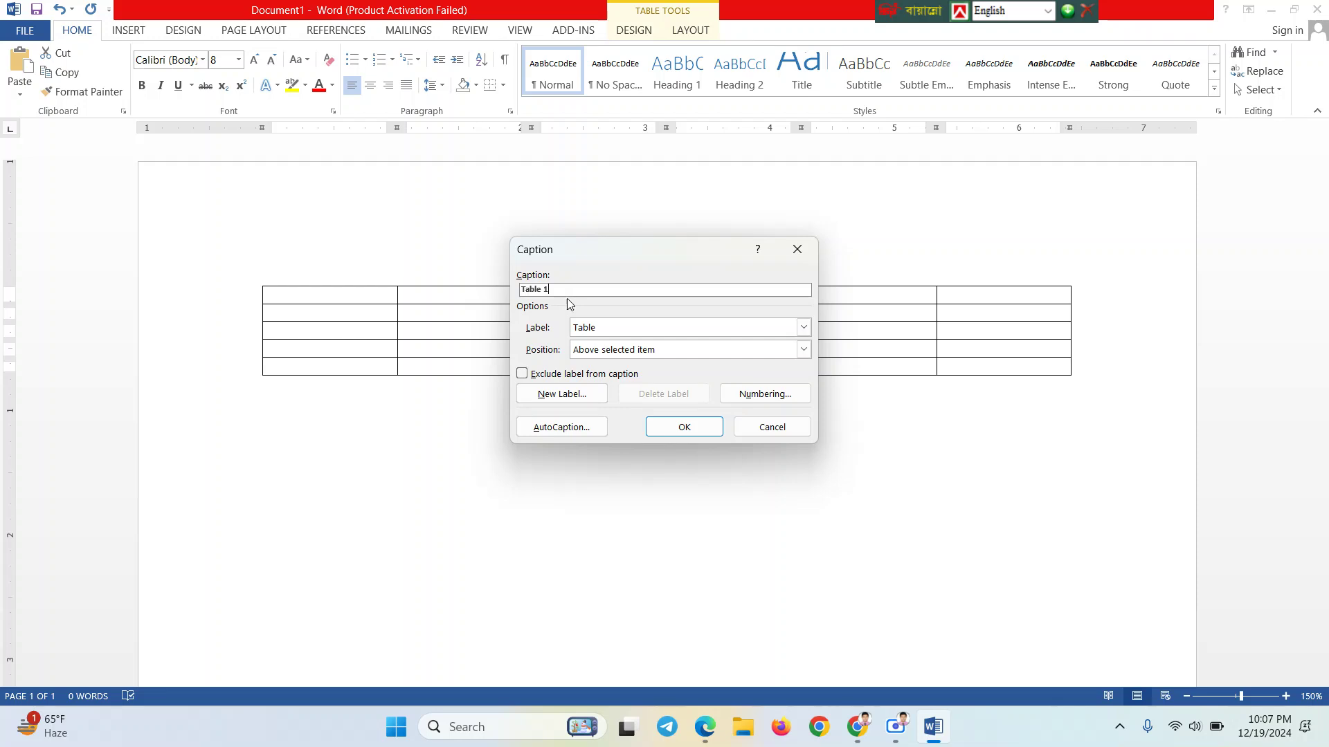
# Set the caption's label to Equation and its position to Below selected item
pyautogui.click(603, 328)
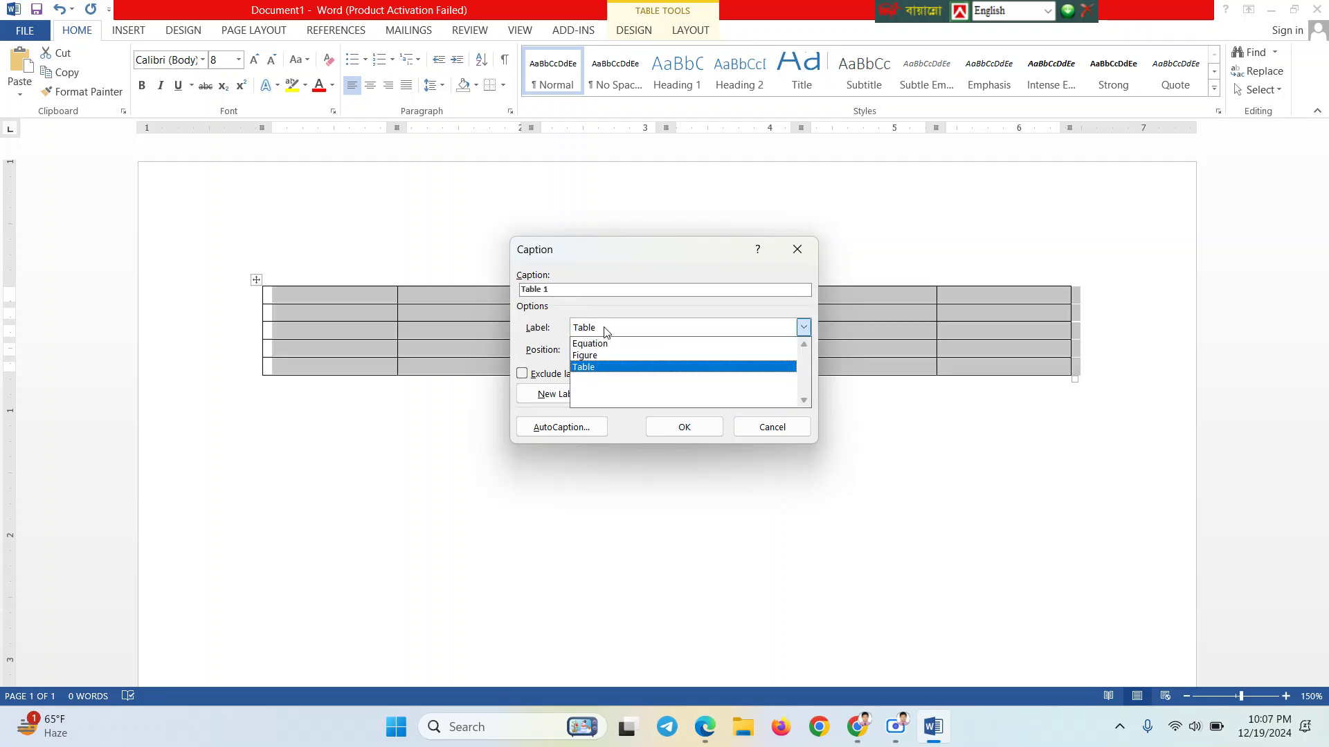
pyautogui.click(603, 329)
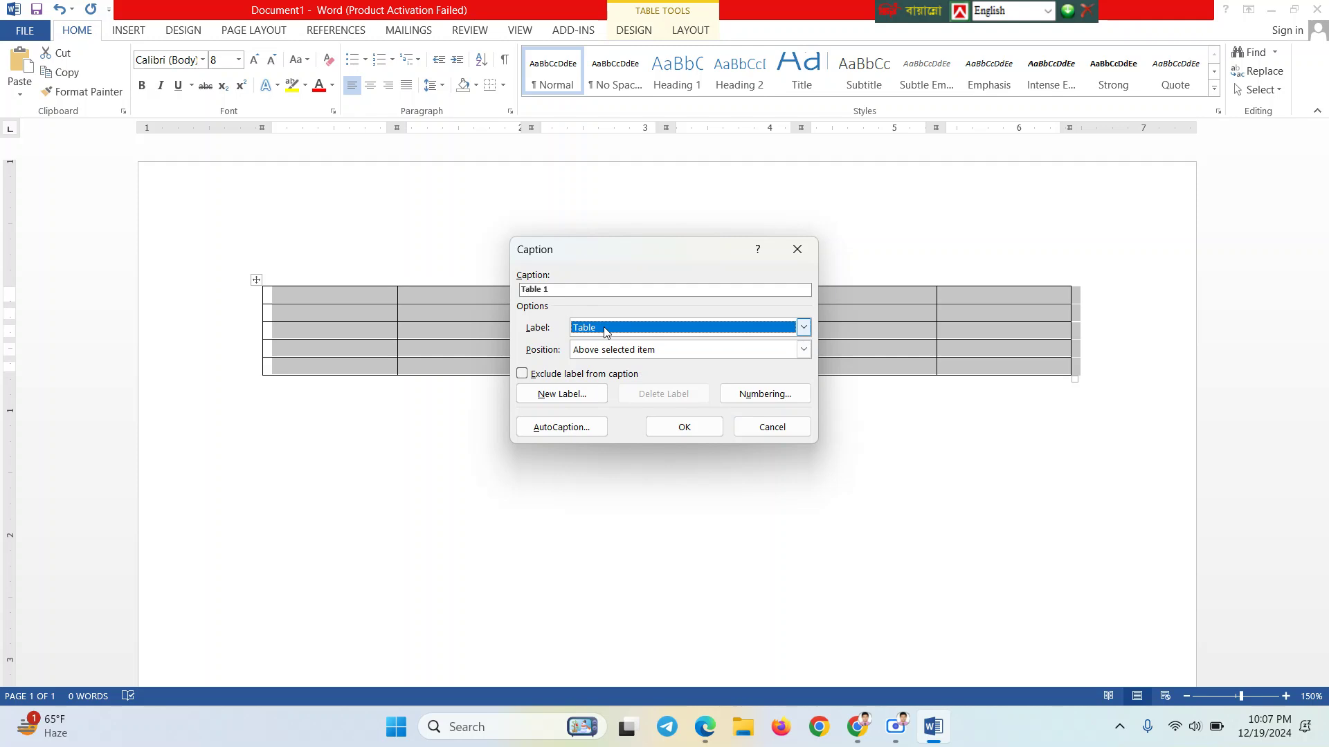
pyautogui.click(603, 329)
pyautogui.click(595, 290)
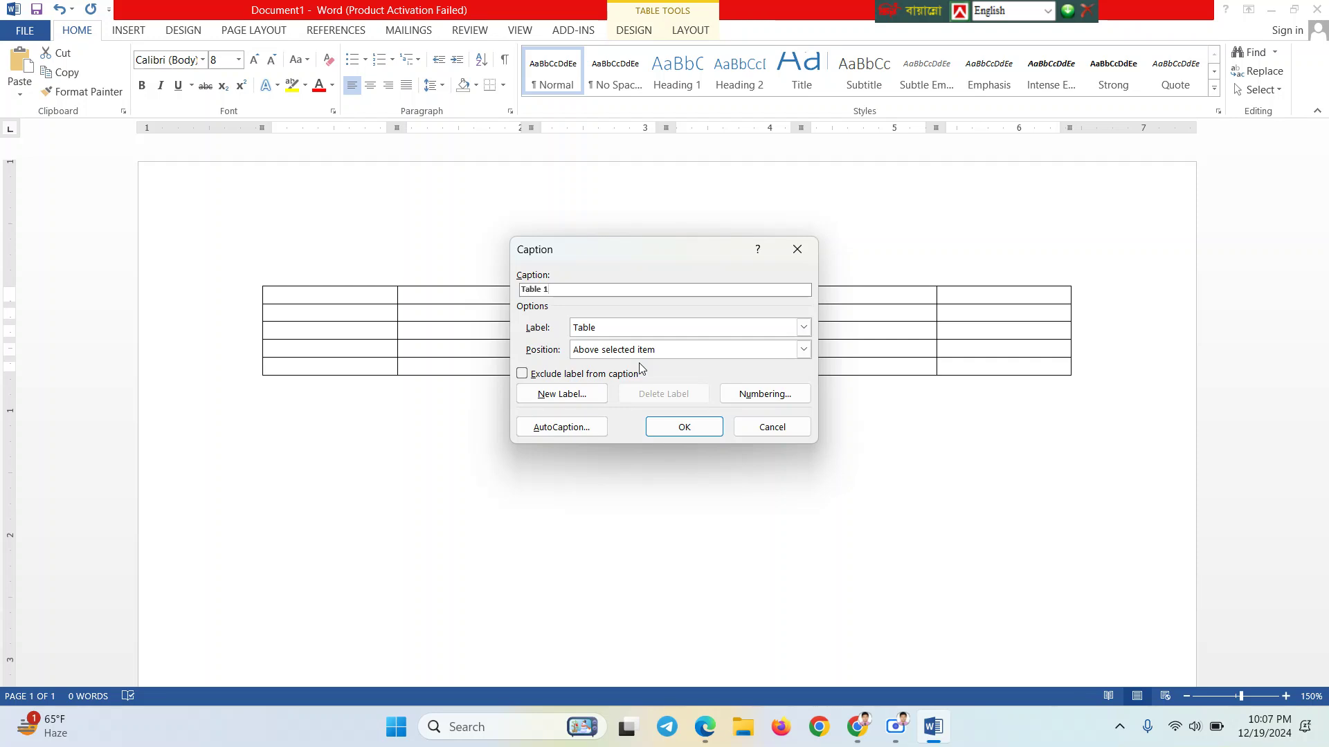
pyautogui.click(611, 329)
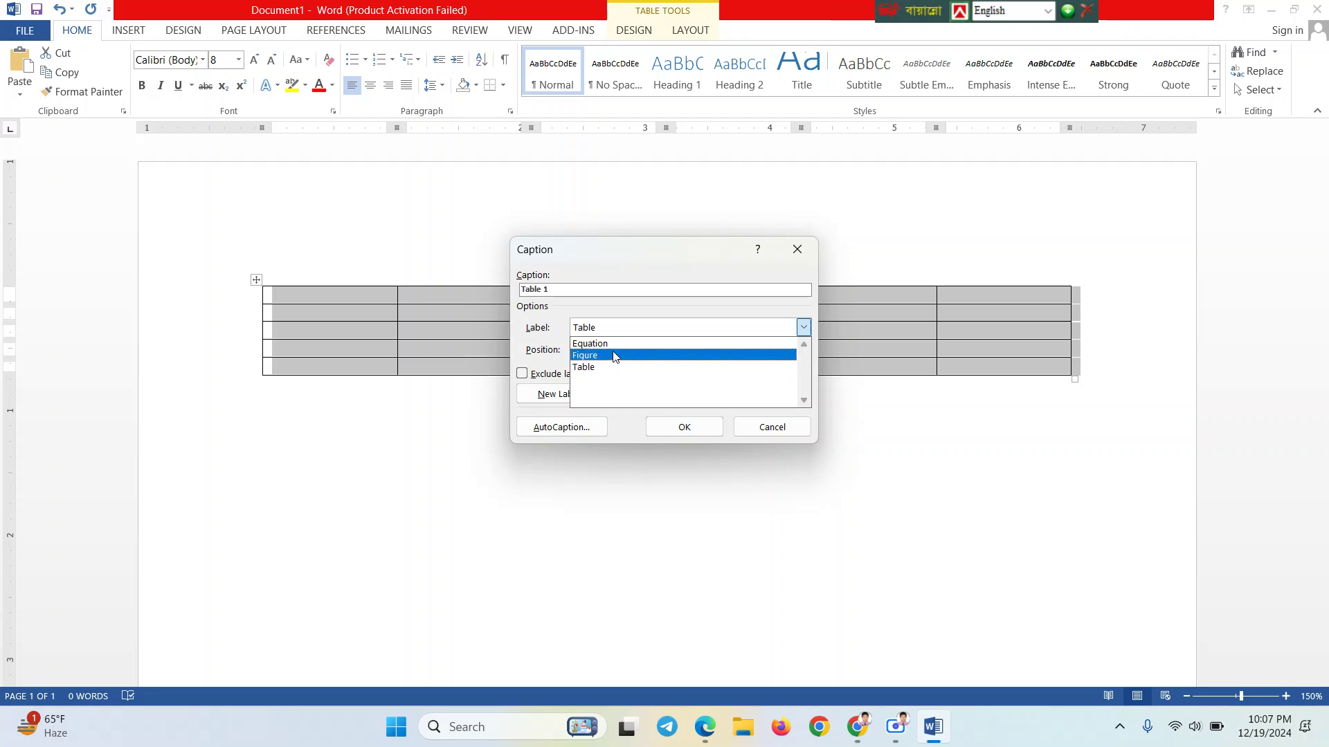
pyautogui.click(613, 344)
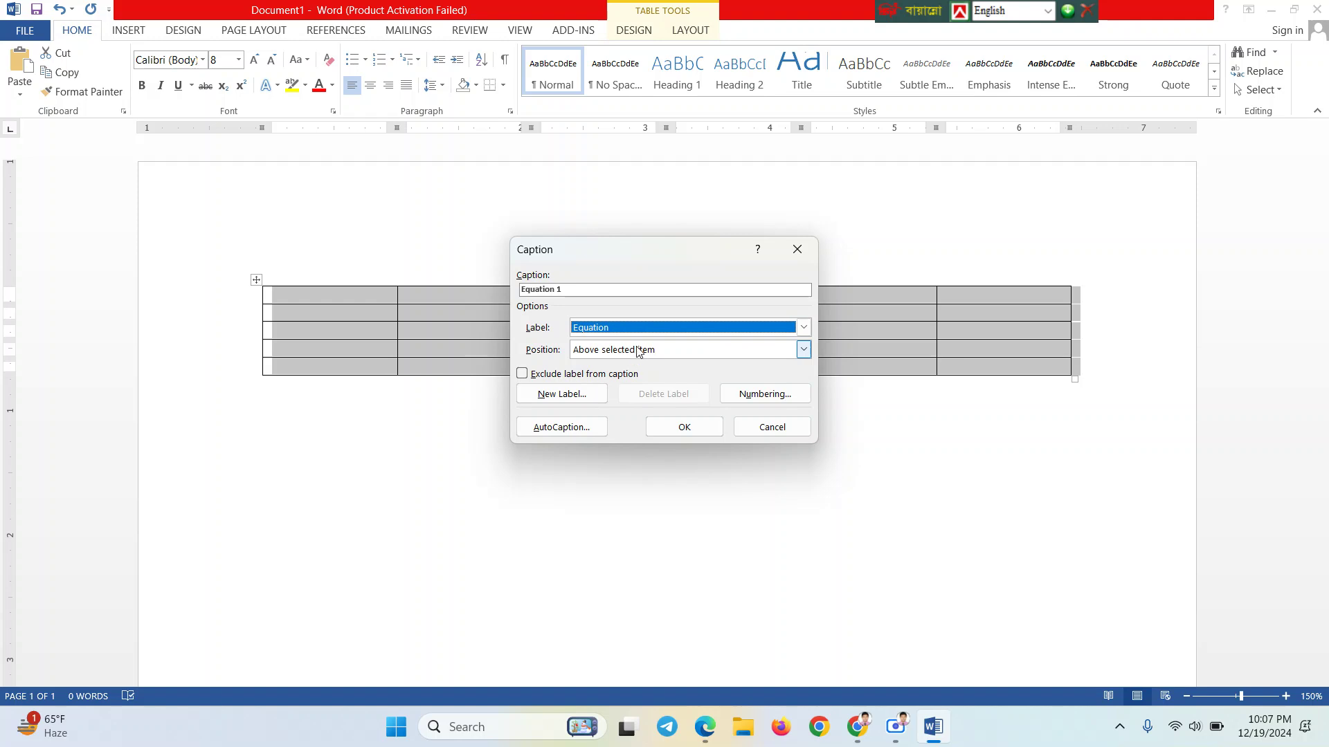
pyautogui.click(679, 346)
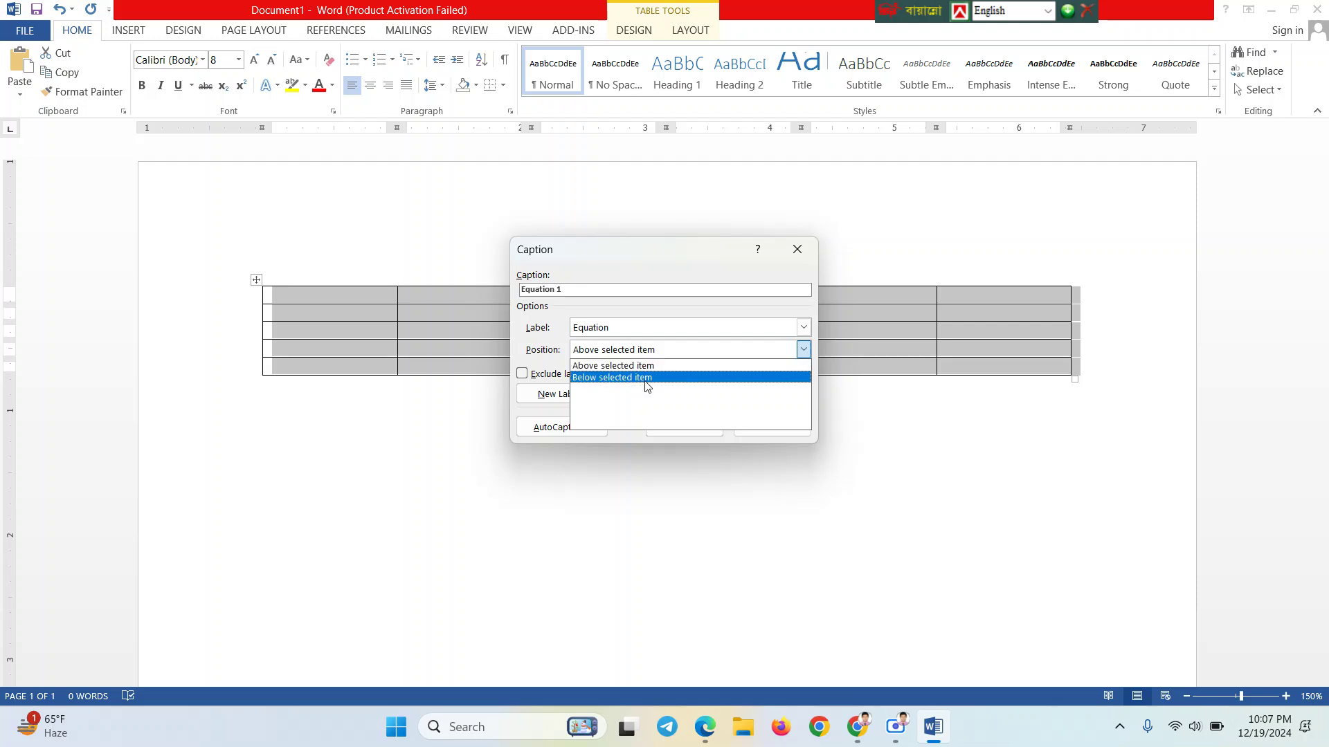
pyautogui.click(645, 378)
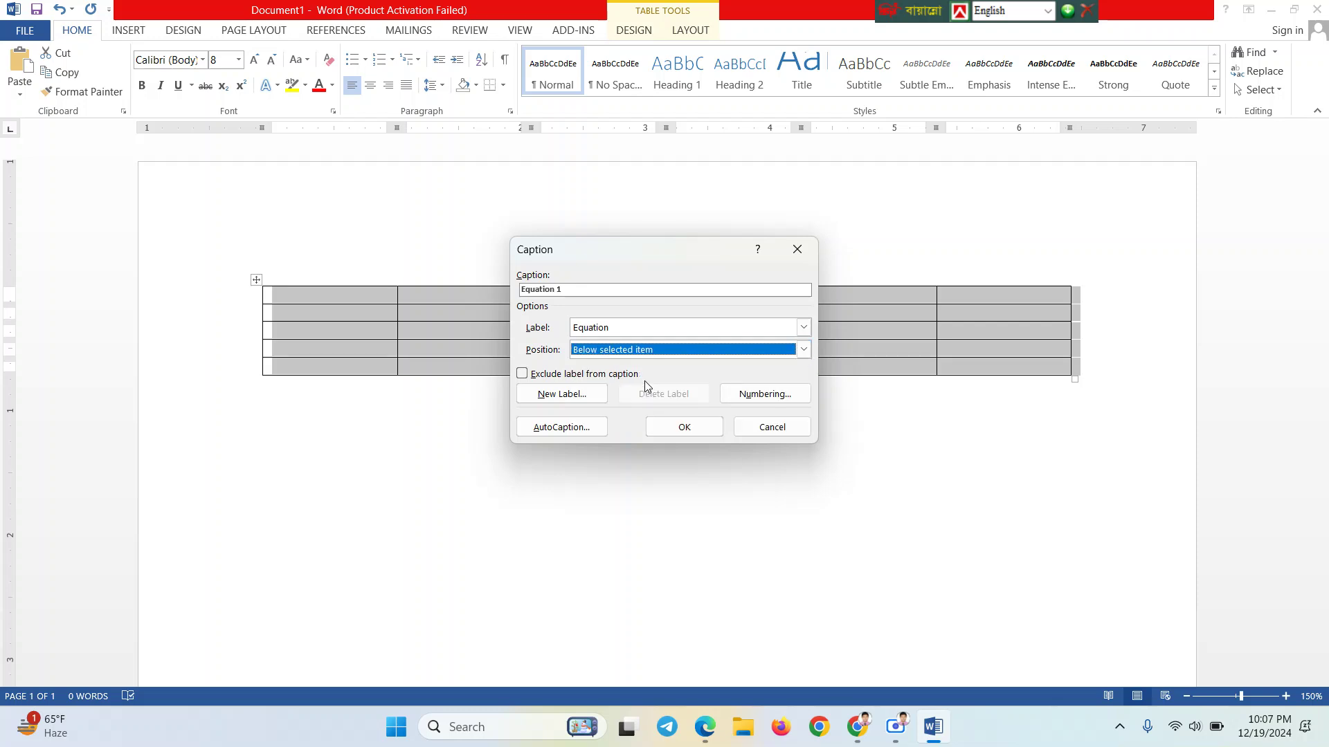
# Exclude the label from the caption and insert the caption below the table
pyautogui.click(598, 374)
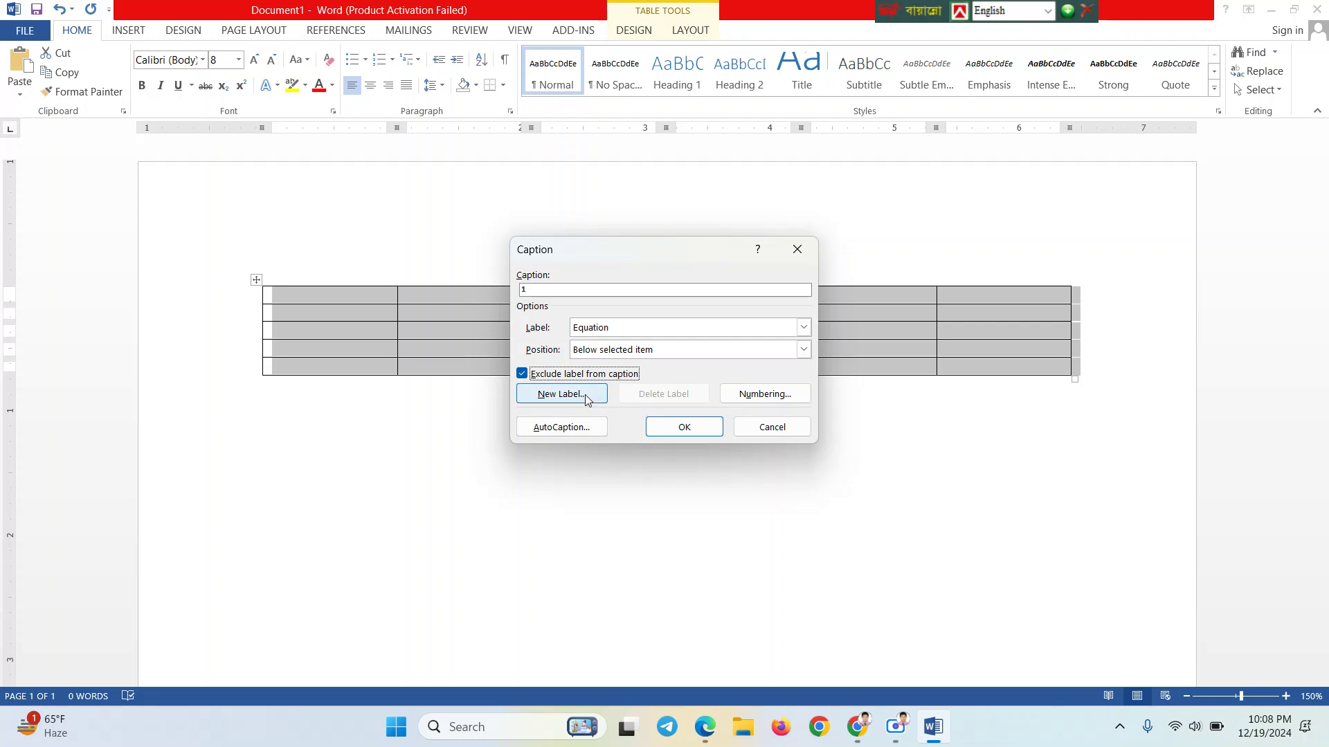
pyautogui.click(586, 400)
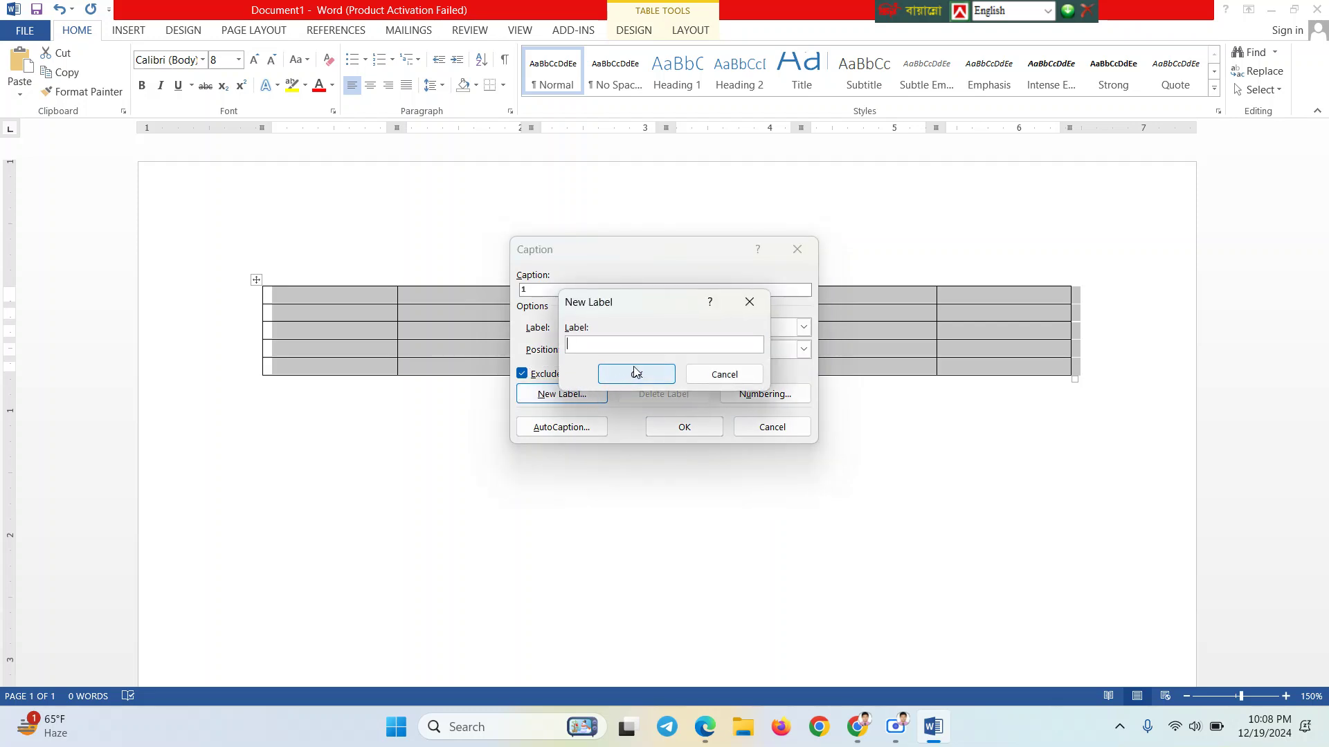
pyautogui.click(748, 302)
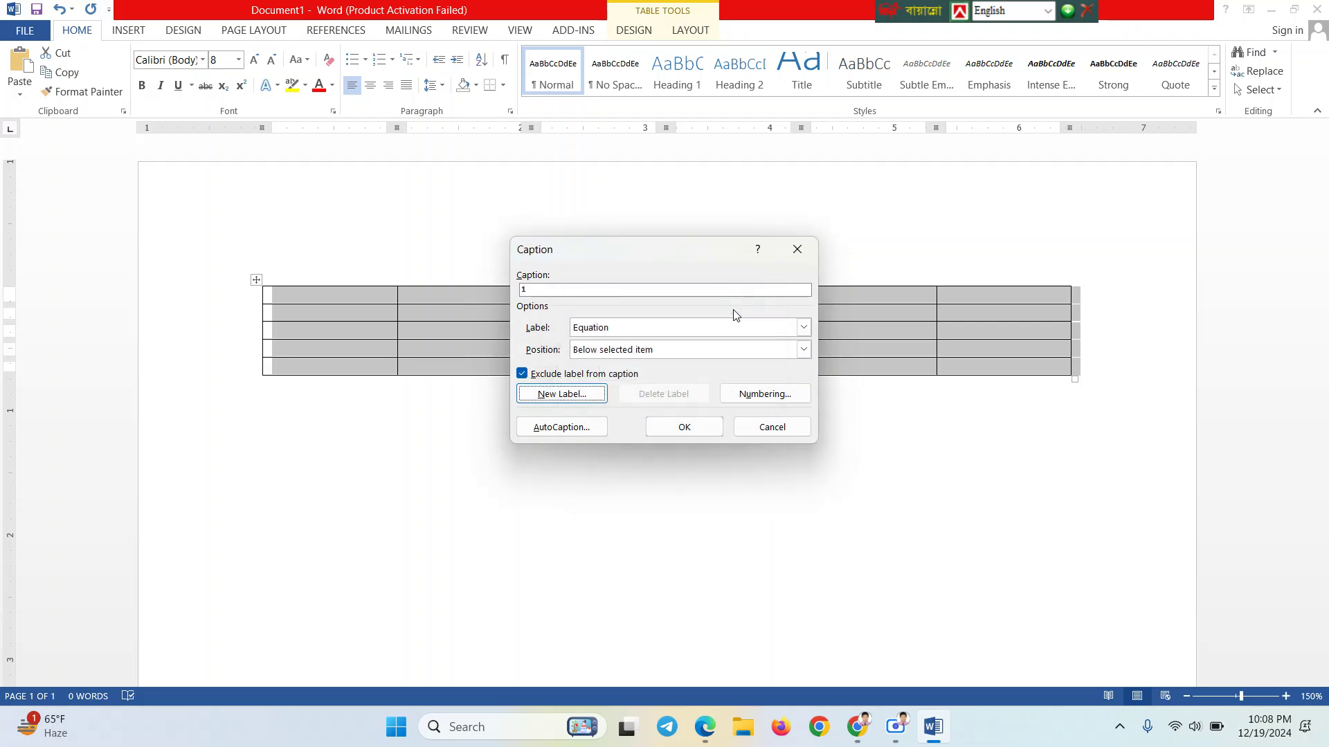
pyautogui.click(683, 426)
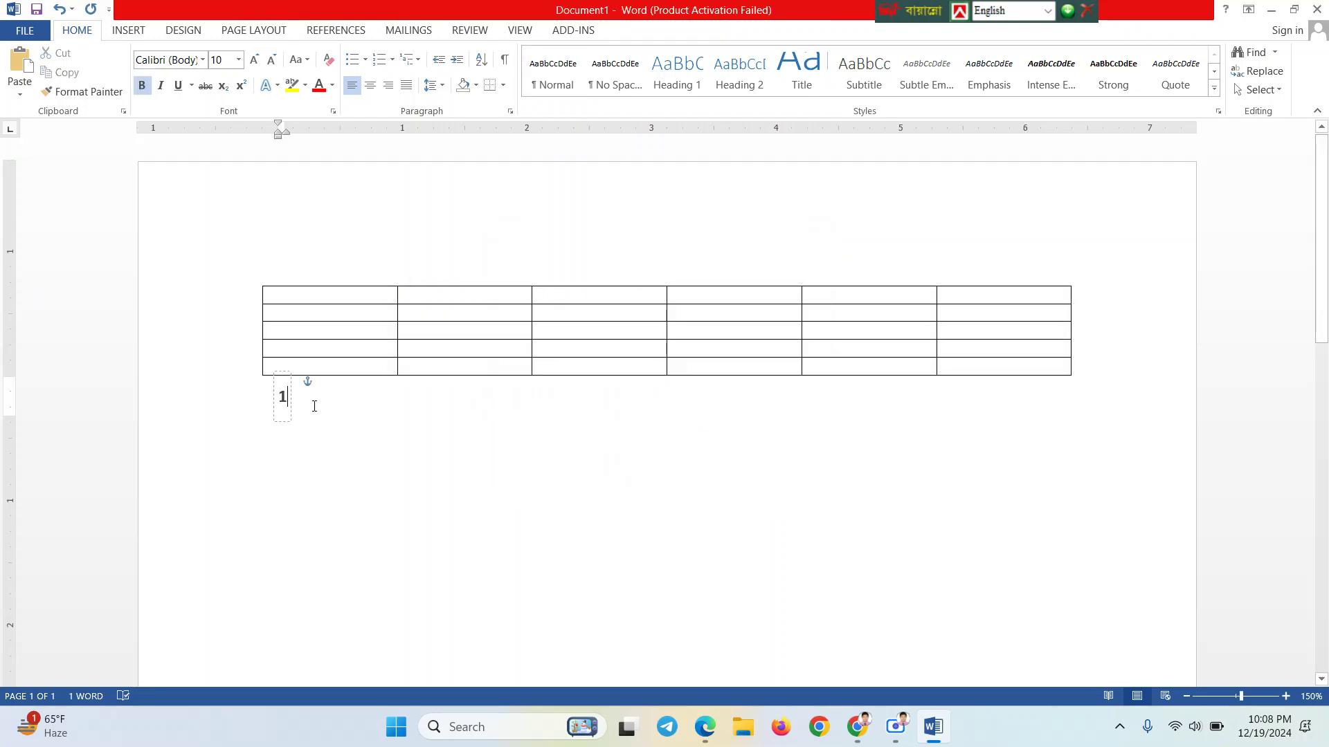
pyautogui.click(288, 401)
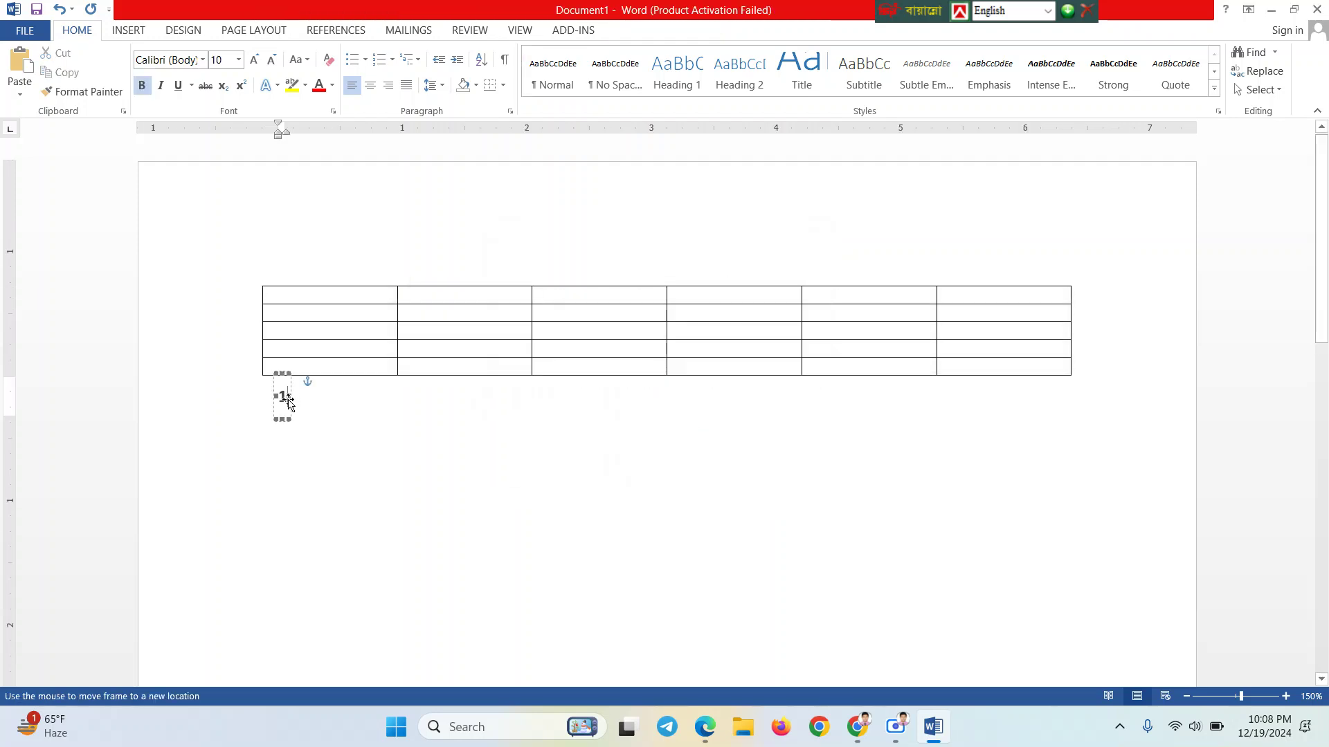
pyautogui.click(331, 423)
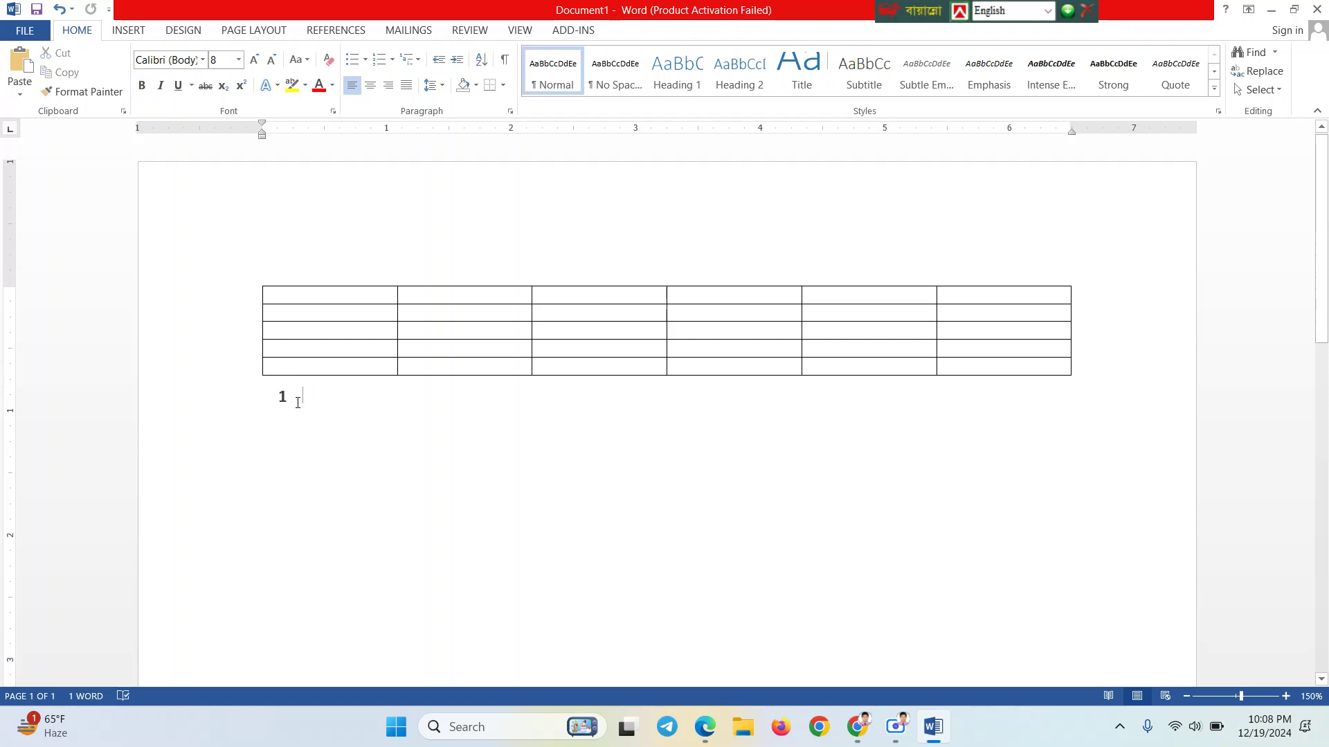
pyautogui.moveTo(293, 399); pyautogui.dragTo(261, 401)
pyautogui.click(360, 434)
# In the table properties, specify a height of 2 inches for all rows of the table and set the row height rule to Exactly
pyautogui.click(256, 279)
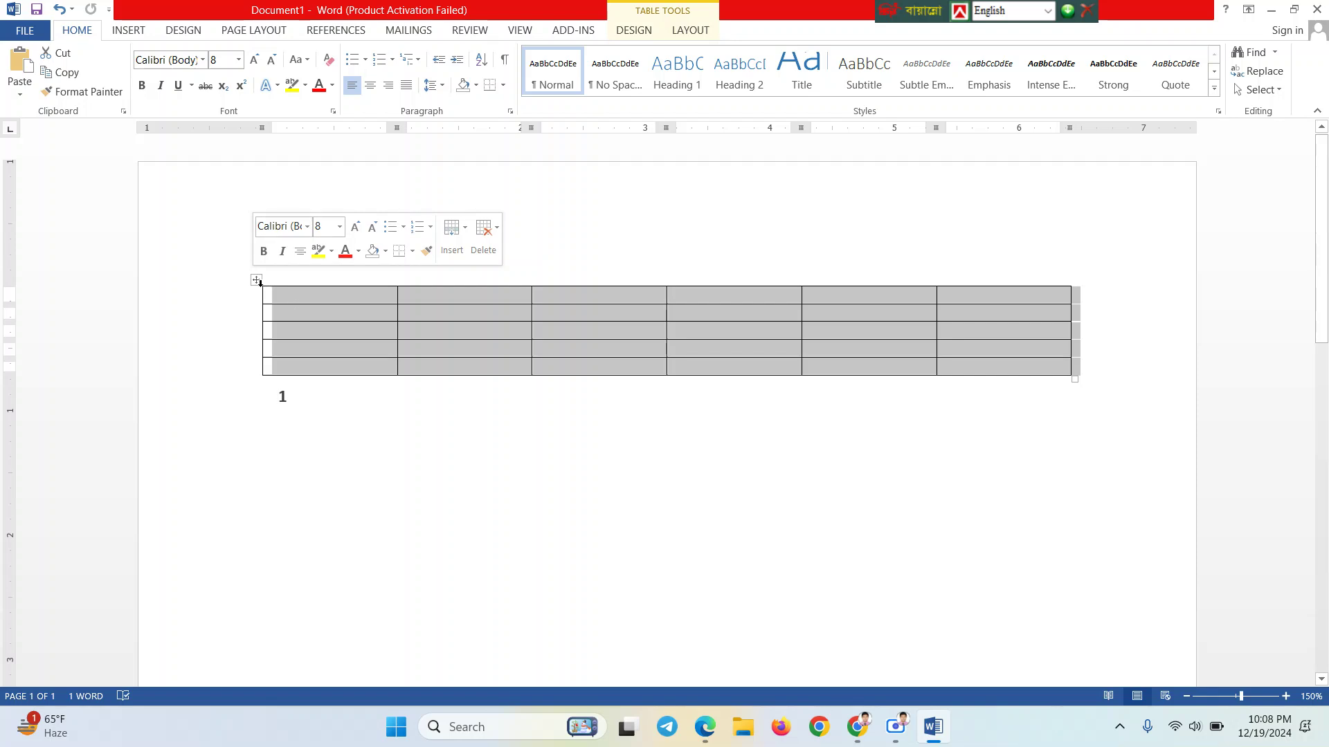
pyautogui.rightClick(256, 280)
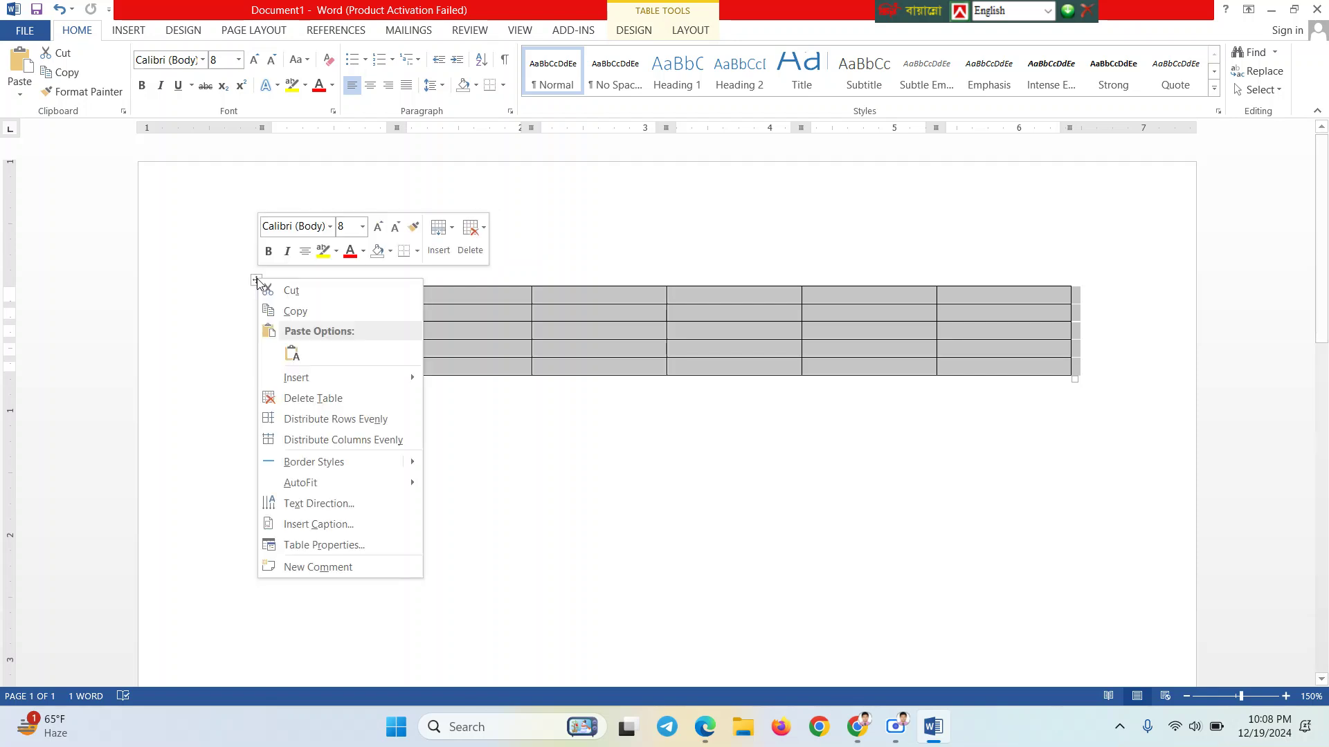
pyautogui.click(326, 546)
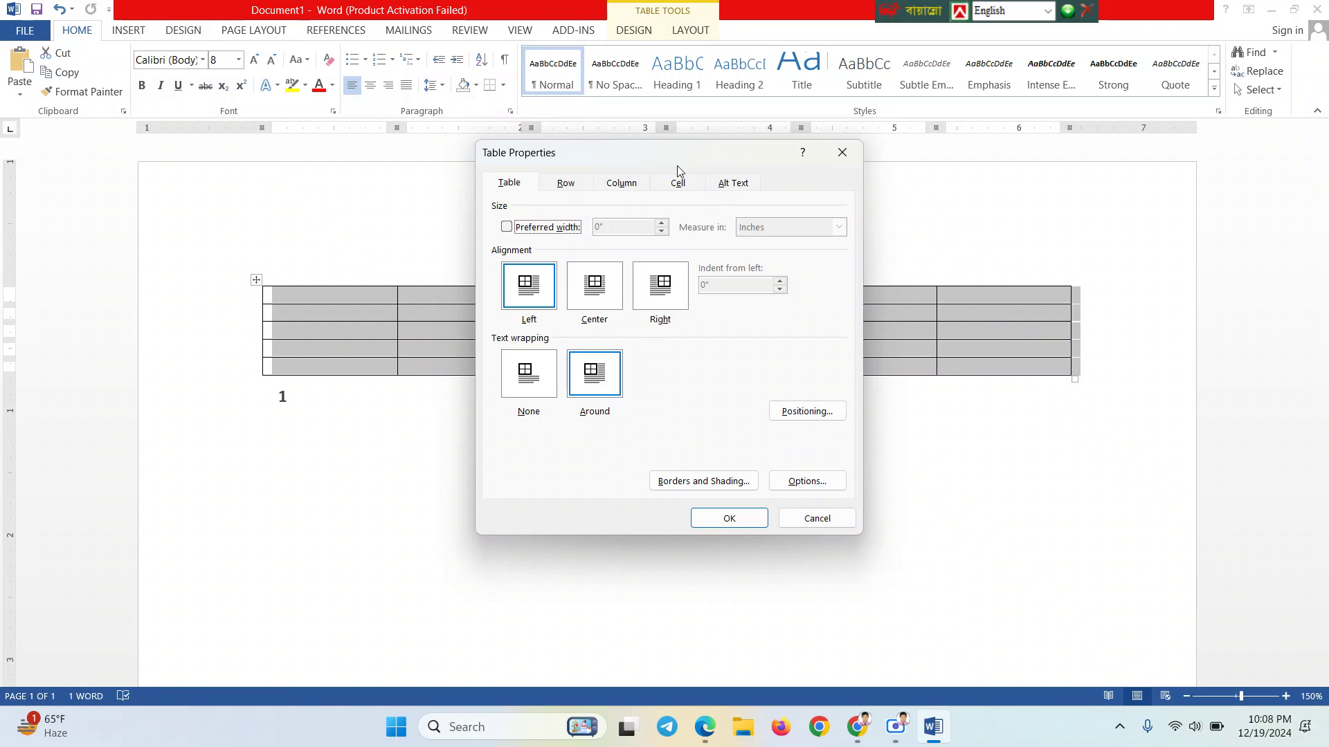
pyautogui.click(564, 185)
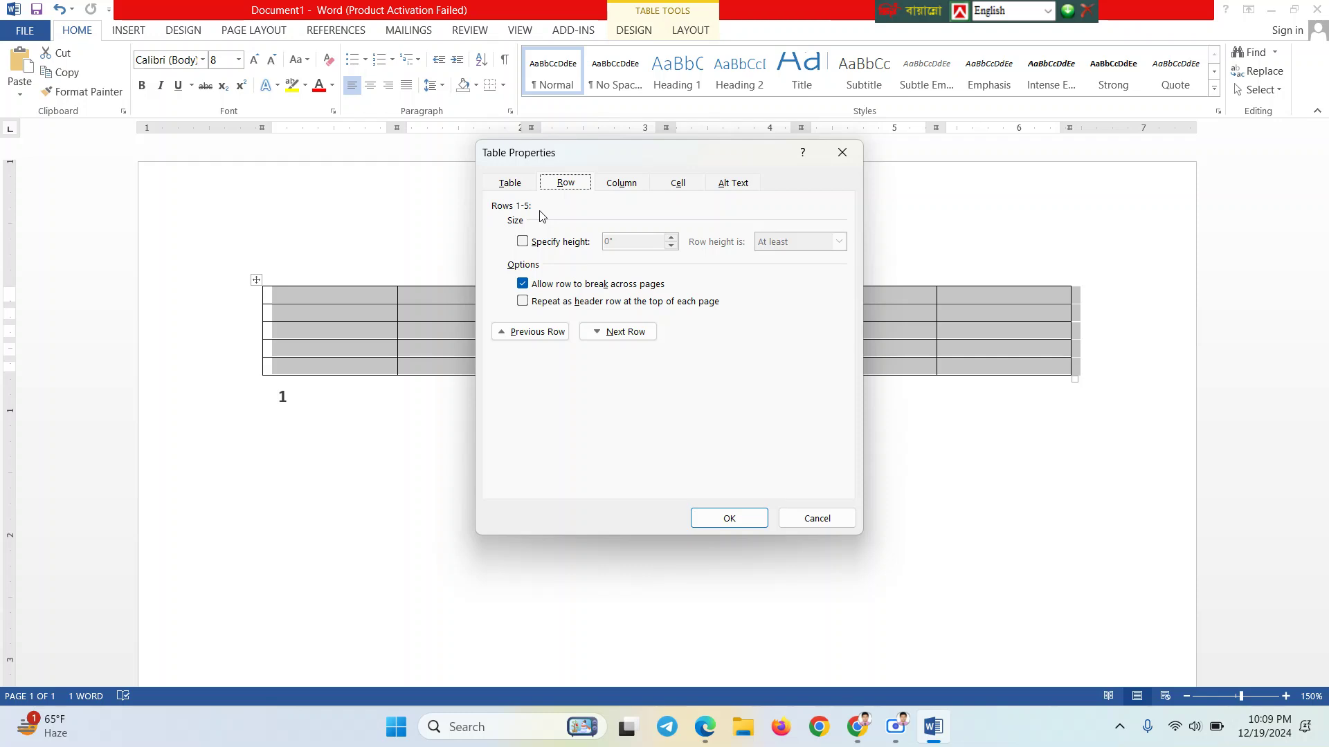
pyautogui.click(523, 244)
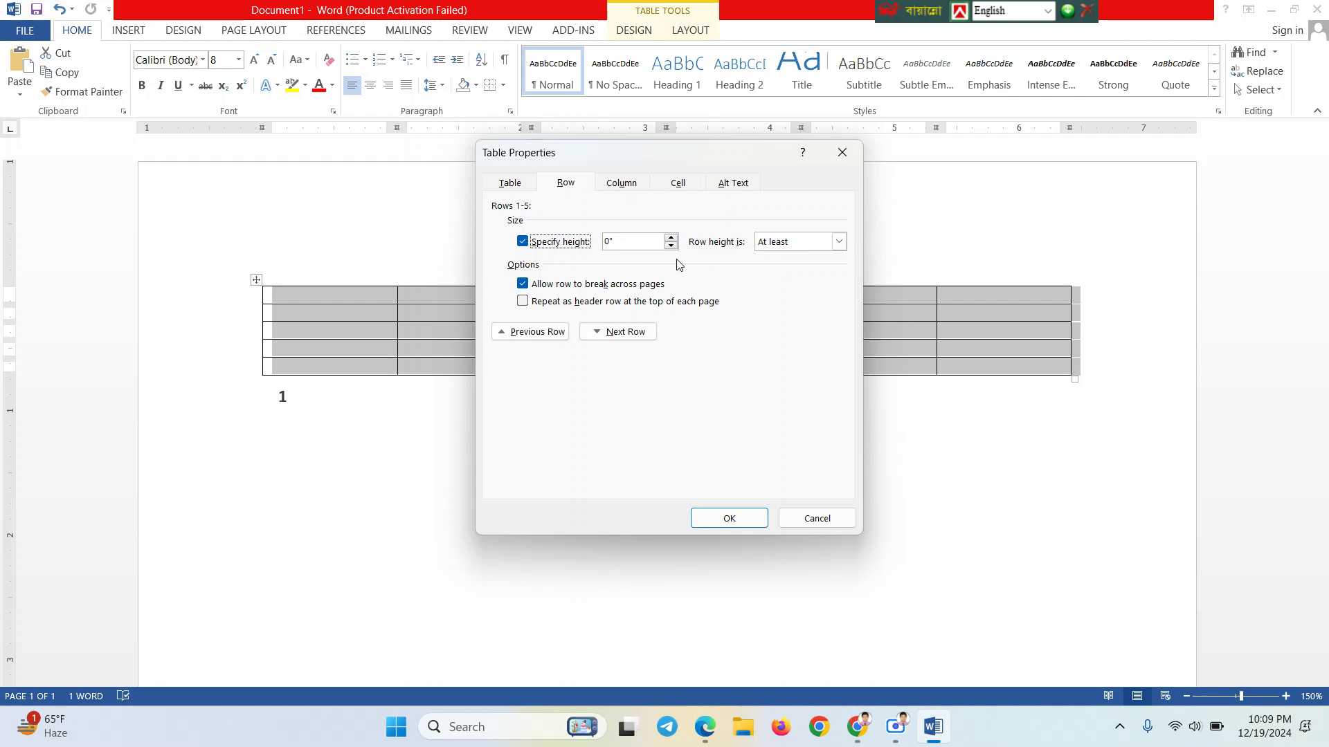
pyautogui.moveTo(672, 239); pyautogui.dragTo(600, 252)
pyautogui.write('2')
pyautogui.click(782, 246)
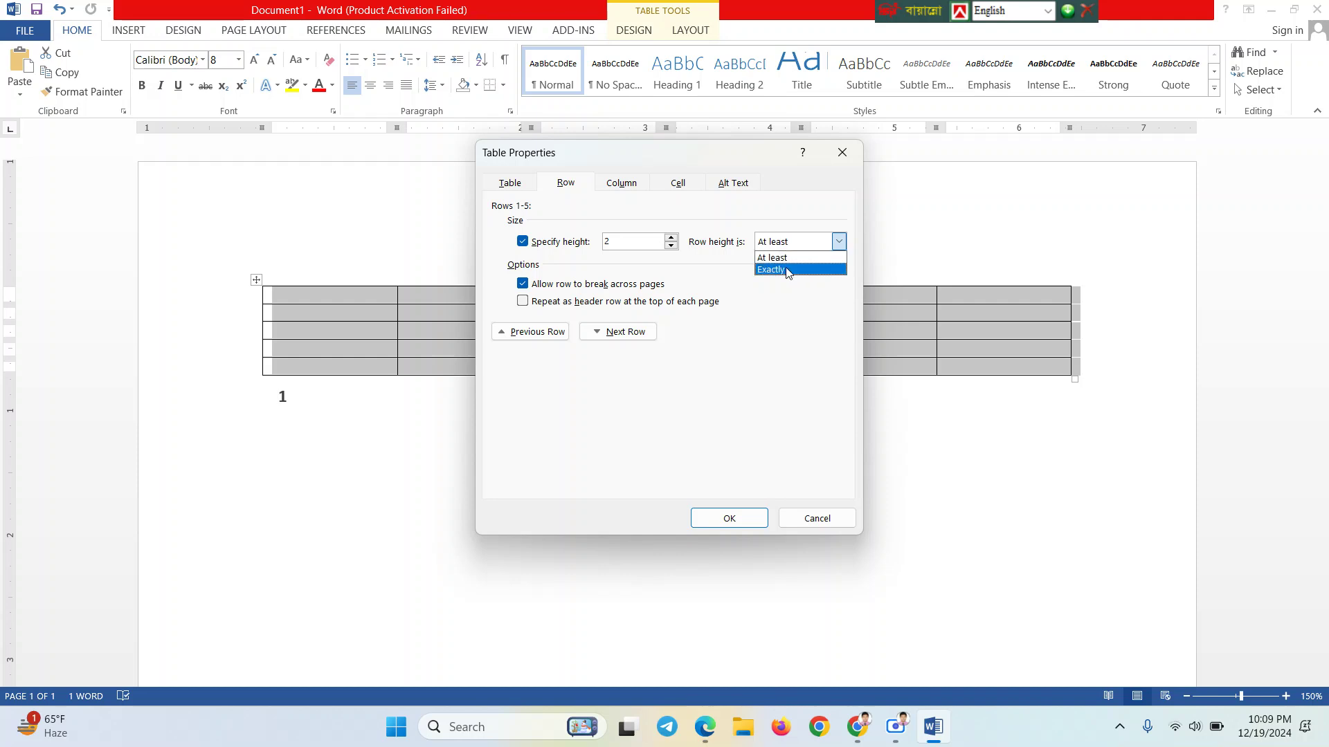
pyautogui.click(786, 271)
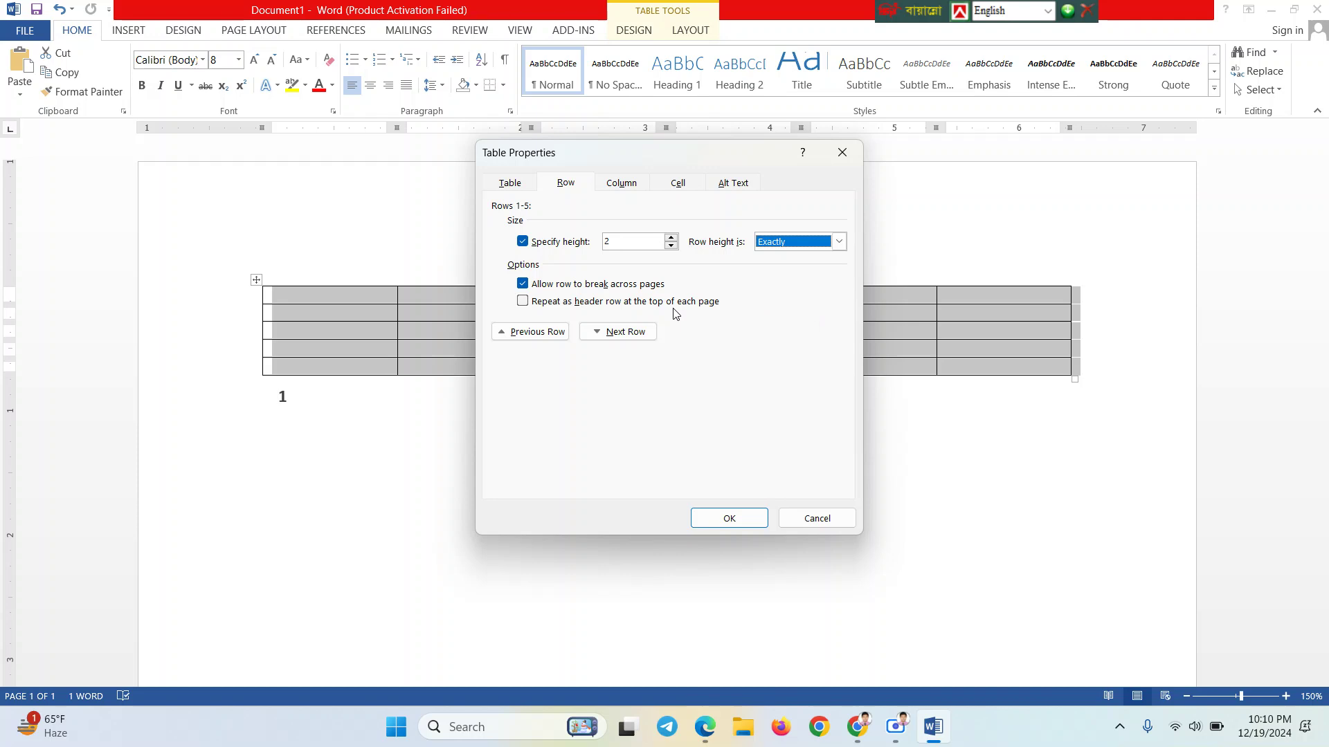
# Toggle the options for breaking rows across pages and repeating the header row, restore both, and apply the row properties
pyautogui.click(522, 284)
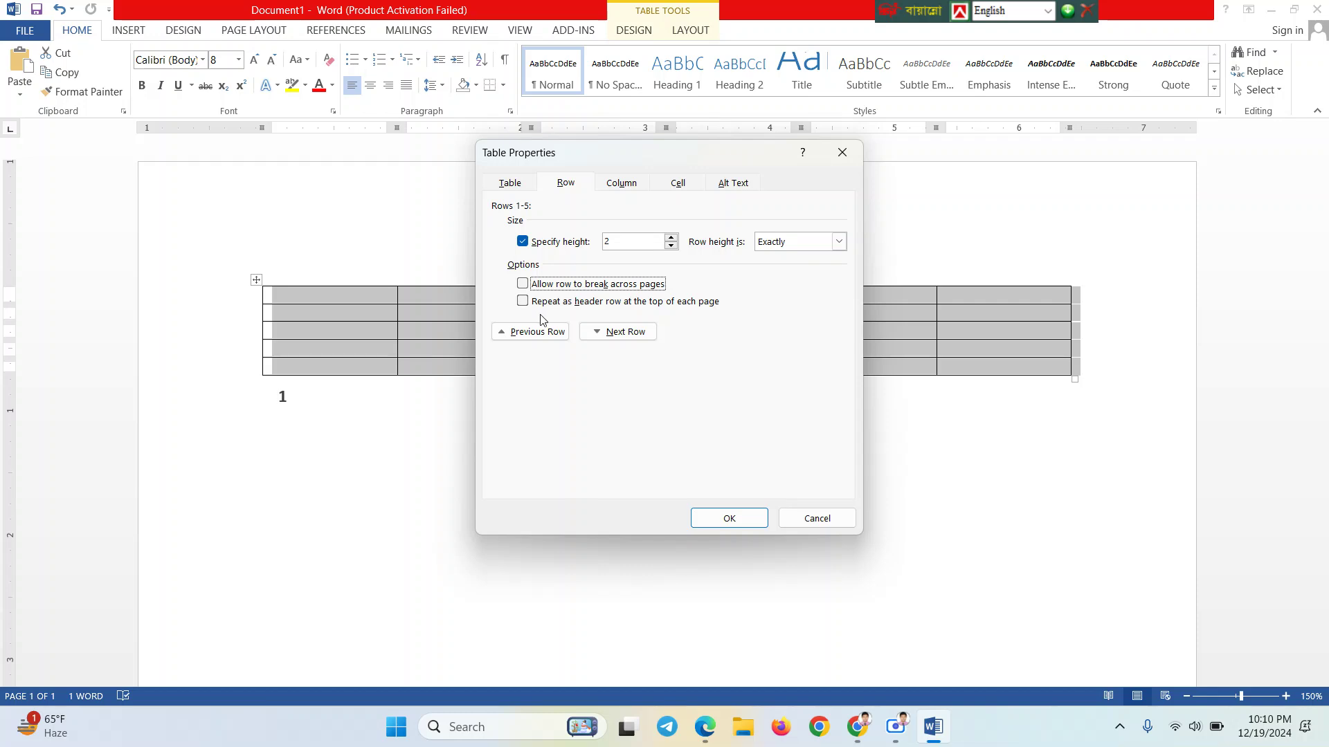
pyautogui.click(523, 302)
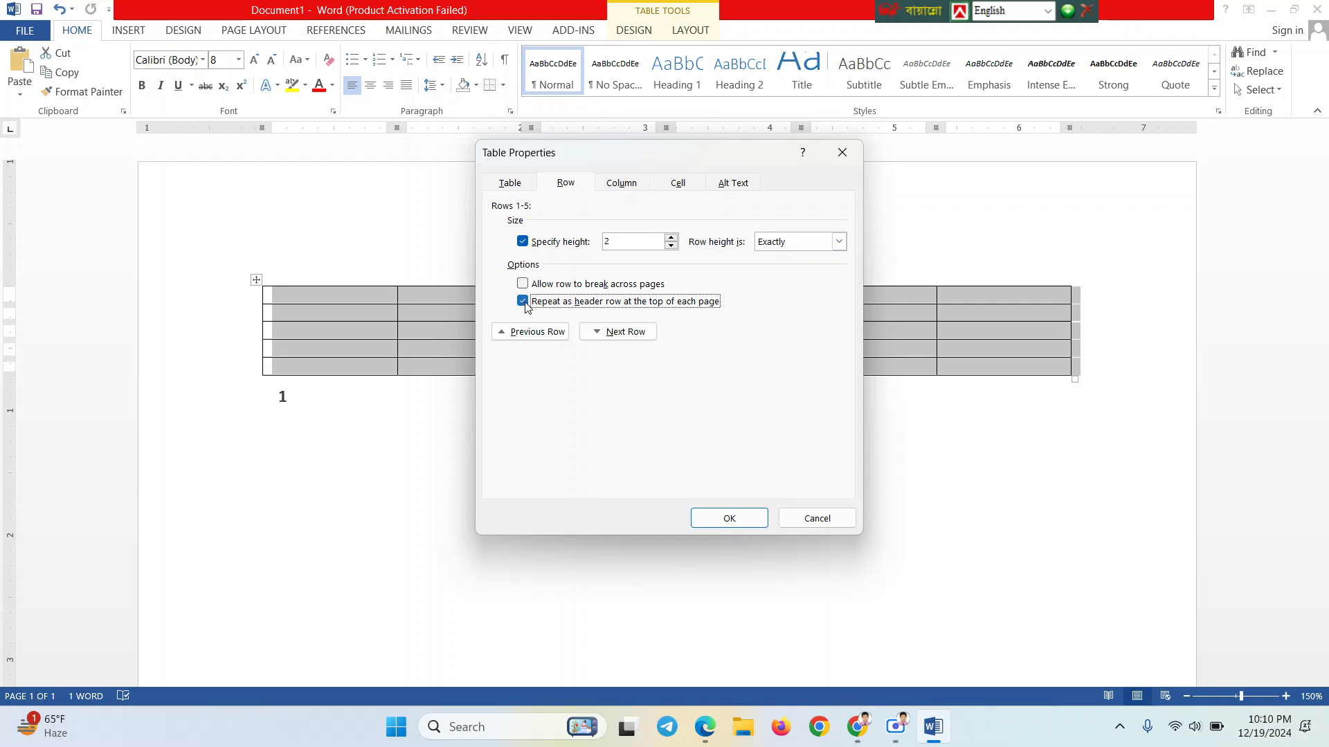
pyautogui.click(523, 303)
pyautogui.click(526, 287)
pyautogui.click(731, 520)
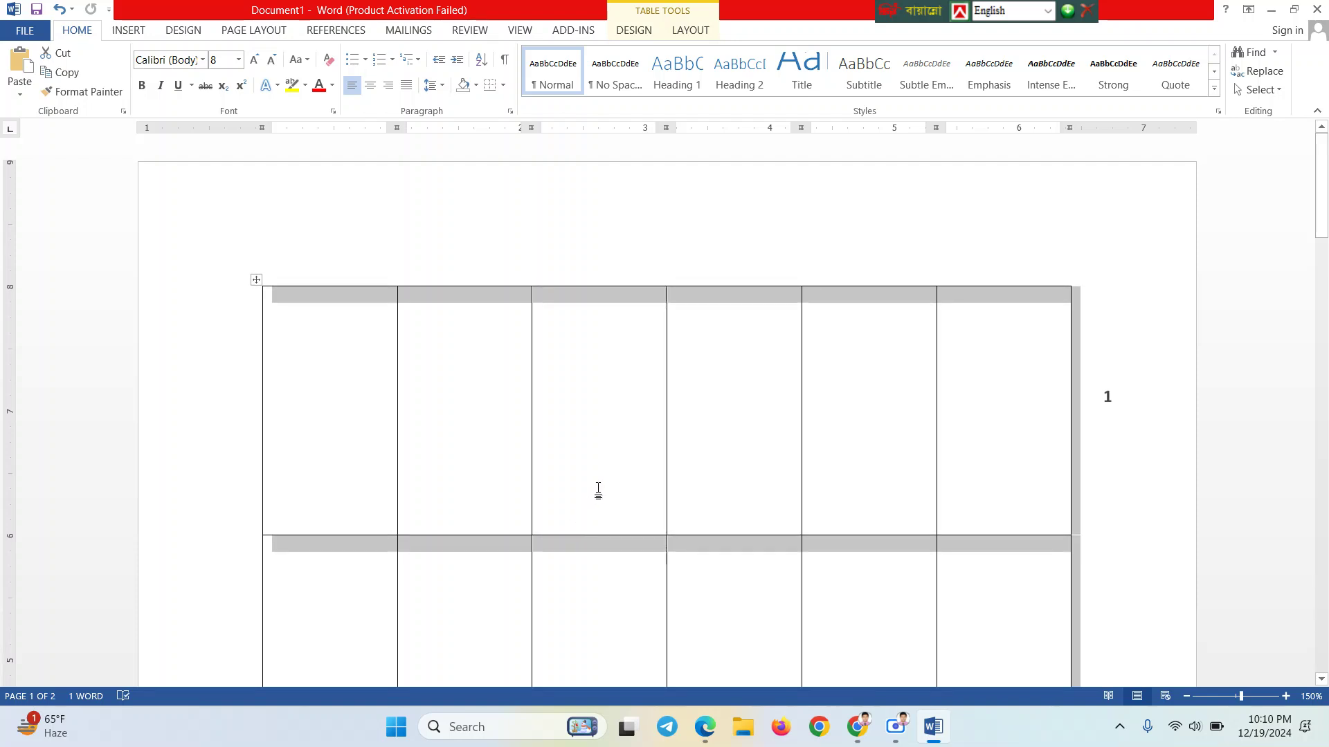
# Examine the height and layout of the table's rows across the document's pages
pyautogui.scroll(-10, 599, 488)
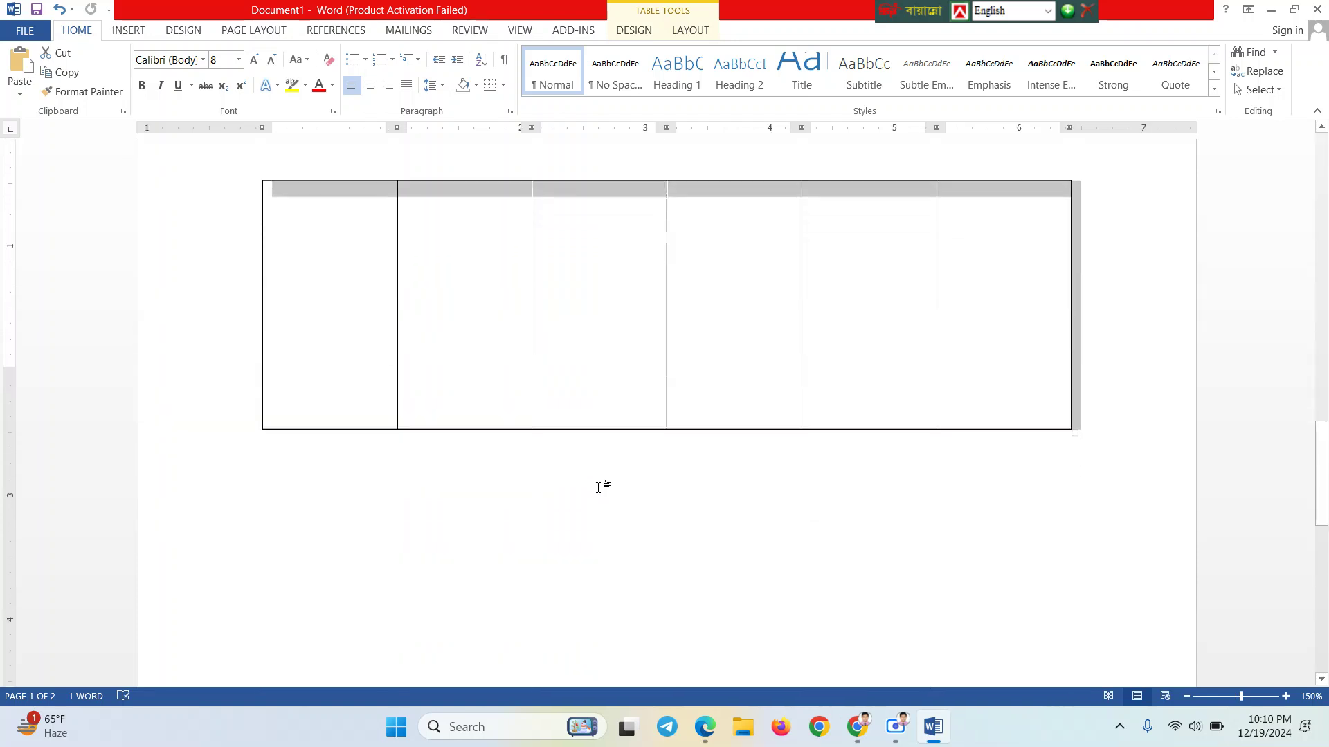
pyautogui.scroll(10, 599, 489)
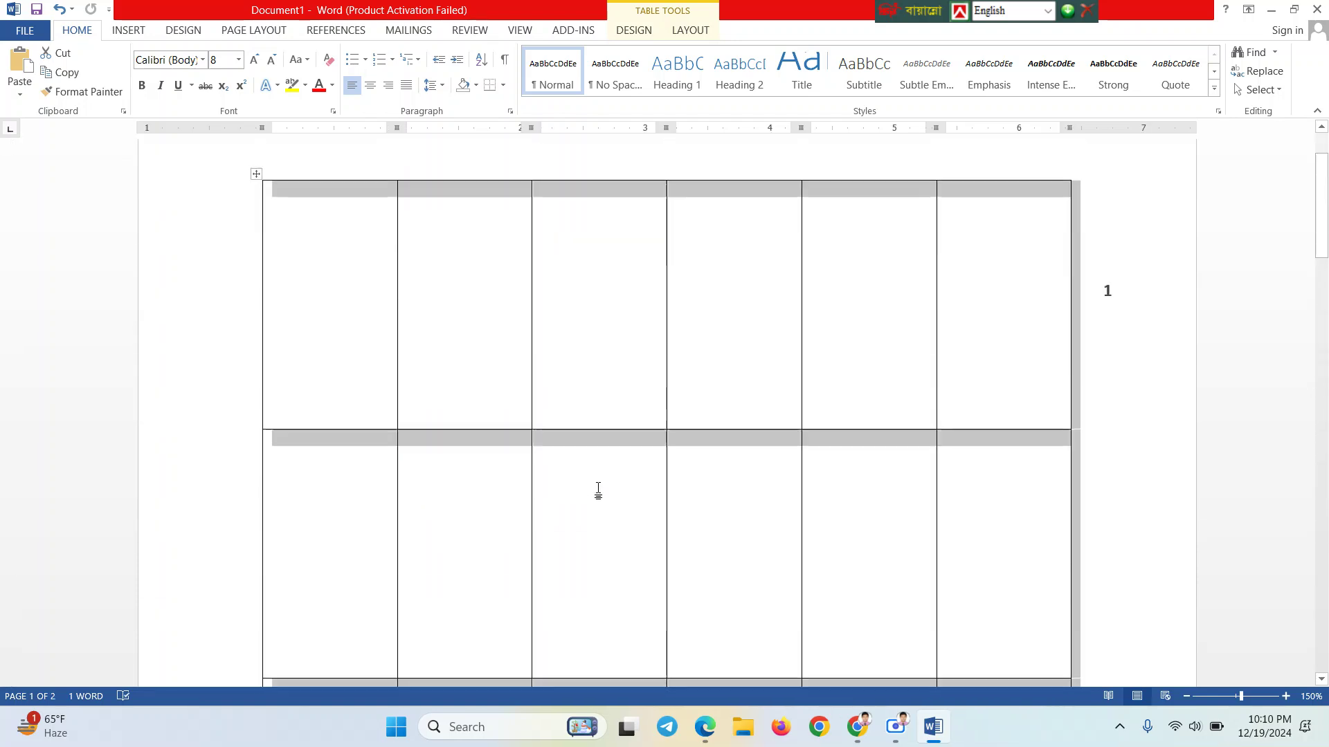
pyautogui.scroll(2, 598, 489)
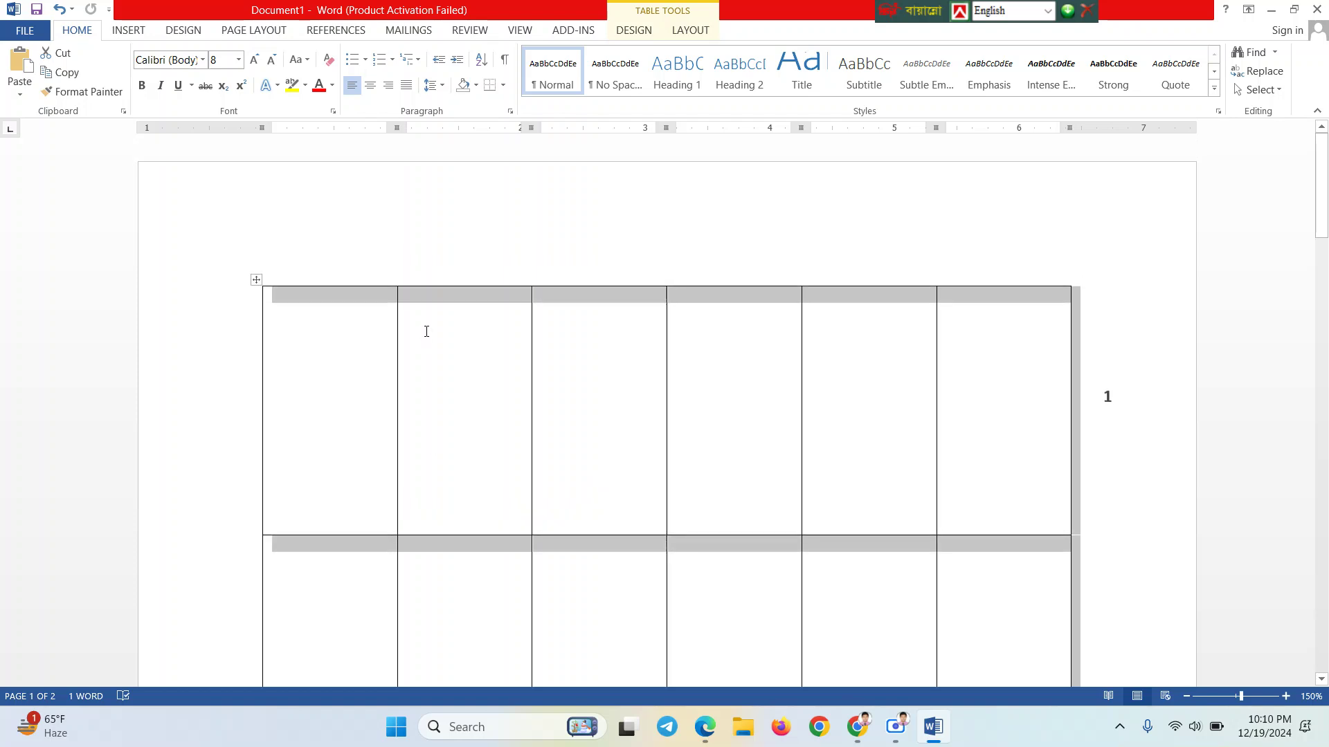
pyautogui.scroll(-1, 335, 377)
pyautogui.scroll(-3, 334, 377)
pyautogui.scroll(2, 309, 352)
pyautogui.scroll(-1, 323, 320)
pyautogui.scroll(2, 323, 321)
pyautogui.scroll(-5, 323, 320)
pyautogui.scroll(-1, 323, 321)
pyautogui.scroll(10, 322, 320)
pyautogui.scroll(-1, 445, 449)
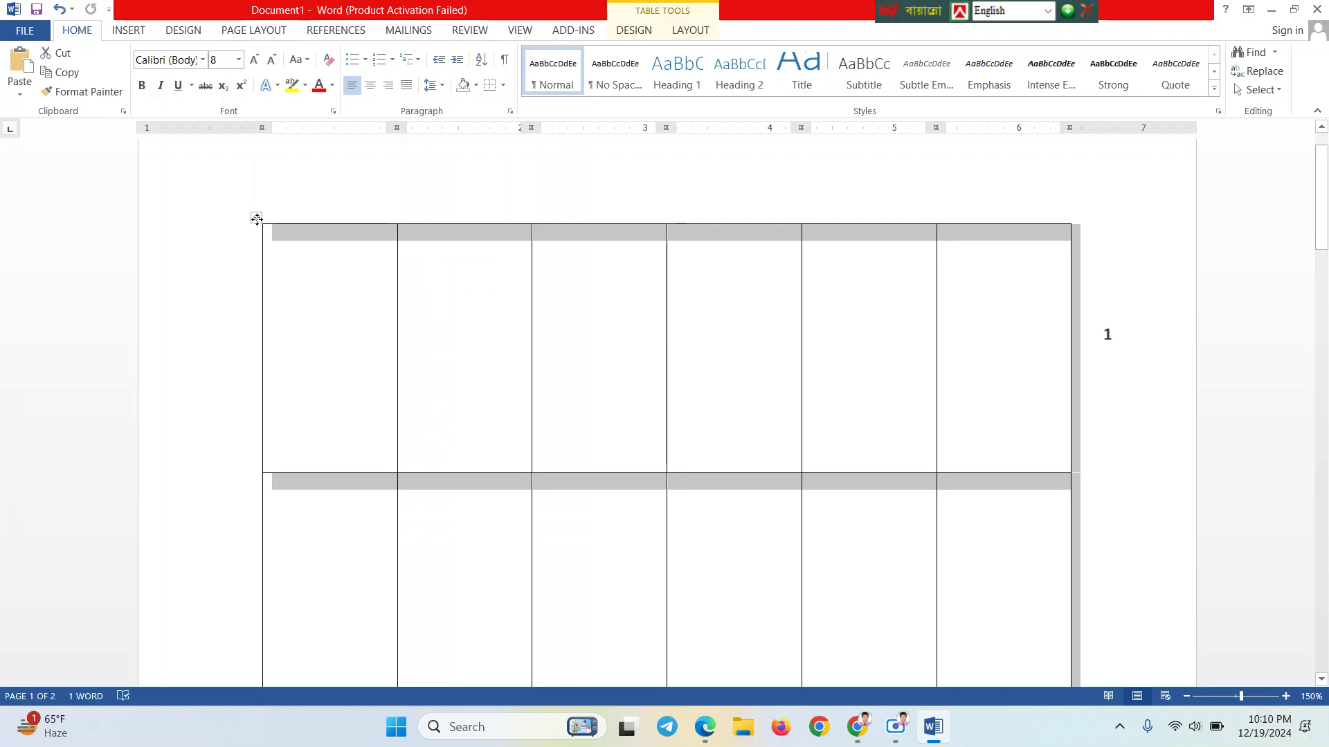
# Remove the specified height from all table rows and apply the table properties
pyautogui.rightClick(257, 219)
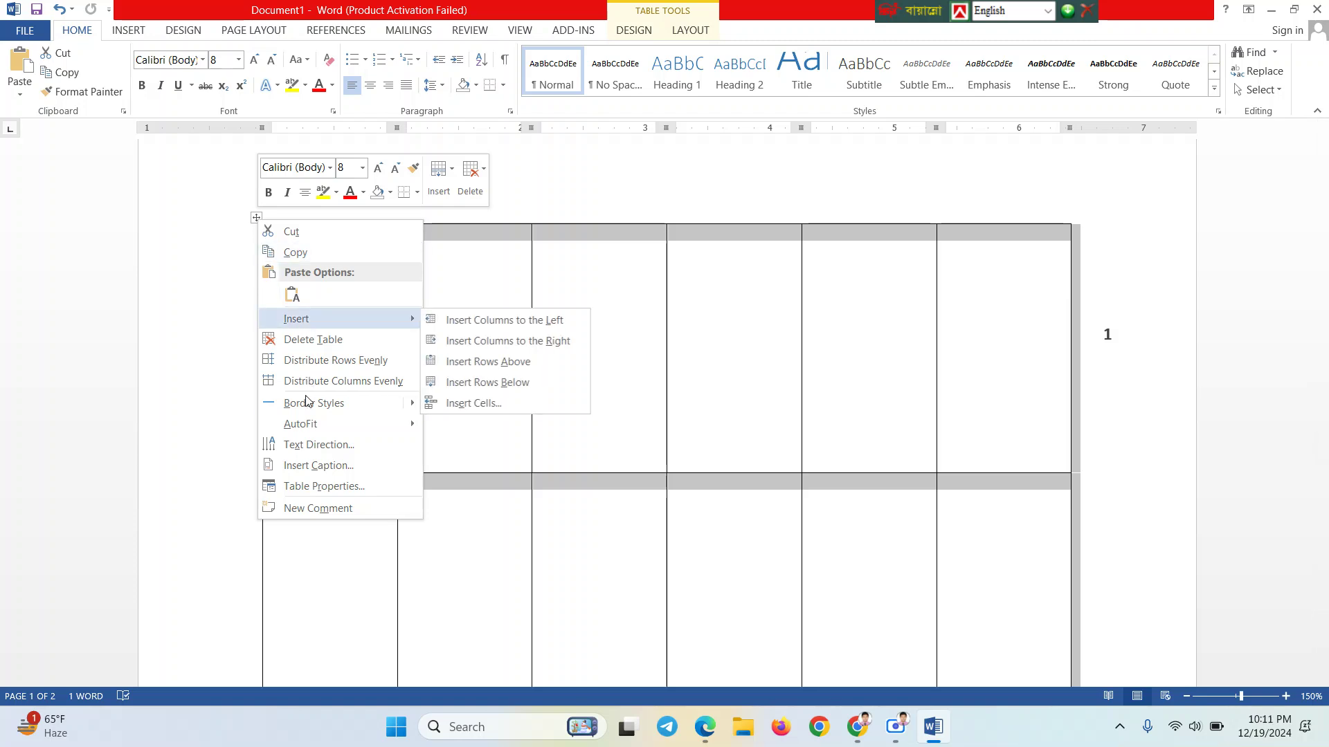
pyautogui.click(317, 488)
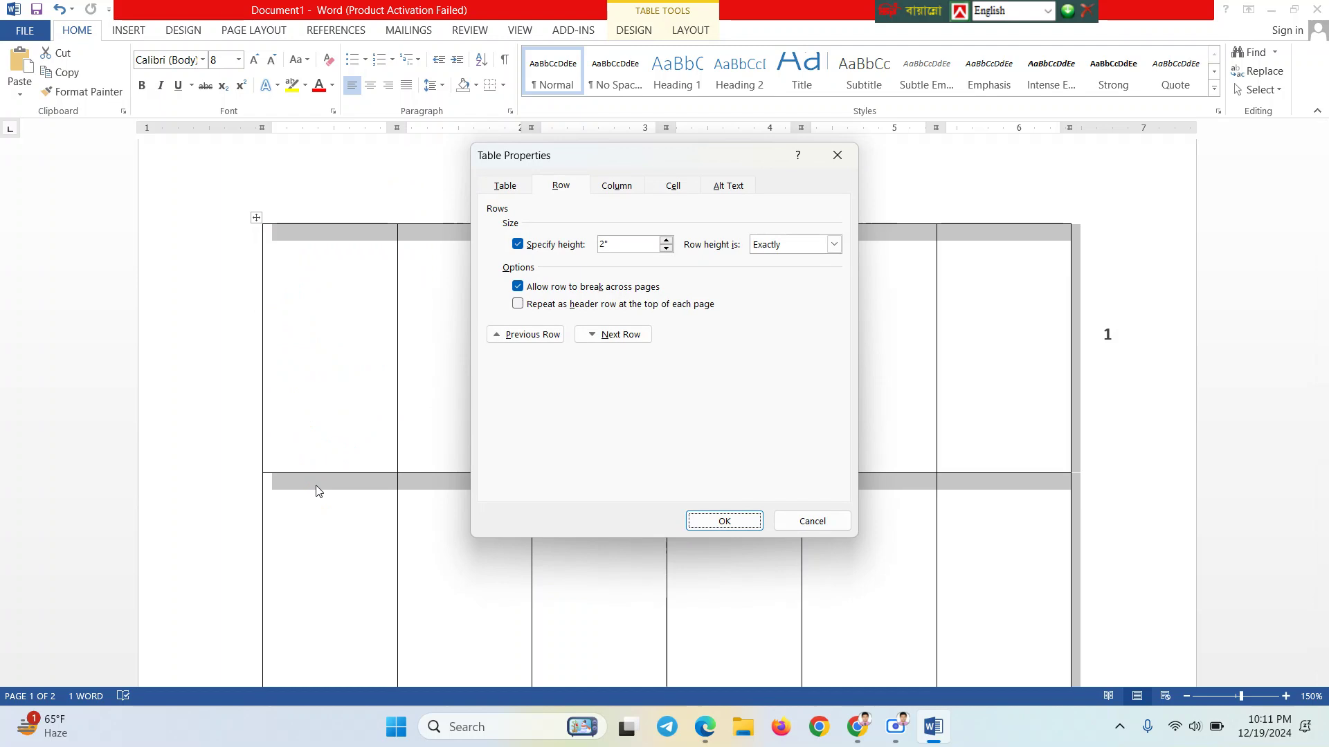
pyautogui.click(665, 254)
pyautogui.click(518, 245)
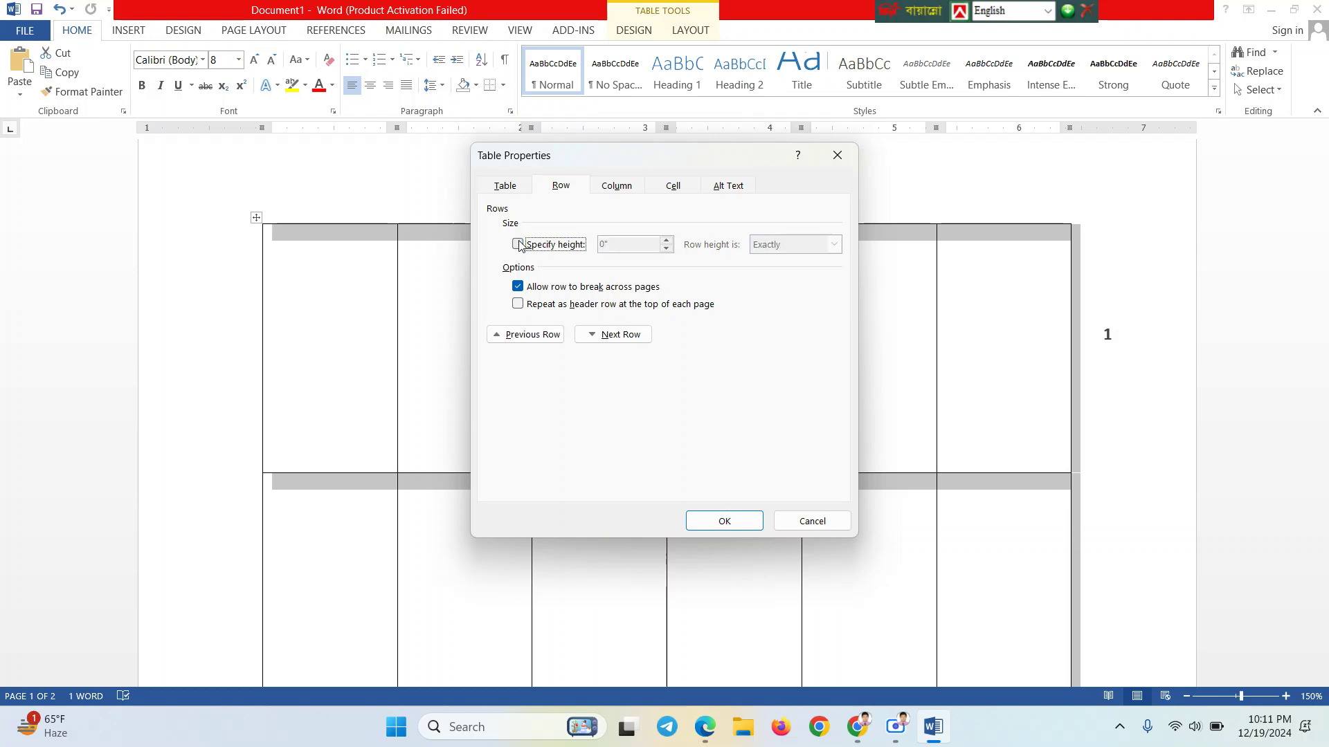
pyautogui.click(719, 522)
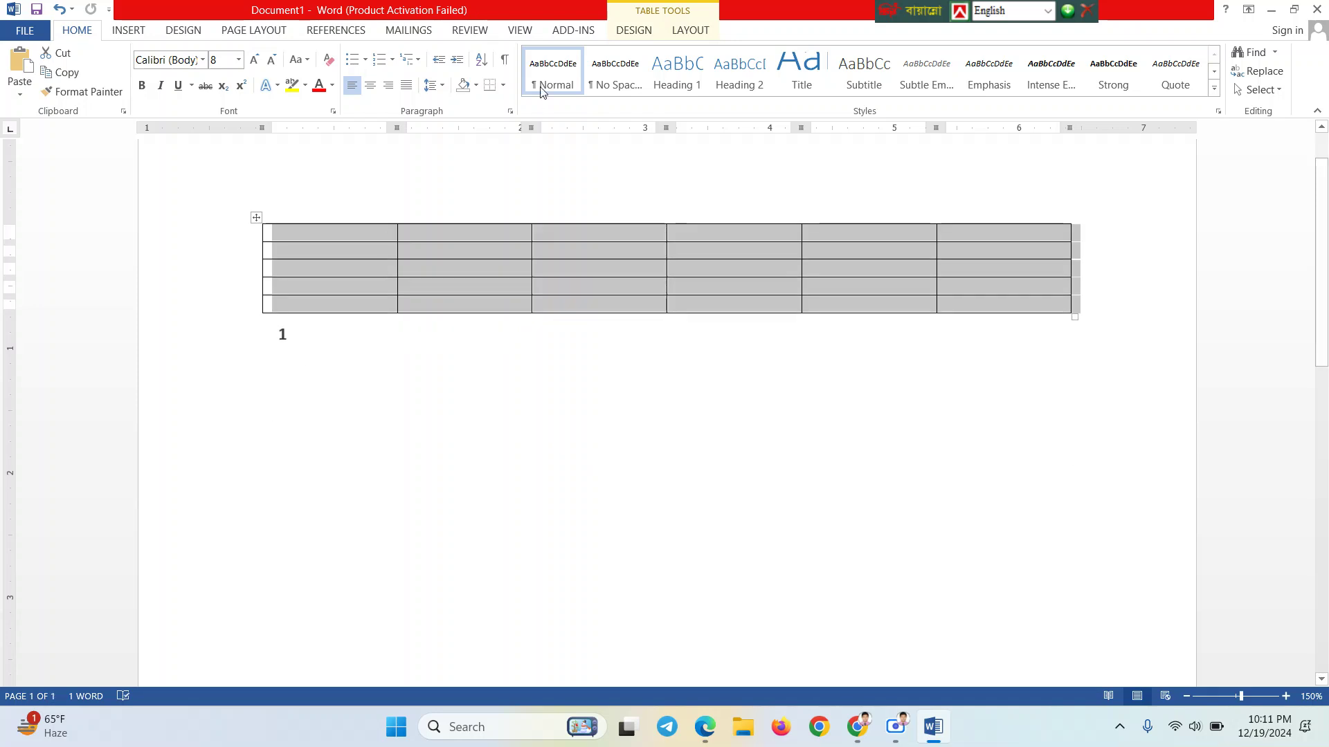
# Open the column properties for the whole table and toggle the preferred width option off and back on
pyautogui.rightClick(328, 259)
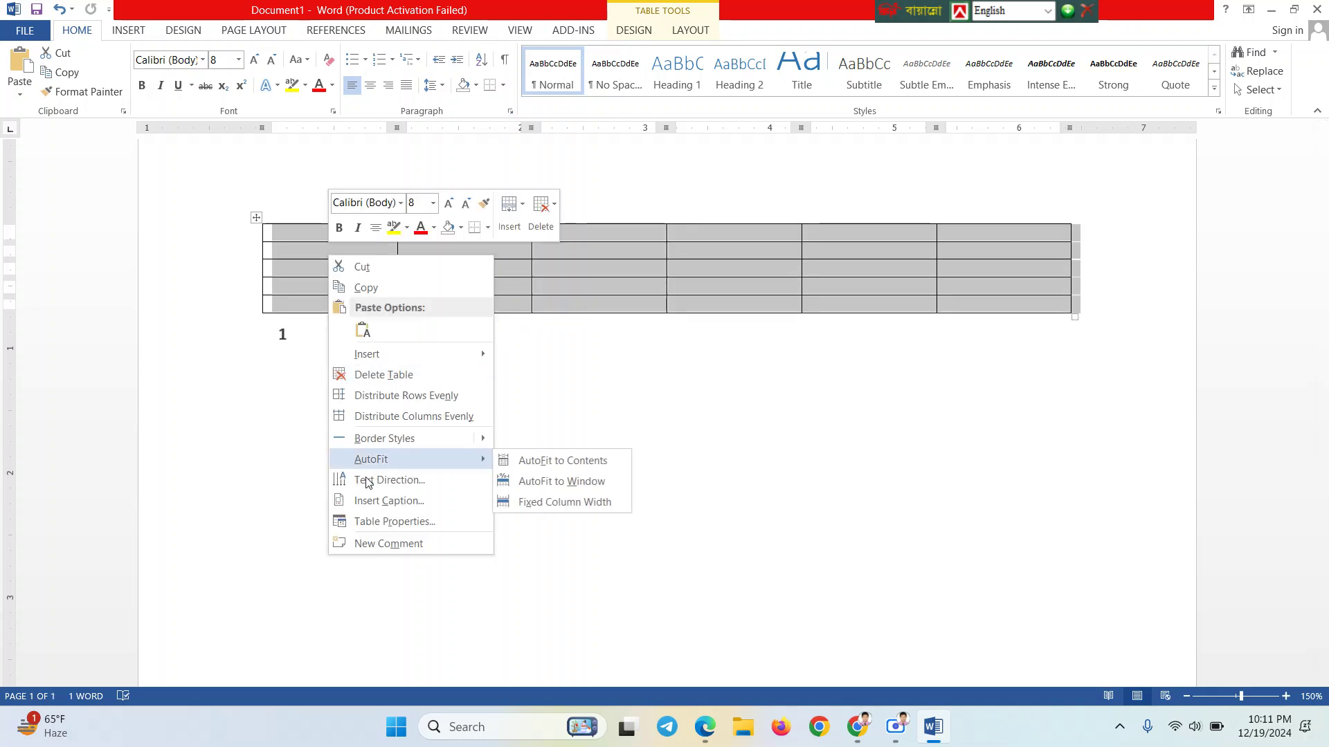
pyautogui.click(386, 522)
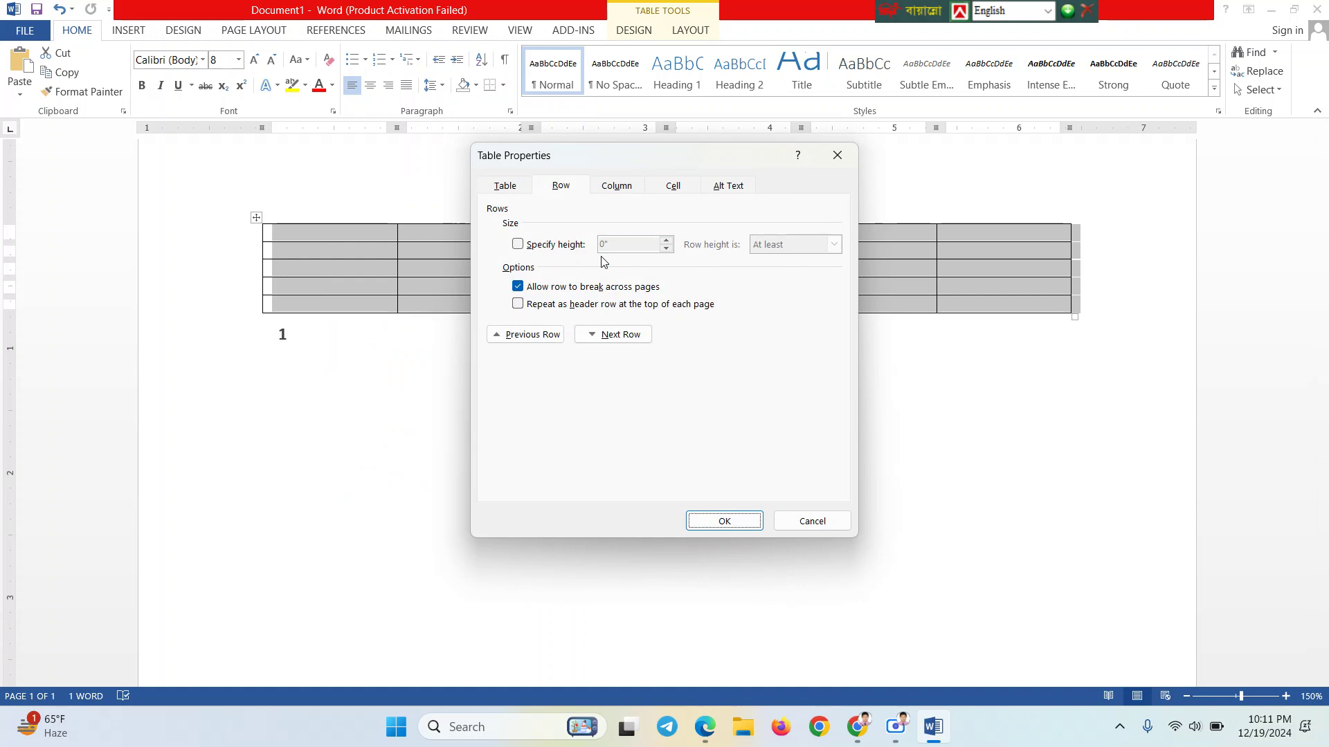
pyautogui.click(610, 197)
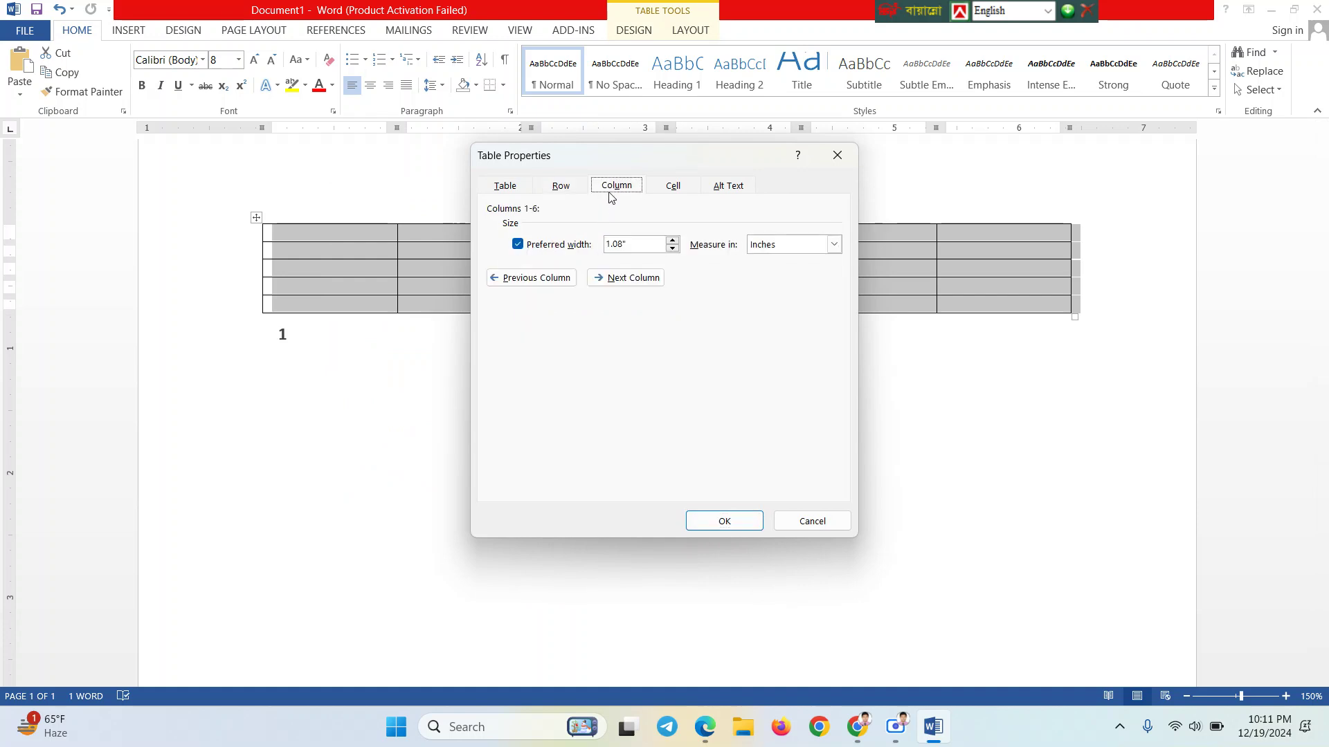
pyautogui.click(540, 249)
pyautogui.click(540, 249)
# Set the preferred width of all table columns to 2.5 inches and apply the column properties
pyautogui.moveTo(633, 248); pyautogui.dragTo(608, 248)
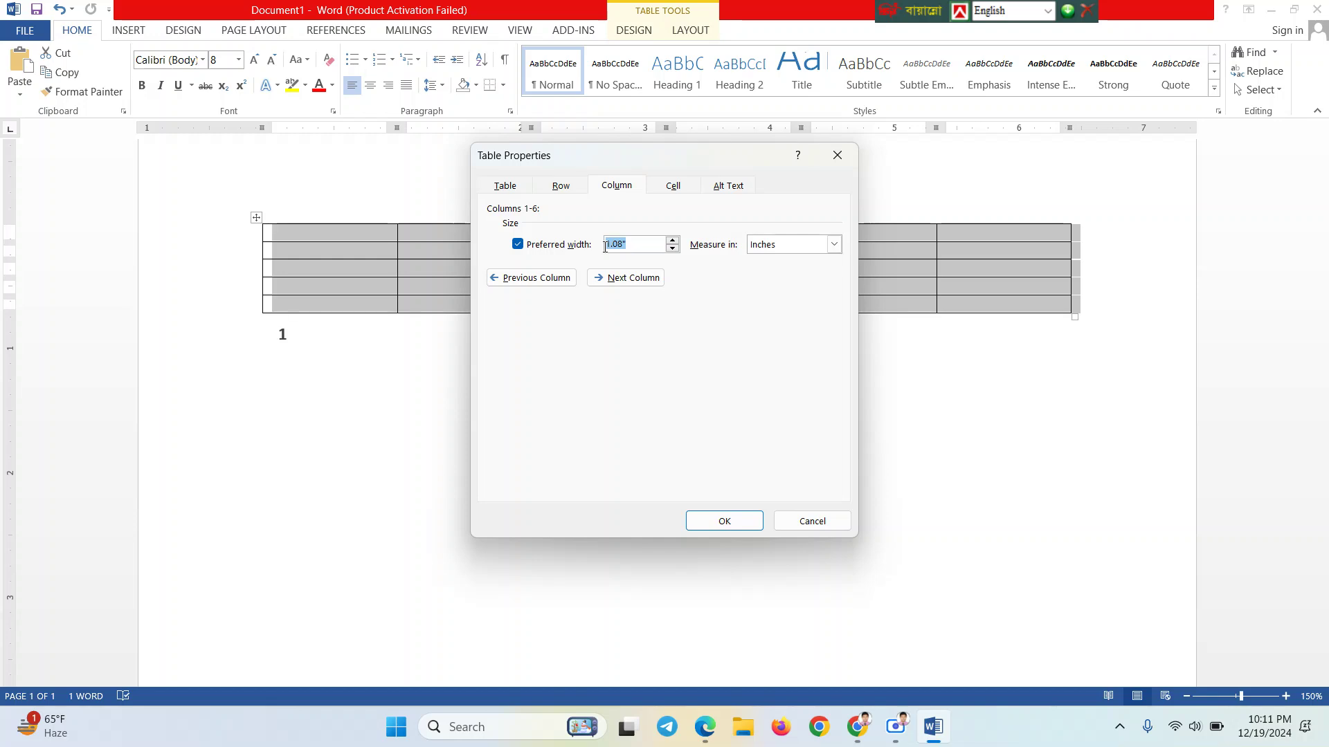
pyautogui.write('1')
pyautogui.press('BackSpace')
pyautogui.press('BackSpace')
pyautogui.press('BackSpace')
pyautogui.write('2.5')
pyautogui.click(761, 246)
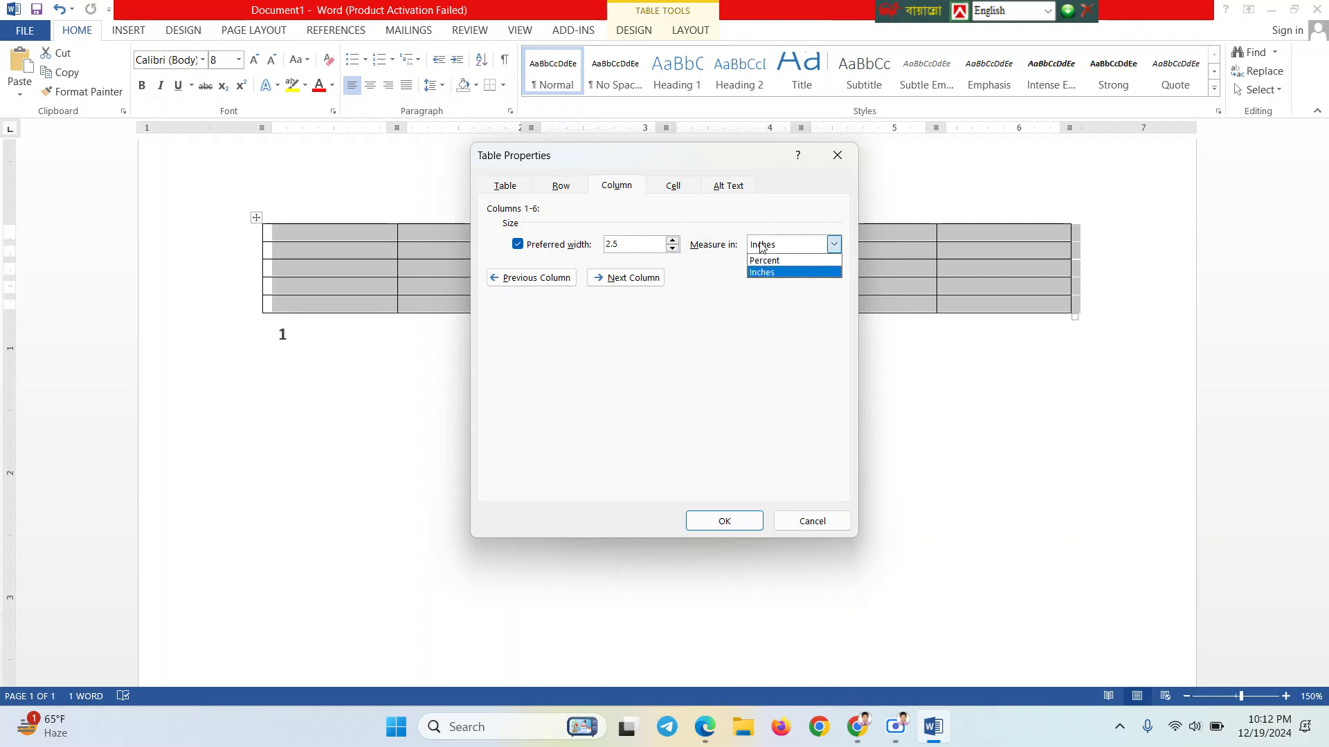
pyautogui.click(762, 246)
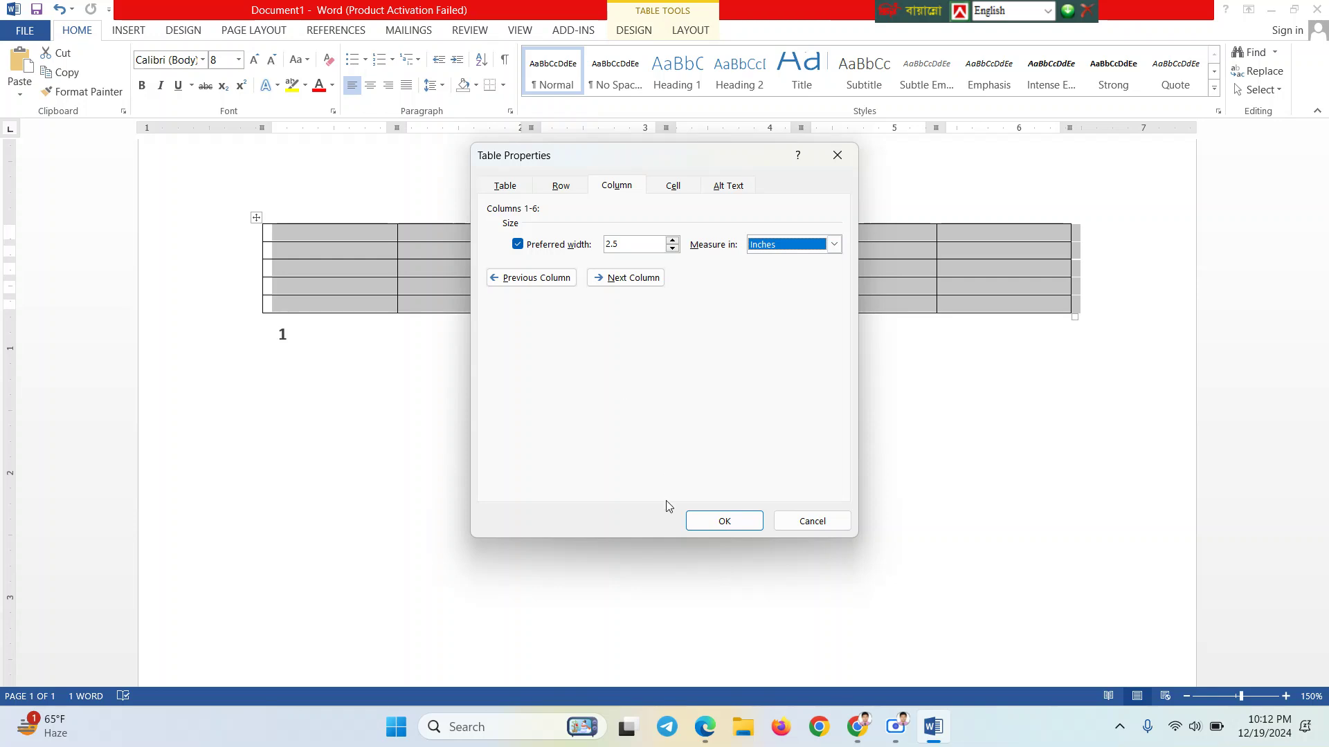
pyautogui.click(700, 520)
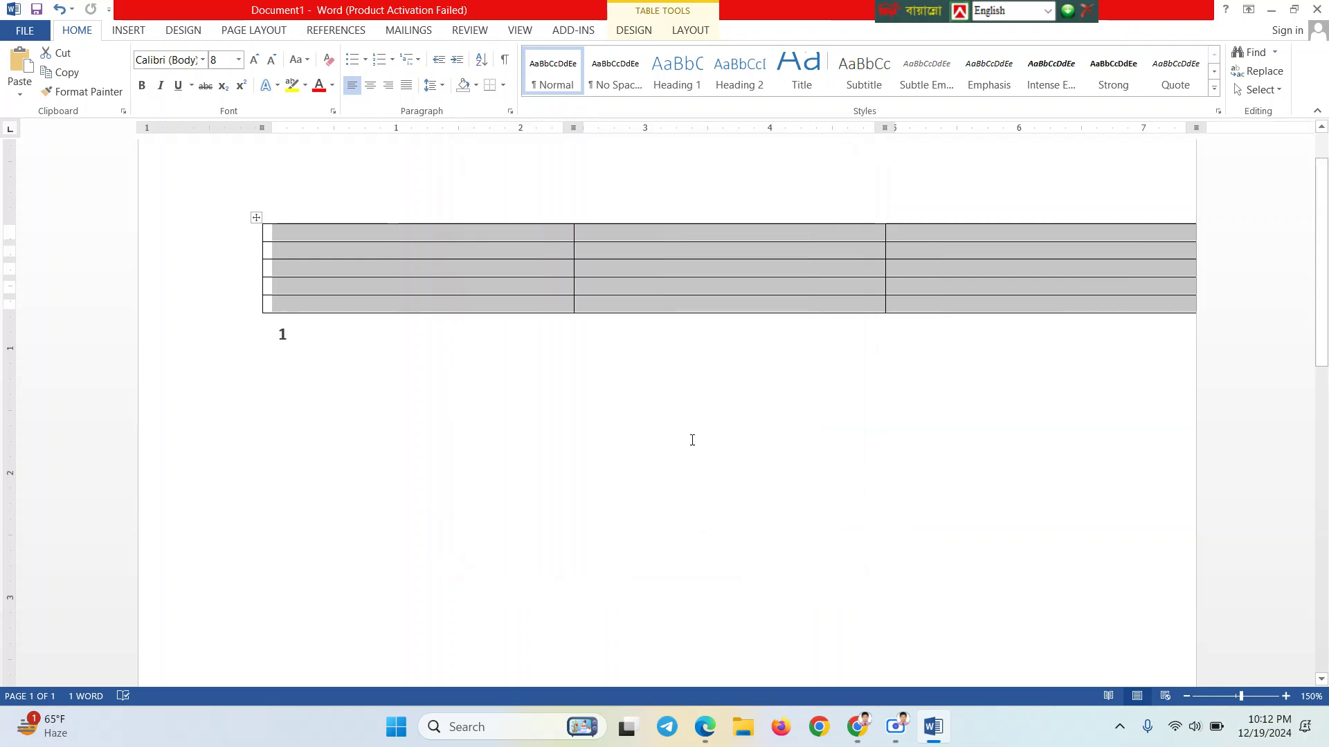
# Move the widened table below the number 1 line, and undo both the move and the column width change
pyautogui.scroll(1, 849, 350)
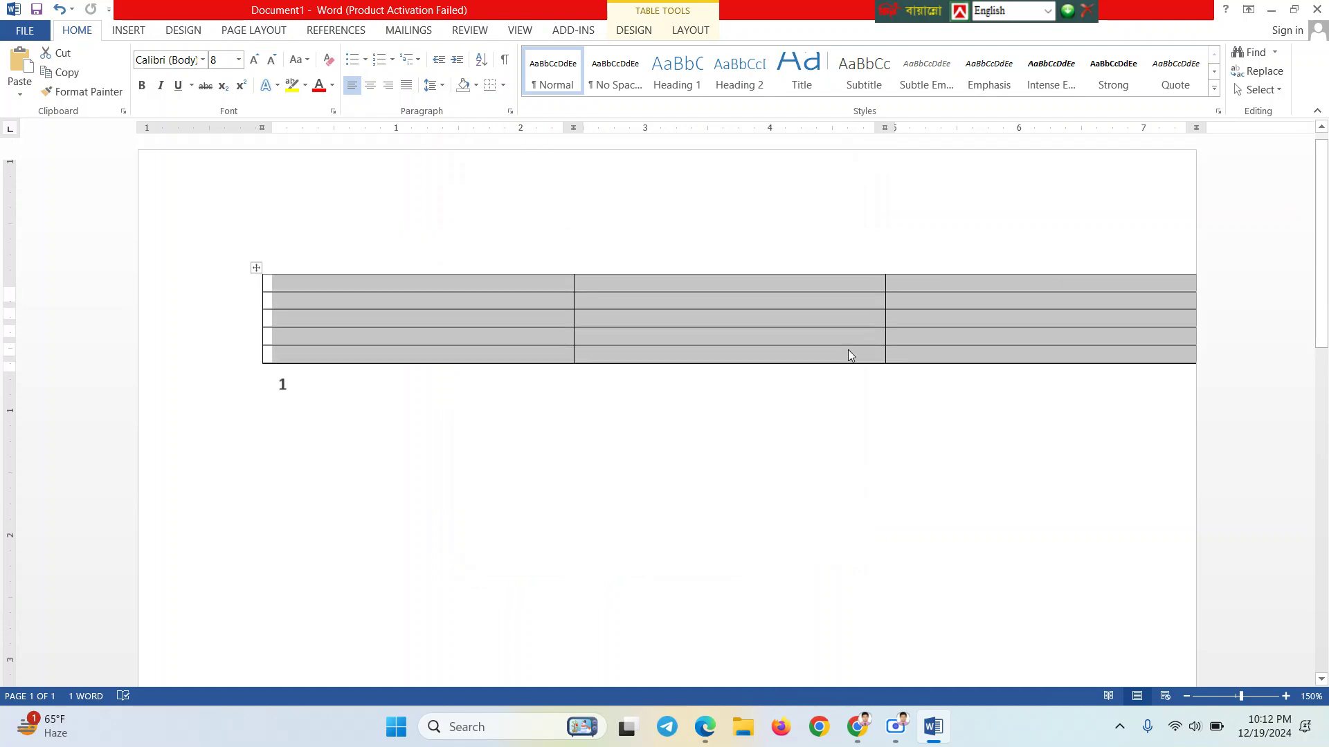
pyautogui.scroll(1, 849, 350)
pyautogui.scroll(-1, 848, 350)
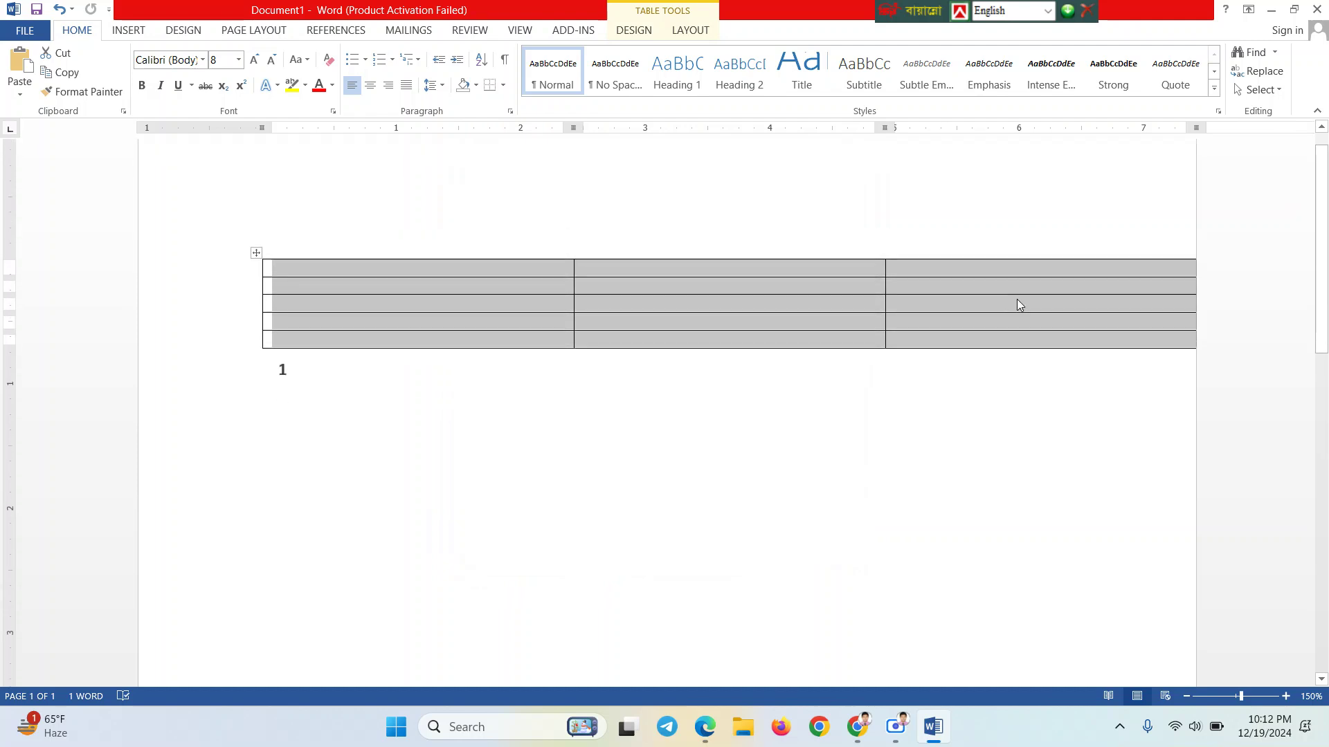
pyautogui.scroll(-4, 1016, 299)
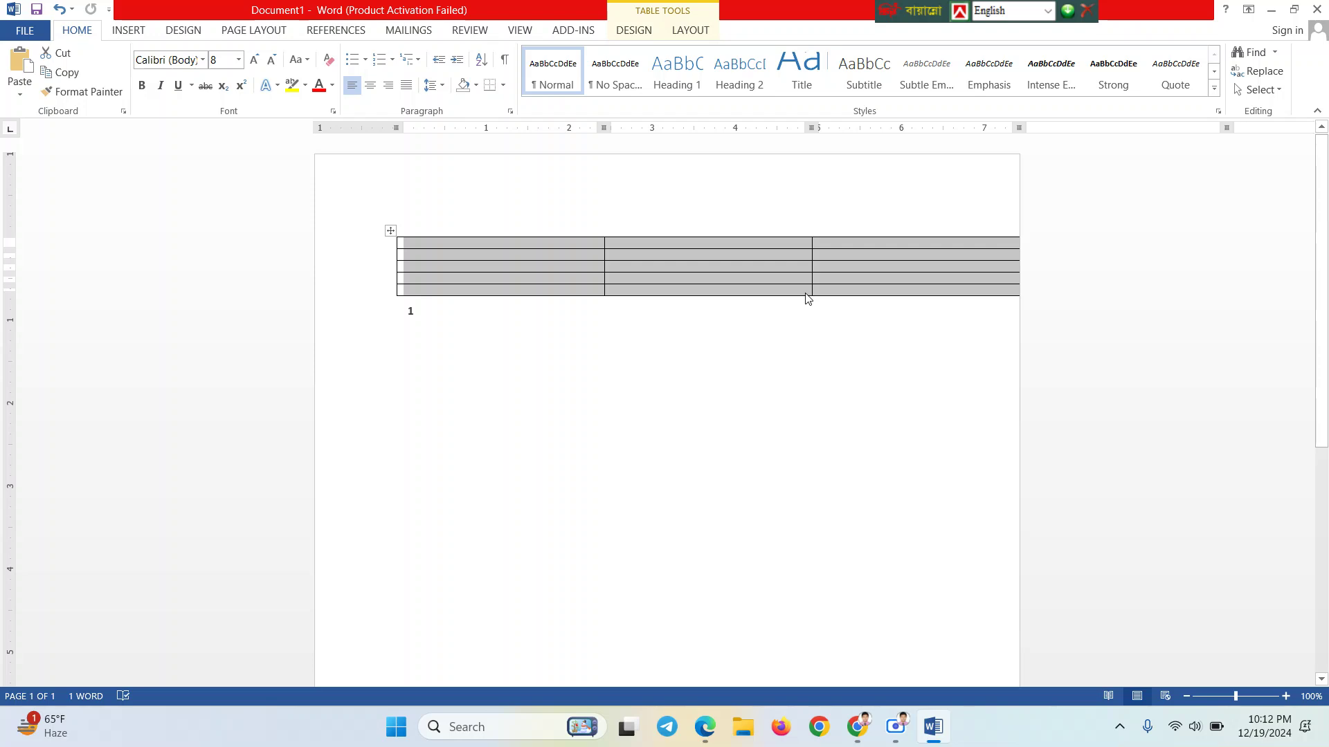
pyautogui.scroll(2, 804, 293)
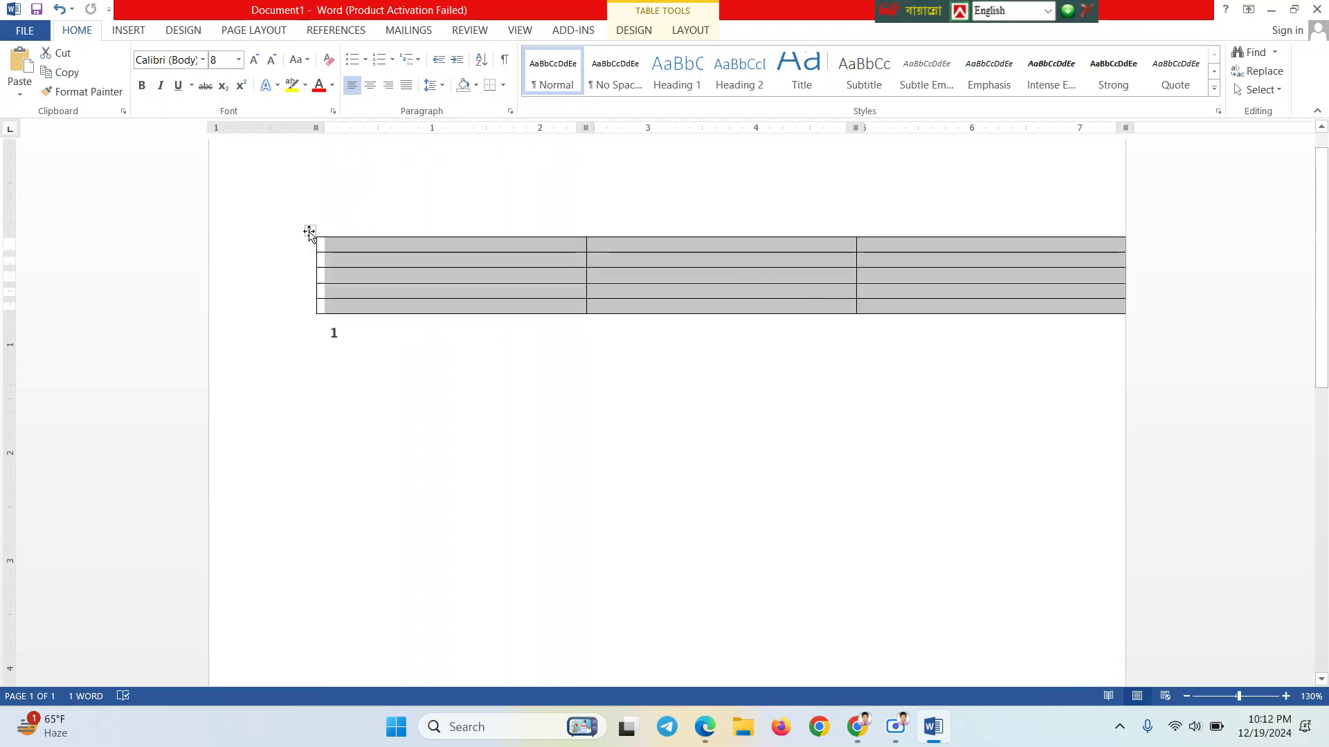
pyautogui.moveTo(309, 230); pyautogui.dragTo(1032, 343)
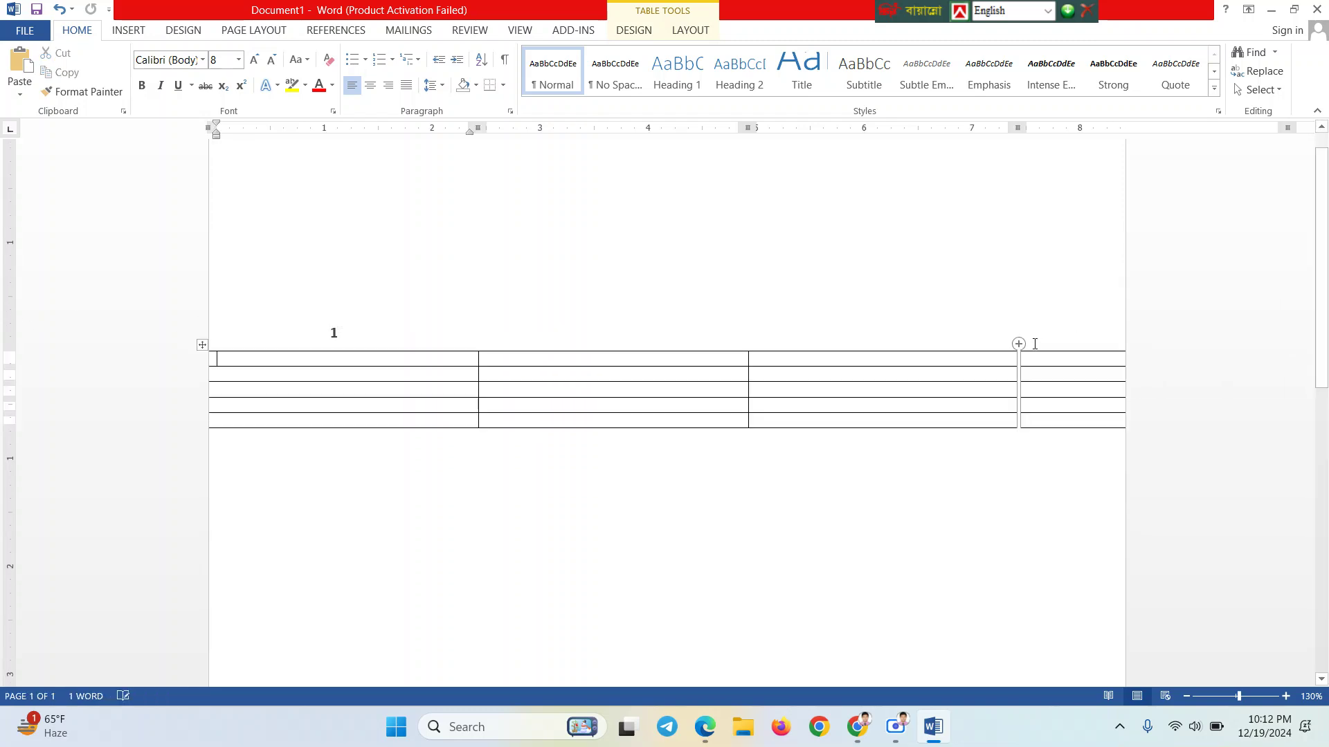
pyautogui.hotkey('ctrl', 'z')
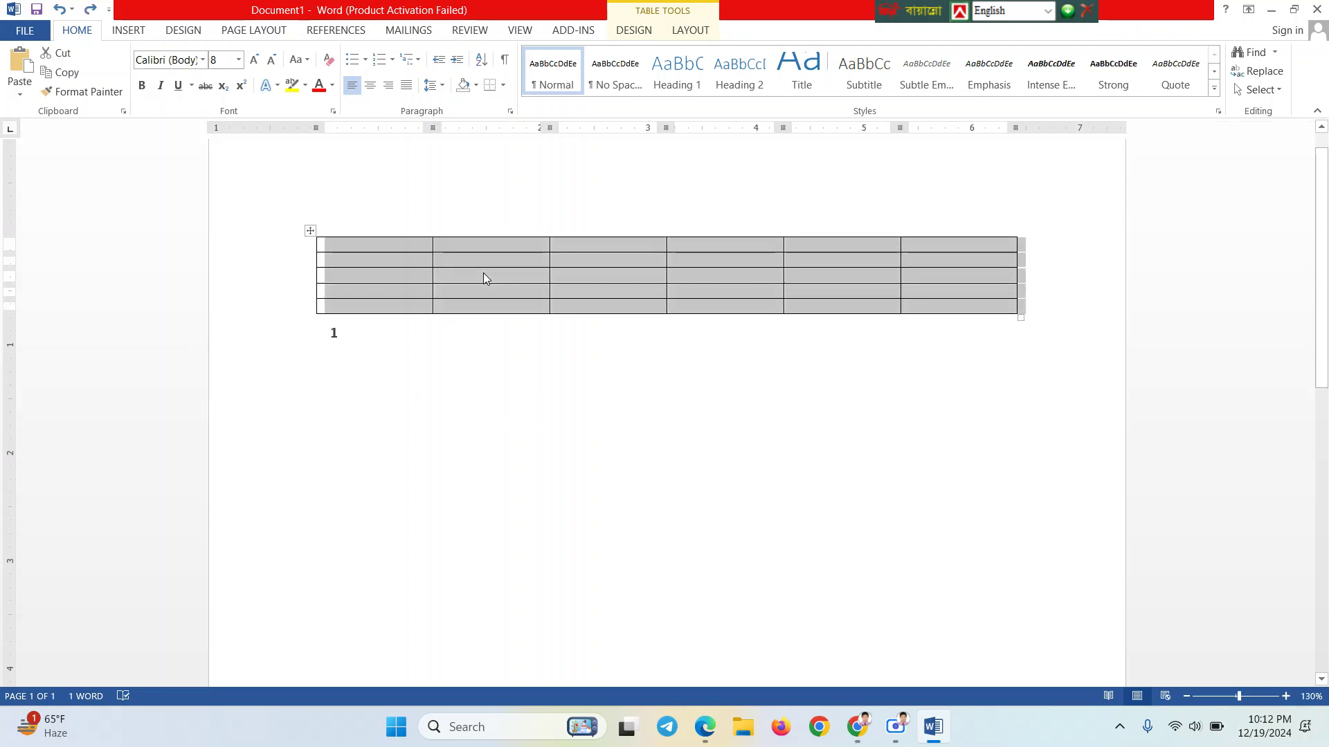
# Examine the cell width and vertical alignment options in the table properties, and close them without applying anything
pyautogui.rightClick(361, 248)
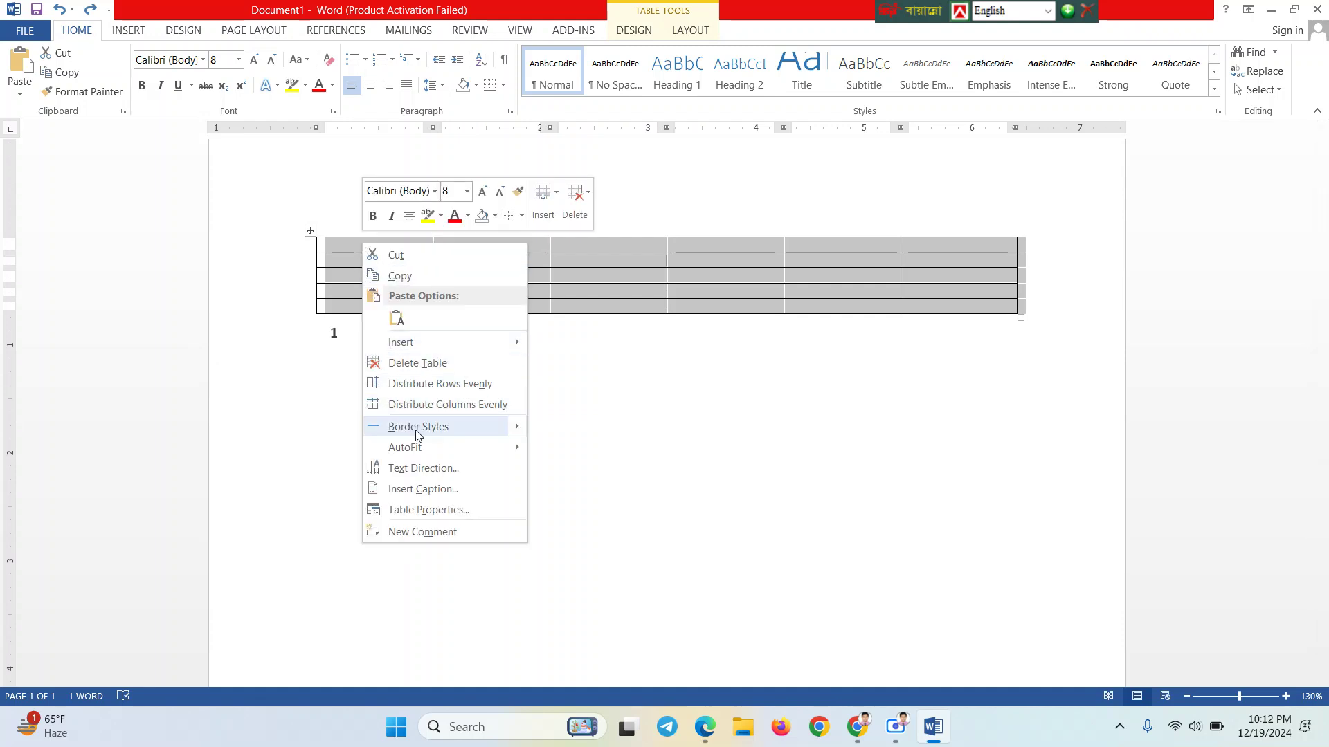
pyautogui.click(424, 510)
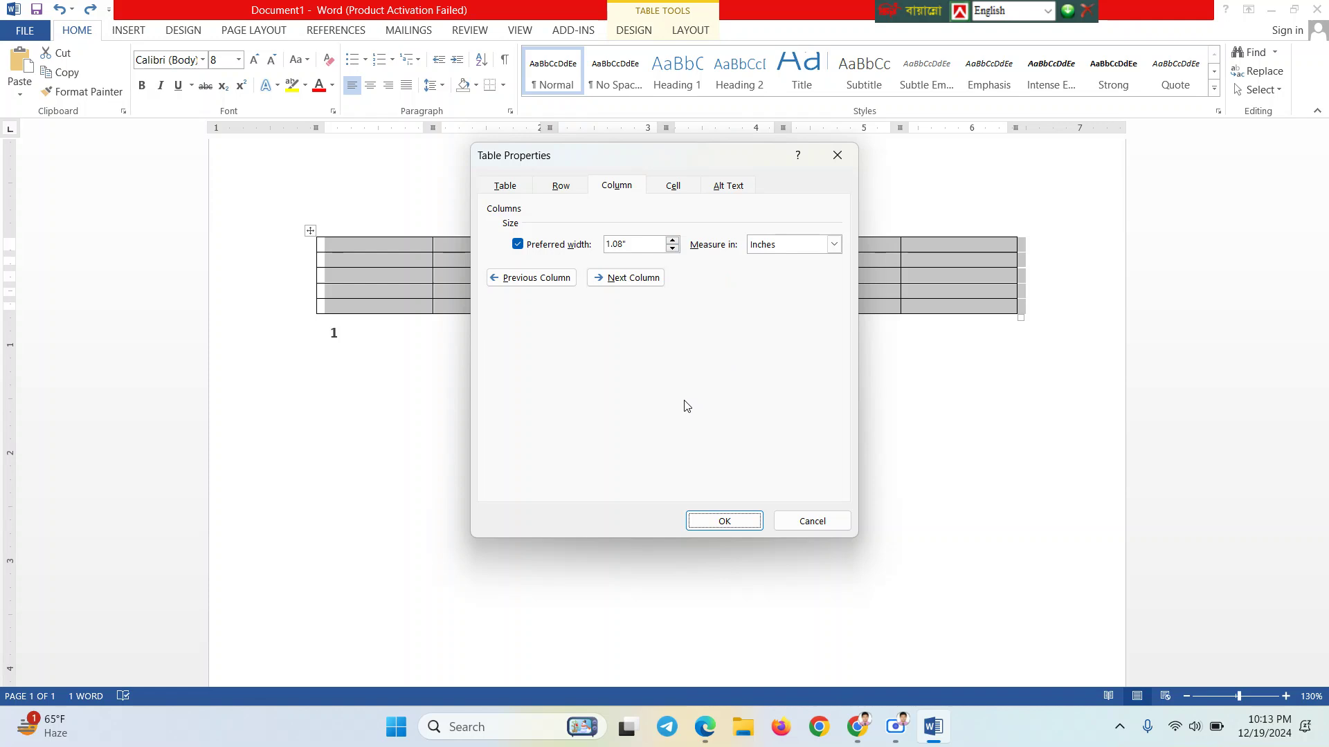
pyautogui.click(670, 194)
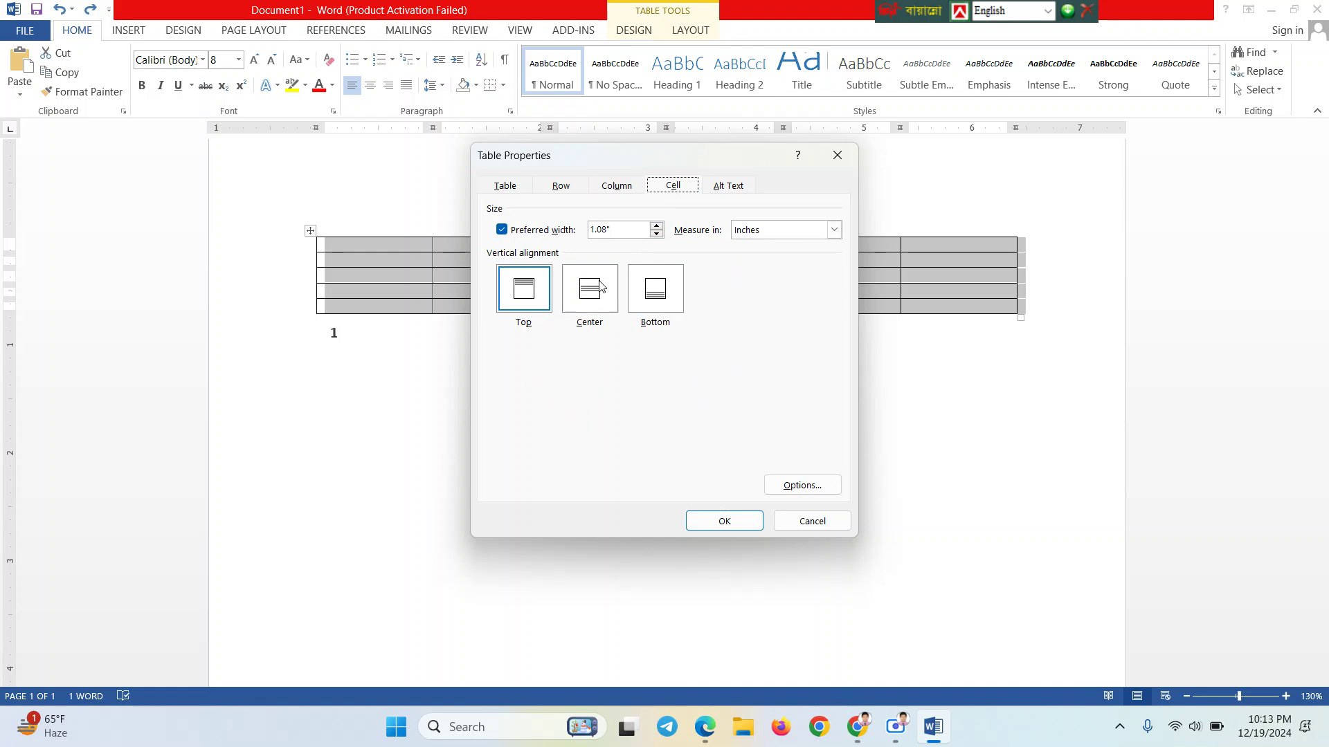
pyautogui.moveTo(596, 157); pyautogui.dragTo(913, 194)
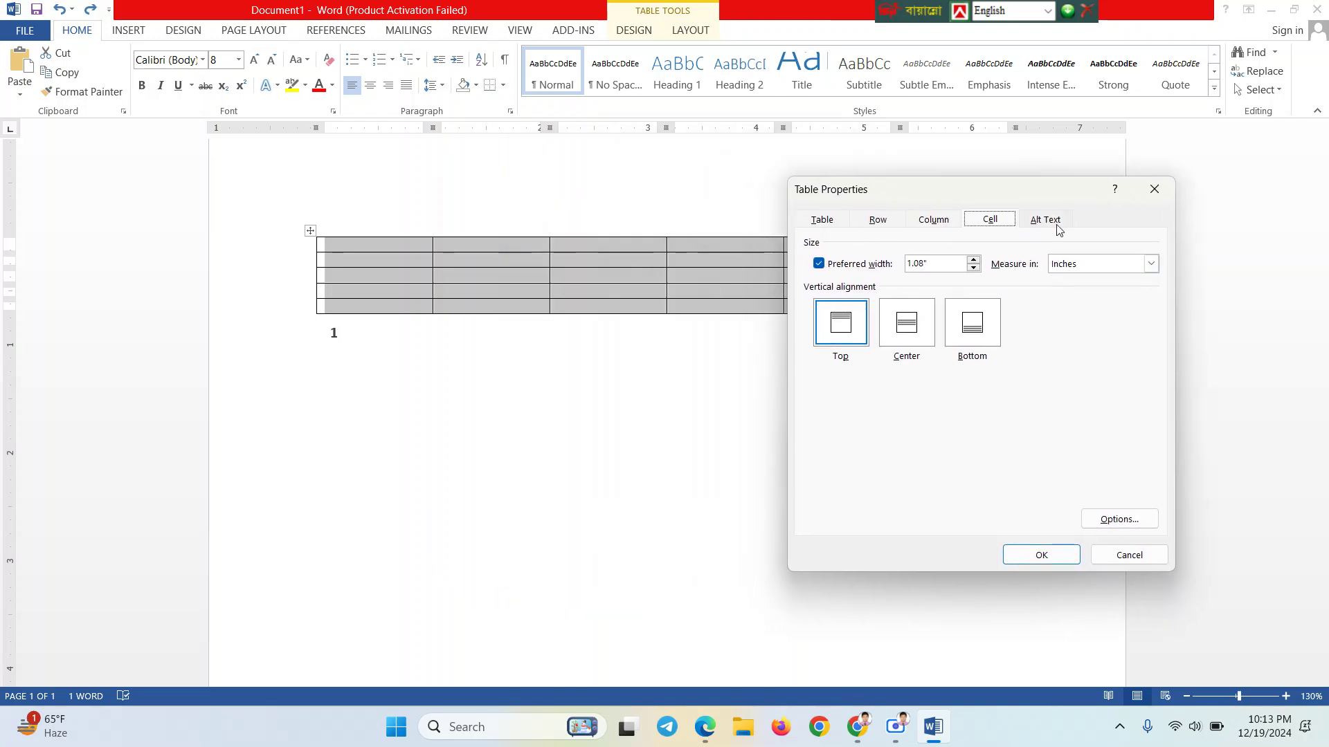
pyautogui.click(1154, 189)
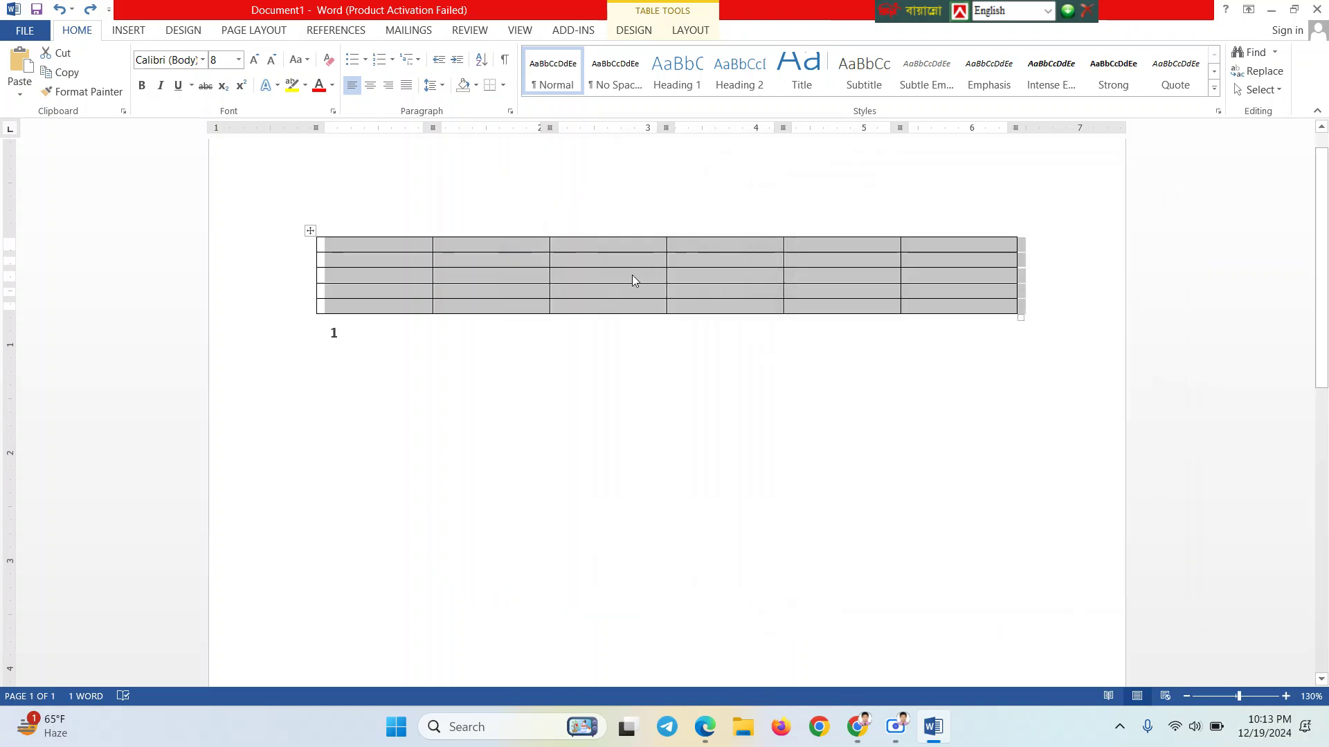
# Select the single cell in the table's third row and fourth column
pyautogui.click(632, 280)
pyautogui.moveTo(659, 274)
pyautogui.mouseDown()
pyautogui.moveTo(957, 276)
pyautogui.moveTo(649, 280)
pyautogui.moveTo(668, 276)
pyautogui.mouseUp()
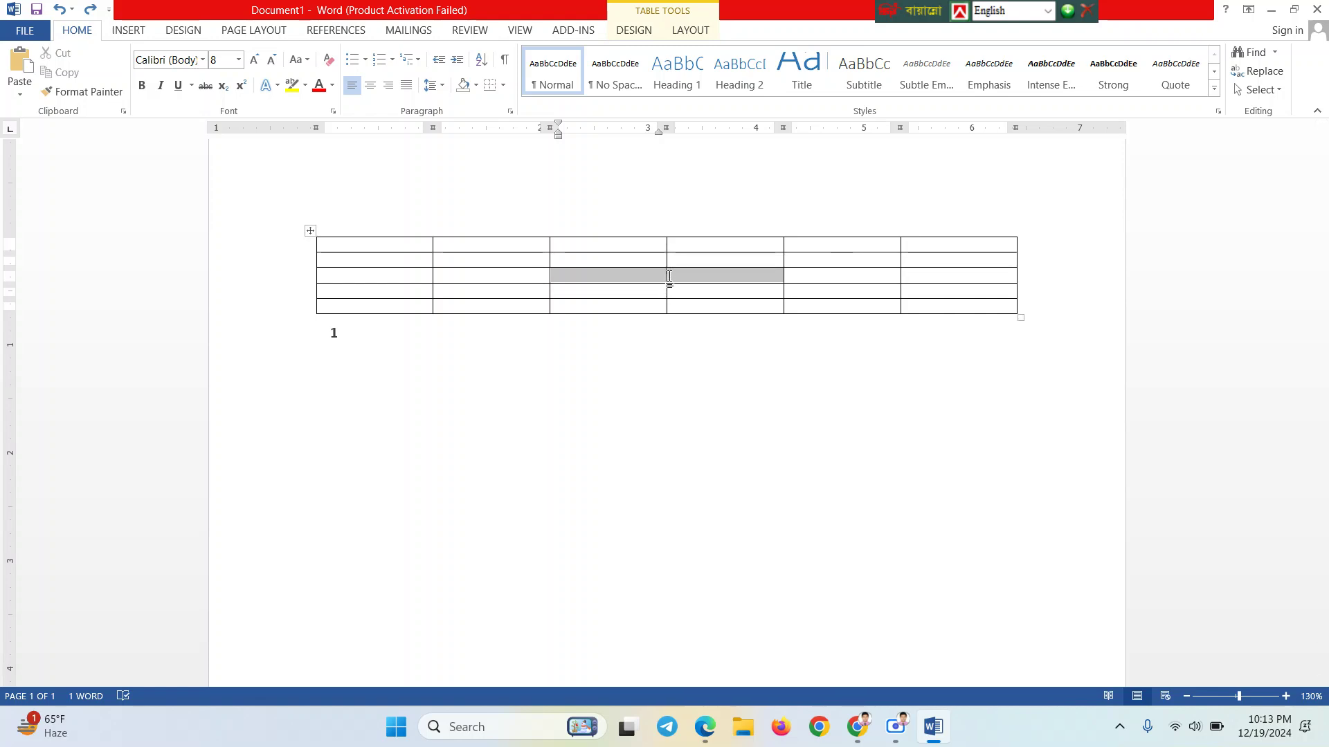
pyautogui.click(668, 275)
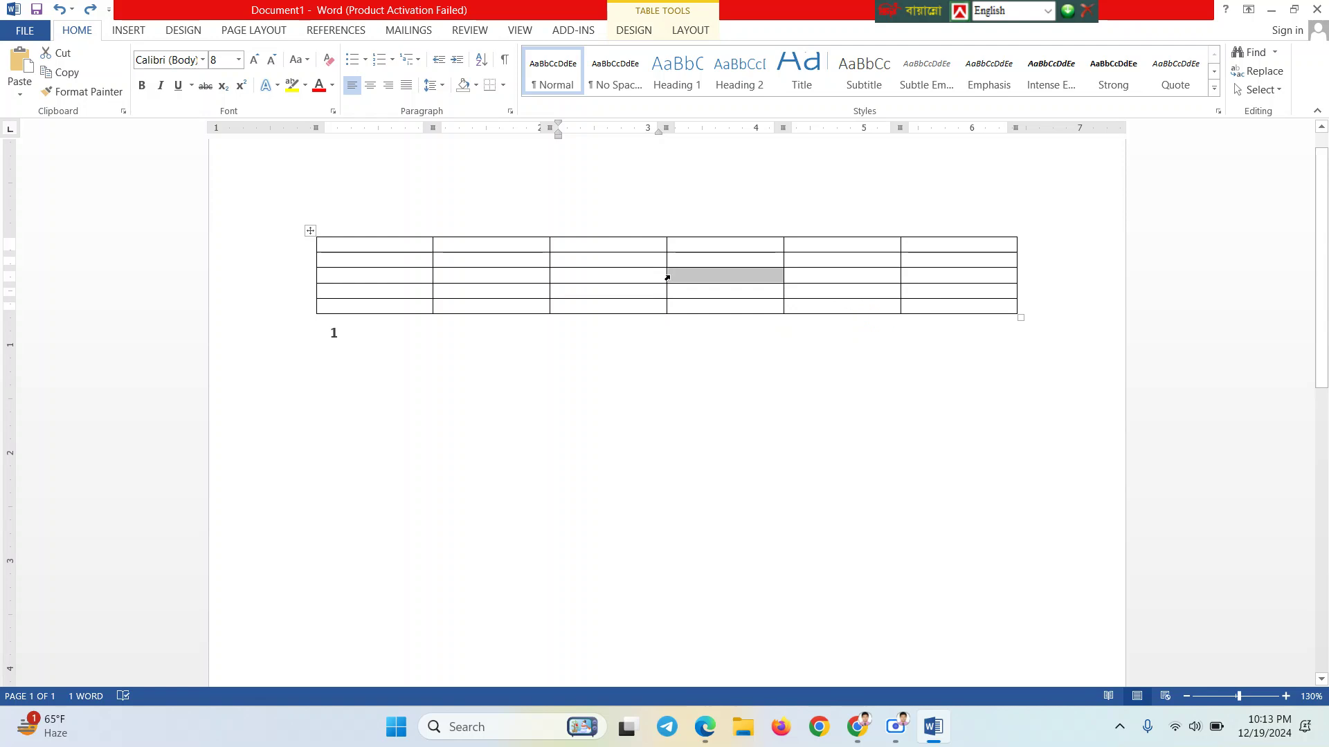
# Select the whole table and set the preferred cell width to 2 inches in the table properties
pyautogui.click(310, 231)
pyautogui.rightClick(360, 267)
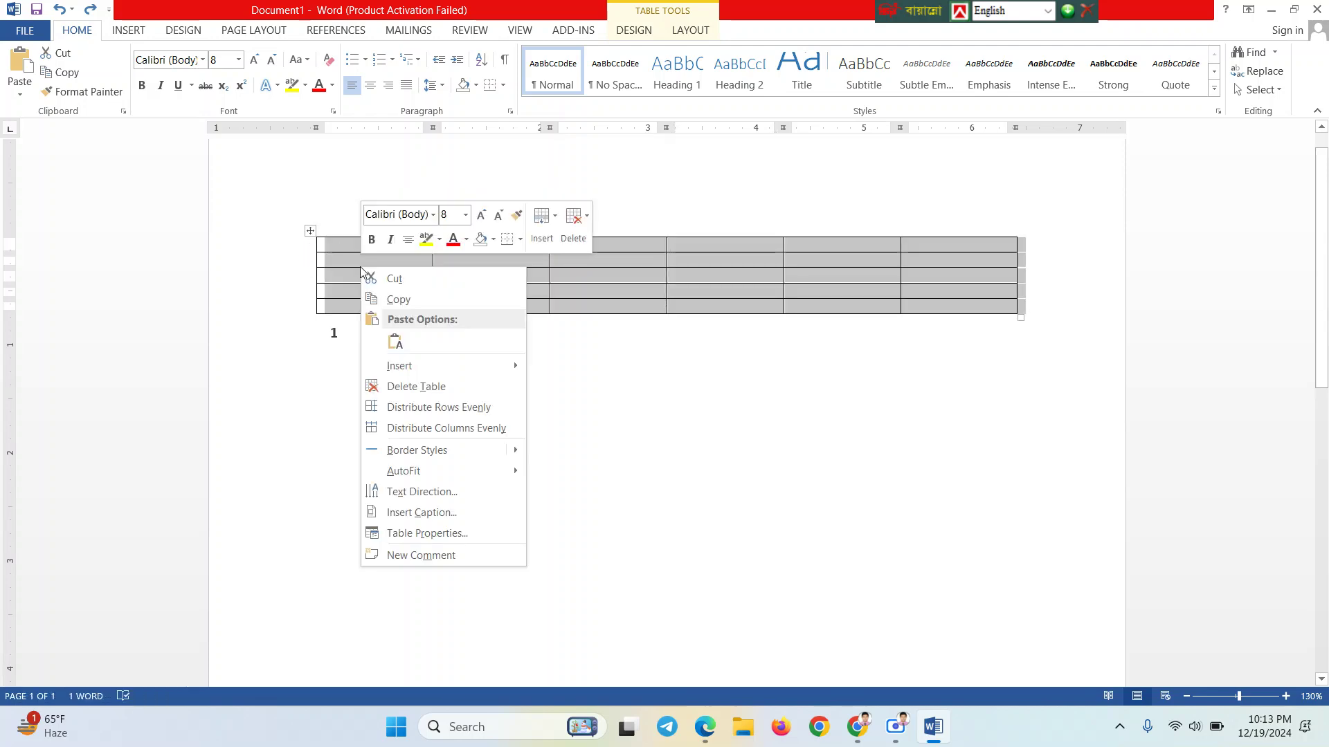
pyautogui.click(450, 539)
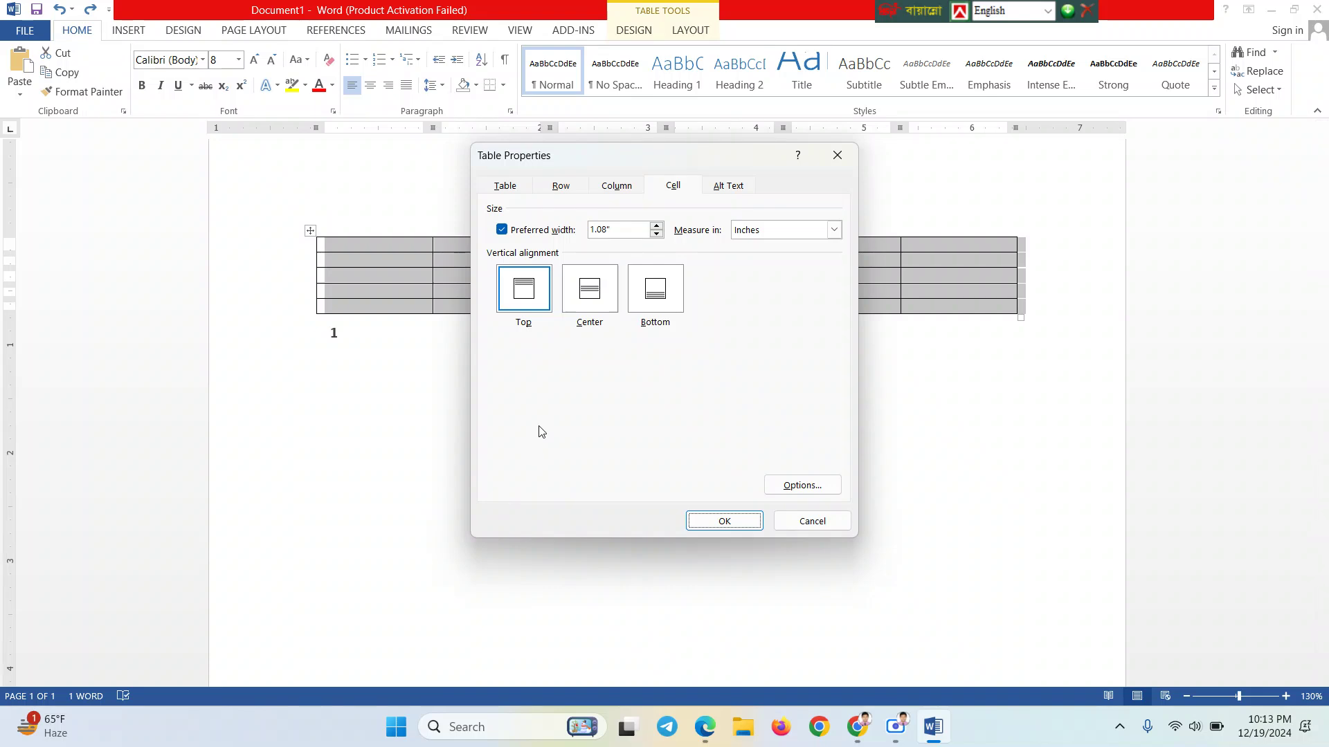
pyautogui.click(695, 192)
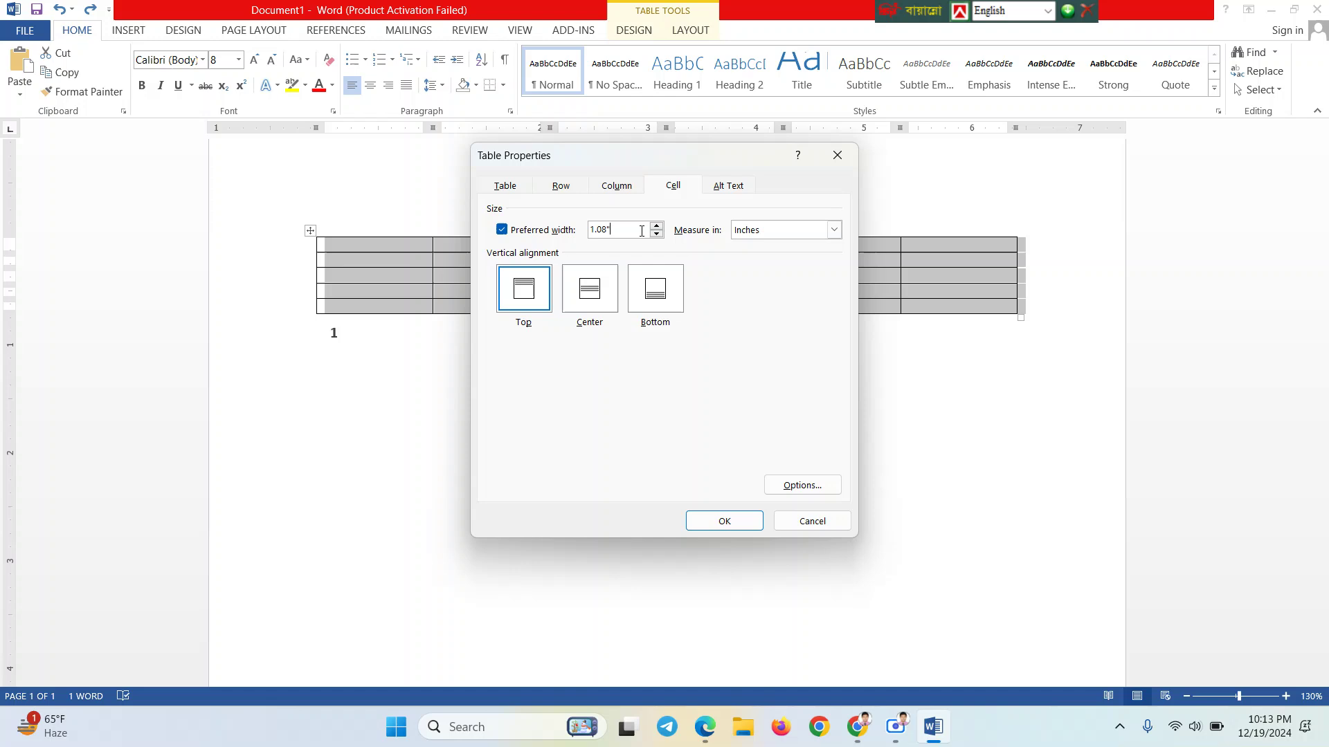
pyautogui.moveTo(645, 231); pyautogui.dragTo(569, 235)
pyautogui.write('2')
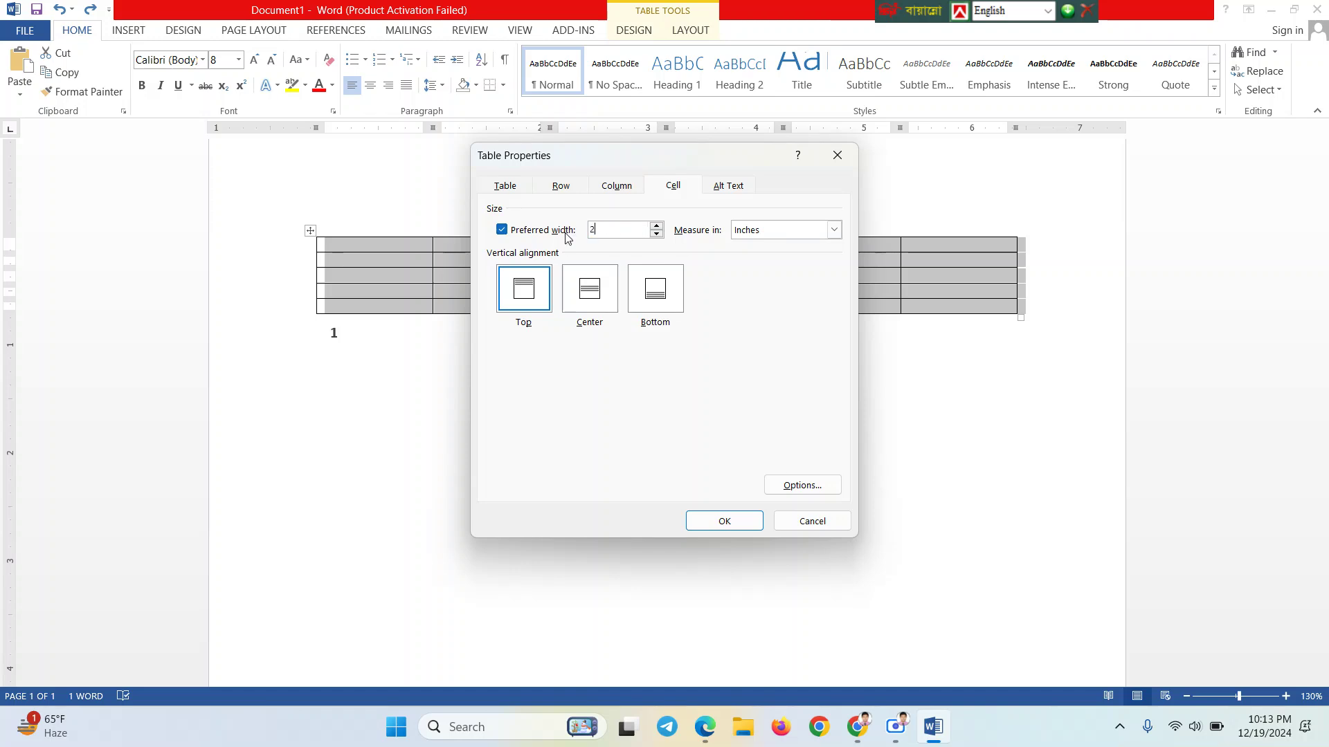
pyautogui.click(748, 231)
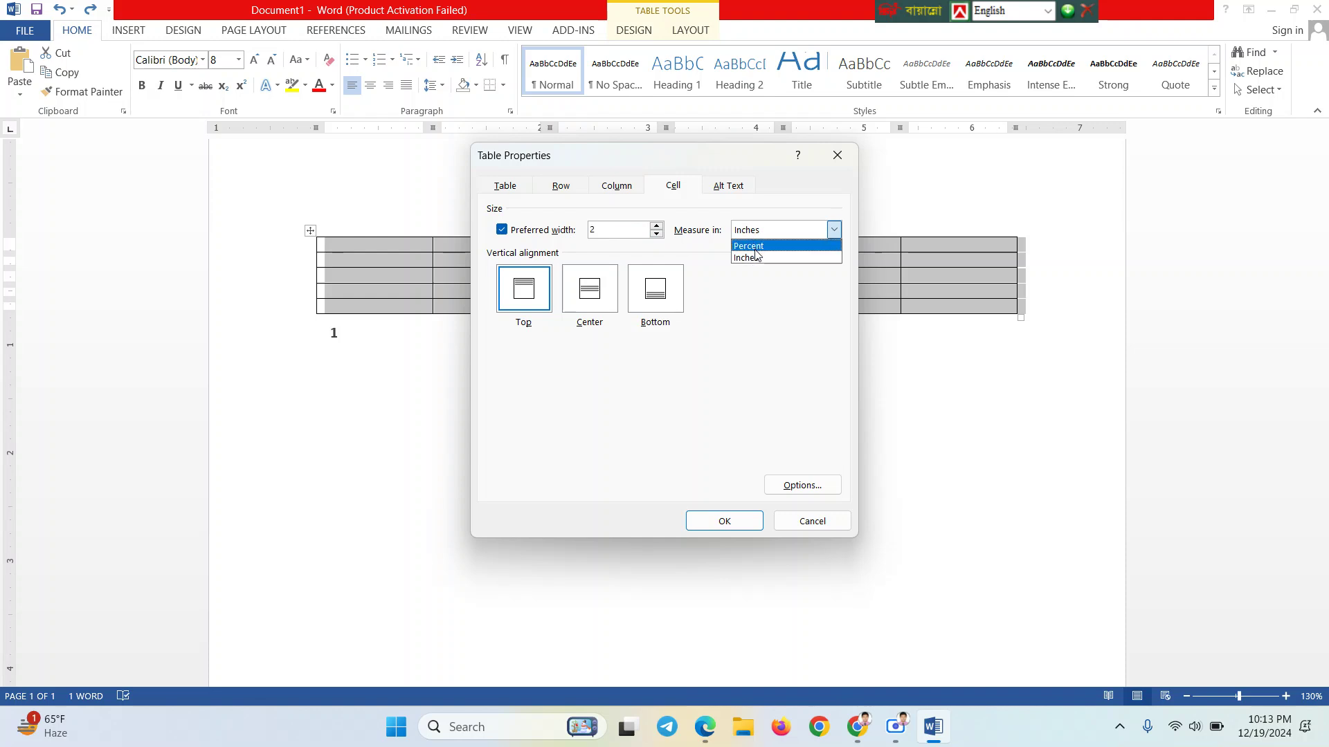
pyautogui.click(756, 257)
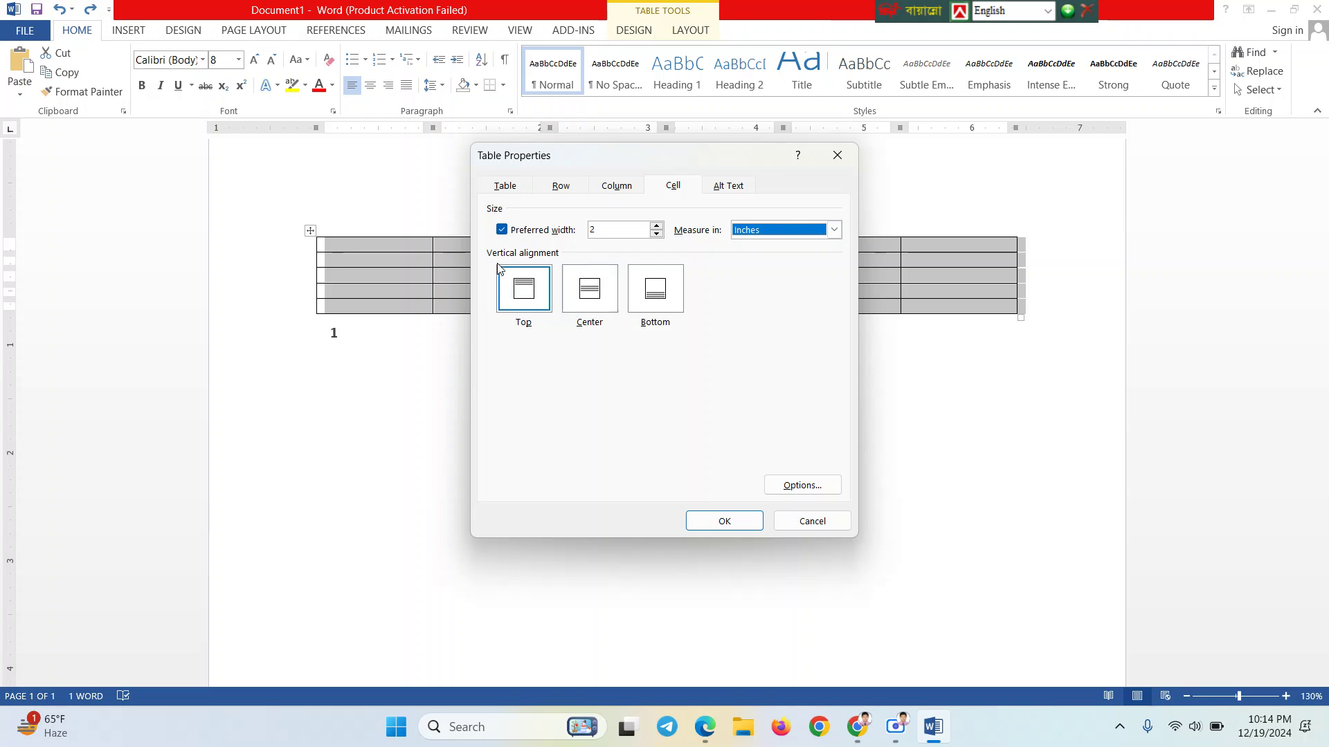
# Try the Top and Bottom vertical alignments for the cells, choose Center, and apply the cell properties
pyautogui.click(594, 303)
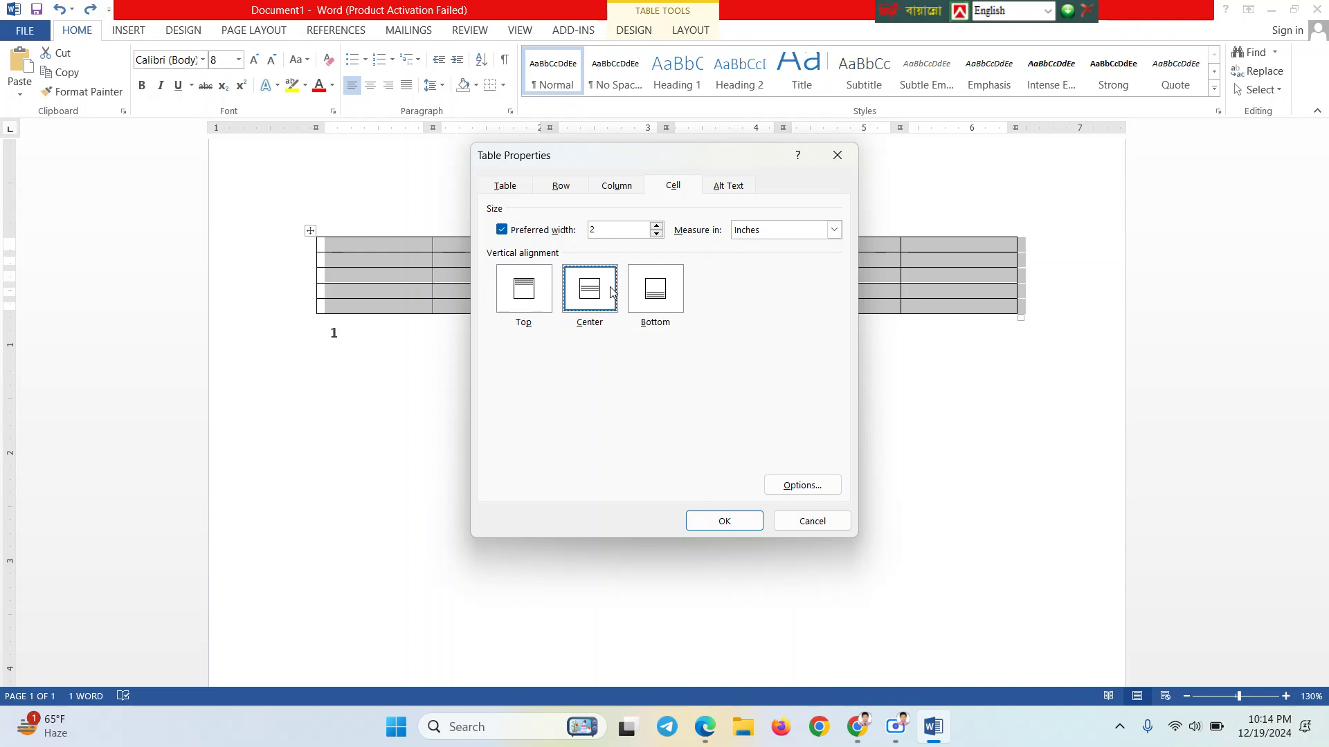
pyautogui.click(530, 289)
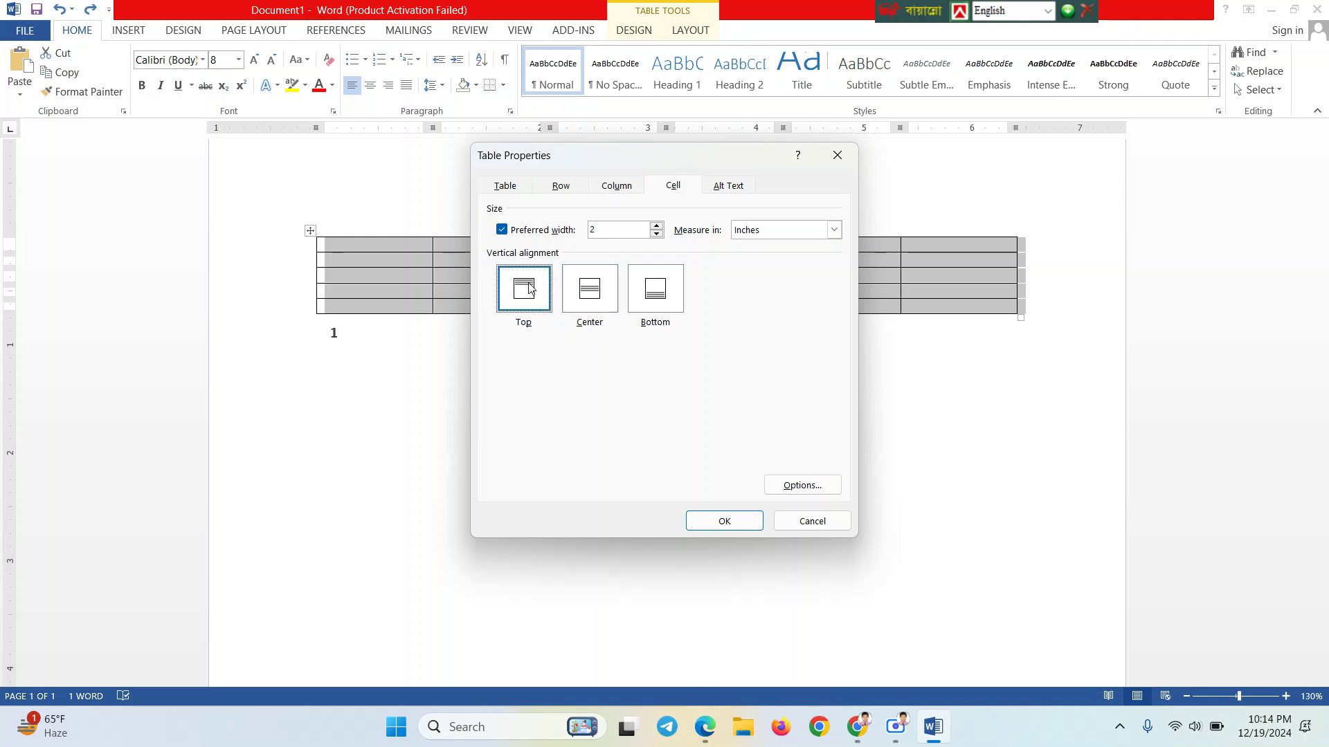
pyautogui.click(671, 301)
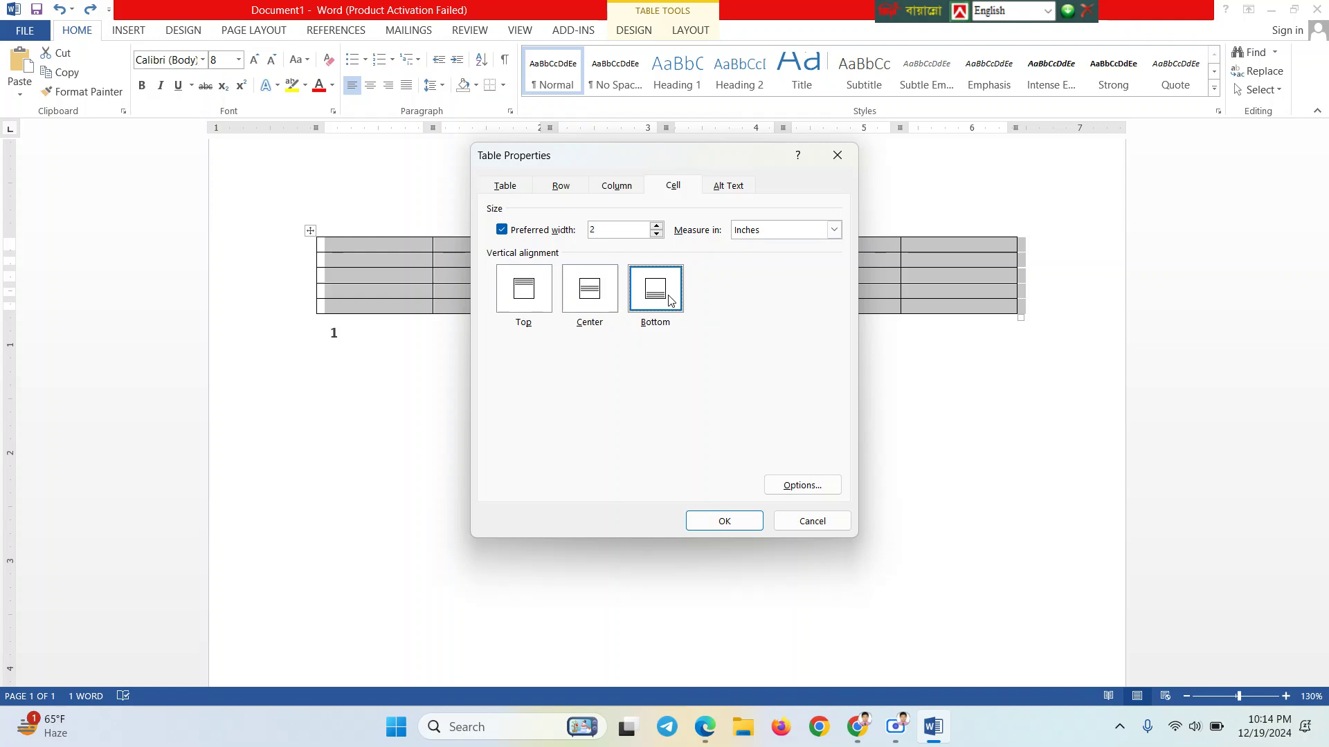
pyautogui.click(588, 308)
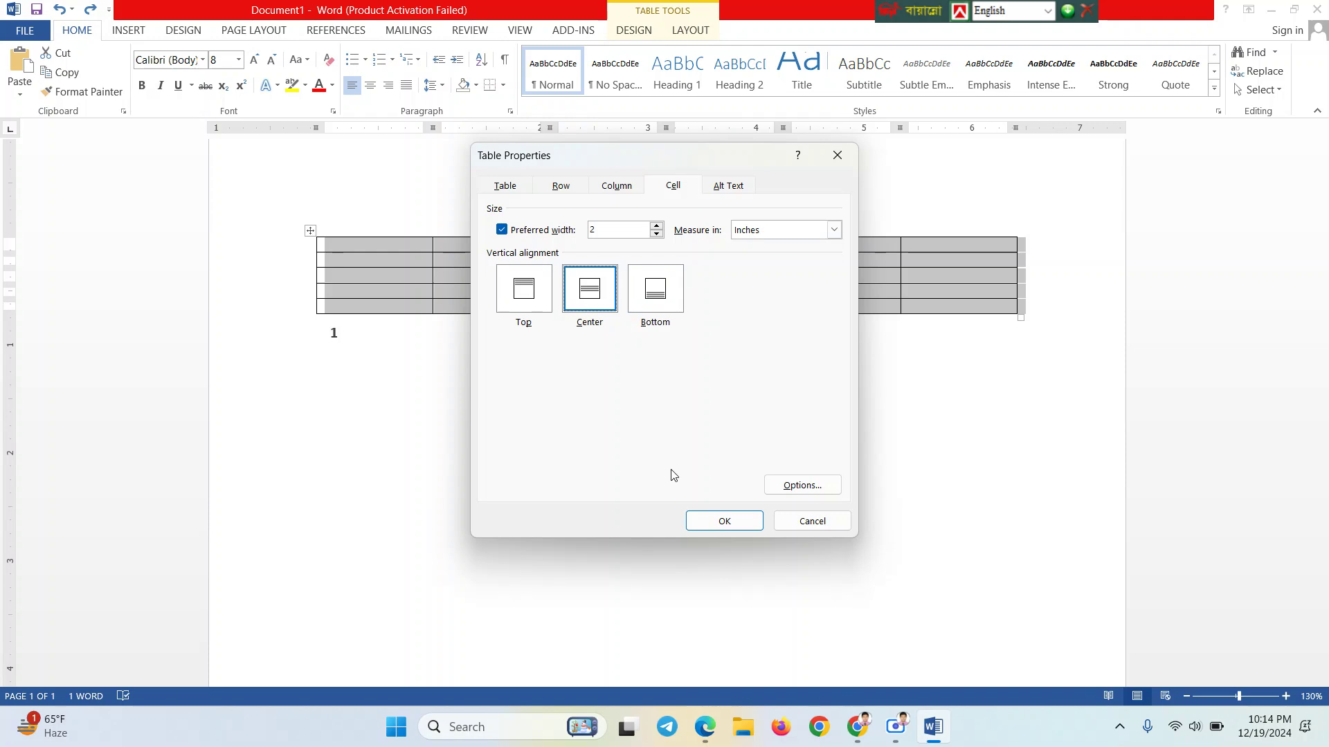
pyautogui.click(715, 530)
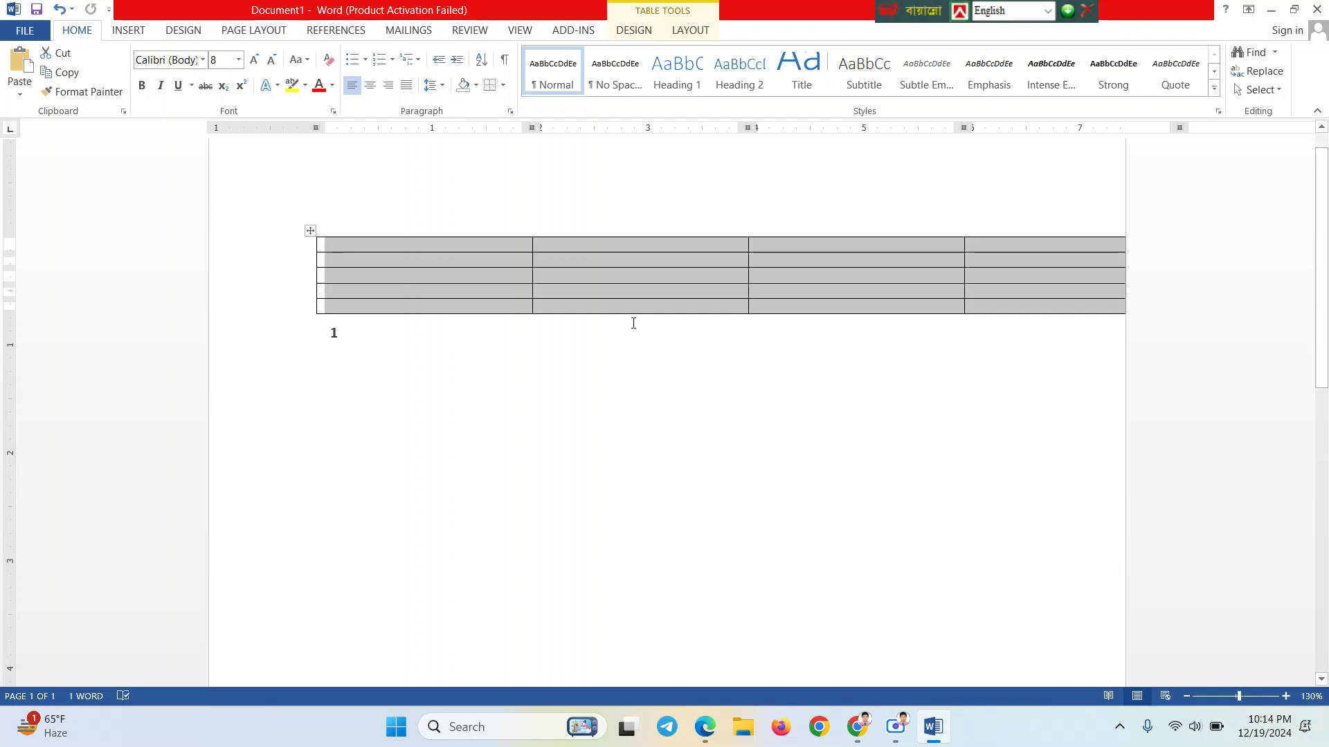
# Select the whole table and open the alternative text settings in its properties
pyautogui.click(531, 259)
pyautogui.click(468, 245)
pyautogui.scroll(1, 752, 299)
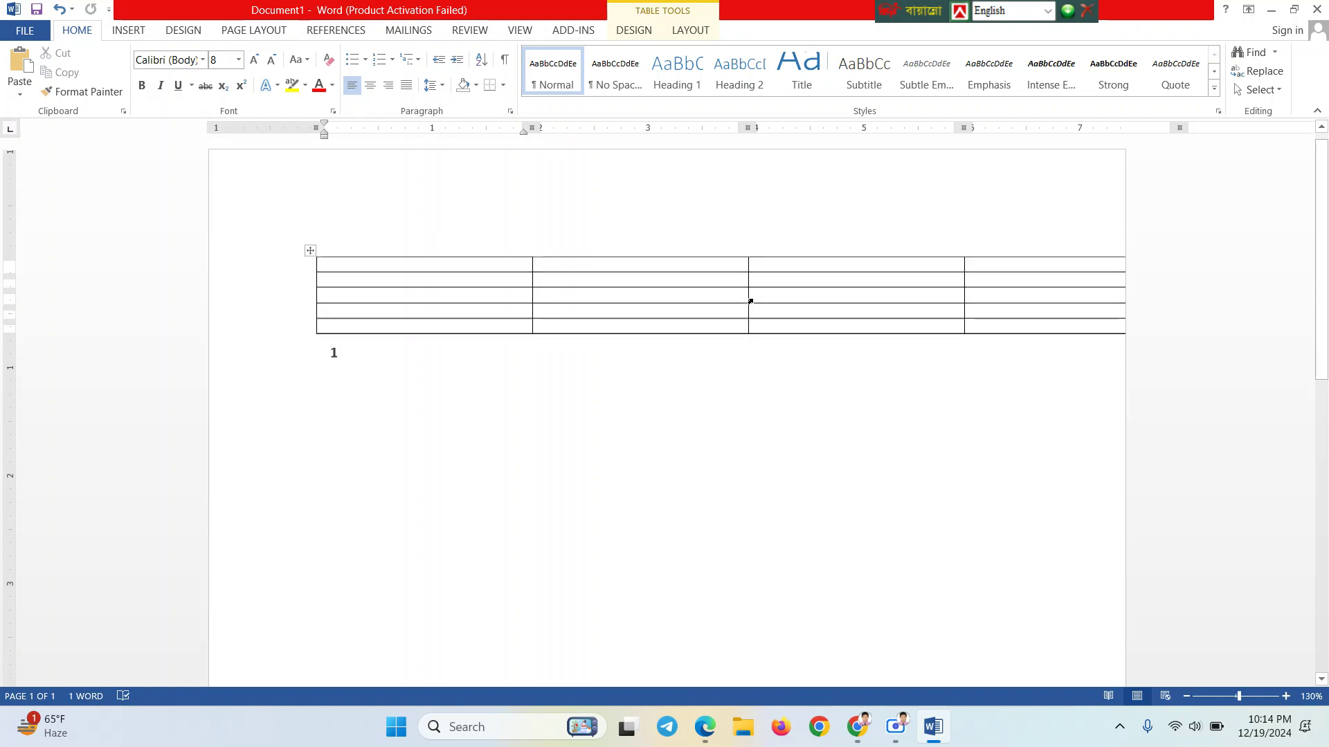
pyautogui.click(307, 254)
pyautogui.rightClick(308, 254)
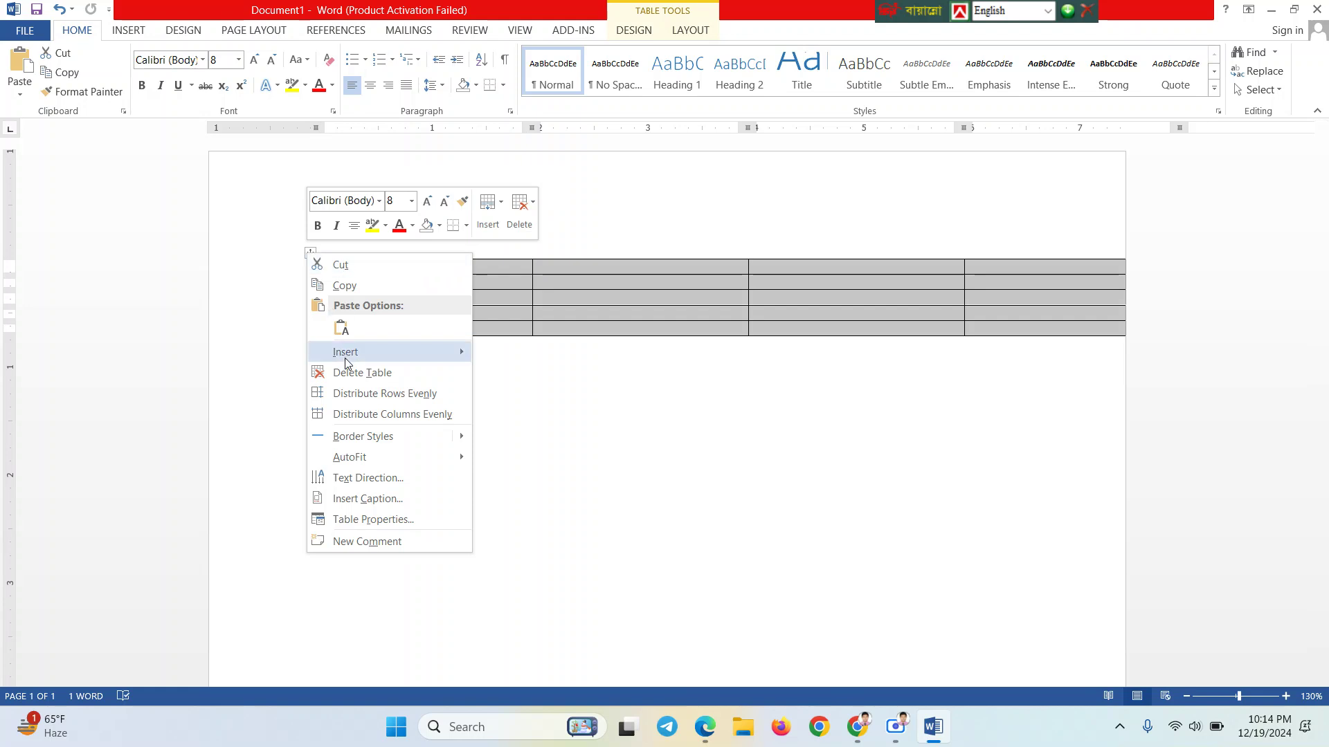
pyautogui.click(363, 521)
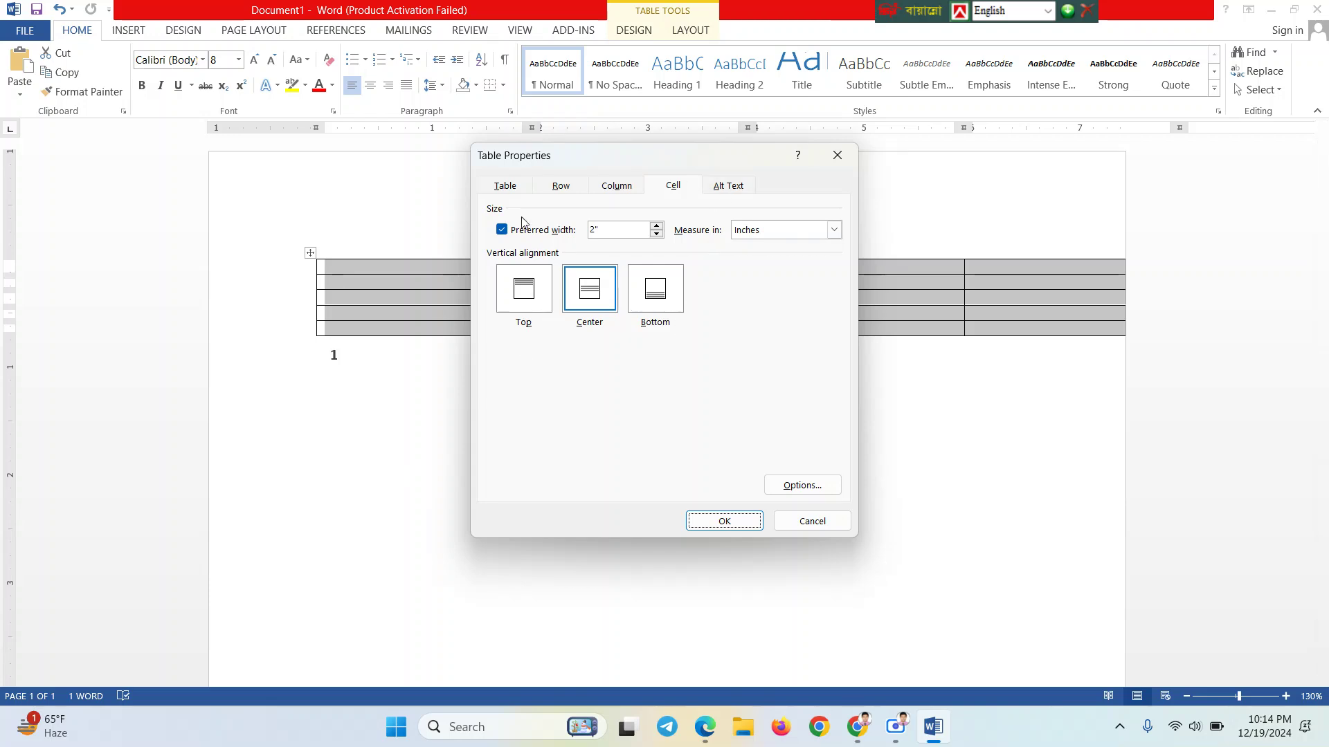
pyautogui.click(732, 187)
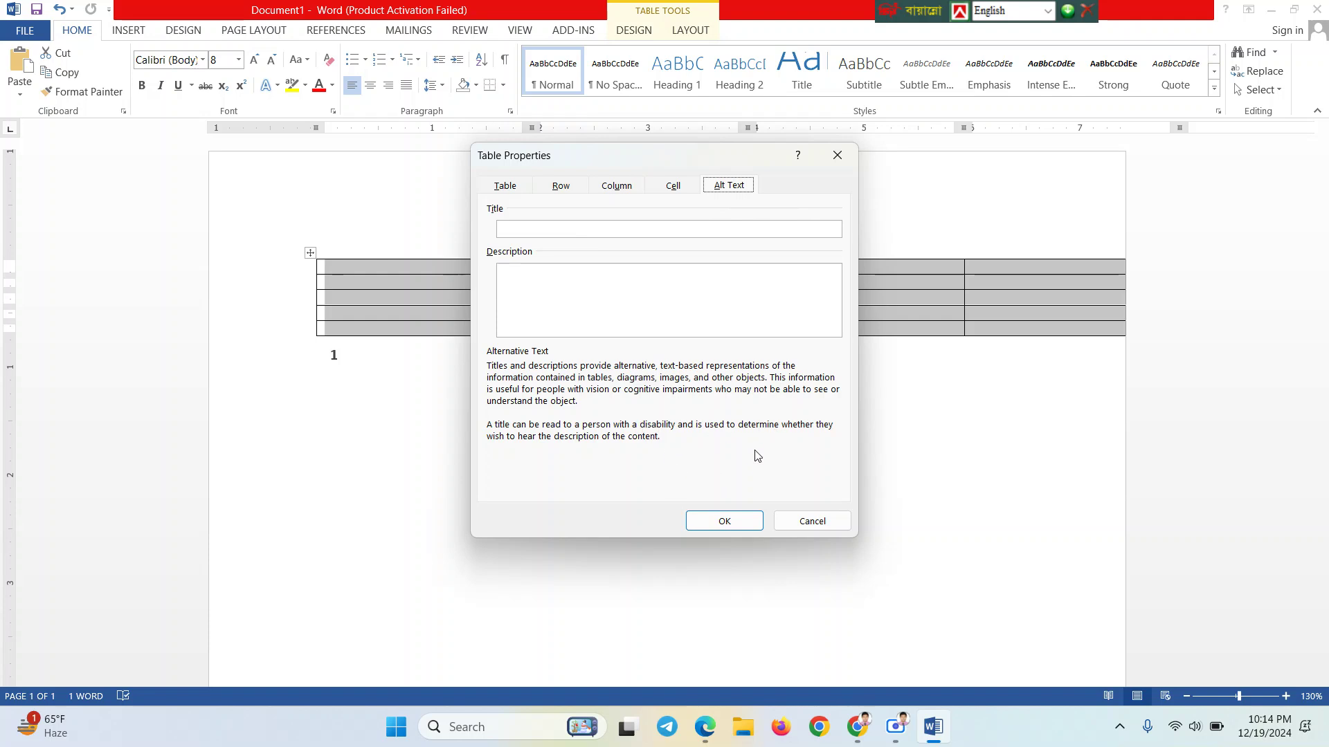
# Close the table properties without adding alternative text and undo the change to the table's preferred cell width
pyautogui.click(814, 522)
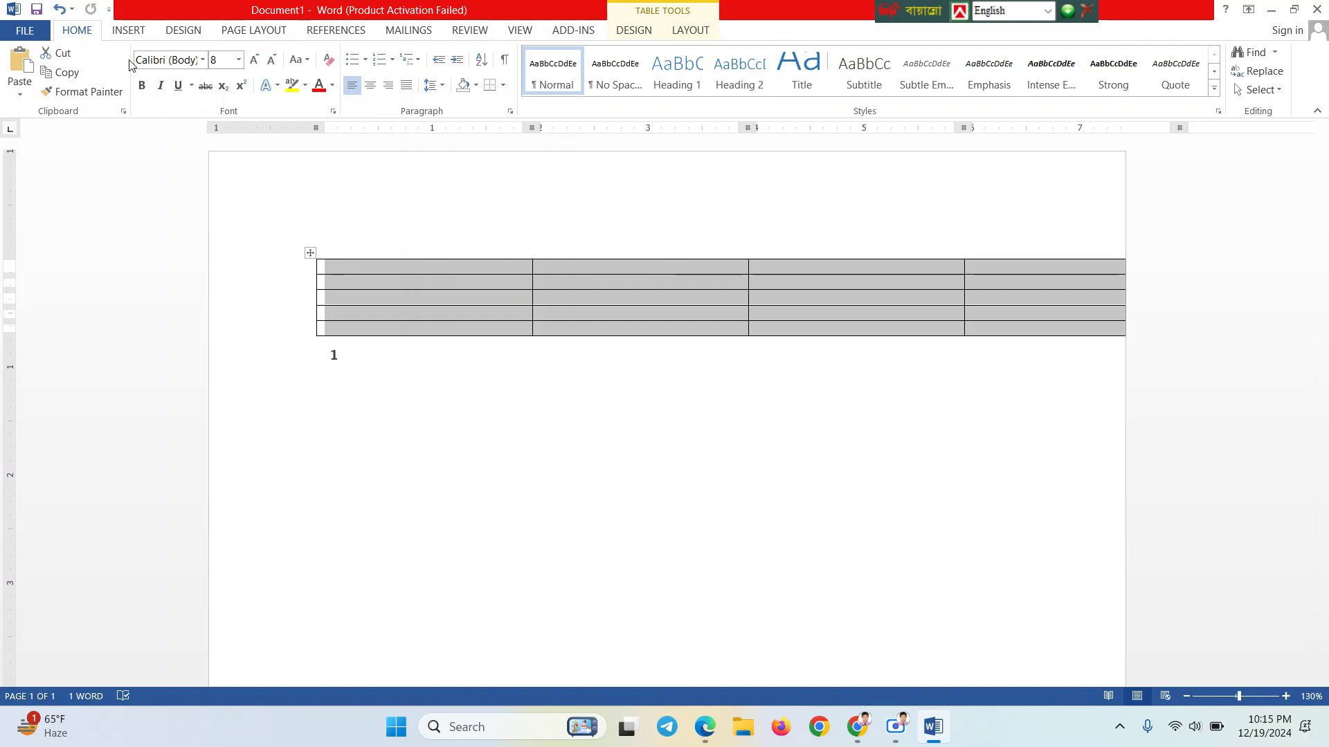
pyautogui.hotkey('ctrl', 'z')
pyautogui.hotkey('ctrl', 'z')
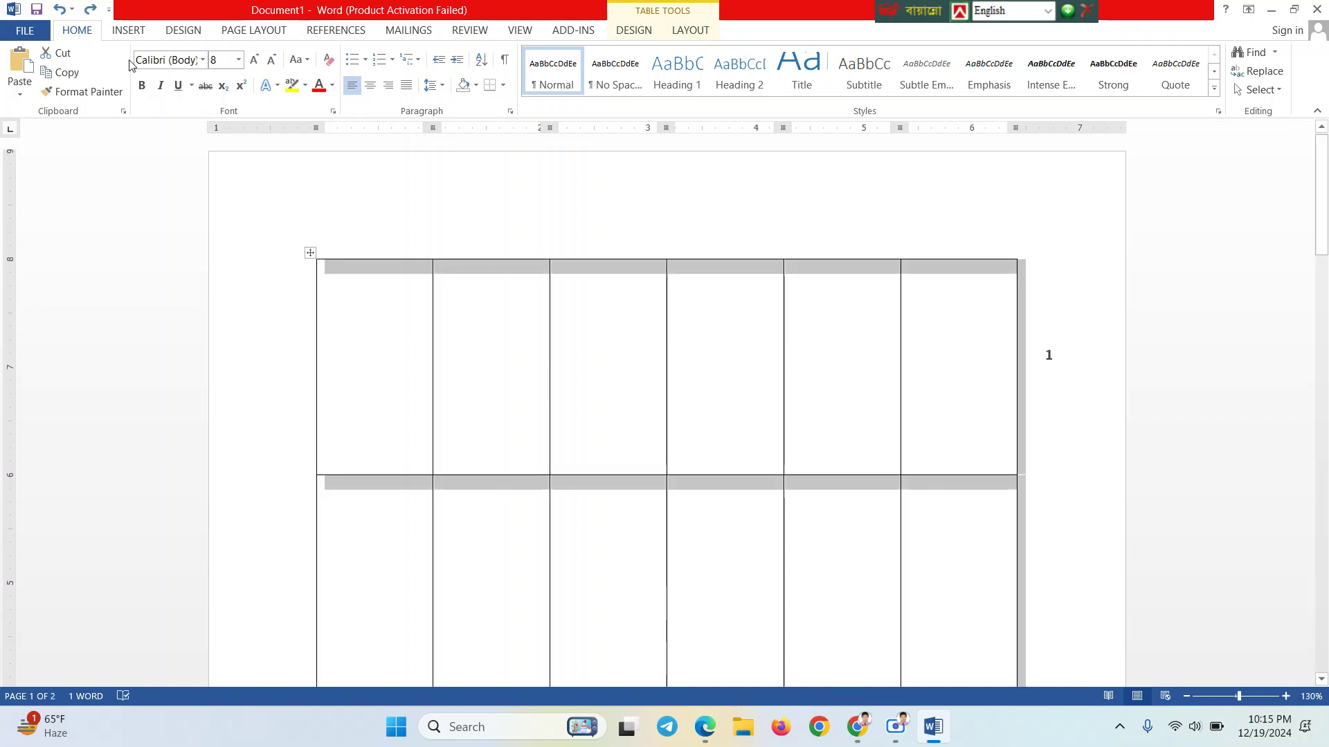
pyautogui.hotkey('ctrl', 'y')
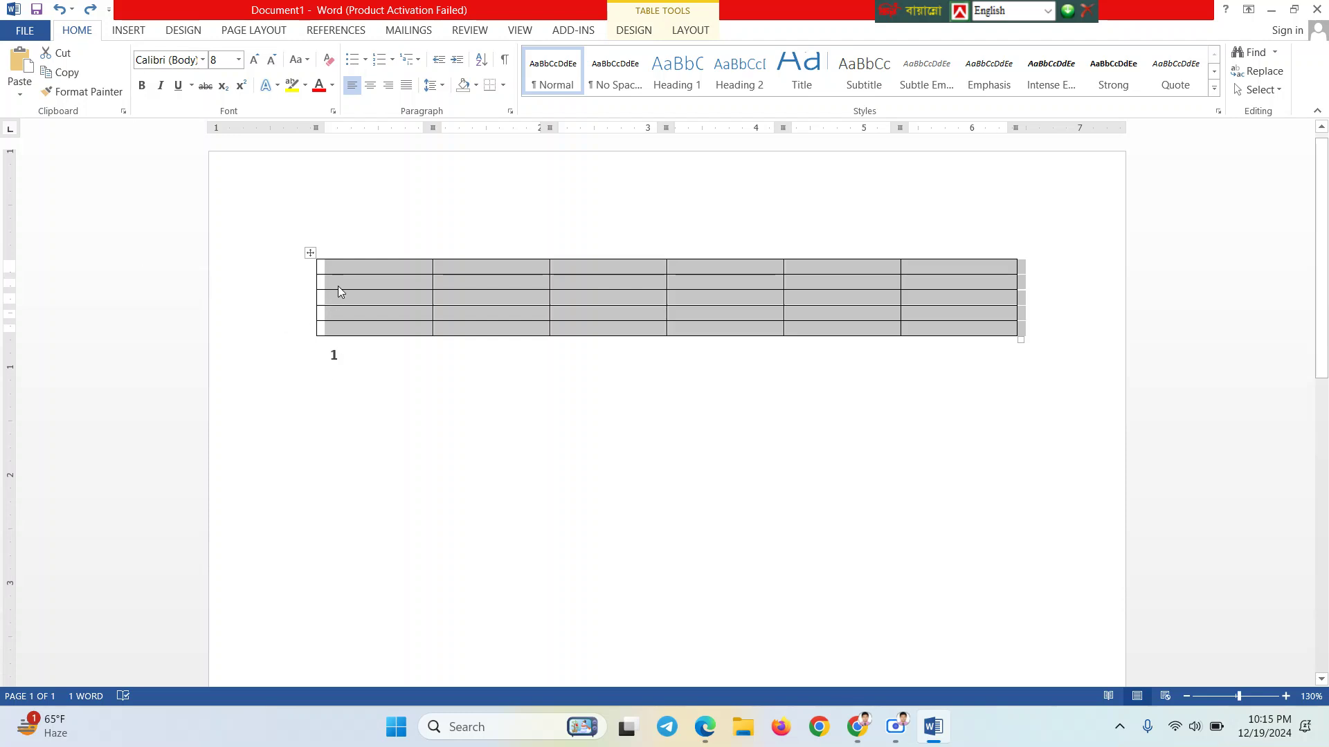
pyautogui.click(309, 254)
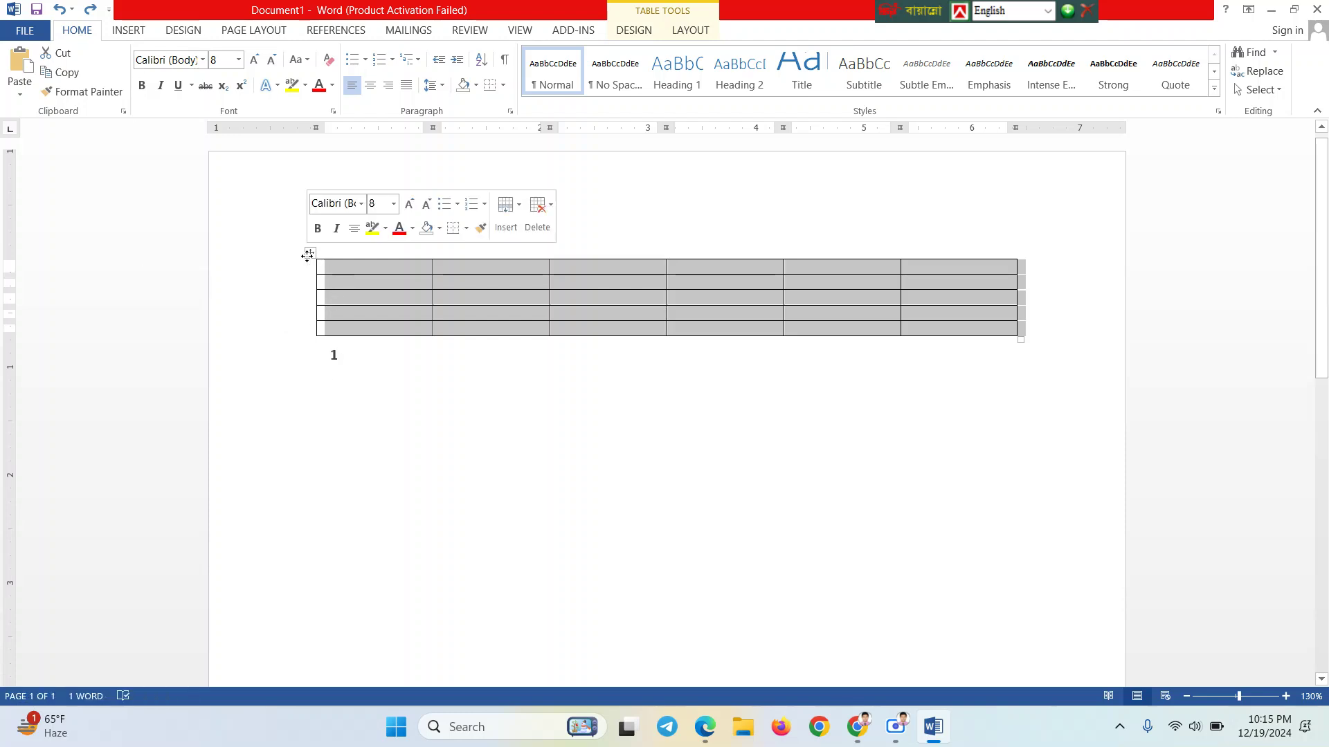
pyautogui.click(308, 256)
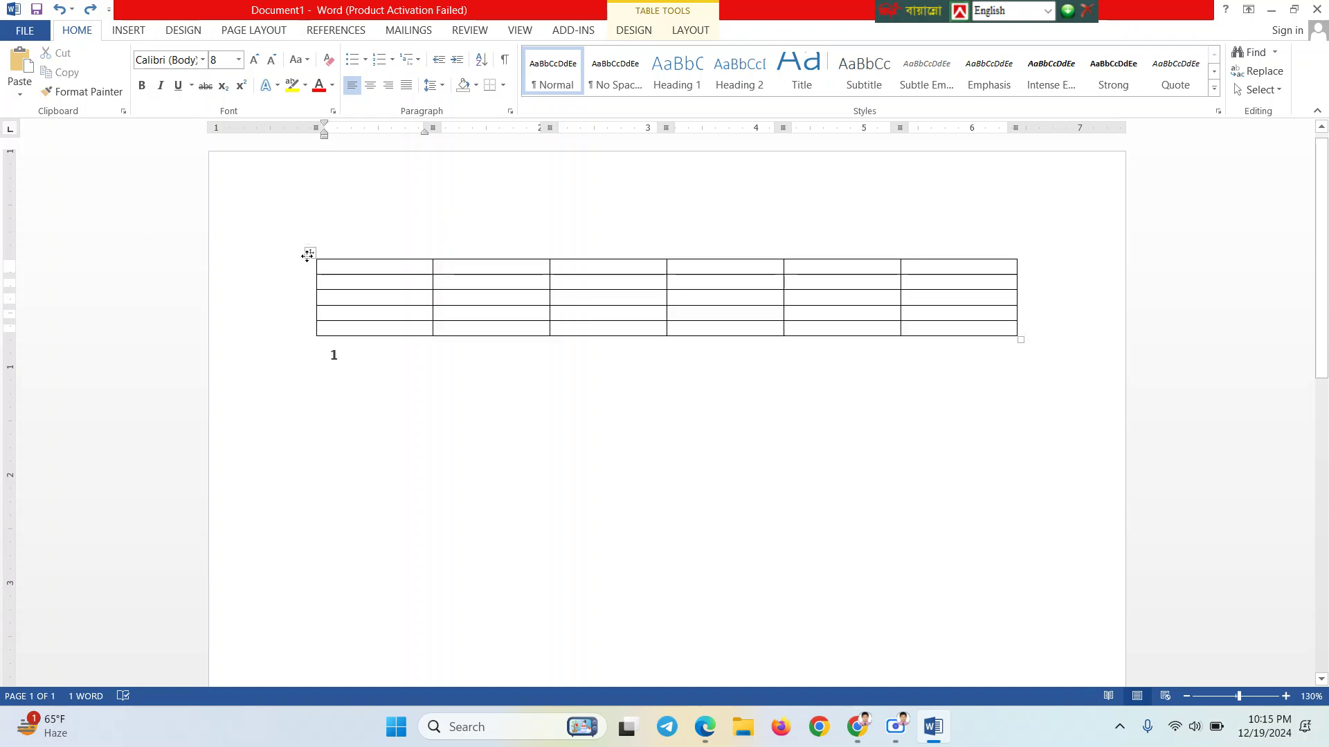
pyautogui.click(308, 255)
pyautogui.click(308, 255)
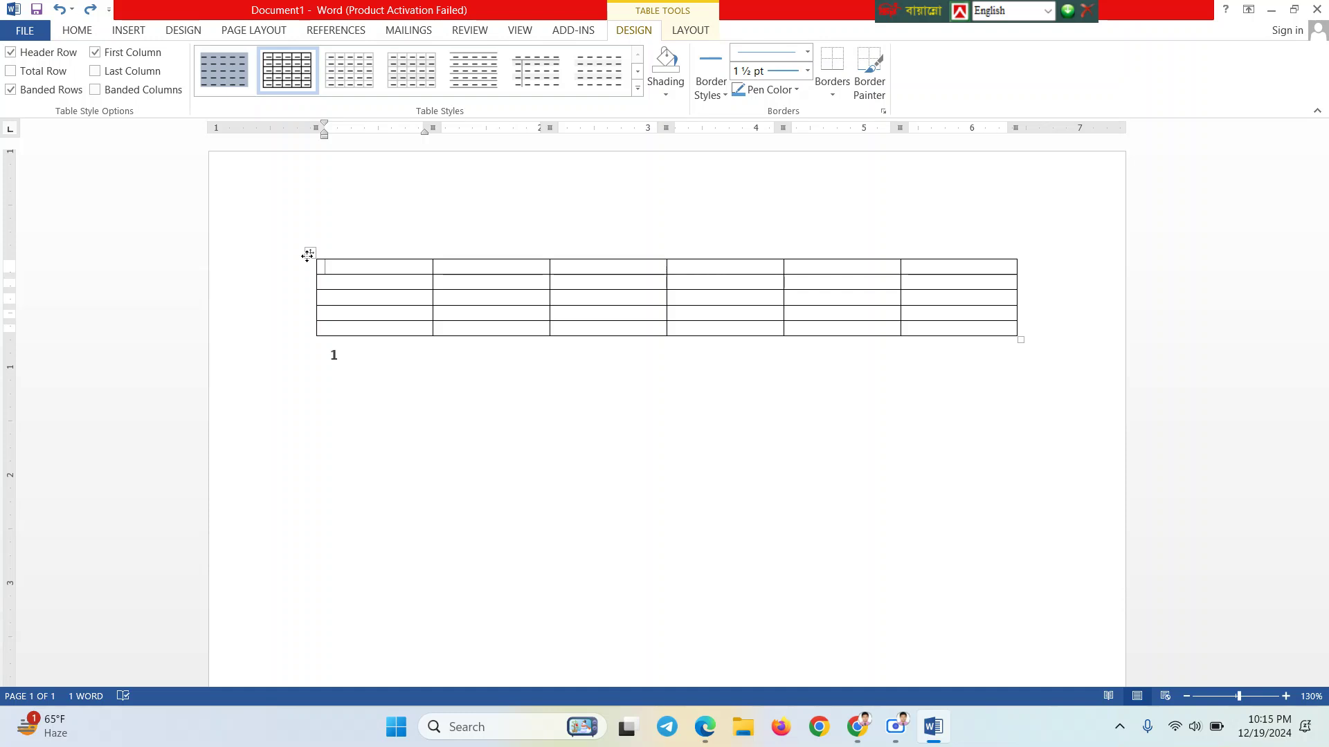
pyautogui.click(308, 255)
pyautogui.click(308, 256)
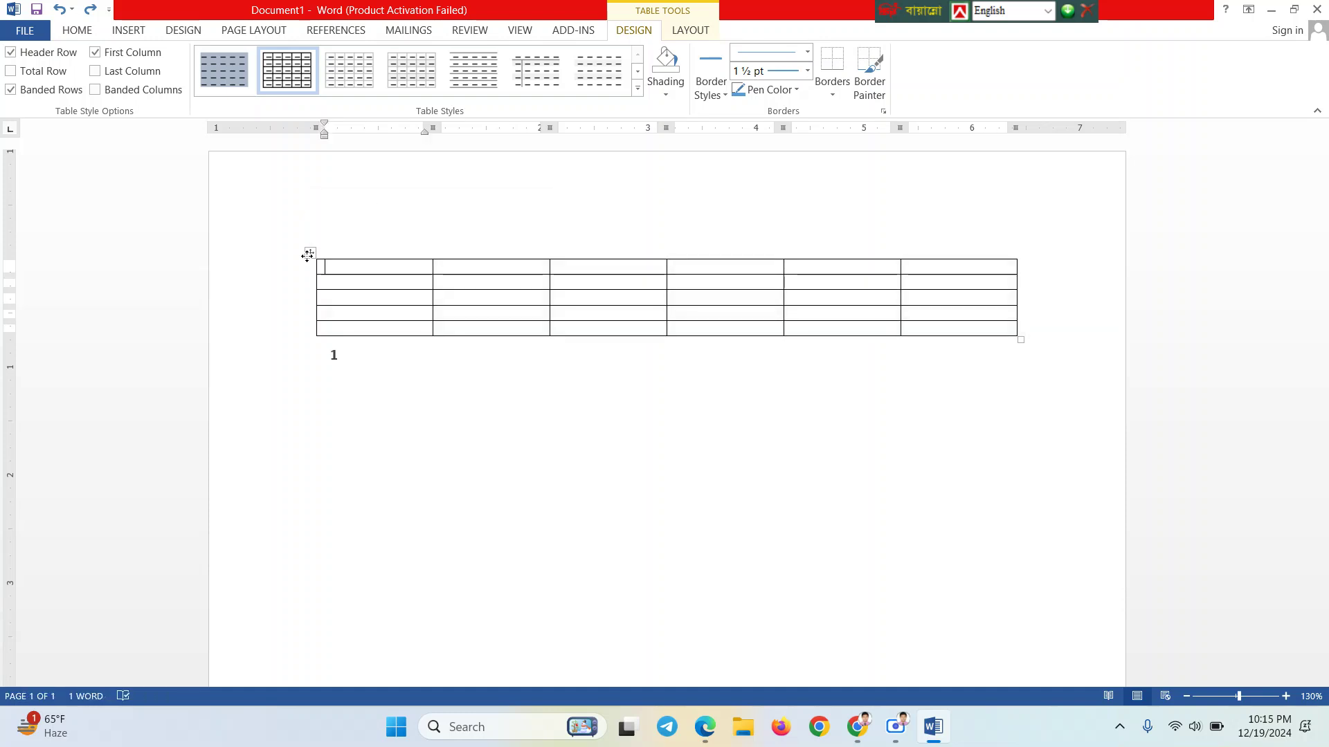
pyautogui.click(382, 378)
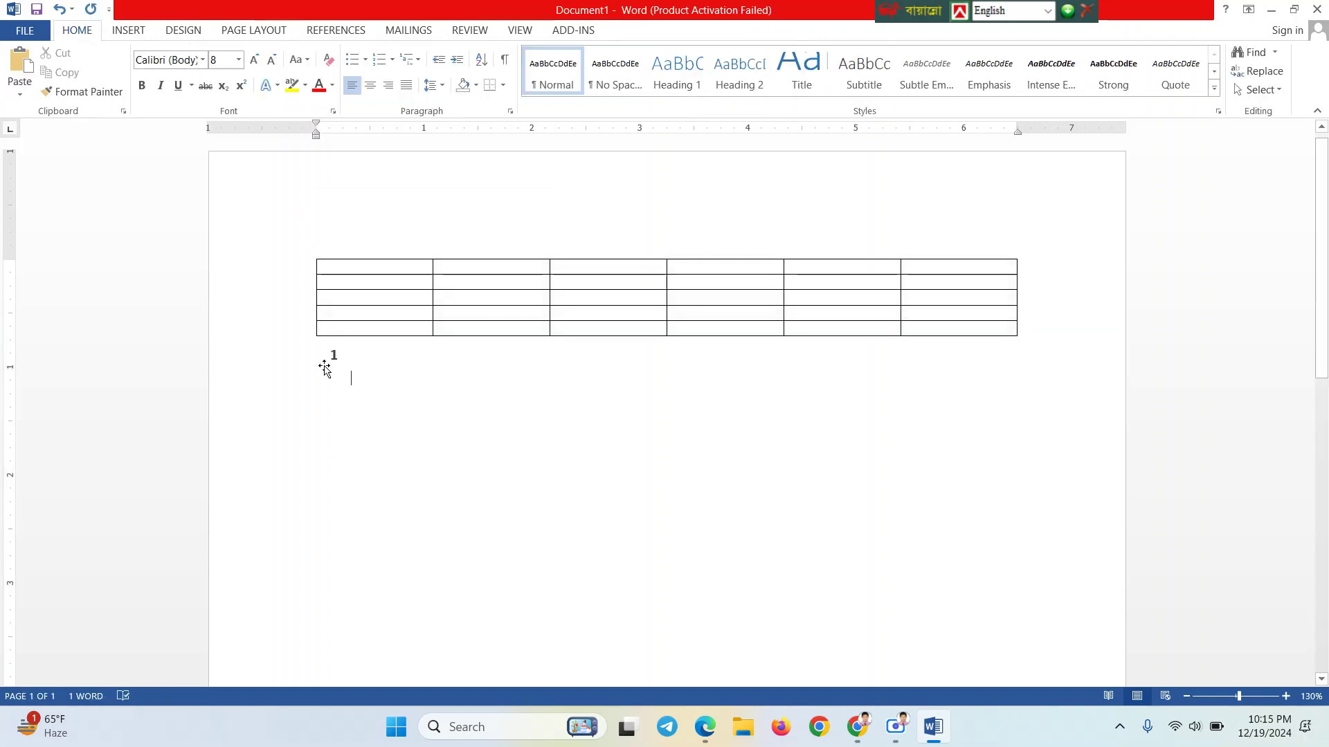
pyautogui.press('BackSpace')
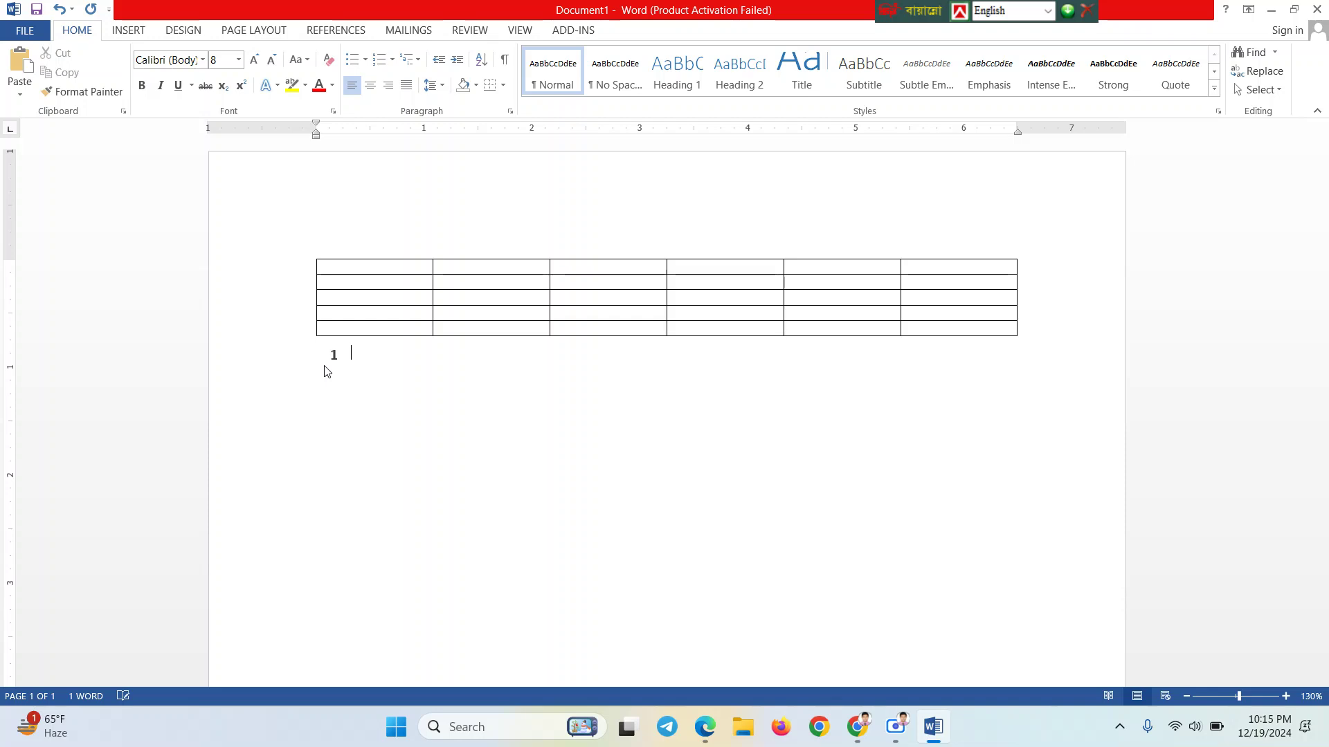
# Create a new blank document and insert the picture Vintage Over the Hill Facebook Cover (1) from the Downloads folder
pyautogui.hotkey('ctrl', 'n')
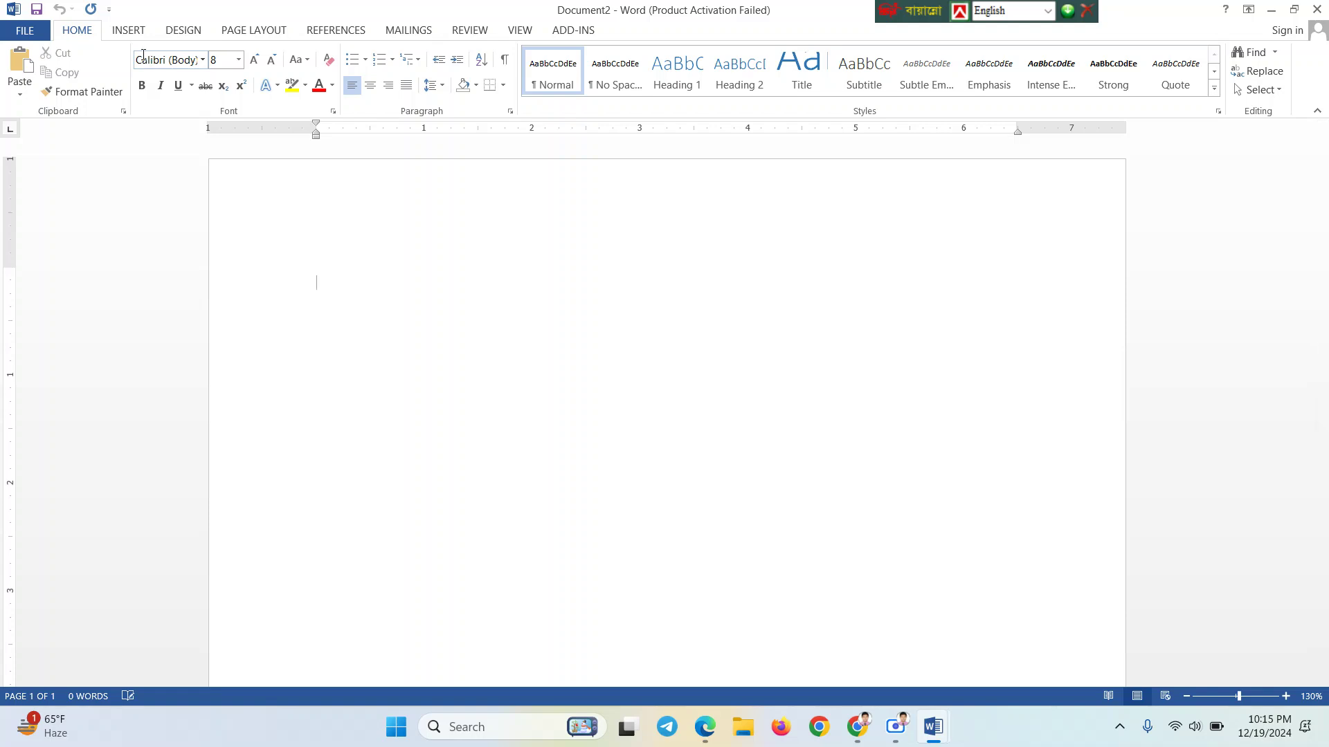
pyautogui.click(128, 30)
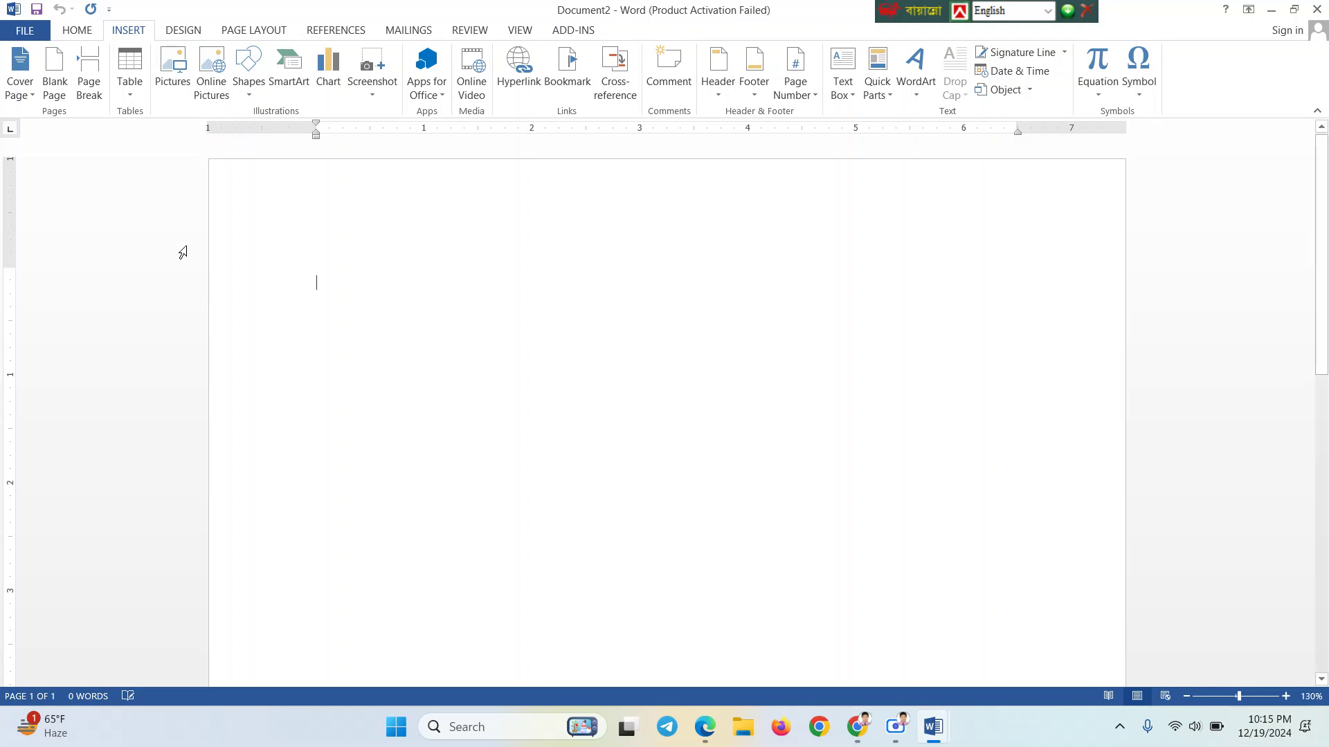
pyautogui.click(173, 78)
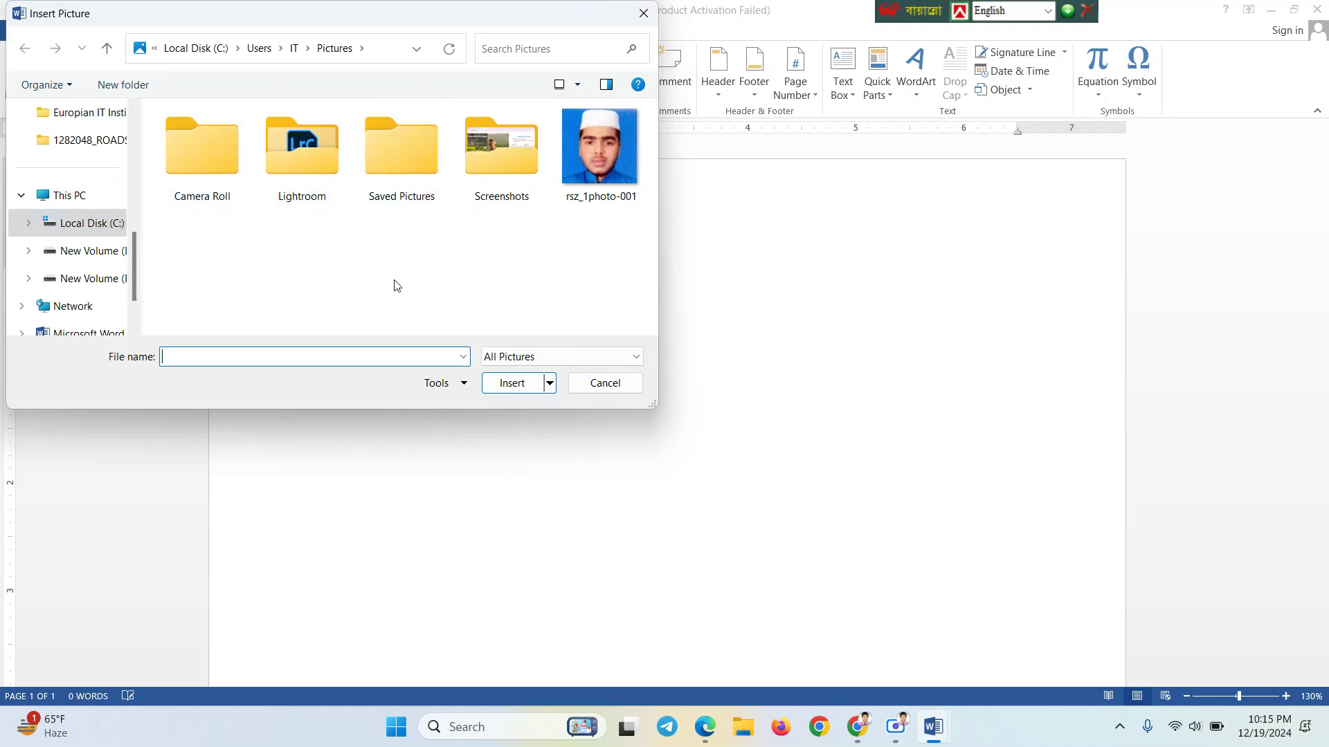
pyautogui.doubleClick(325, 176)
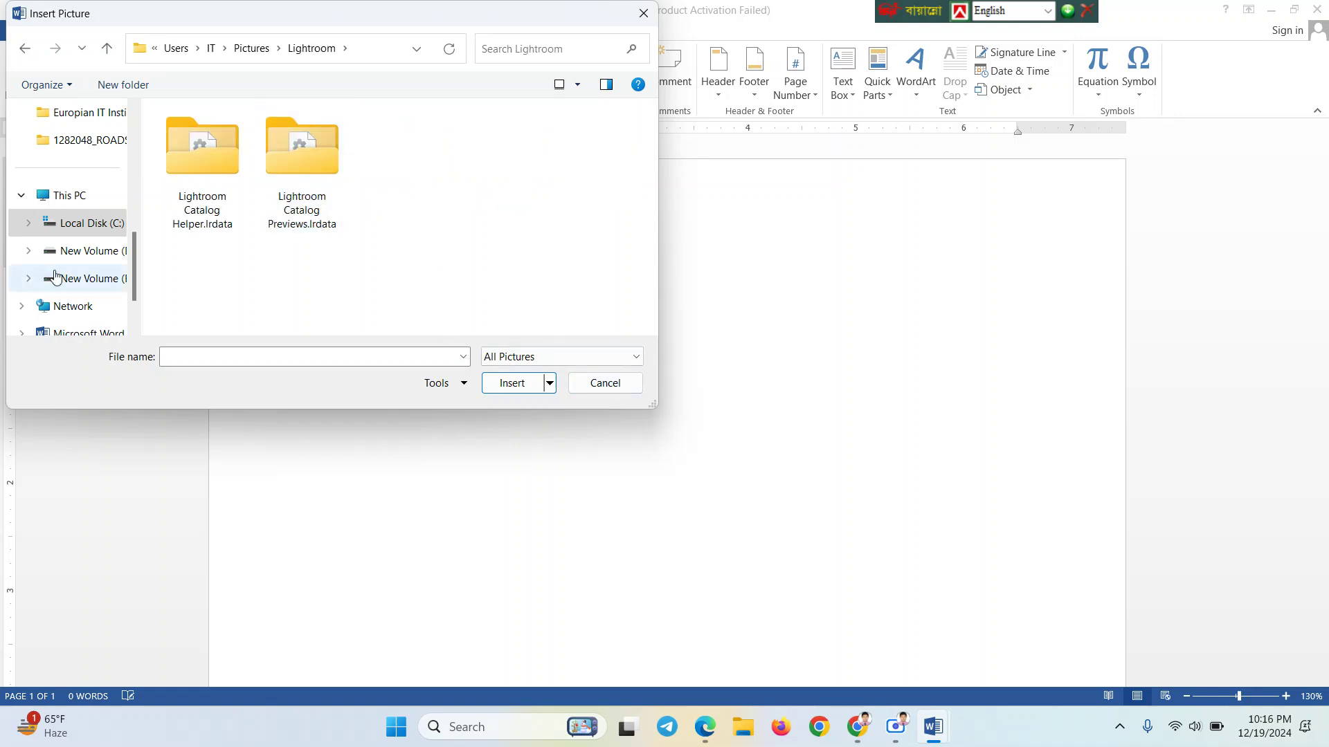
pyautogui.click(54, 202)
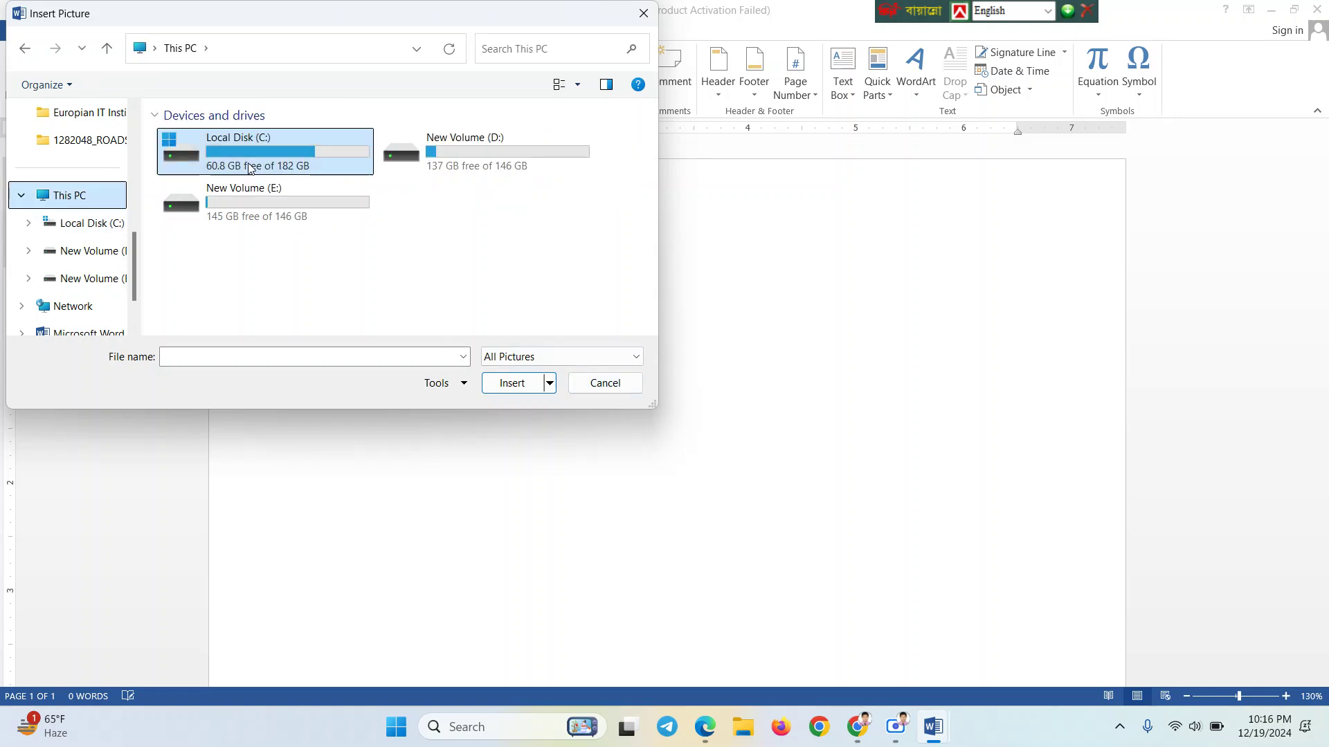
pyautogui.scroll(-1, 101, 268)
pyautogui.scroll(3, 101, 268)
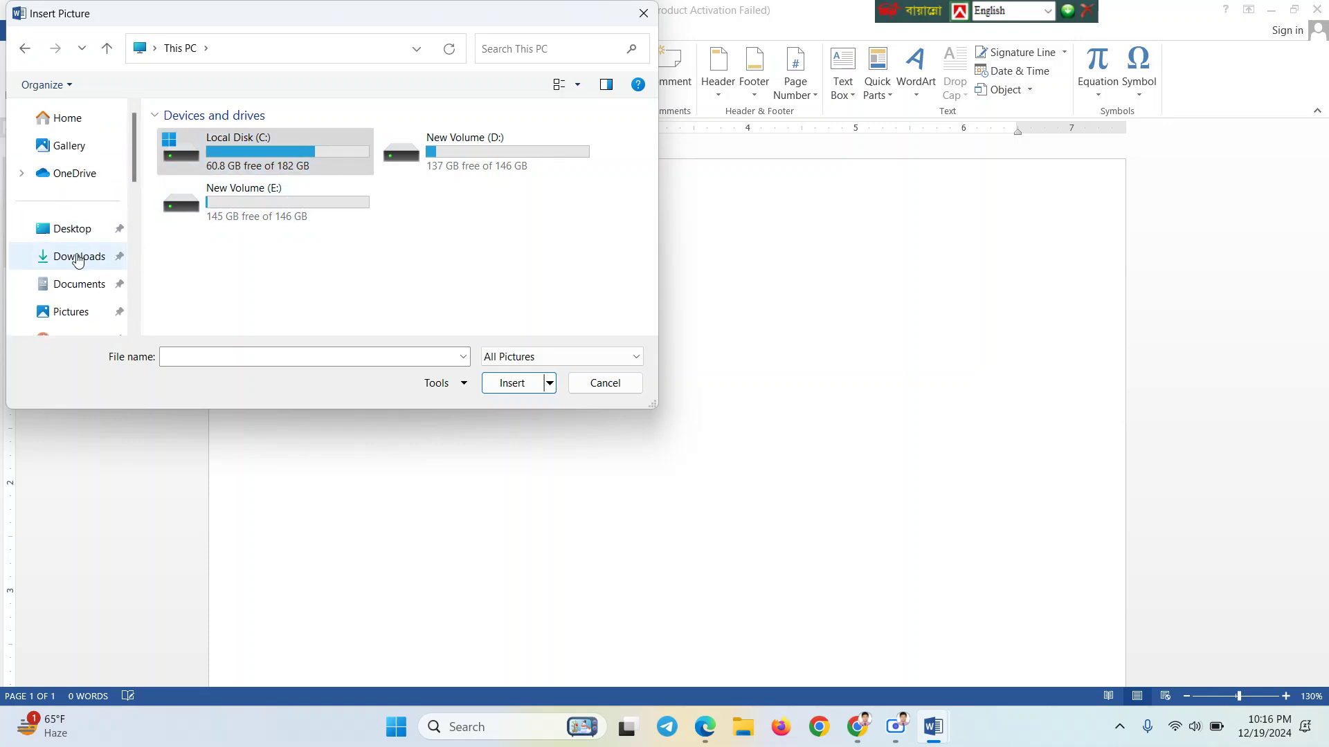
pyautogui.click(77, 257)
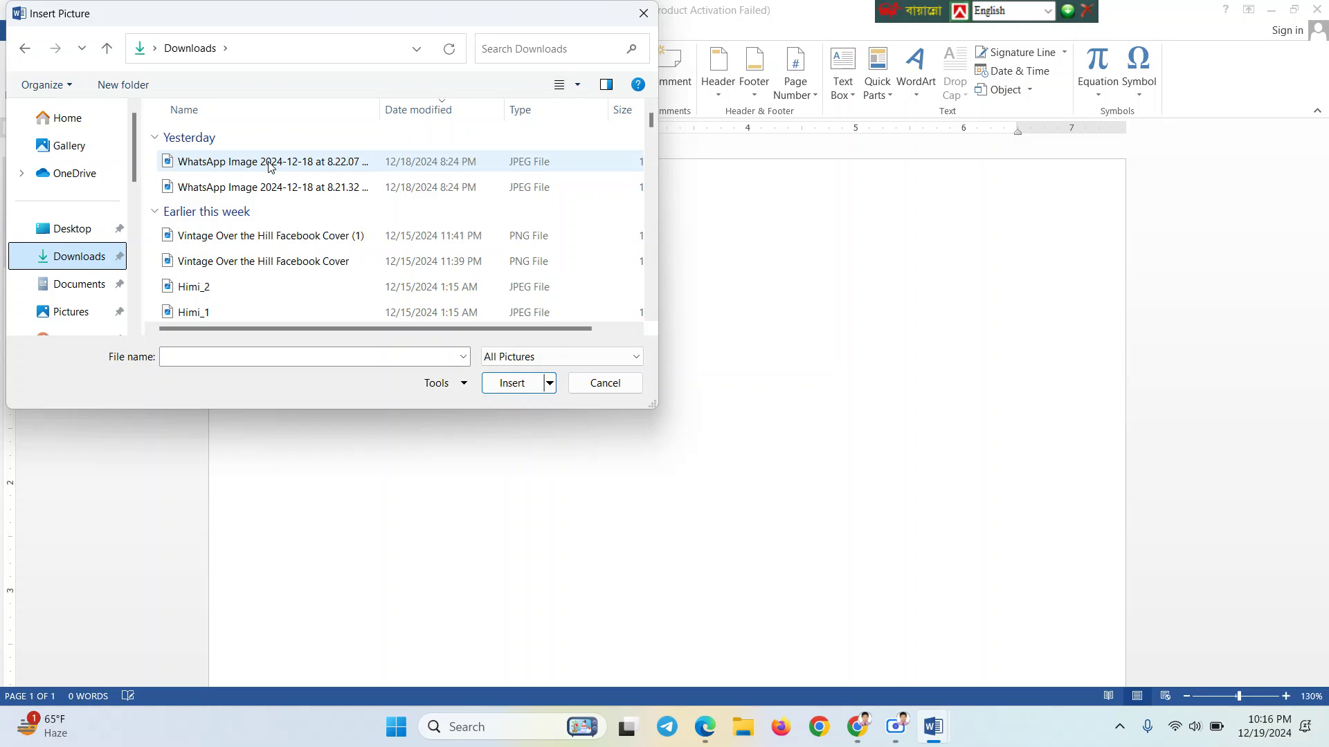
pyautogui.click(234, 244)
pyautogui.doubleClick(234, 236)
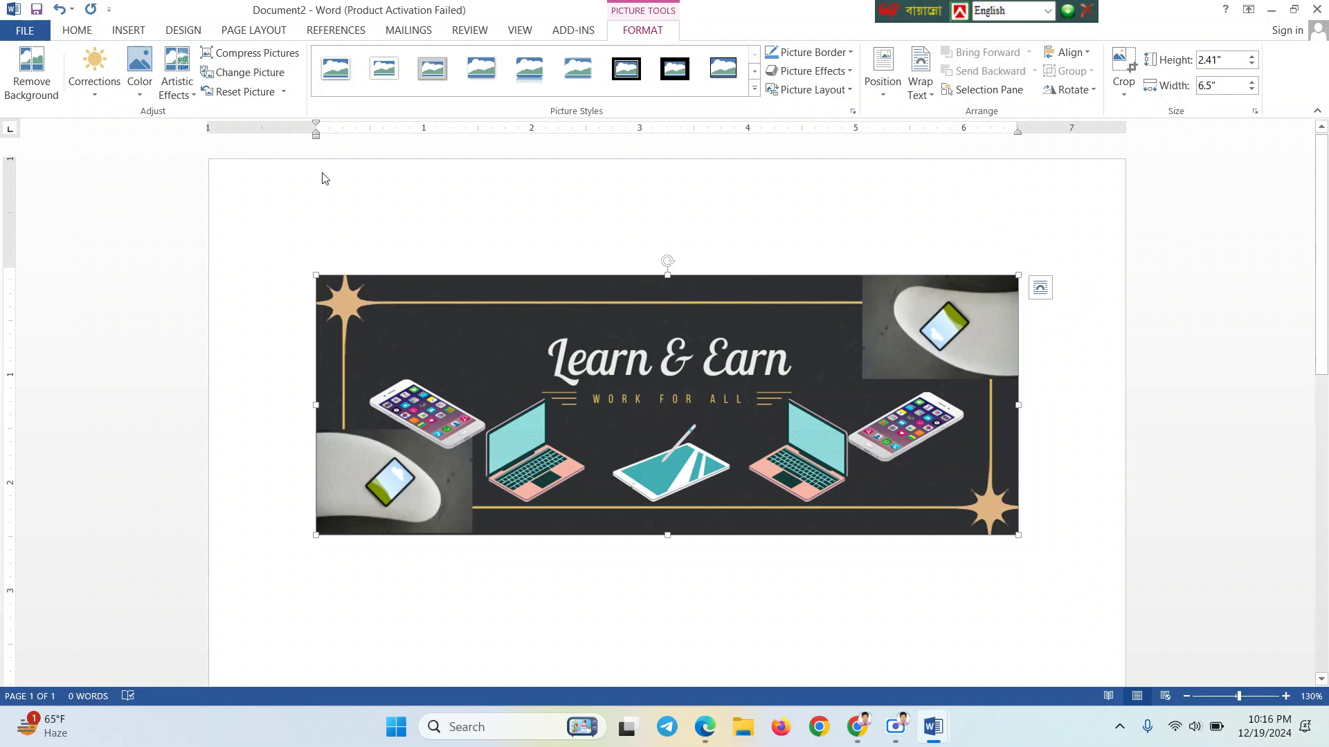
# Shrink the picture proportionally to about 1.42 inches high and 3.83 inches wide, and try to move it while in line with text
pyautogui.moveTo(519, 304); pyautogui.dragTo(492, 283)
pyautogui.moveTo(1016, 537); pyautogui.dragTo(730, 428)
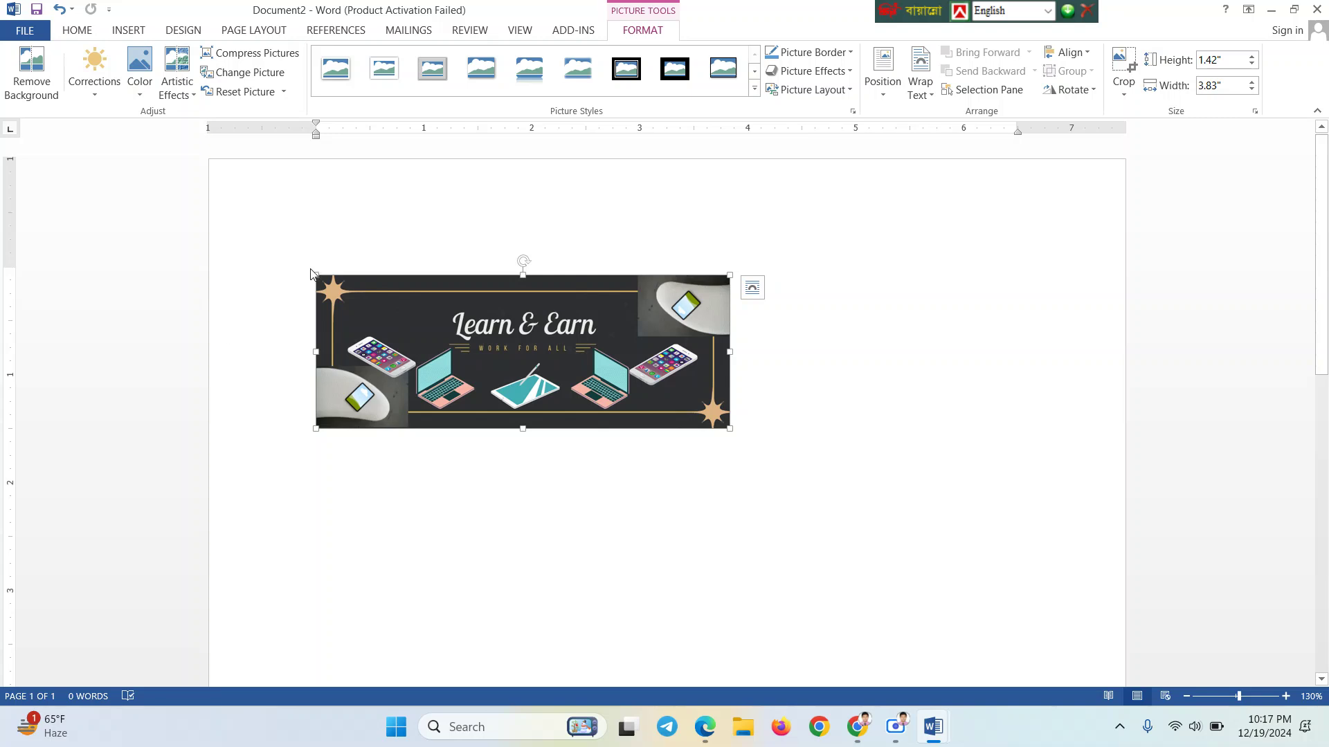
pyautogui.moveTo(320, 276); pyautogui.dragTo(409, 269)
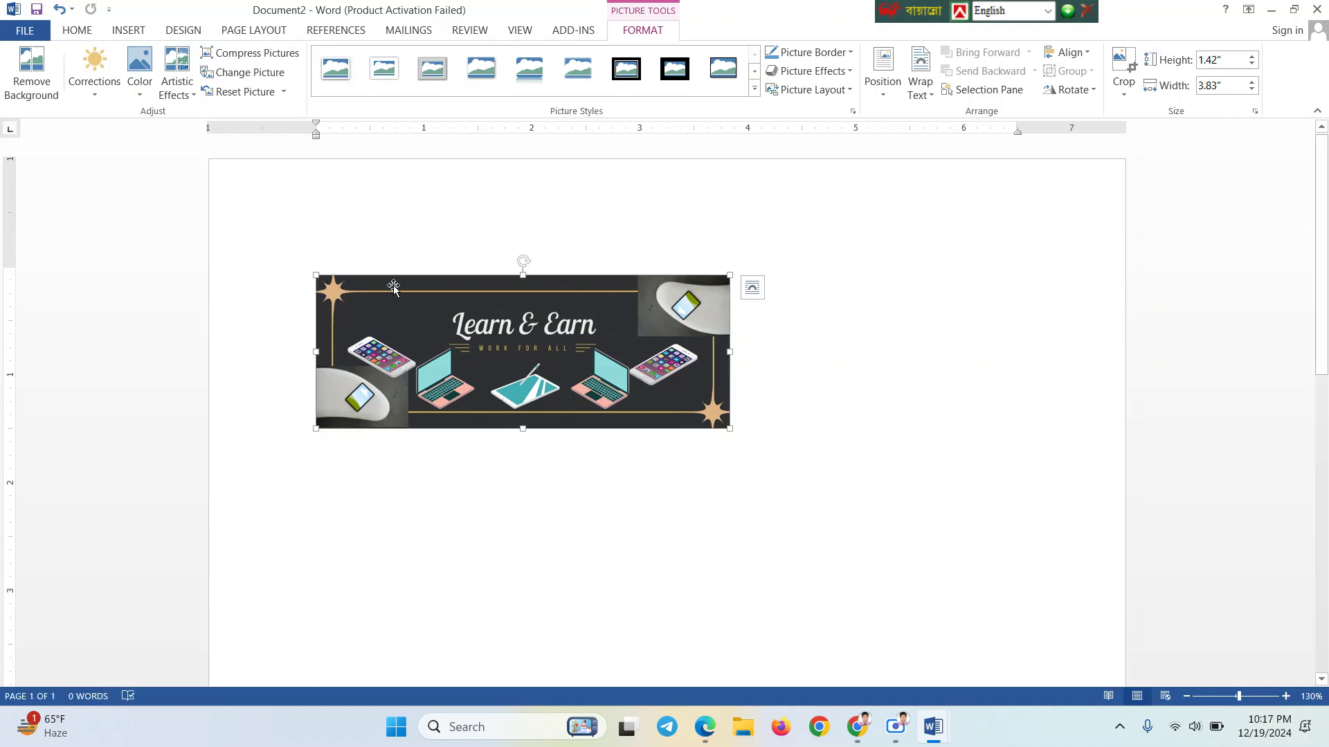
# Set the picture's text wrapping to Behind Text and move it about 1 inch to the right on the page
pyautogui.click(753, 289)
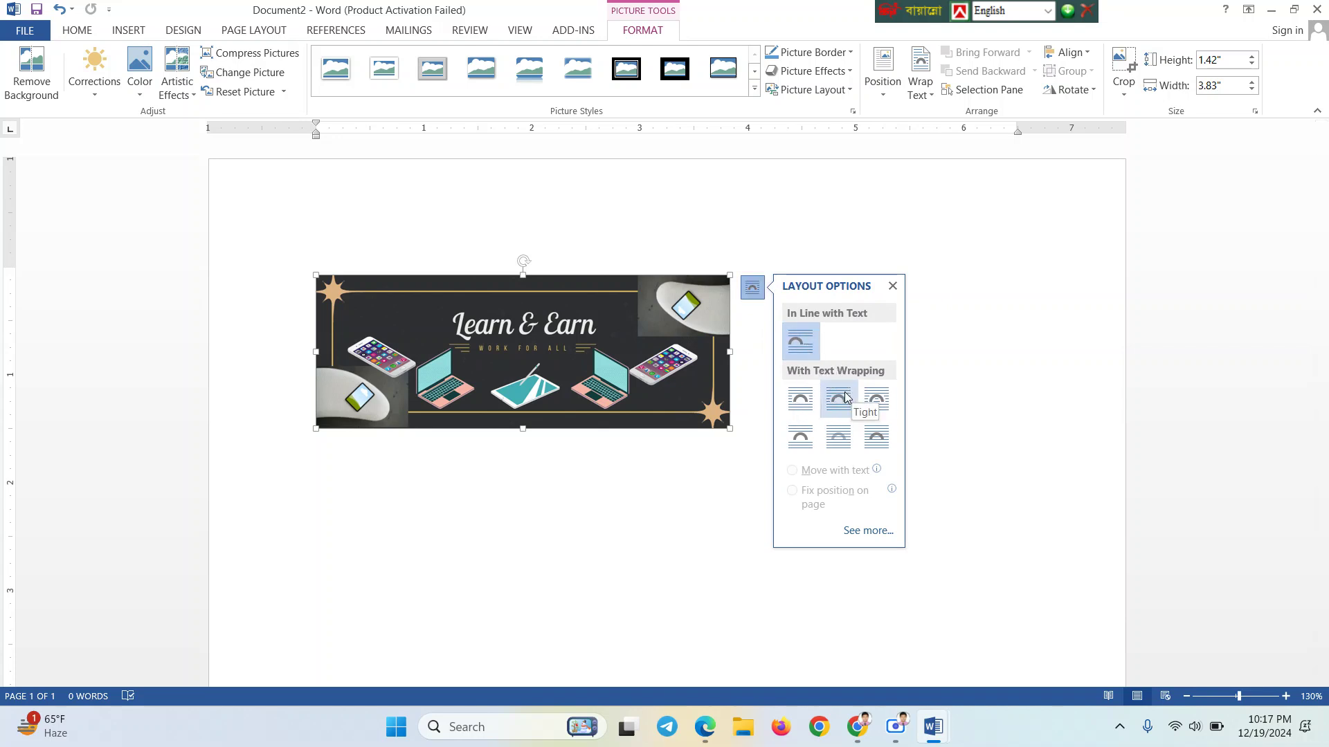
pyautogui.click(851, 443)
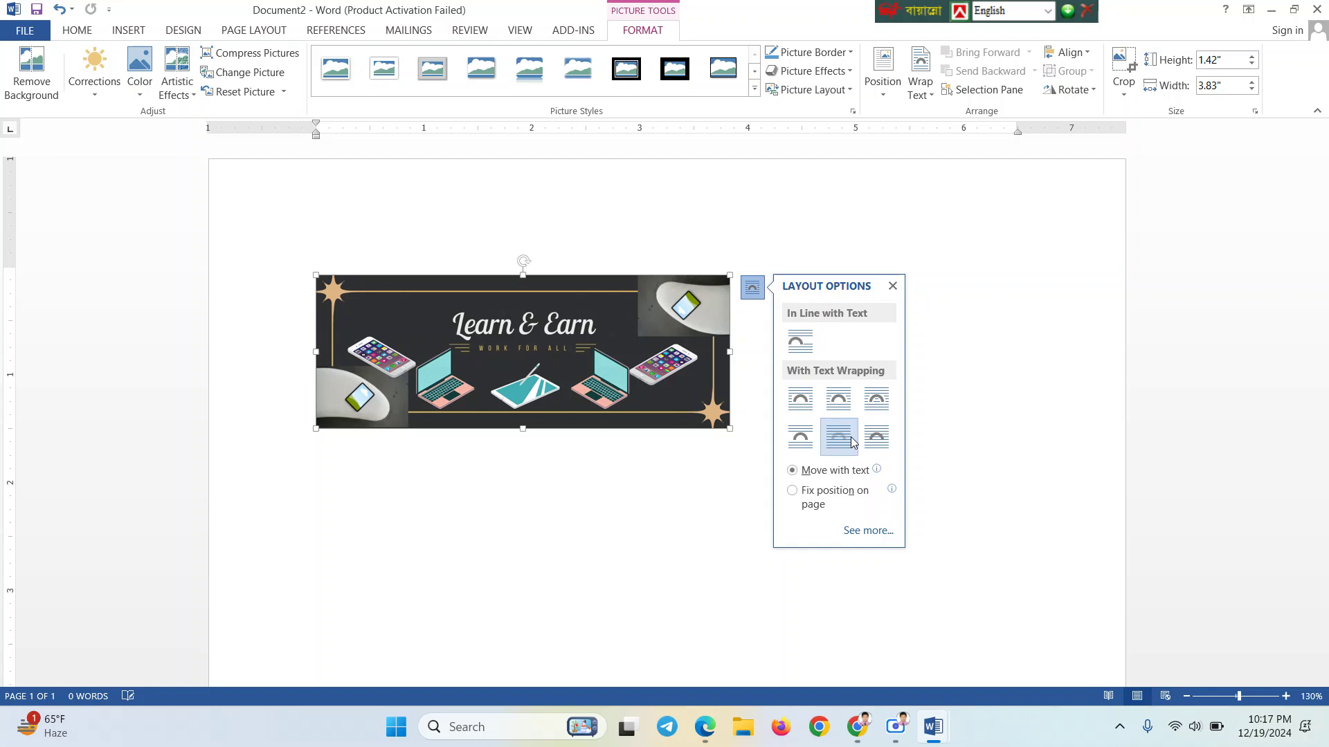
pyautogui.moveTo(641, 345); pyautogui.dragTo(753, 353)
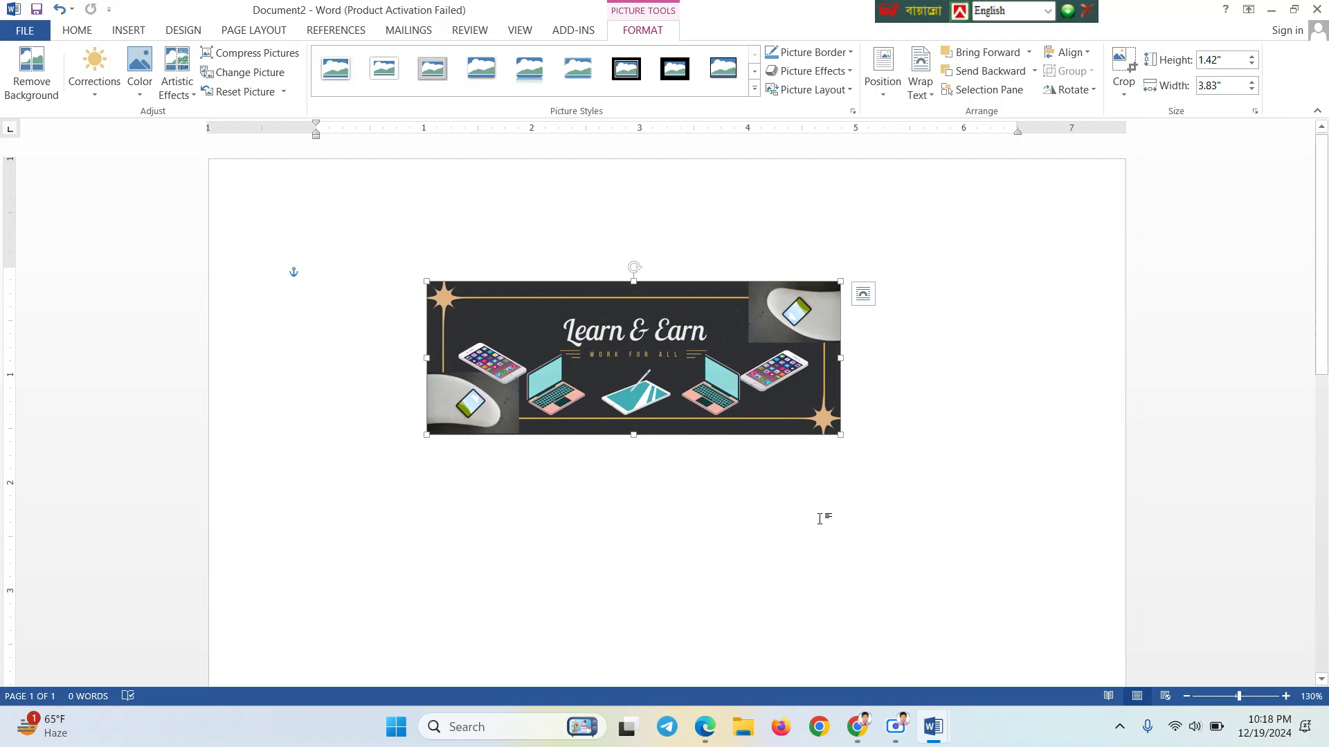
# Switch to Chrome and search Google Images for flower
pyautogui.moveTo(872, 724)
pyautogui.click(819, 676)
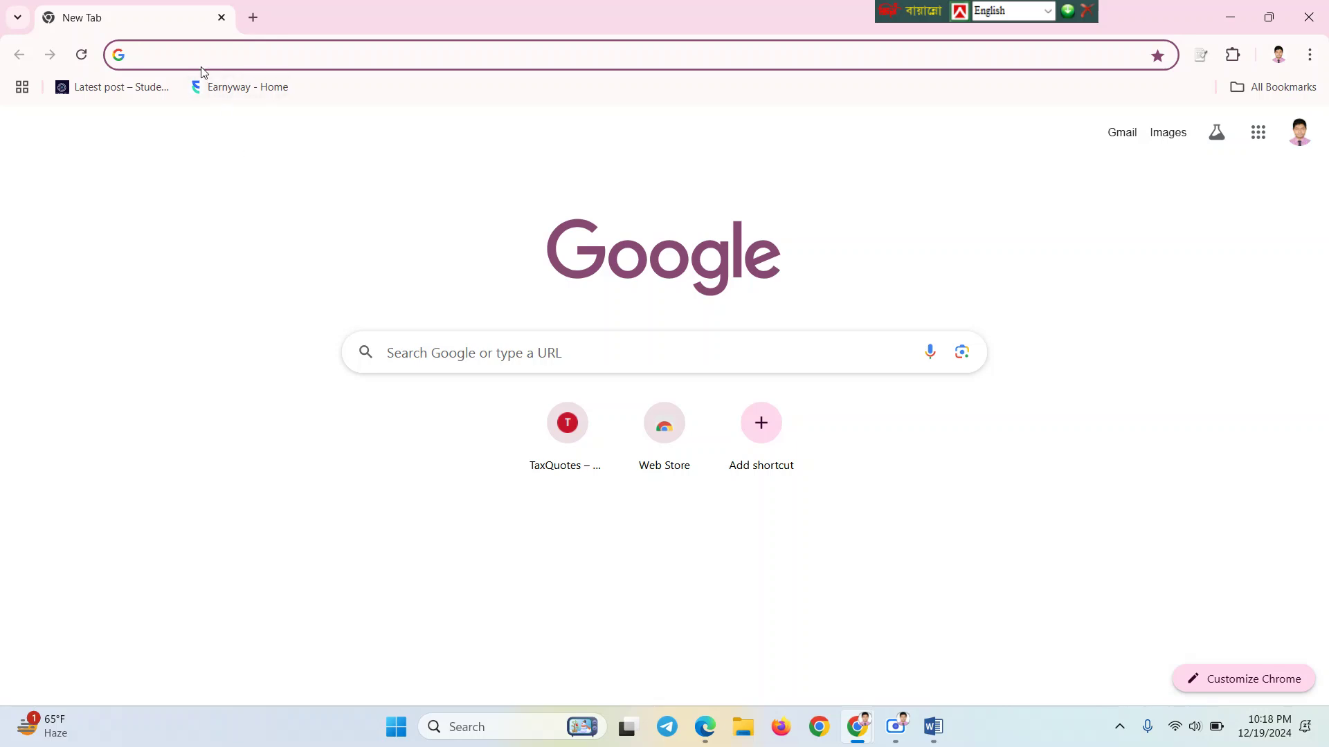
pyautogui.write('flo')
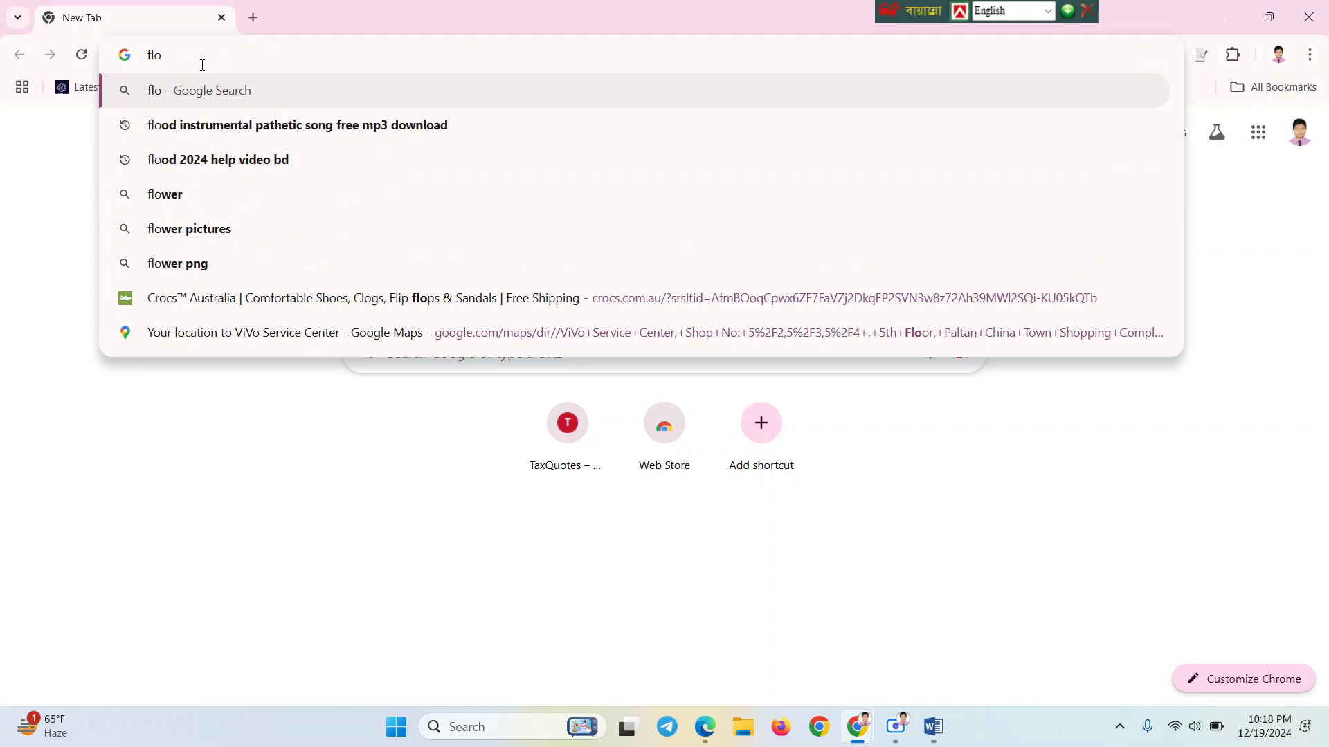
pyautogui.write('wer')
pyautogui.press('Return')
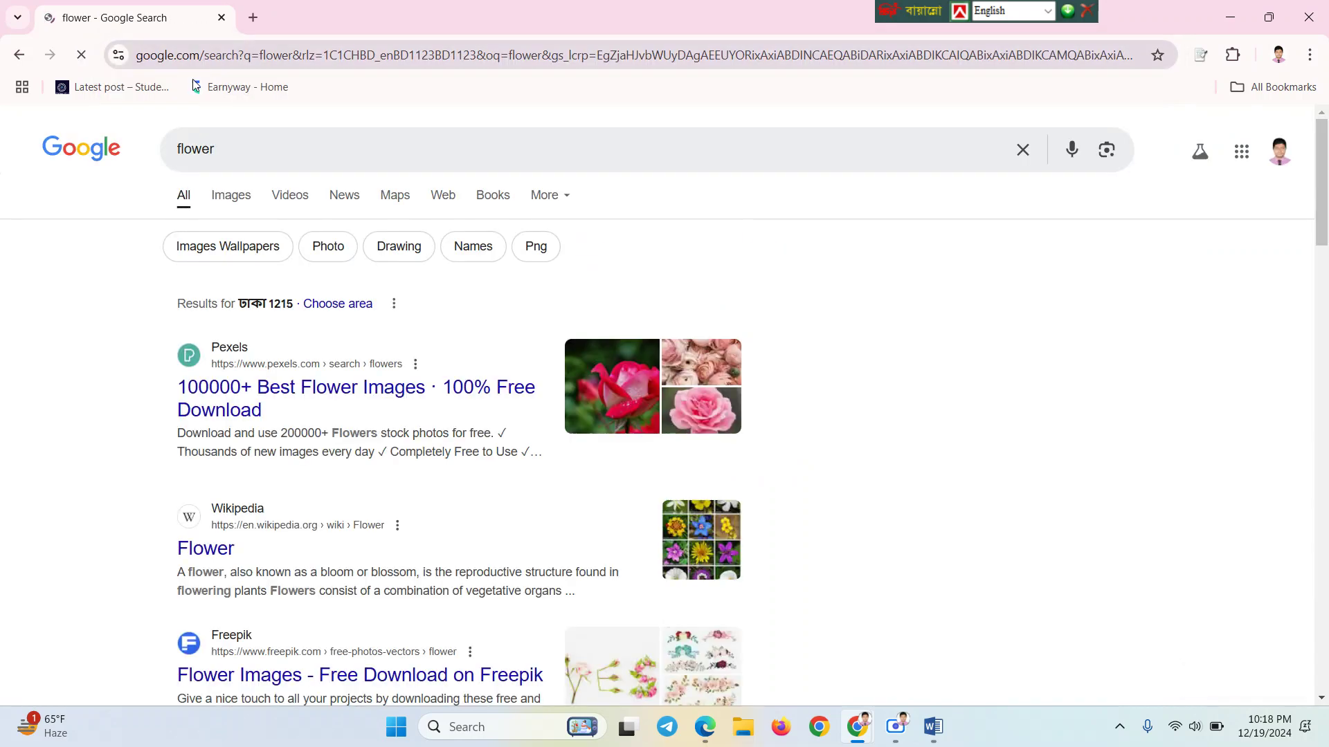
pyautogui.click(229, 196)
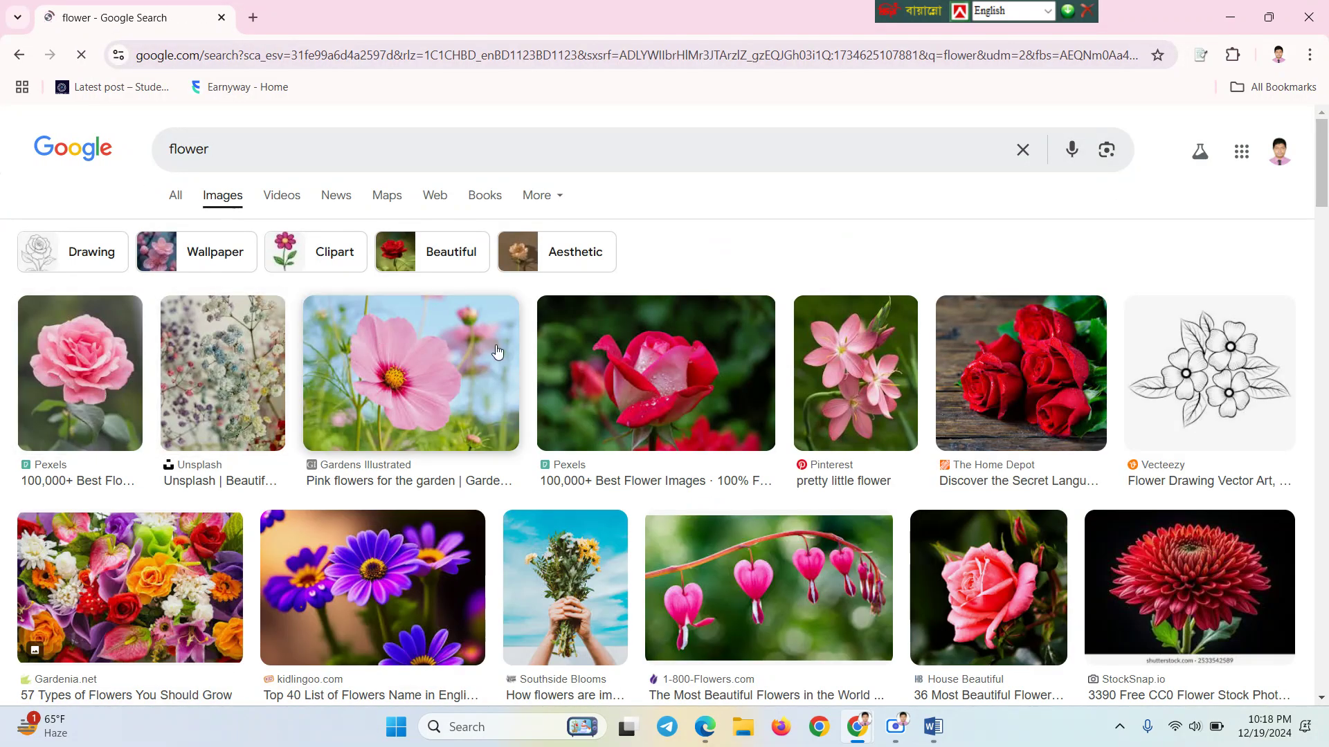
pyautogui.click(423, 382)
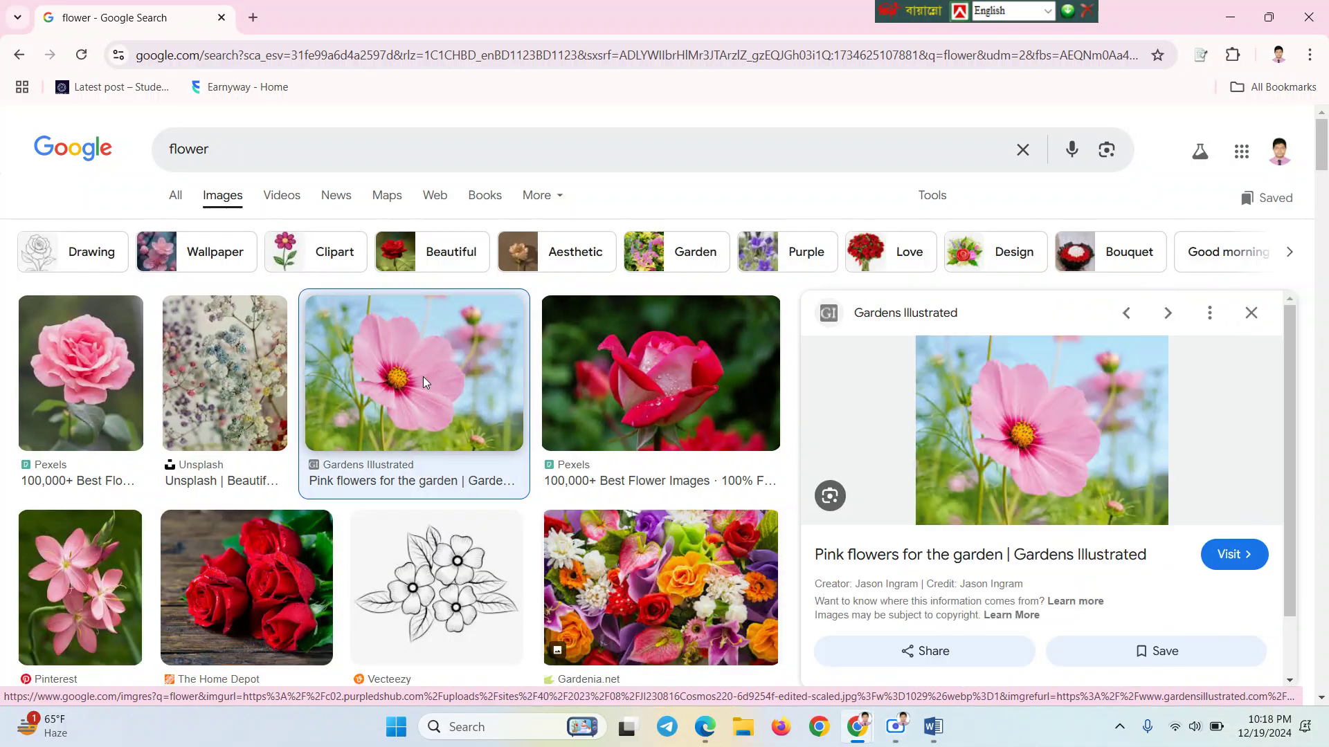
pyautogui.rightClick(1024, 446)
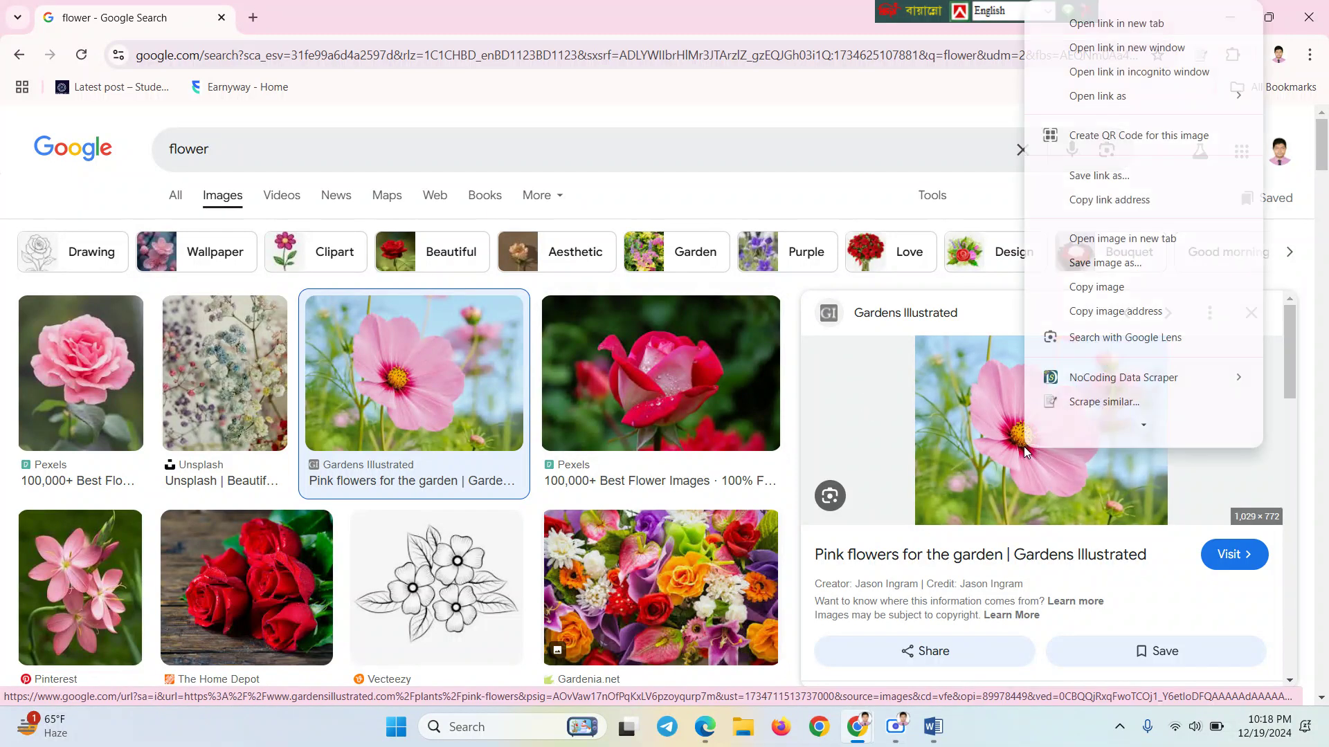
pyautogui.click(1105, 272)
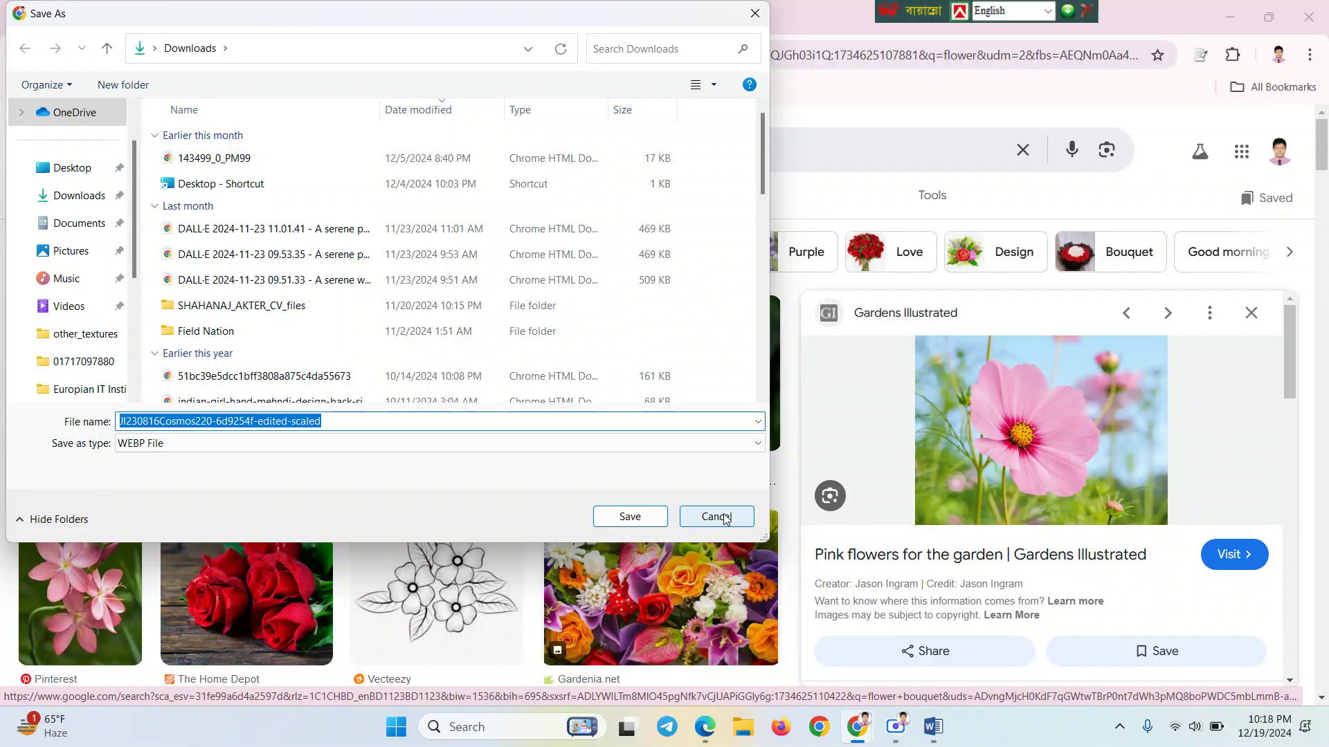
pyautogui.click(712, 517)
pyautogui.scroll(-1, 422, 564)
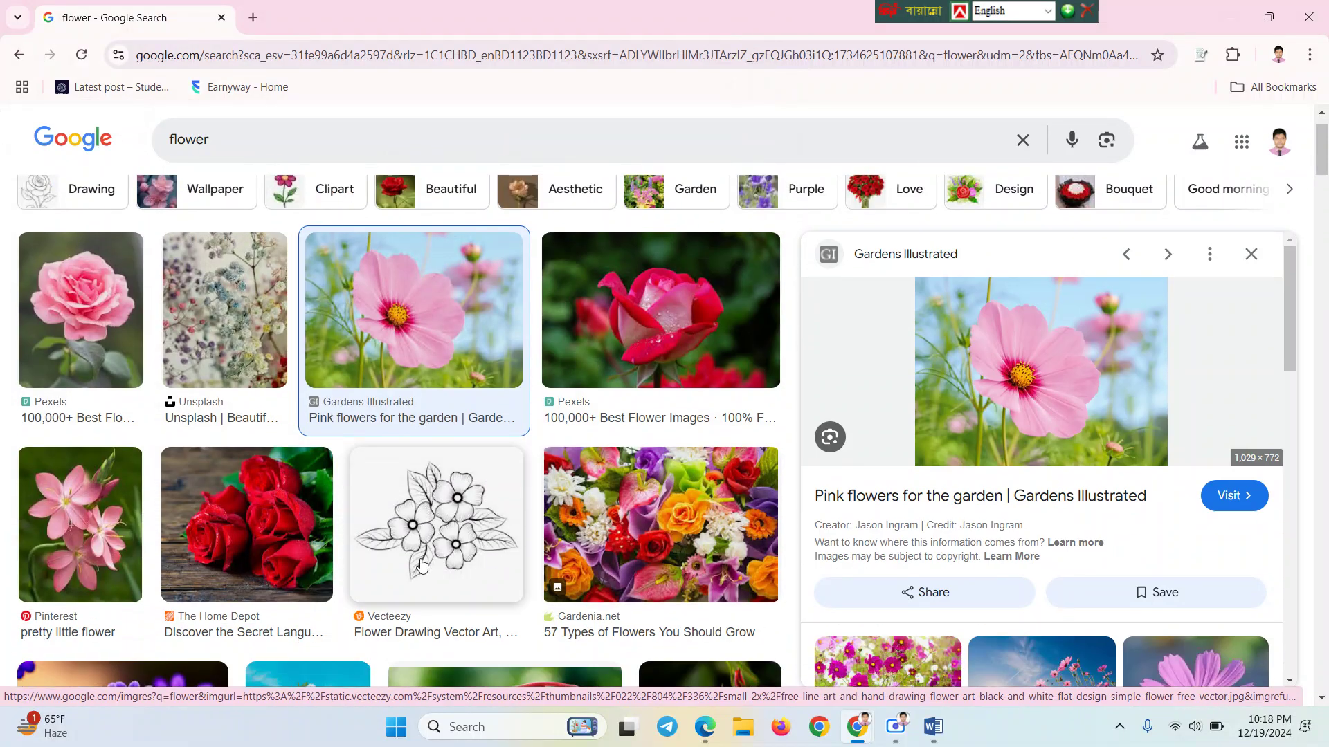
pyautogui.click(1252, 250)
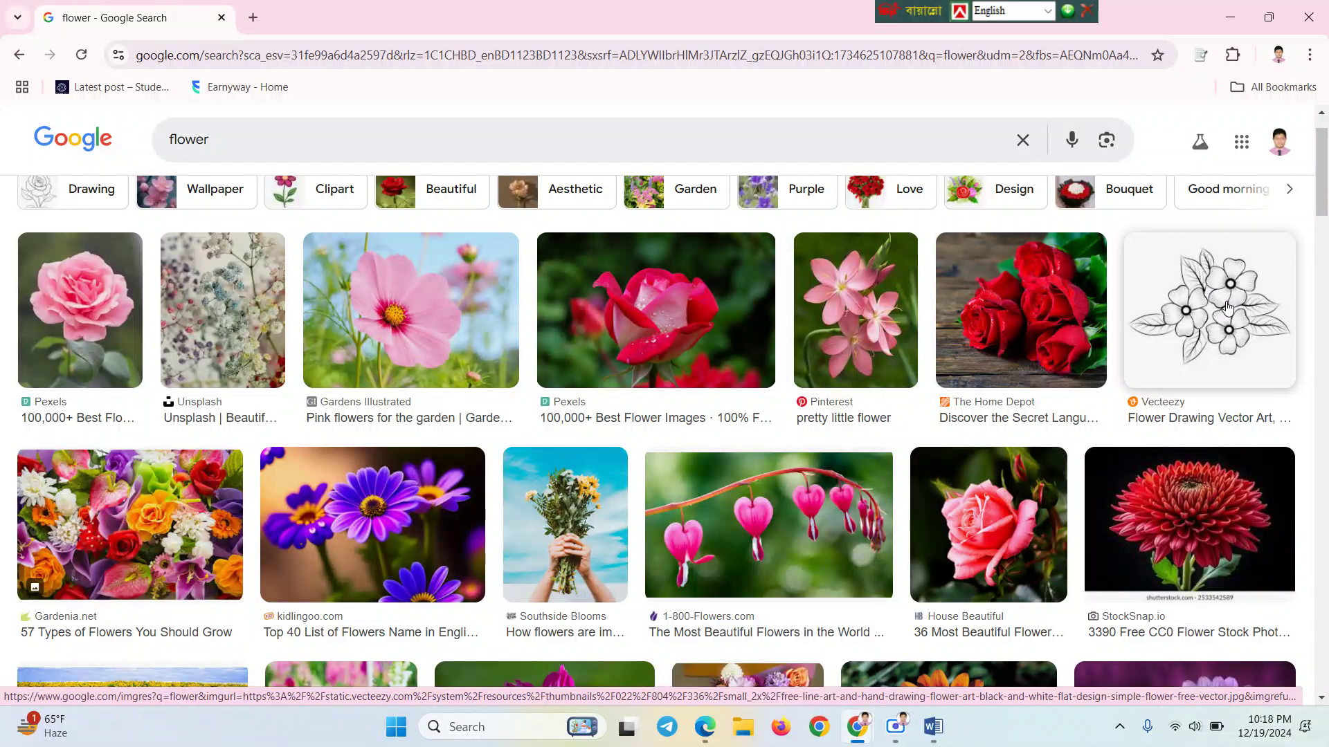
# Open the Vecteezy flower drawing result and its peony line-art illustration page, dismissing the promotional pop-up
pyautogui.click(1227, 307)
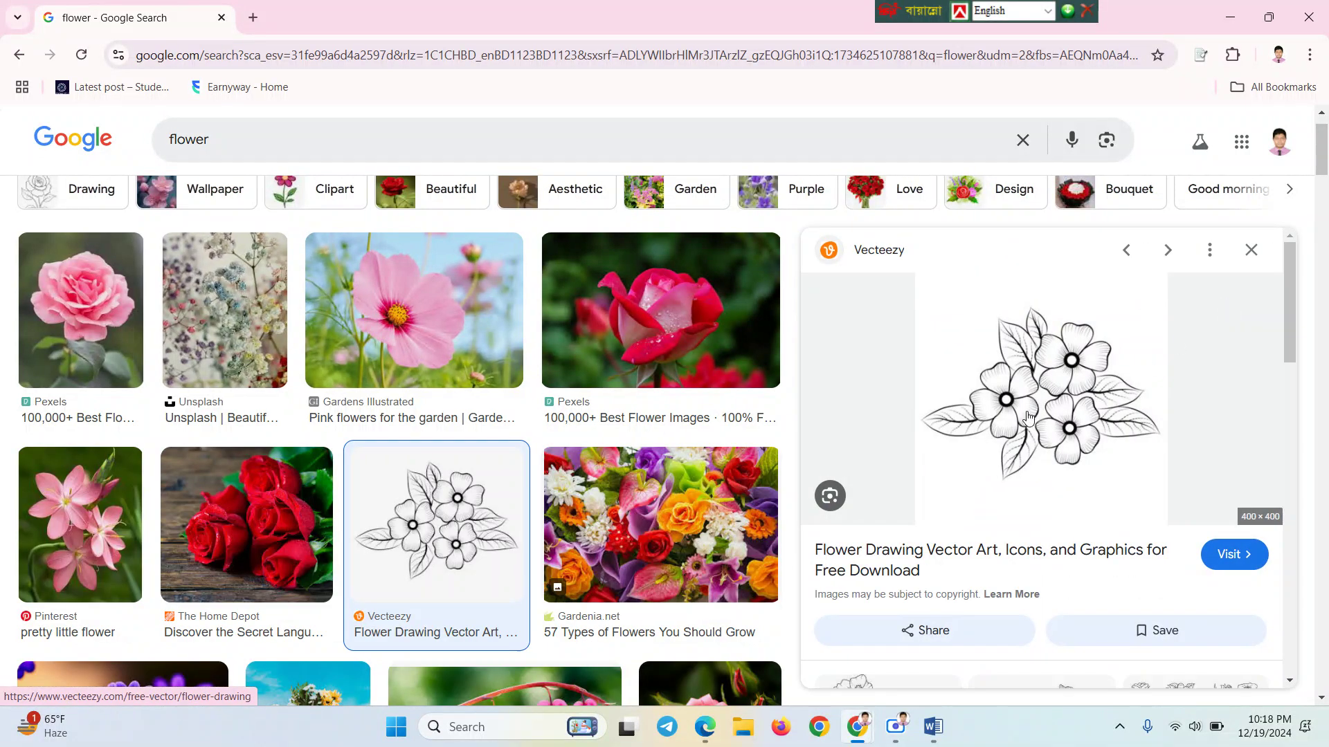
pyautogui.click(1029, 416)
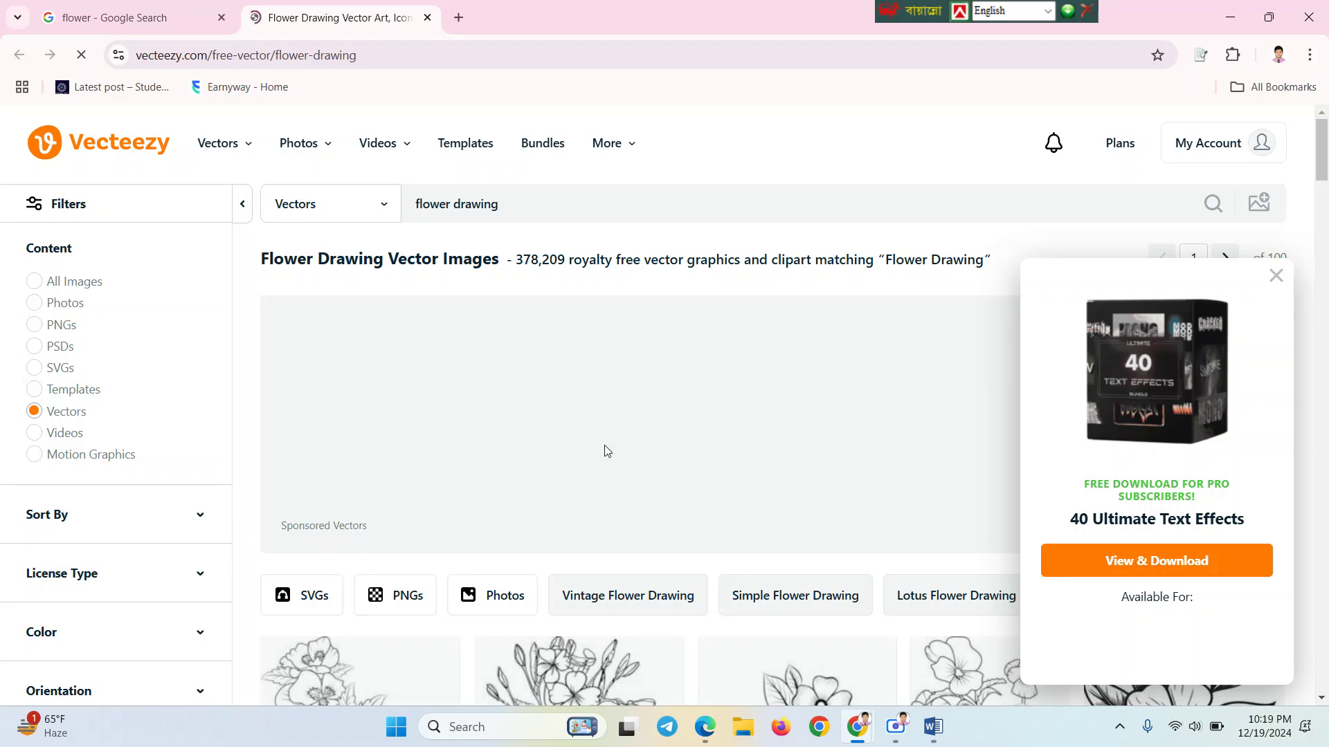
pyautogui.scroll(-1, 608, 451)
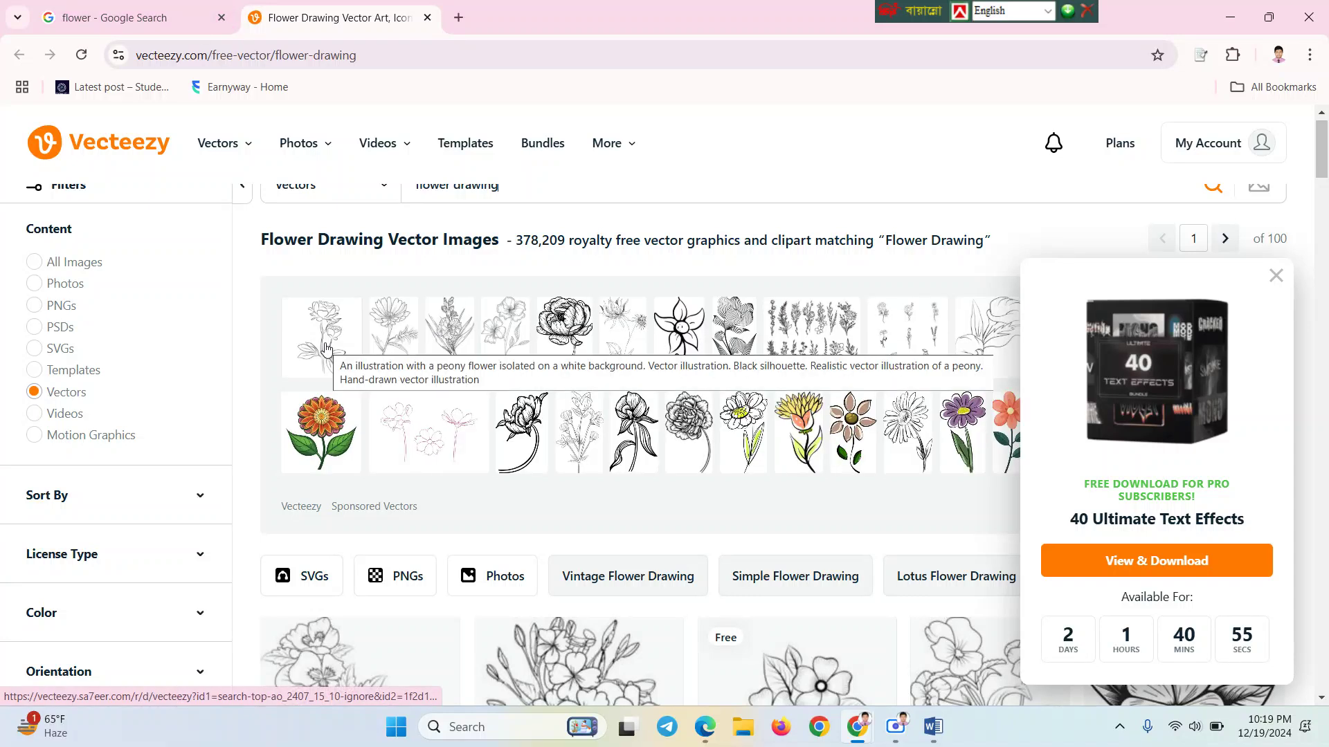
pyautogui.click(326, 348)
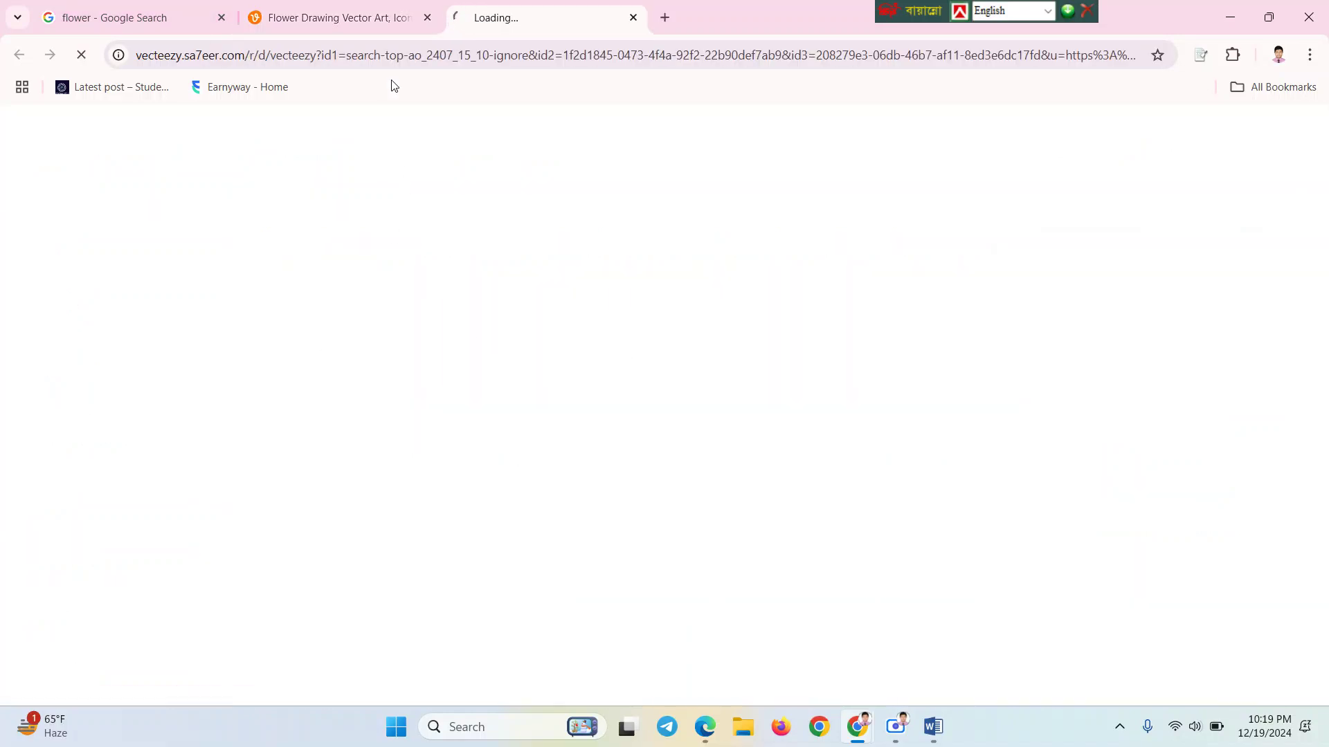
pyautogui.click(366, 20)
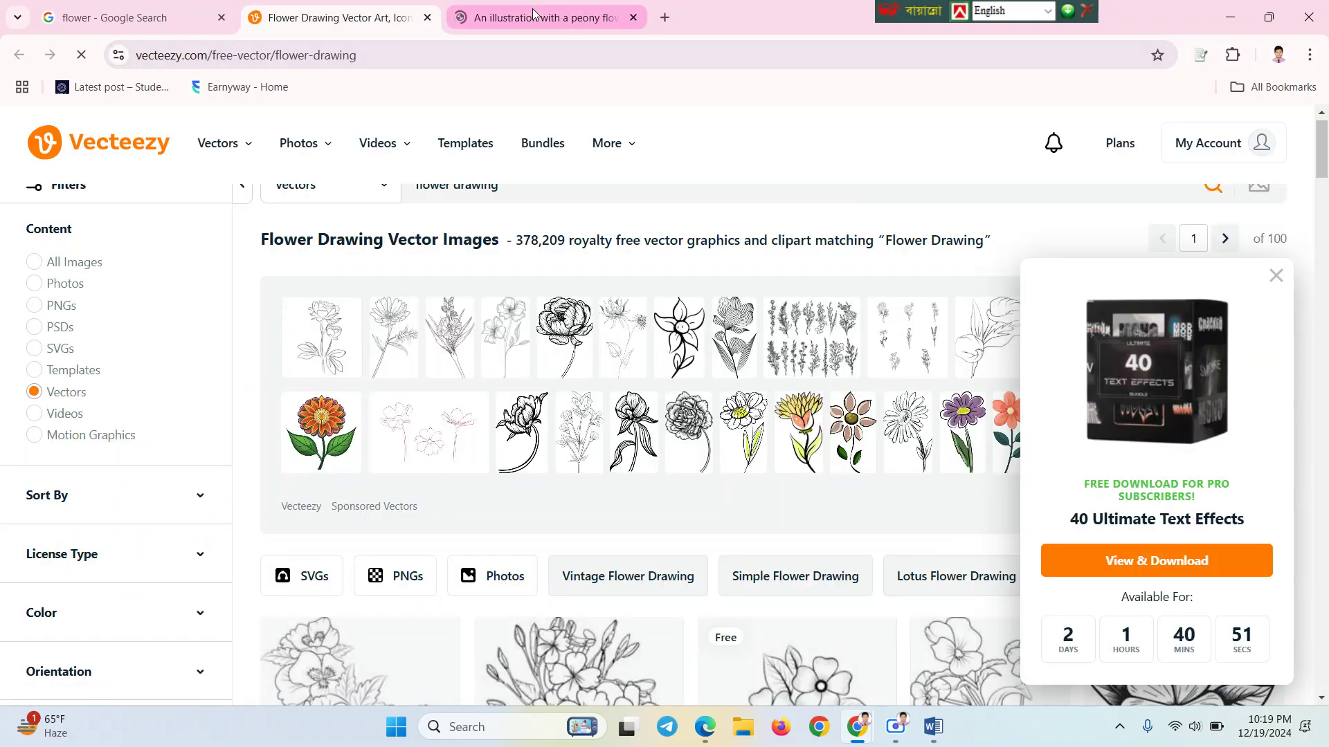
pyautogui.click(533, 14)
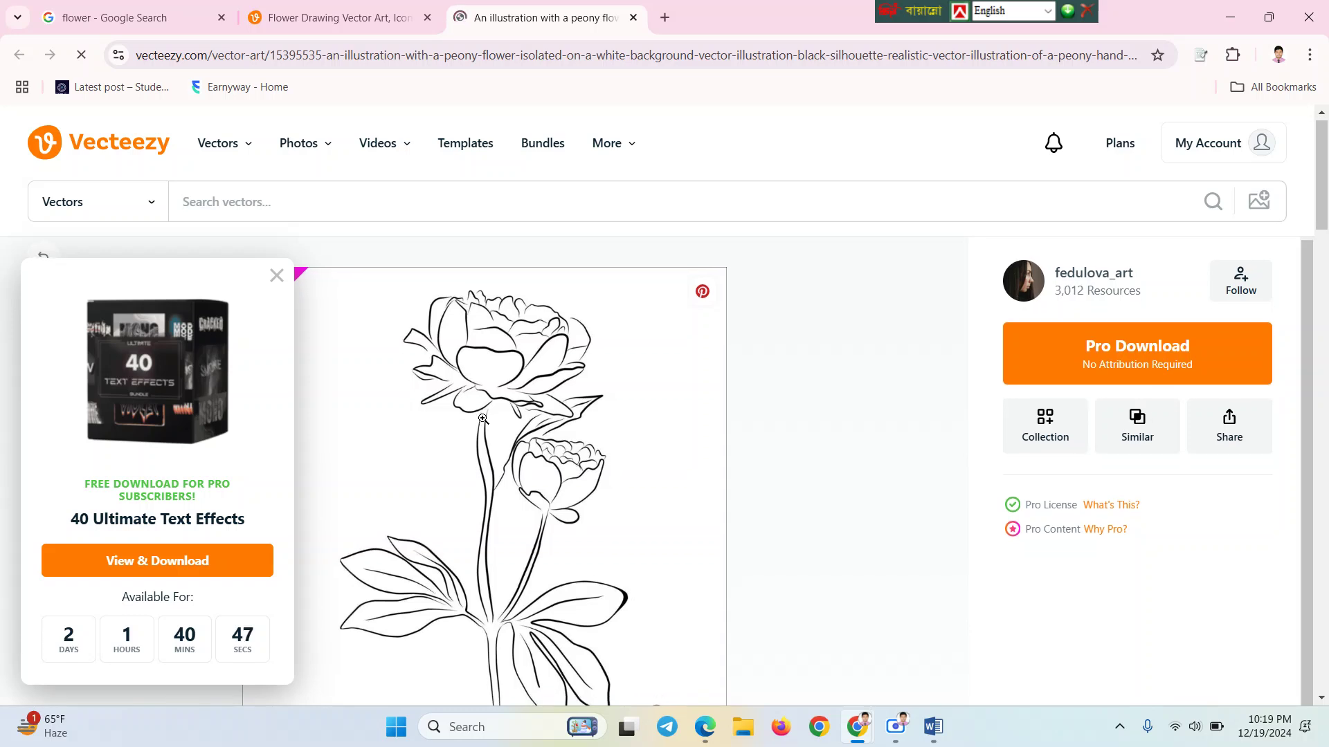
pyautogui.click(276, 276)
pyautogui.scroll(-1, 377, 478)
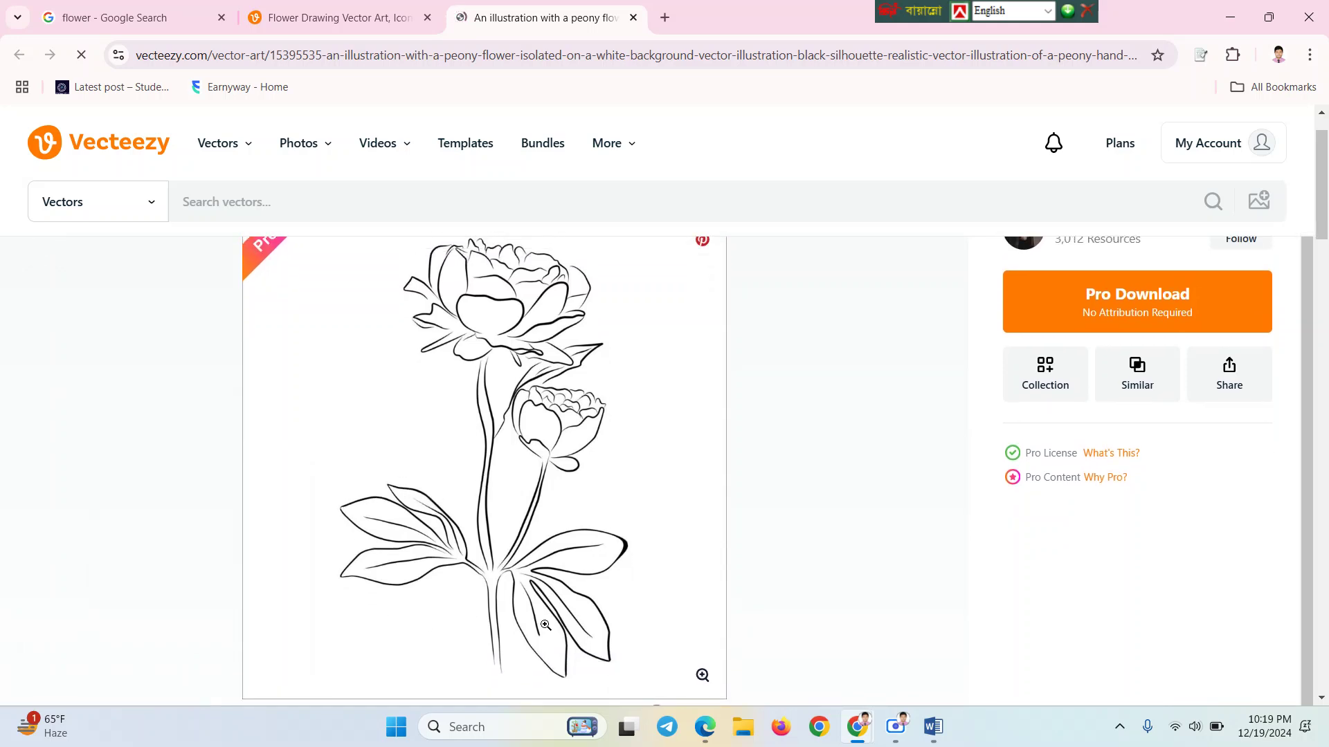
# Open Snipping Tool and capture a rectangular snip of the peony drawing, leaving out the web page around it
pyautogui.click(498, 735)
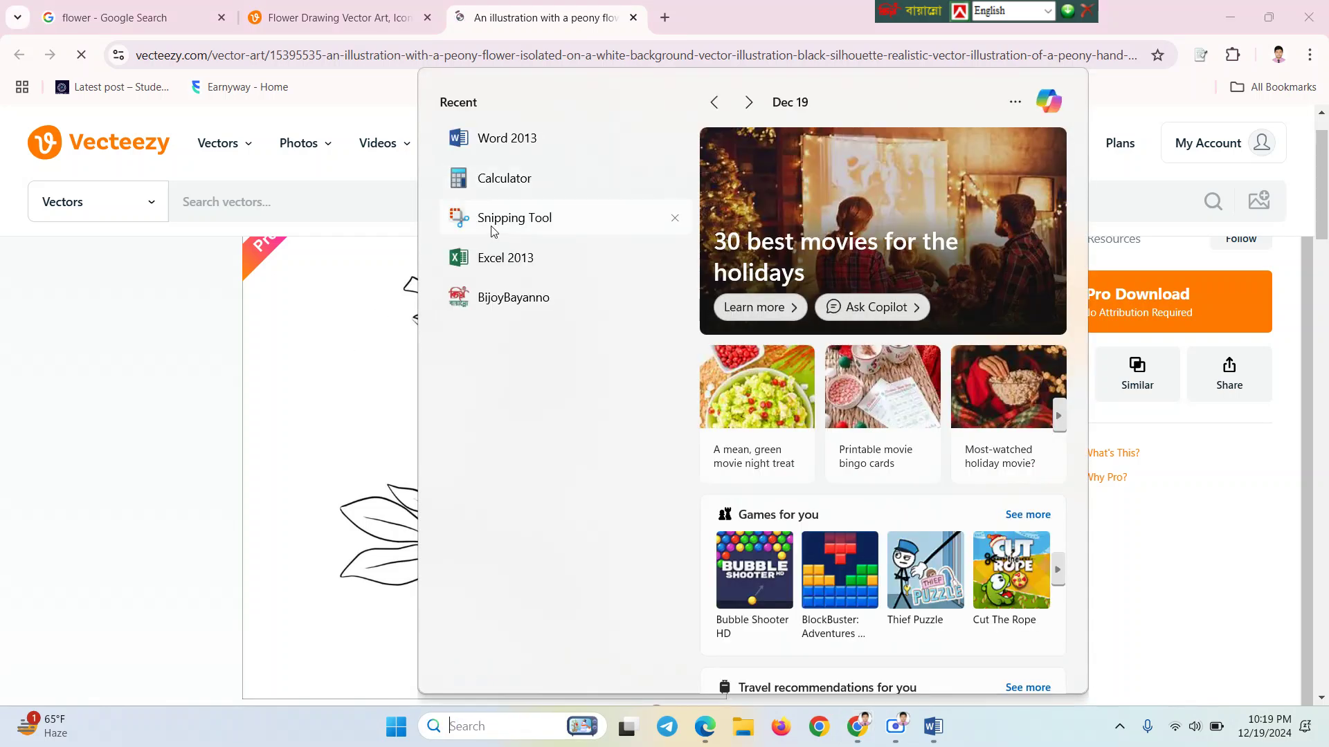
pyautogui.click(493, 219)
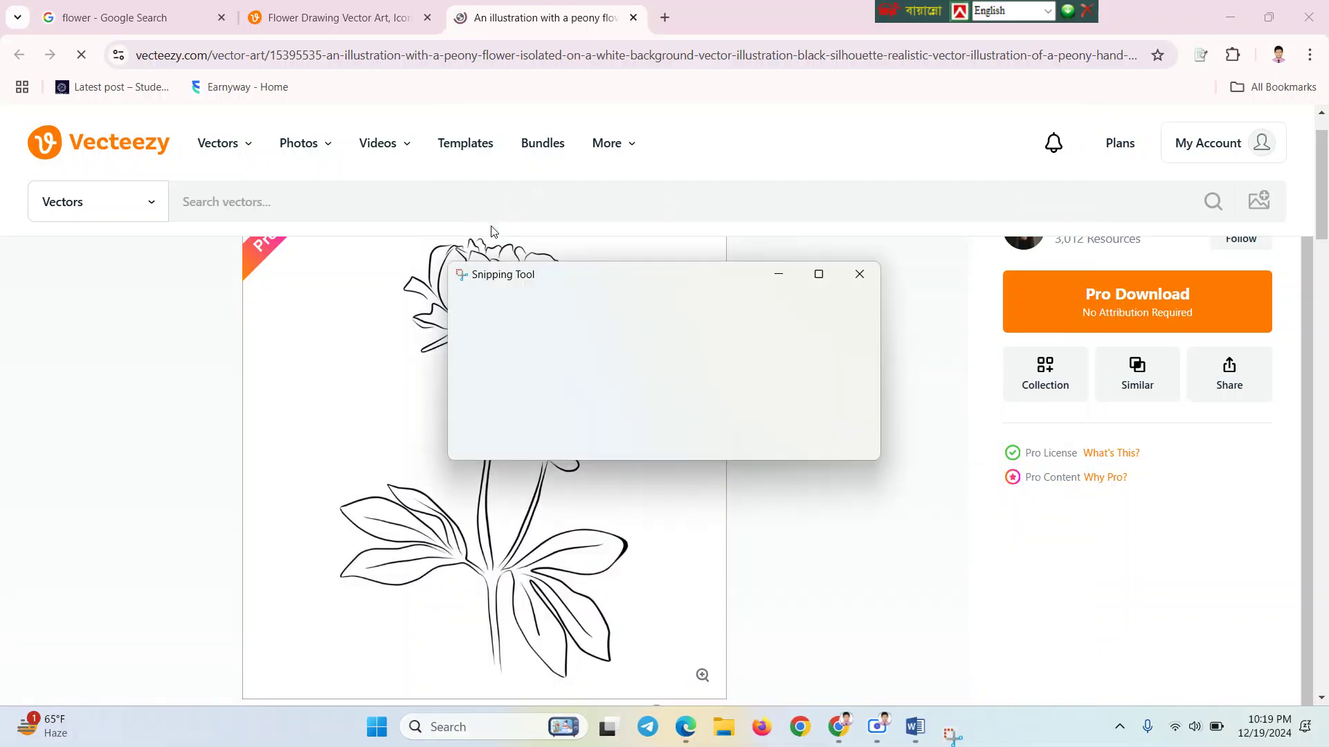
pyautogui.click(500, 310)
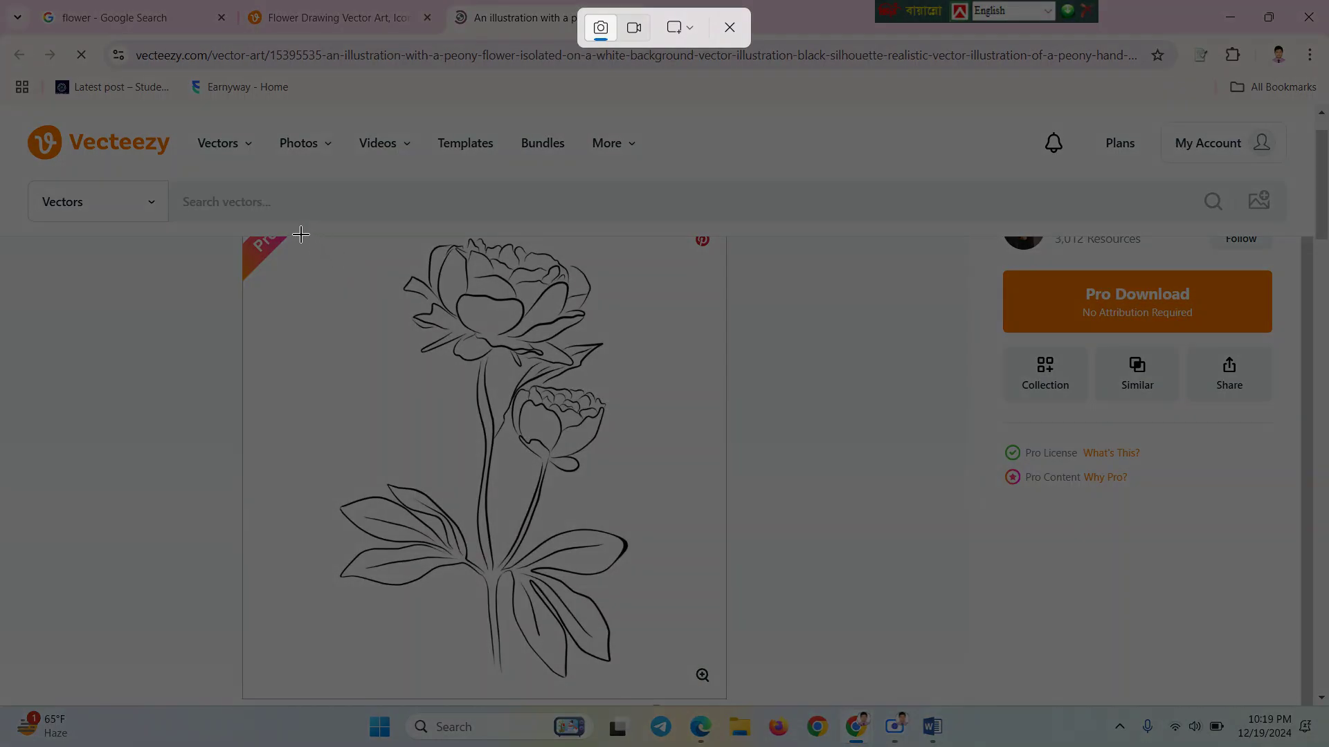
pyautogui.moveTo(300, 235); pyautogui.dragTo(676, 687)
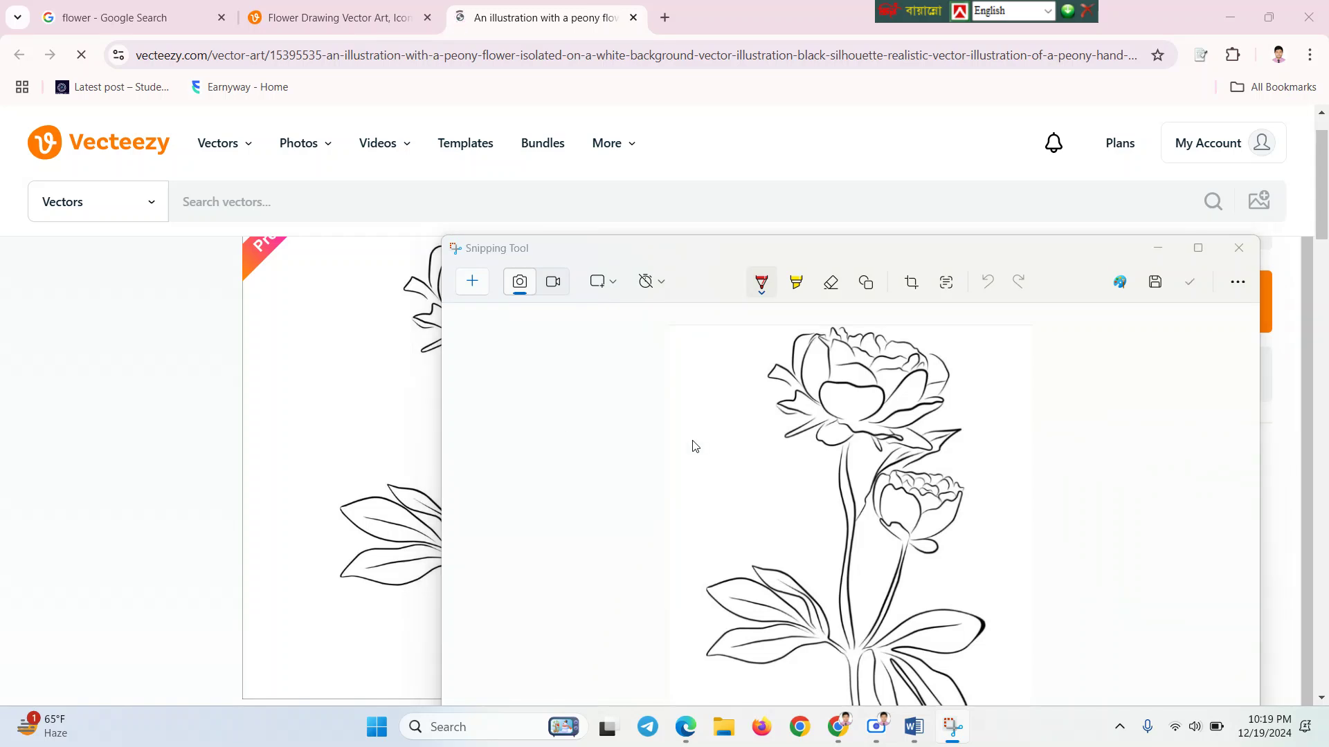
pyautogui.hotkey('ctrl', 's')
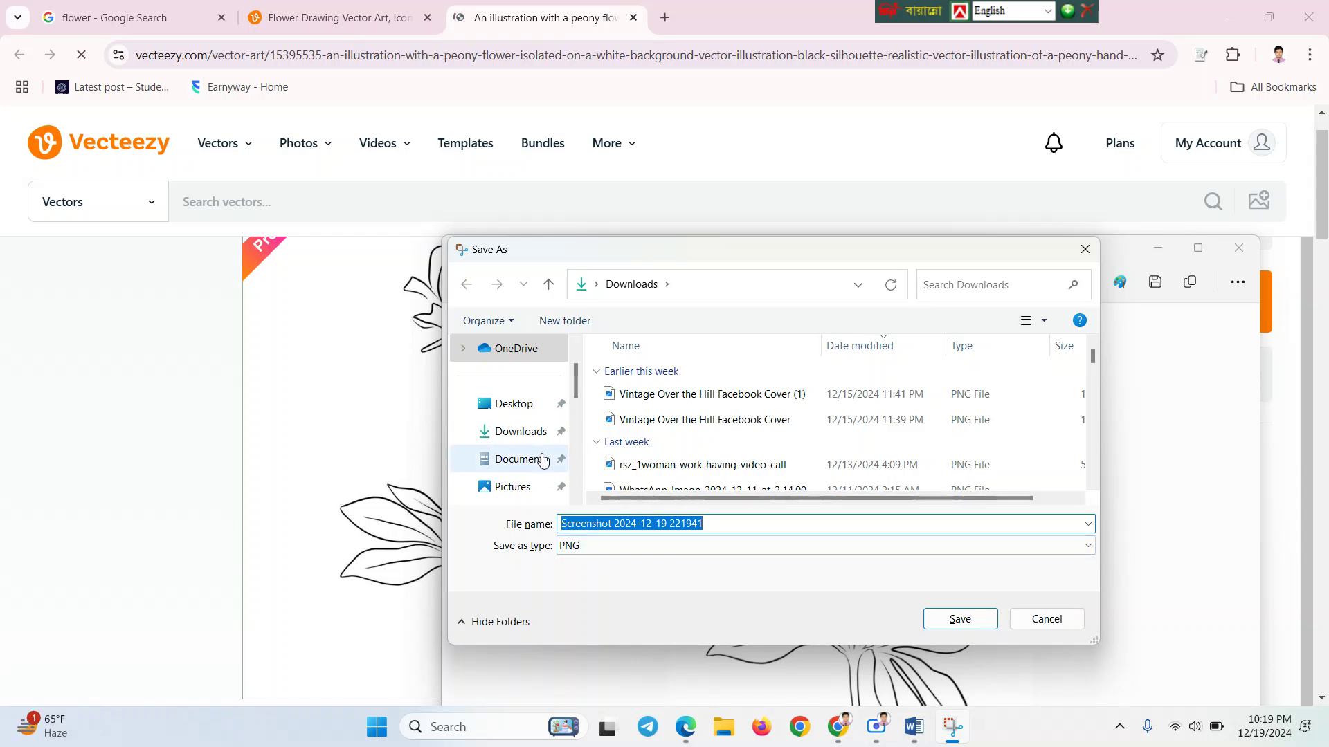
pyautogui.click(526, 435)
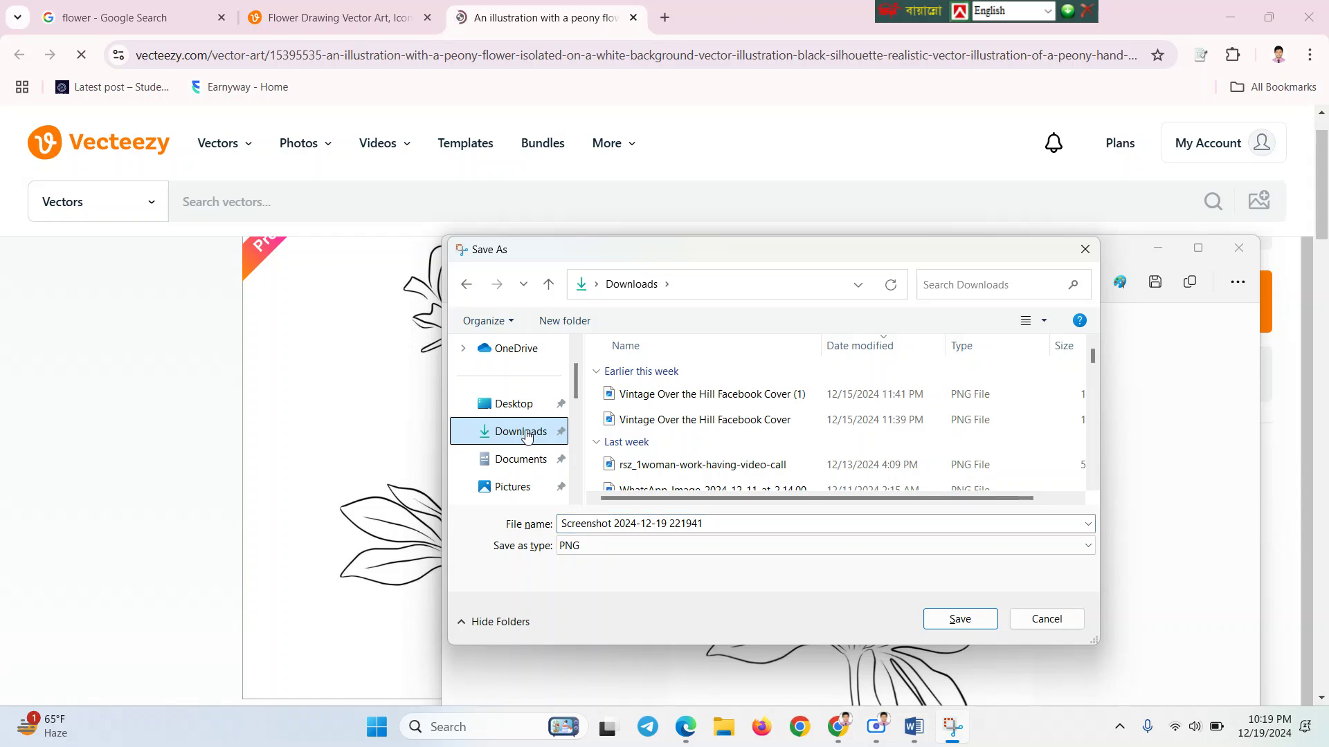
pyautogui.click(718, 525)
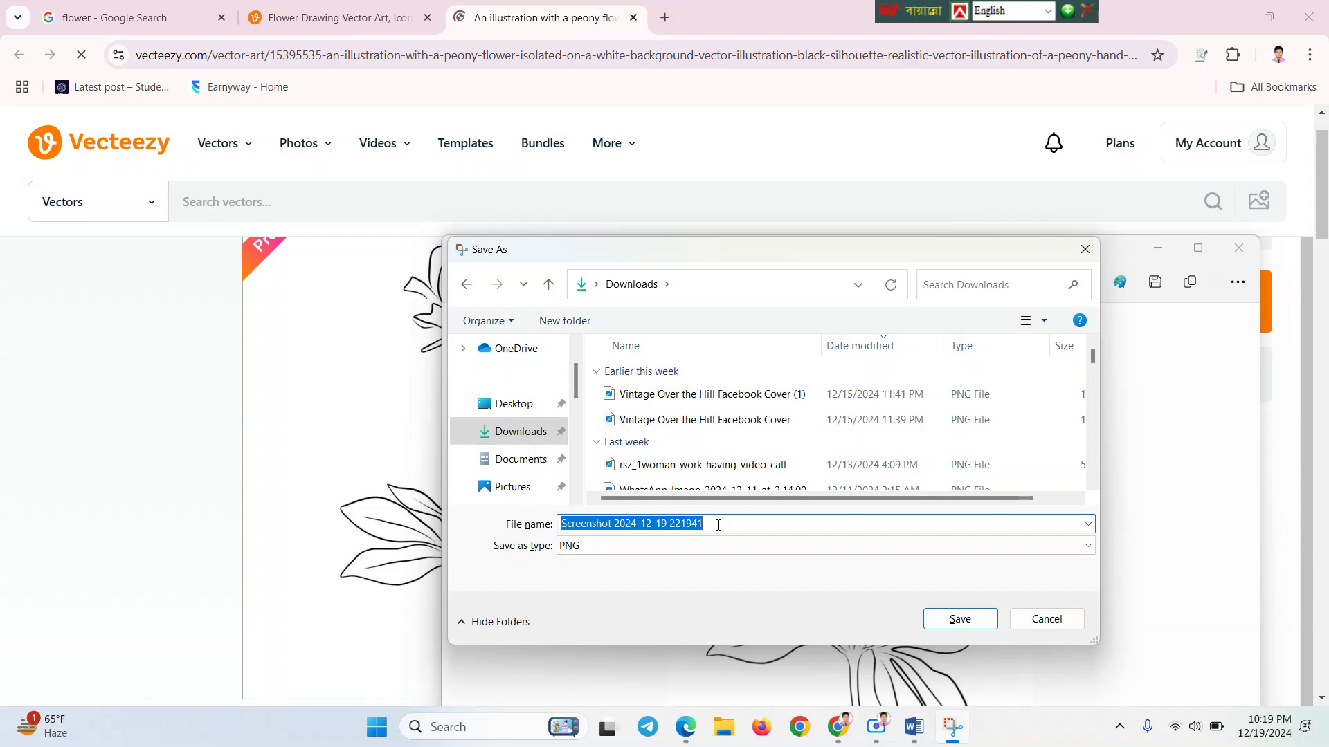
pyautogui.click(955, 623)
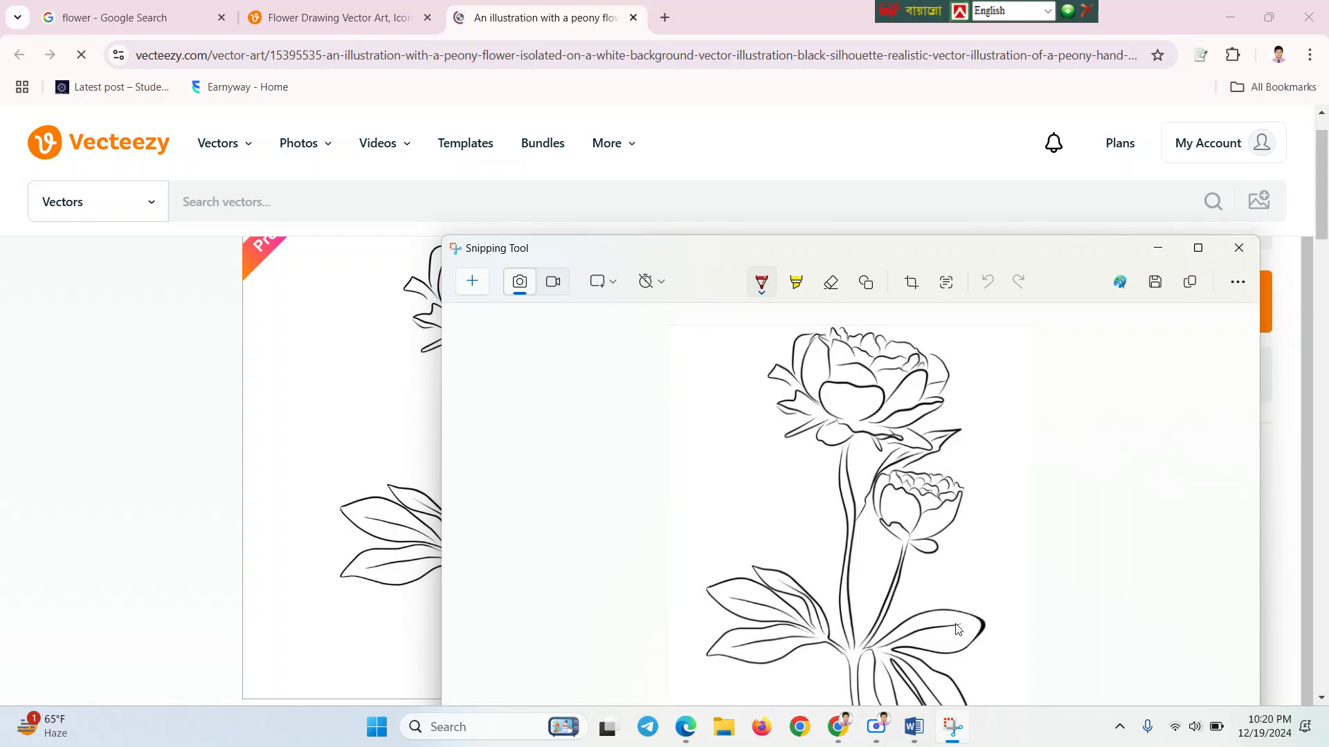
pyautogui.moveTo(913, 727)
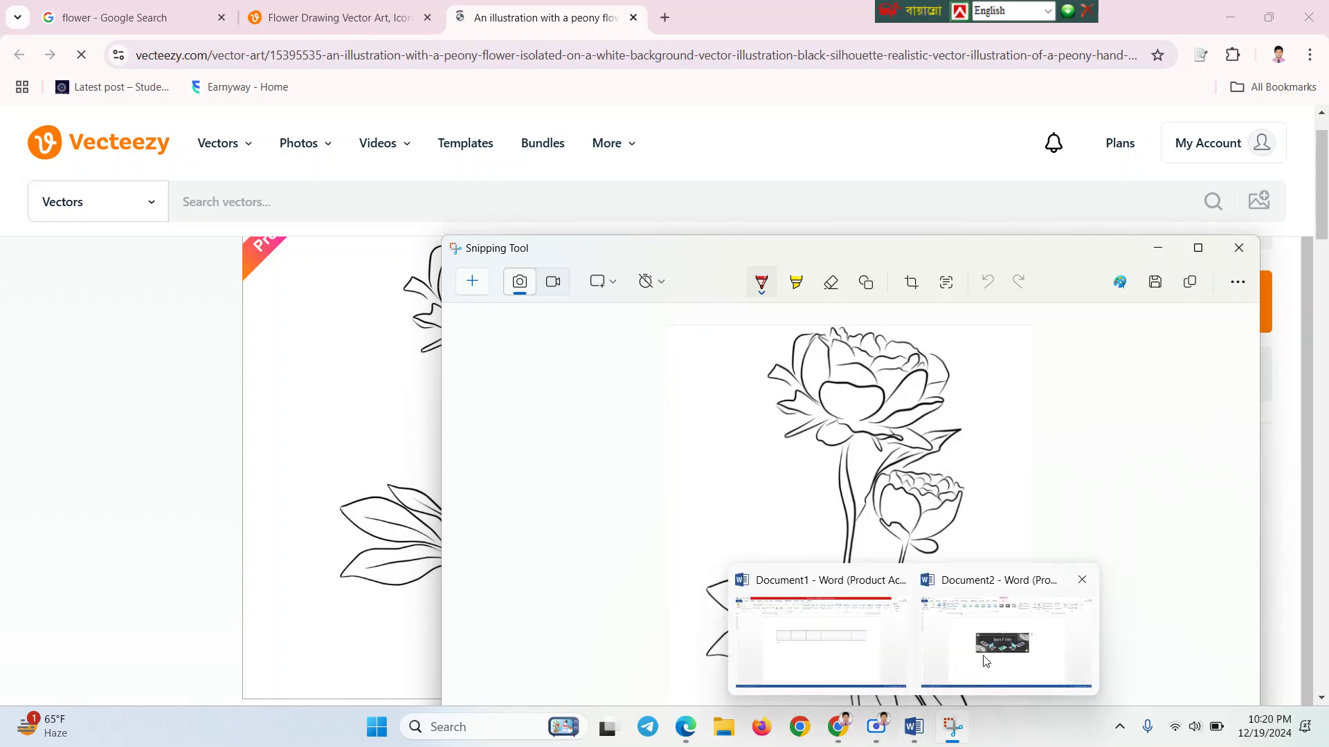
pyautogui.click(985, 661)
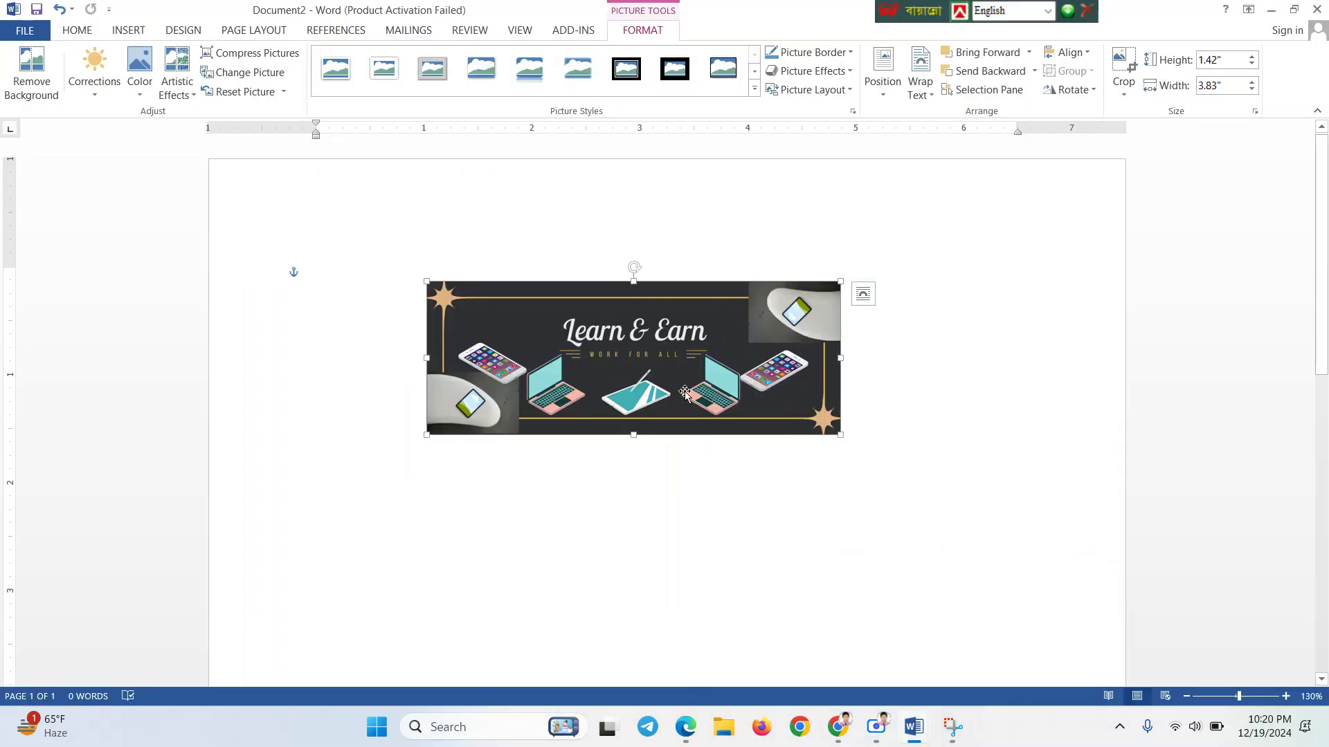
pyautogui.press('Delete')
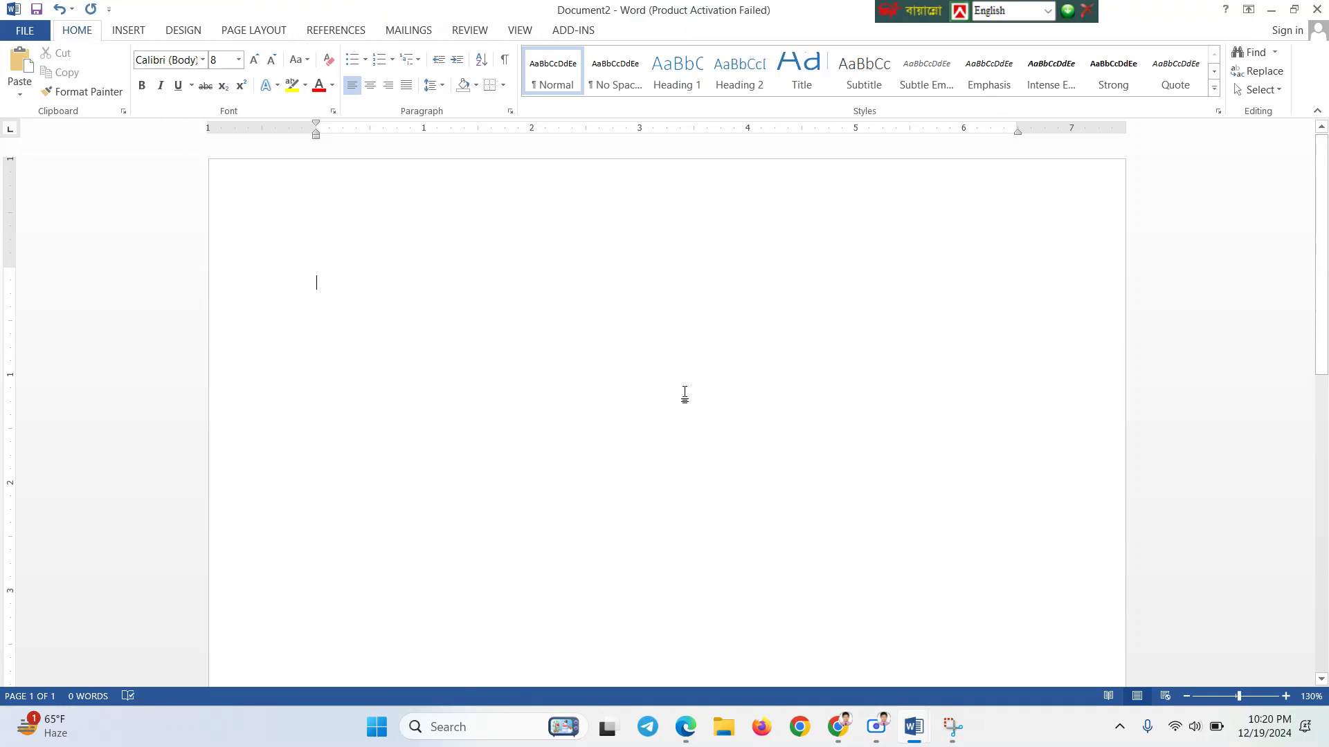
pyautogui.click(138, 34)
pyautogui.click(172, 76)
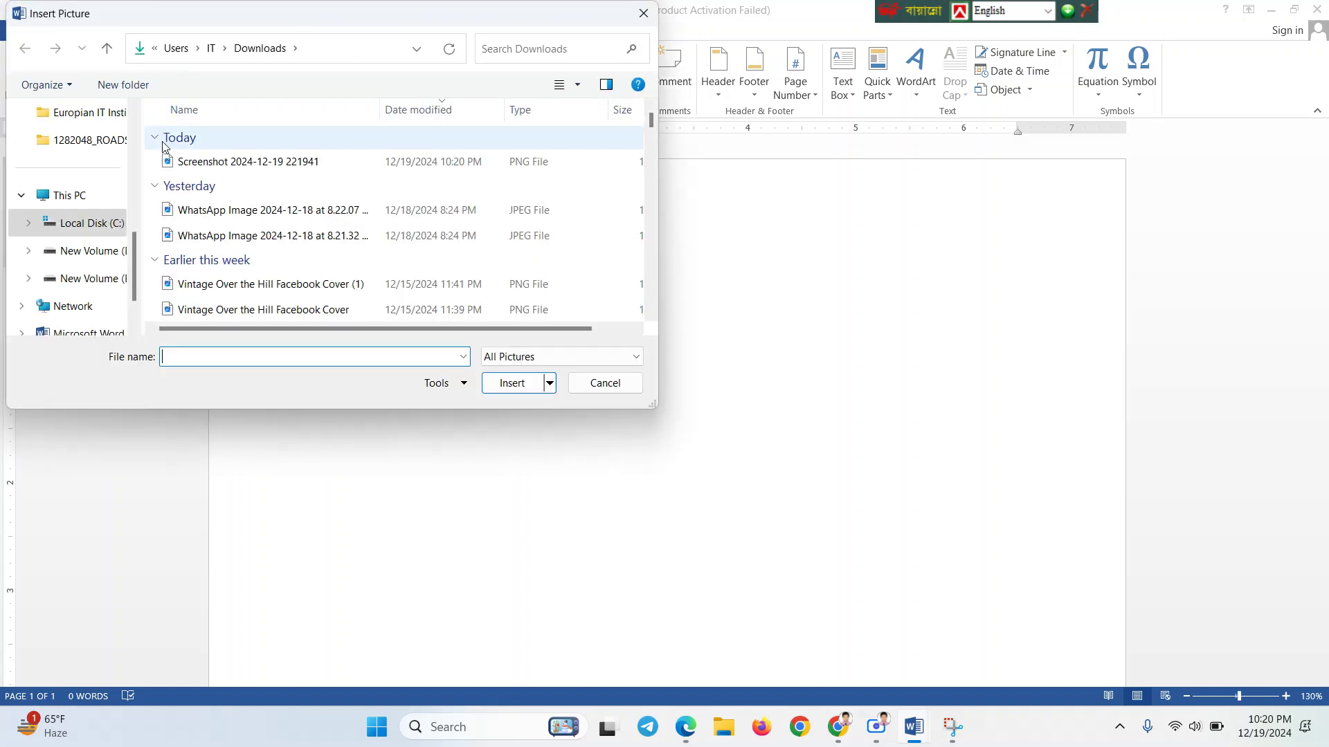
pyautogui.doubleClick(200, 163)
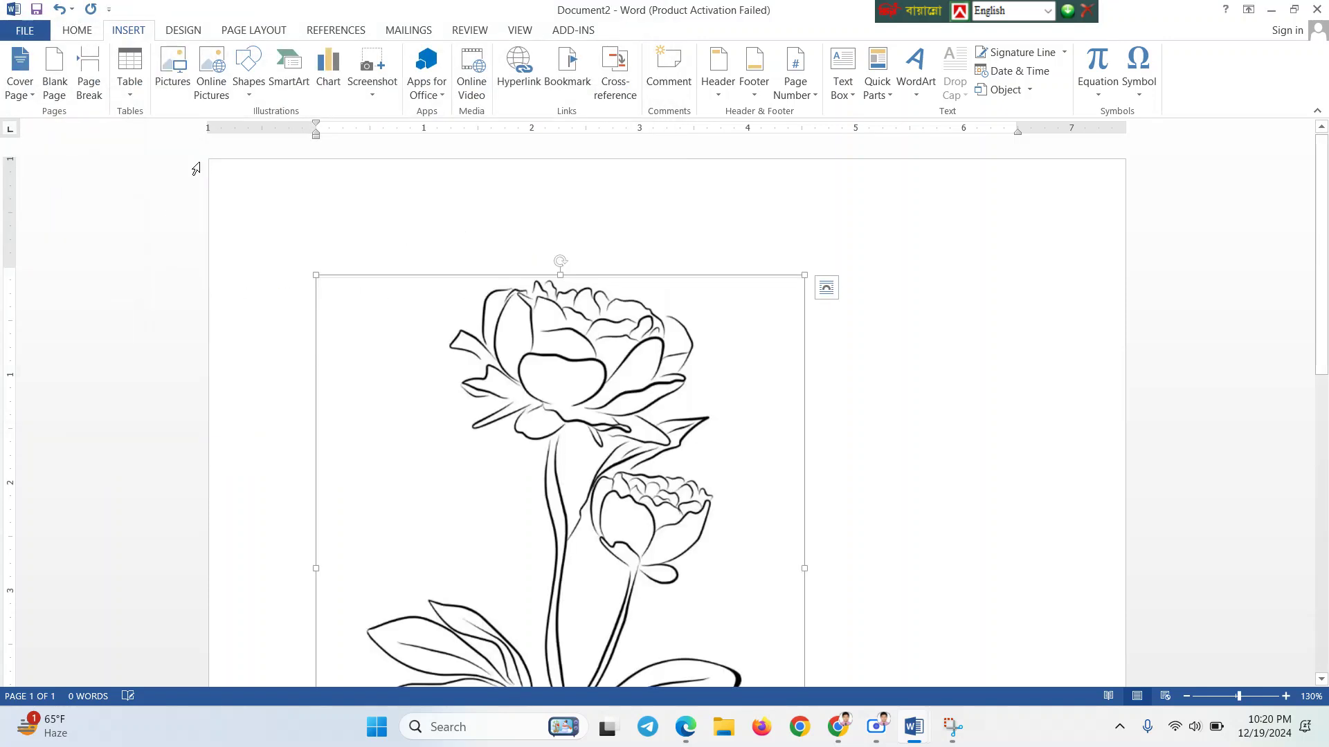
# Set the flower picture's text wrapping to Behind Text and move it about 0.9 inch right and 1.5 inches down
pyautogui.moveTo(585, 327); pyautogui.dragTo(611, 330)
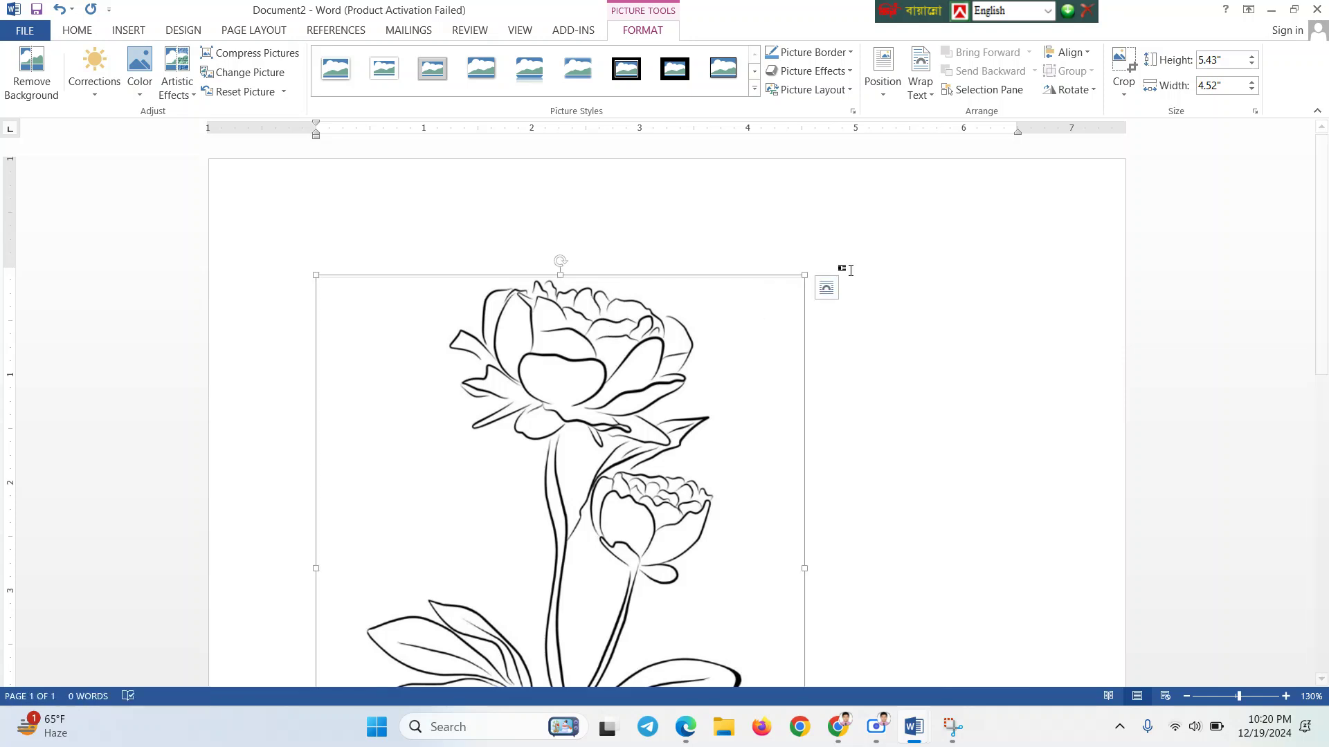
pyautogui.click(829, 293)
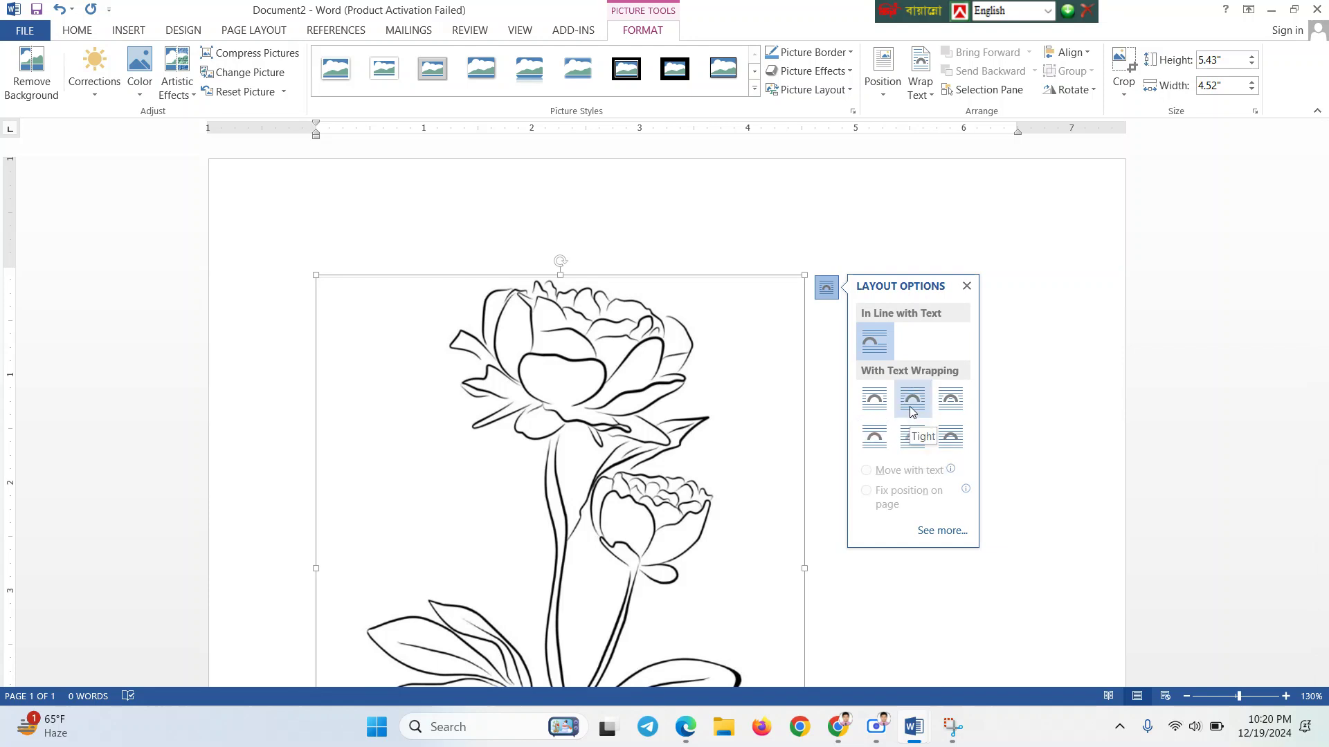
pyautogui.click(912, 436)
pyautogui.moveTo(708, 393); pyautogui.dragTo(809, 475)
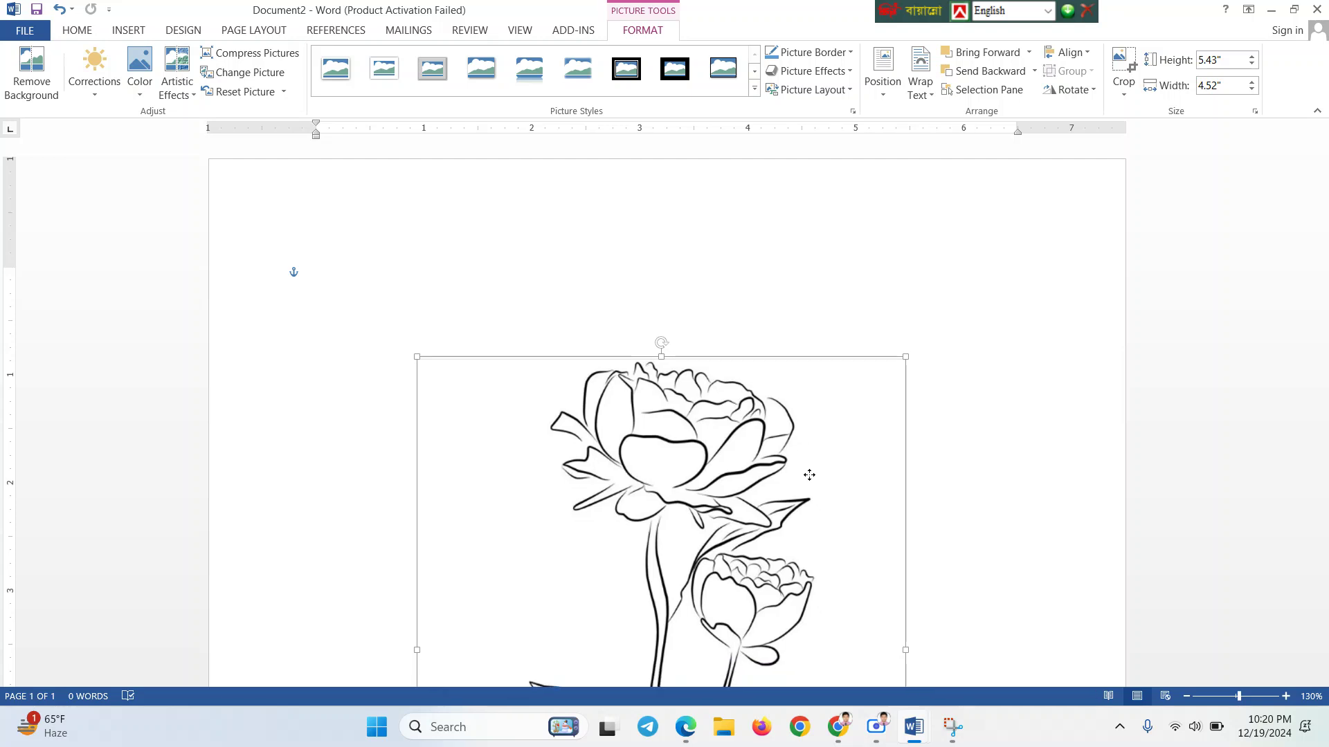
pyautogui.scroll(-3, 807, 475)
pyautogui.moveTo(779, 402); pyautogui.dragTo(772, 476)
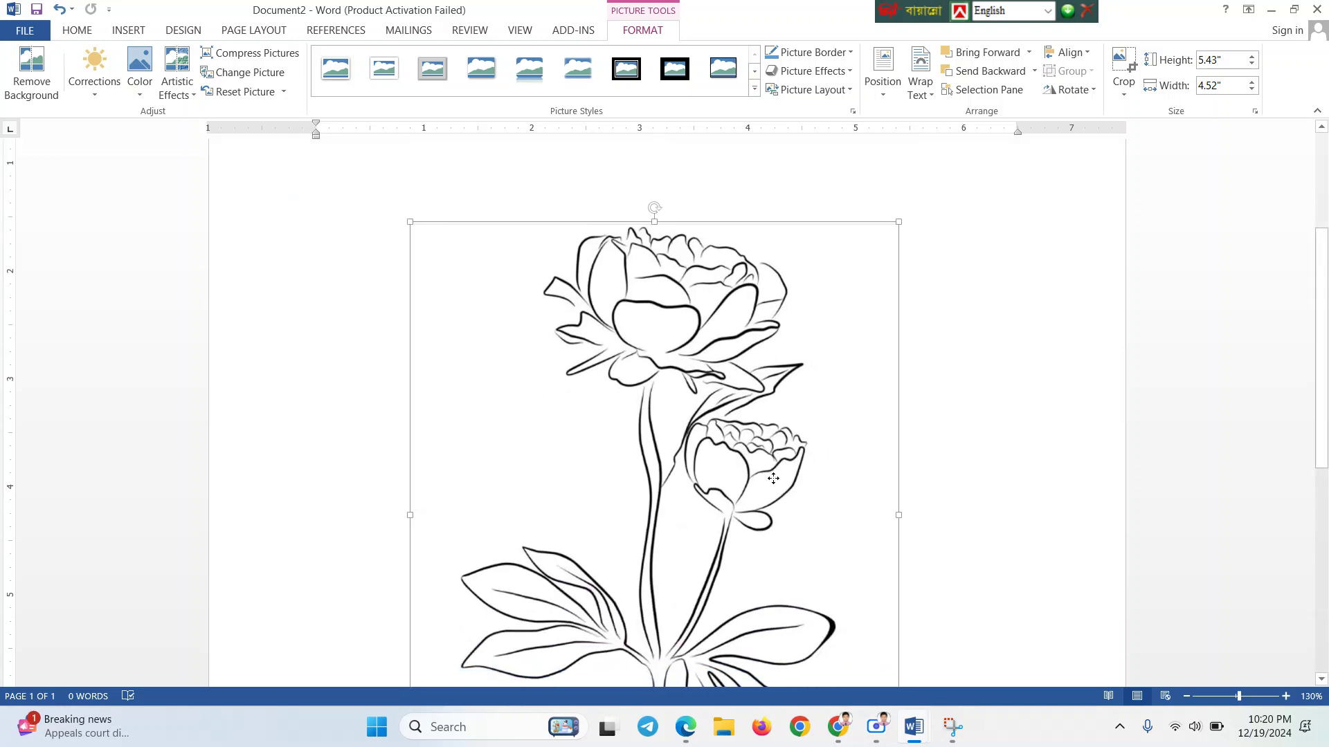
pyautogui.click(768, 196)
pyautogui.scroll(2, 677, 315)
pyautogui.click(654, 375)
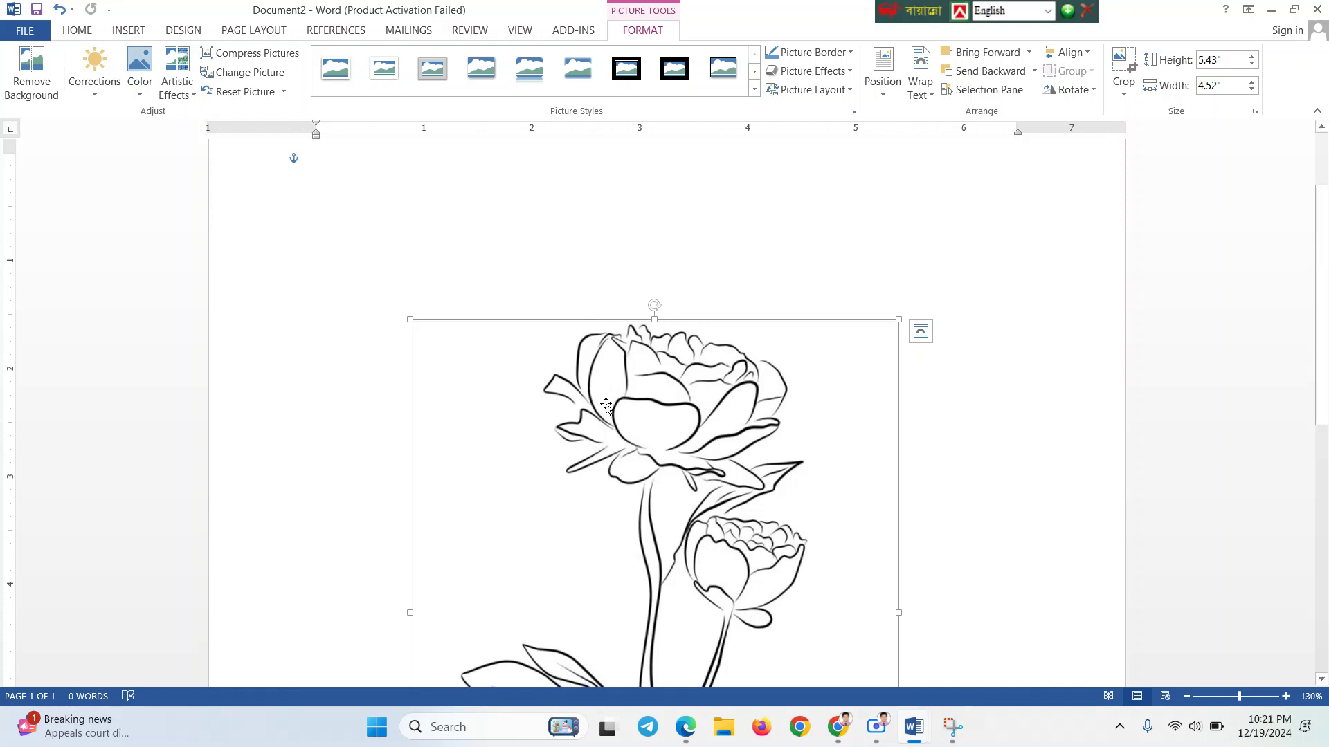
pyautogui.click(428, 207)
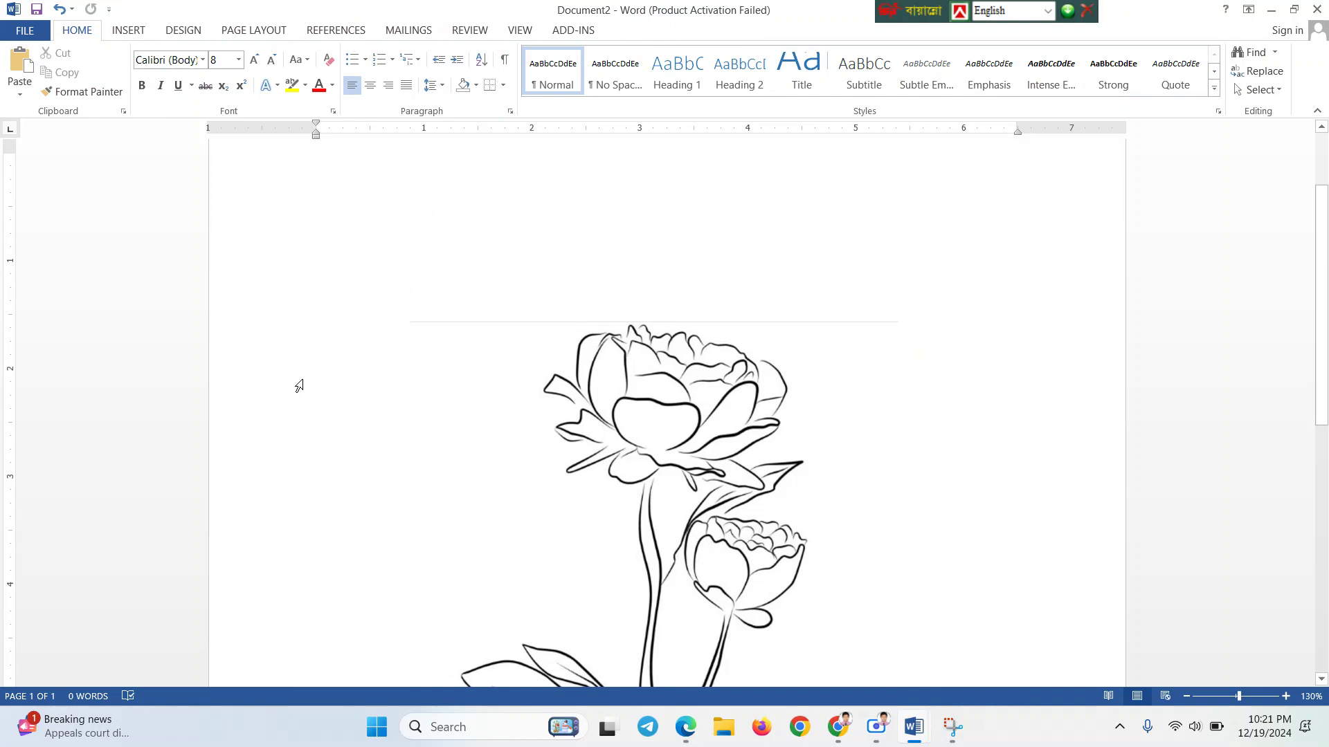
# Preview the picture styles on the flower drawing and apply the oval style with the black frame
pyautogui.click(447, 374)
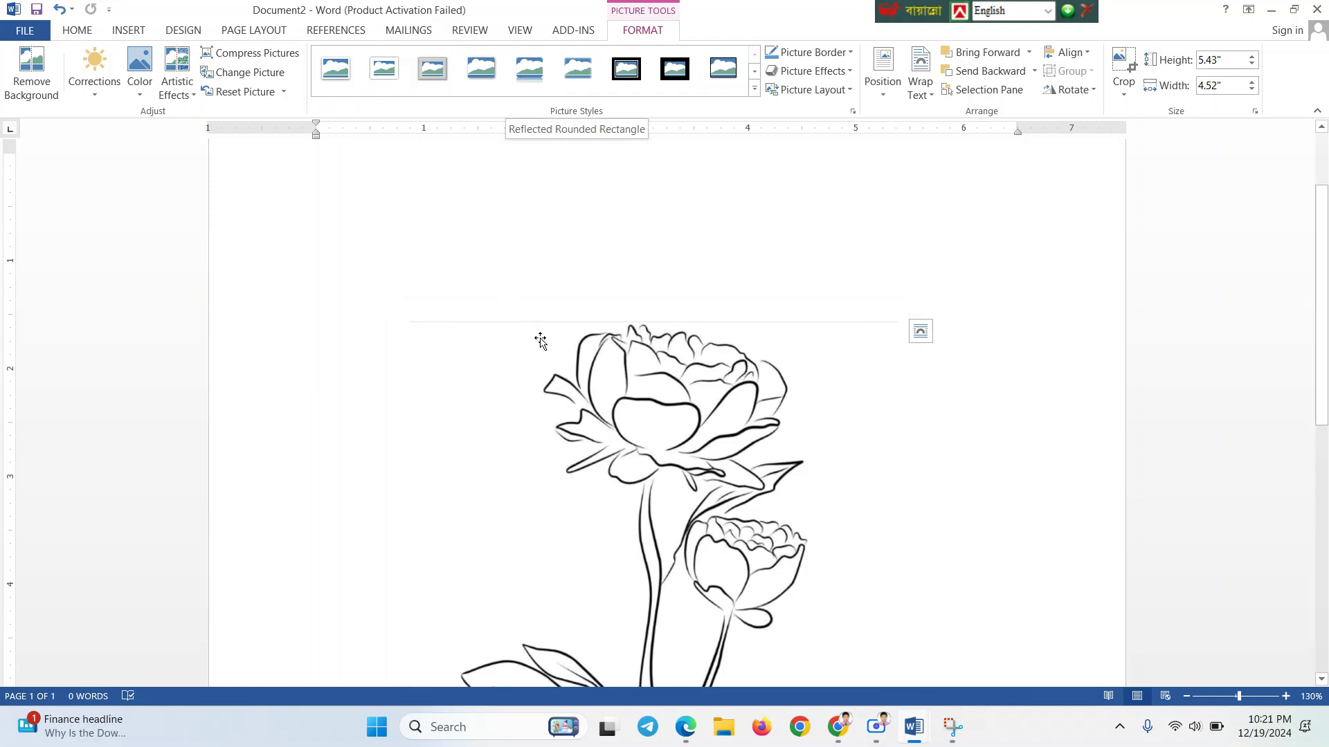
pyautogui.scroll(-2, 558, 133)
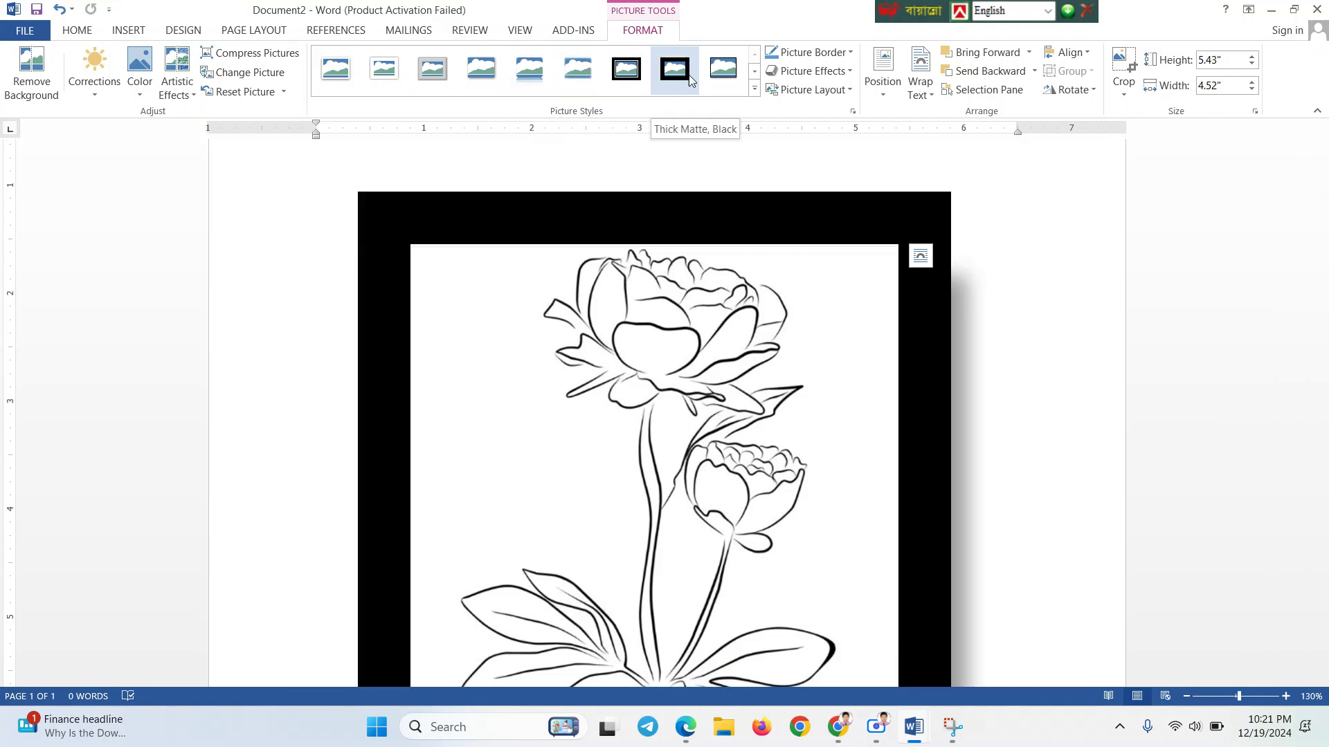
pyautogui.click(756, 72)
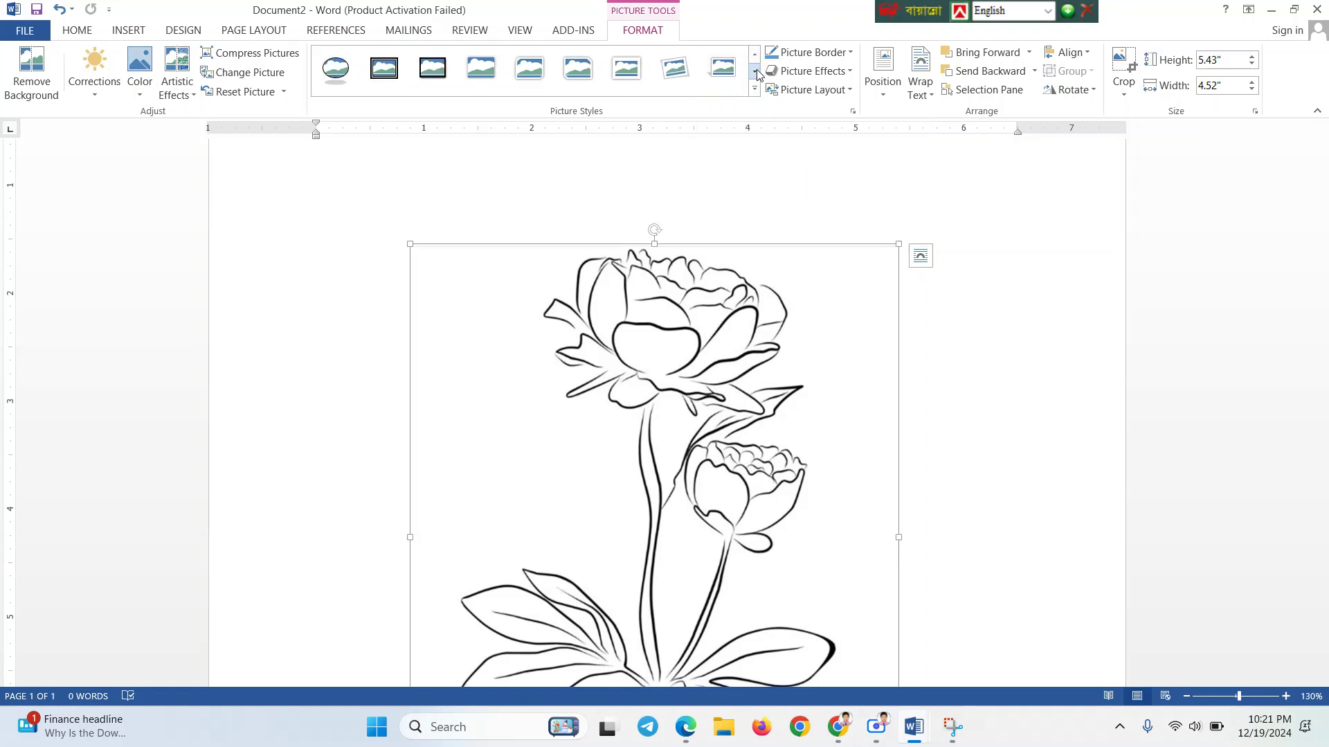
pyautogui.click(337, 71)
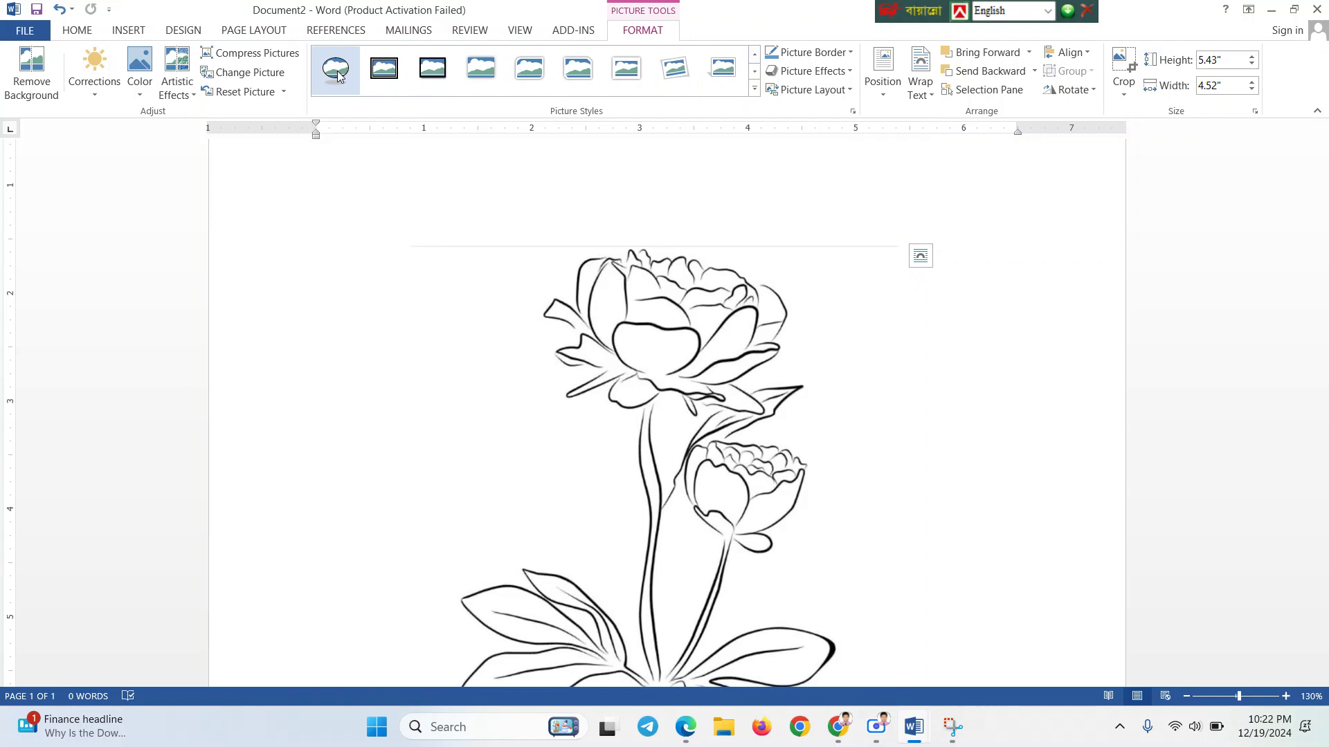
pyautogui.scroll(-2, 632, 247)
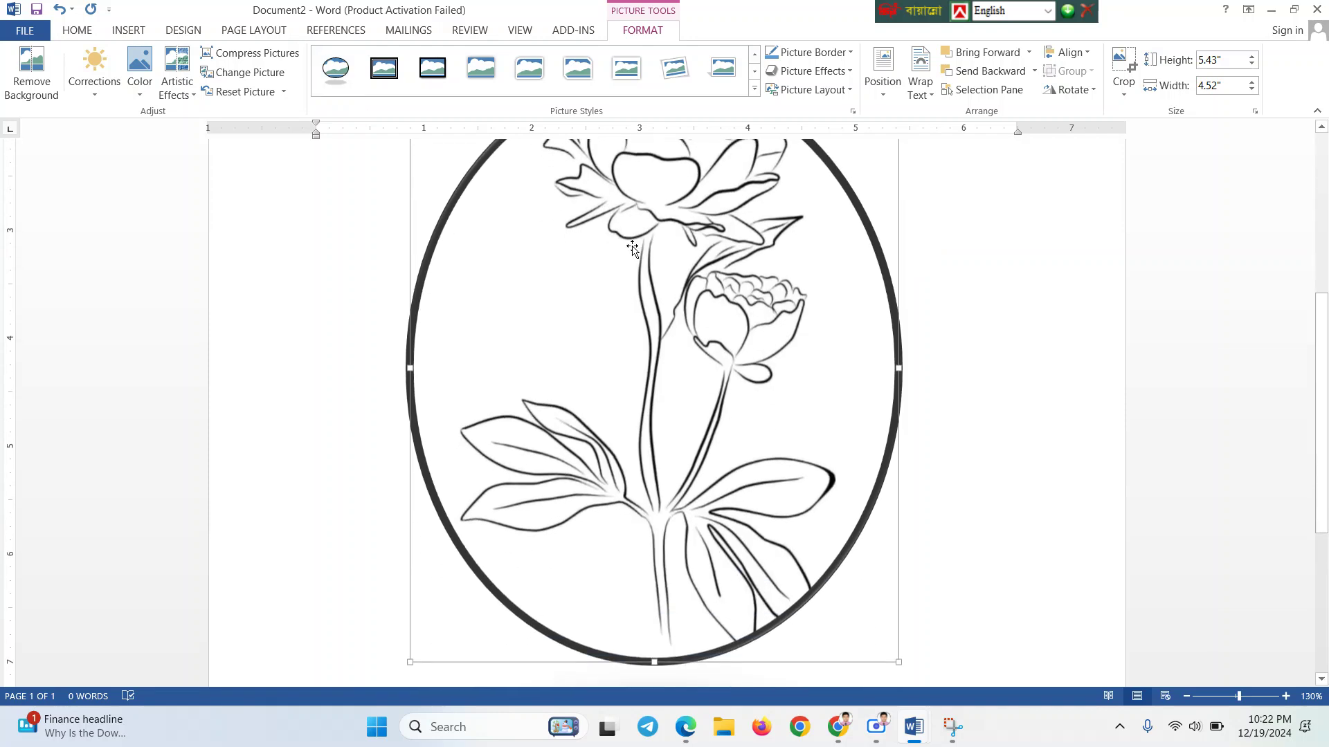
pyautogui.scroll(1, 631, 247)
pyautogui.scroll(-2, 763, 213)
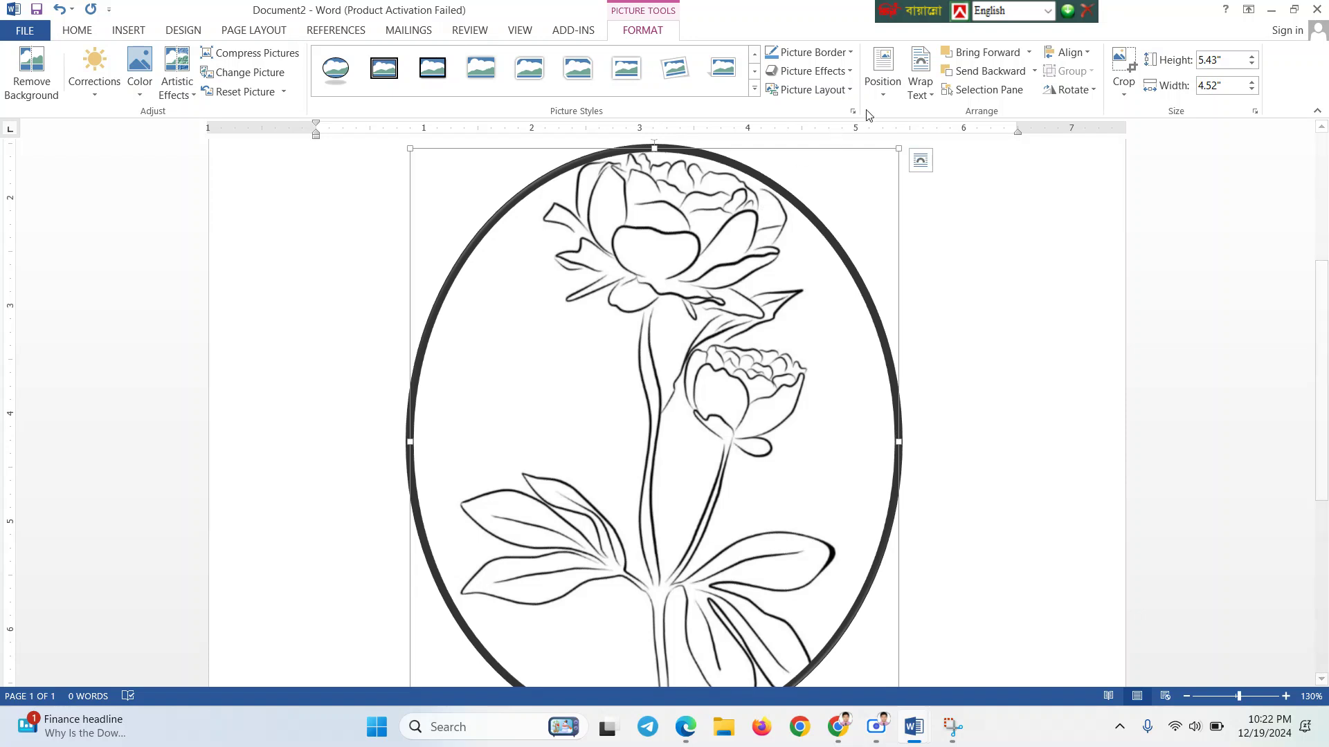
# Change the oval border color of the flower picture to a light blue theme color
pyautogui.click(812, 61)
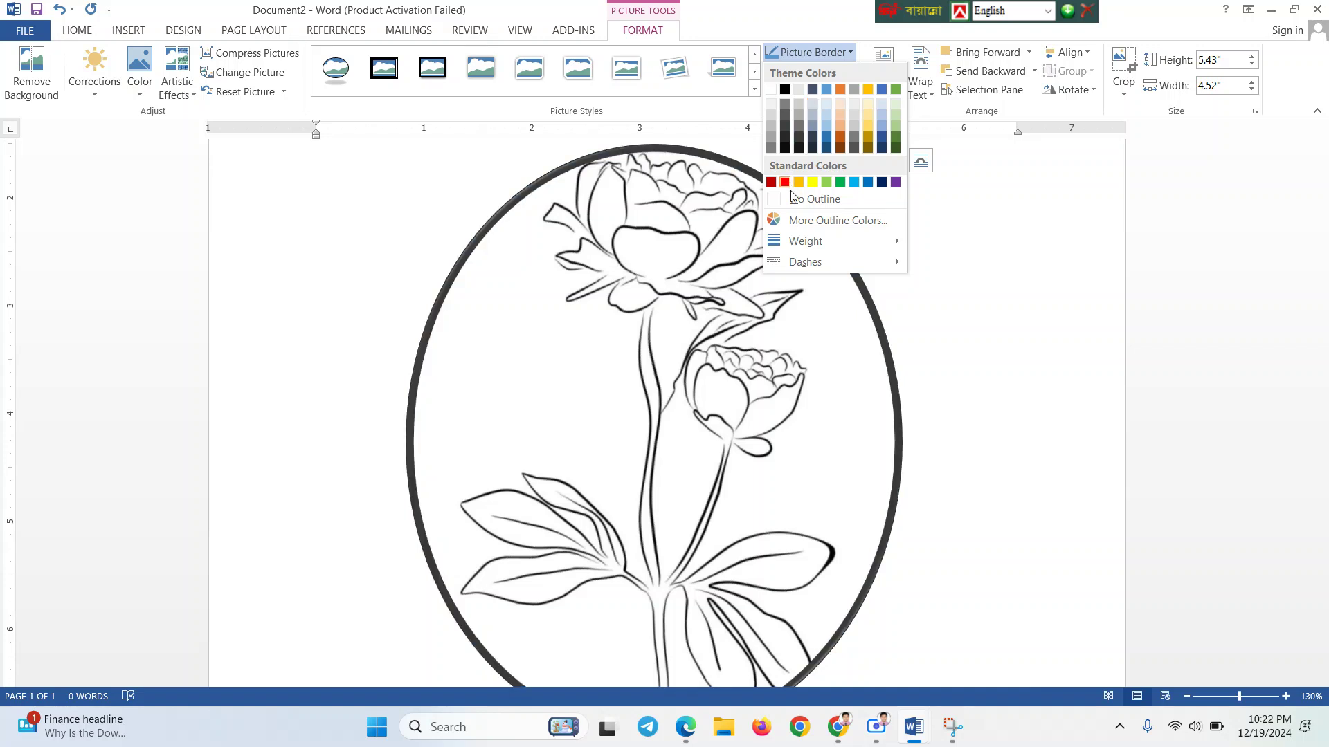
pyautogui.click(799, 52)
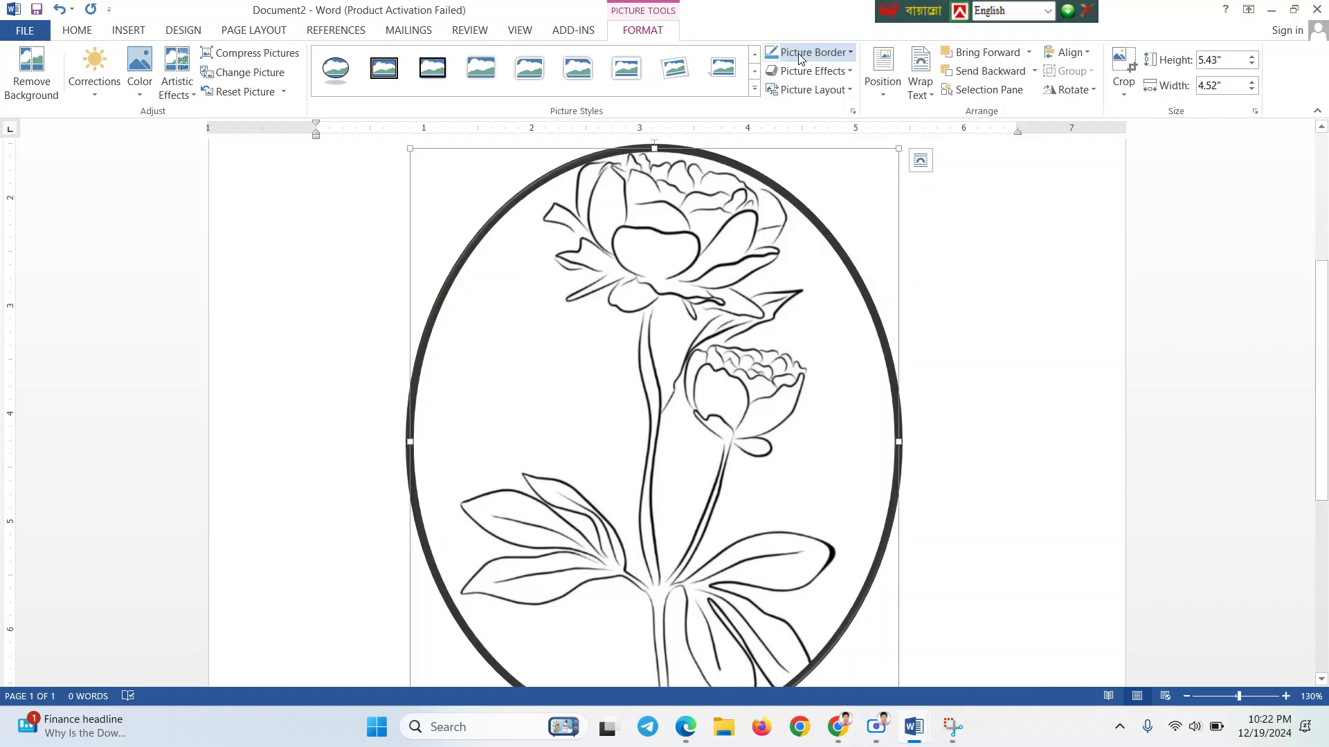
pyautogui.click(799, 52)
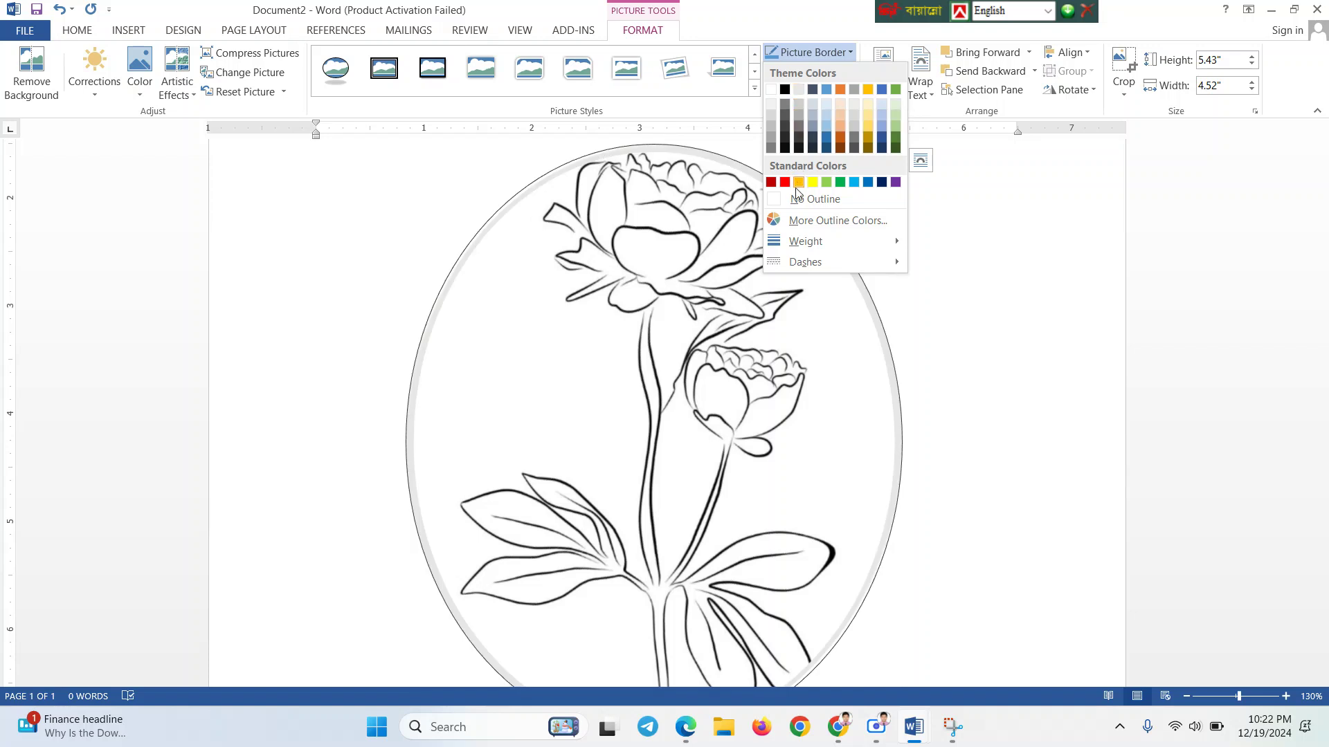
pyautogui.moveTo(865, 241)
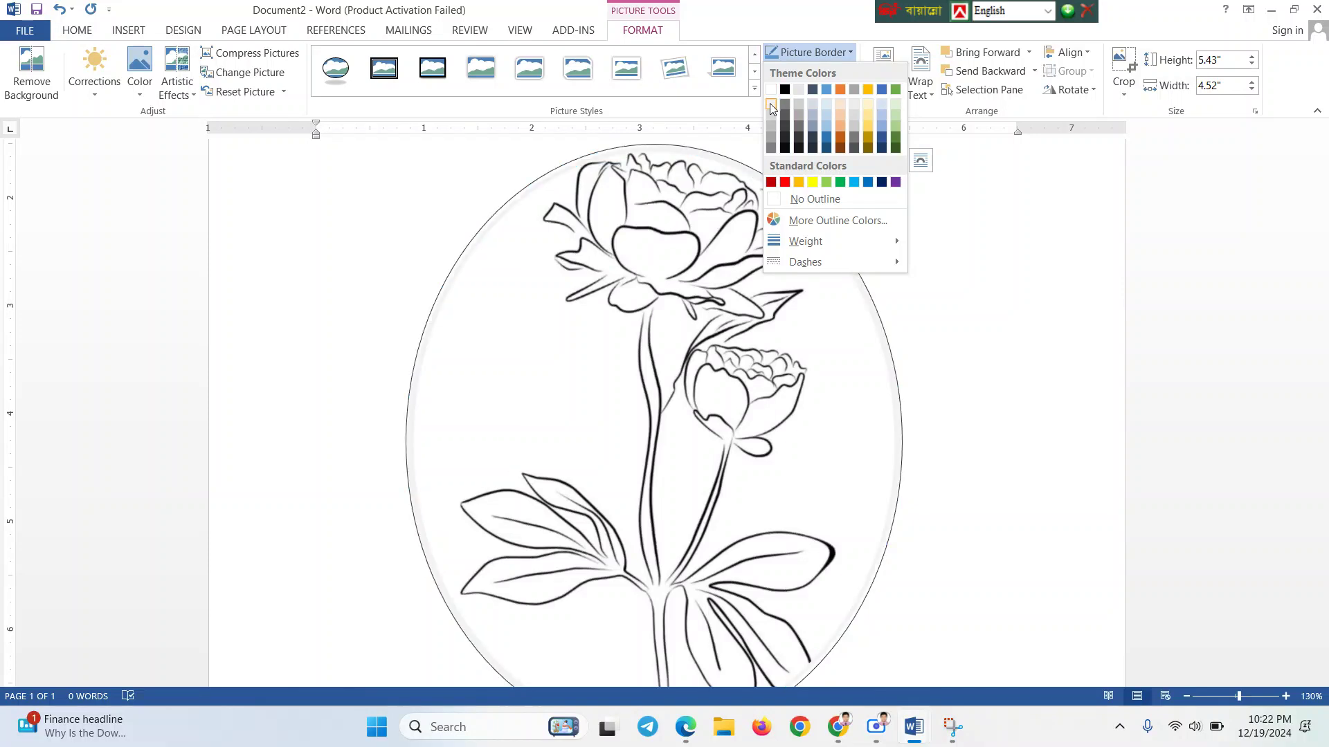
pyautogui.click(827, 115)
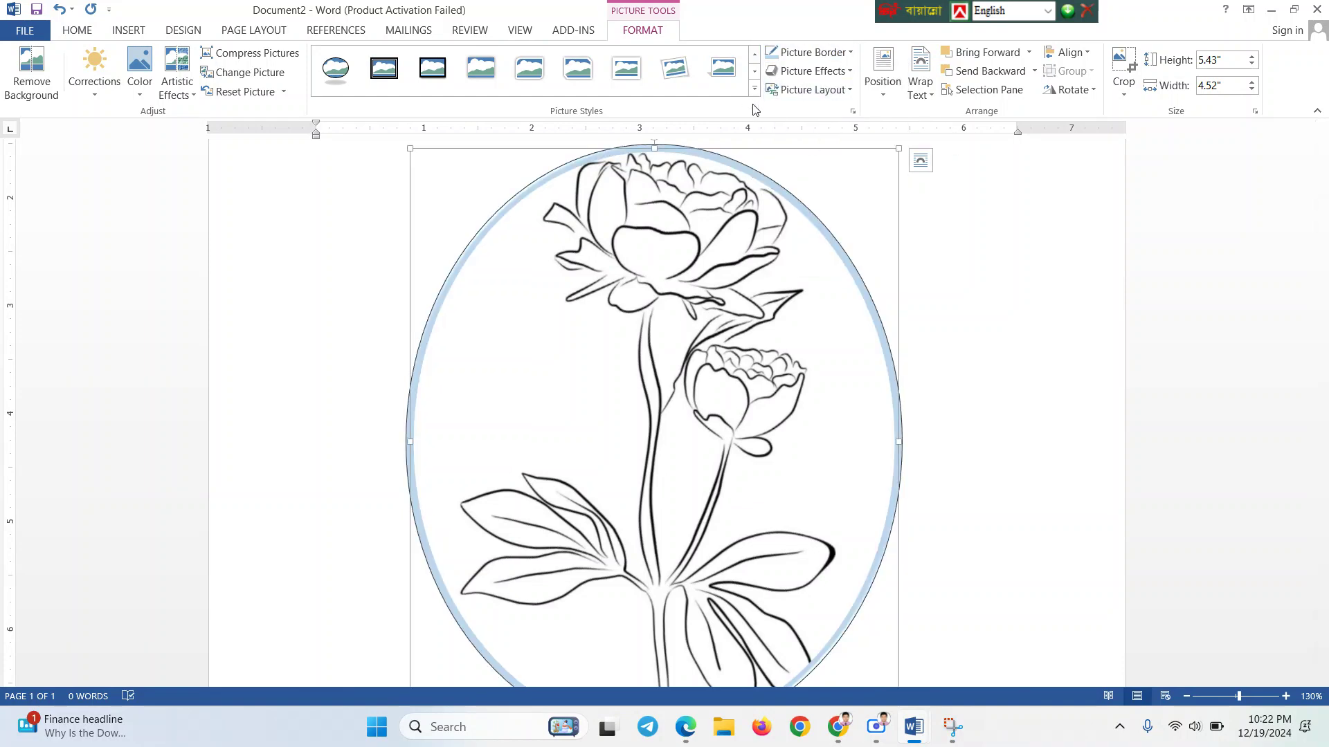
# Try the Preset 5 picture effect on the flower picture, examine it, and undo it
pyautogui.click(826, 76)
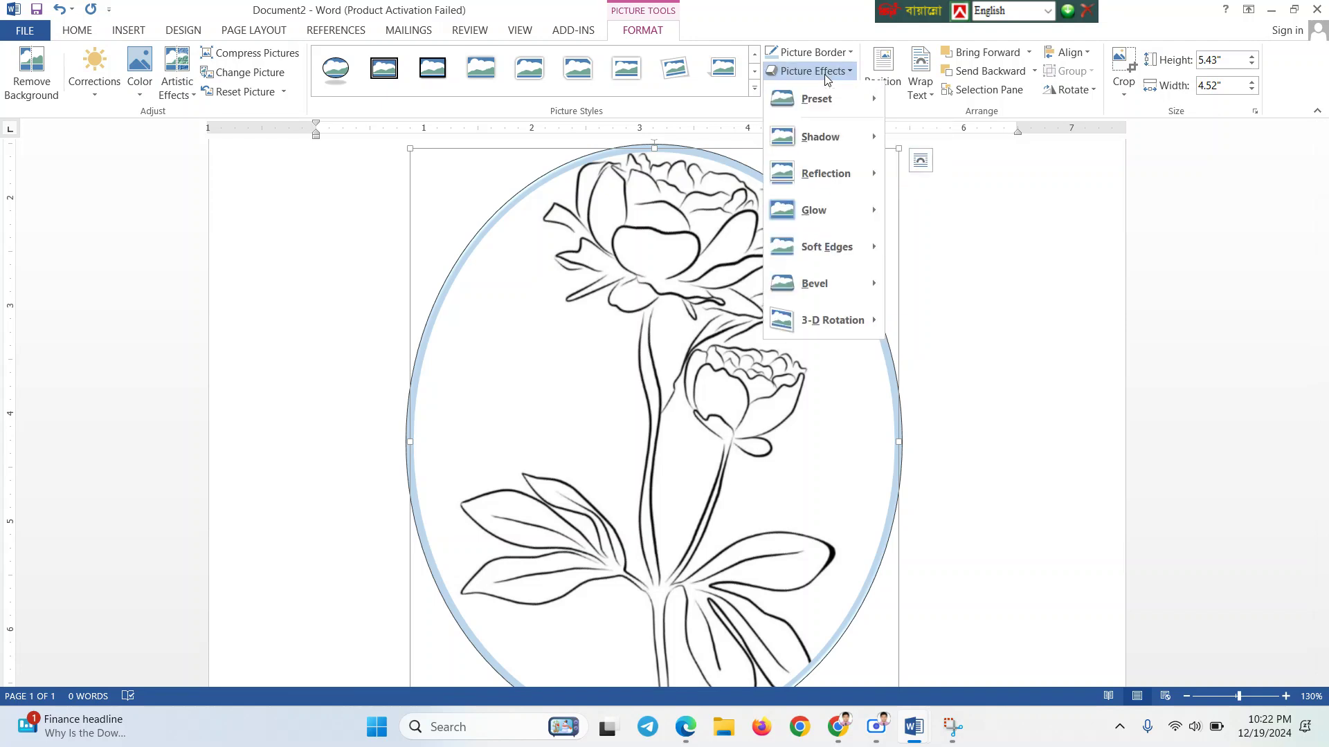
pyautogui.moveTo(824, 102)
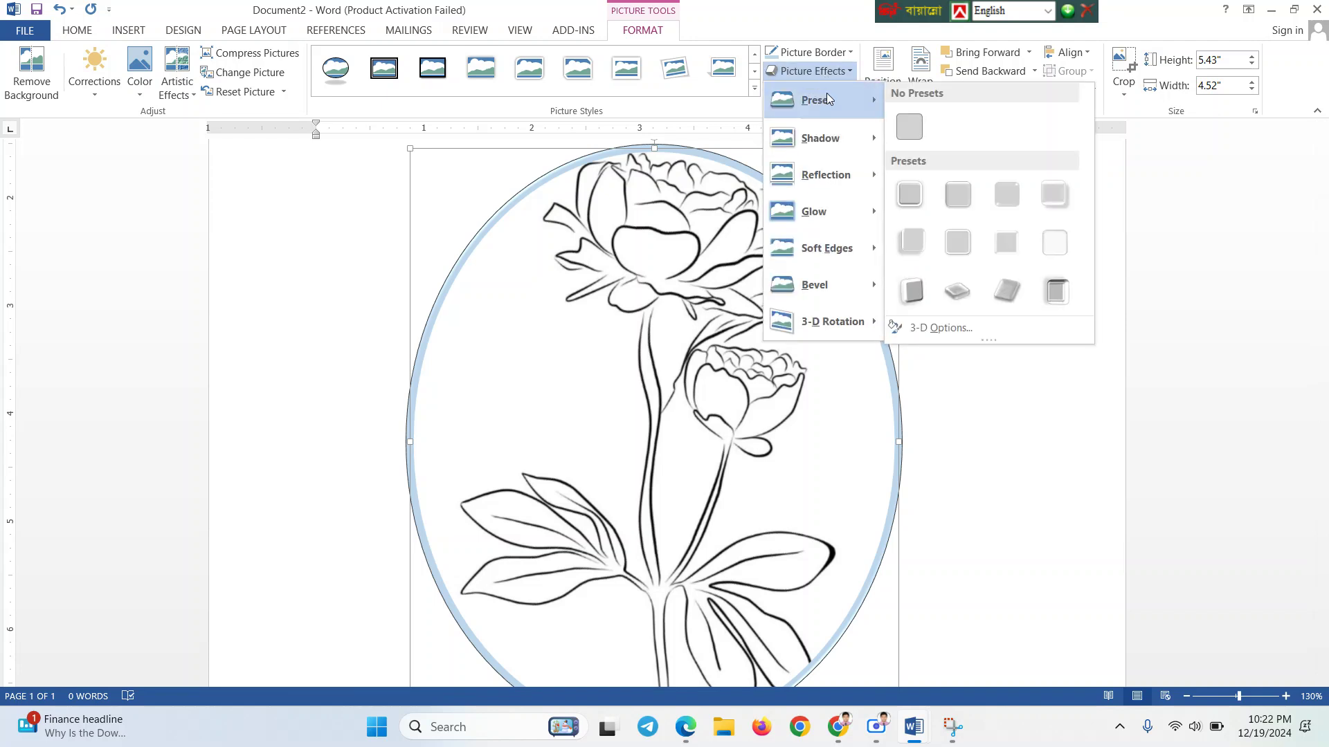
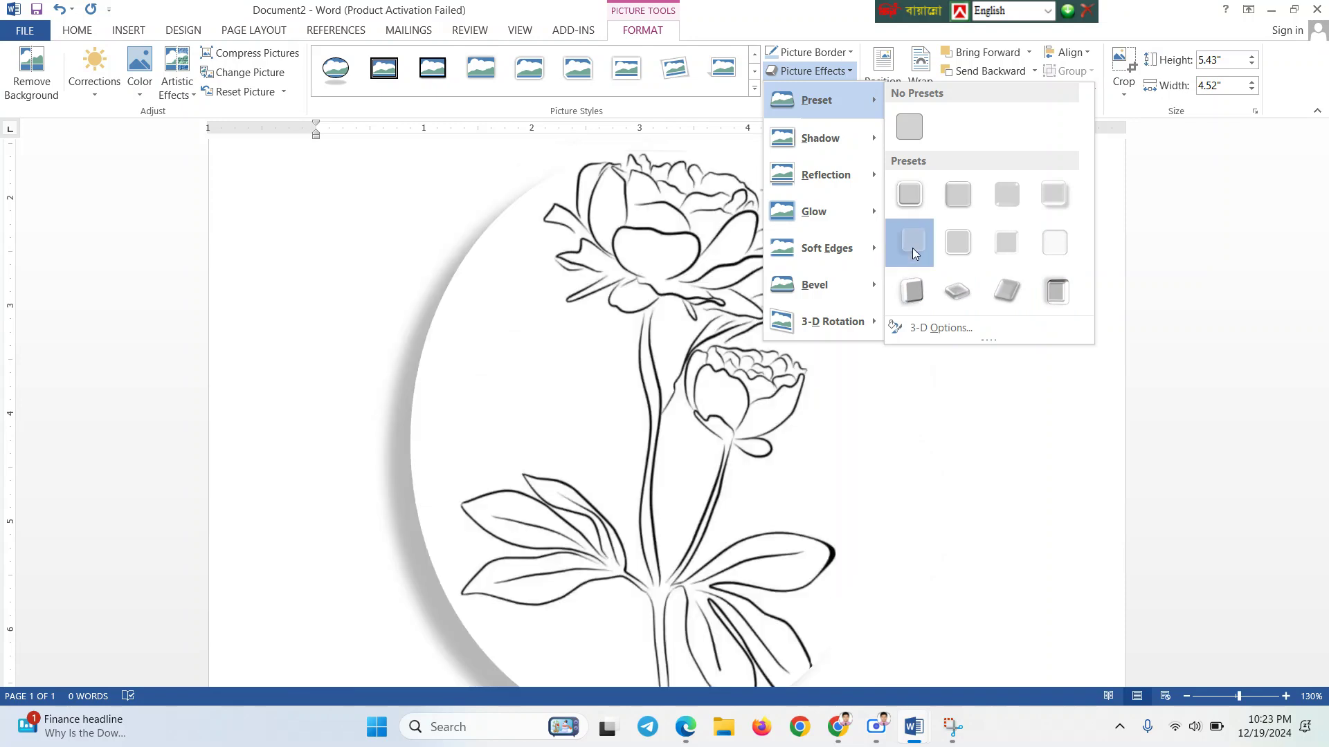
pyautogui.click(912, 248)
pyautogui.click(951, 330)
pyautogui.scroll(-3, 691, 424)
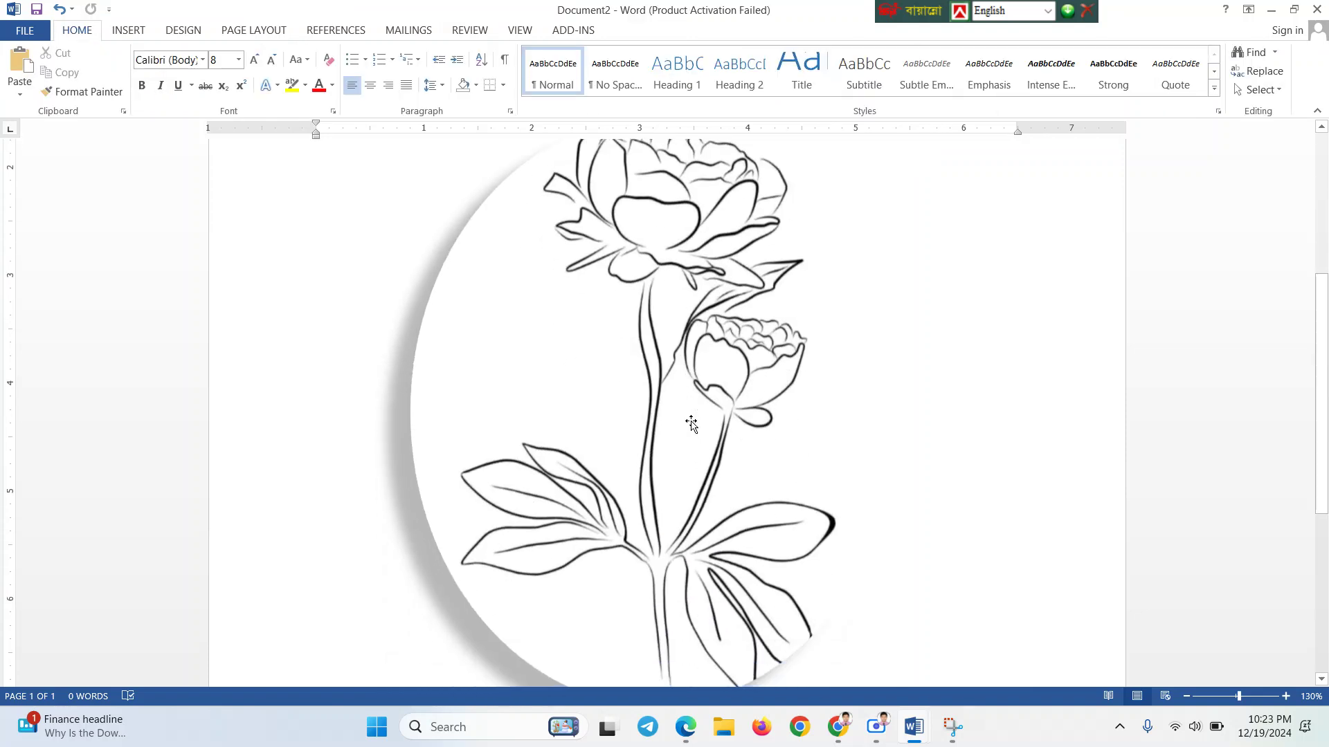
pyautogui.scroll(-3, 691, 425)
pyautogui.scroll(1, 690, 424)
pyautogui.click(691, 425)
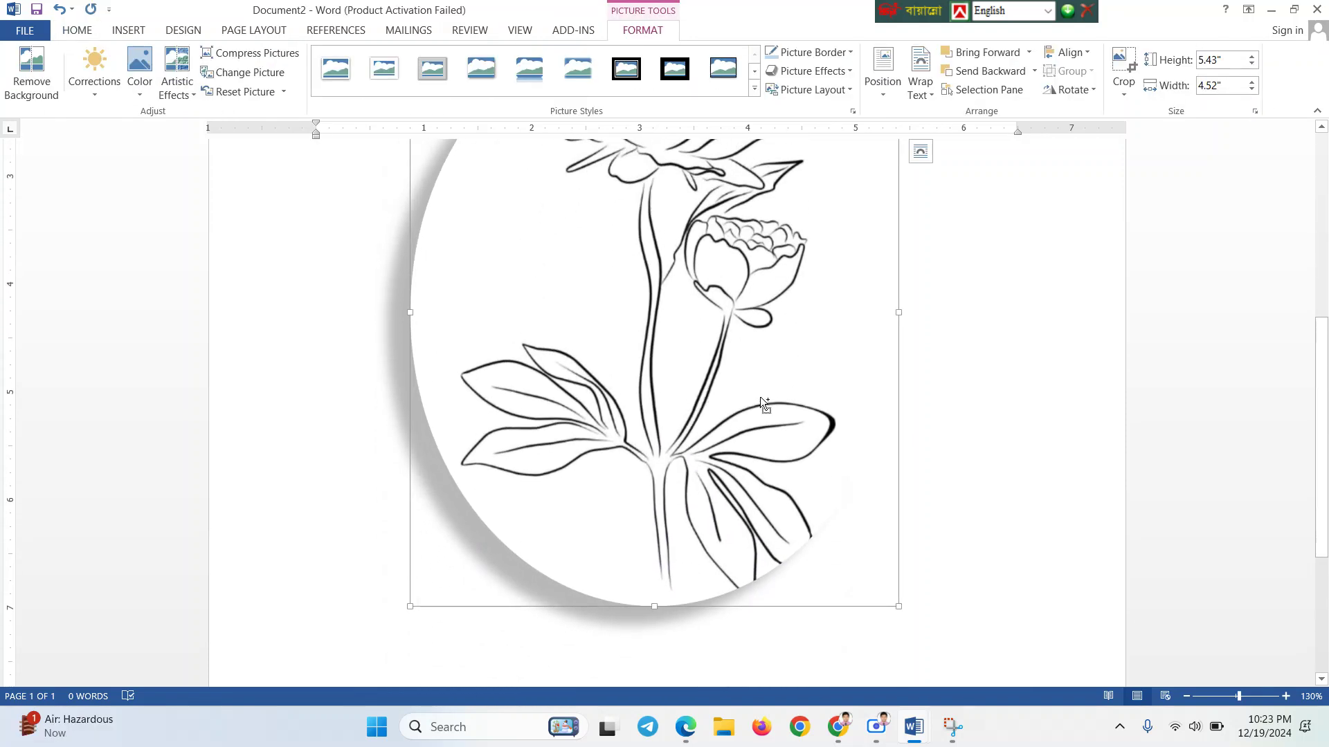
pyautogui.hotkey('ctrl', 'z')
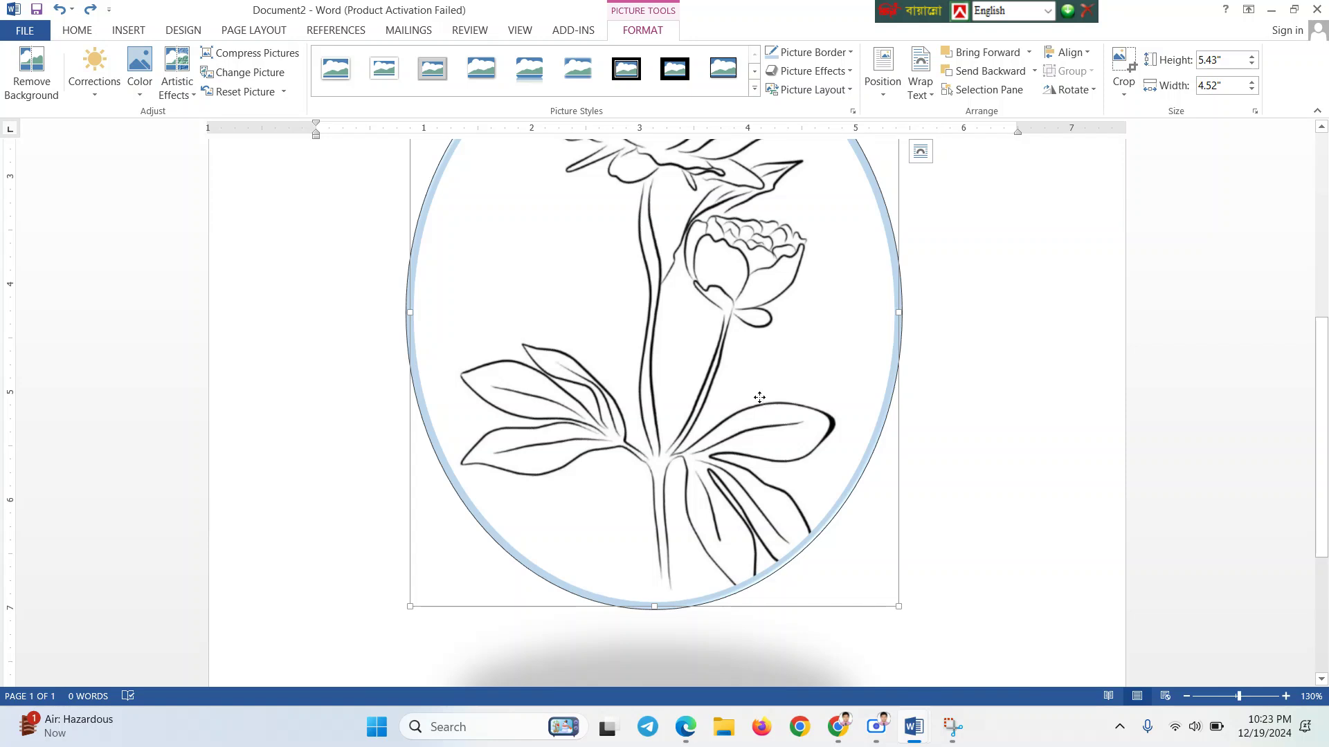
# Try the tilted Preset 10 picture effect on the flower picture and undo it after viewing it
pyautogui.click(828, 58)
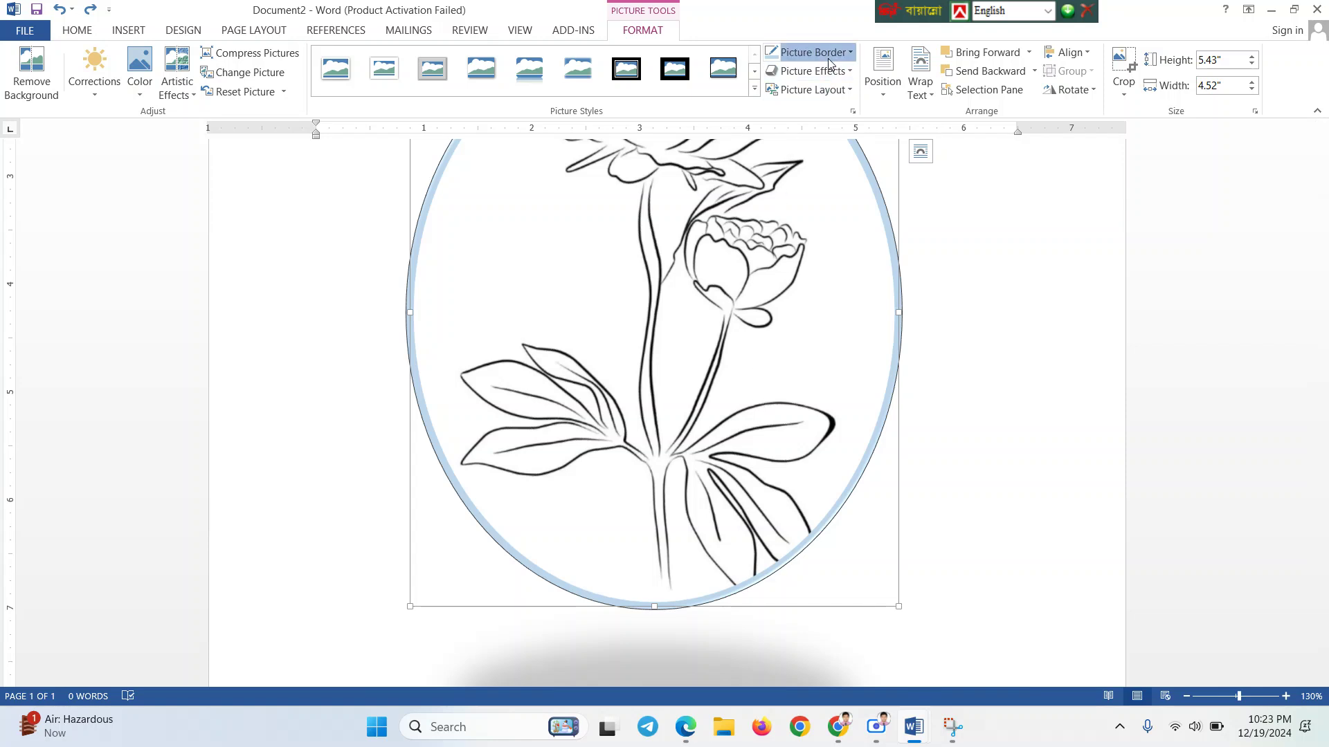
pyautogui.click(828, 58)
pyautogui.click(826, 69)
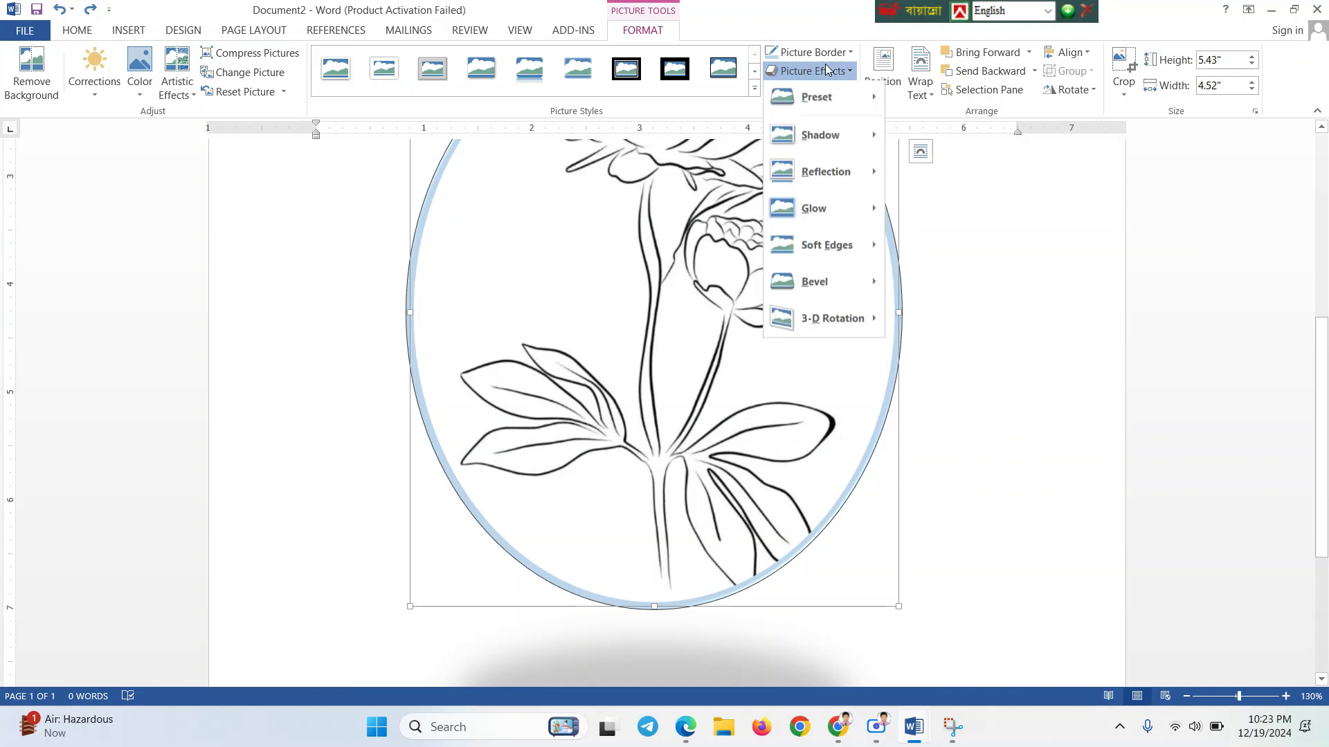
pyautogui.moveTo(823, 97)
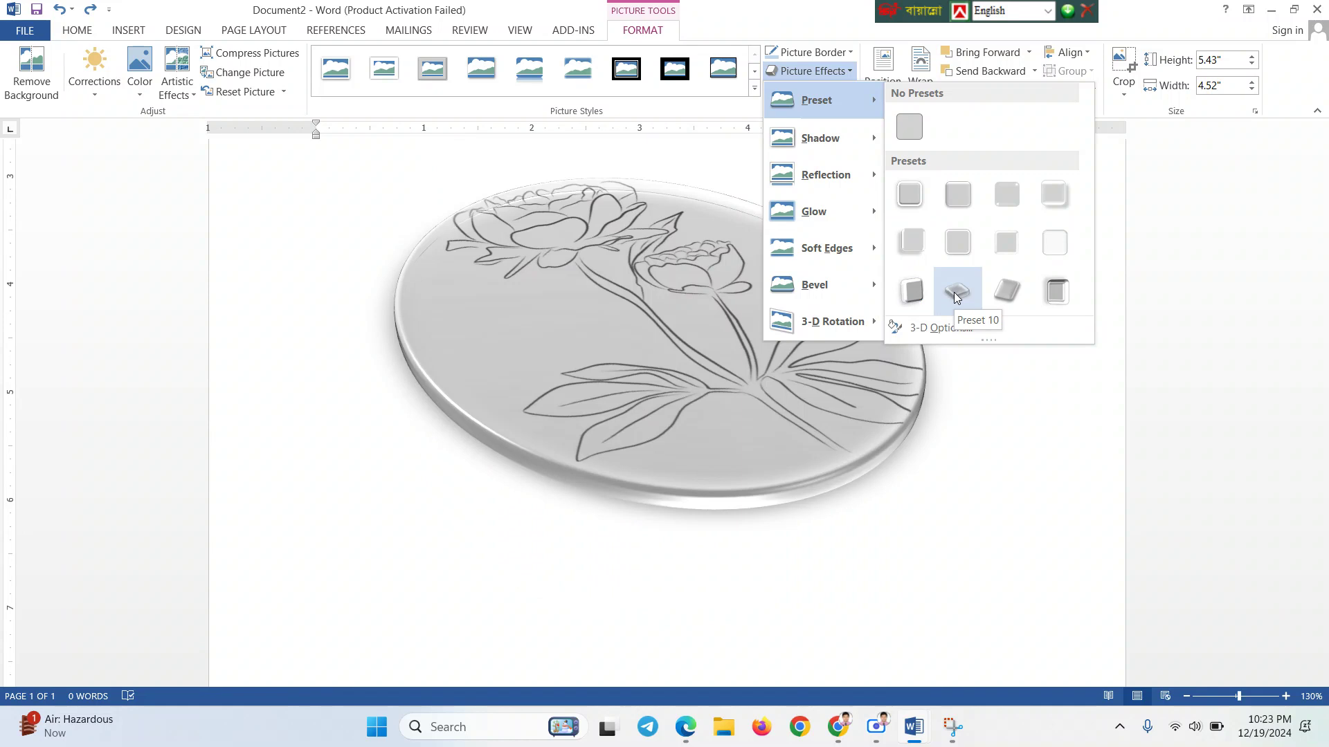
pyautogui.click(953, 292)
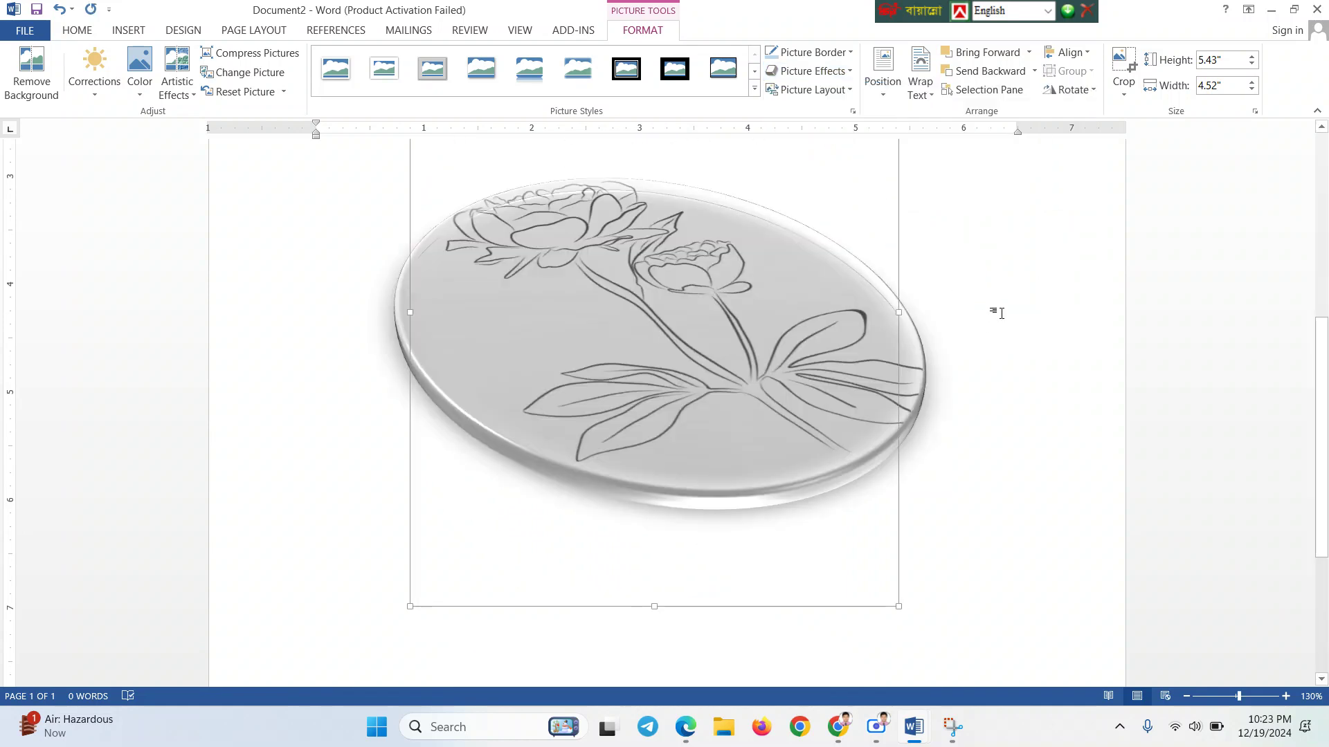
pyautogui.scroll(5, 1001, 313)
pyautogui.click(982, 332)
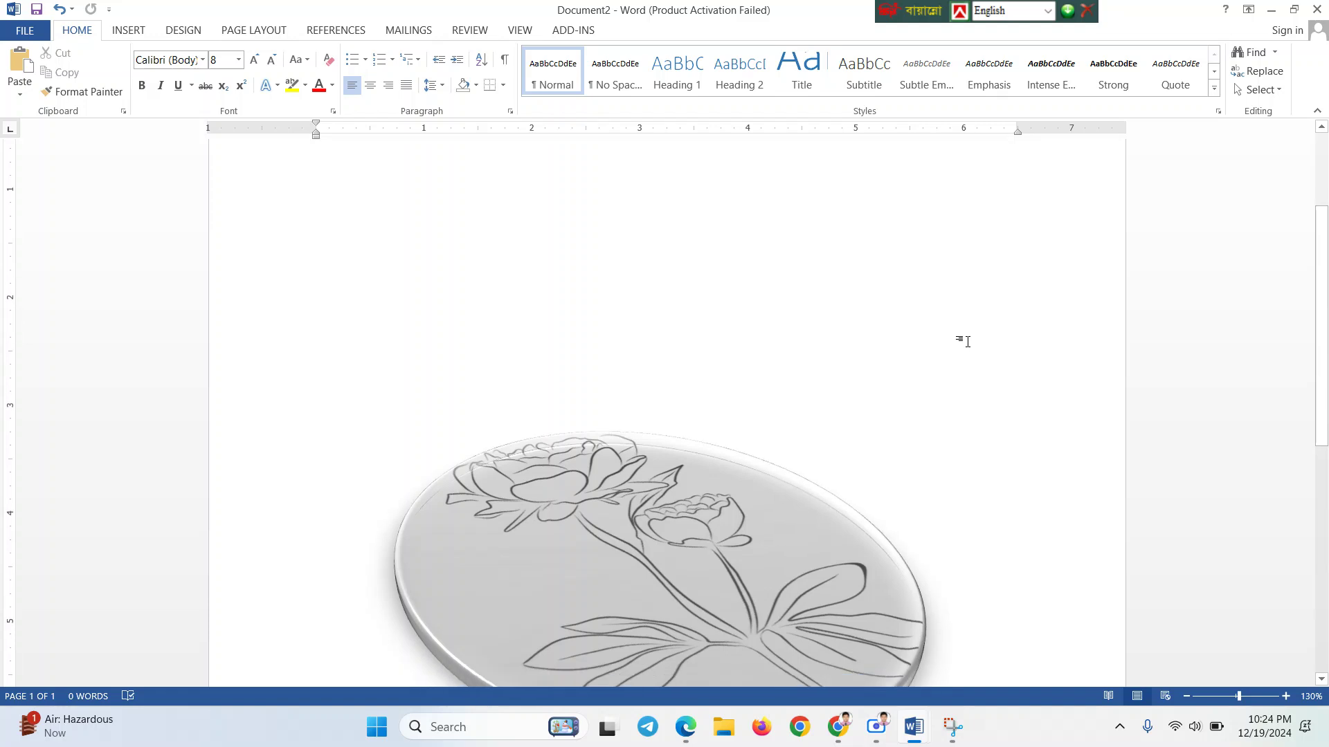
pyautogui.scroll(-5, 966, 341)
pyautogui.click(776, 453)
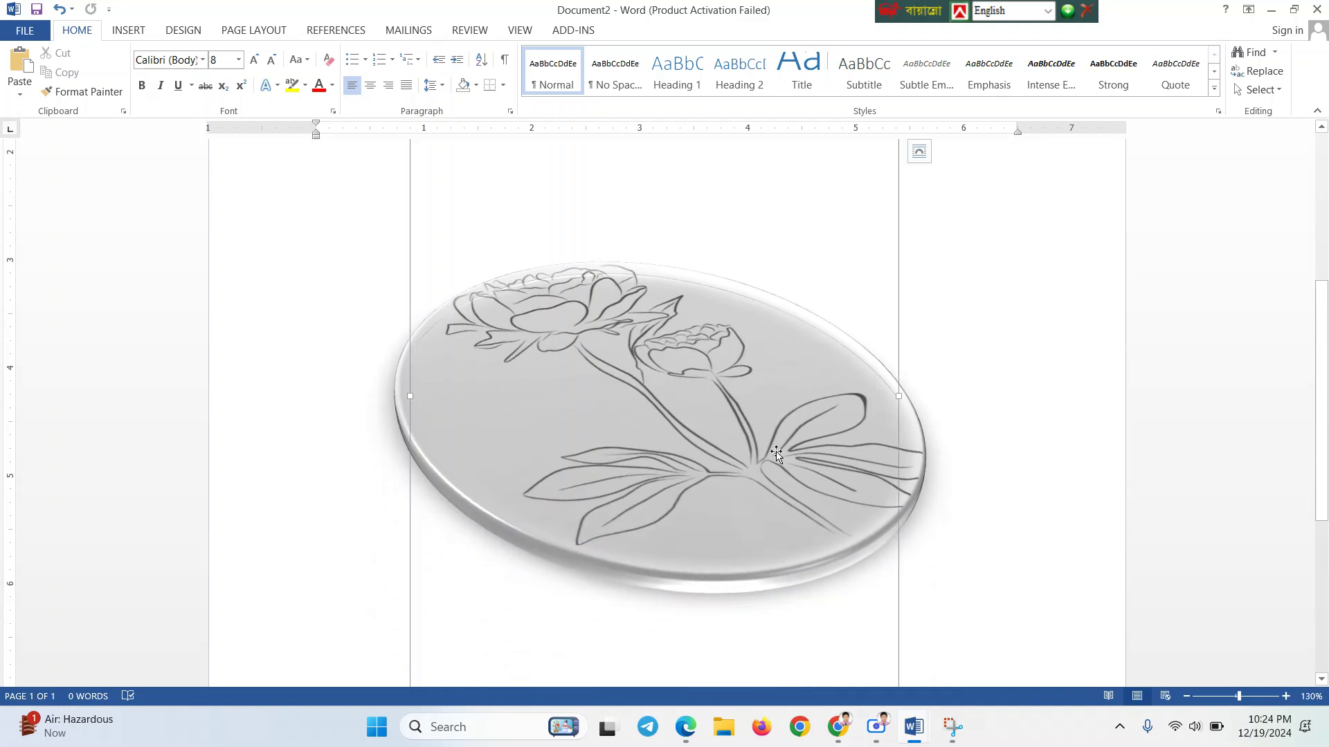
pyautogui.hotkey('ctrl', 'z')
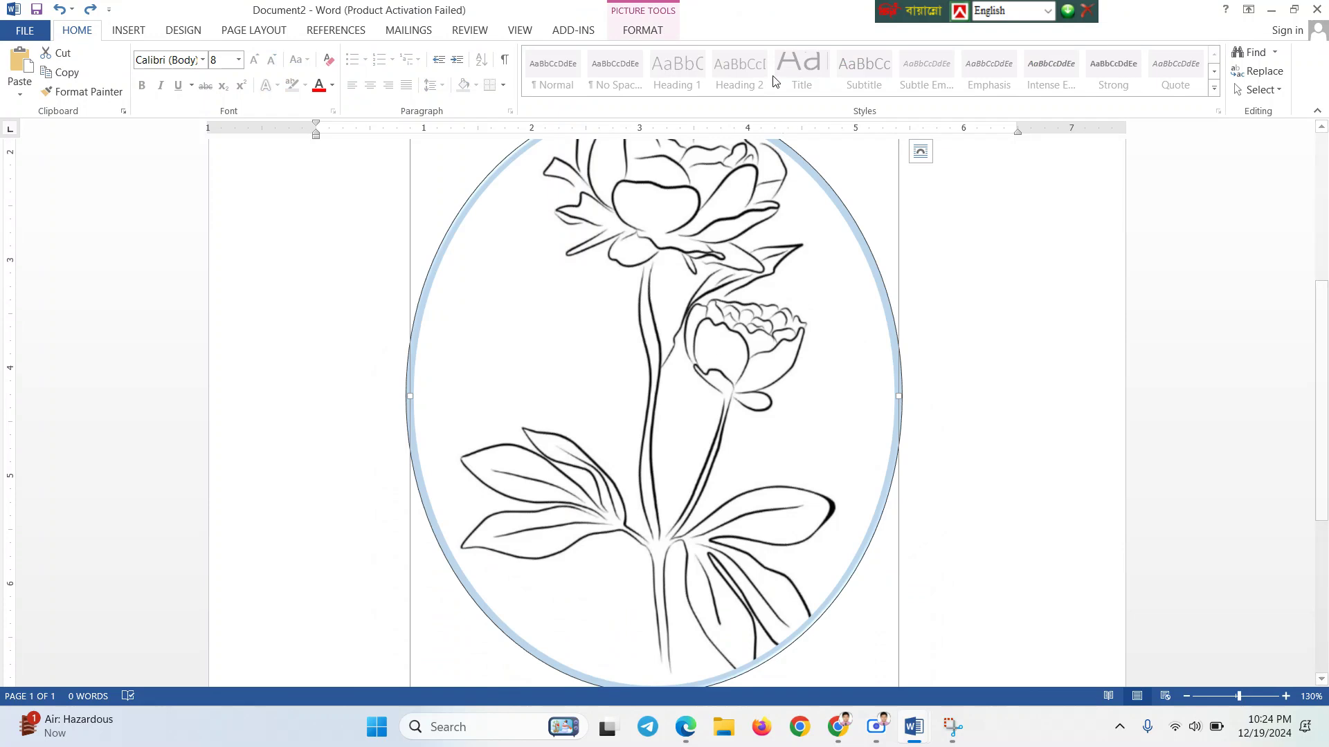
# Give the flower picture the first Perspective shadow, cast toward the upper left
pyautogui.doubleClick(668, 252)
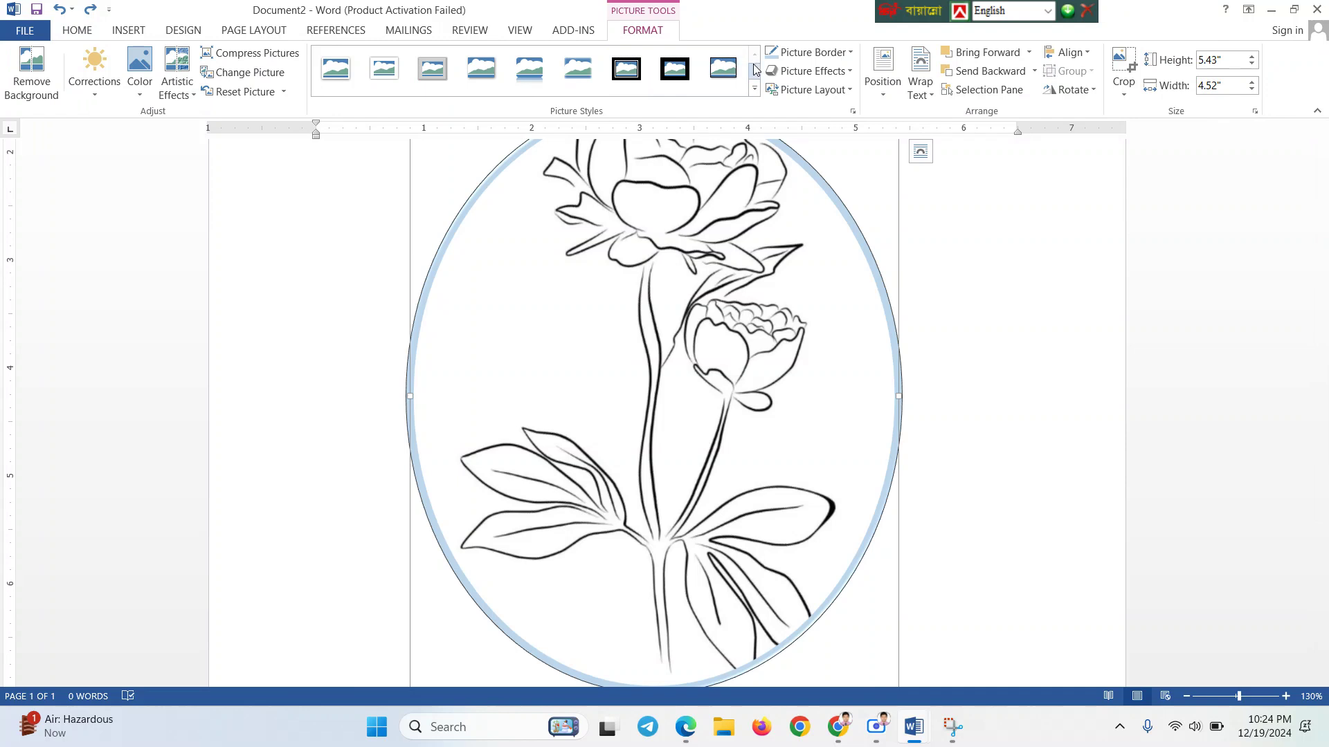
pyautogui.click(834, 72)
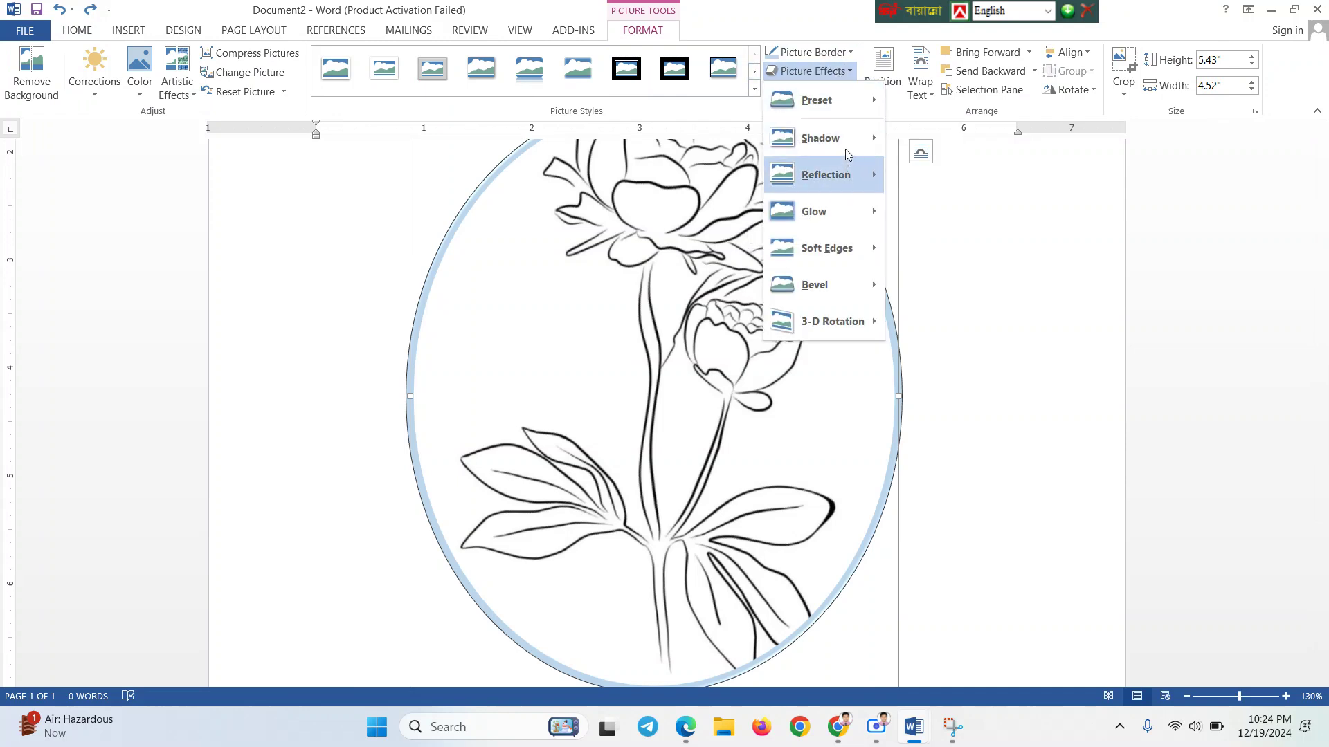
pyautogui.moveTo(849, 119)
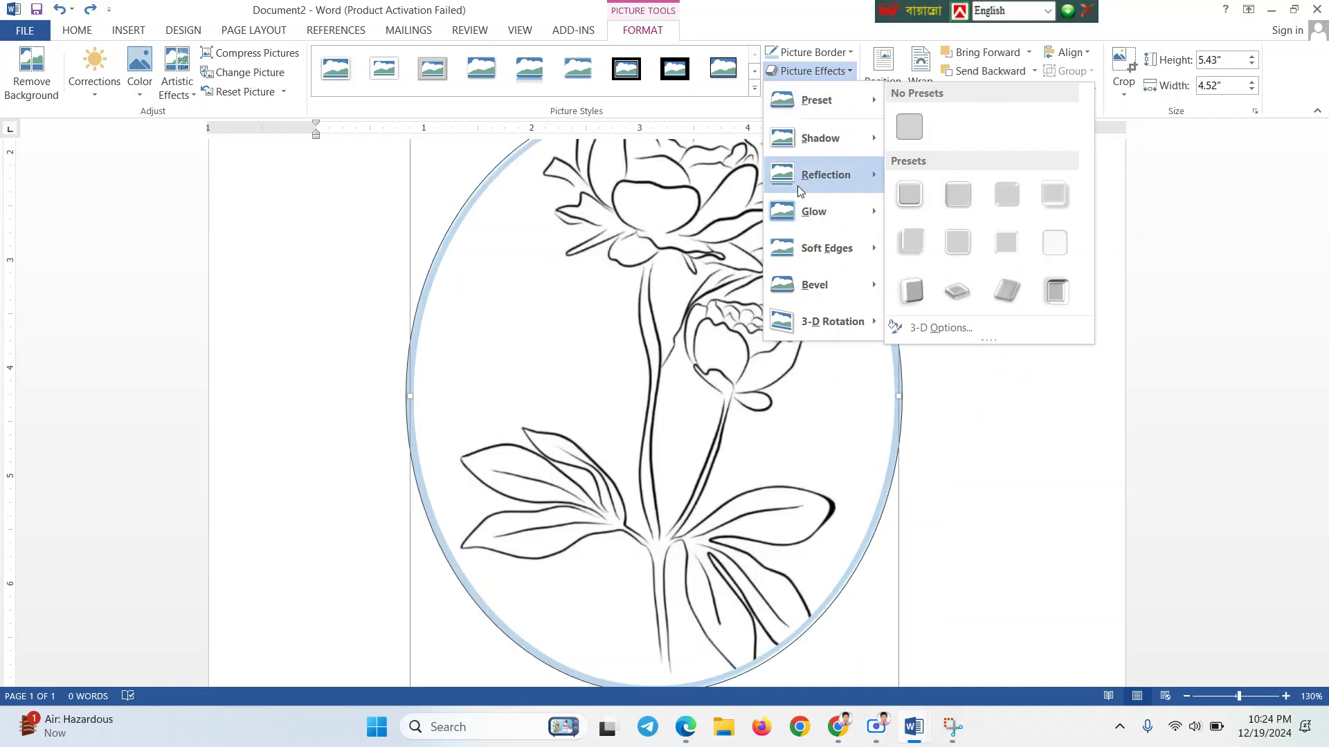
pyautogui.moveTo(824, 145)
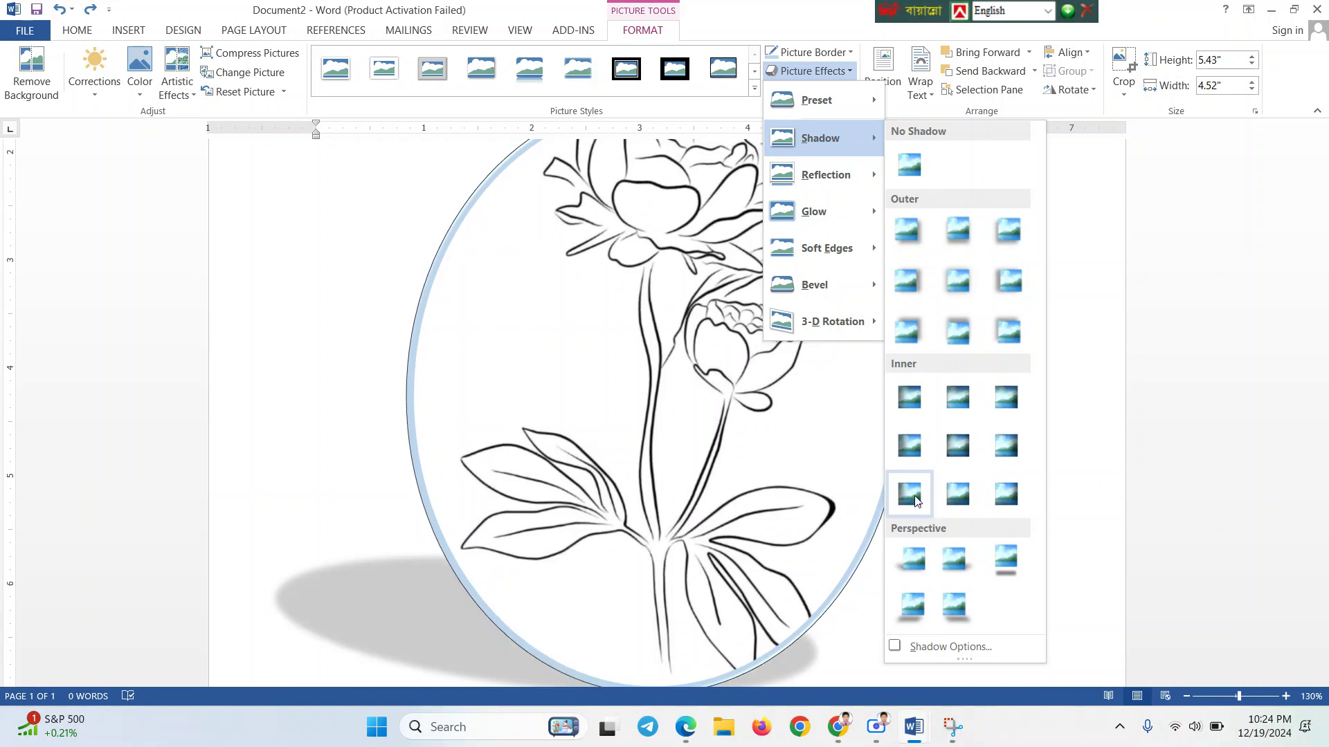
pyautogui.click(916, 558)
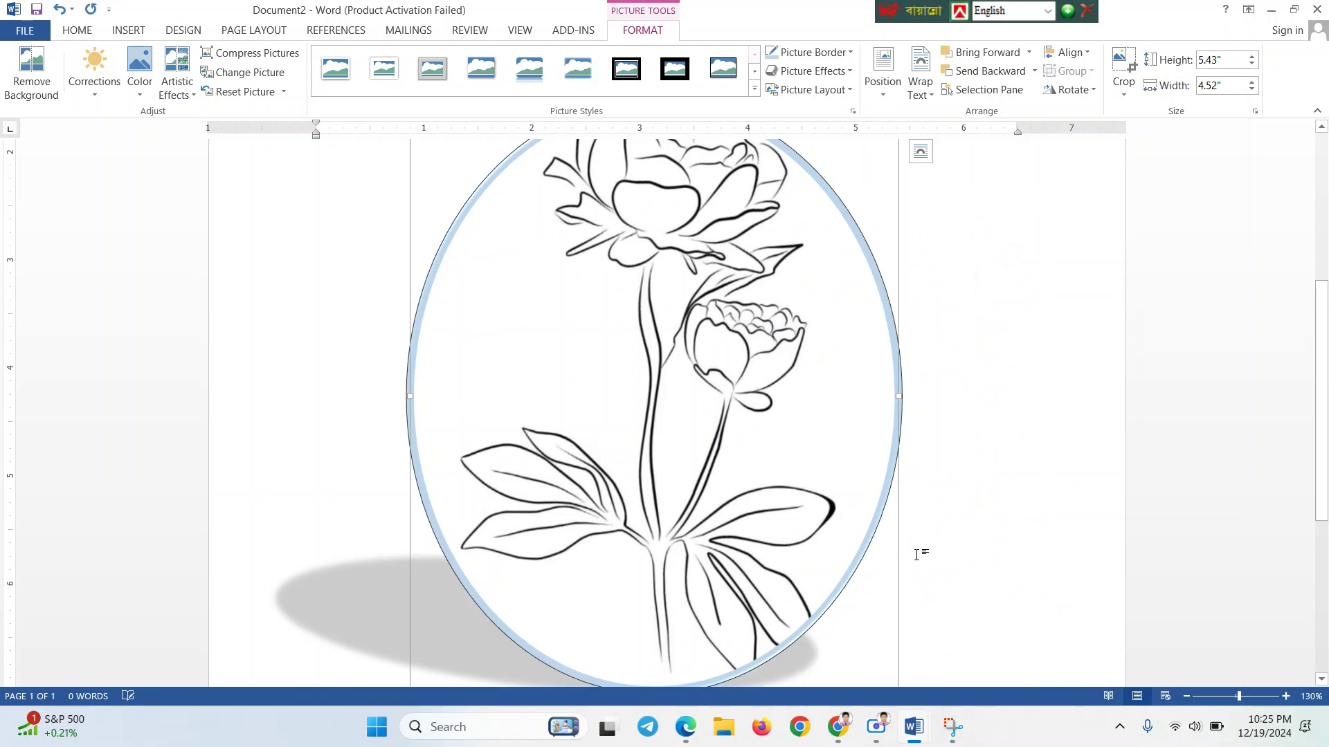
# Add the middle reflection variation from the last row to the flower picture and inspect the mirrored image below it
pyautogui.click(827, 73)
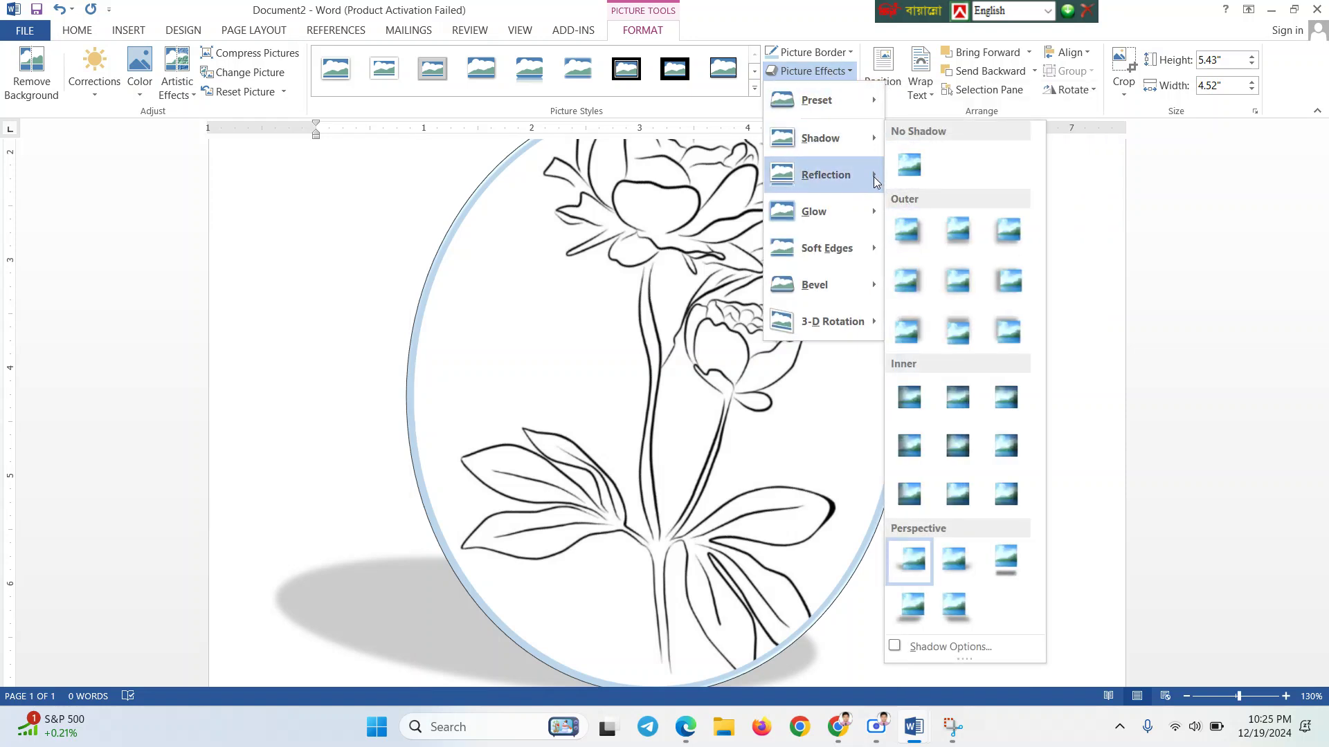
pyautogui.moveTo(874, 178)
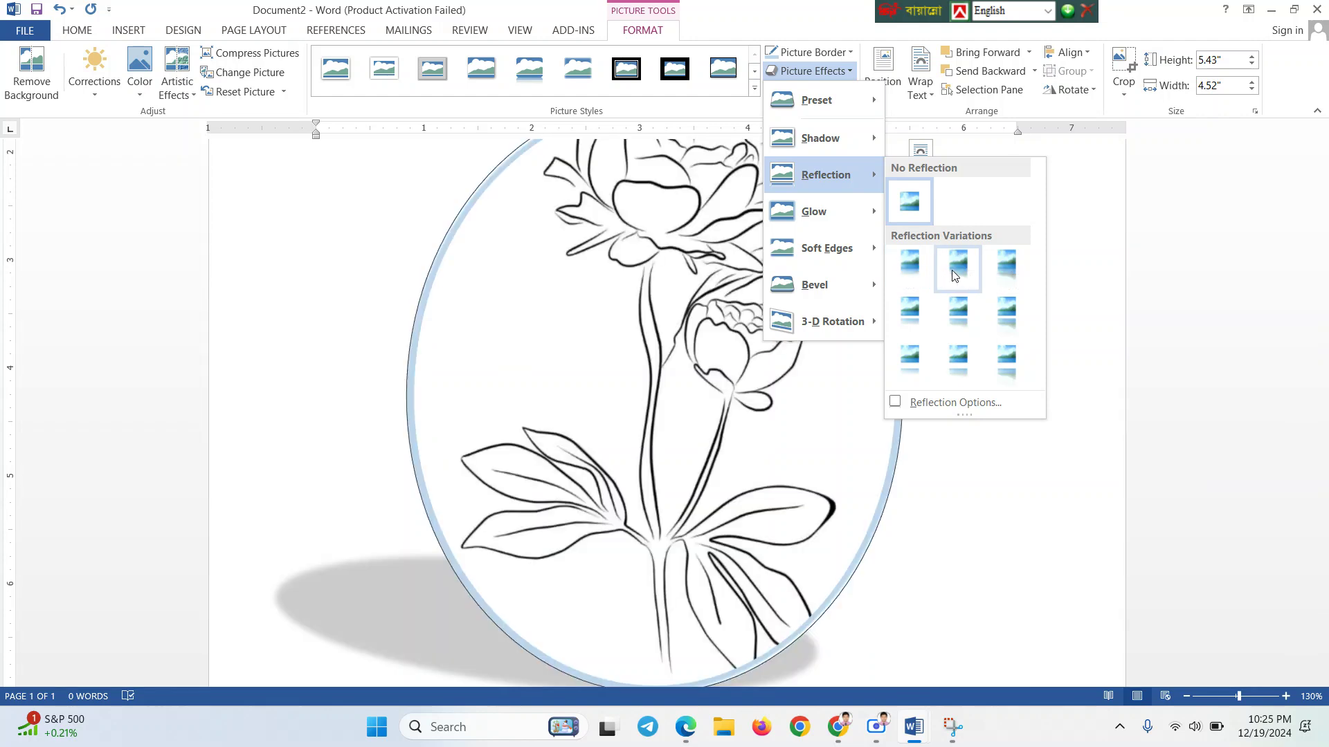
pyautogui.click(956, 365)
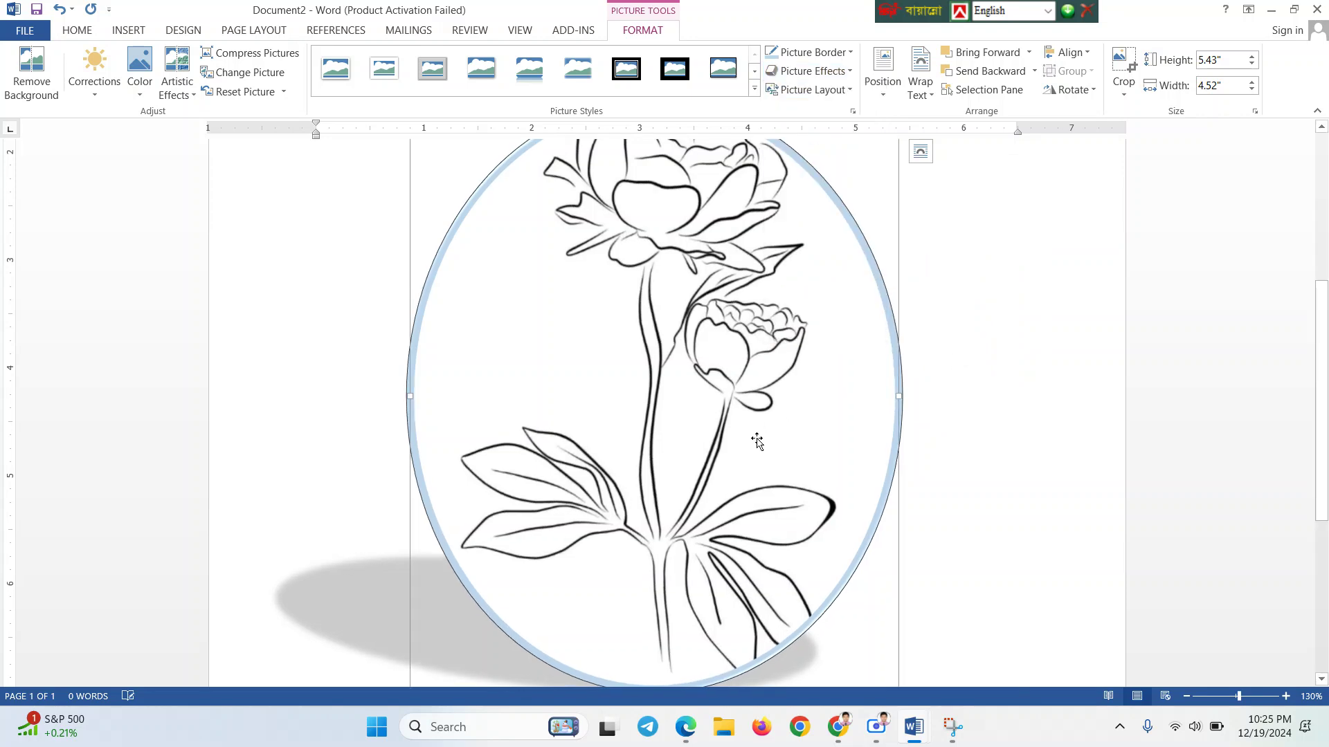
pyautogui.scroll(-4, 761, 436)
pyautogui.scroll(-2, 757, 439)
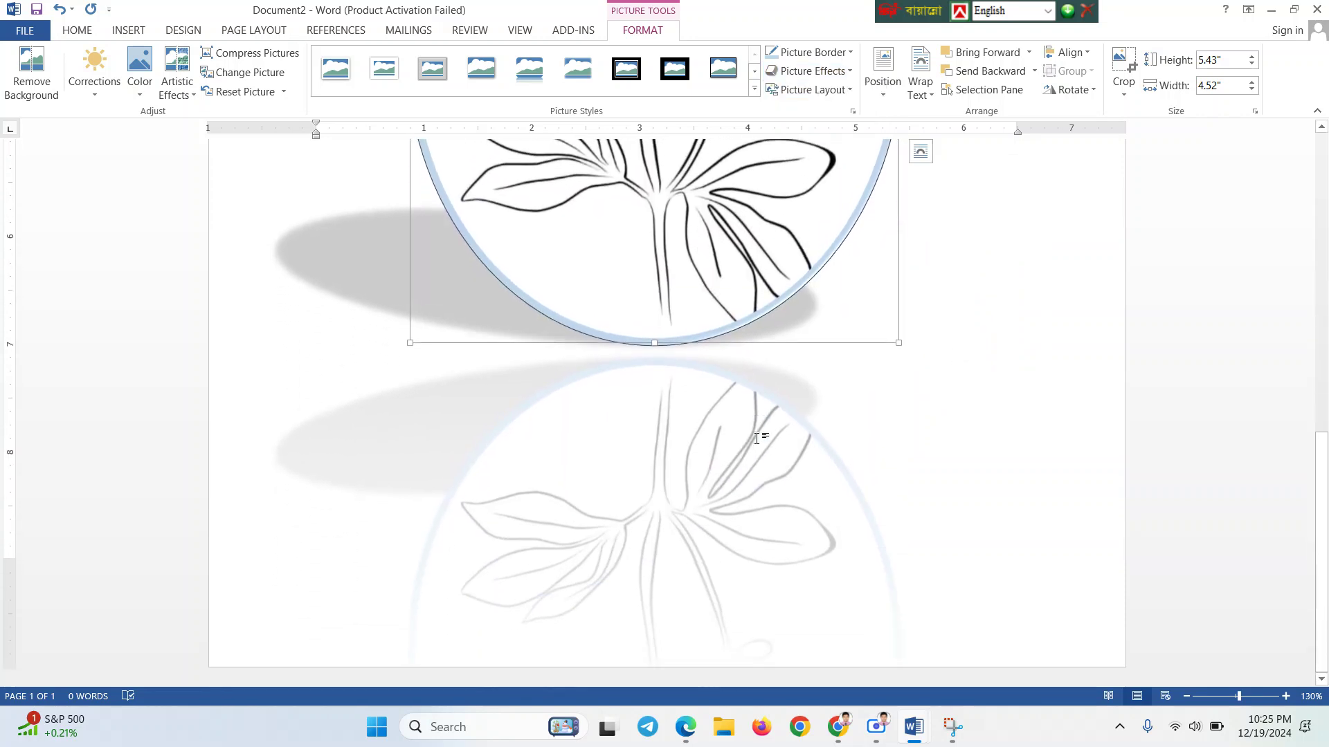
pyautogui.scroll(-1, 758, 436)
pyautogui.hotkey('ctrl', 'Home')
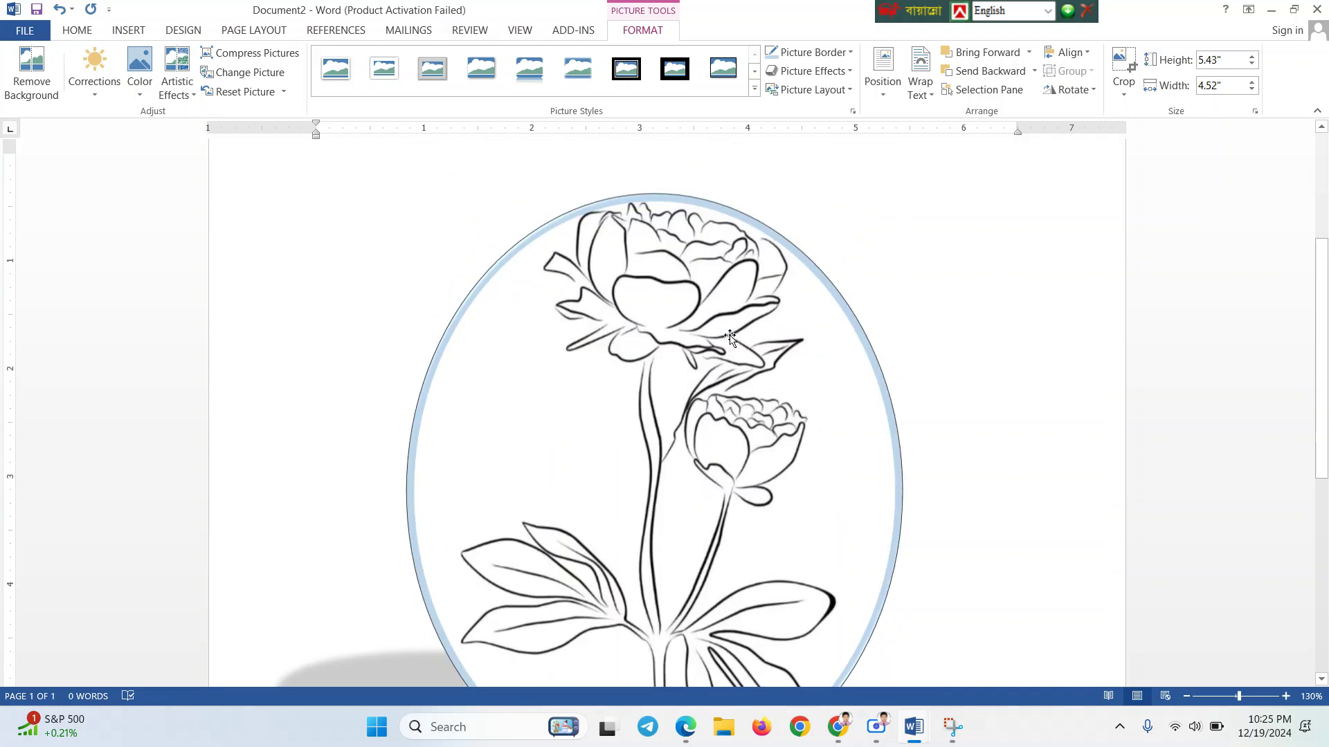
pyautogui.click(855, 487)
pyautogui.scroll(-12, 854, 486)
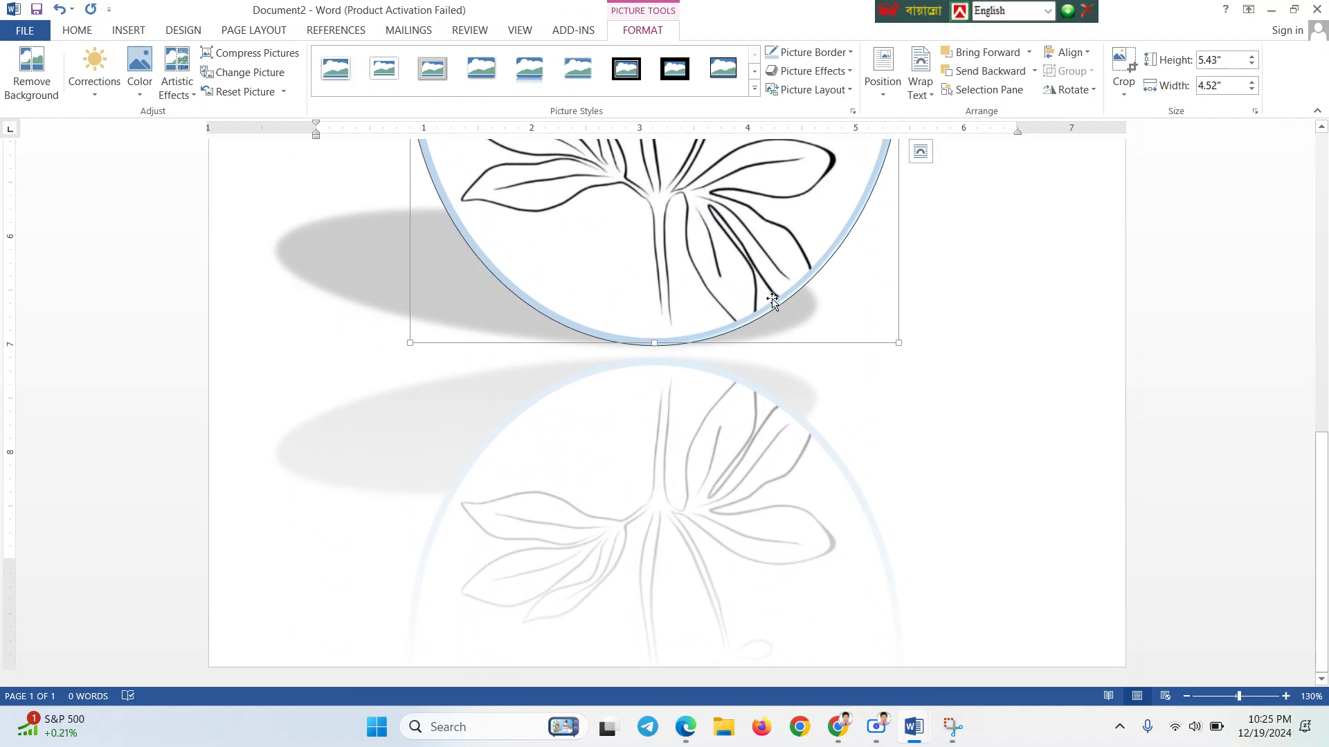
# Surround the flower picture with the widest blue glow variation
pyautogui.click(793, 73)
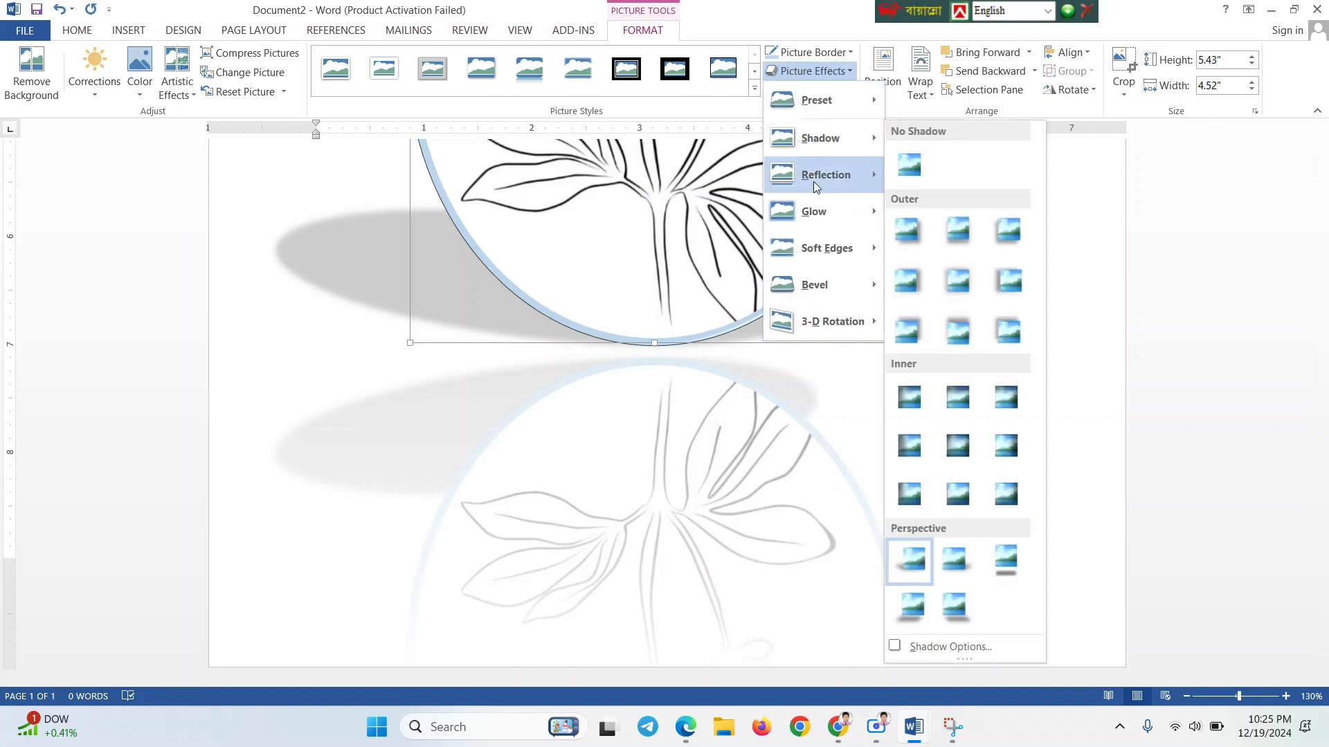
pyautogui.moveTo(818, 217)
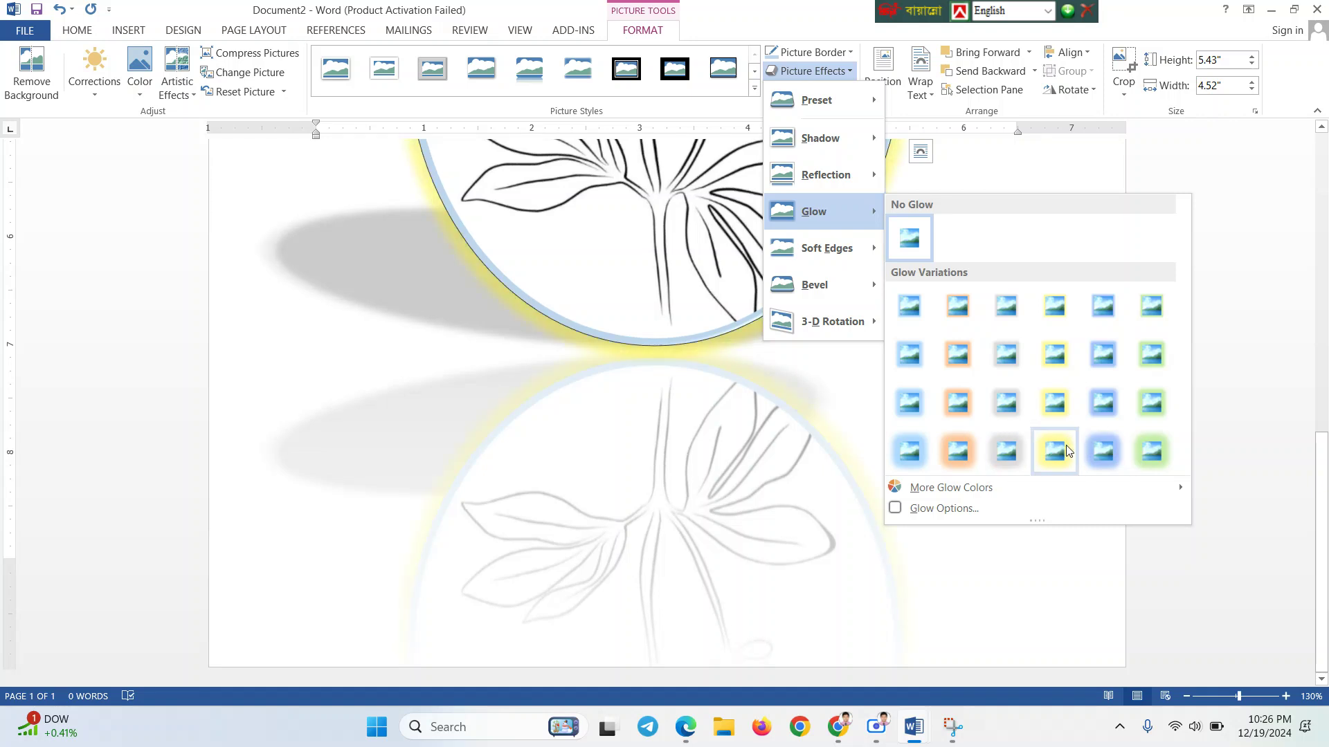
pyautogui.click(1106, 451)
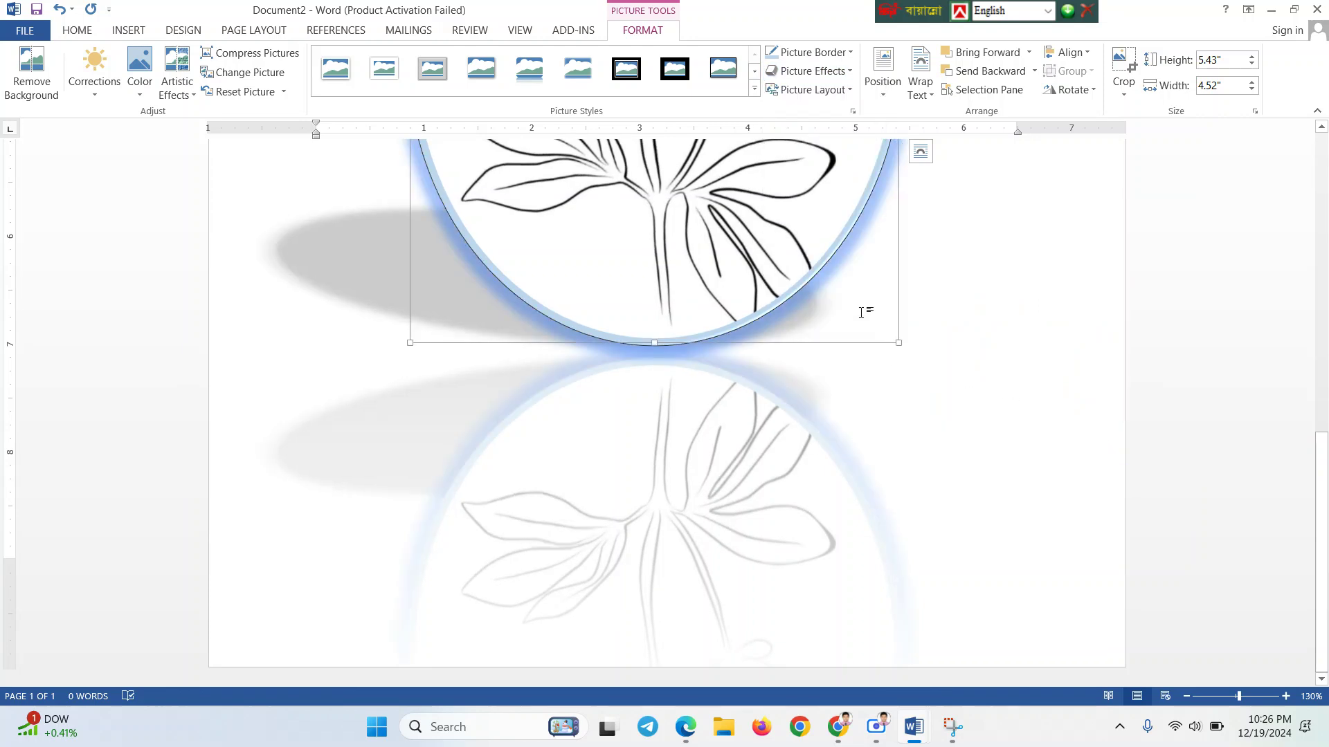
# Set the flower picture's soft edges to 1 Point
pyautogui.click(842, 72)
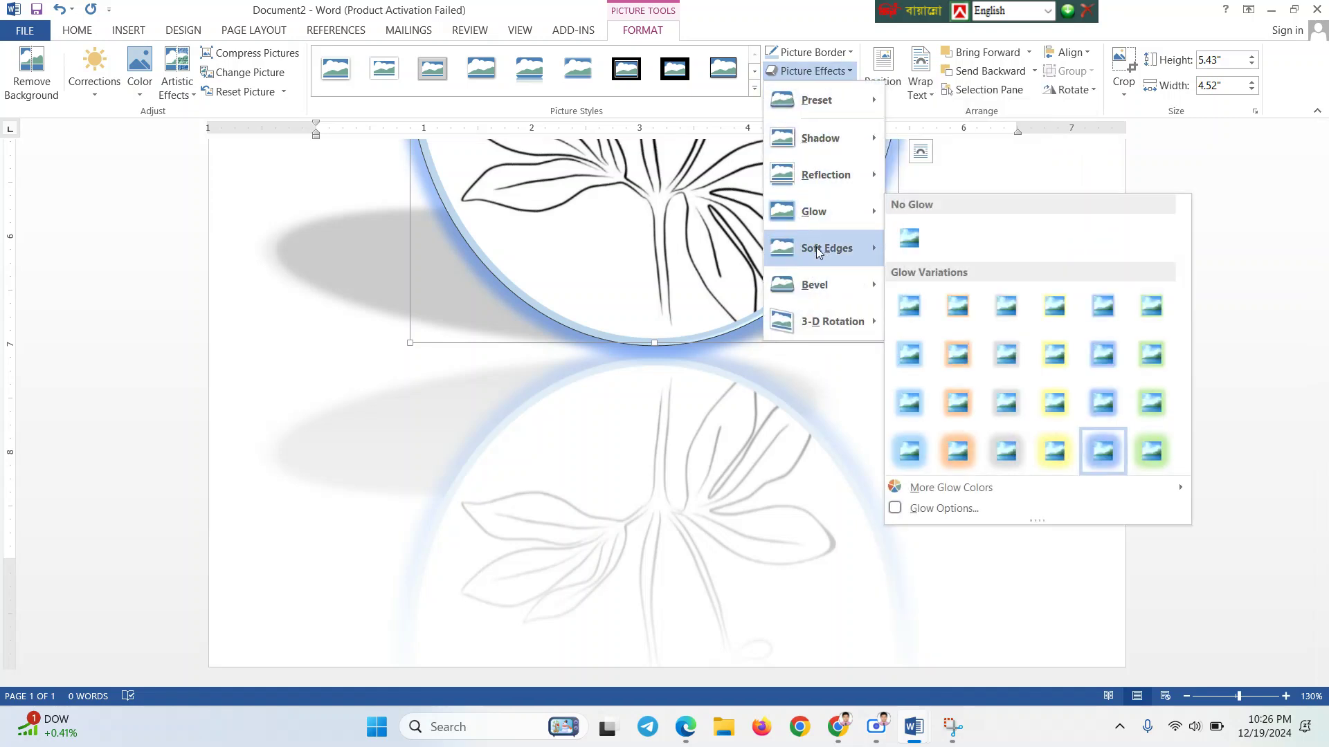
pyautogui.moveTo(817, 251)
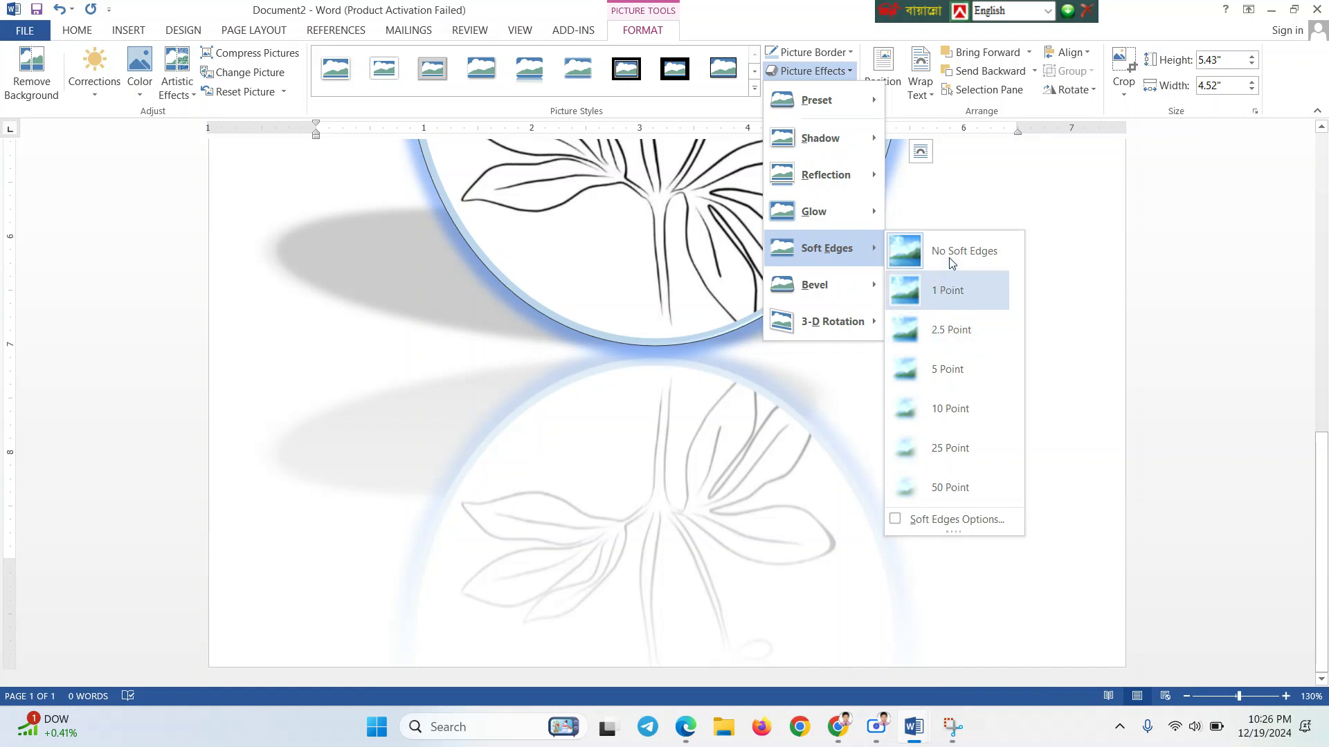
pyautogui.click(945, 291)
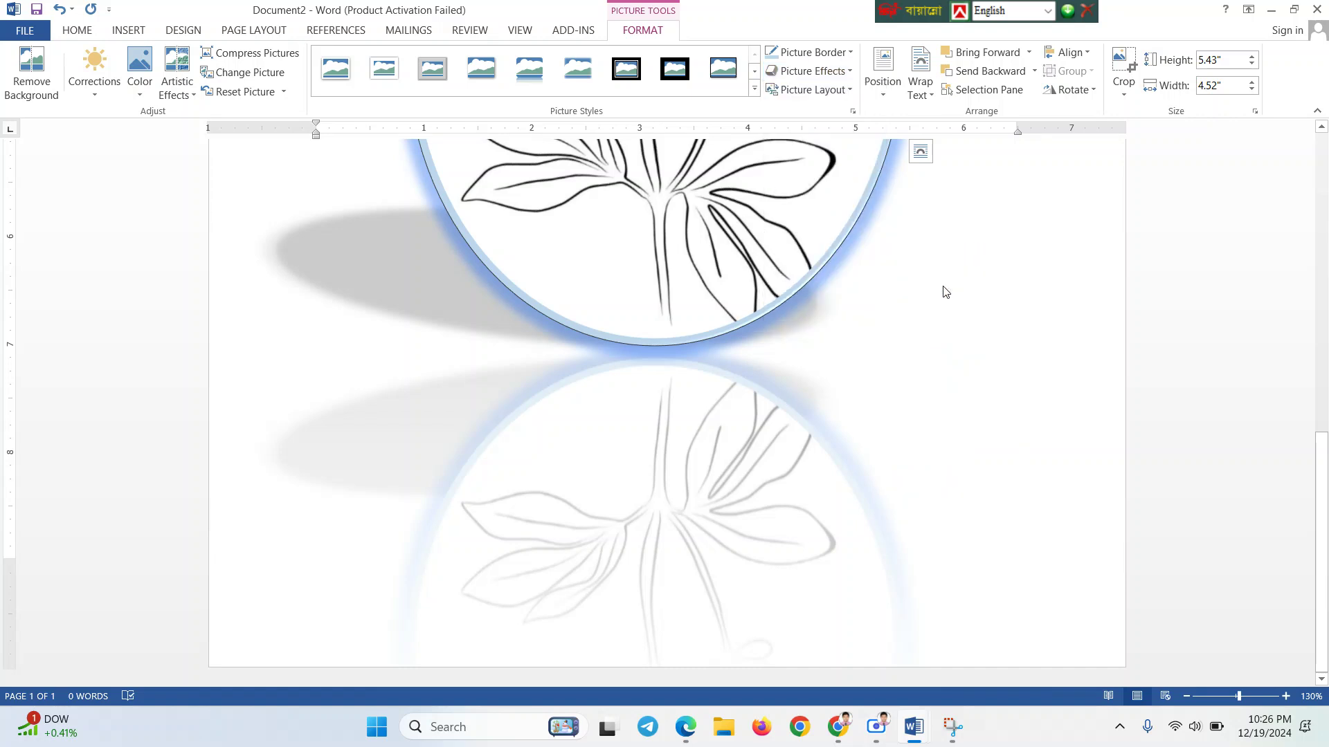
# Apply the bevel in the second row, just right of Angle, to the flower picture
pyautogui.click(844, 60)
pyautogui.click(844, 60)
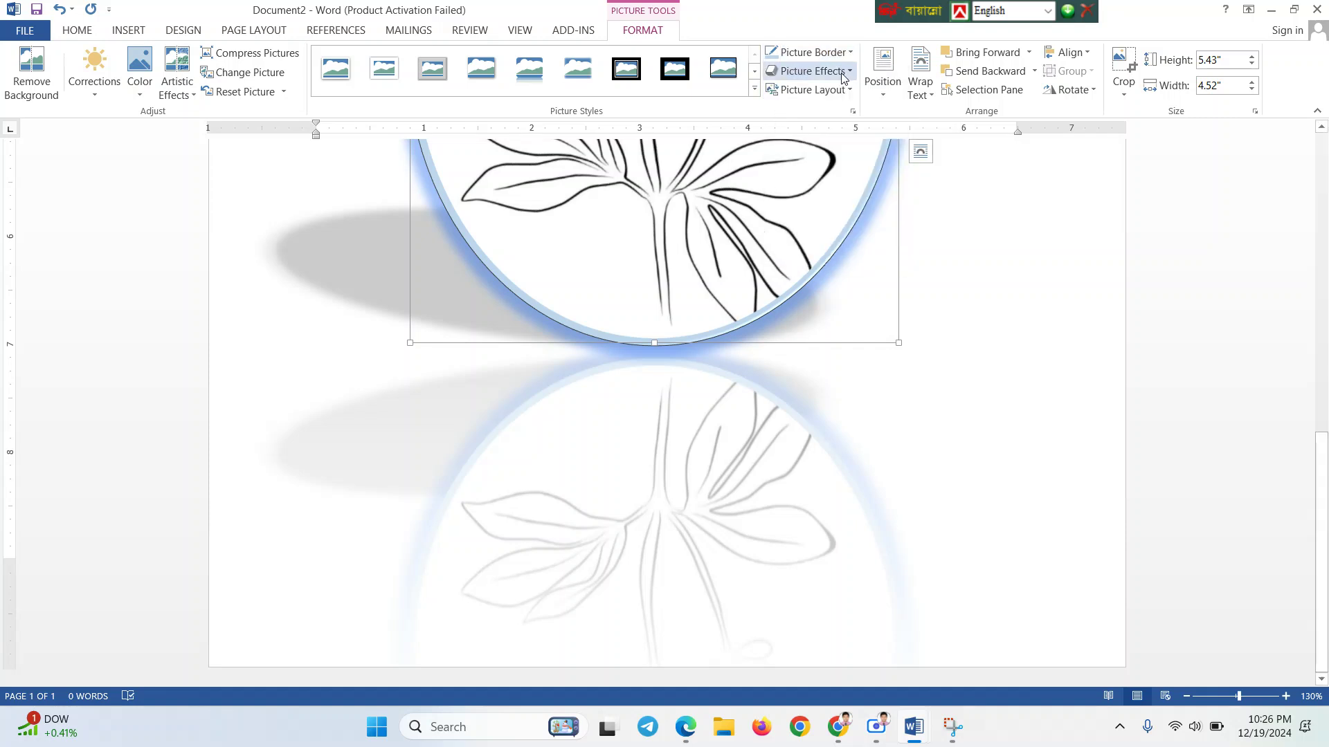
pyautogui.click(842, 75)
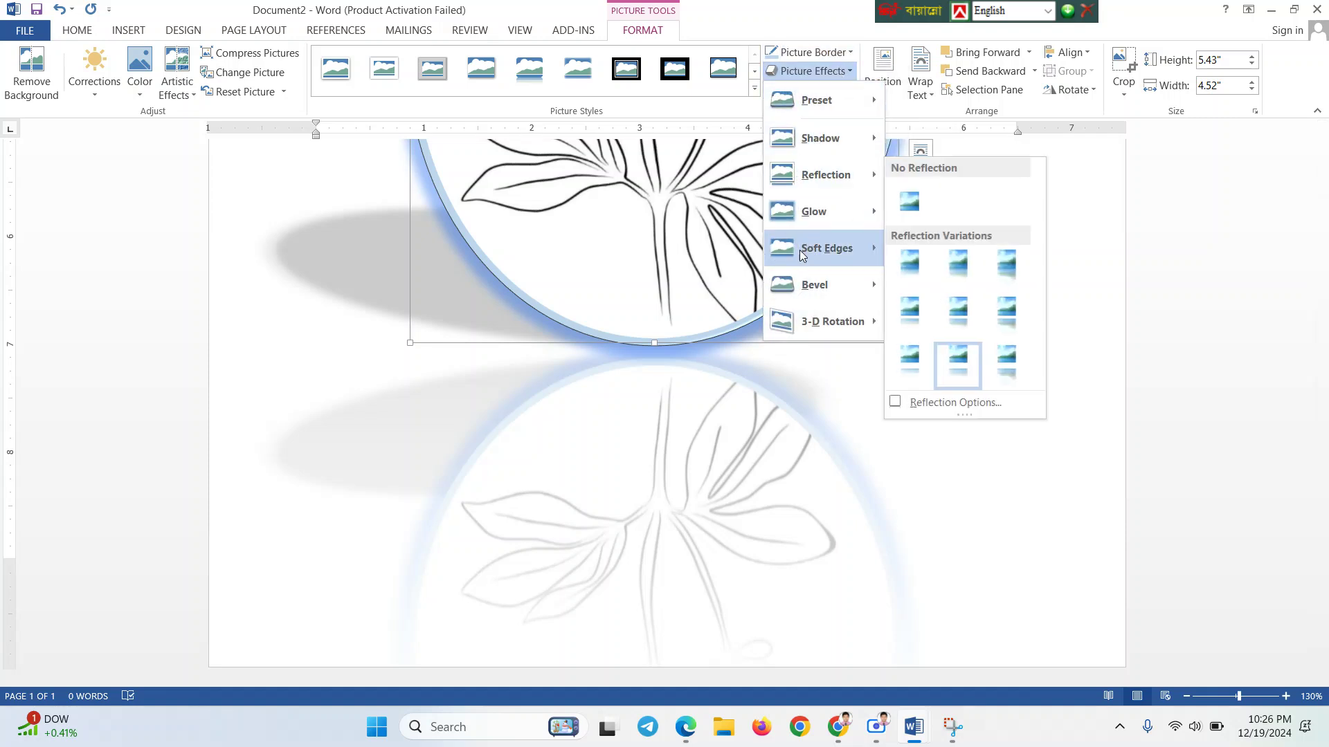
pyautogui.moveTo(820, 285)
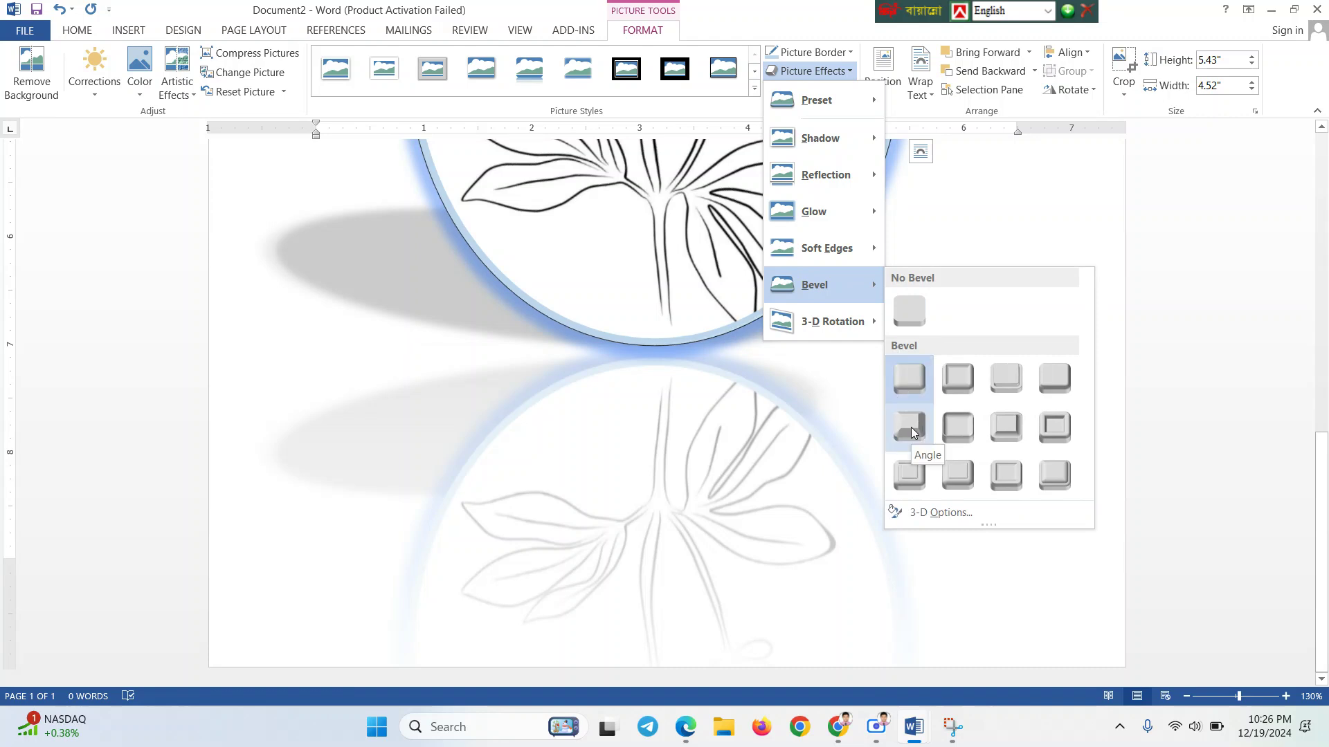
pyautogui.click(956, 433)
pyautogui.scroll(3, 849, 319)
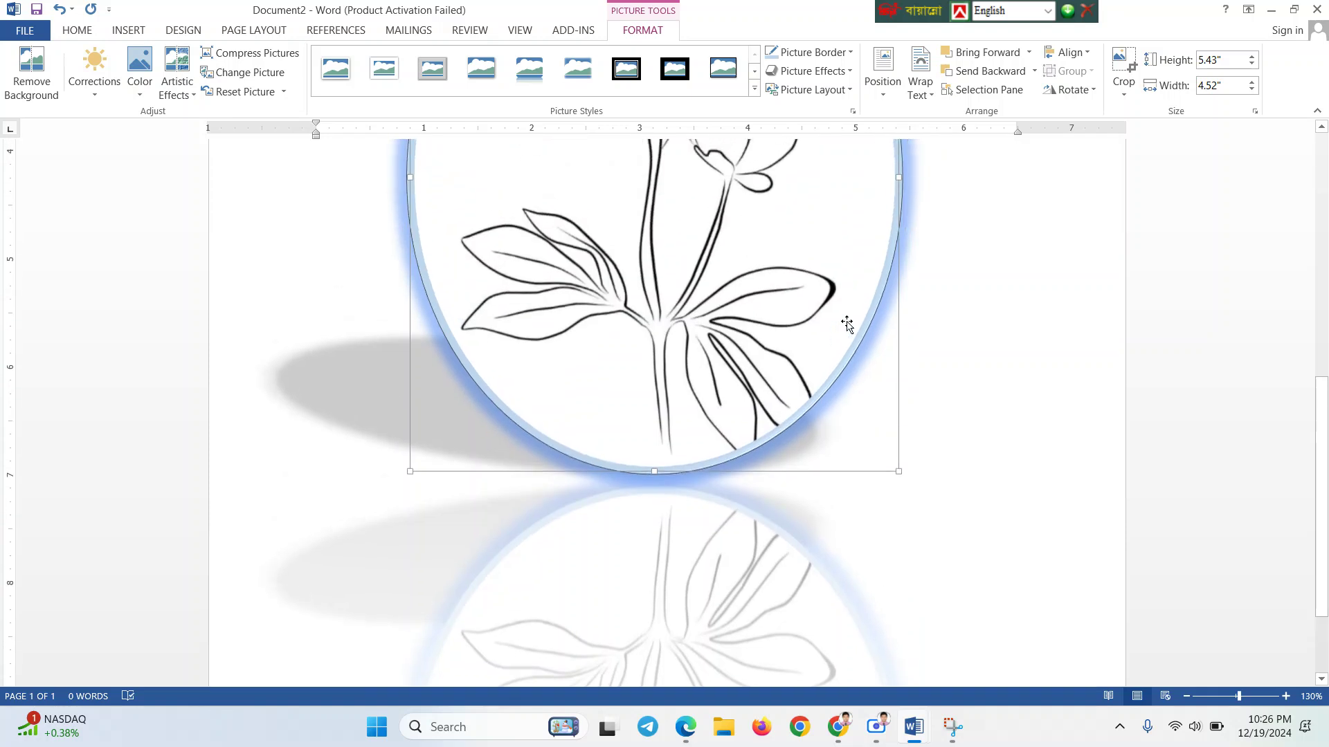
# Rotate the flower picture in 3-D with the second Parallel preset of the second row and inspect the tilted picture with its reflection
pyautogui.click(832, 75)
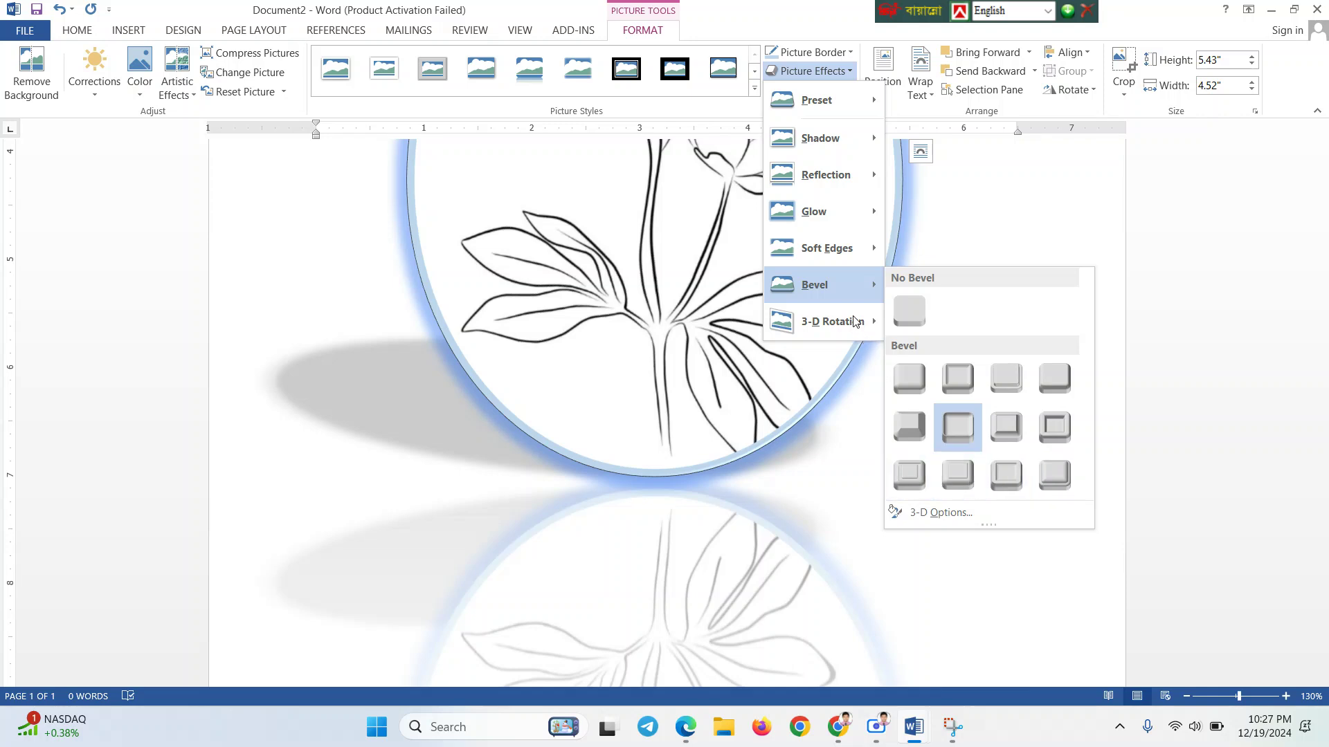
pyautogui.moveTo(855, 320)
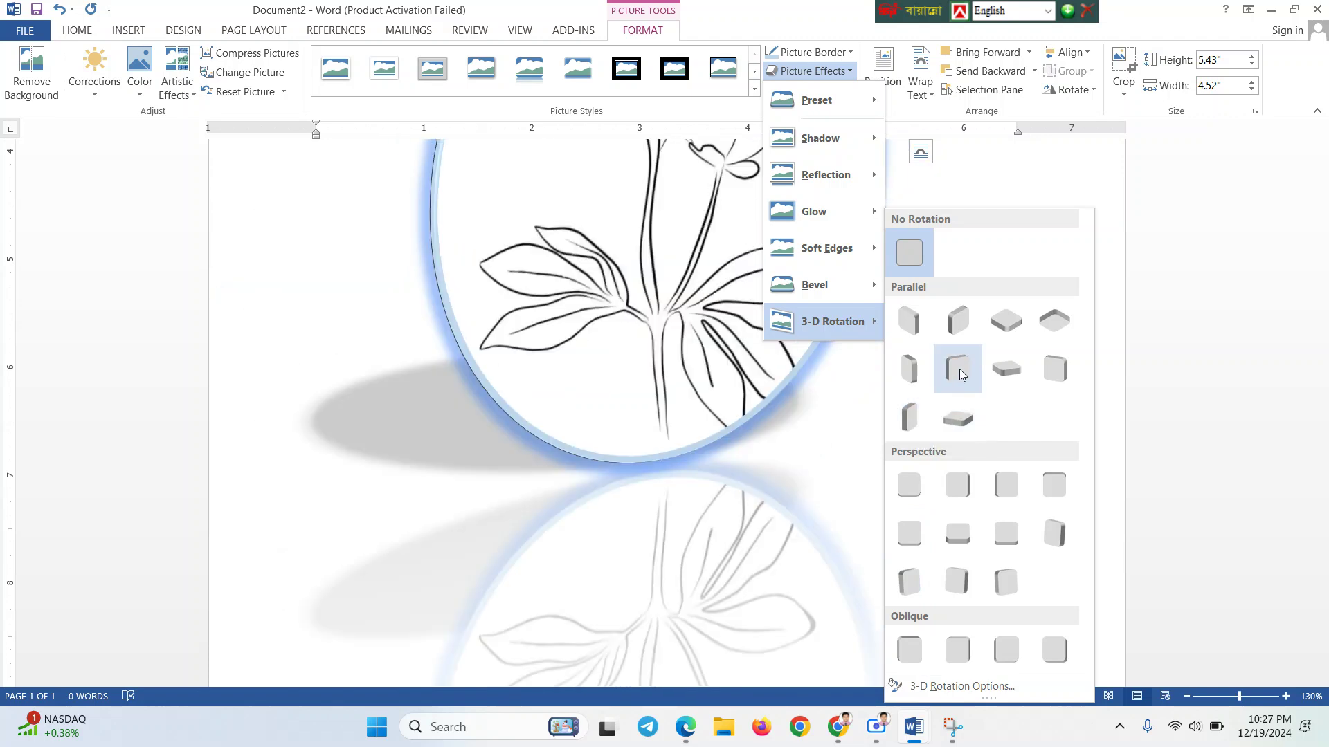
pyautogui.click(959, 368)
pyautogui.scroll(3, 783, 348)
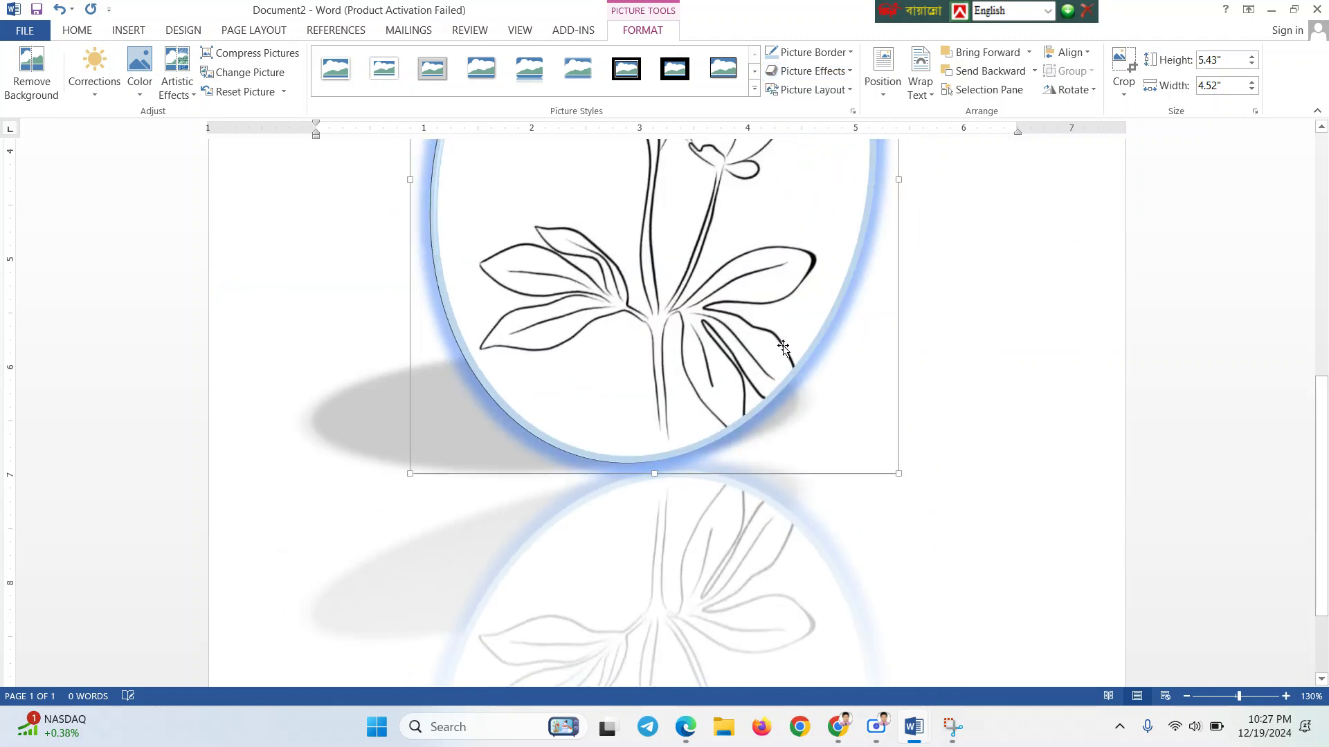
pyautogui.scroll(8, 783, 348)
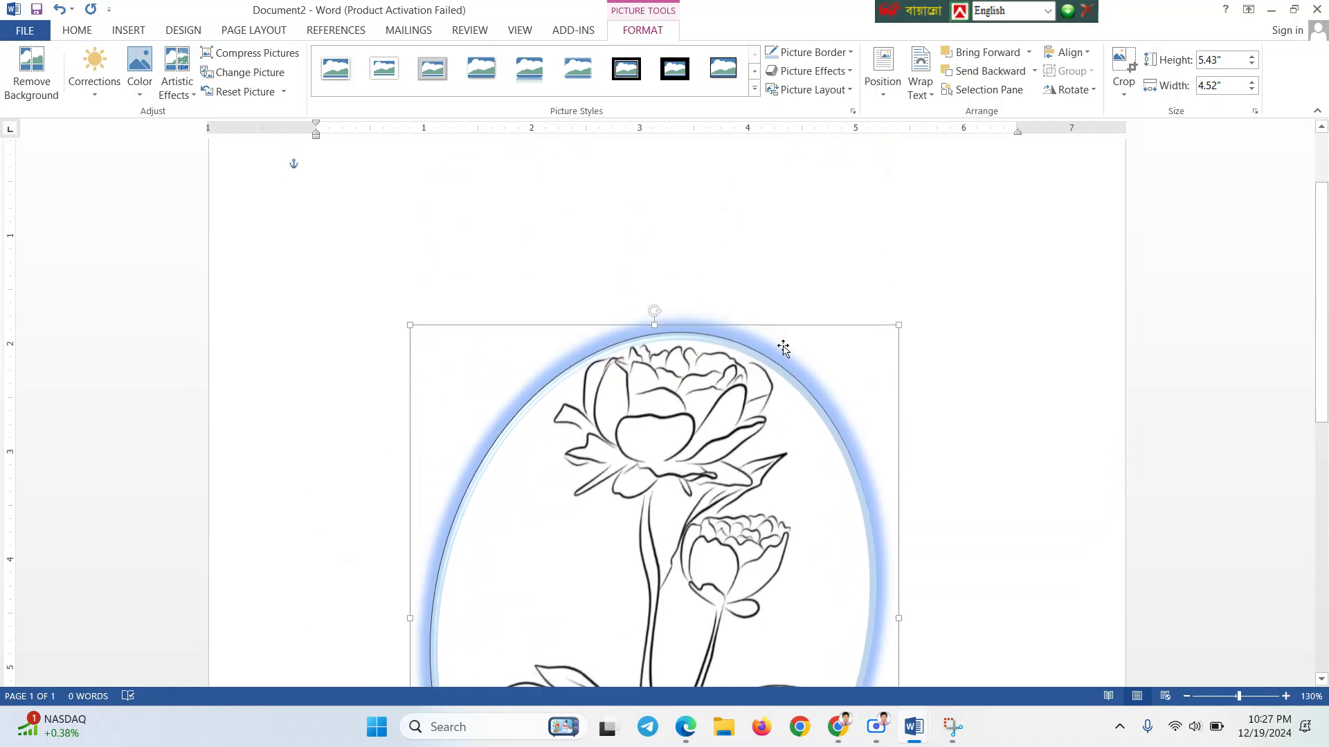
pyautogui.scroll(-6, 783, 348)
pyautogui.scroll(-5, 782, 348)
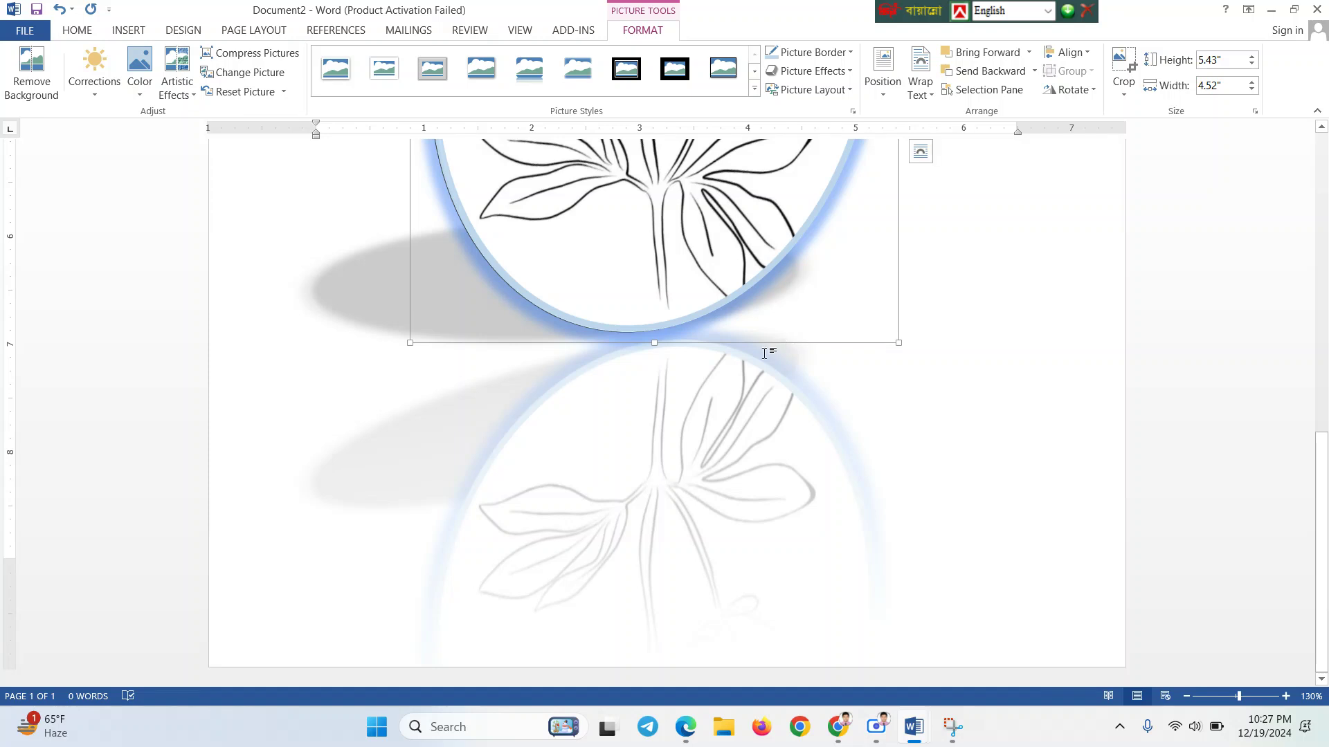
pyautogui.scroll(5, 777, 373)
pyautogui.scroll(4, 773, 379)
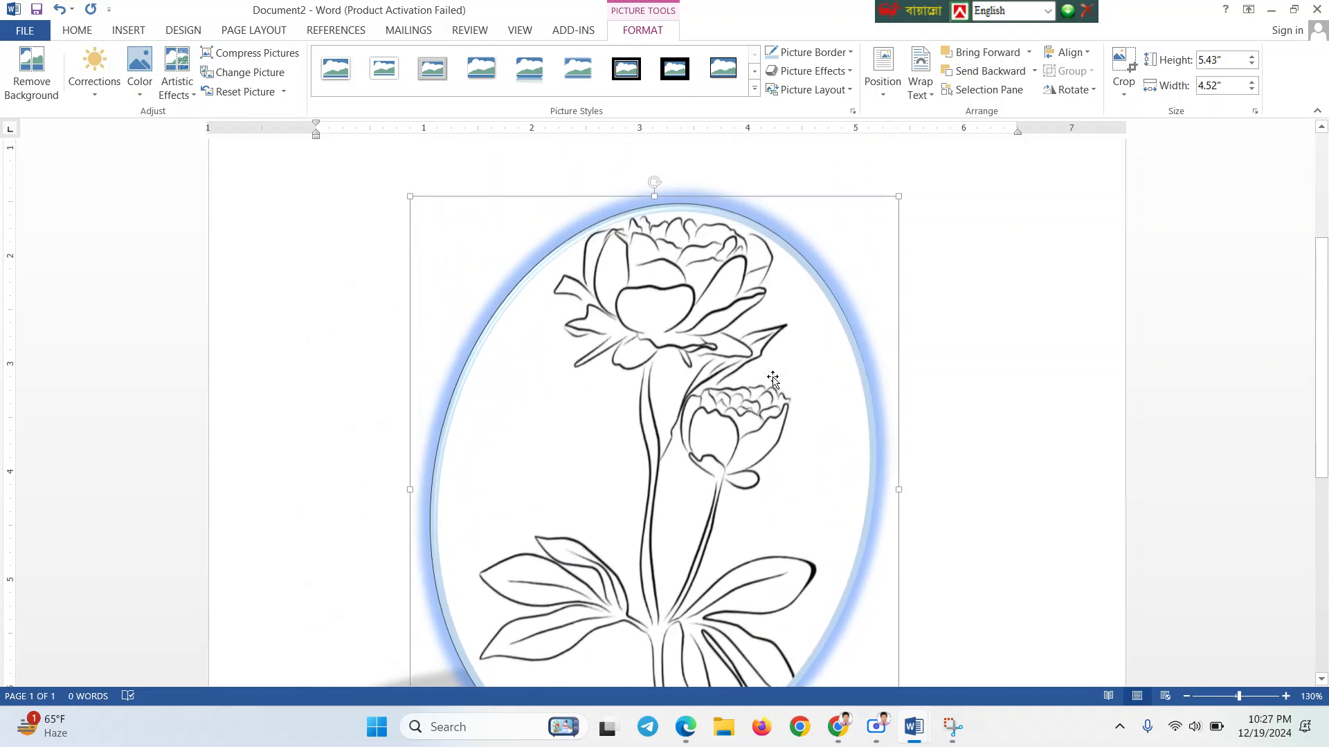
pyautogui.scroll(-1, 716, 265)
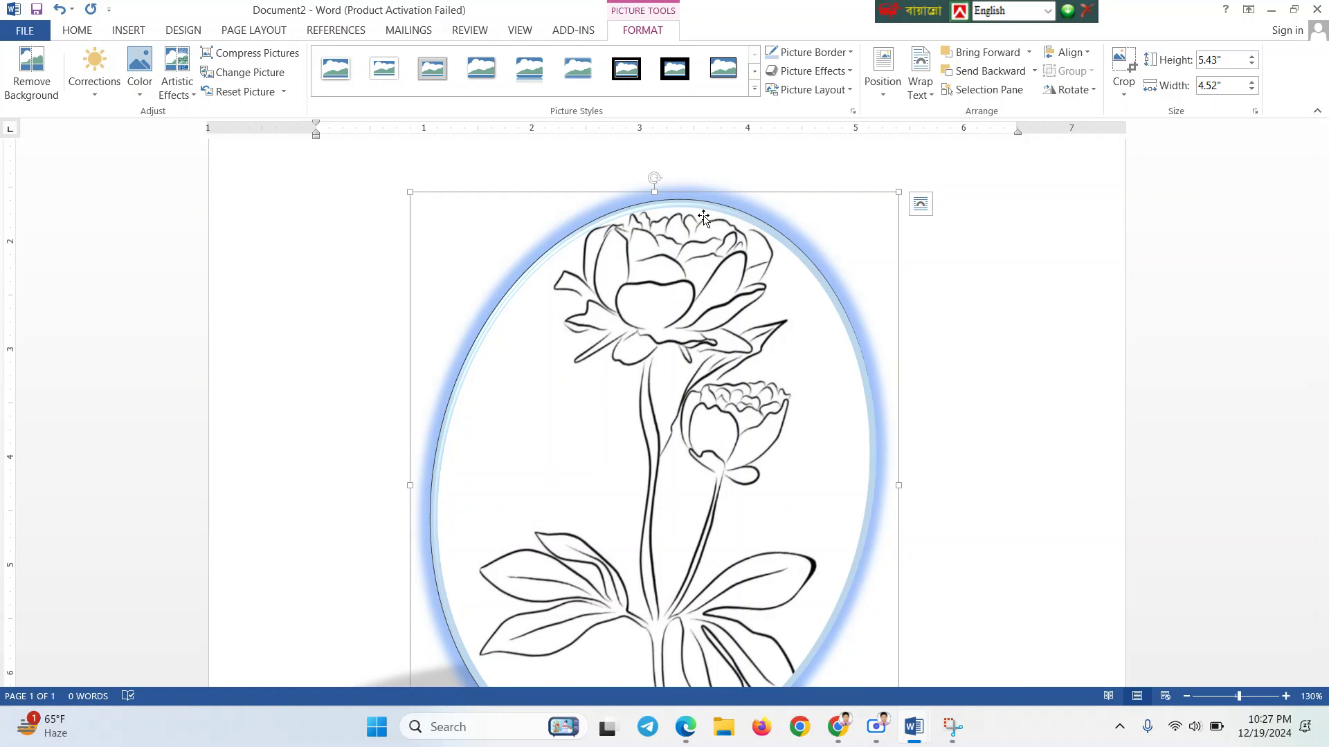
# Convert the flower picture to the first picture layout in the fourth row and caption its blue bar "A Rose Tree"
pyautogui.click(831, 95)
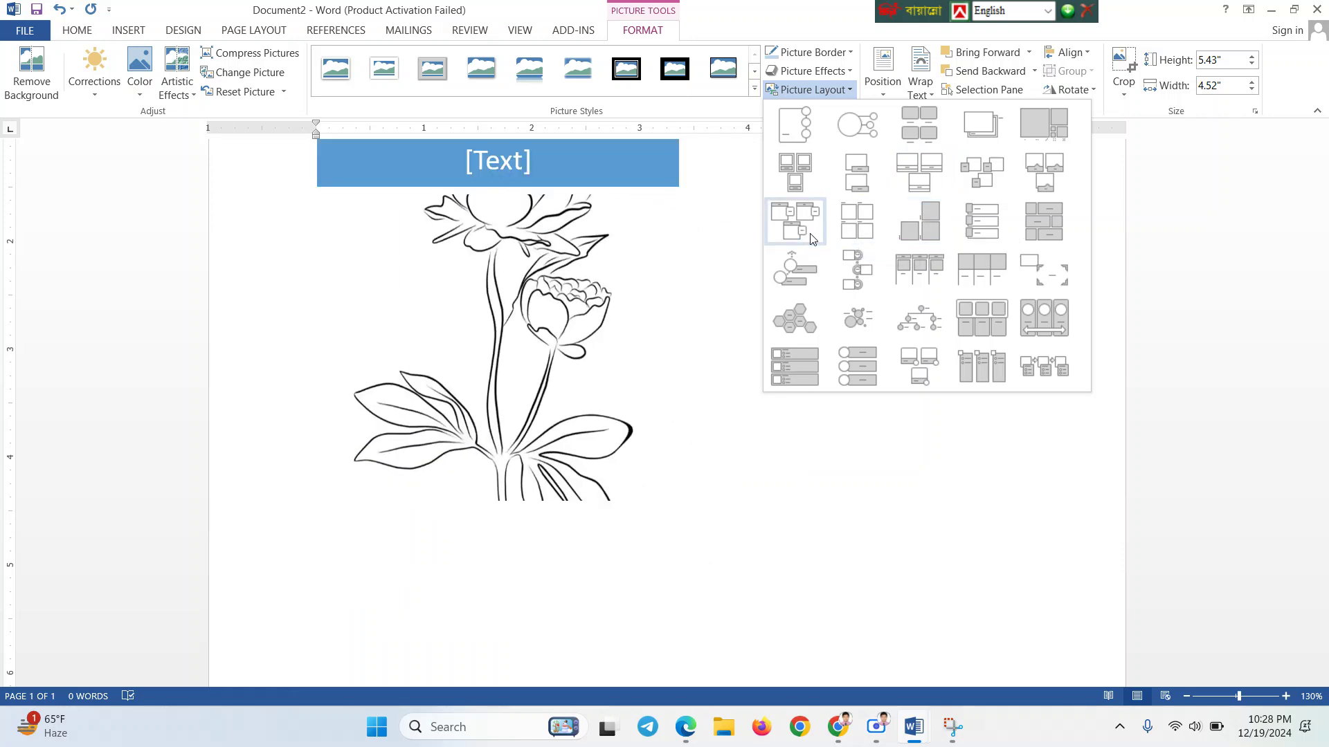
pyautogui.click(797, 275)
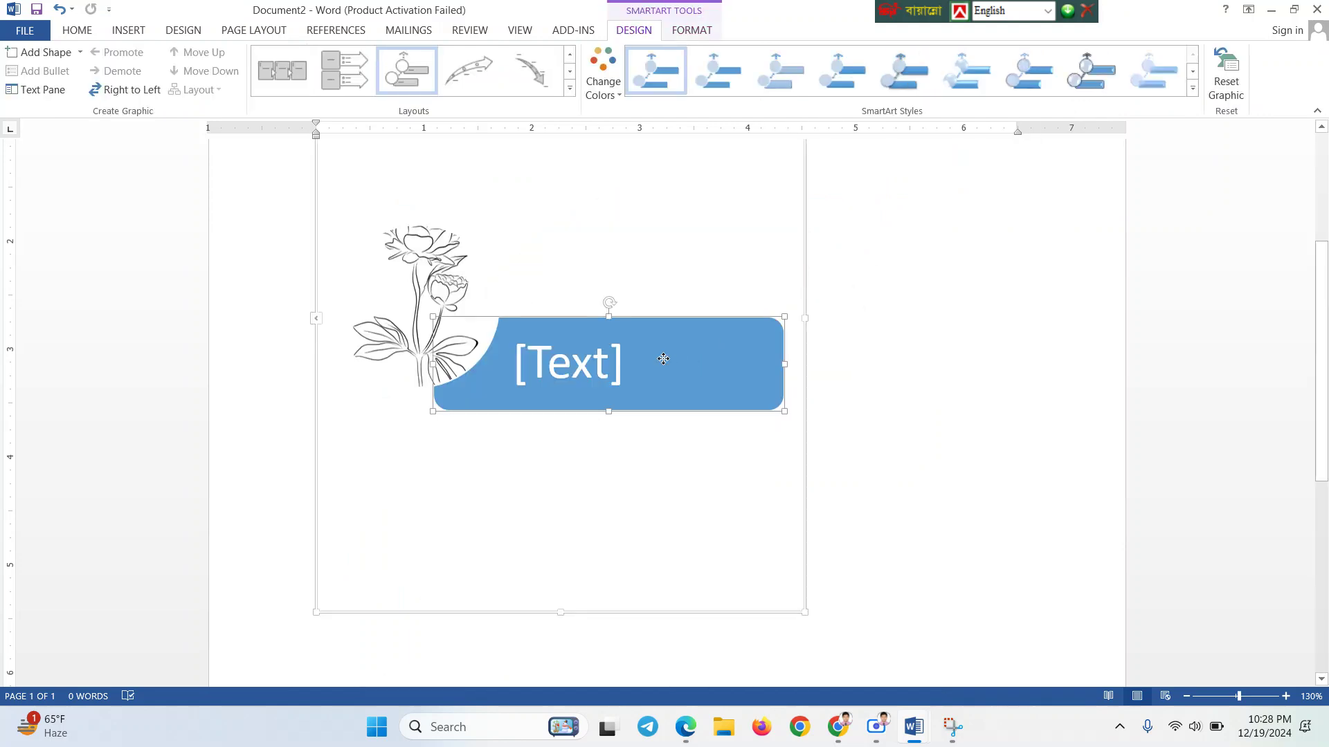
pyautogui.click(612, 358)
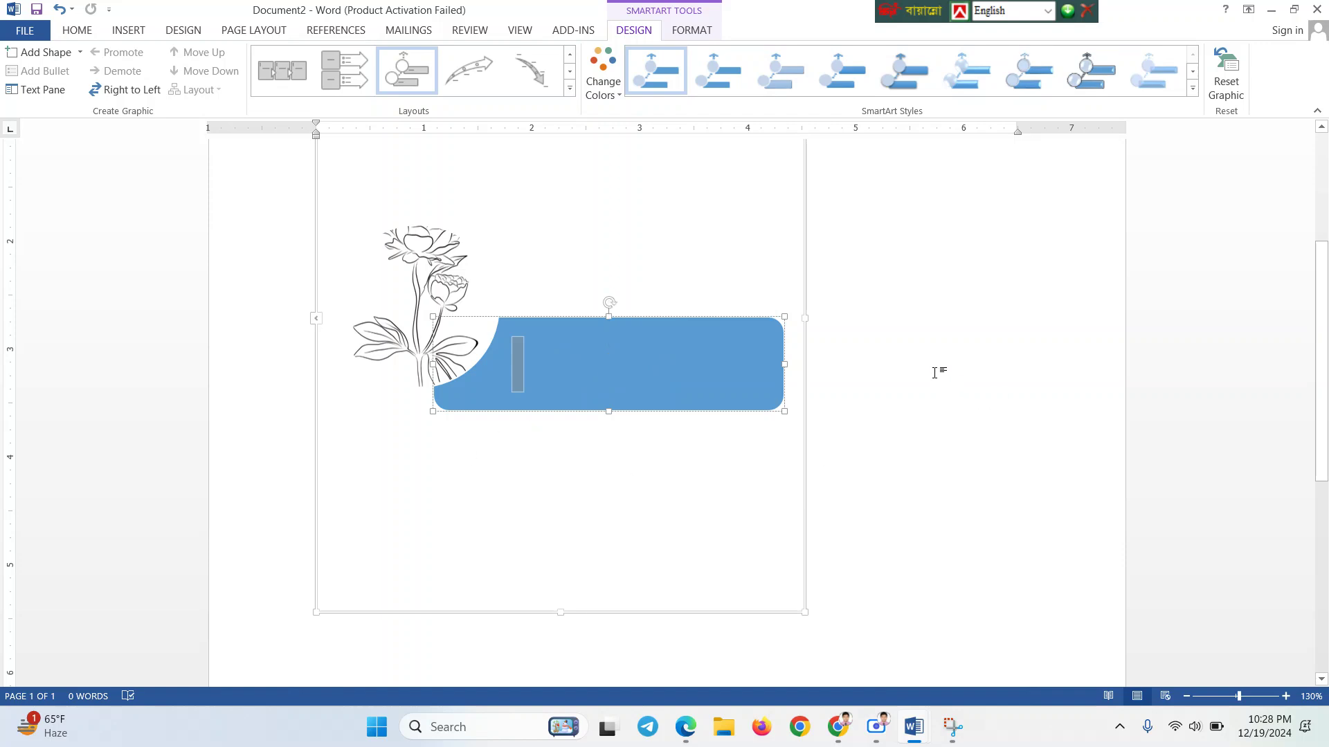
pyautogui.write('A Ros')
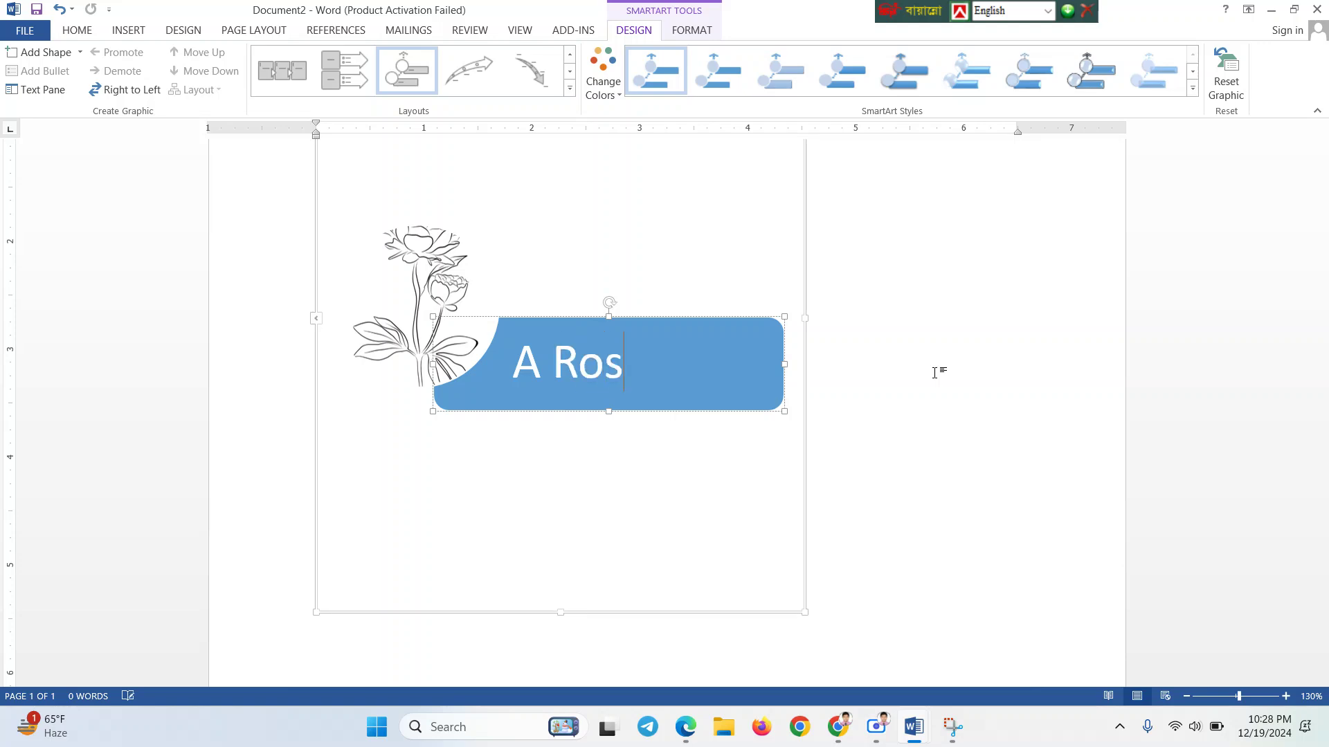
pyautogui.write('e Tree')
pyautogui.click(1011, 471)
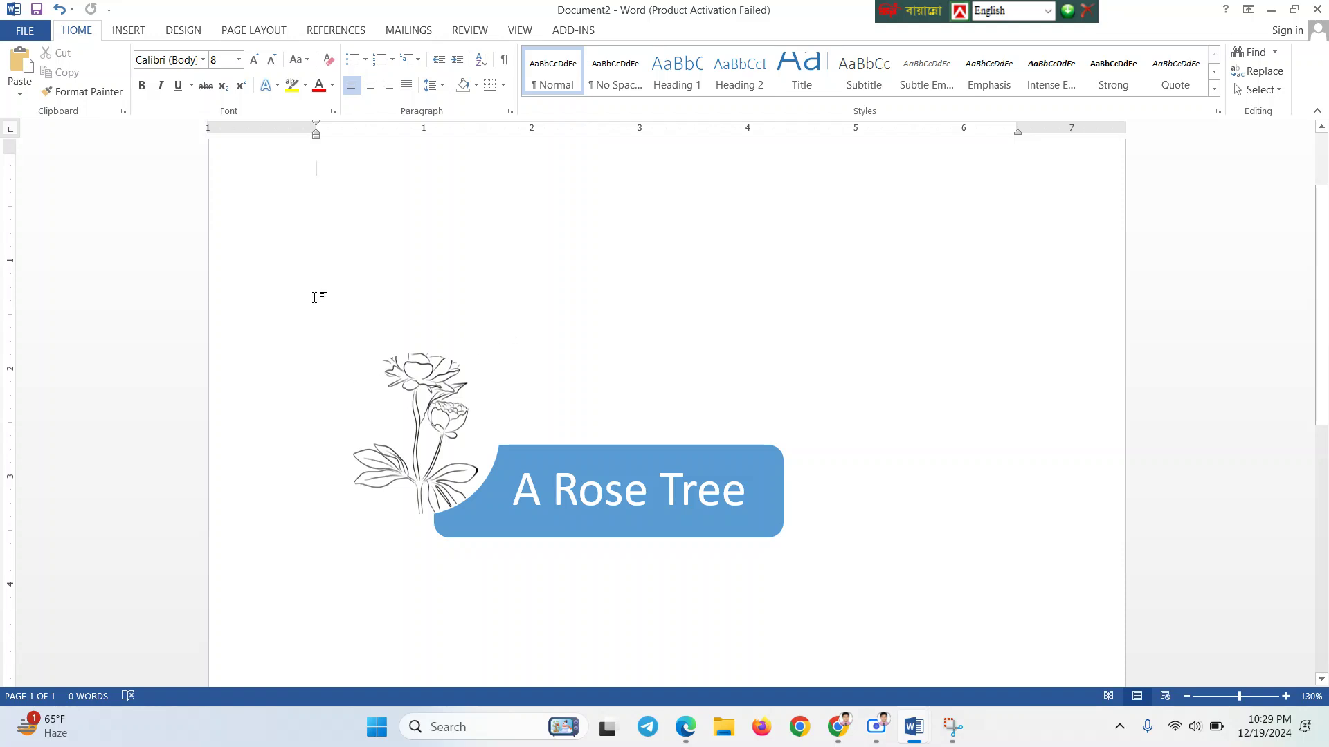
# Examine the flower image and the captioned bar of the picture layout one by one, with the page enlarged to 180%
pyautogui.click(408, 377)
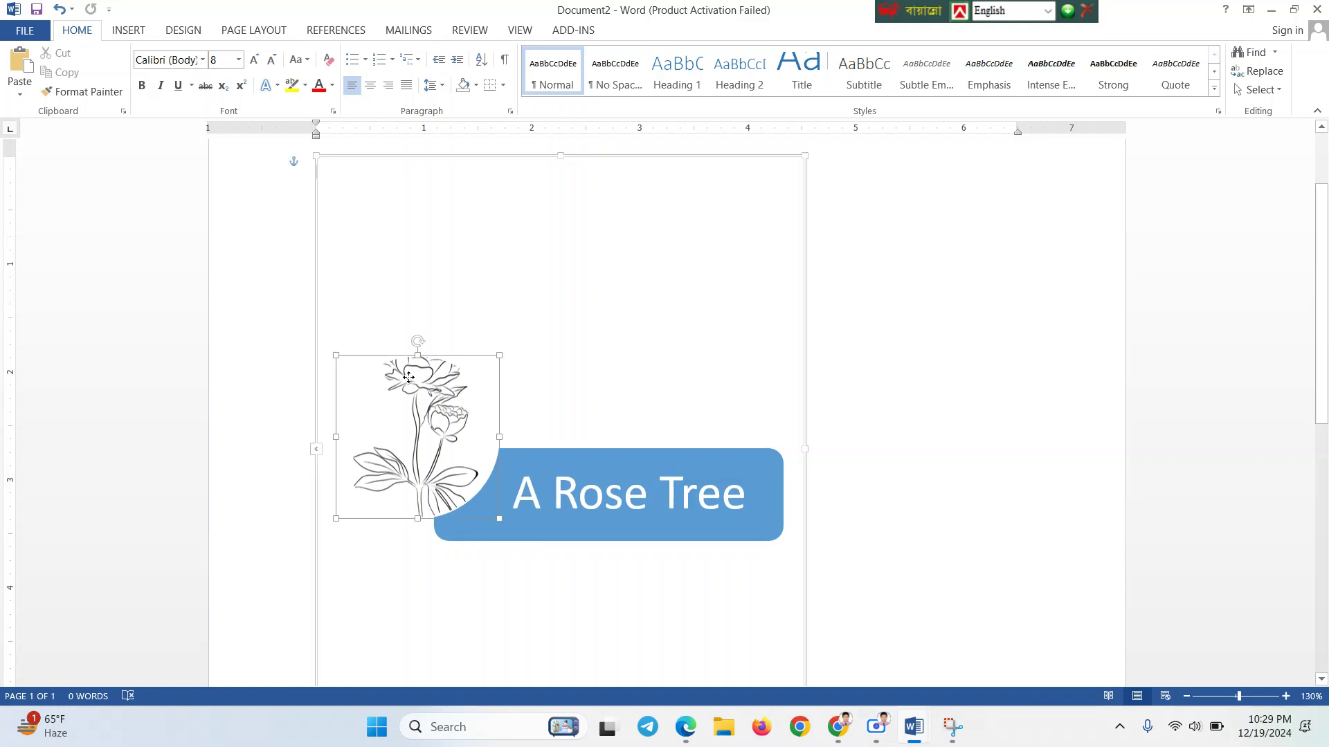
pyautogui.click(853, 335)
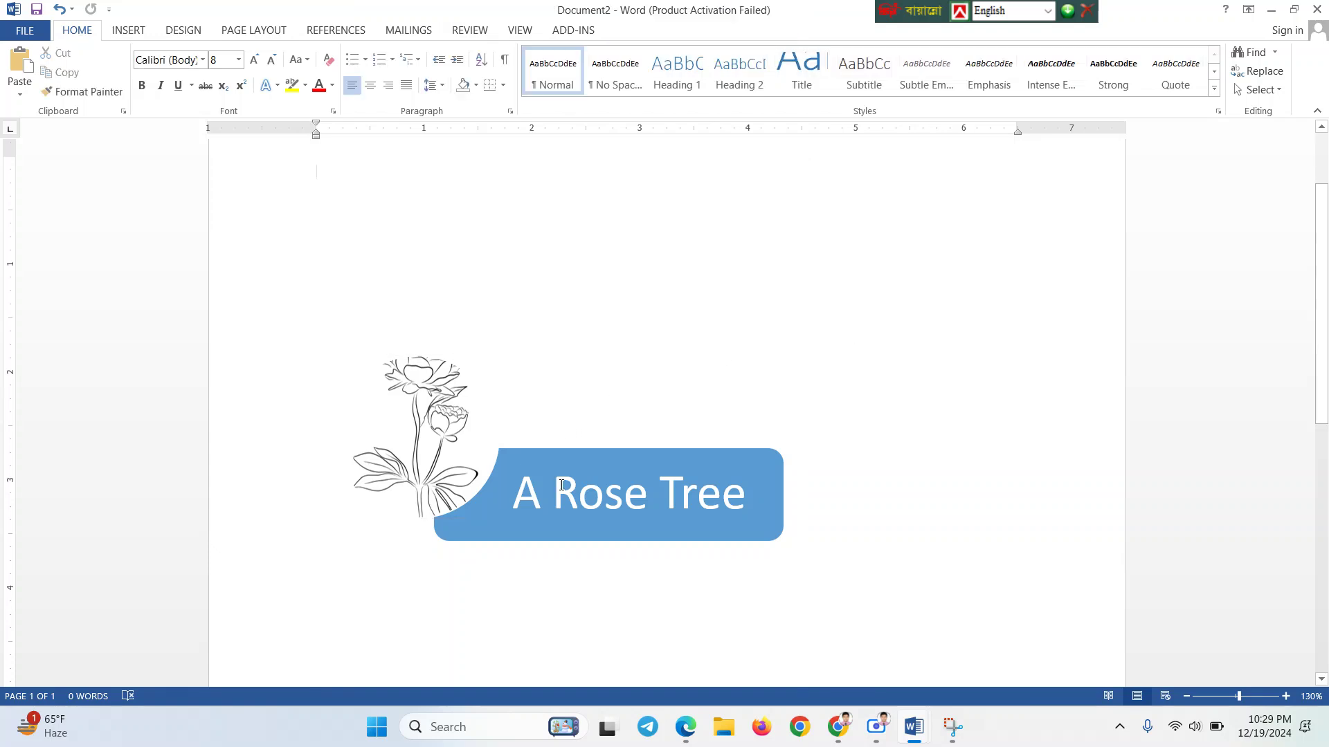
pyautogui.click(558, 460)
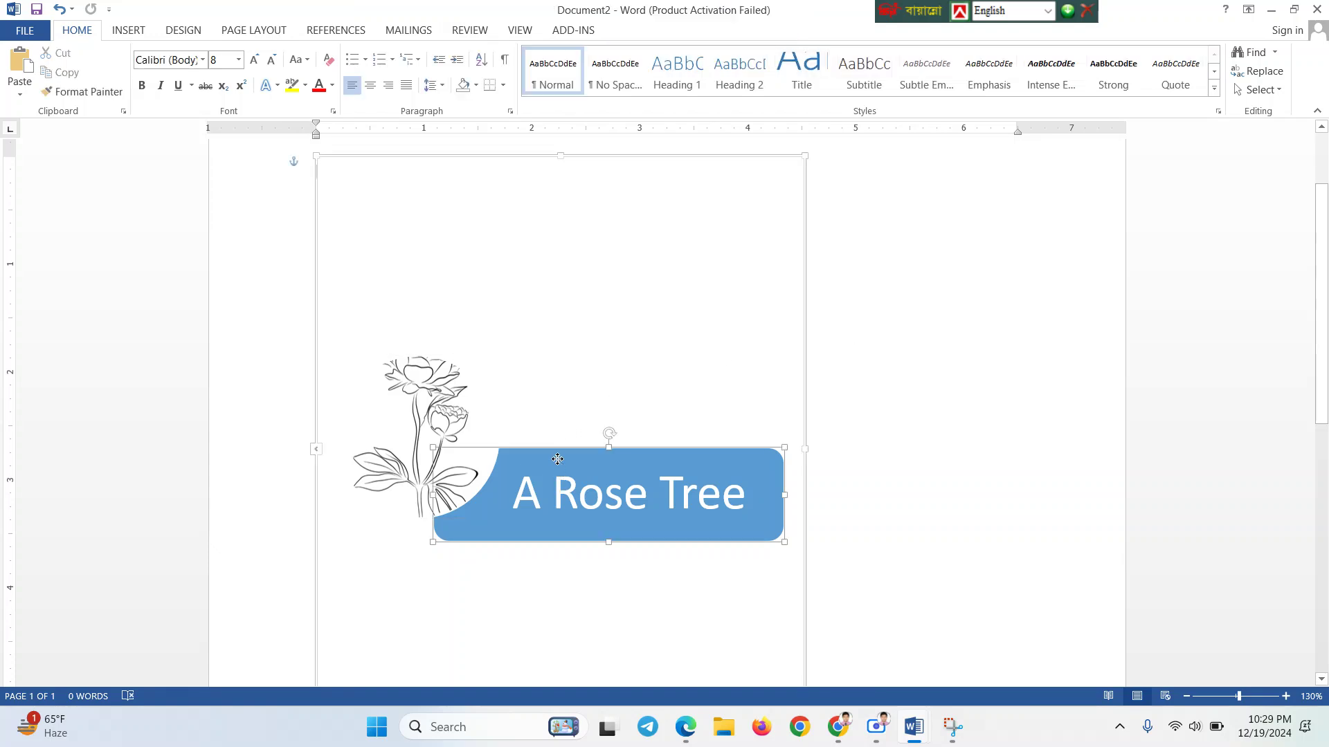
pyautogui.click(861, 371)
pyautogui.scroll(5, 496, 391)
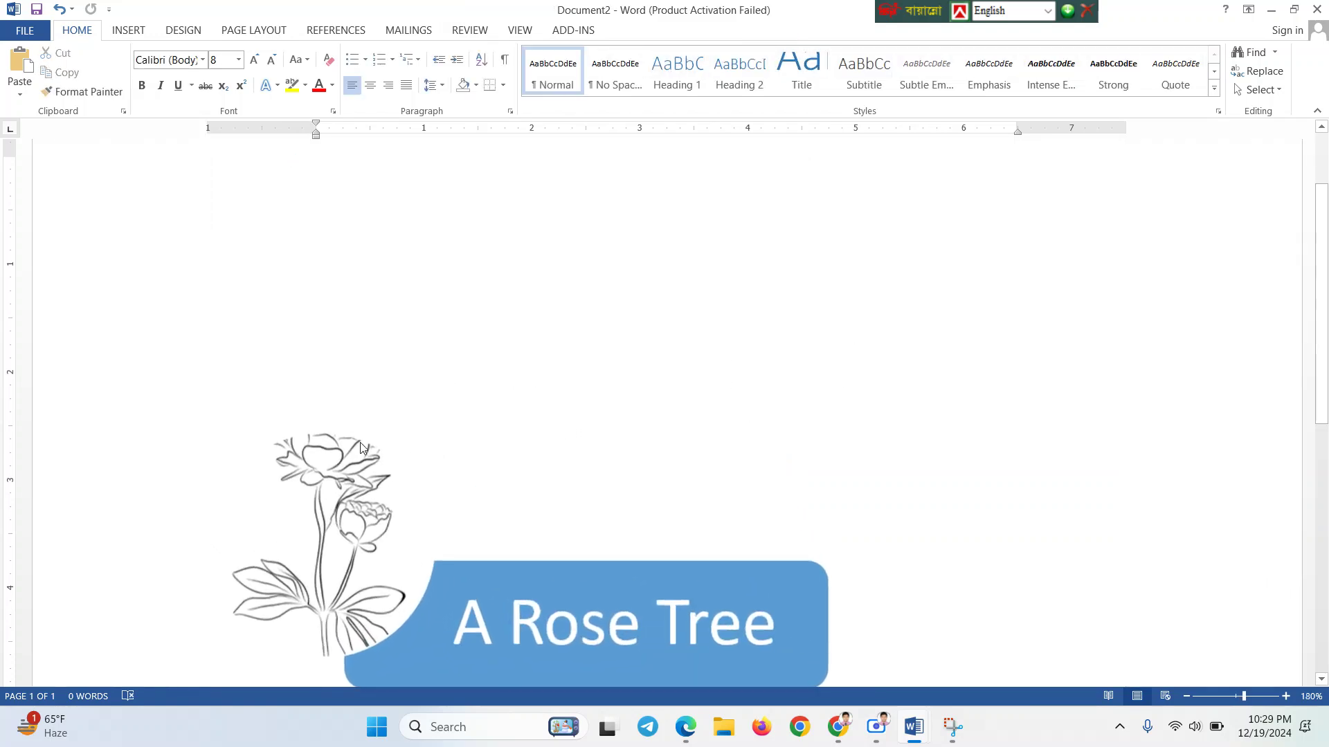
pyautogui.scroll(1, 482, 355)
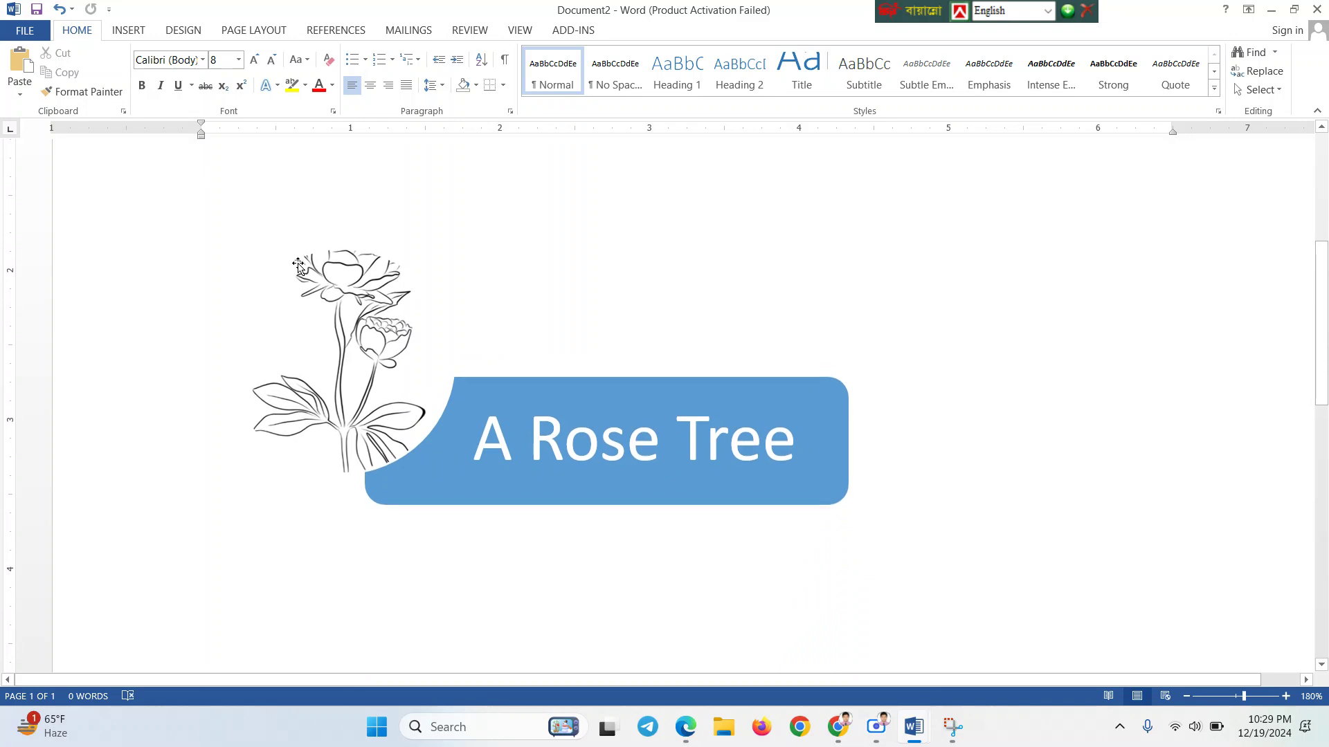
pyautogui.click(635, 290)
pyautogui.click(1024, 300)
pyautogui.scroll(3, 357, 380)
pyautogui.scroll(-3, 457, 422)
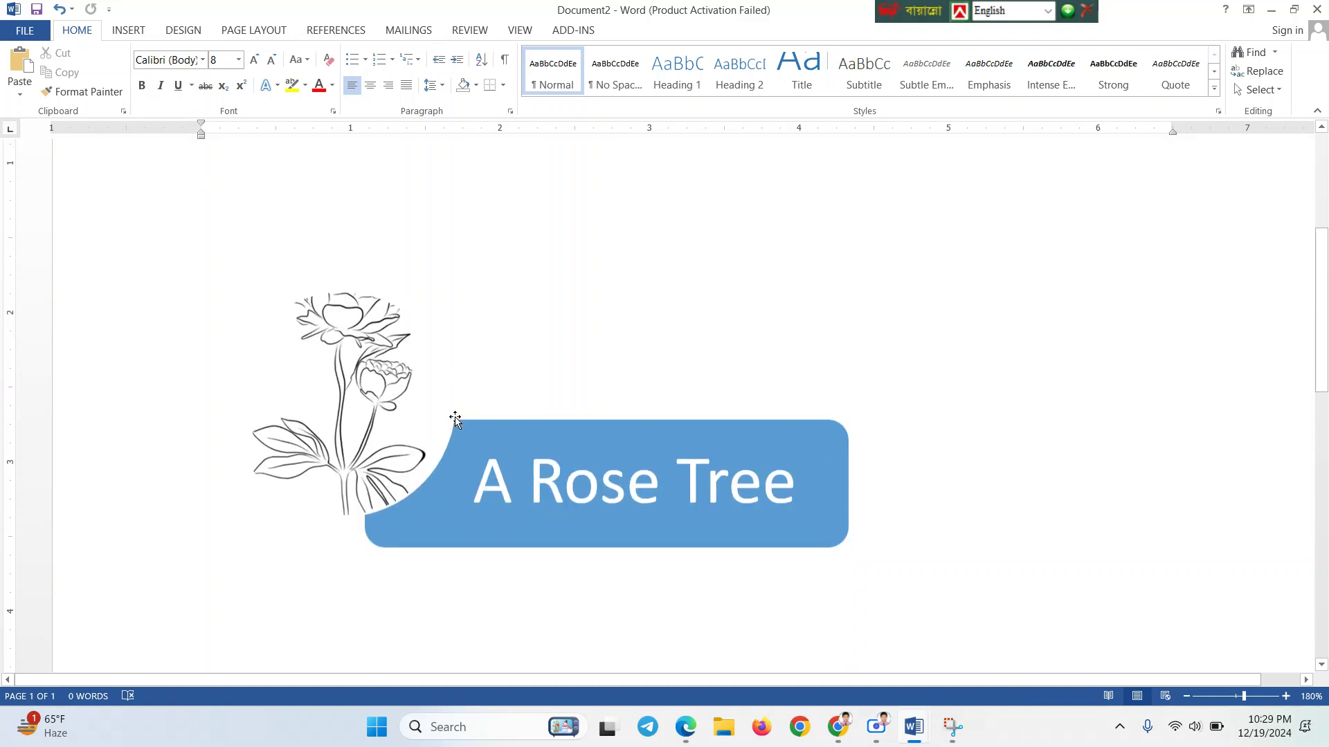
pyautogui.click(307, 348)
pyautogui.click(133, 335)
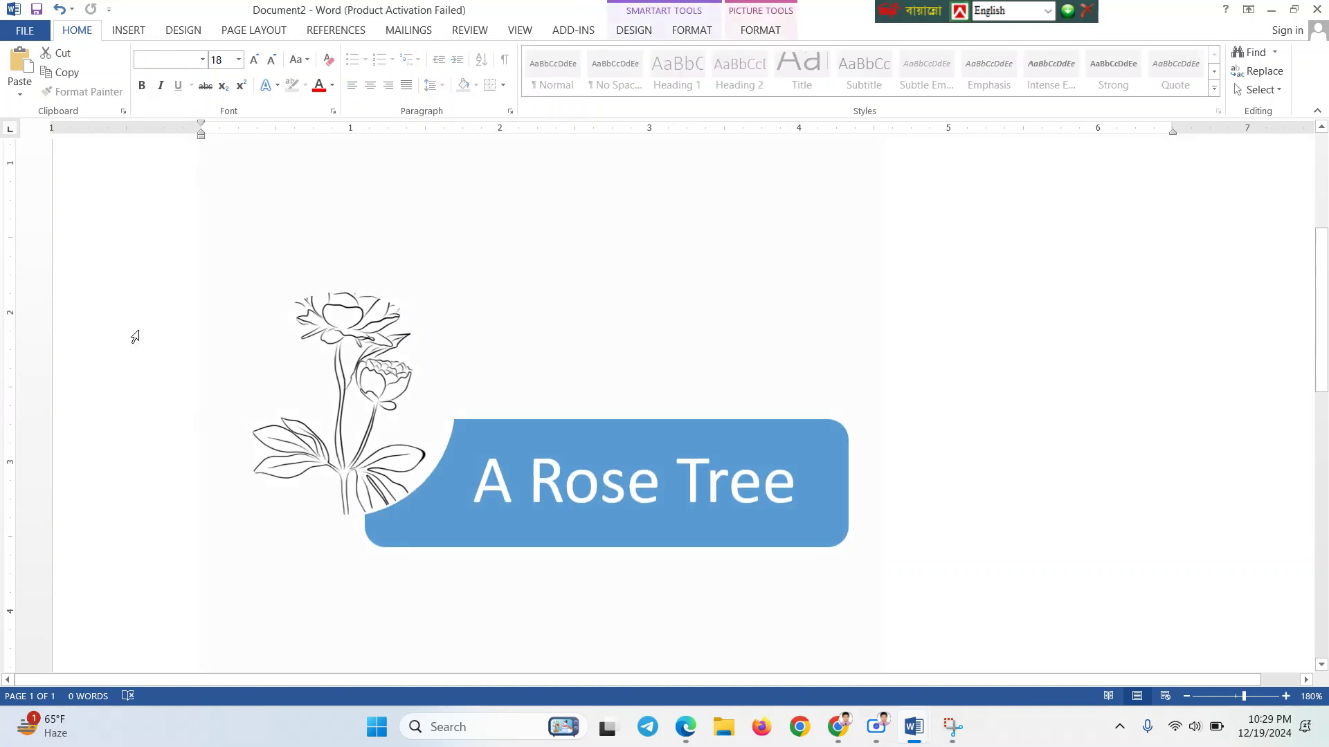
pyautogui.click(1049, 356)
pyautogui.scroll(3, 1049, 356)
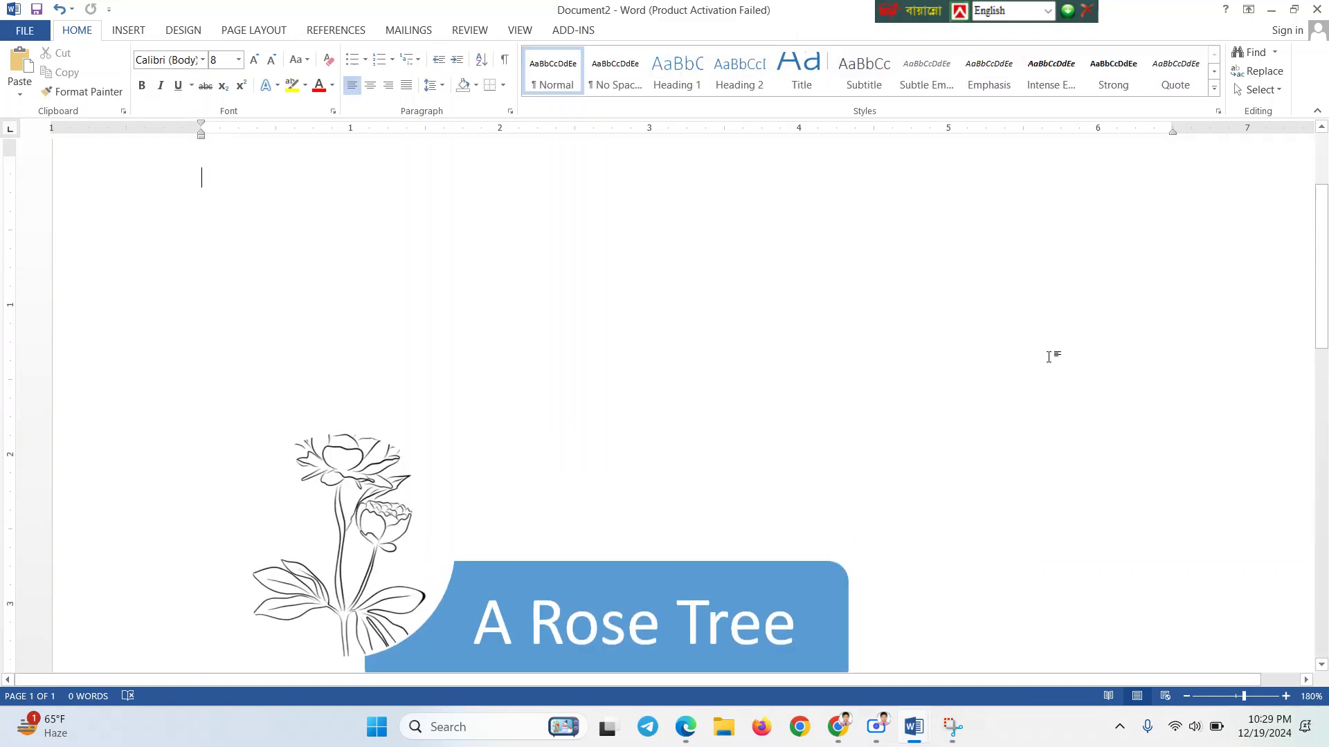
pyautogui.scroll(-3, 1049, 357)
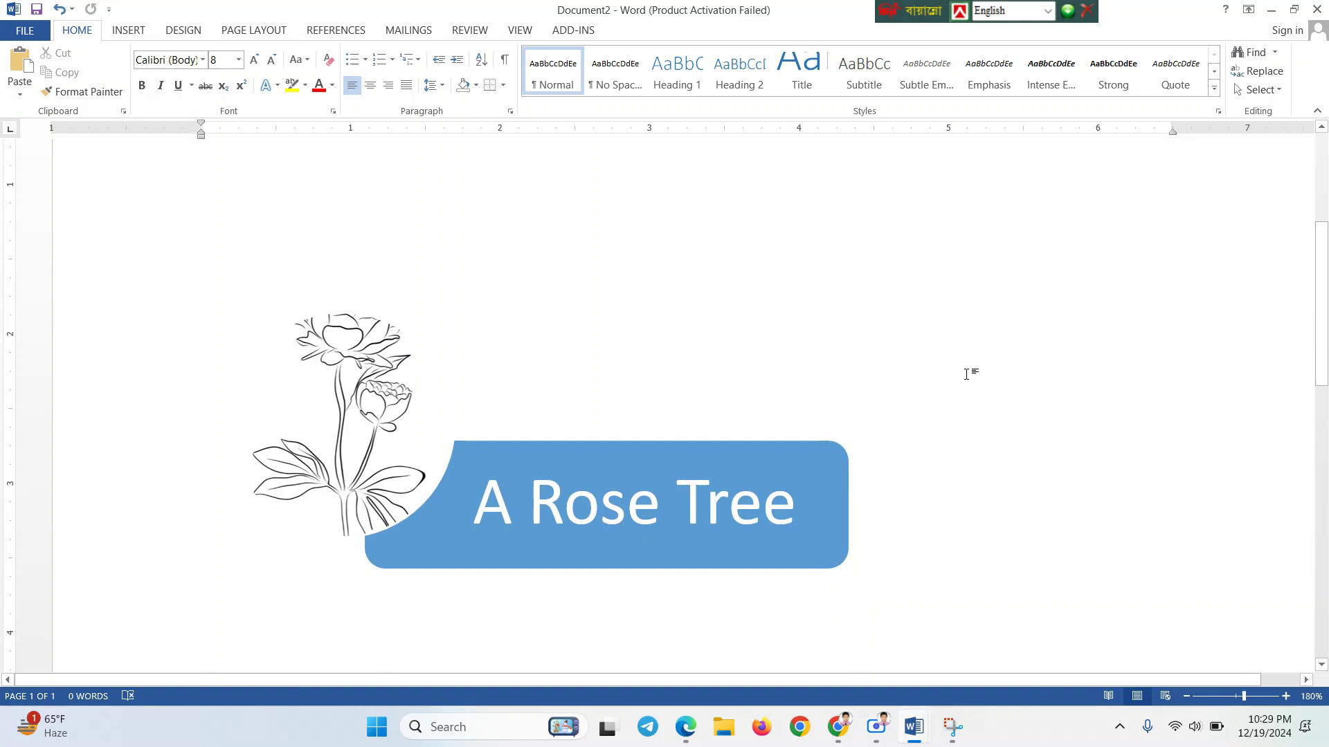
pyautogui.click(323, 331)
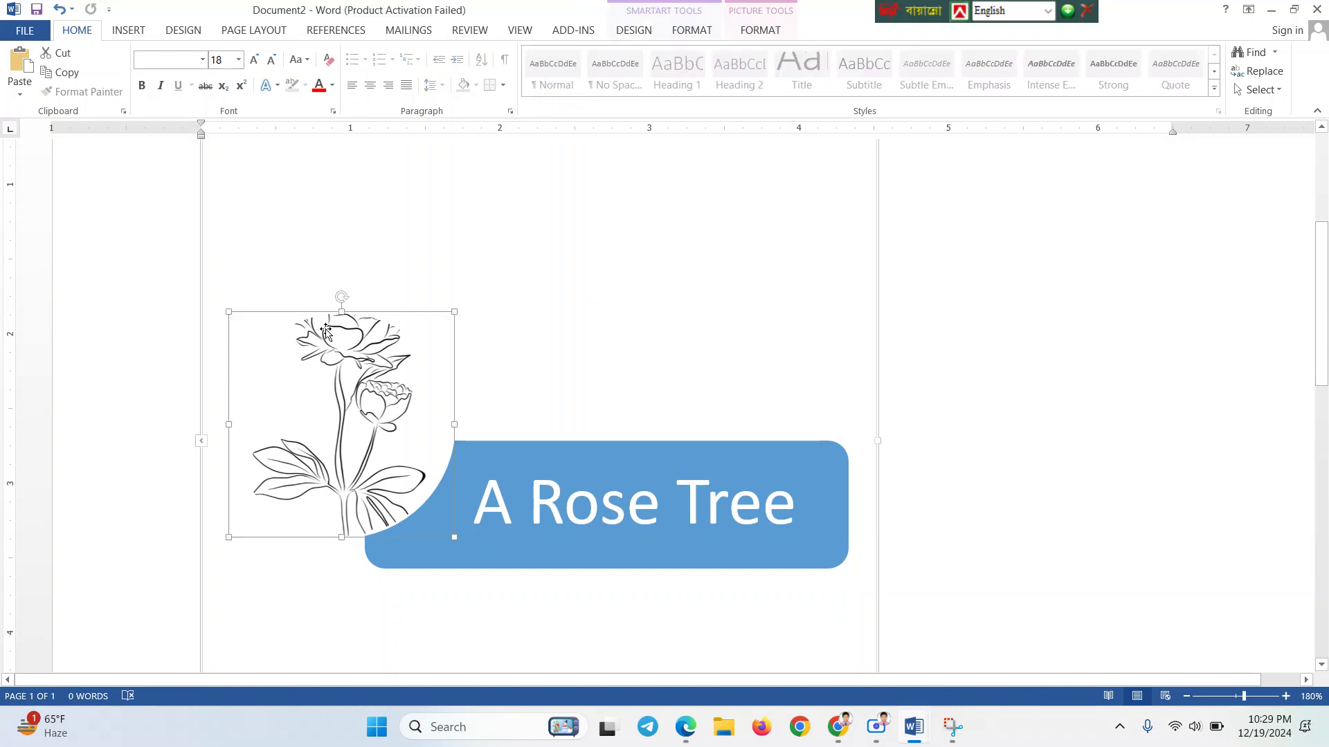
pyautogui.click(911, 375)
pyautogui.scroll(3, 601, 311)
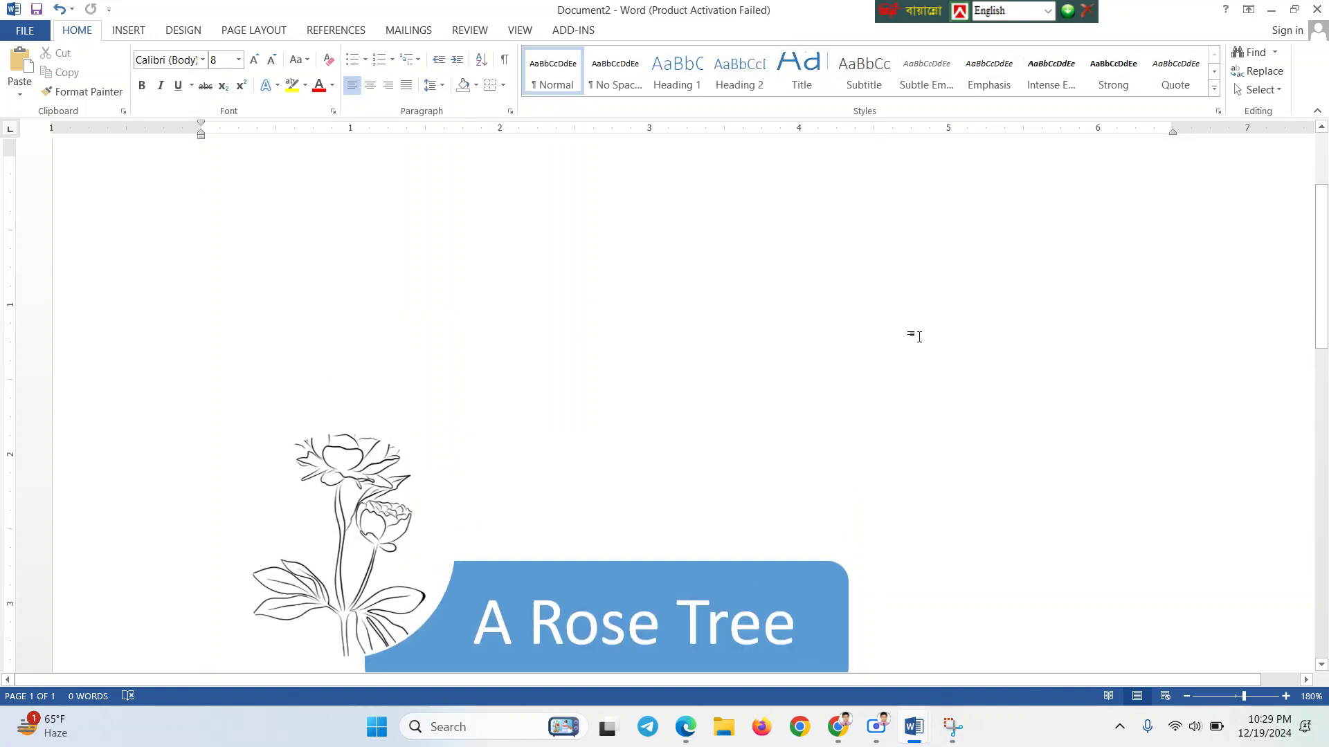
pyautogui.scroll(-3, 912, 335)
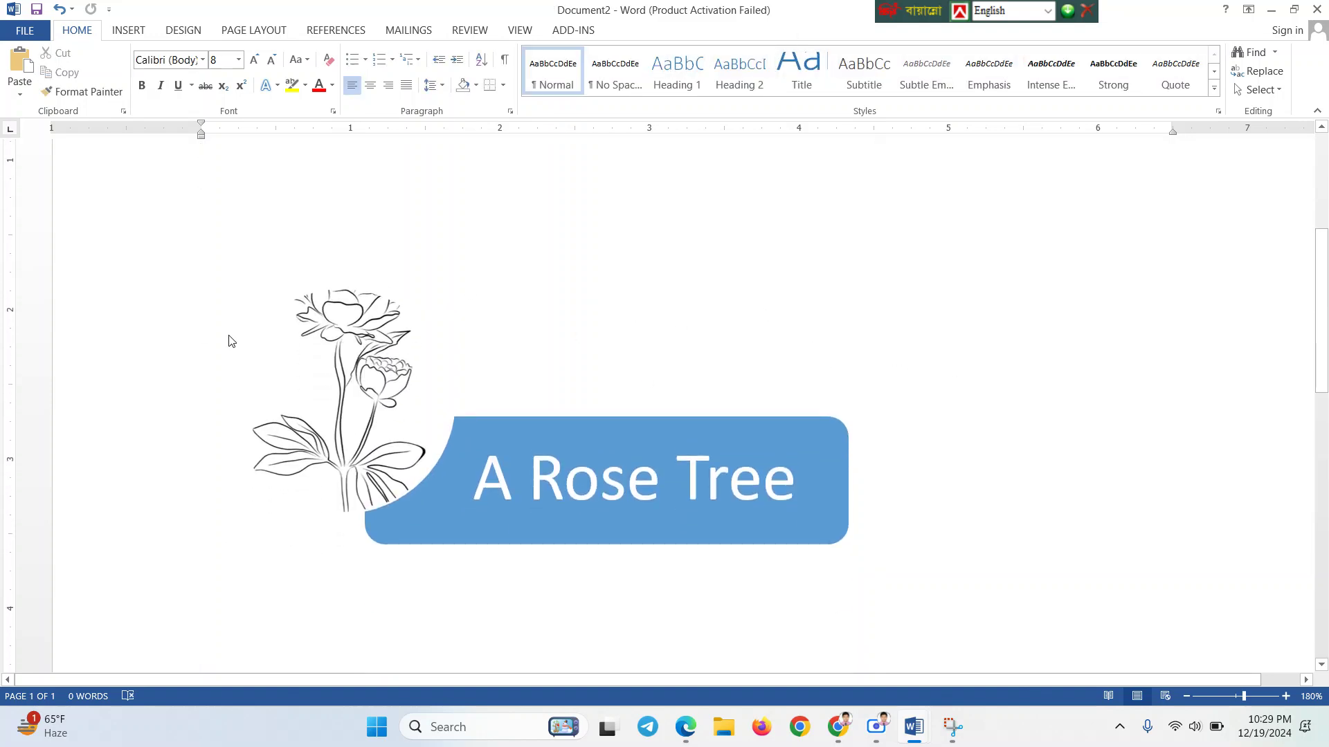
# Reduce the zoom to 160% and review the caption bar and flower image as separate parts of the graphic
pyautogui.keyDown('ctrl'); pyautogui.scroll(-2, 229, 340); pyautogui.keyUp('ctrl')
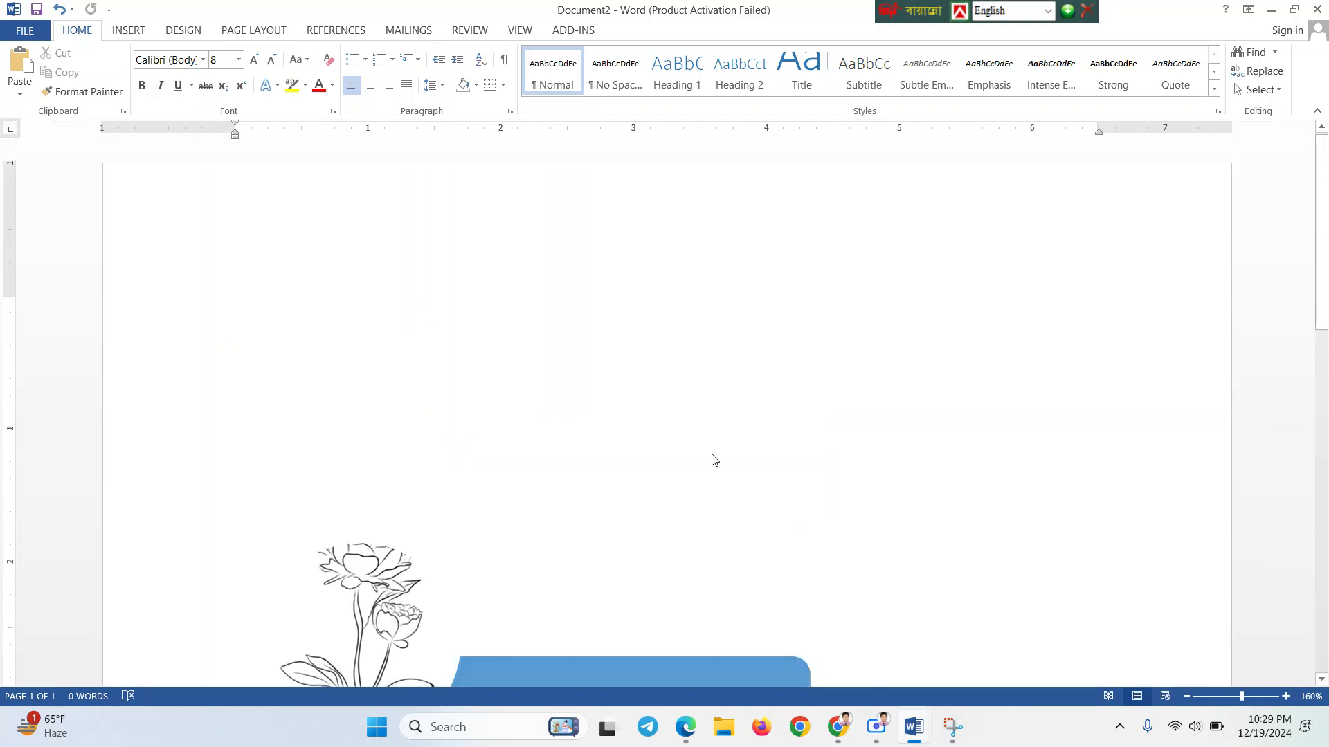
pyautogui.scroll(-2, 712, 460)
pyautogui.scroll(-2, 712, 459)
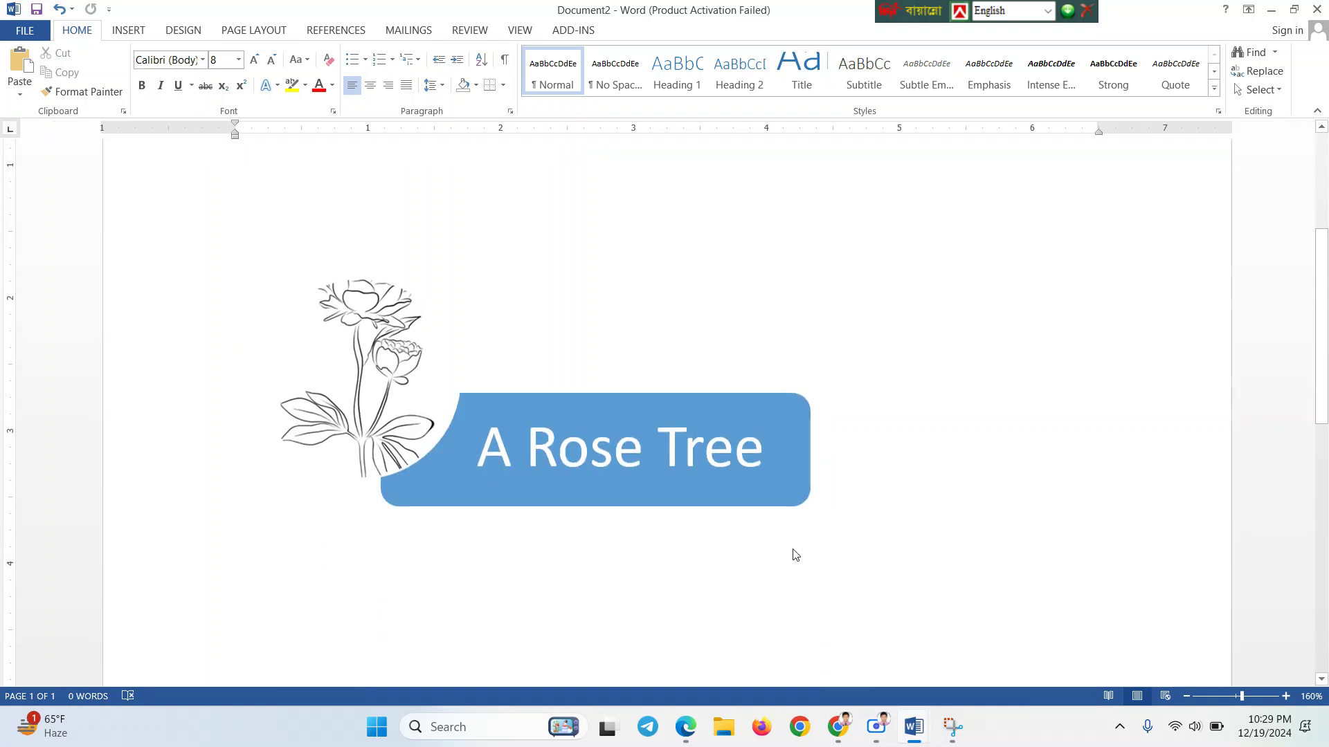
pyautogui.scroll(2, 526, 394)
pyautogui.click(646, 519)
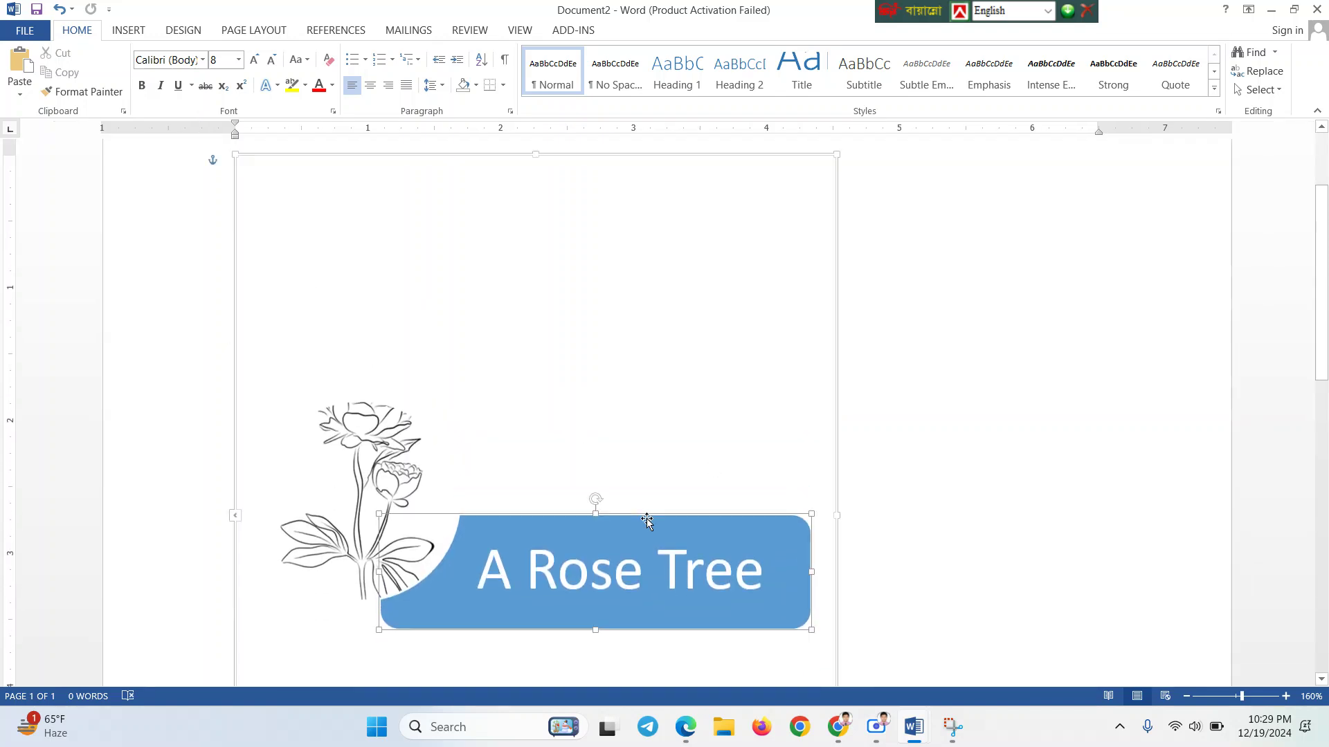
pyautogui.click(990, 411)
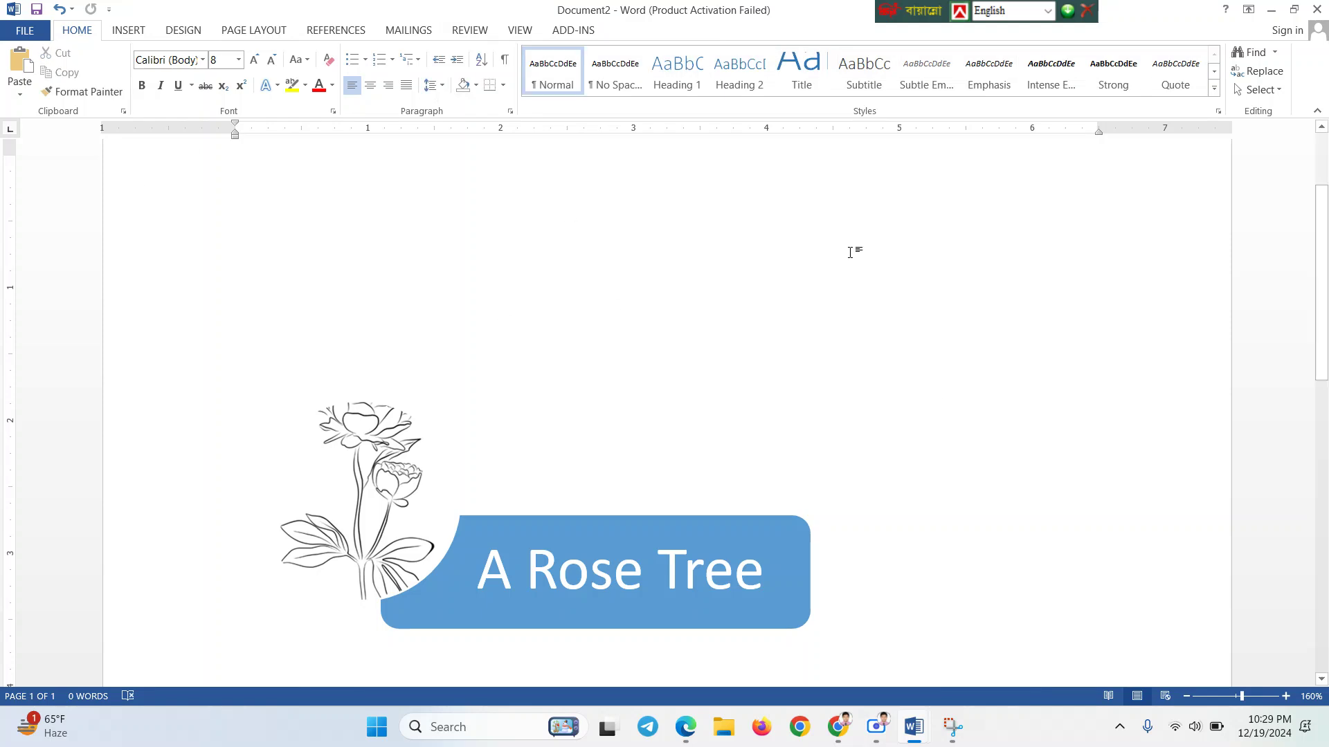
pyautogui.scroll(-3, 639, 360)
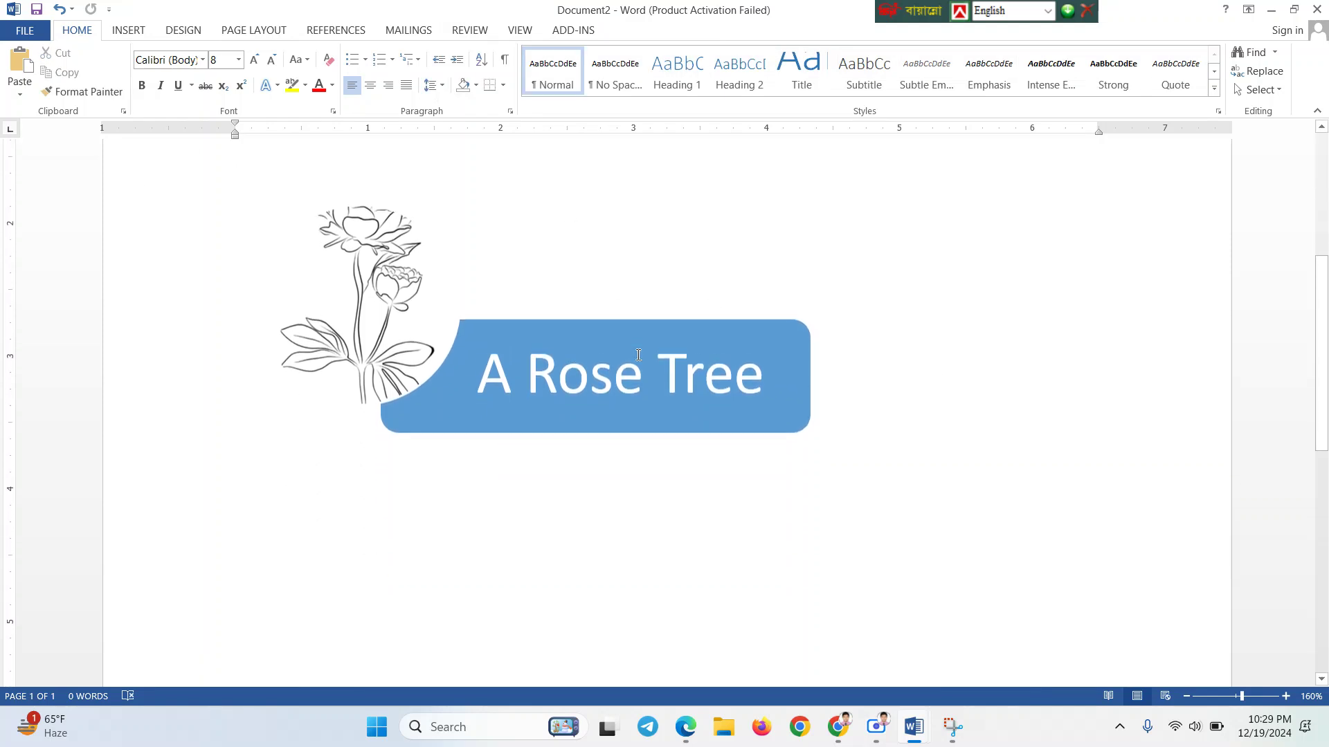
pyautogui.click(556, 365)
pyautogui.click(519, 319)
pyautogui.click(909, 319)
pyautogui.scroll(3, 562, 487)
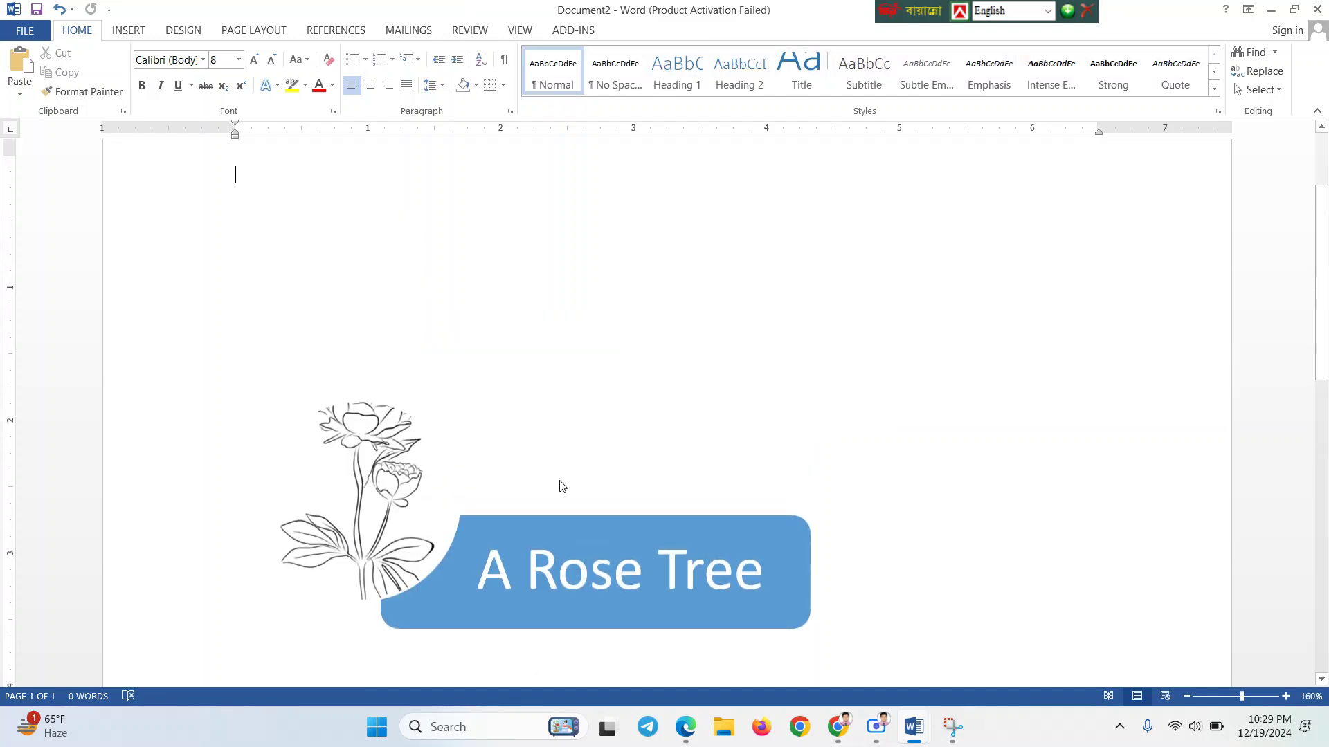
pyautogui.click(559, 514)
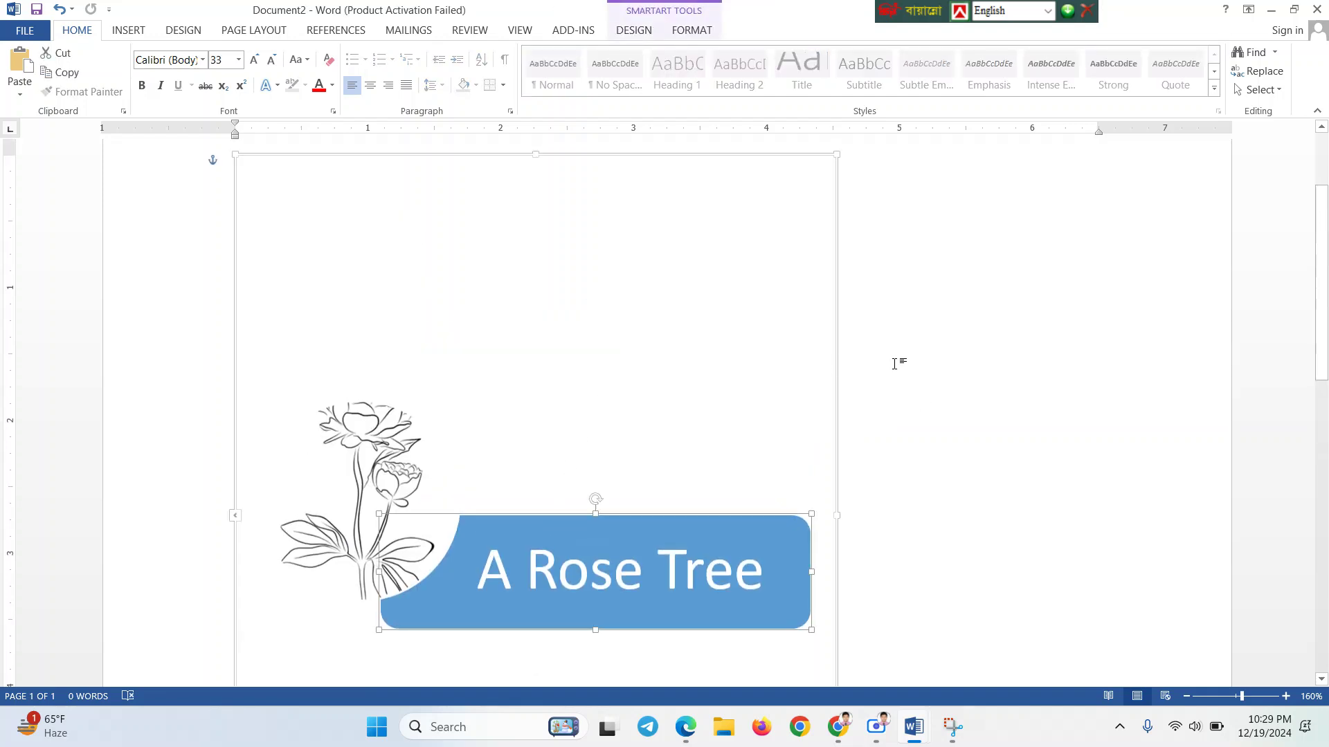
pyautogui.scroll(-1, 894, 364)
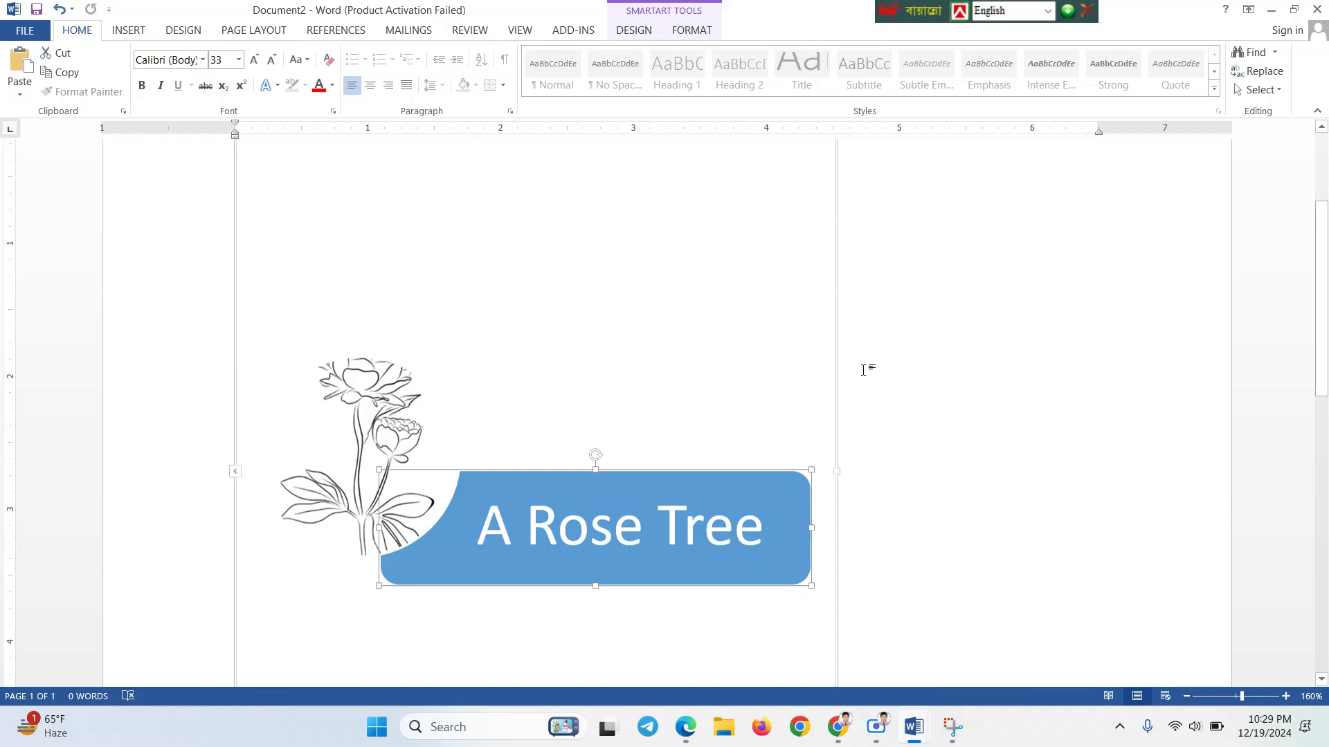
pyautogui.click(364, 427)
pyautogui.click(934, 418)
pyautogui.scroll(1, 742, 567)
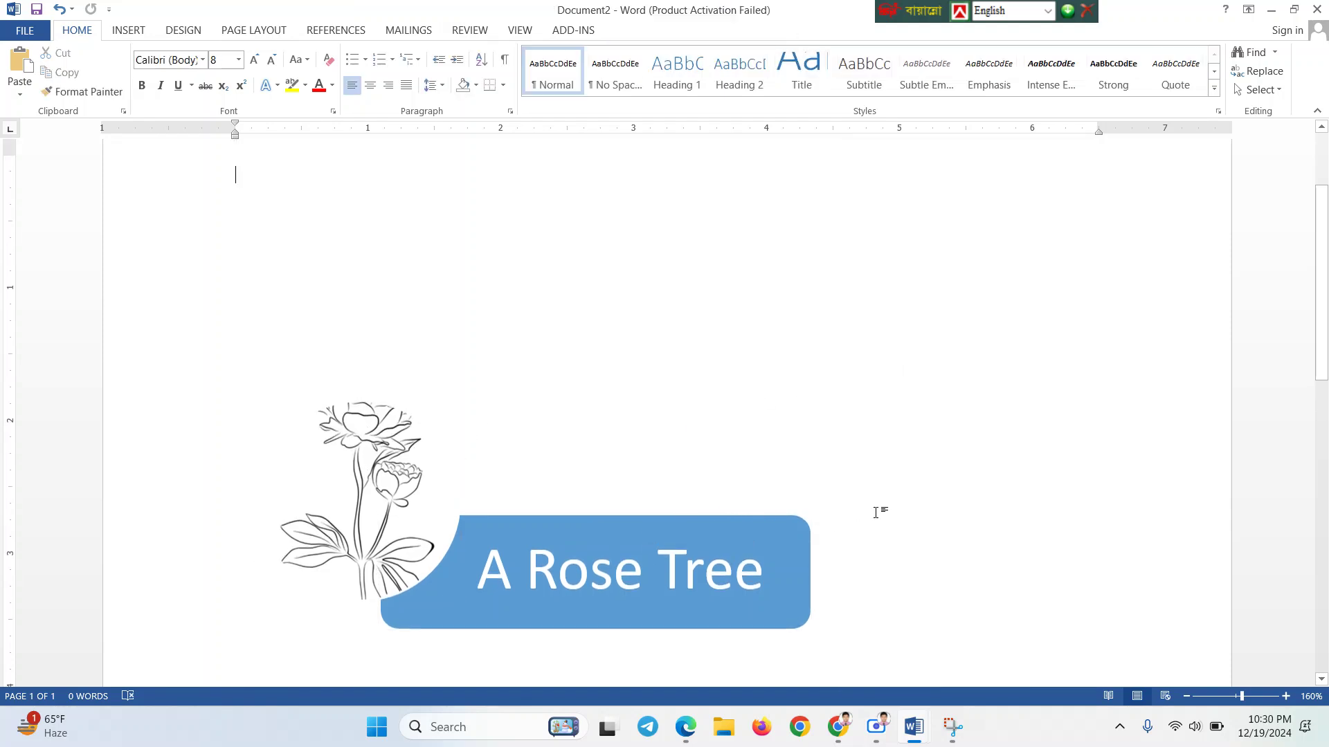
pyautogui.scroll(-2, 796, 529)
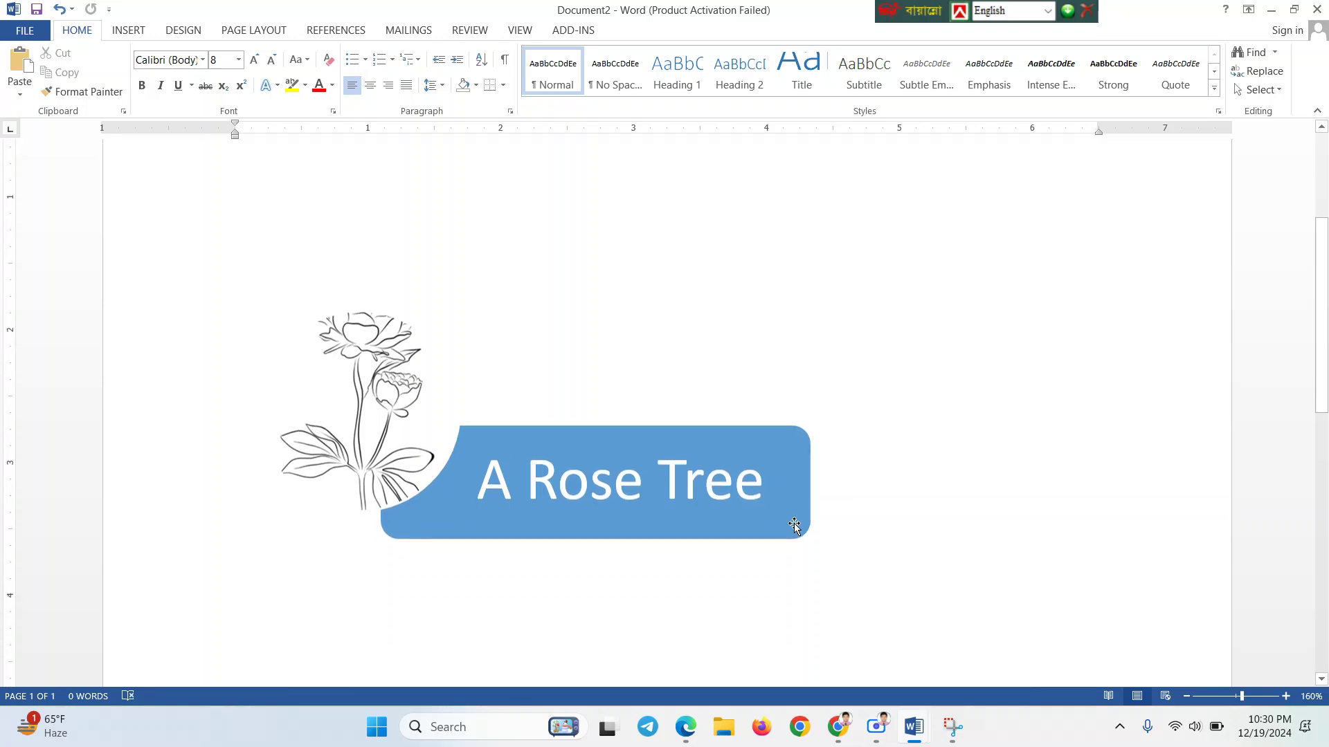
pyautogui.scroll(-1, 803, 619)
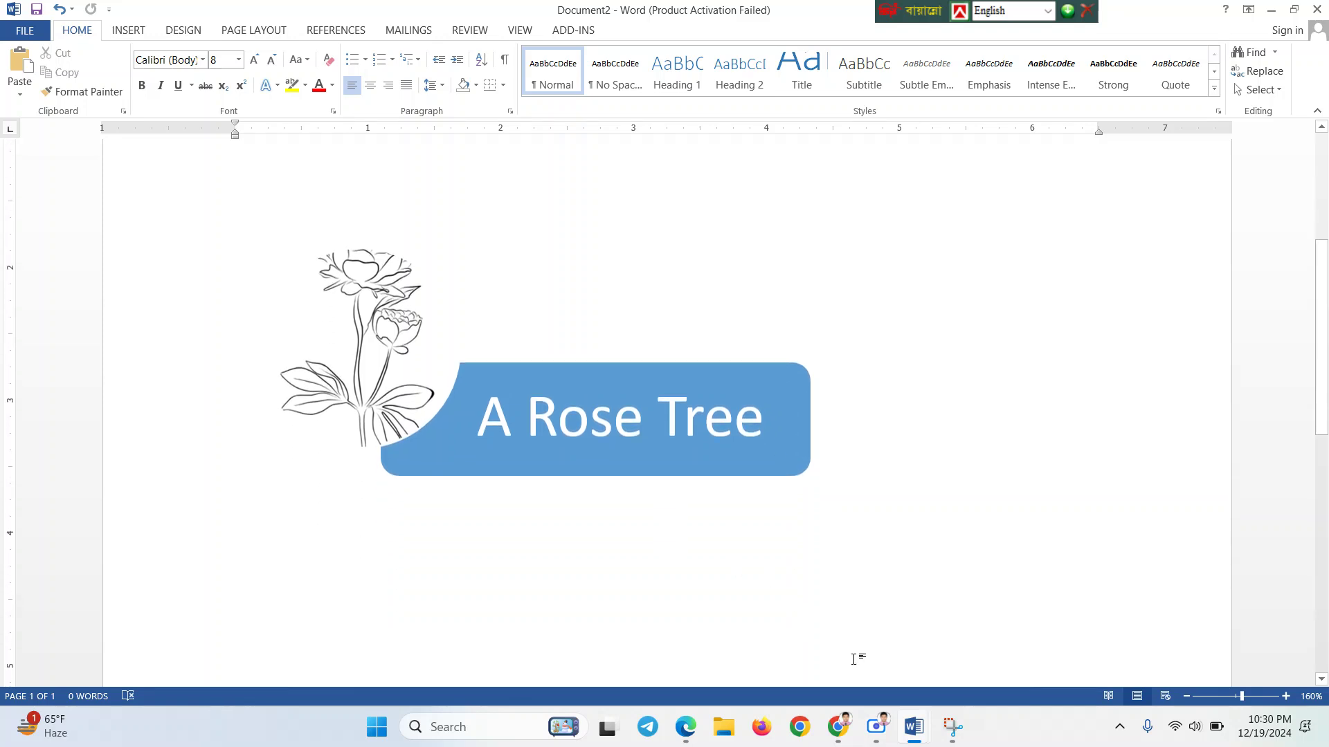
pyautogui.moveTo(876, 732)
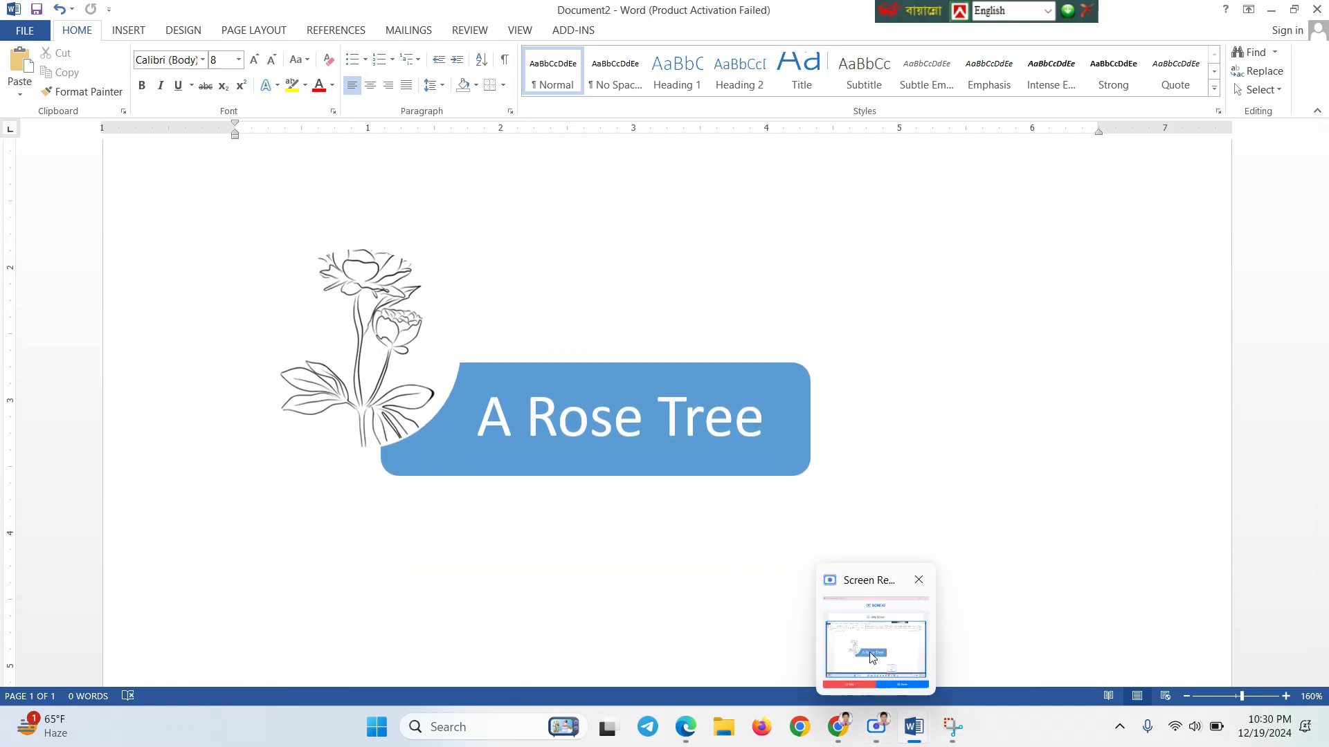